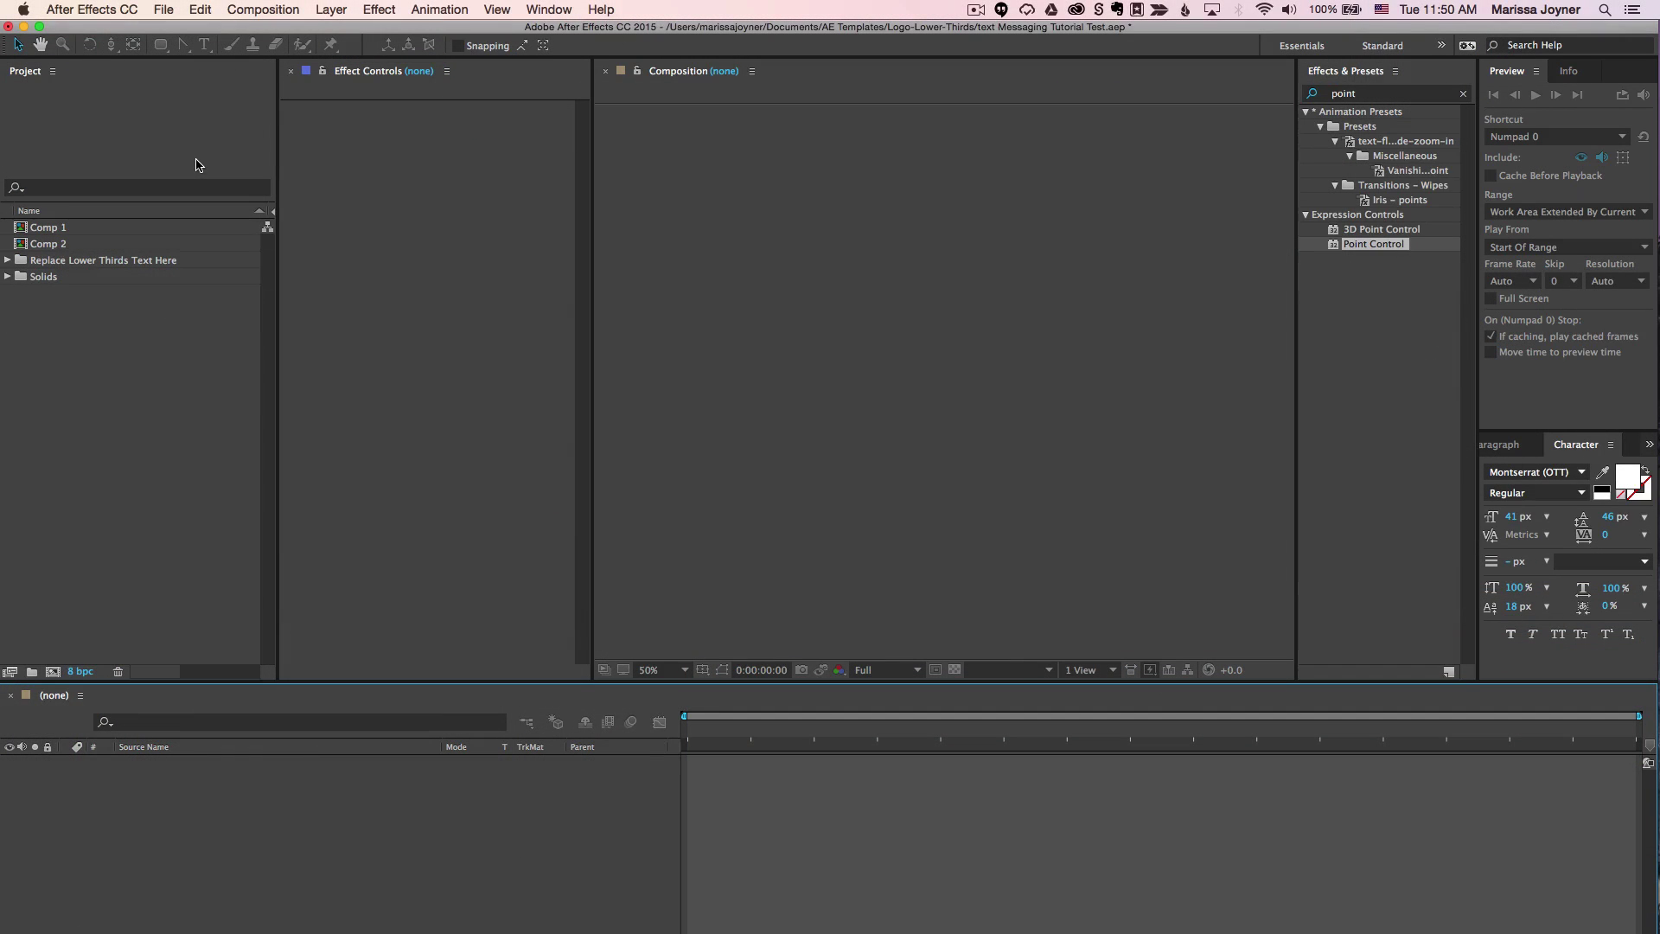
# Step: Start a new composition and name it "Conversation 01"
pyautogui.click(255, 12)
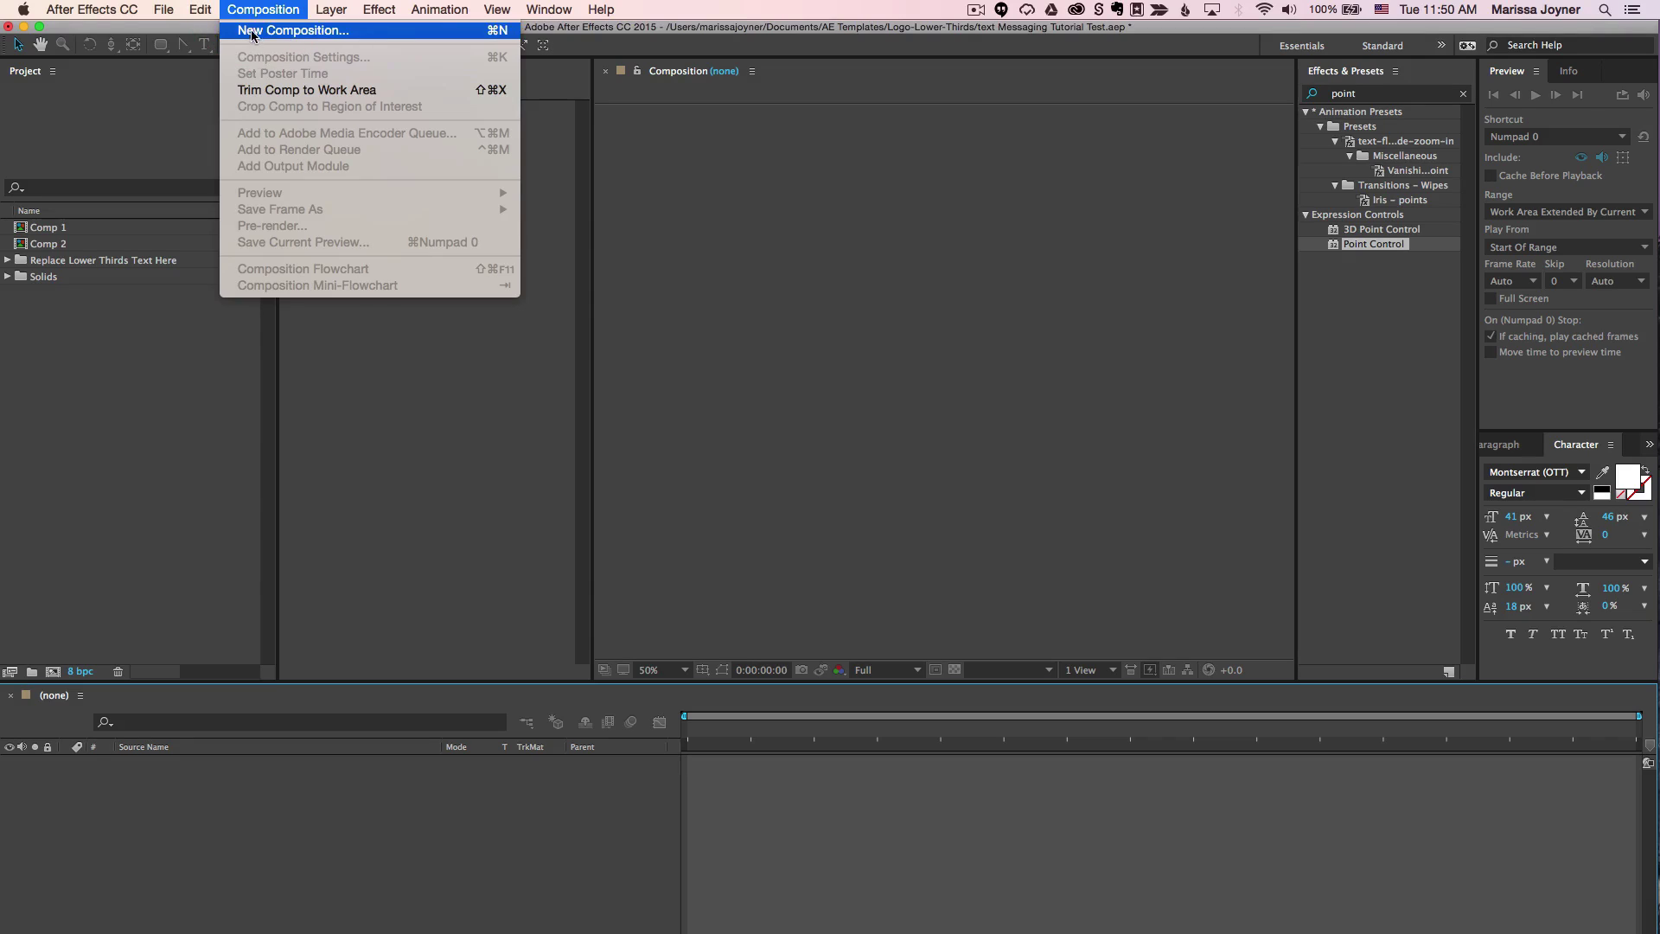
pyautogui.click(253, 31)
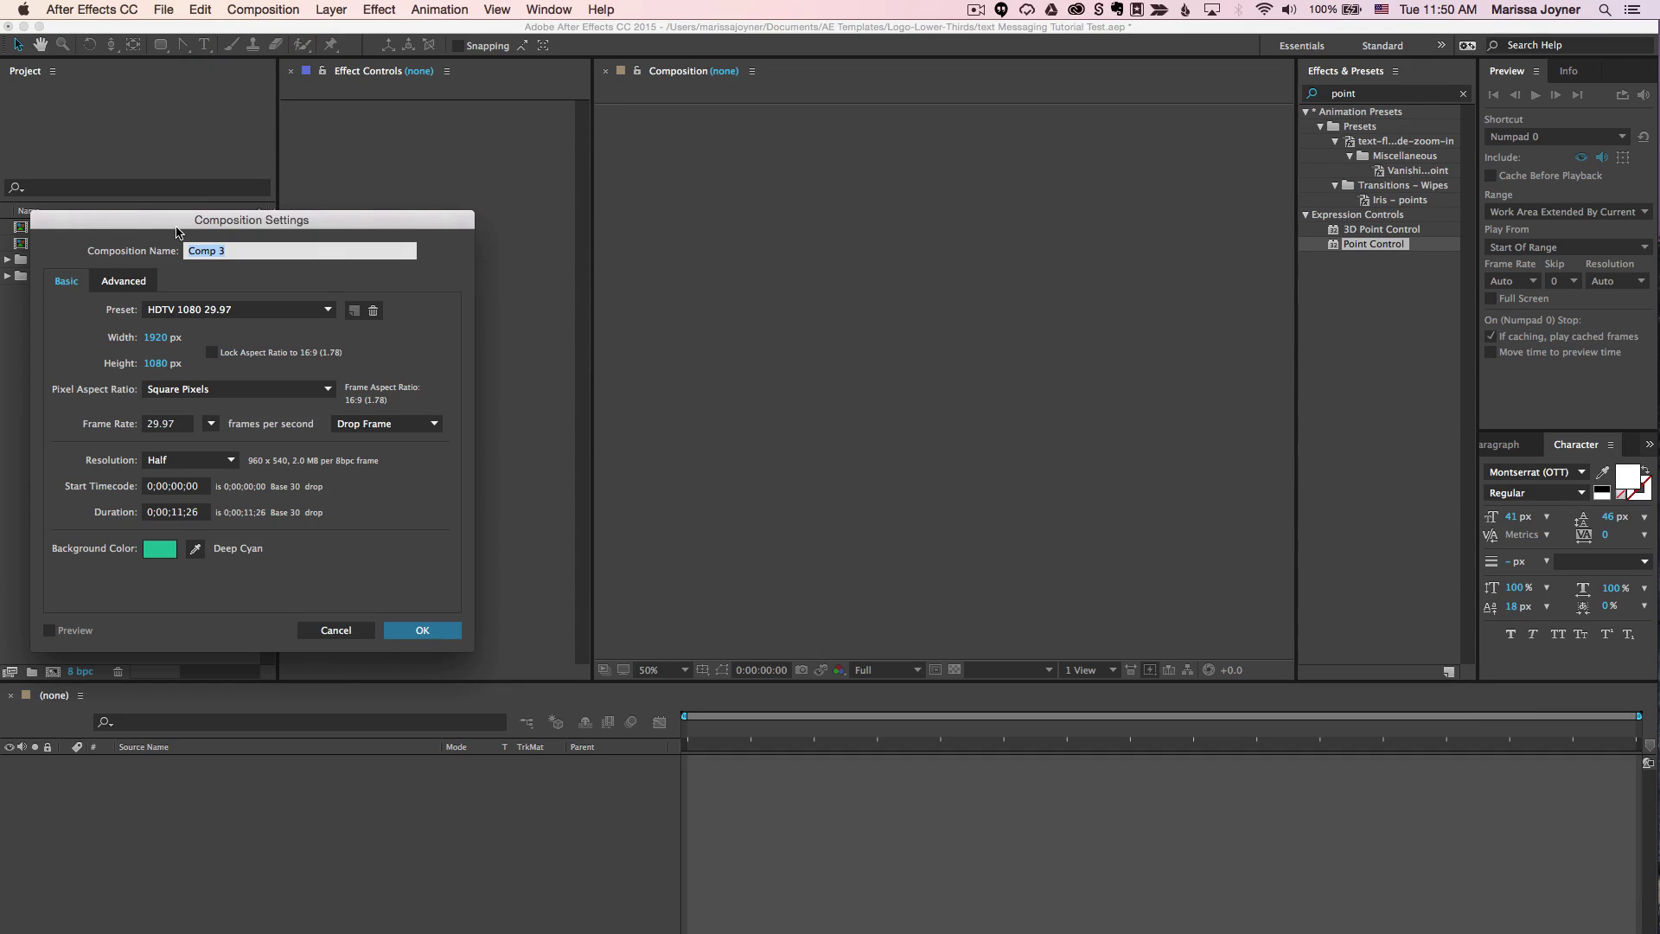
pyautogui.write('T')
pyautogui.hotkey('shift', 'BackSpace')
pyautogui.write('Co')
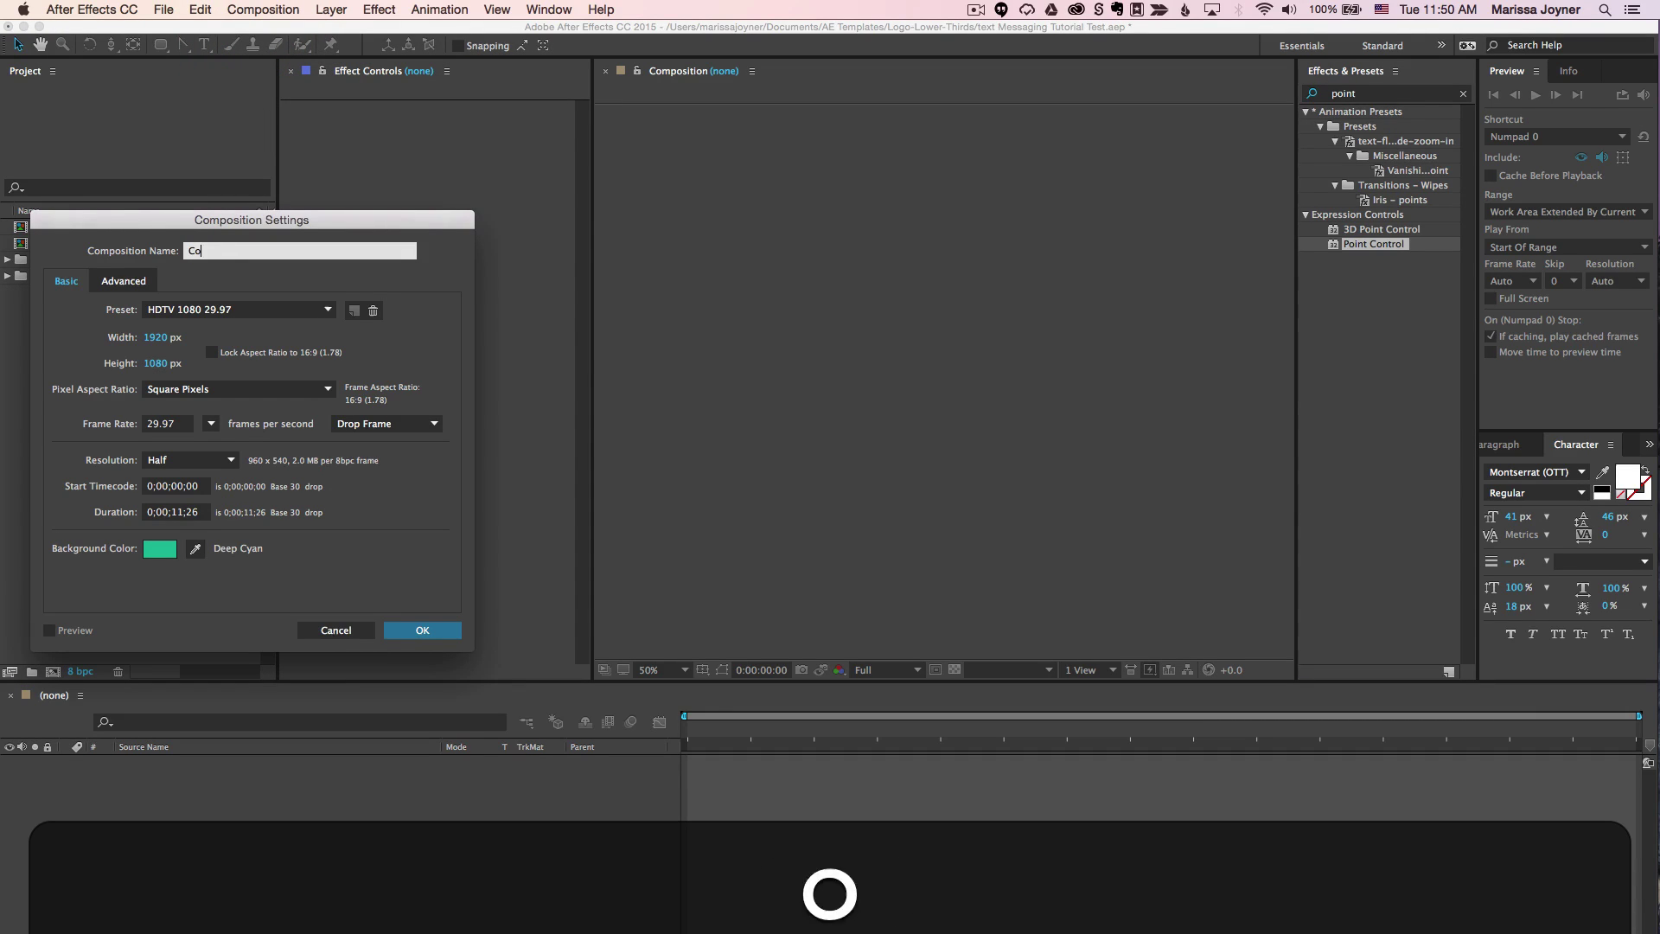
pyautogui.write('nverst')
pyautogui.press('BackSpace')
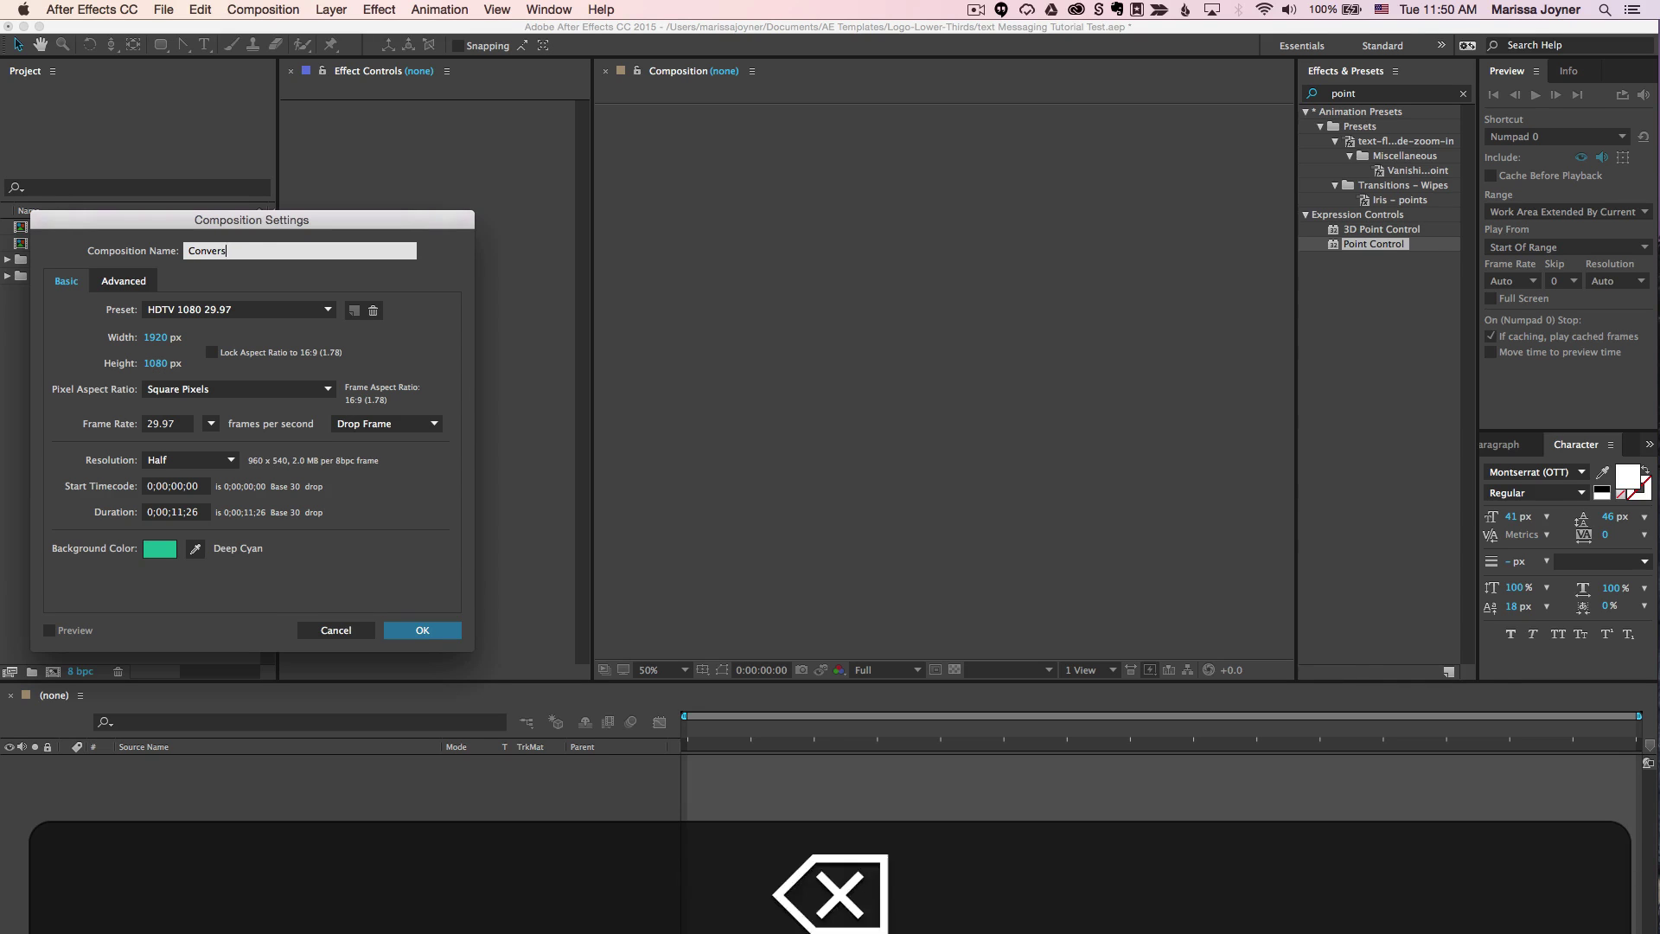
pyautogui.write('ation 01')
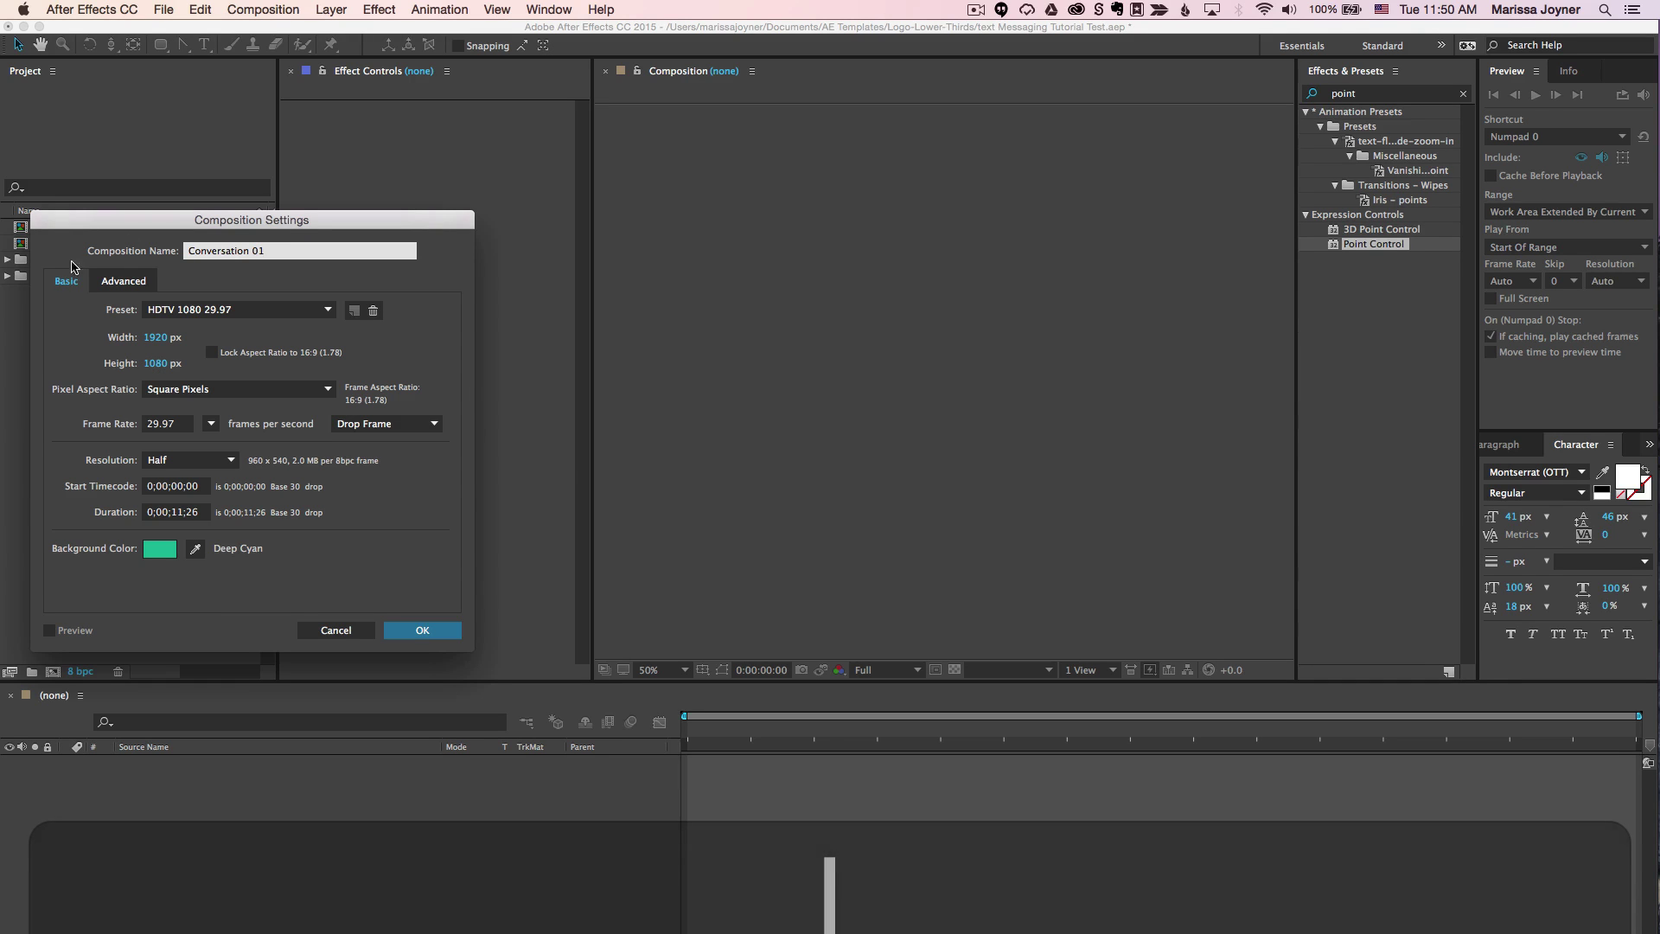
# Step: Set the new composition's duration to 0;00;31;26 and create it
pyautogui.moveTo(265, 230); pyautogui.dragTo(679, 319)
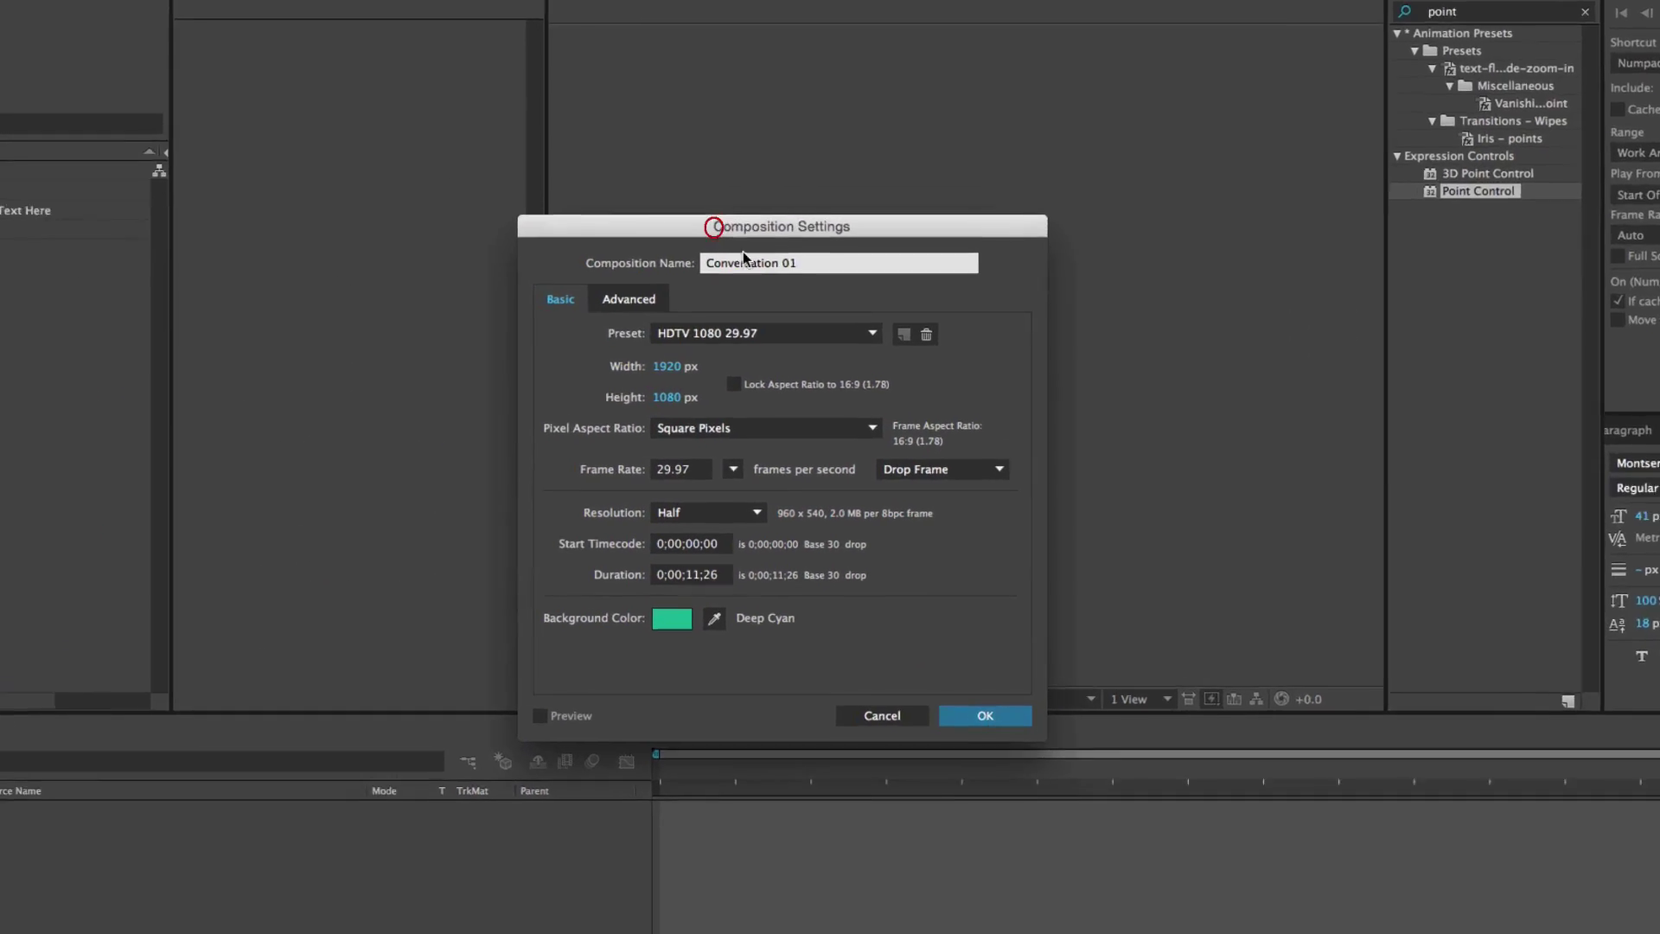
pyautogui.doubleClick(655, 589)
pyautogui.click(656, 591)
pyautogui.click(654, 589)
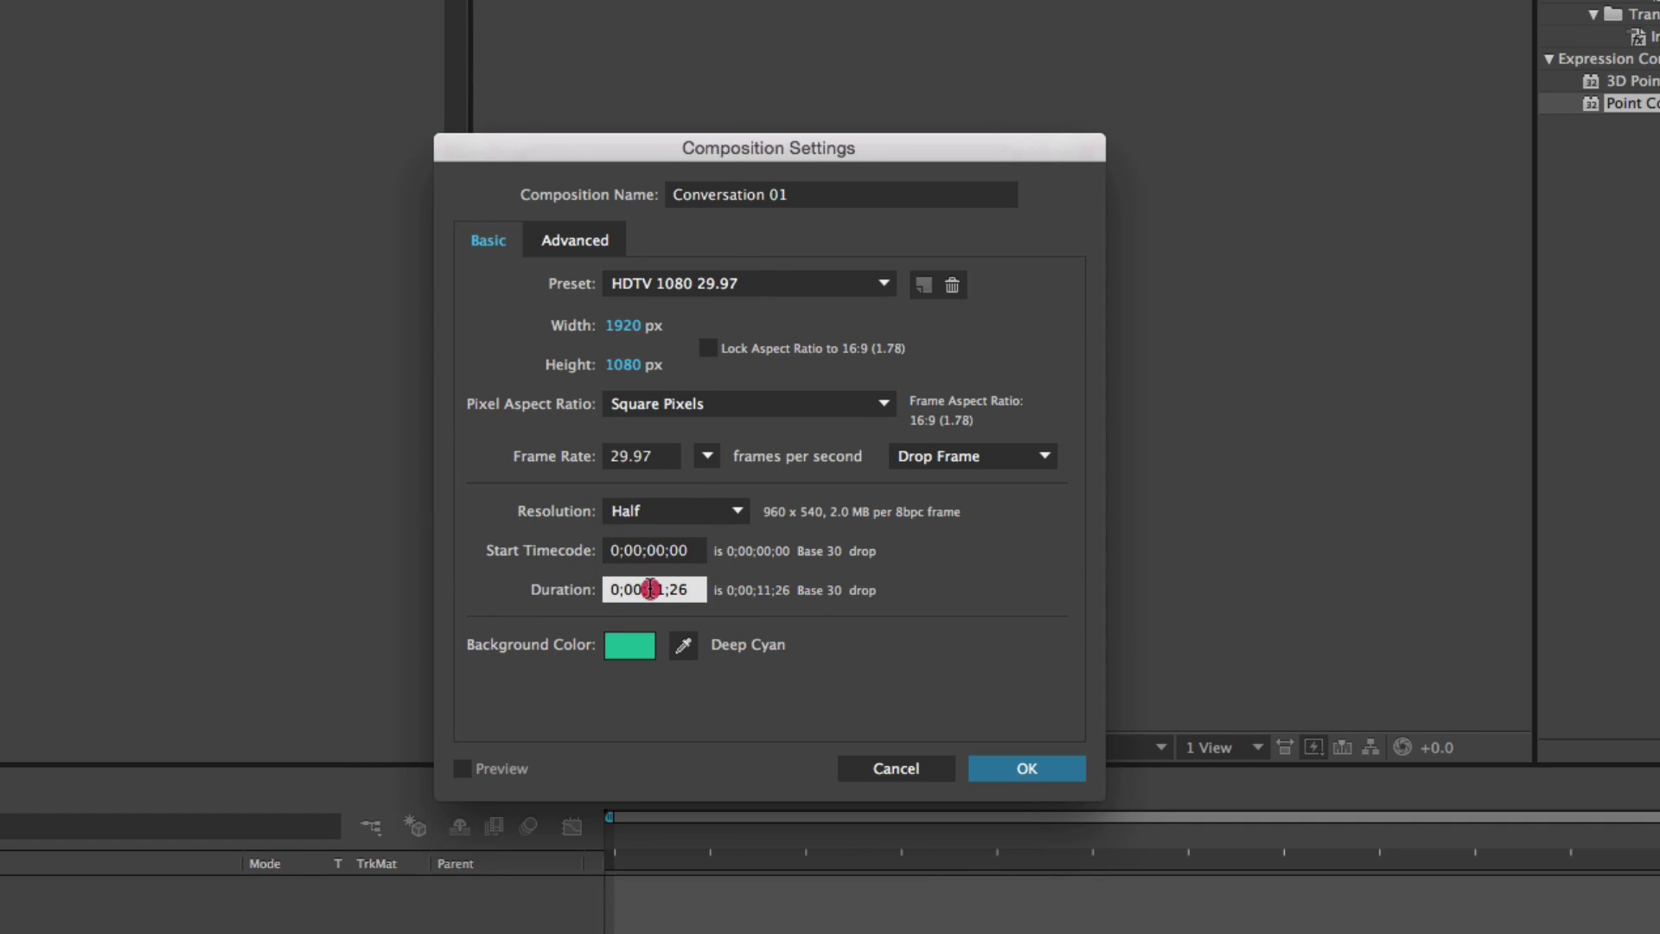
pyautogui.press('BackSpace')
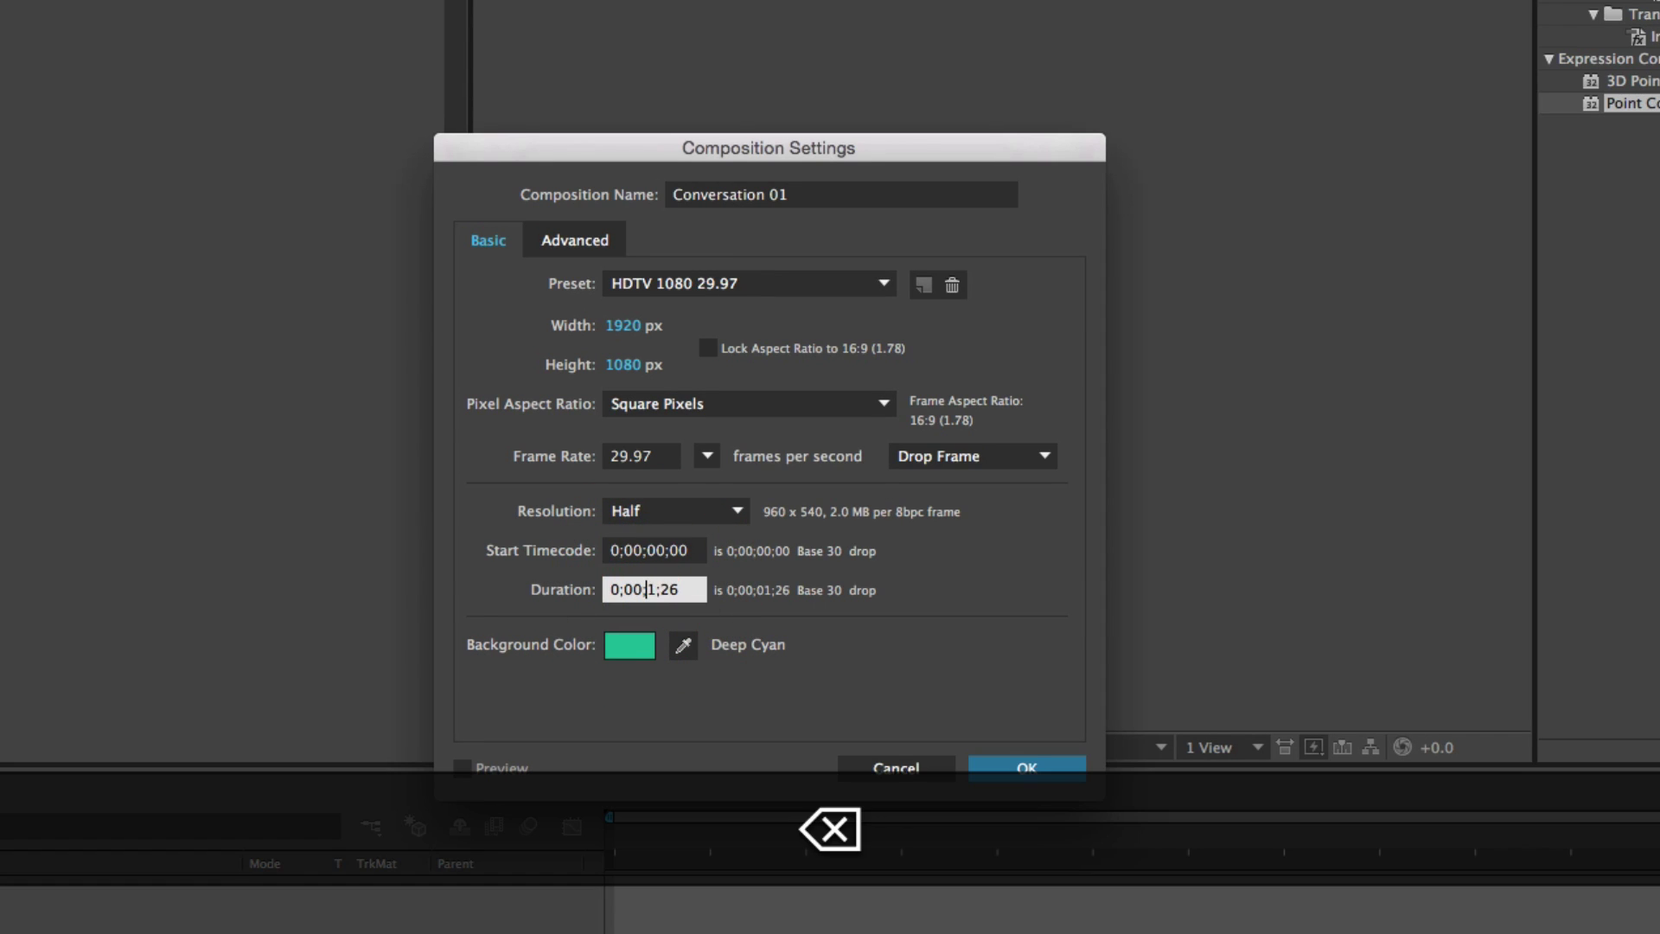
pyautogui.write('3')
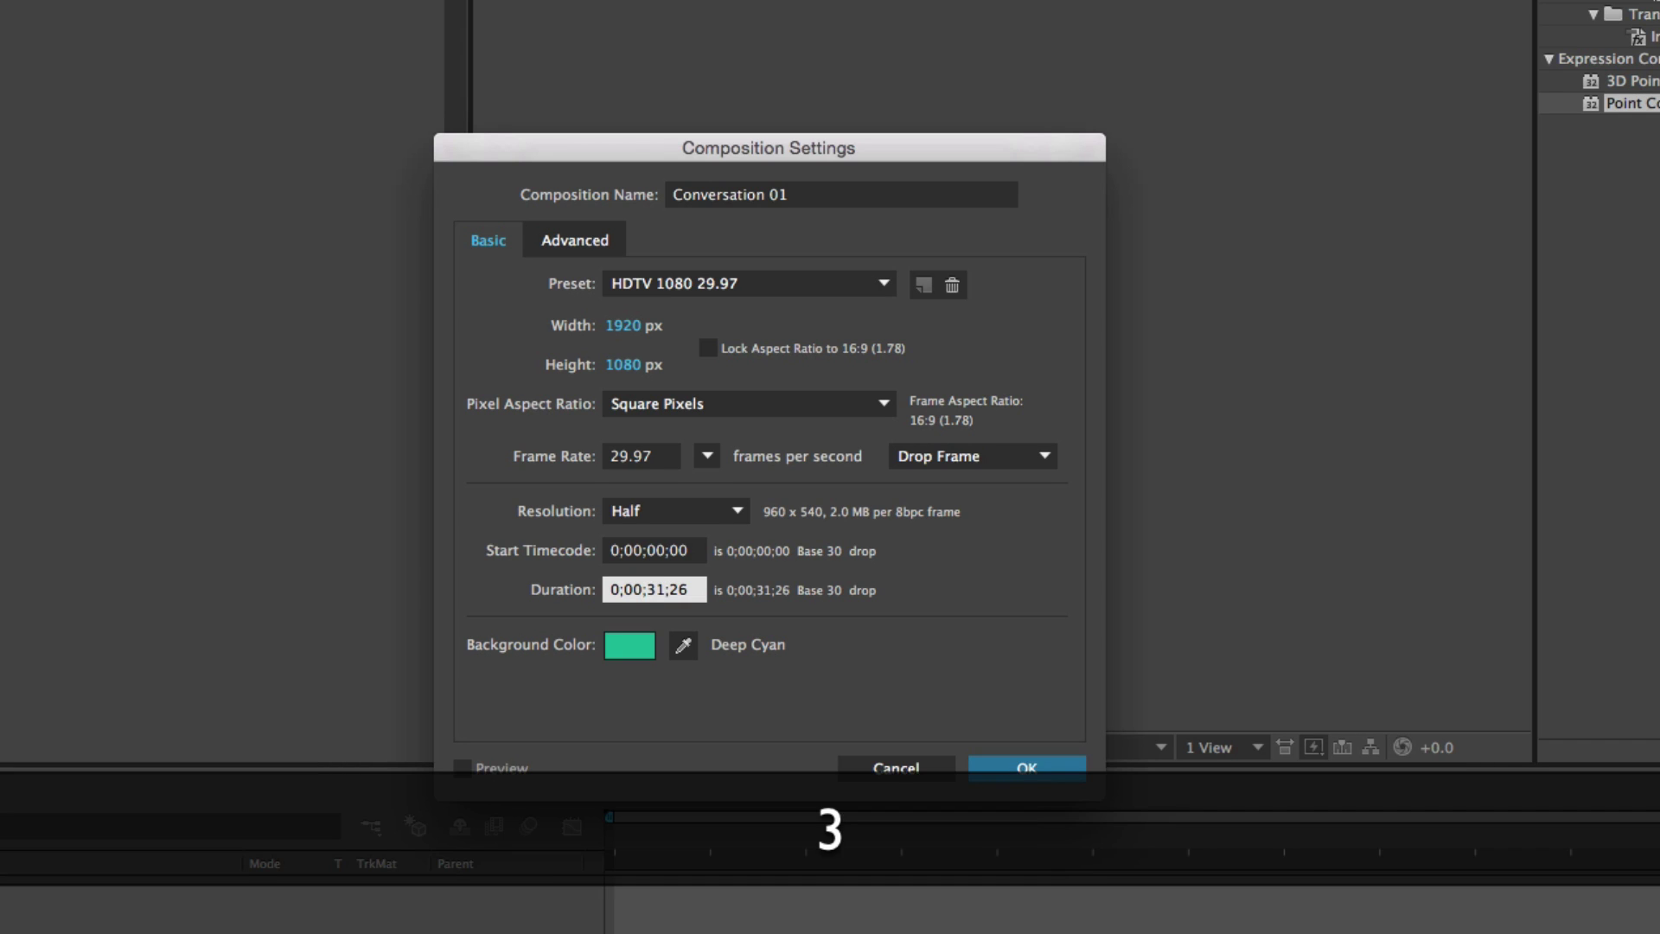
pyautogui.click(1022, 769)
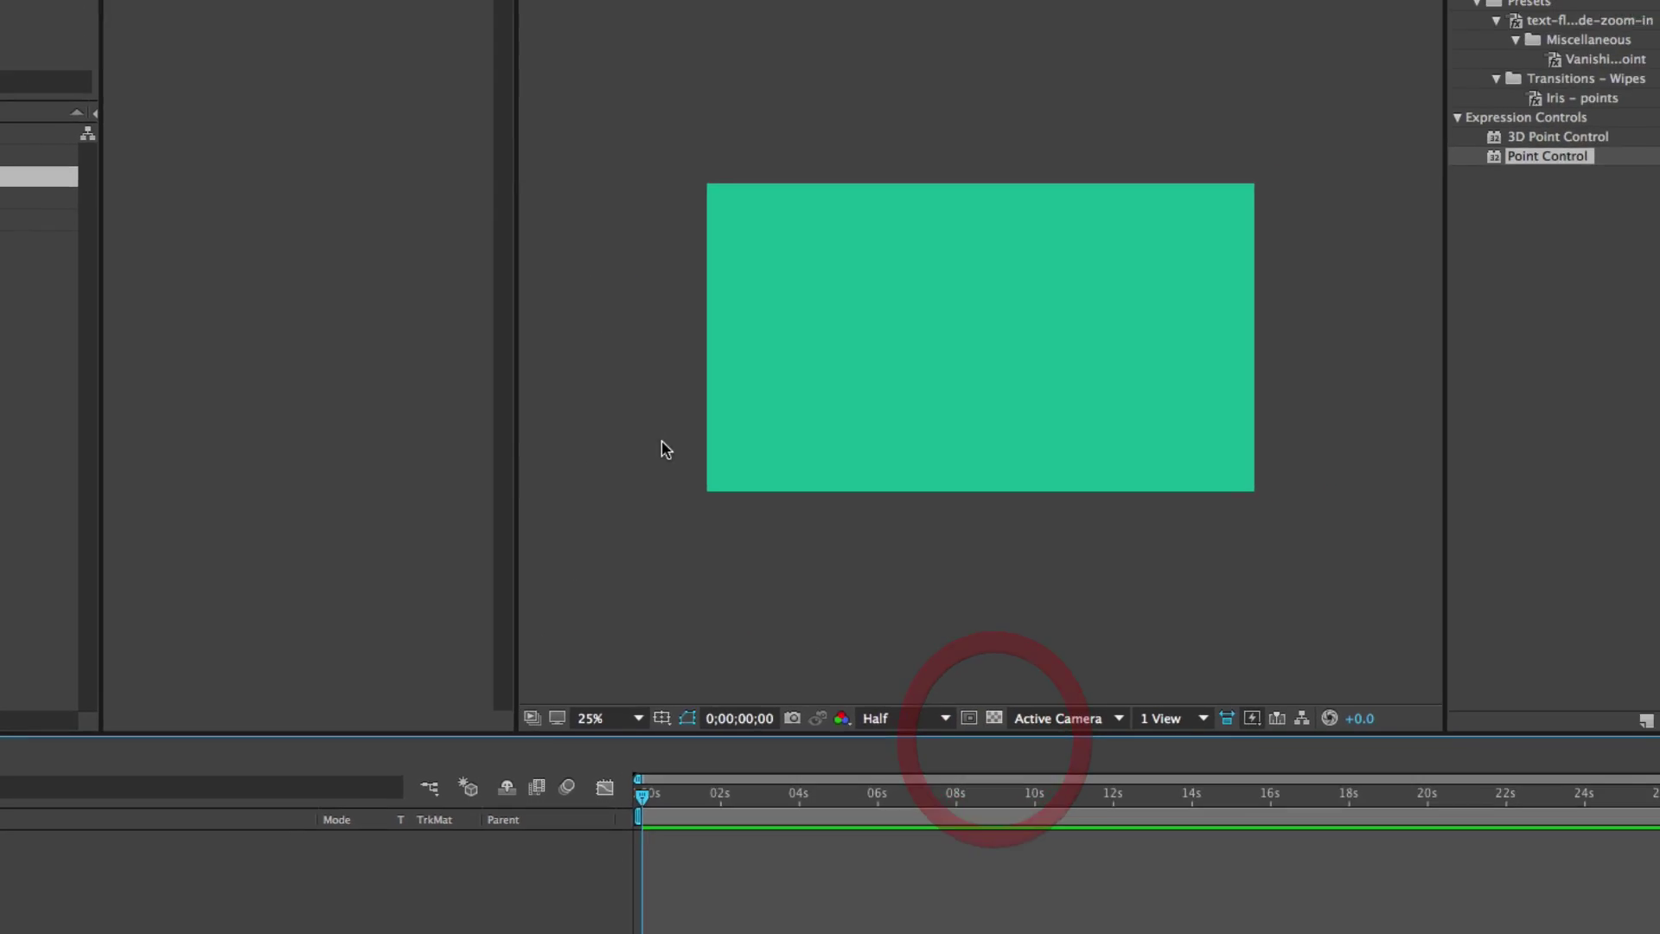
# Step: Widen the composition viewer and set its magnification so the whole frame fits
pyautogui.moveTo(516, 261); pyautogui.dragTo(273, 261)
pyautogui.click(632, 718)
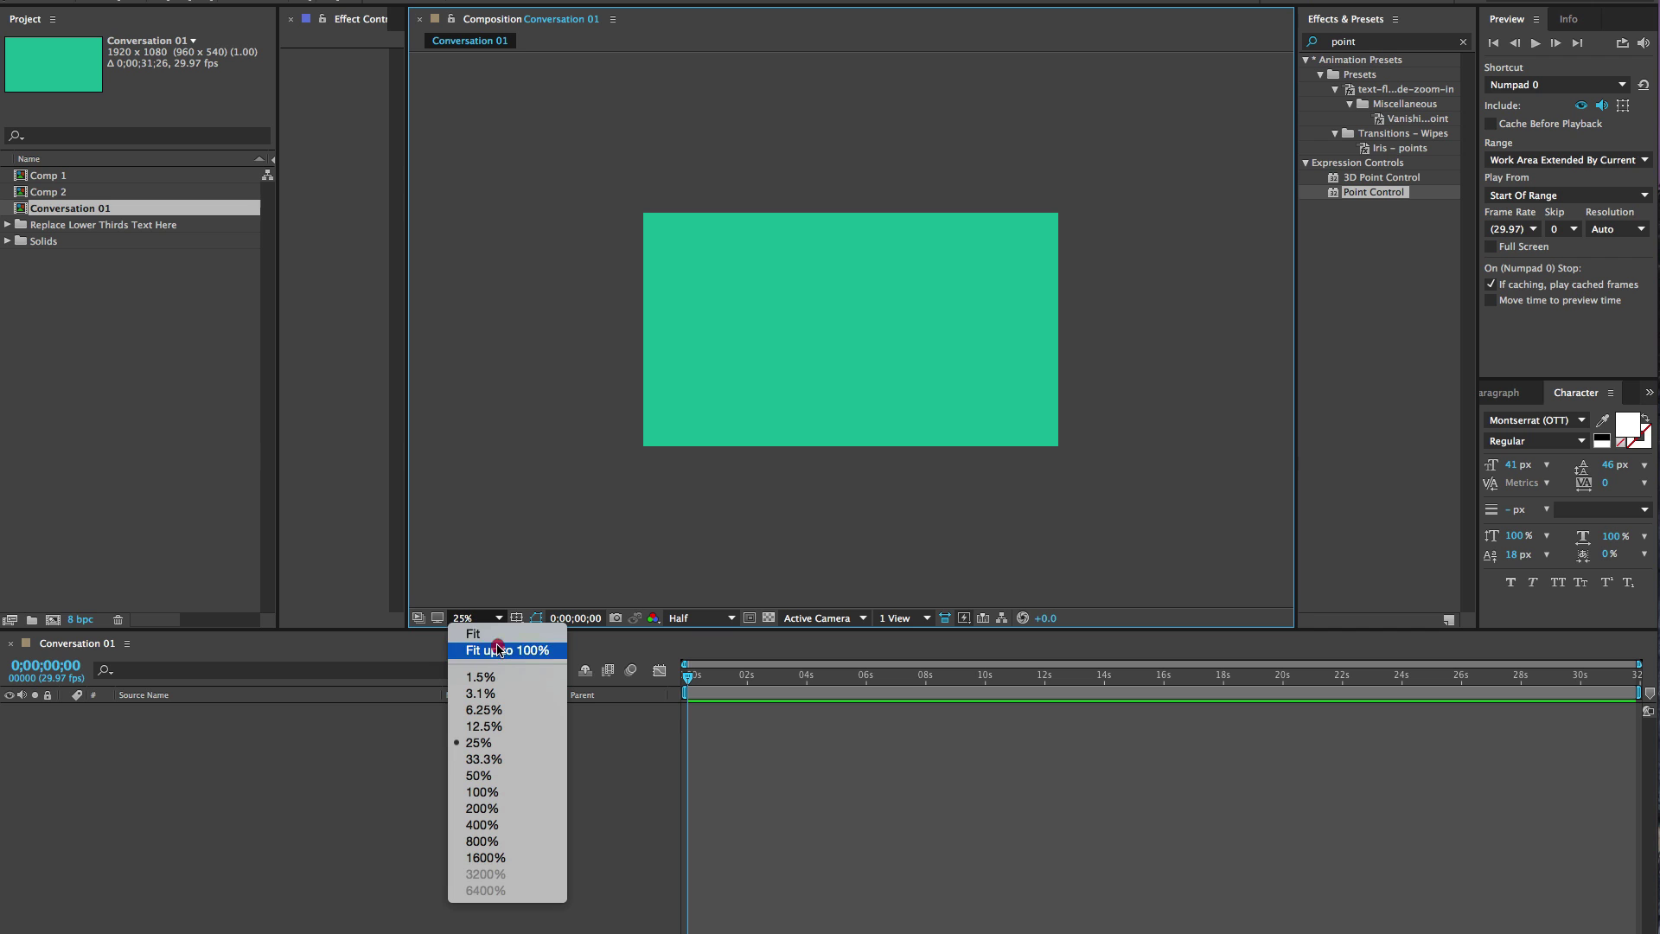
pyautogui.click(496, 632)
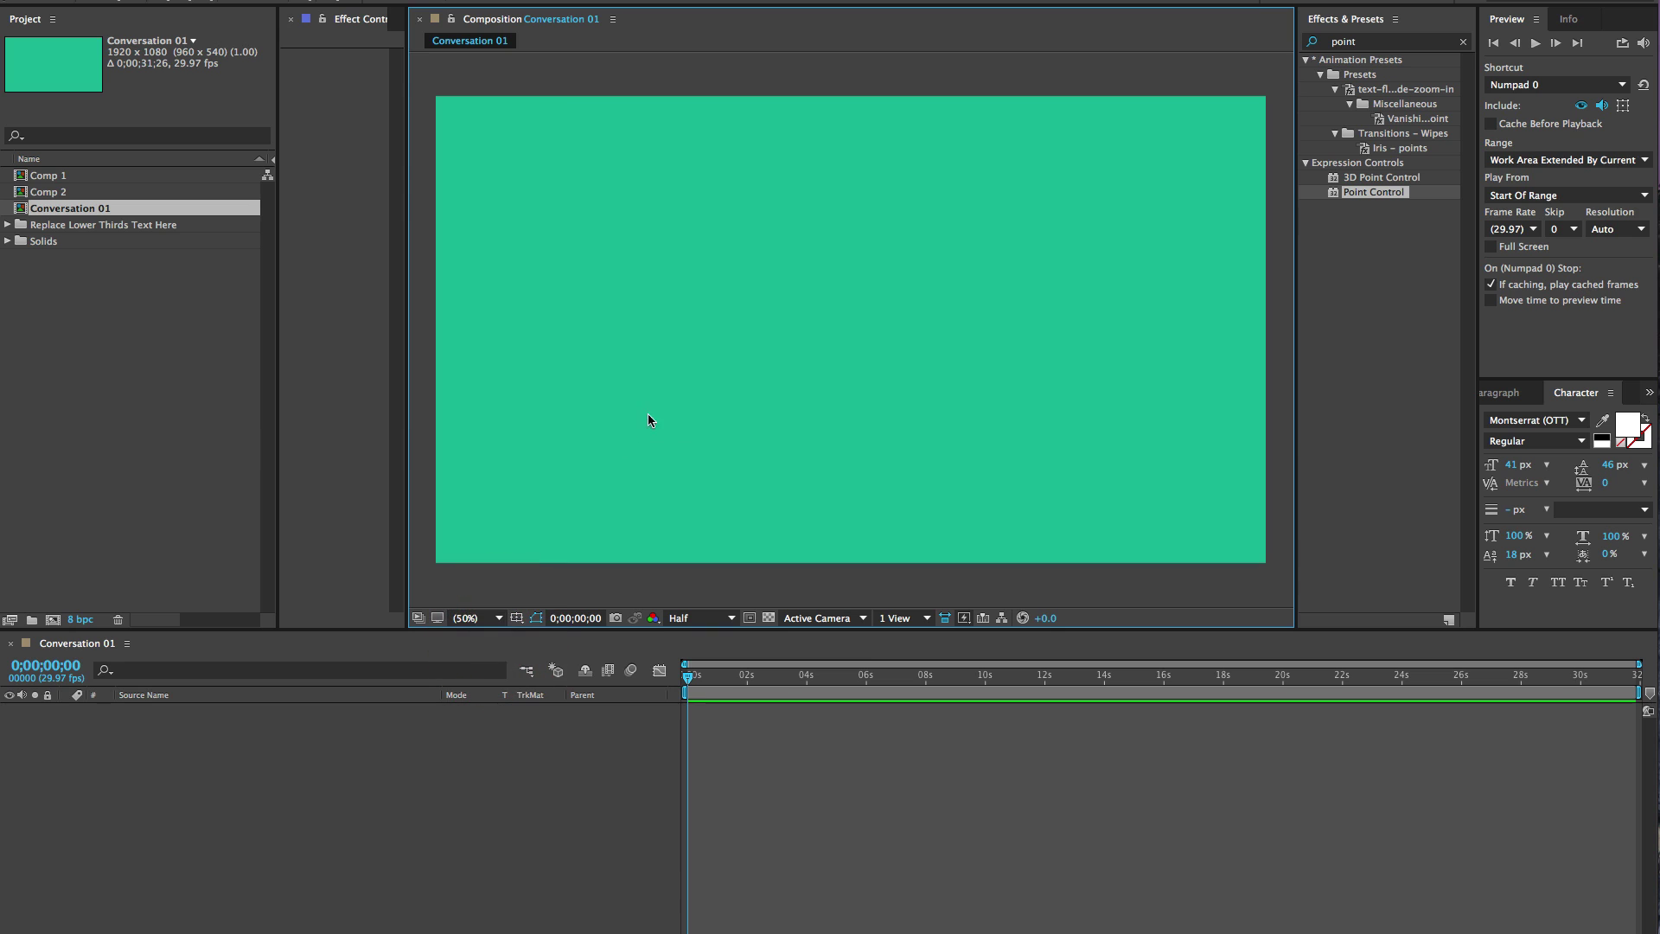
pyautogui.click(122, 763)
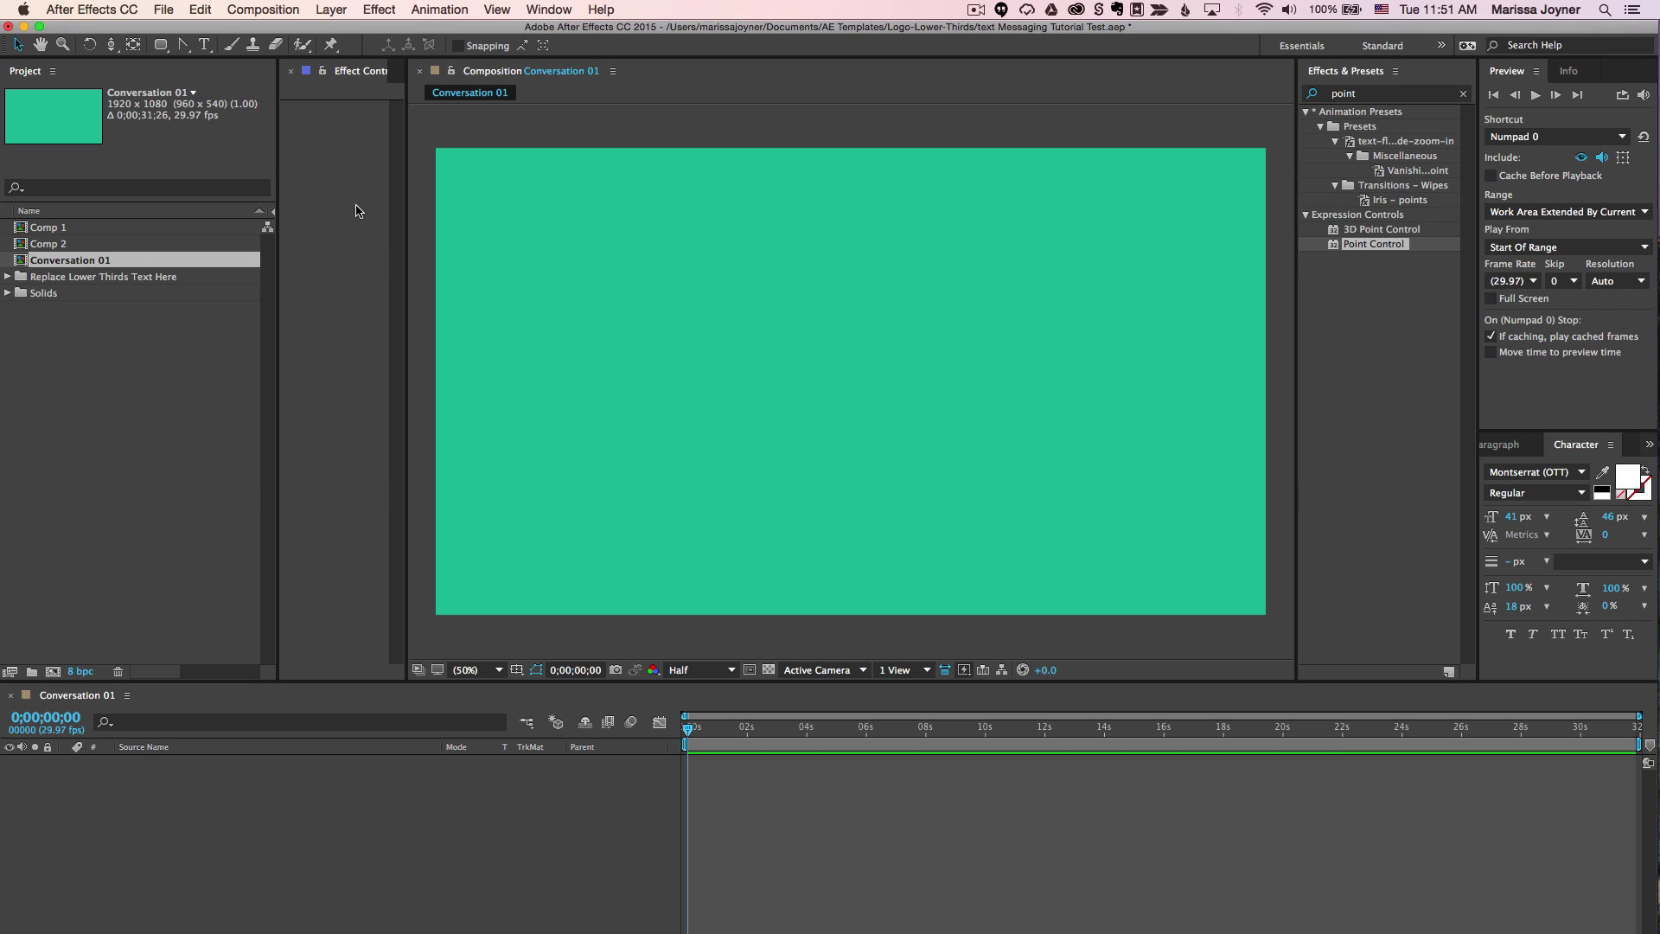
# Step: Draw a grey rounded rectangle about 586 × 211 px in the upper-left area of the composition frame, then deselect it
pyautogui.click(160, 47)
pyautogui.moveTo(478, 190); pyautogui.dragTo(733, 282)
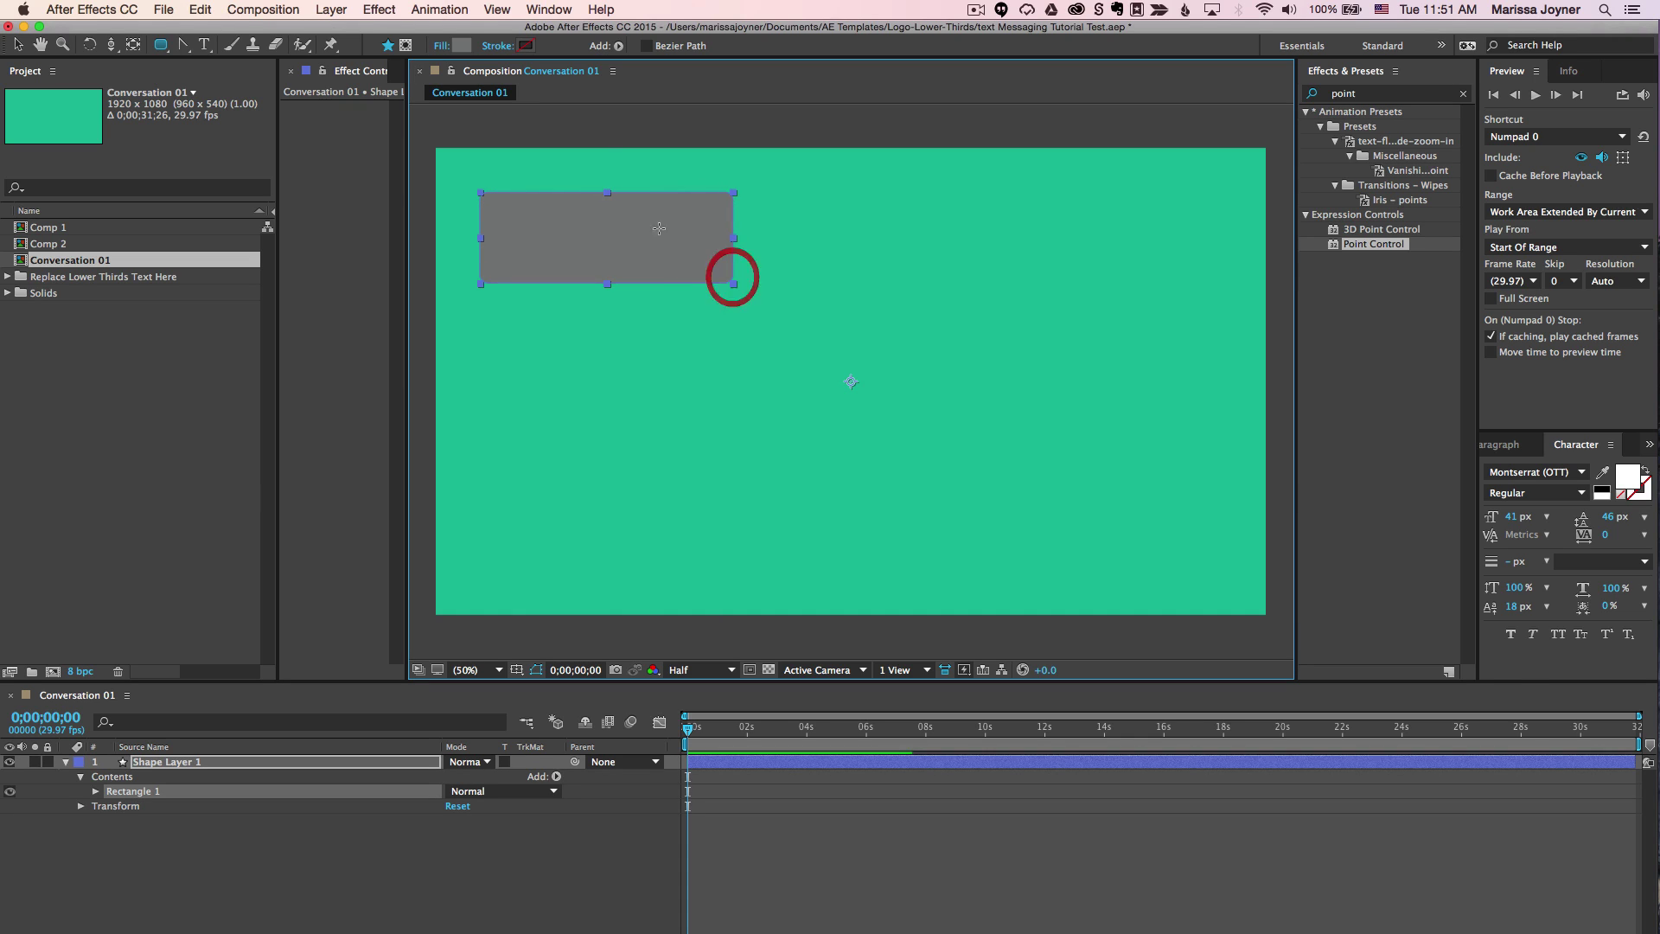
pyautogui.press('v')
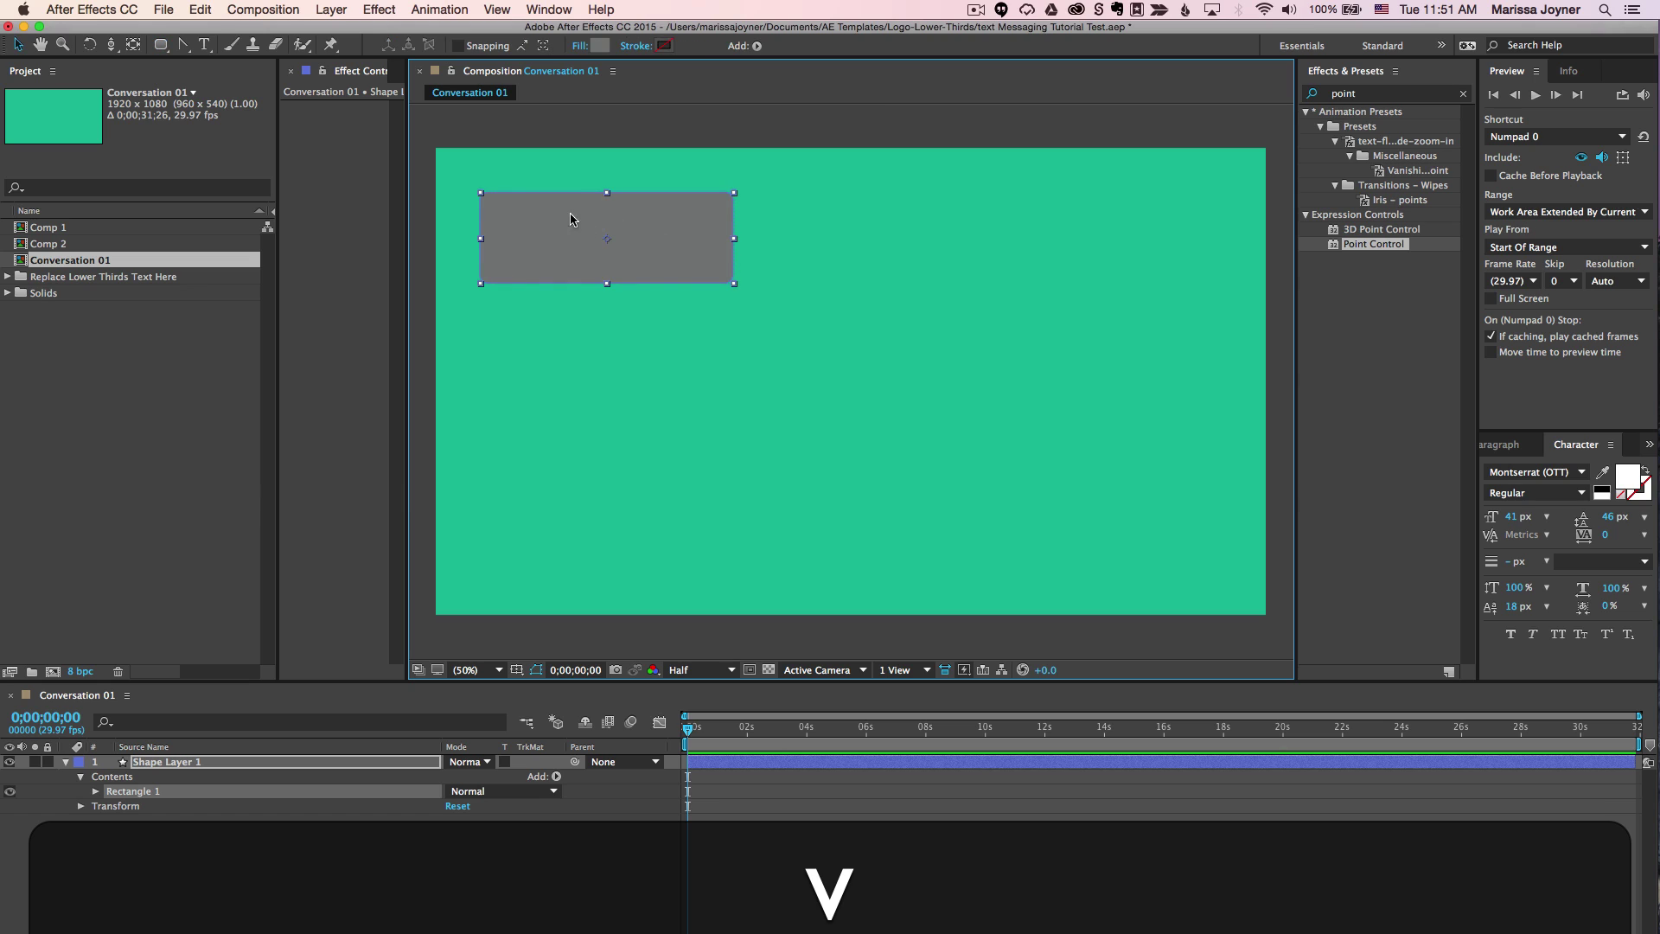
pyautogui.moveTo(566, 213); pyautogui.dragTo(567, 214)
pyautogui.click(594, 123)
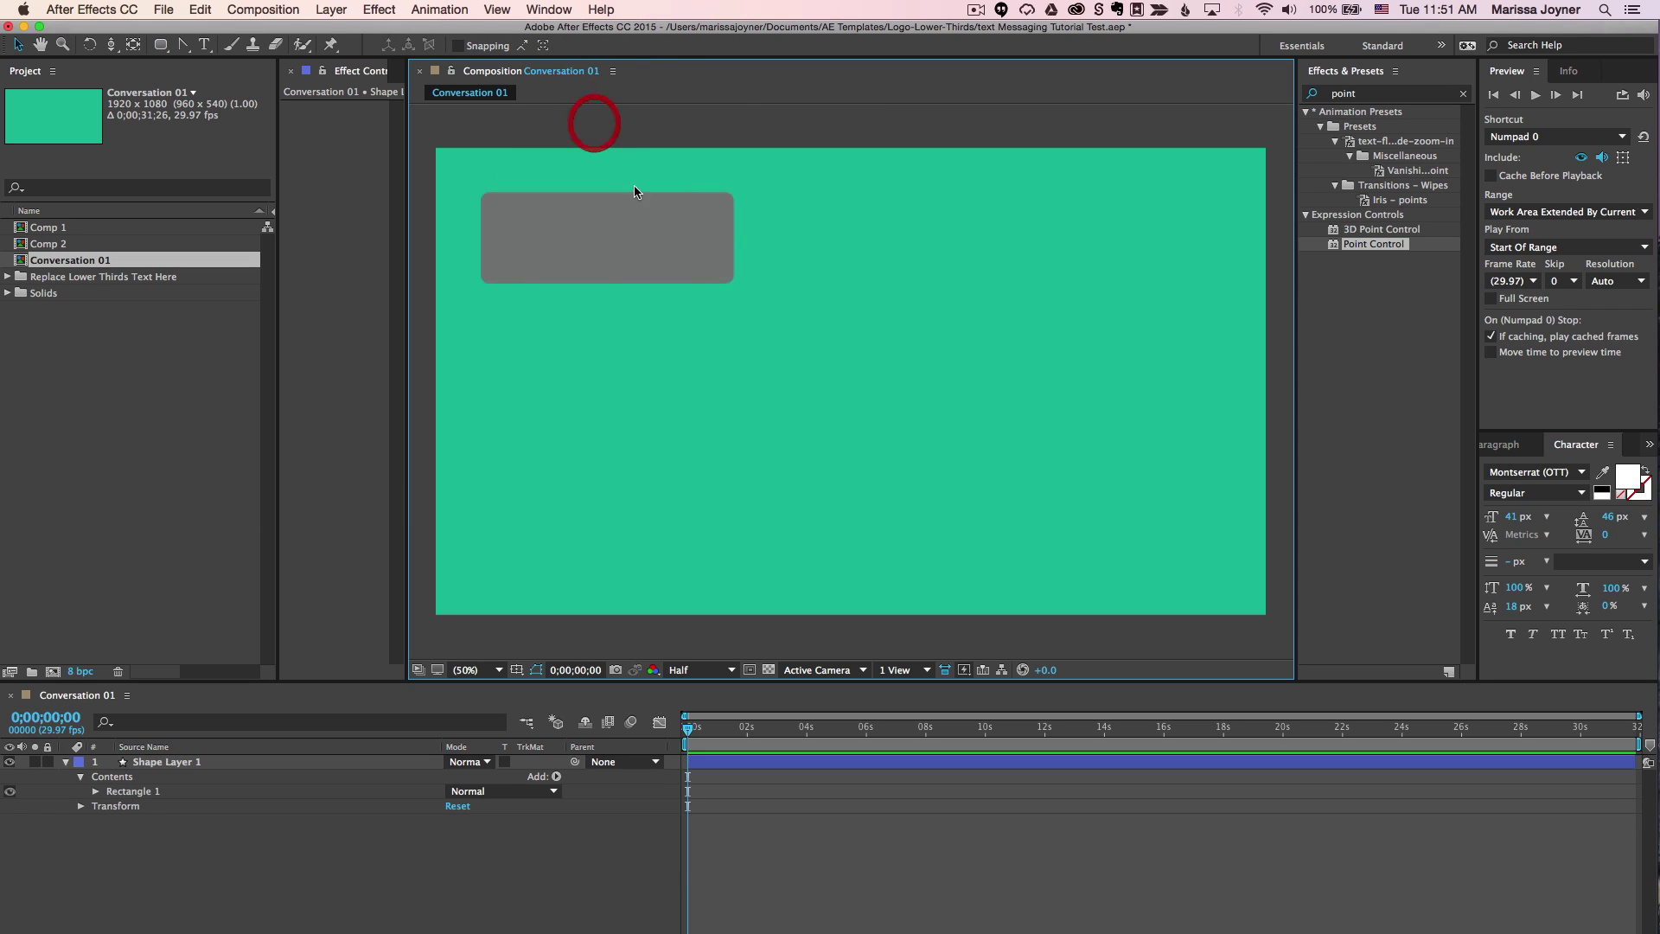
# Step: Rename the rectangle's shape layer as "Box01"
pyautogui.click(597, 229)
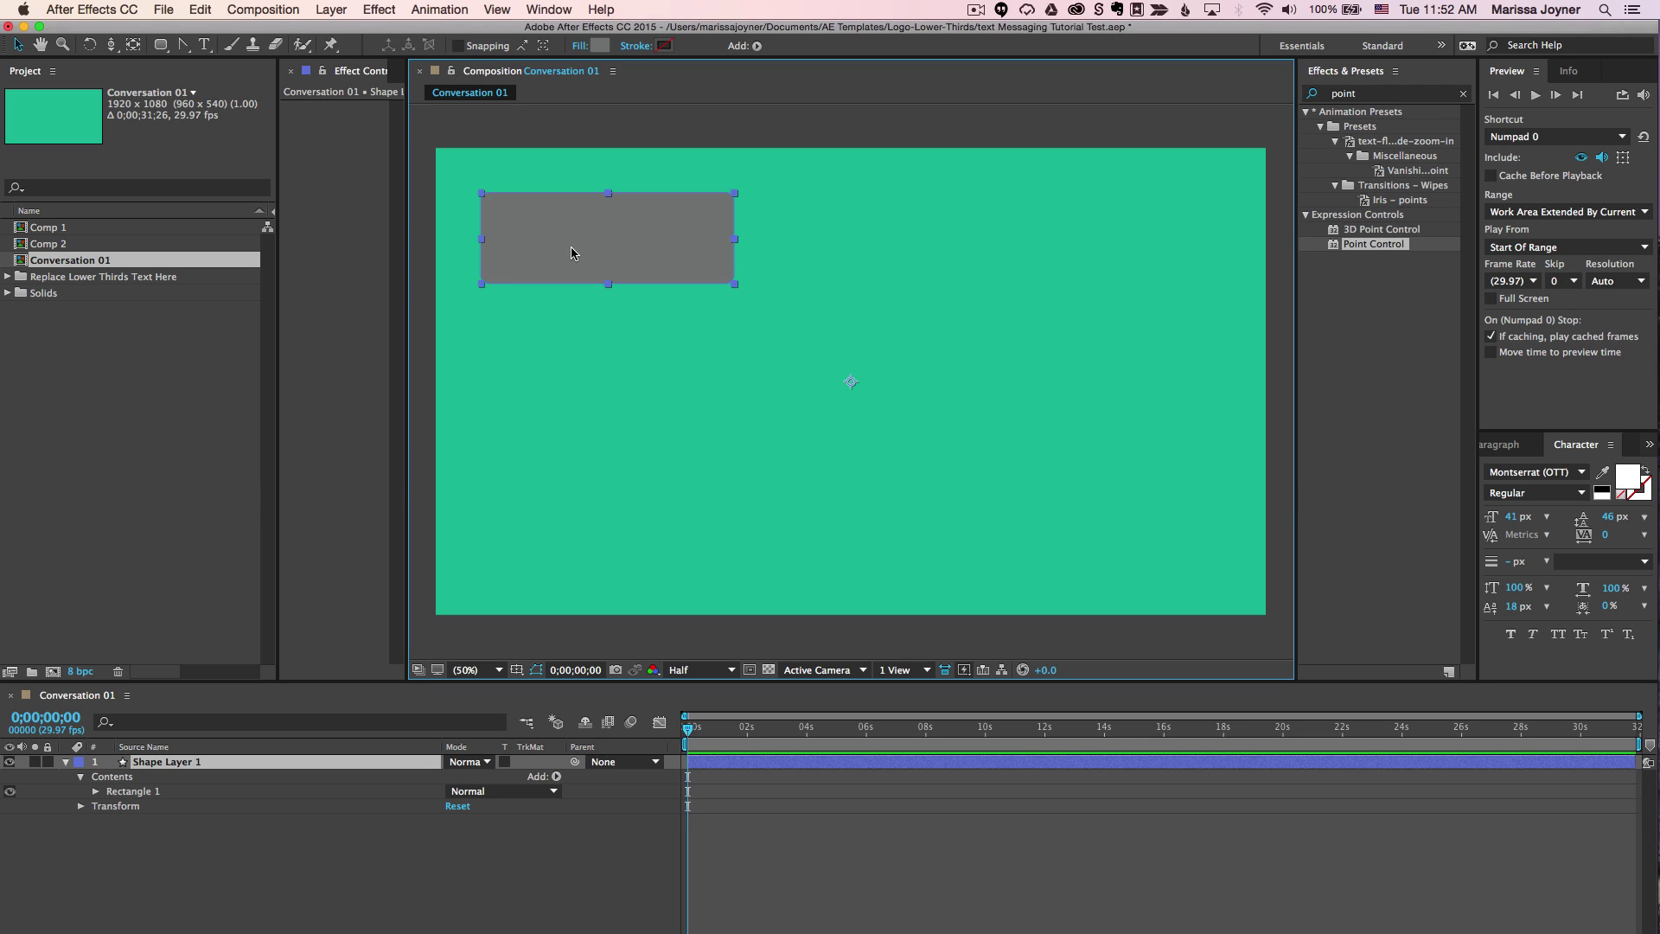
pyautogui.click(172, 763)
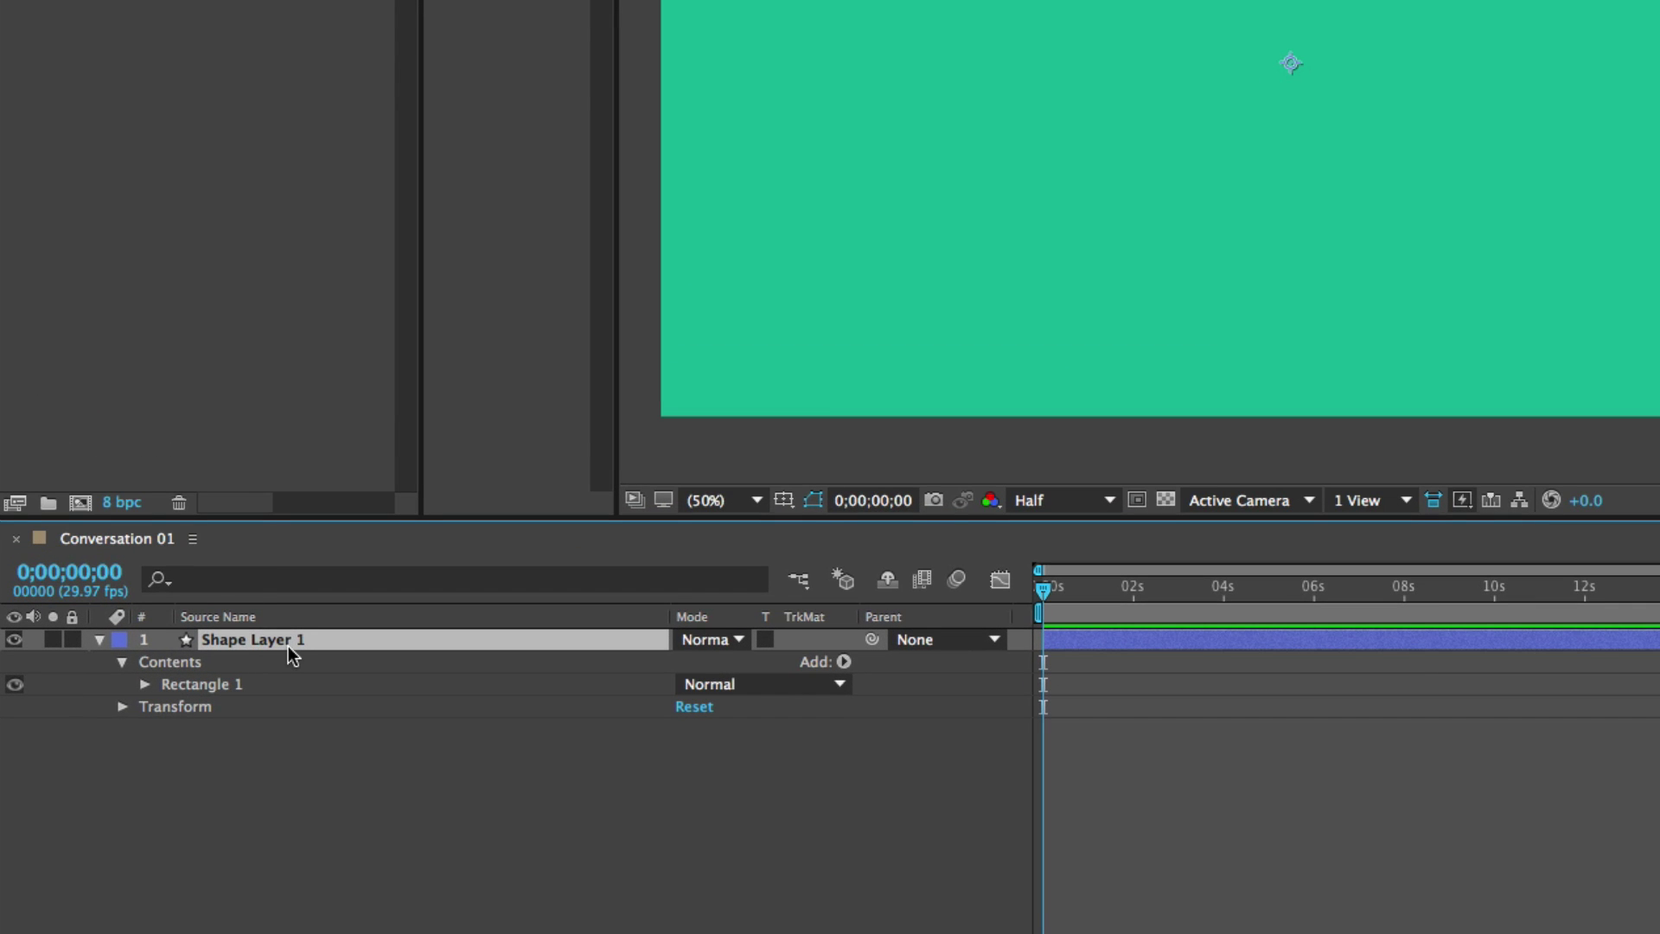
pyautogui.press('Return')
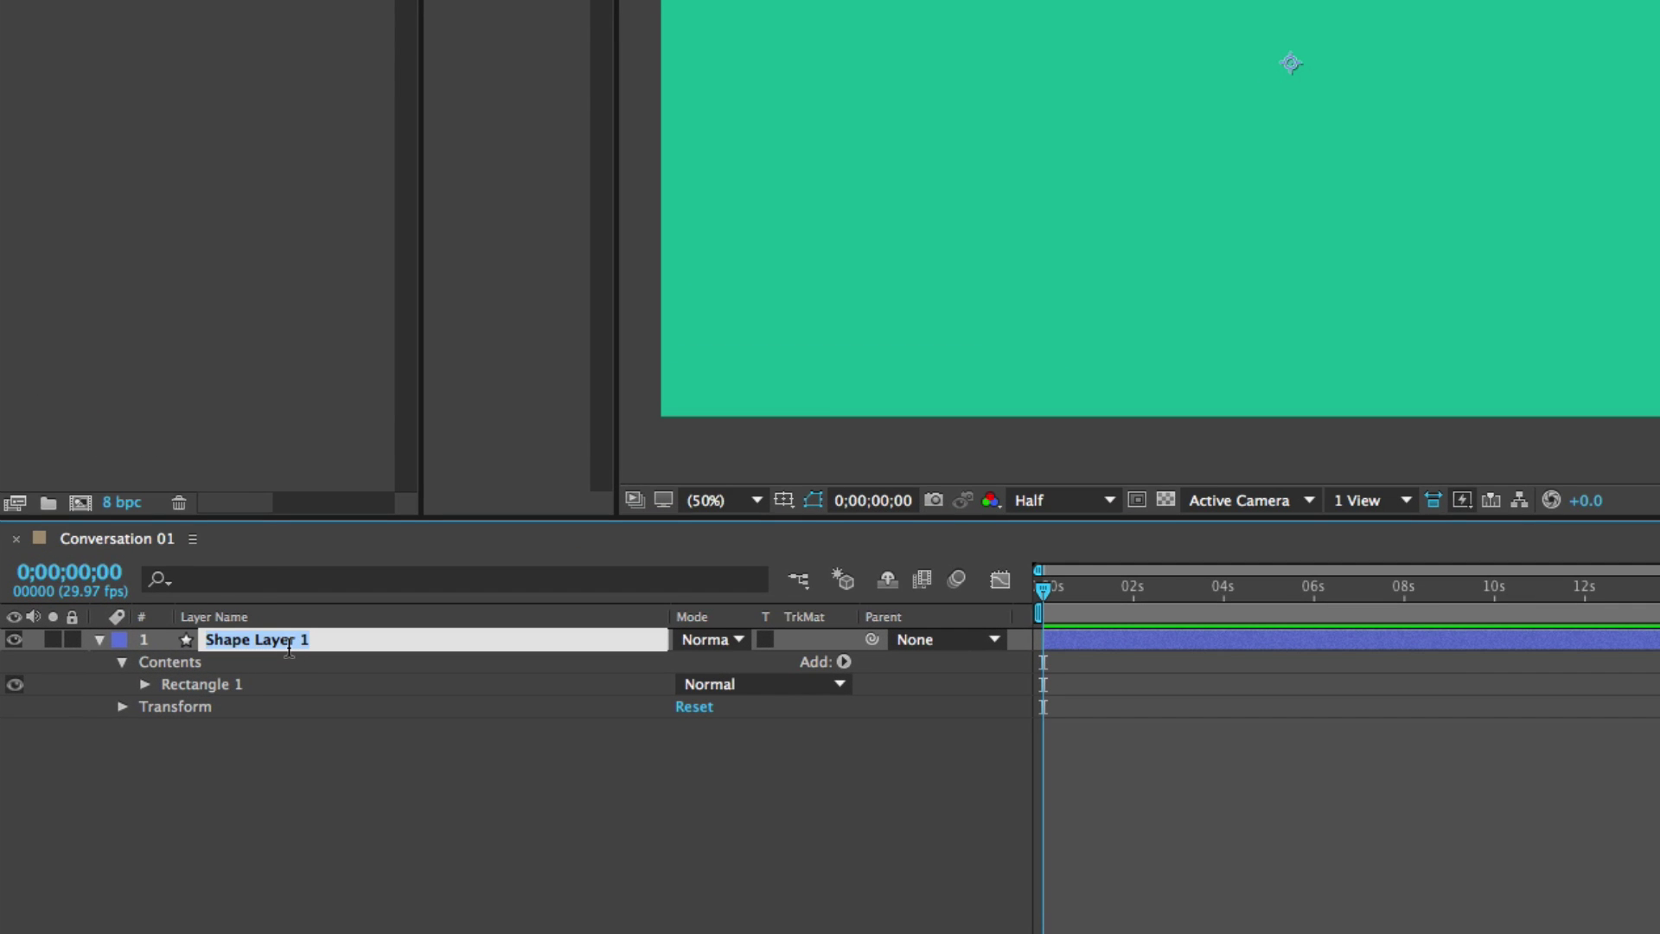
pyautogui.write('Box01')
pyautogui.press('Return')
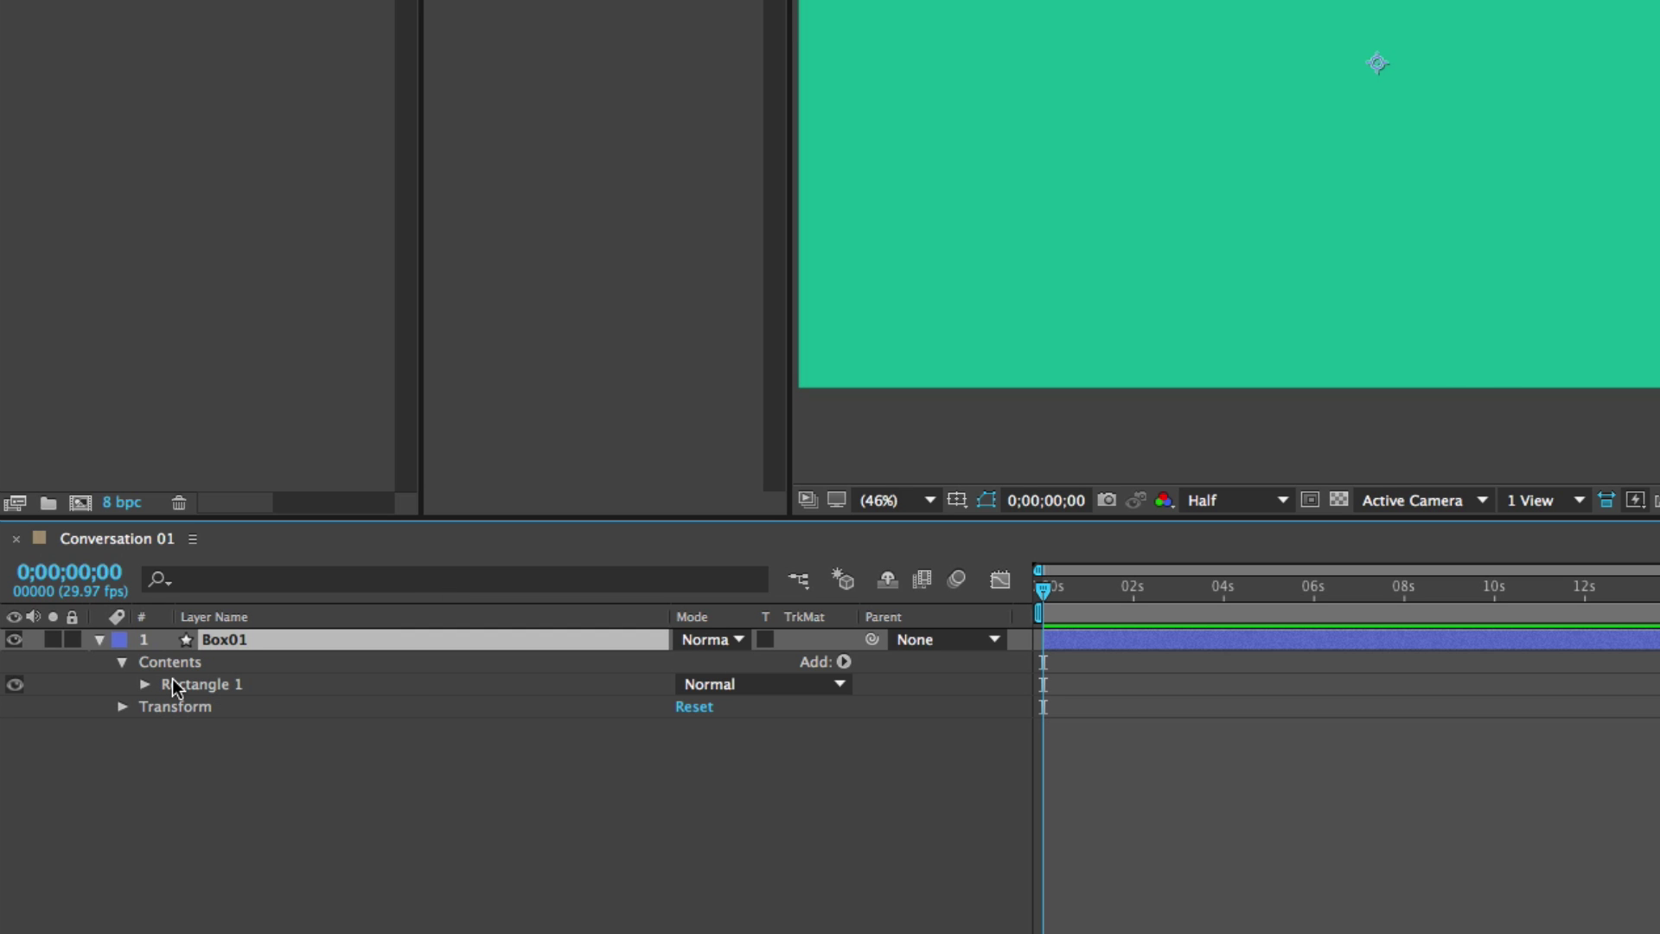
# Step: Expand Box01's Rectangle 1 down to Rectangle Path 1 and select its Size property
pyautogui.click(201, 684)
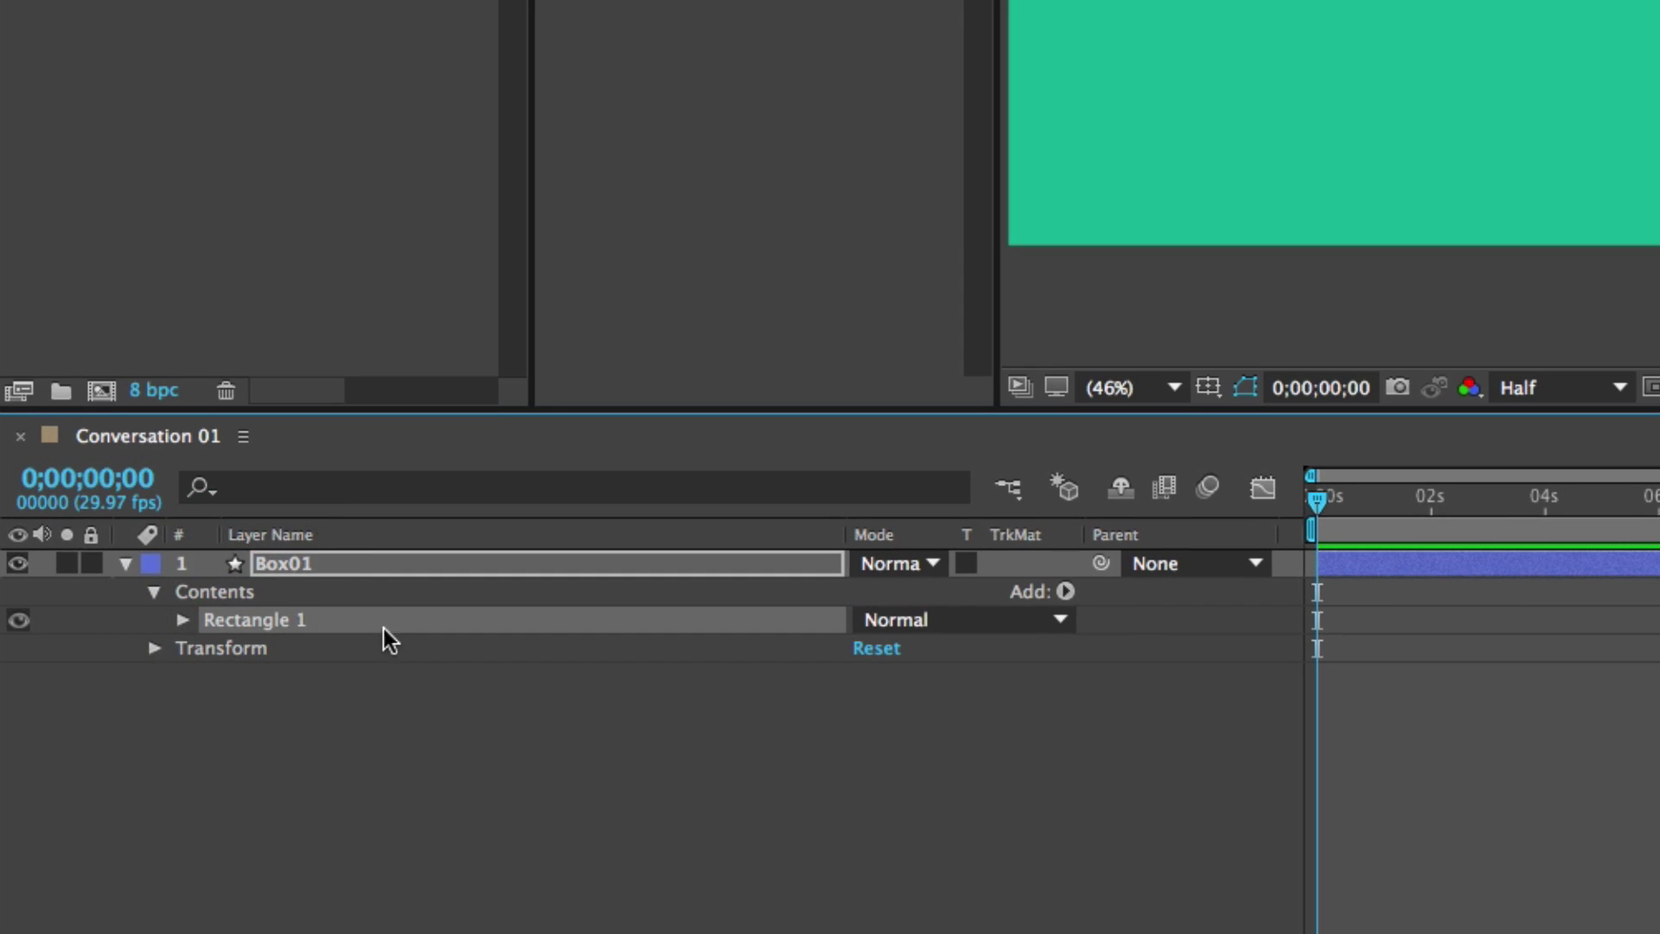
pyautogui.click(185, 622)
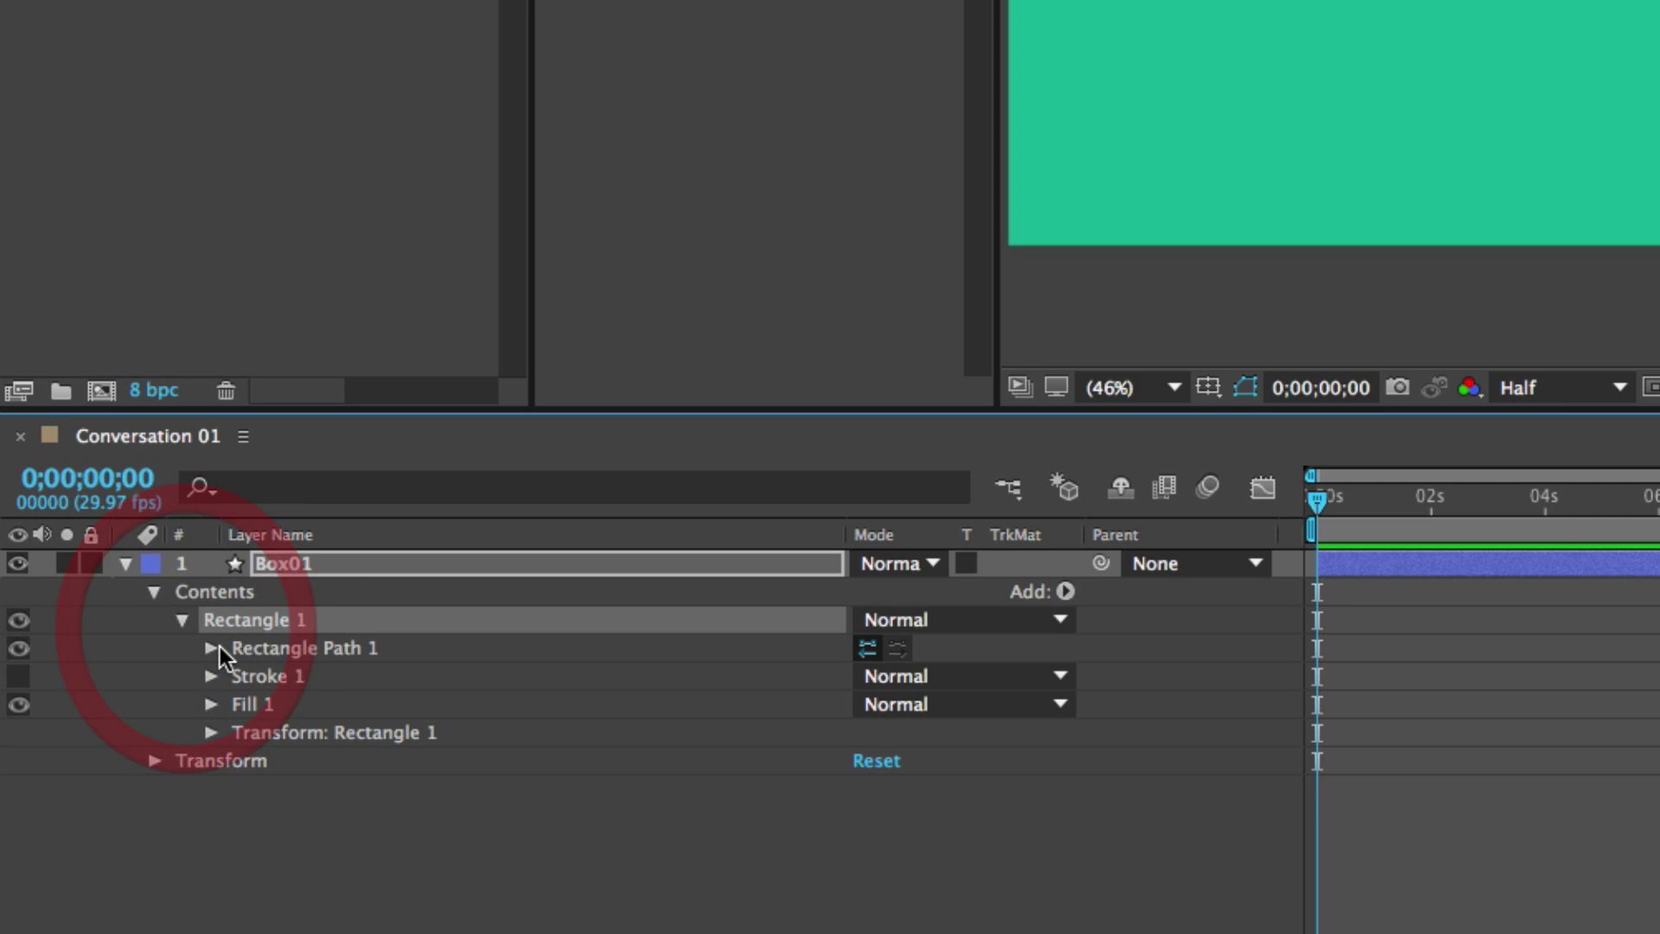
pyautogui.click(210, 648)
pyautogui.click(311, 677)
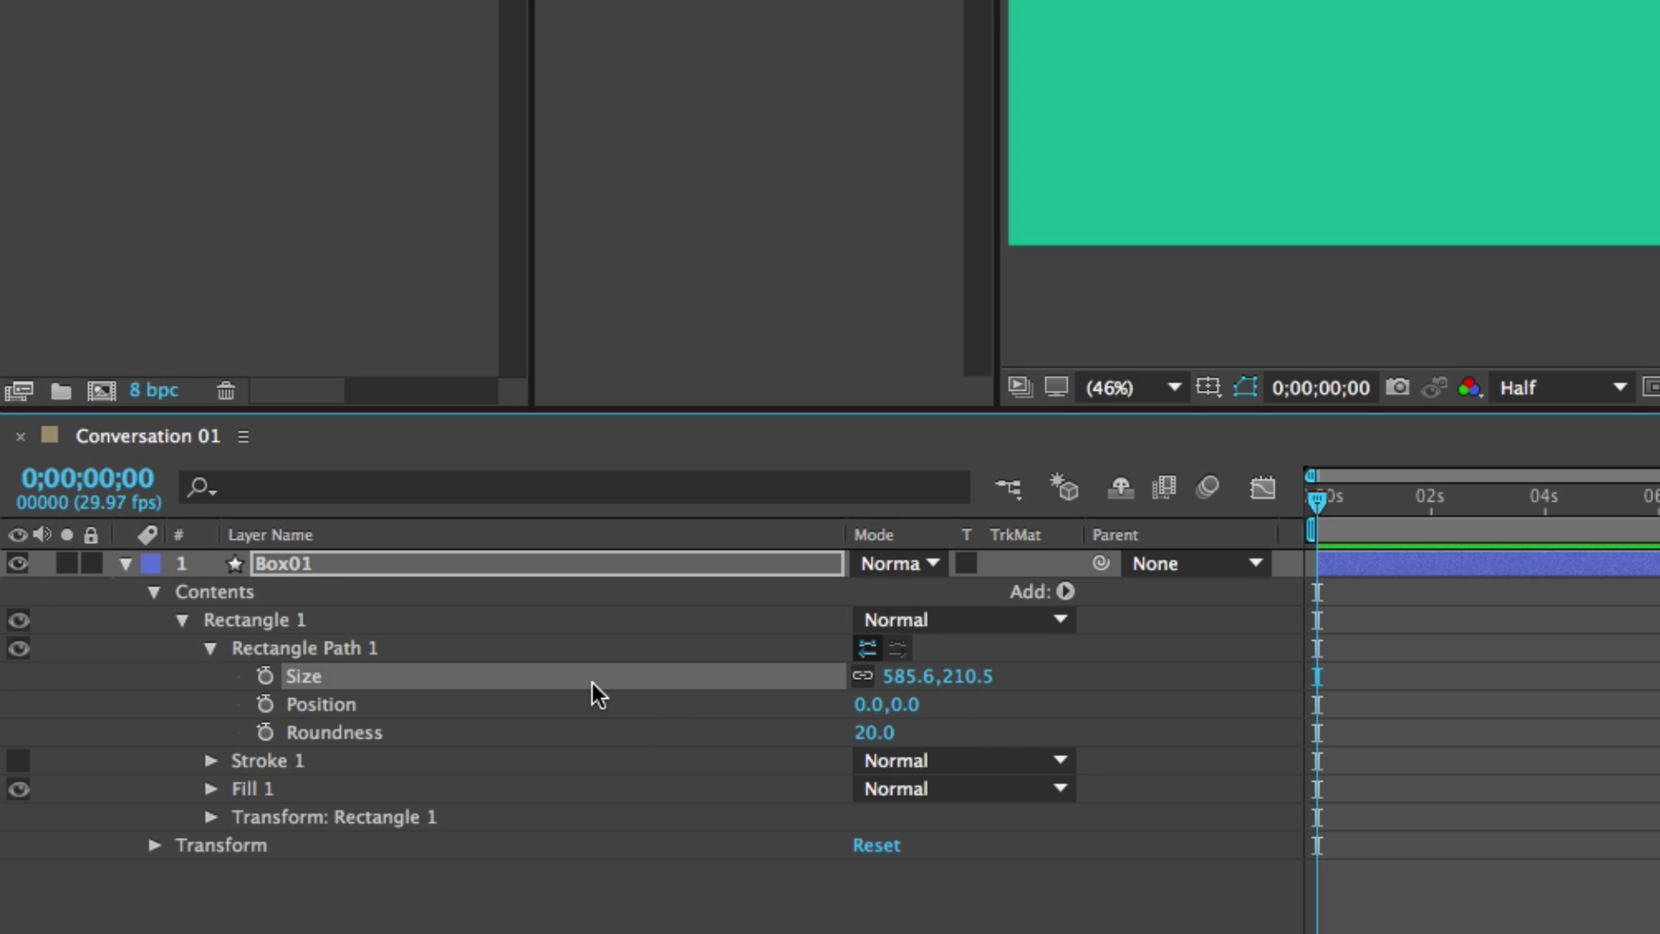
# Step: Search the effects for "slider" and apply a Slider Control to the Box01 layer
pyautogui.click(295, 564)
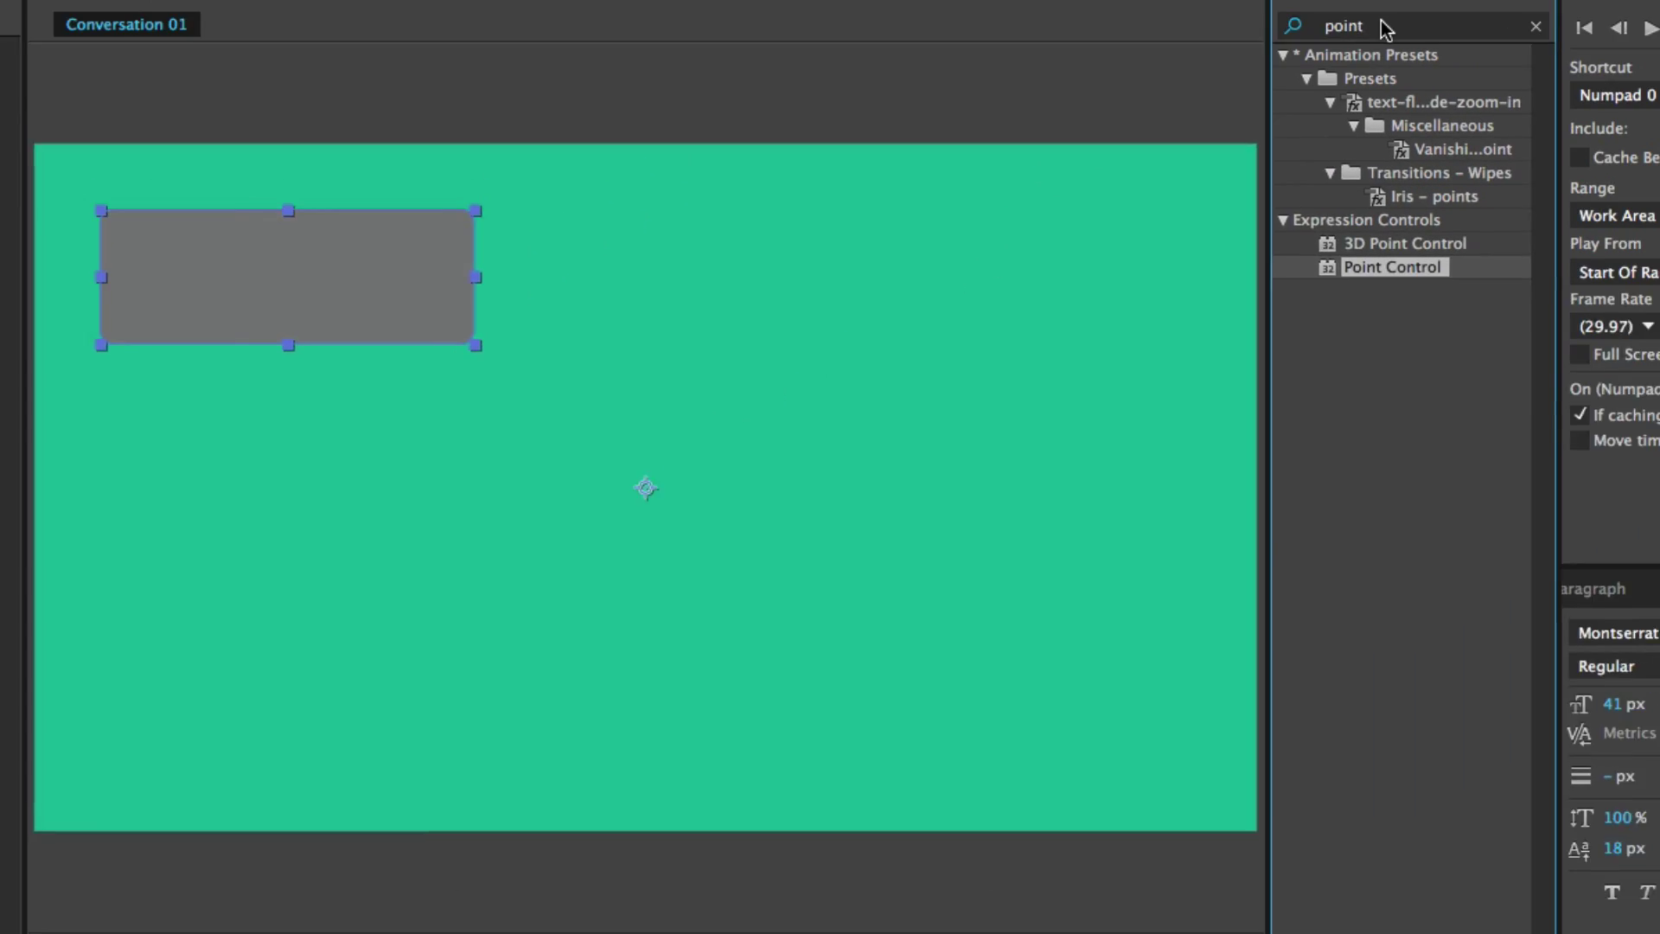
pyautogui.click(1215, 119)
pyautogui.moveTo(1215, 120); pyautogui.dragTo(1171, 119)
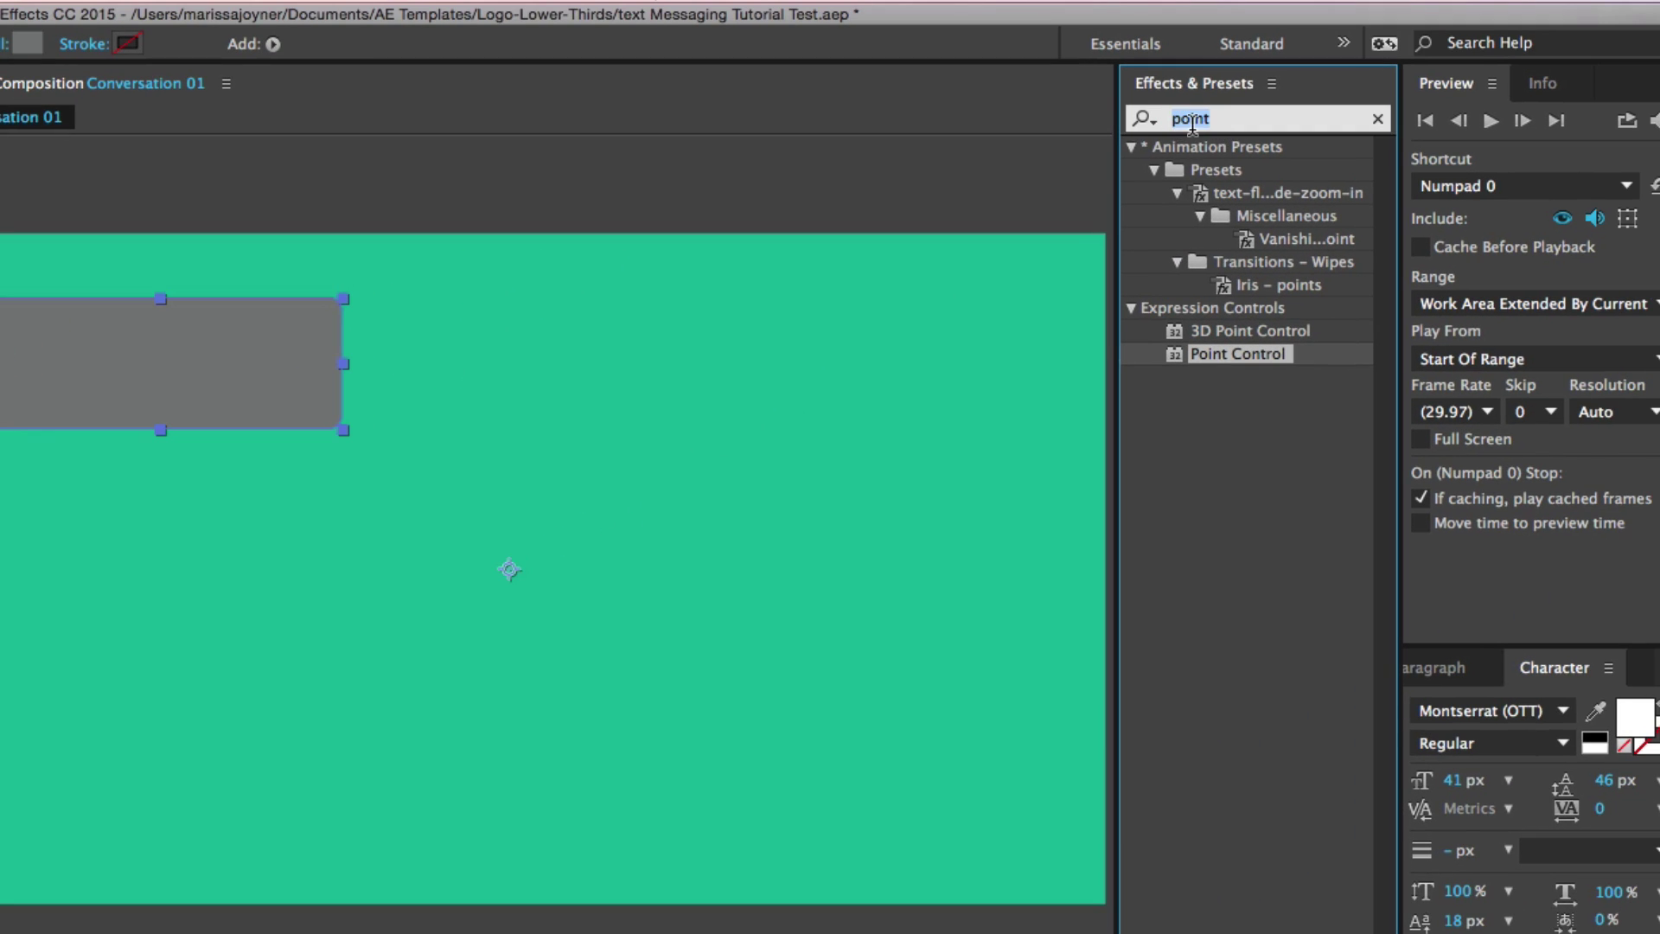
pyautogui.write('slider')
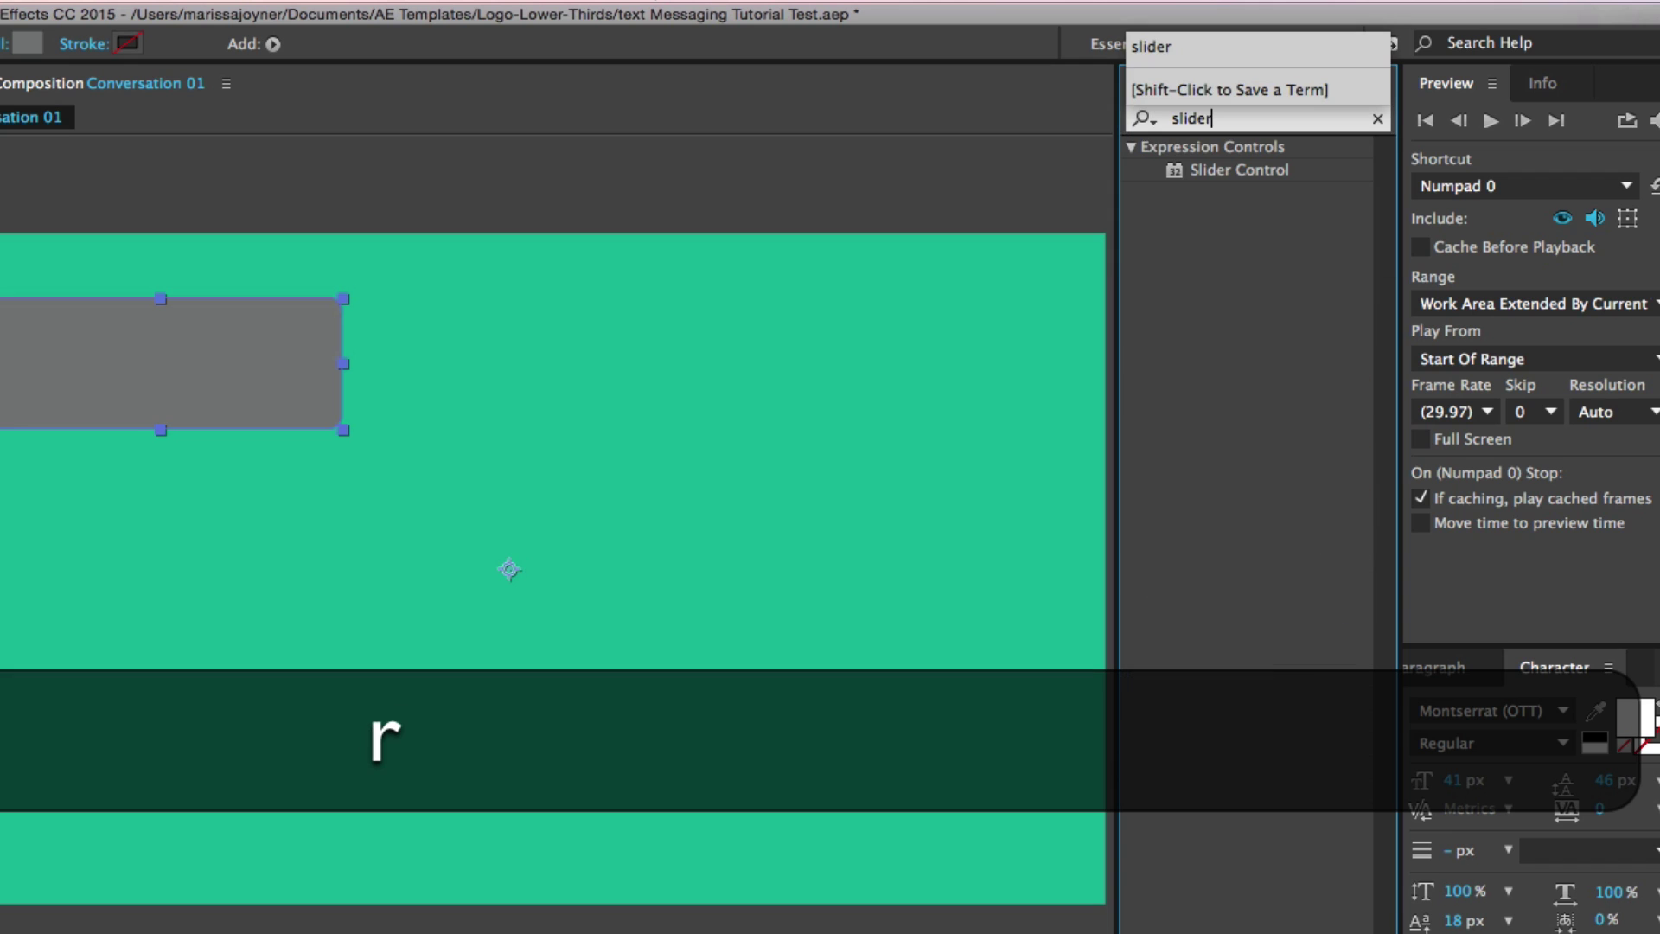
pyautogui.click(1241, 170)
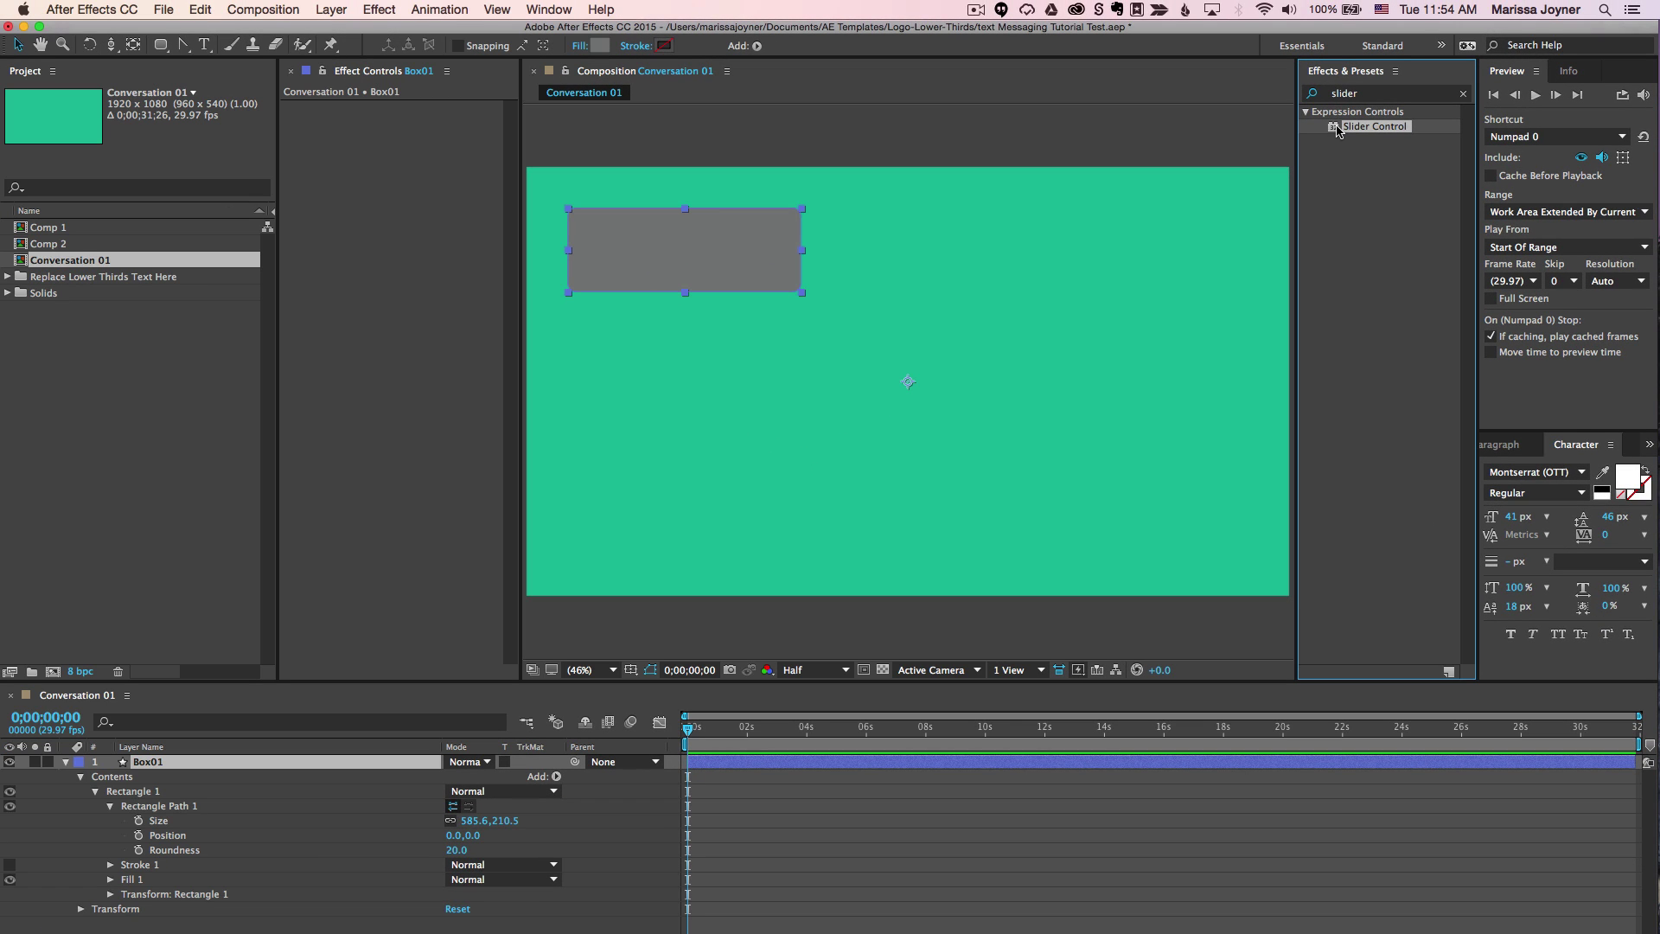
pyautogui.doubleClick(1336, 130)
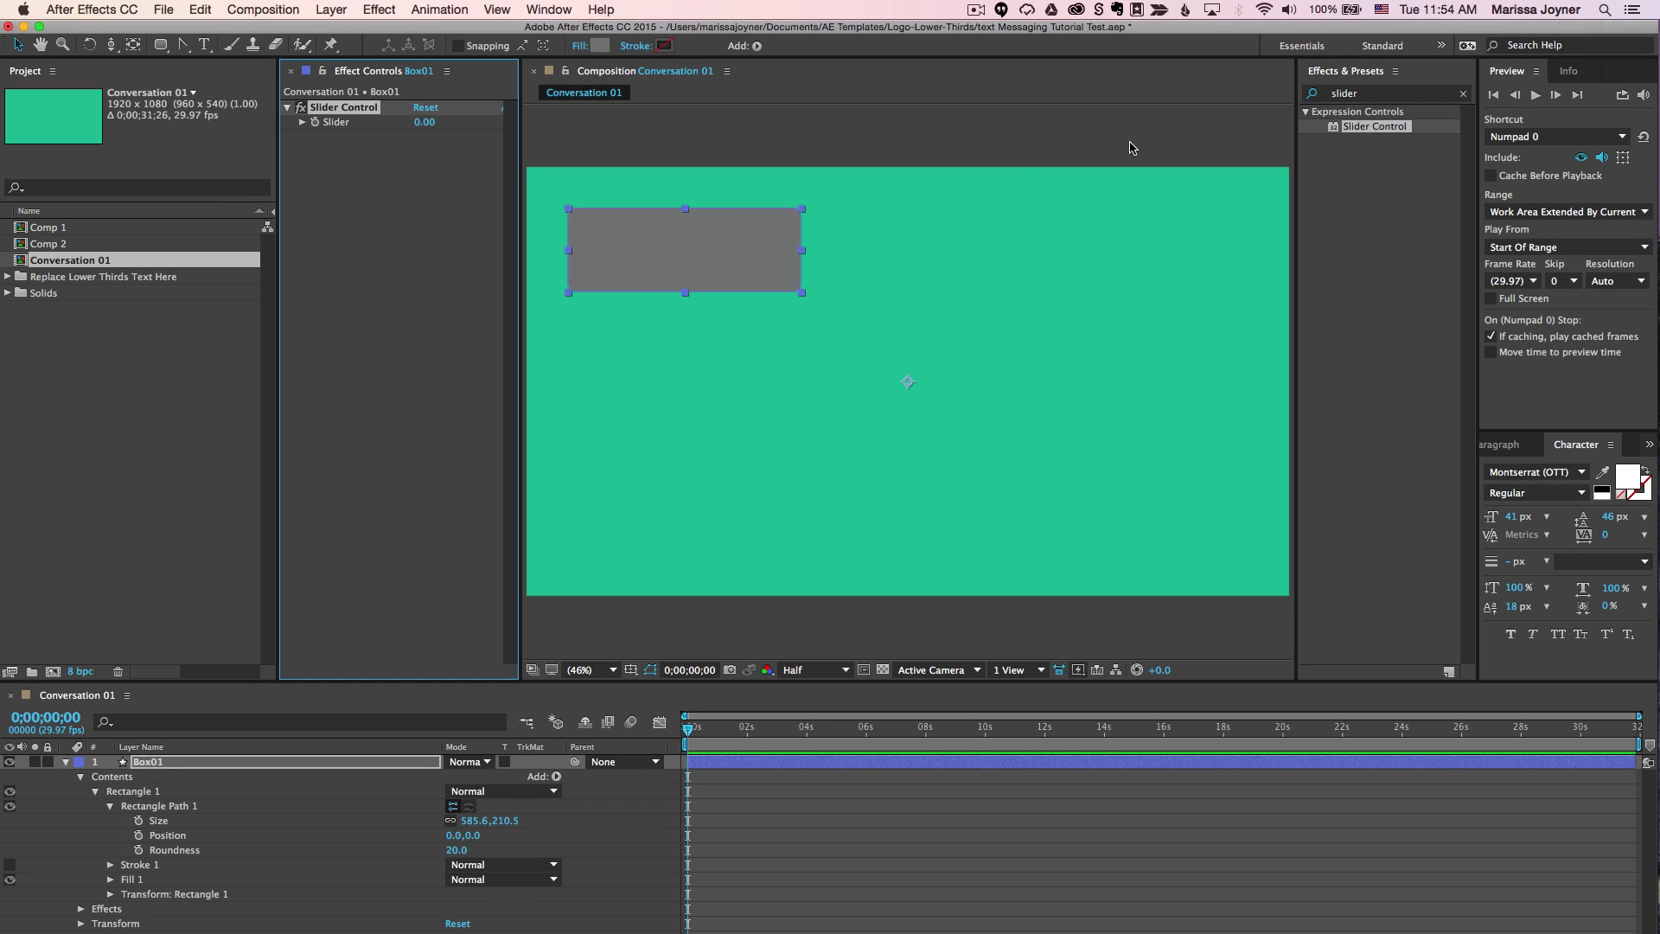
# Step: Rename the Slider Control effect on Box01 as "Box01 Width"
pyautogui.click(358, 108)
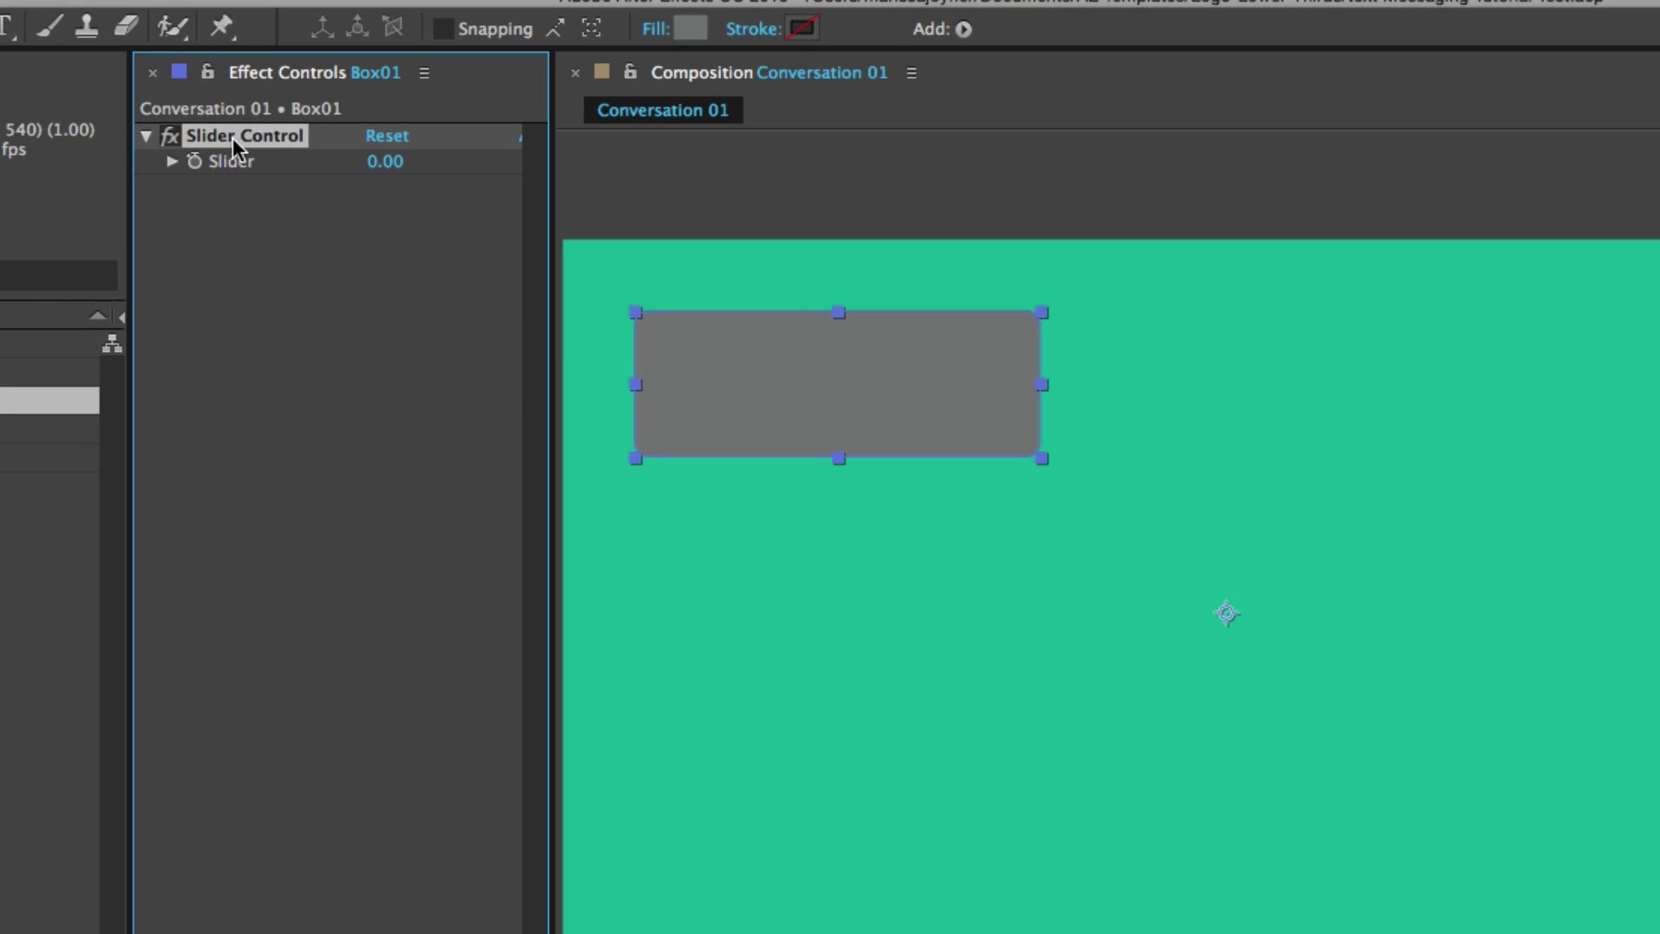
pyautogui.press('Return')
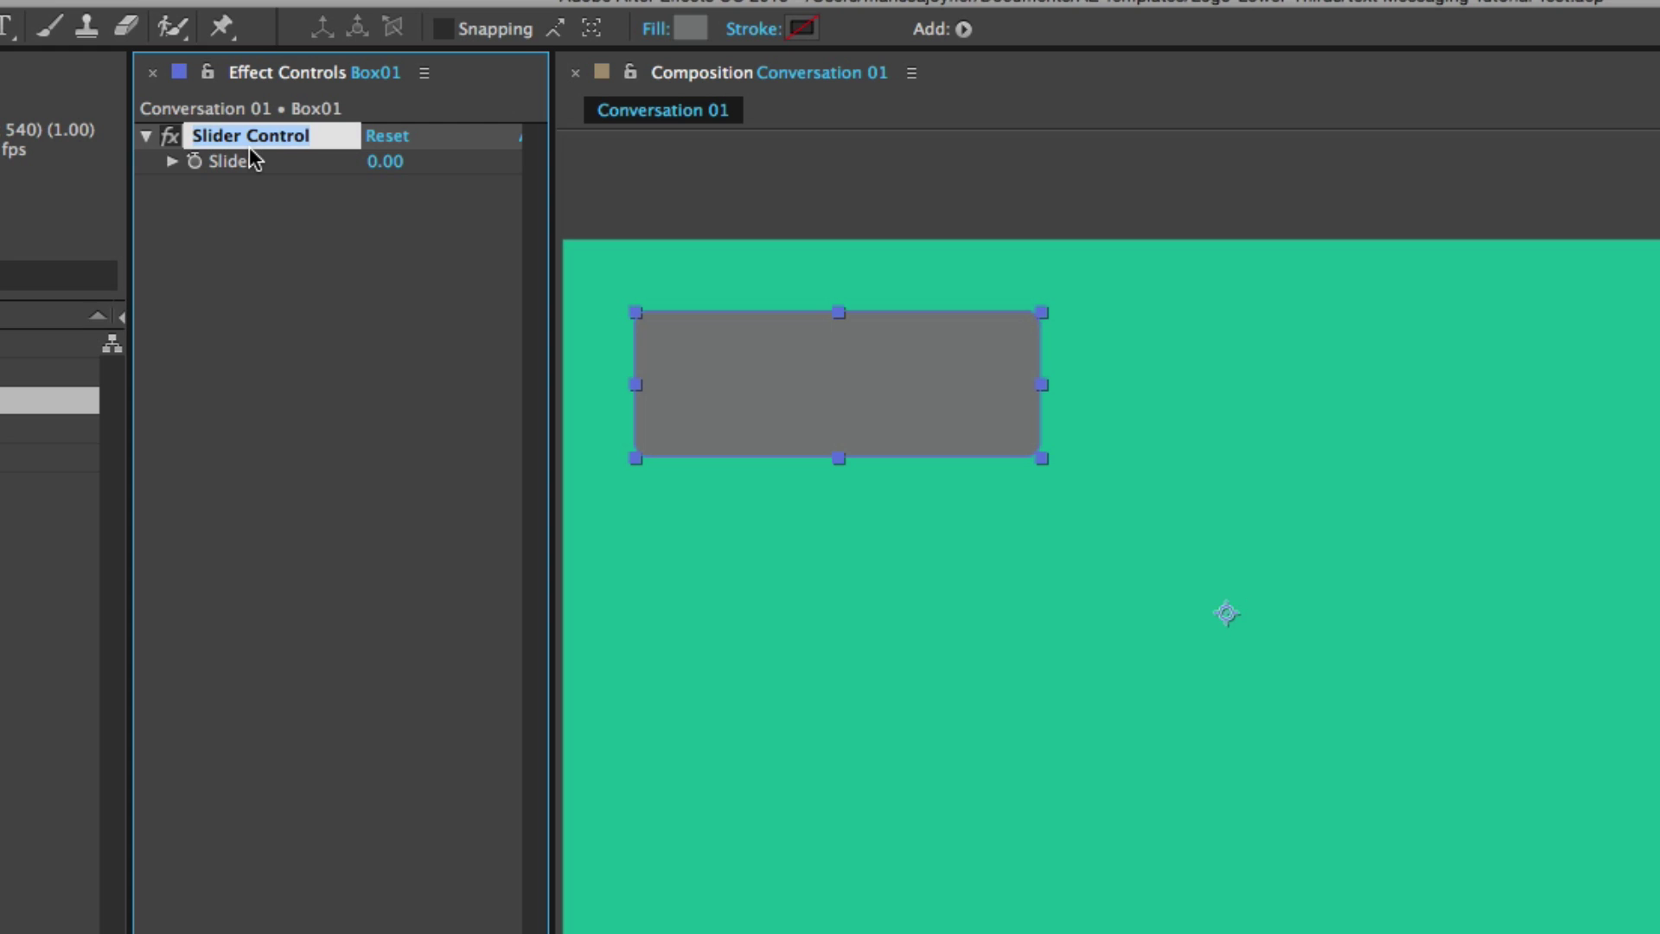
pyautogui.write('Box01 ')
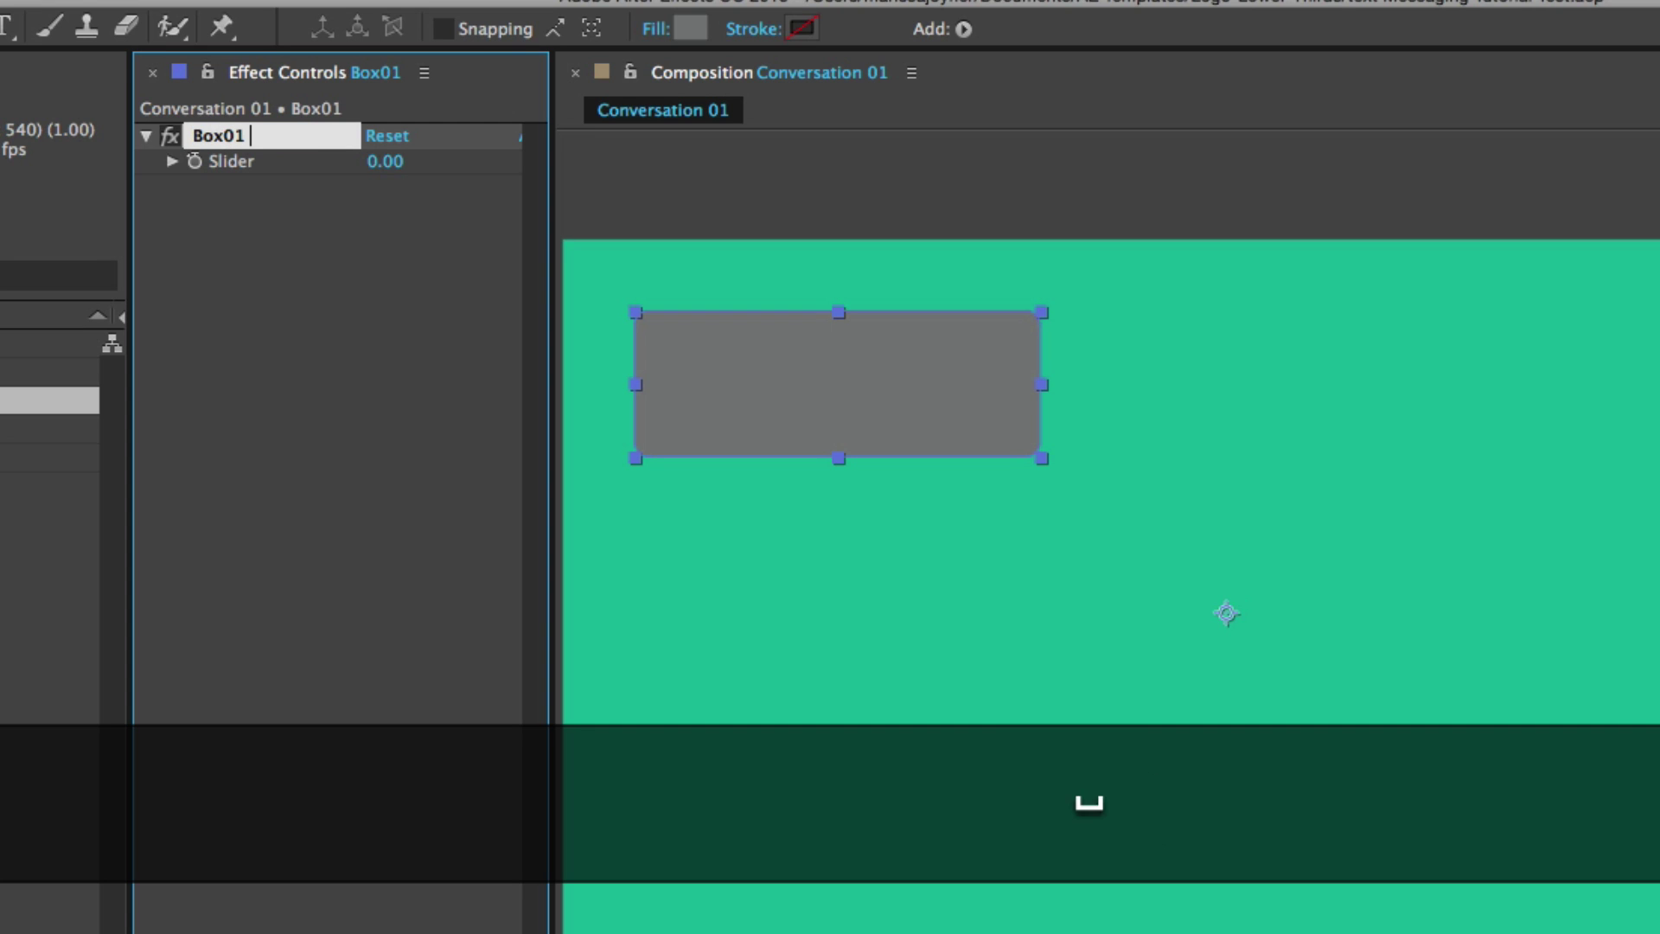
pyautogui.write('Width')
pyautogui.press('Return')
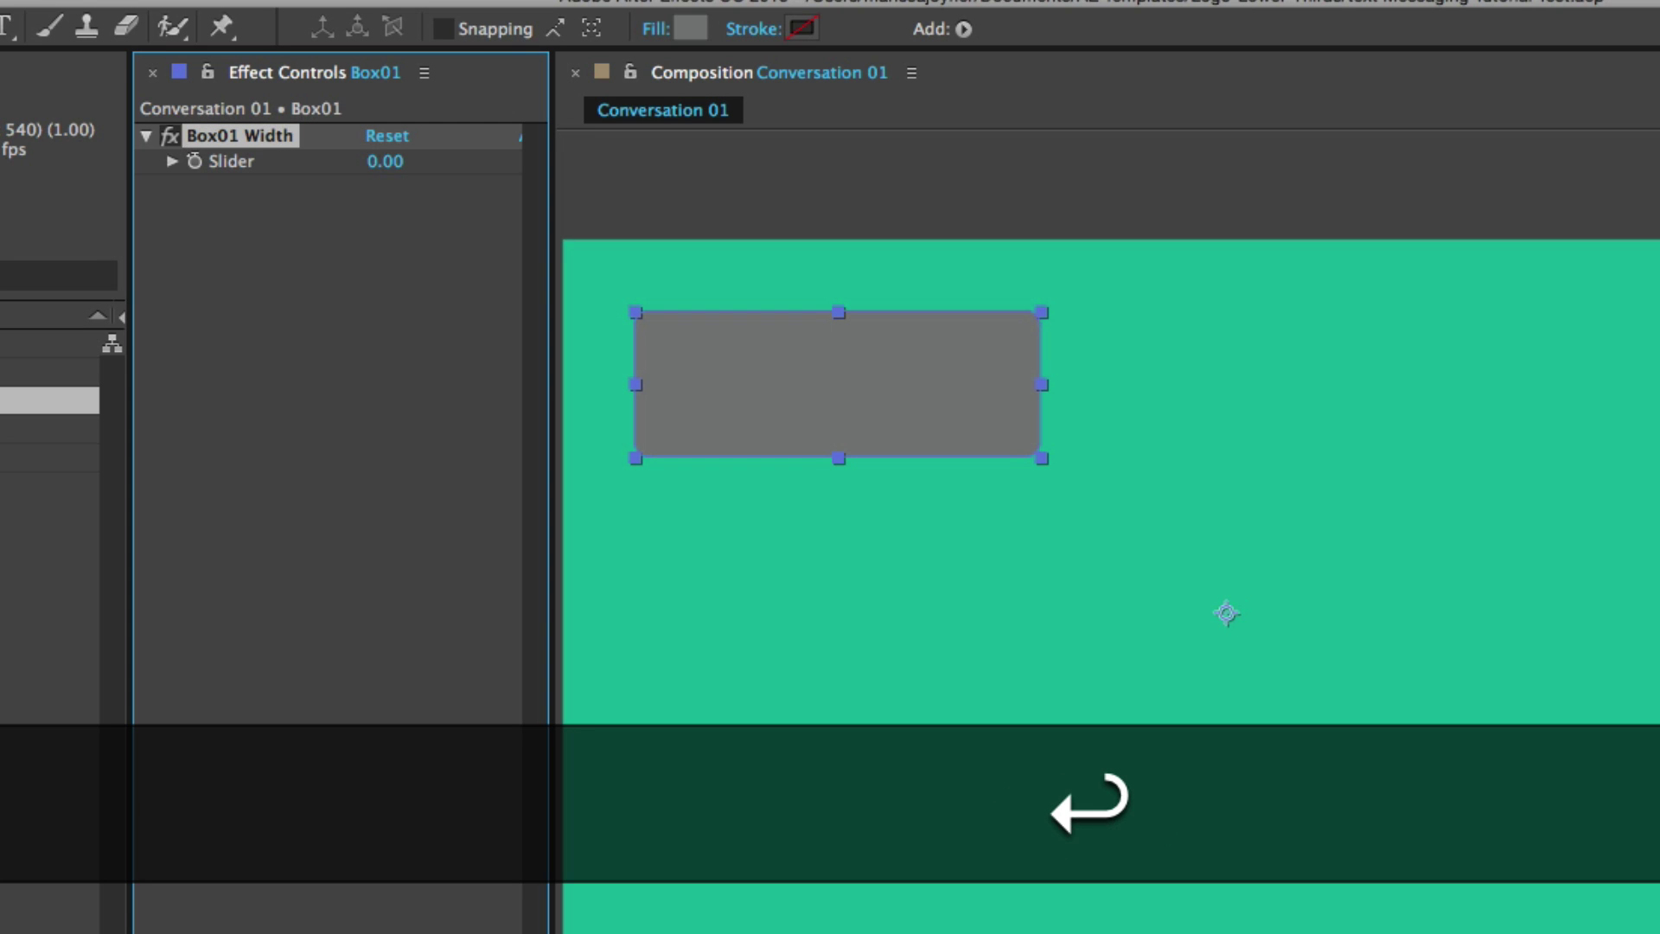
# Step: Duplicate the Box01 Width slider effect and rename the copy as "Box01 Height"
pyautogui.press('super+d')
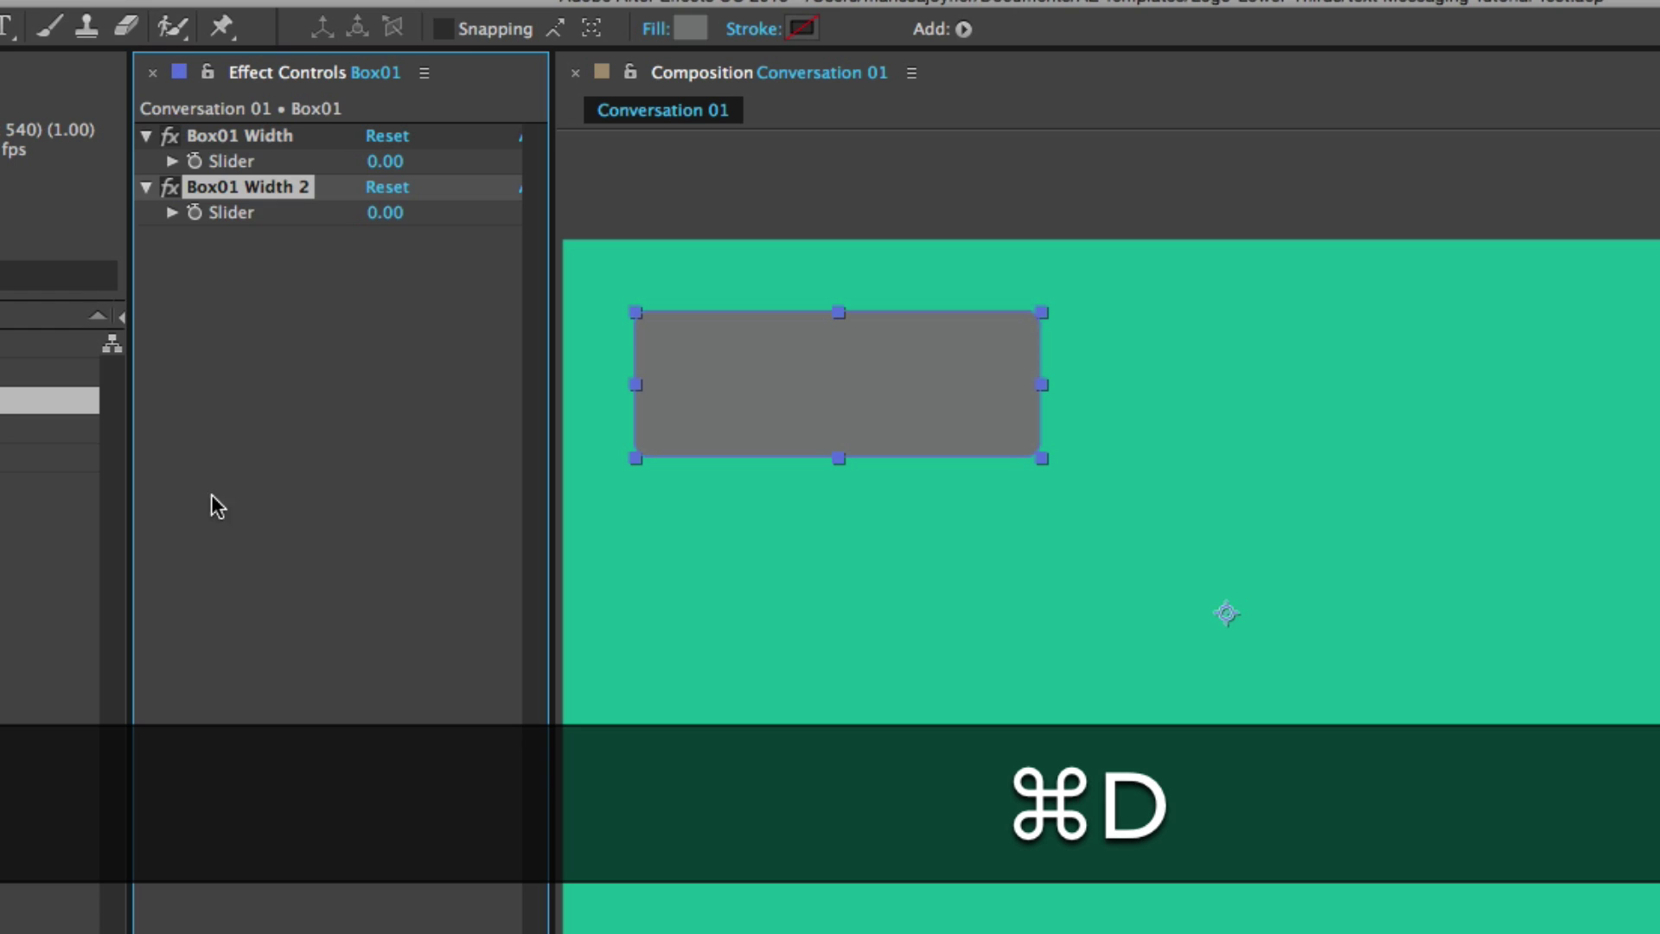
pyautogui.press('Return')
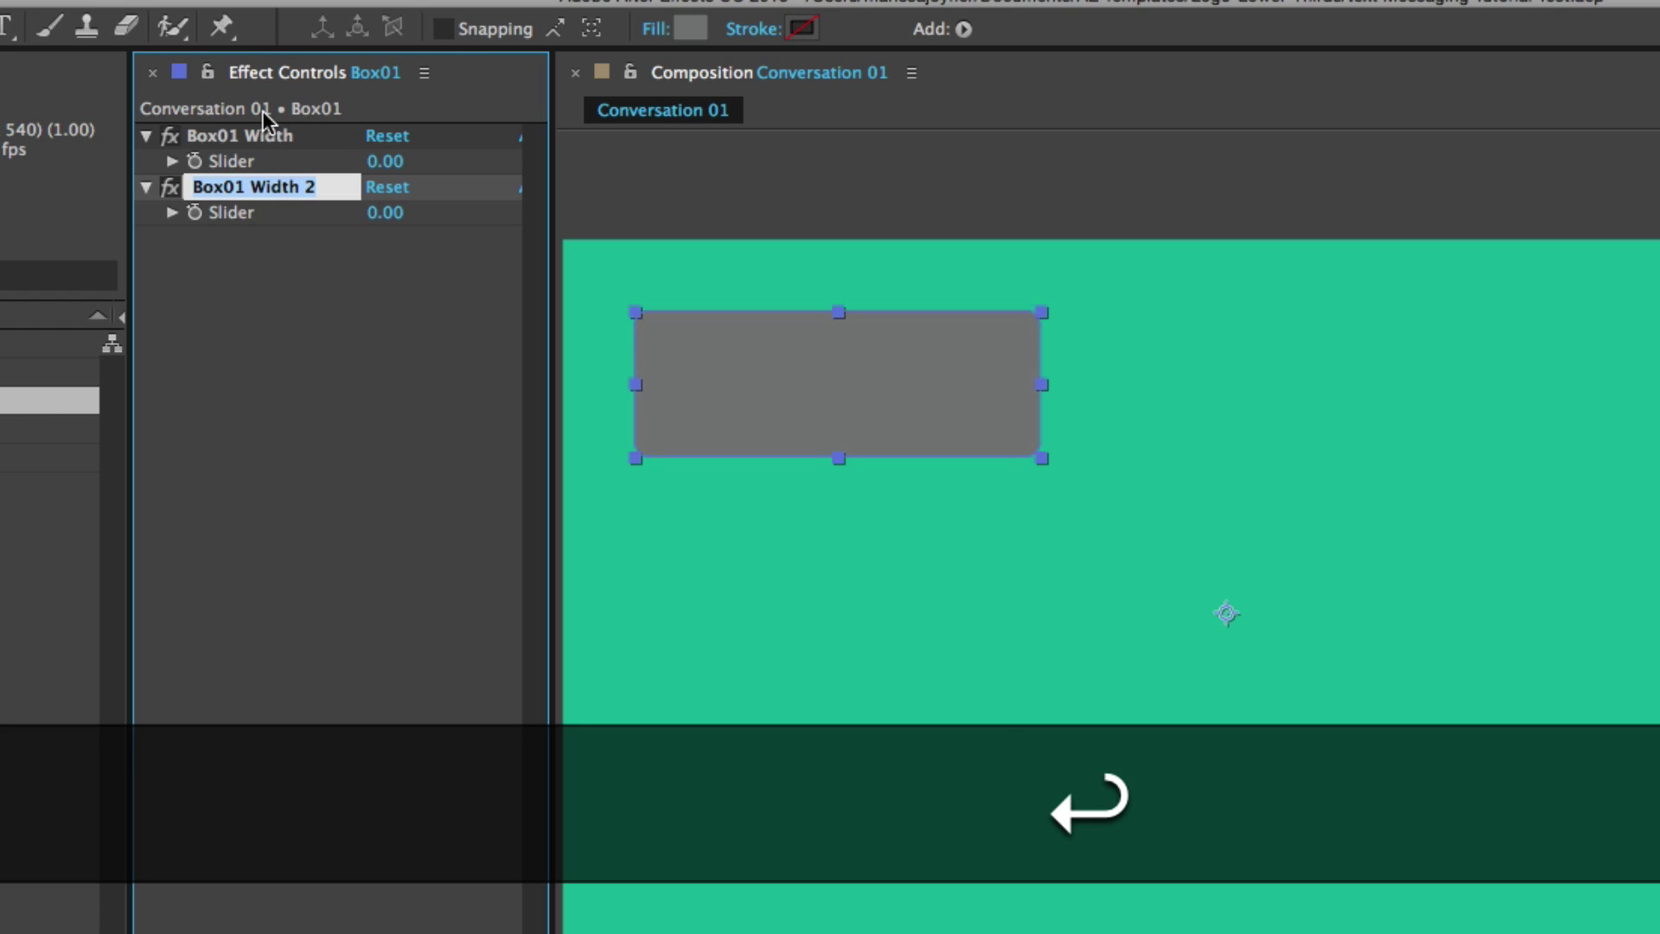
pyautogui.click(351, 187)
pyautogui.press('BackSpace')
pyautogui.press('BackSpace')
pyautogui.press('BackSpace')
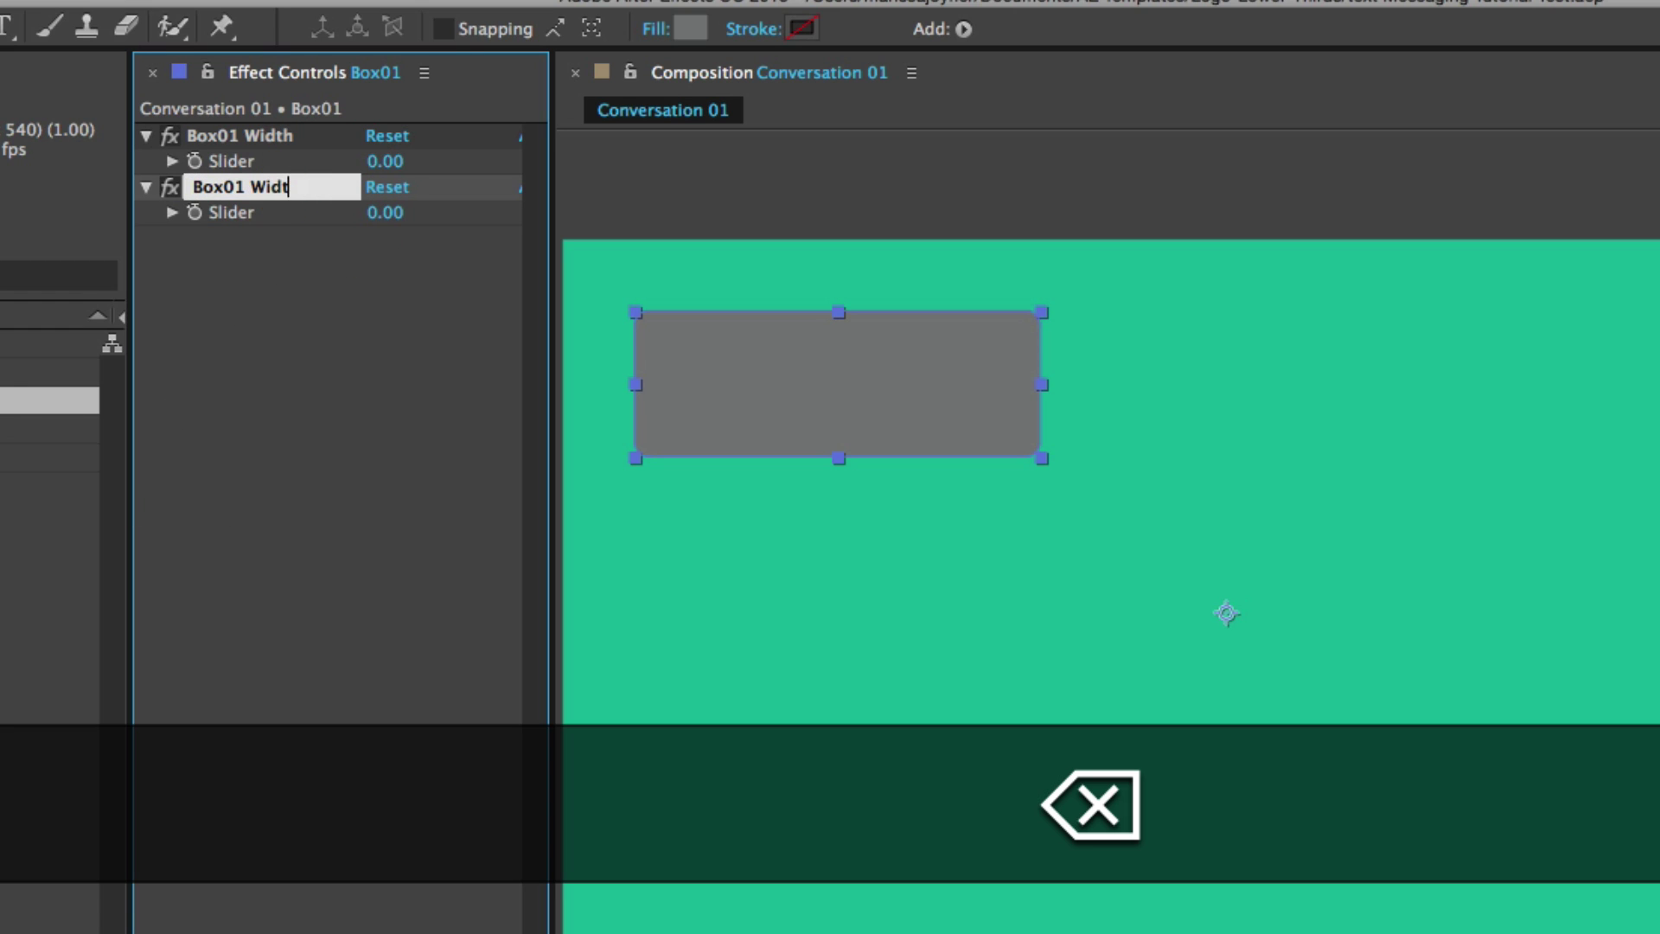
pyautogui.press('BackSpace')
pyautogui.press('BackSpace')
pyautogui.press('BackSpace')
pyautogui.press('BackSpace')
pyautogui.write('Height')
pyautogui.press('Return')
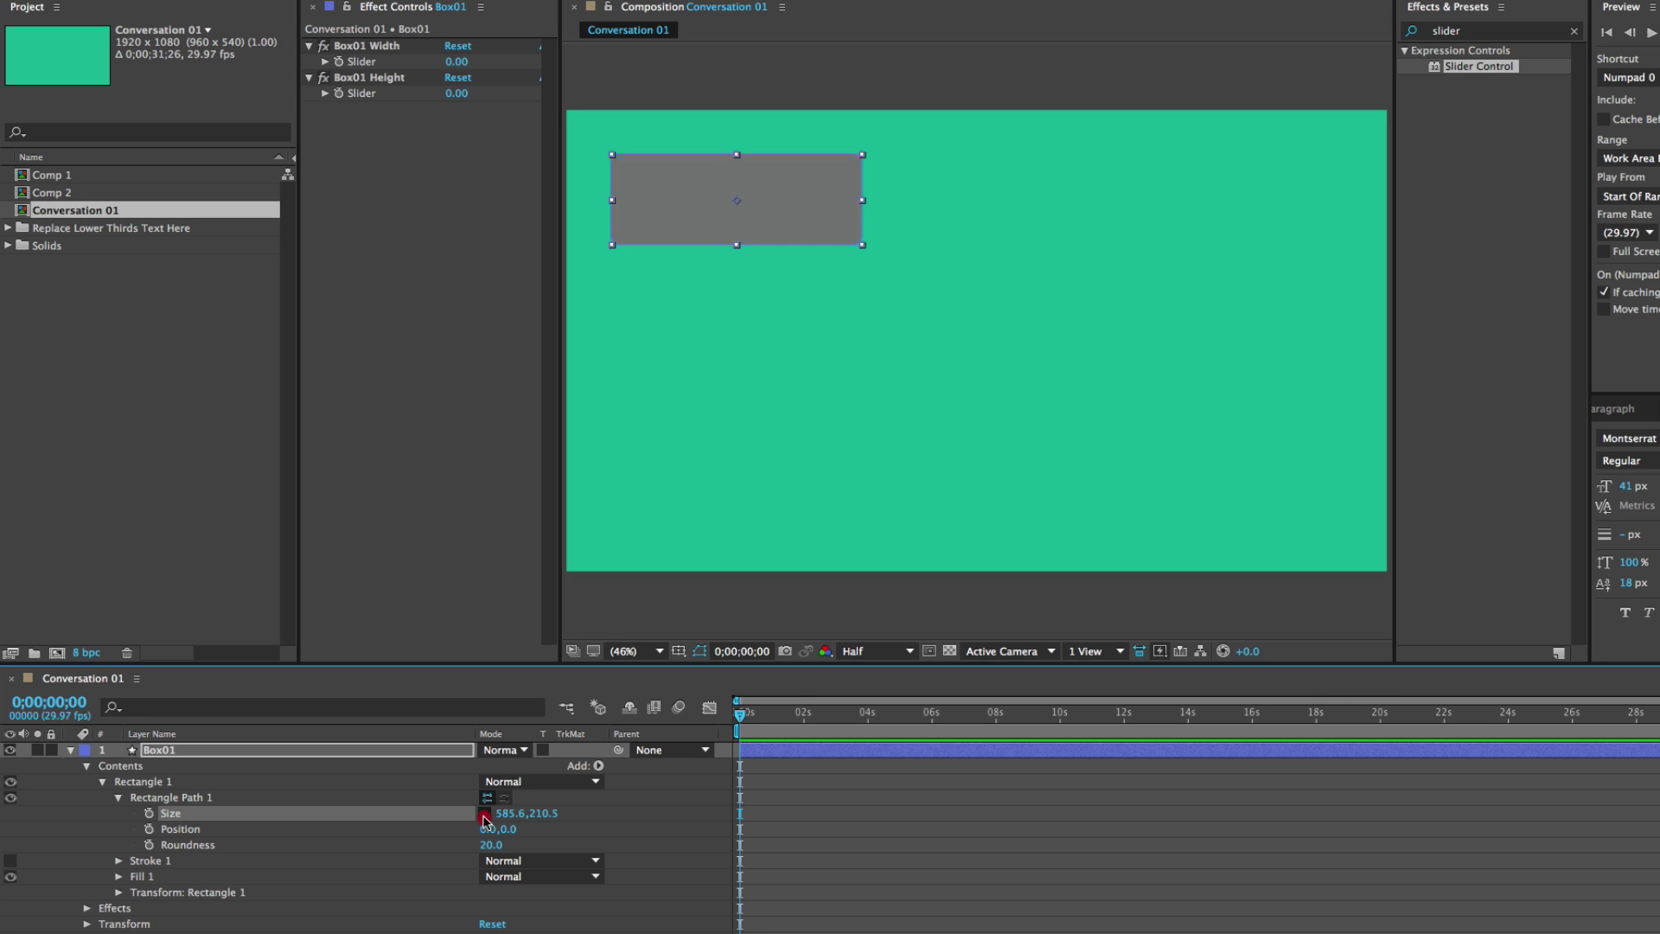
# Step: Copy the rectangle's width from its Size property into the Box01 Width slider, setting it to 585.65
pyautogui.click(484, 817)
pyautogui.click(505, 815)
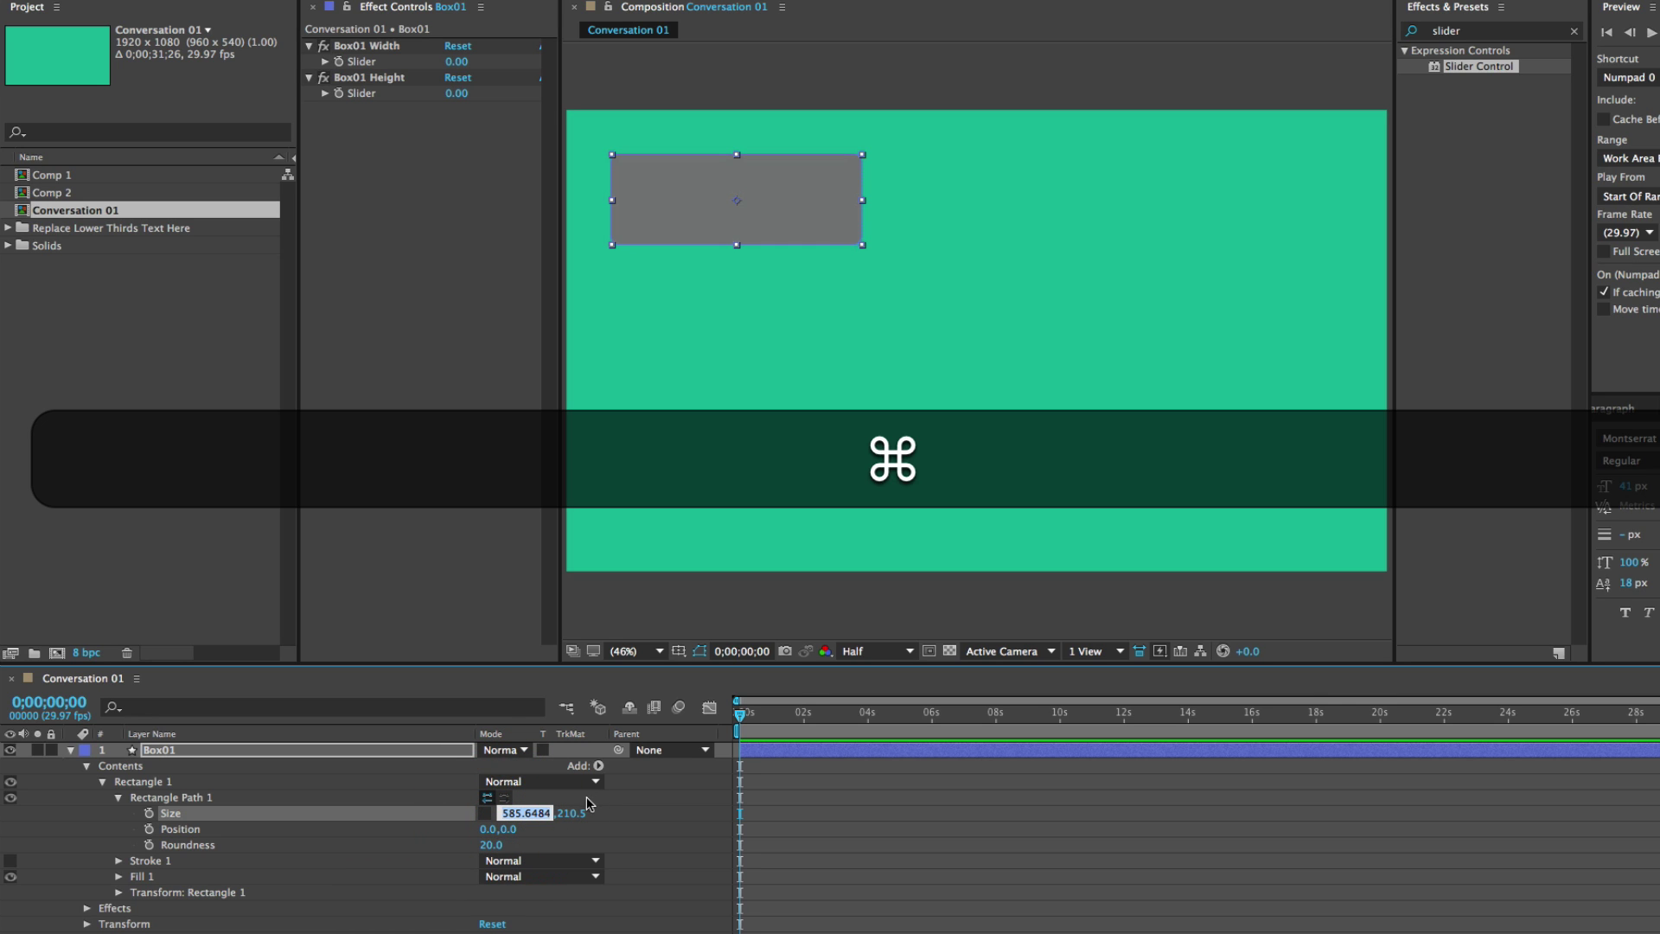
pyautogui.press('super+c')
pyautogui.click(456, 61)
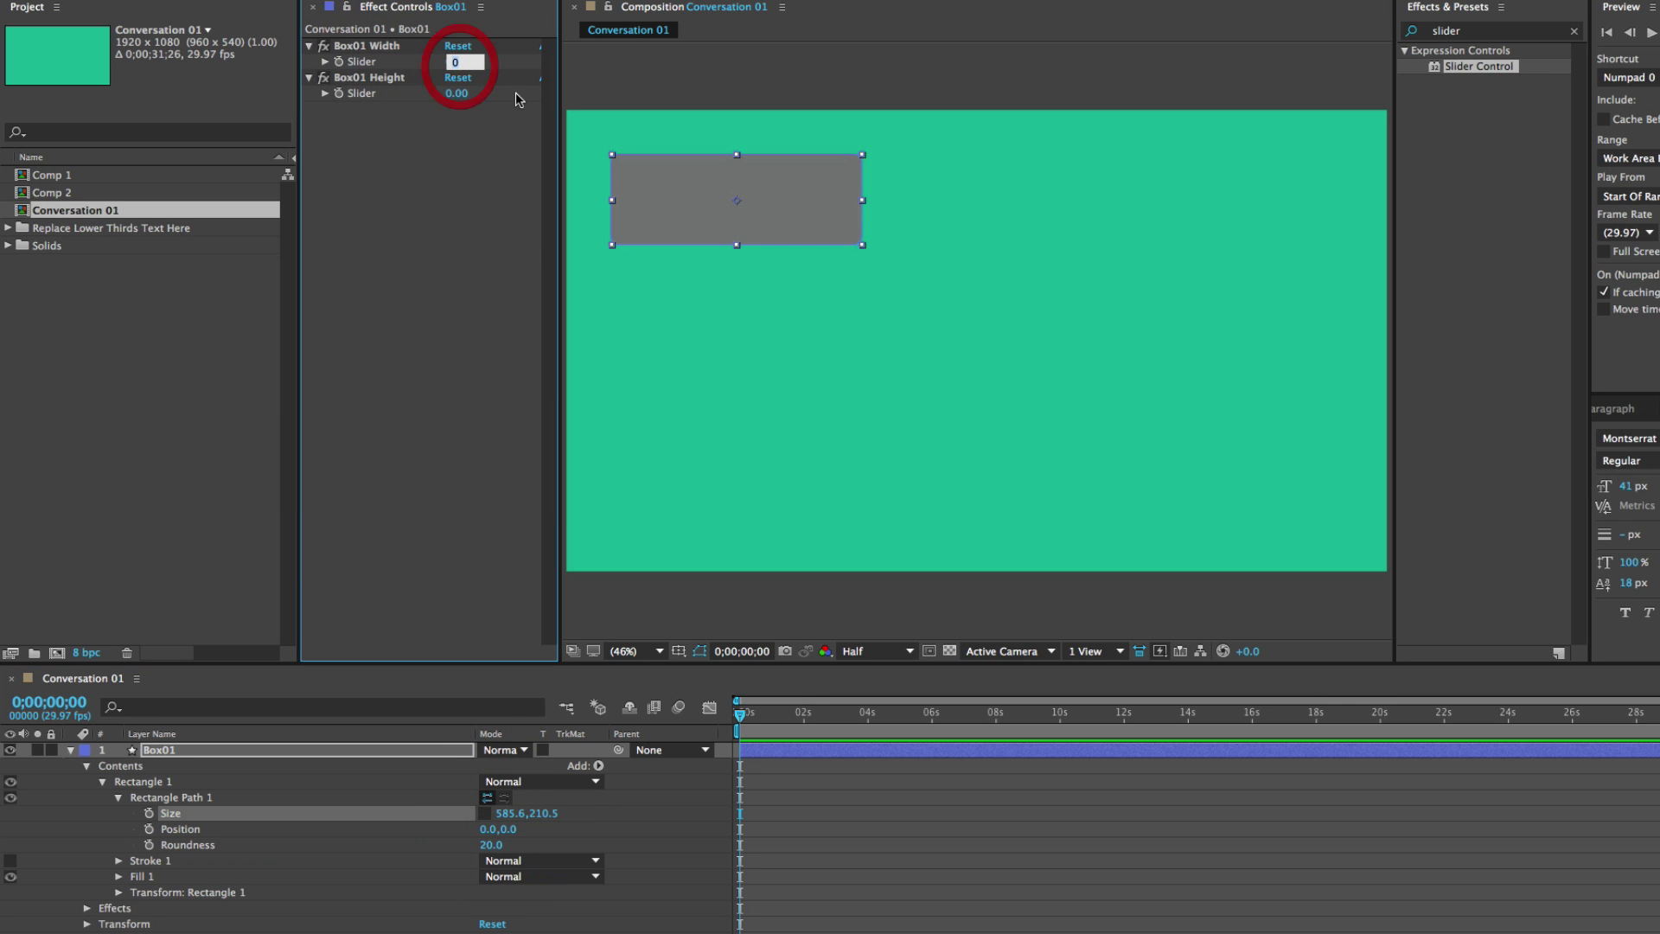
pyautogui.press('super+v')
# Step: Copy the rectangle's height from its Size property into the Box01 Height slider, setting it to 210.52
pyautogui.click(544, 812)
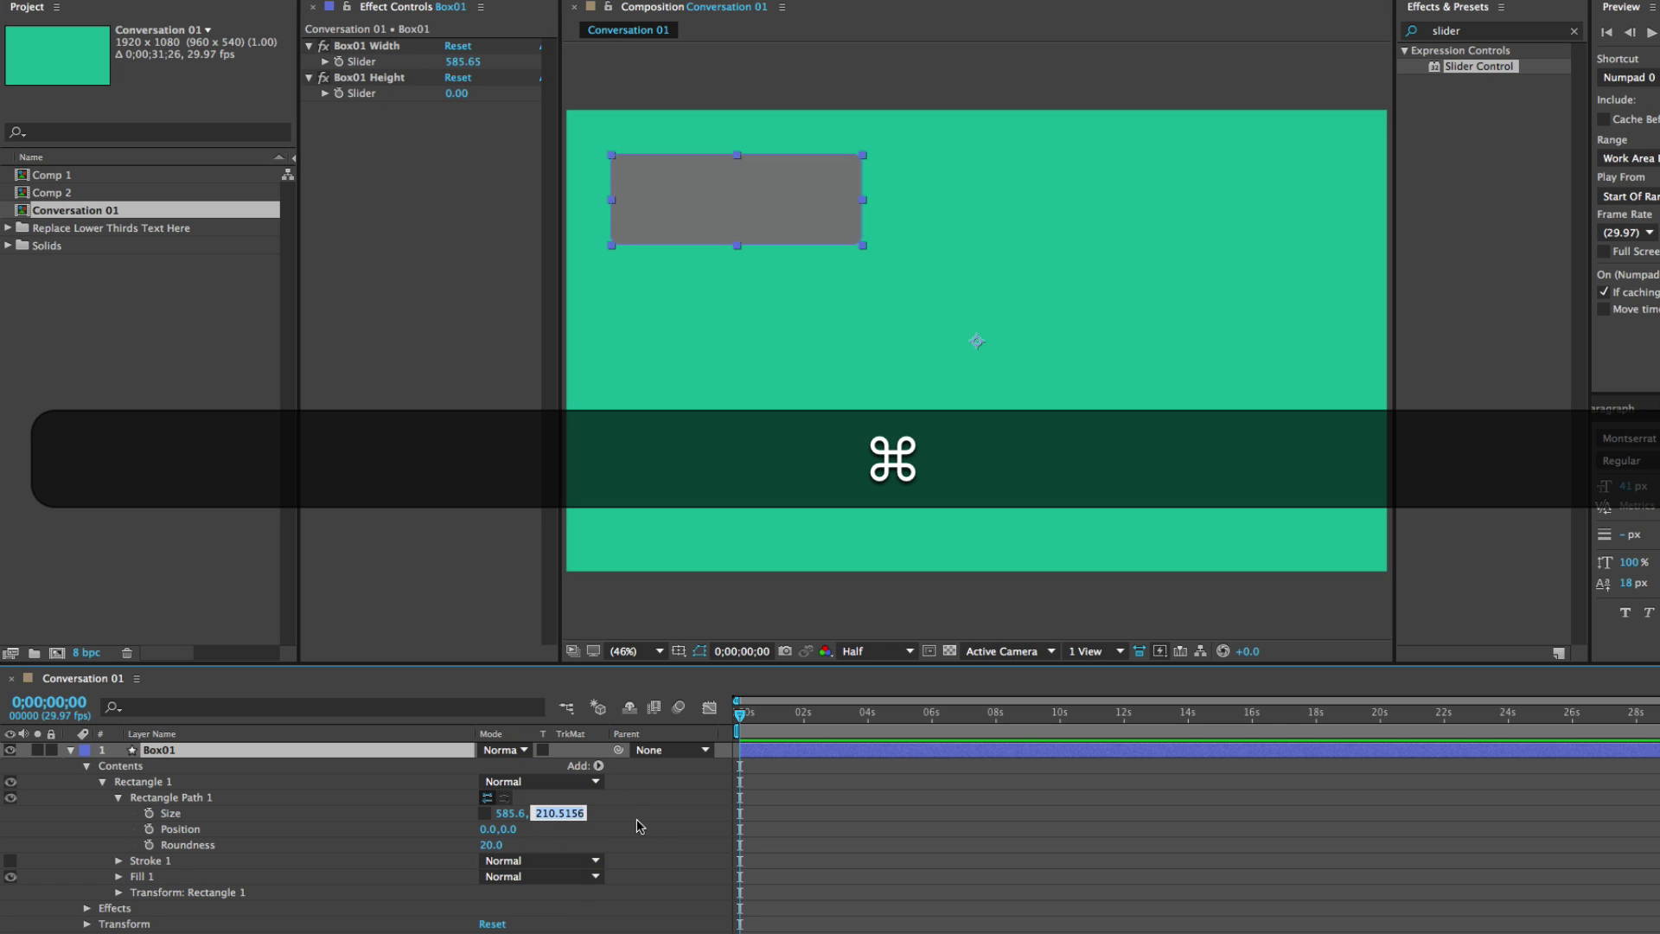
pyautogui.press('super+c')
pyautogui.click(457, 93)
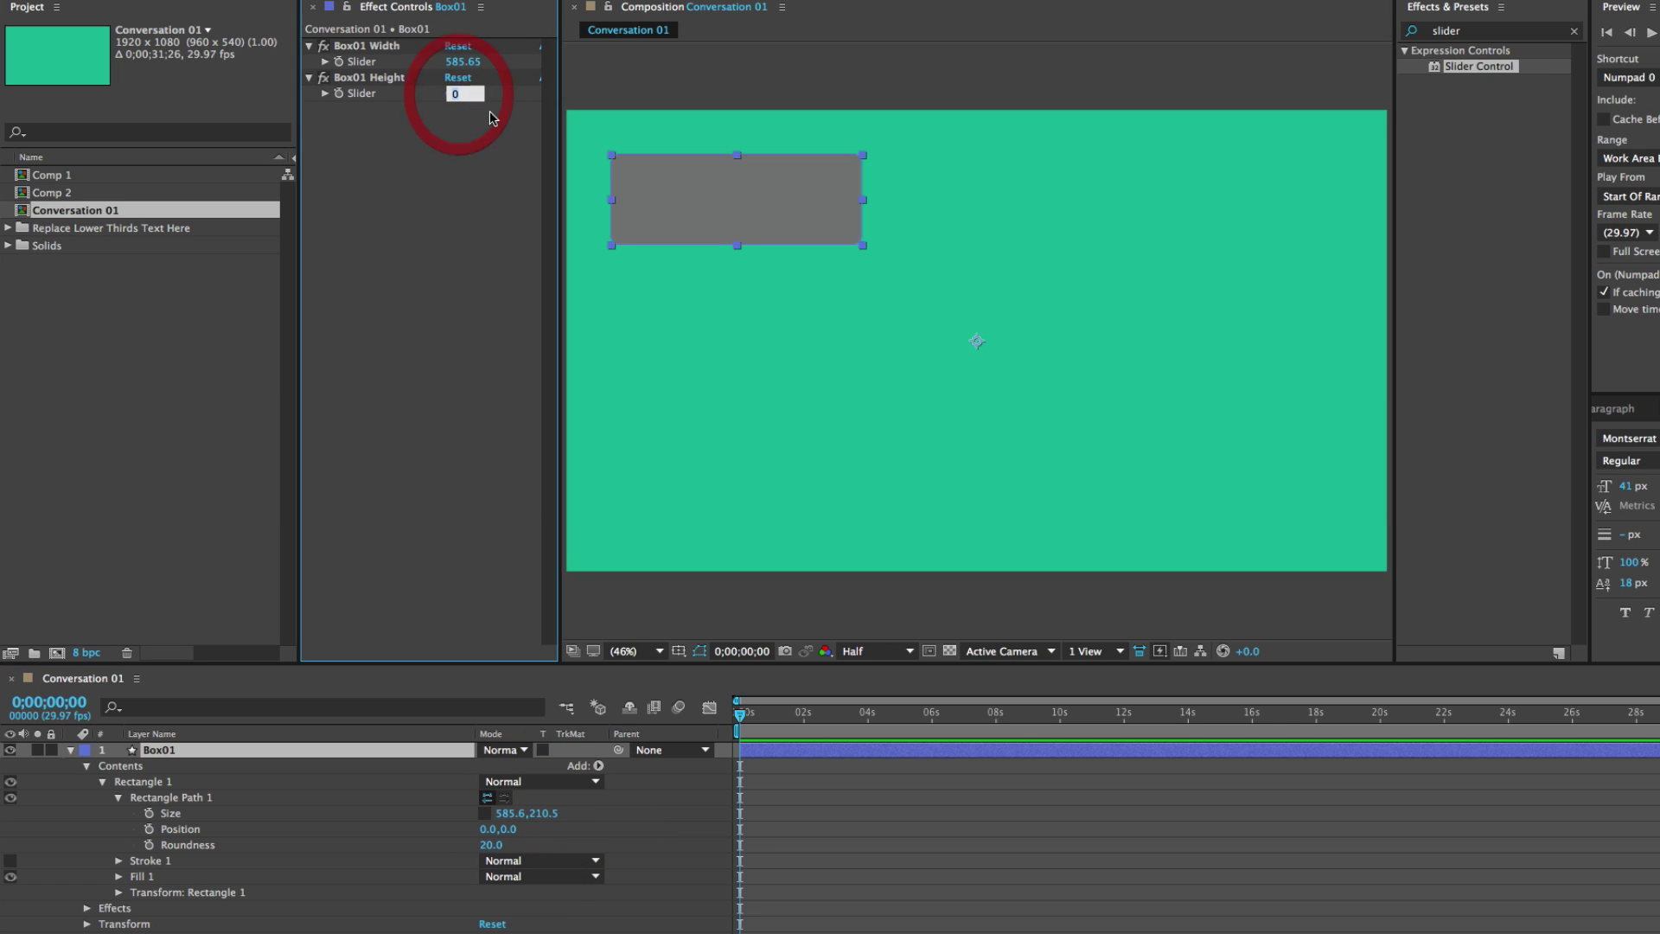
pyautogui.press('super+v')
pyautogui.press('Return')
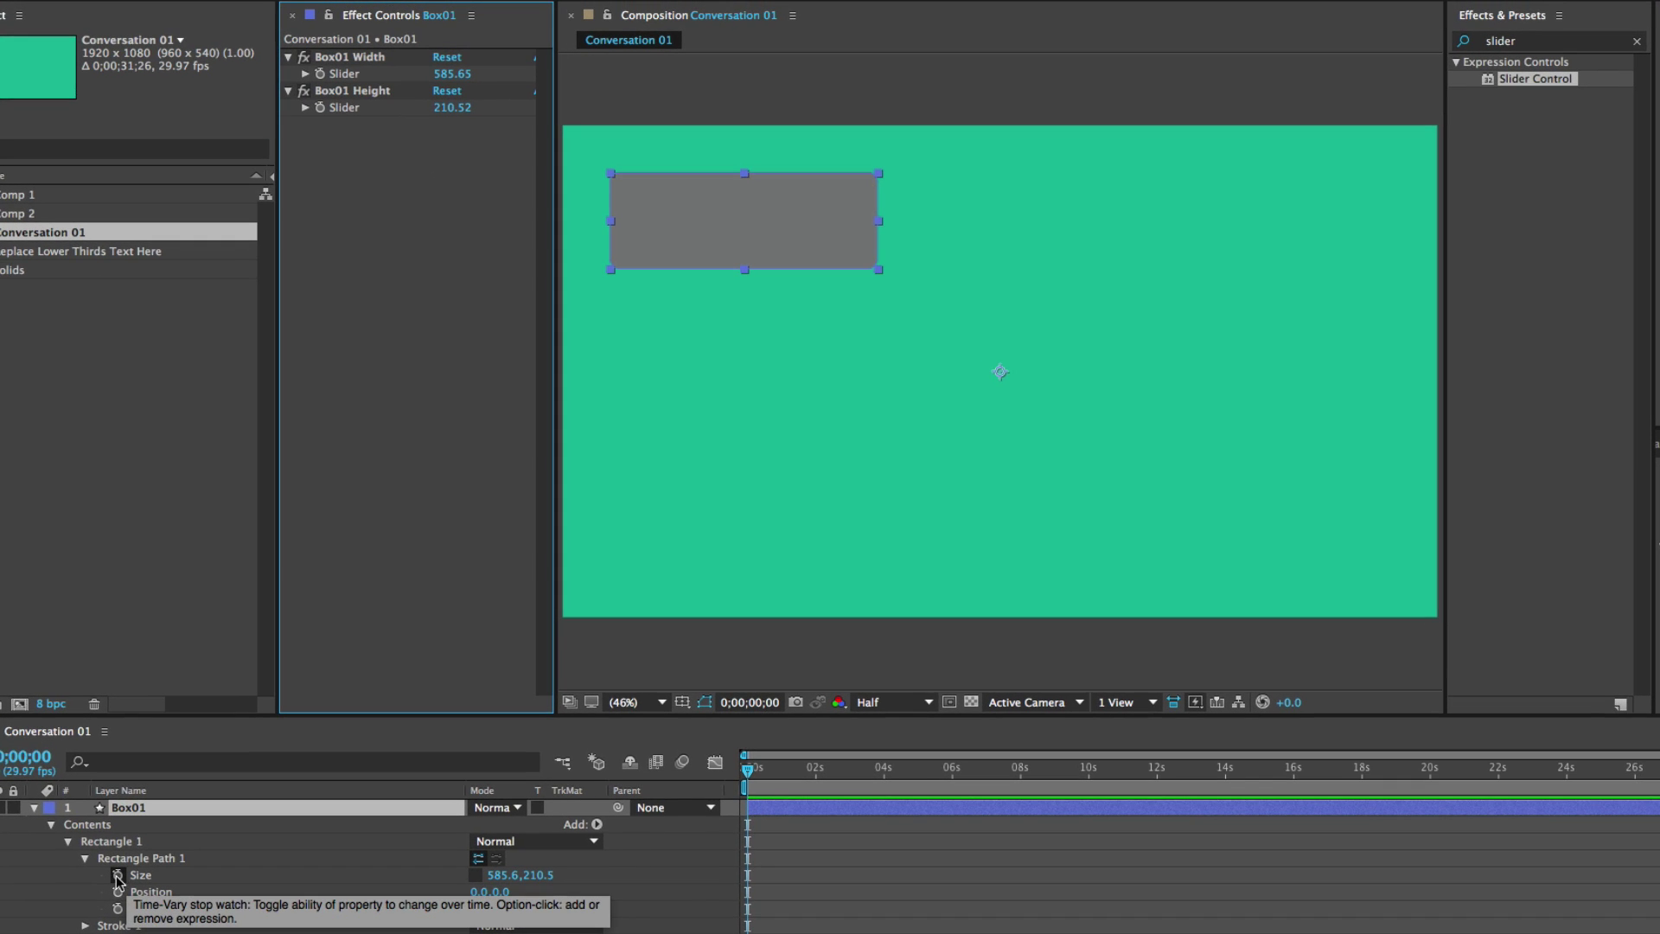
# Step: Link Rectangle Path 1's Size to an expression array of the Box01 Width and Box01 Height sliders, and test with 564.65 and 211.52
pyautogui.keyDown('alt'); pyautogui.click(118, 876); pyautogui.keyUp('alt')
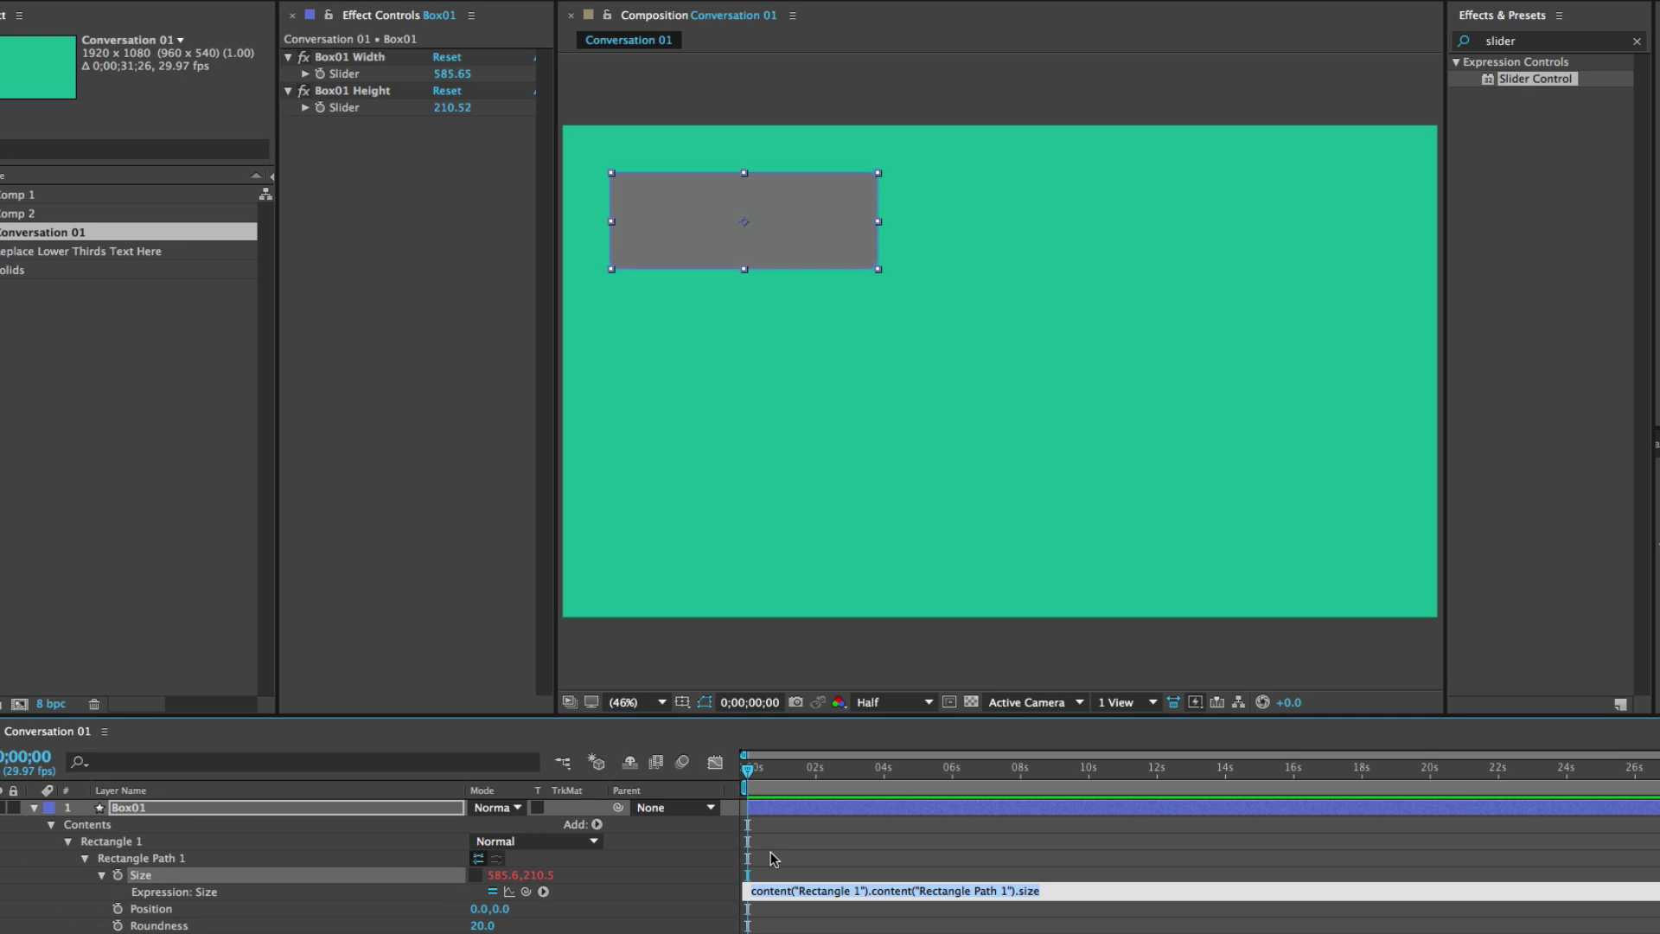
pyautogui.write('[')
pyautogui.moveTo(526, 893)
pyautogui.mouseDown()
pyautogui.moveTo(423, 615)
pyautogui.moveTo(422, 159)
pyautogui.moveTo(358, 70)
pyautogui.moveTo(344, 76)
pyautogui.mouseUp()
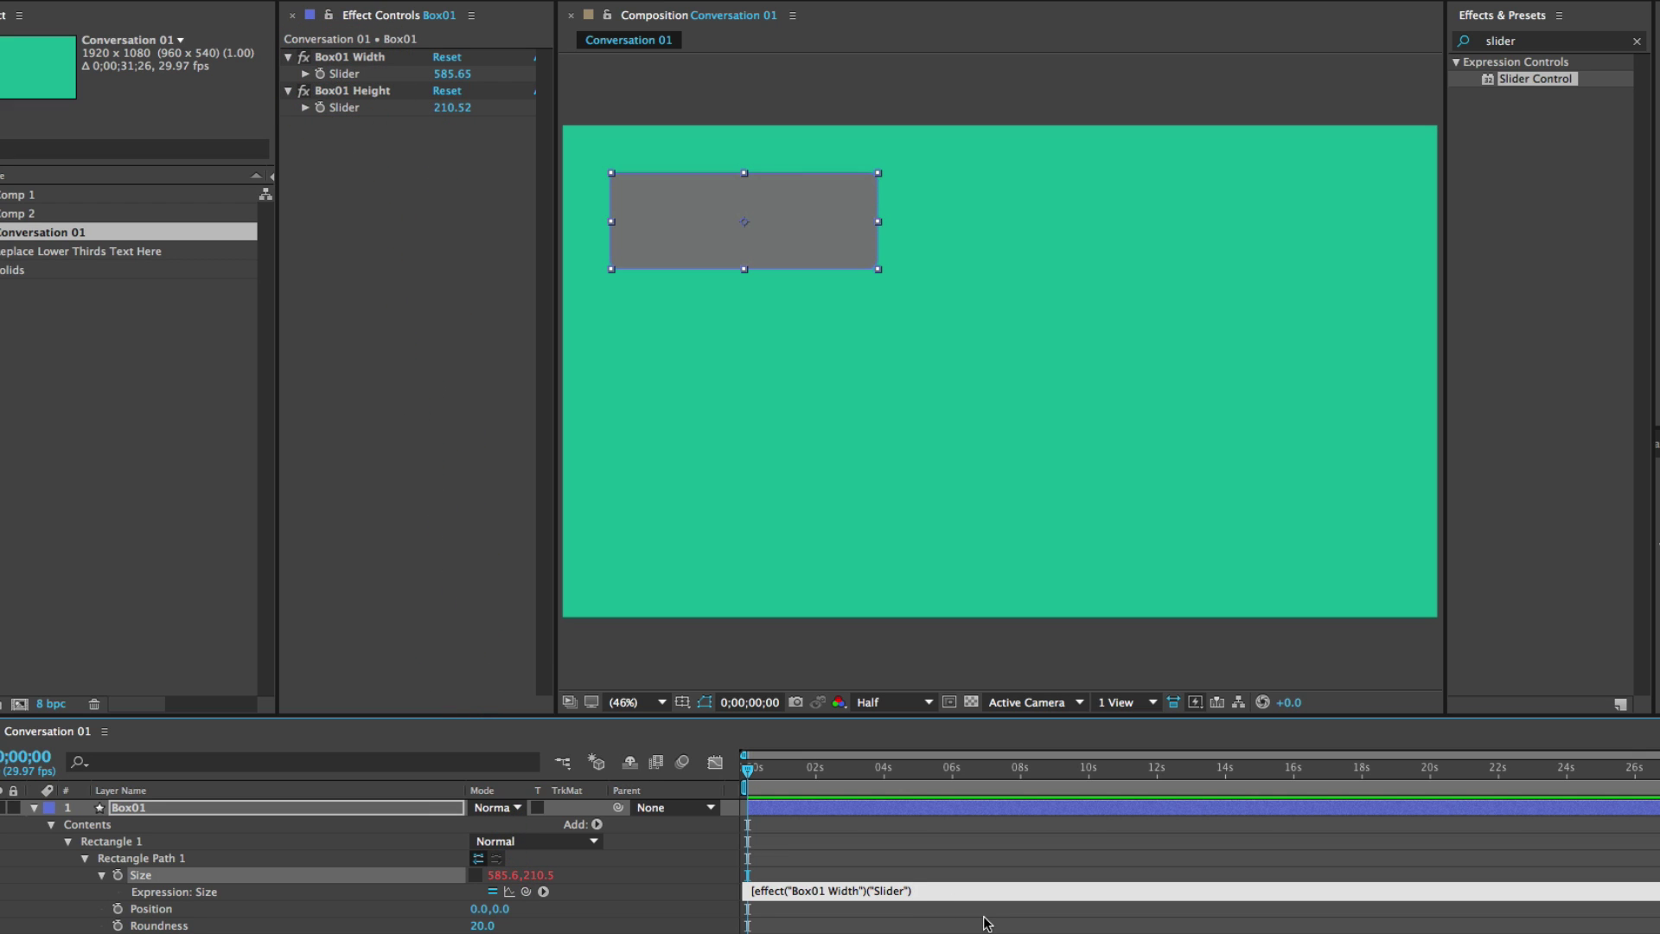
pyautogui.write(',')
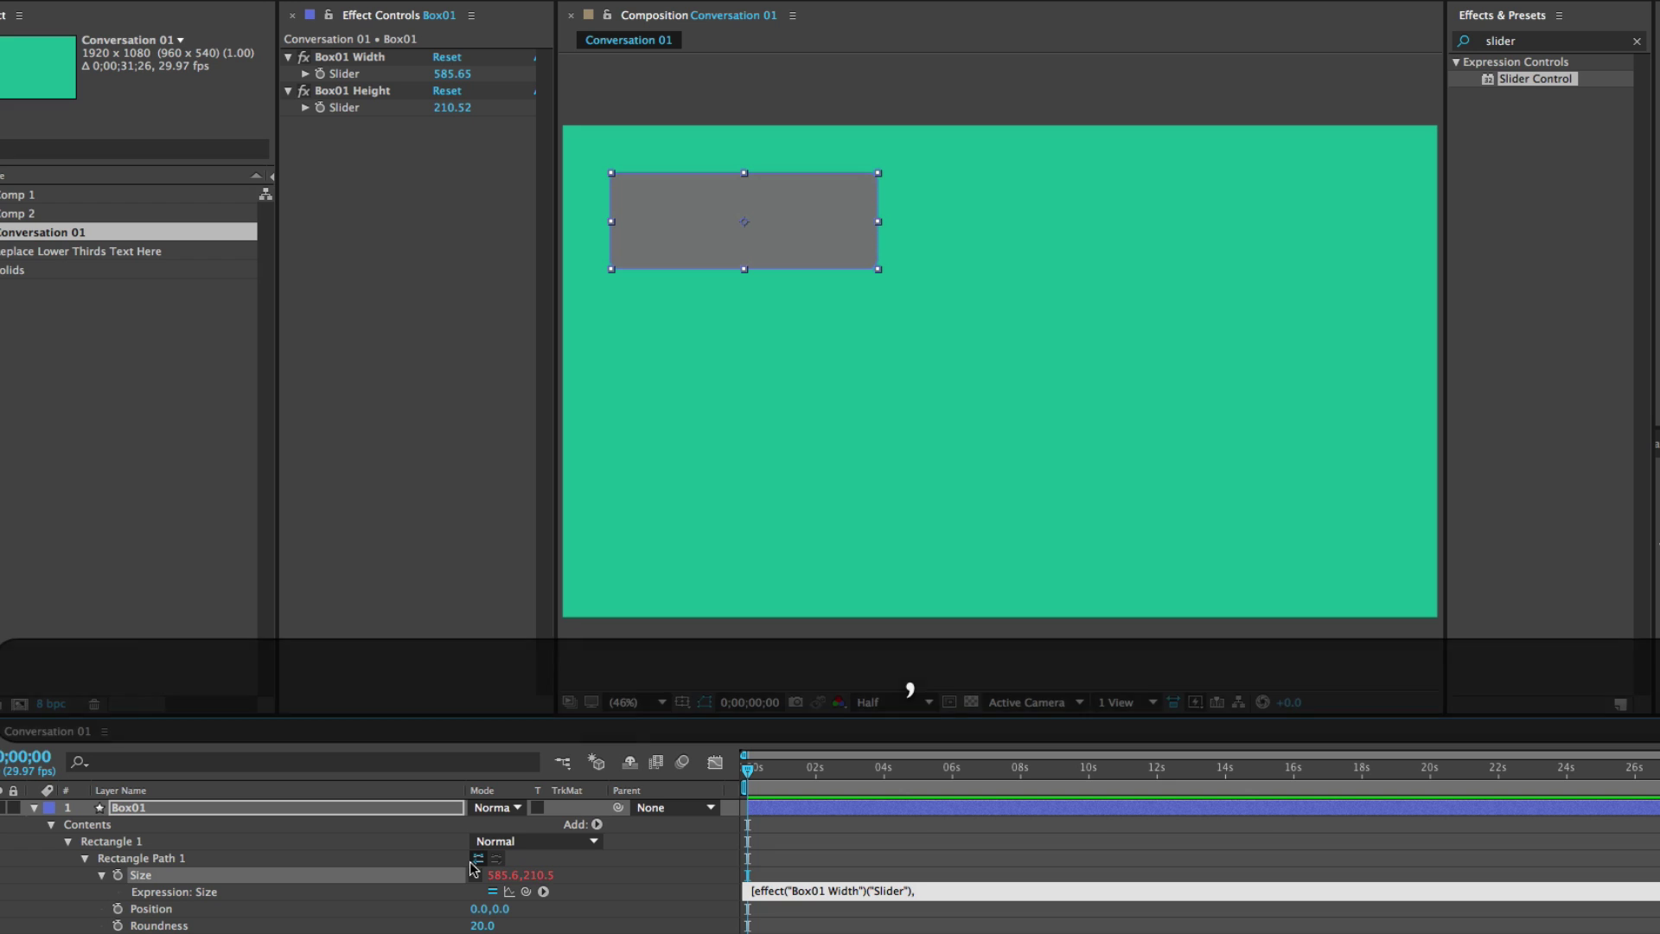
pyautogui.moveTo(478, 859); pyautogui.dragTo(452, 109)
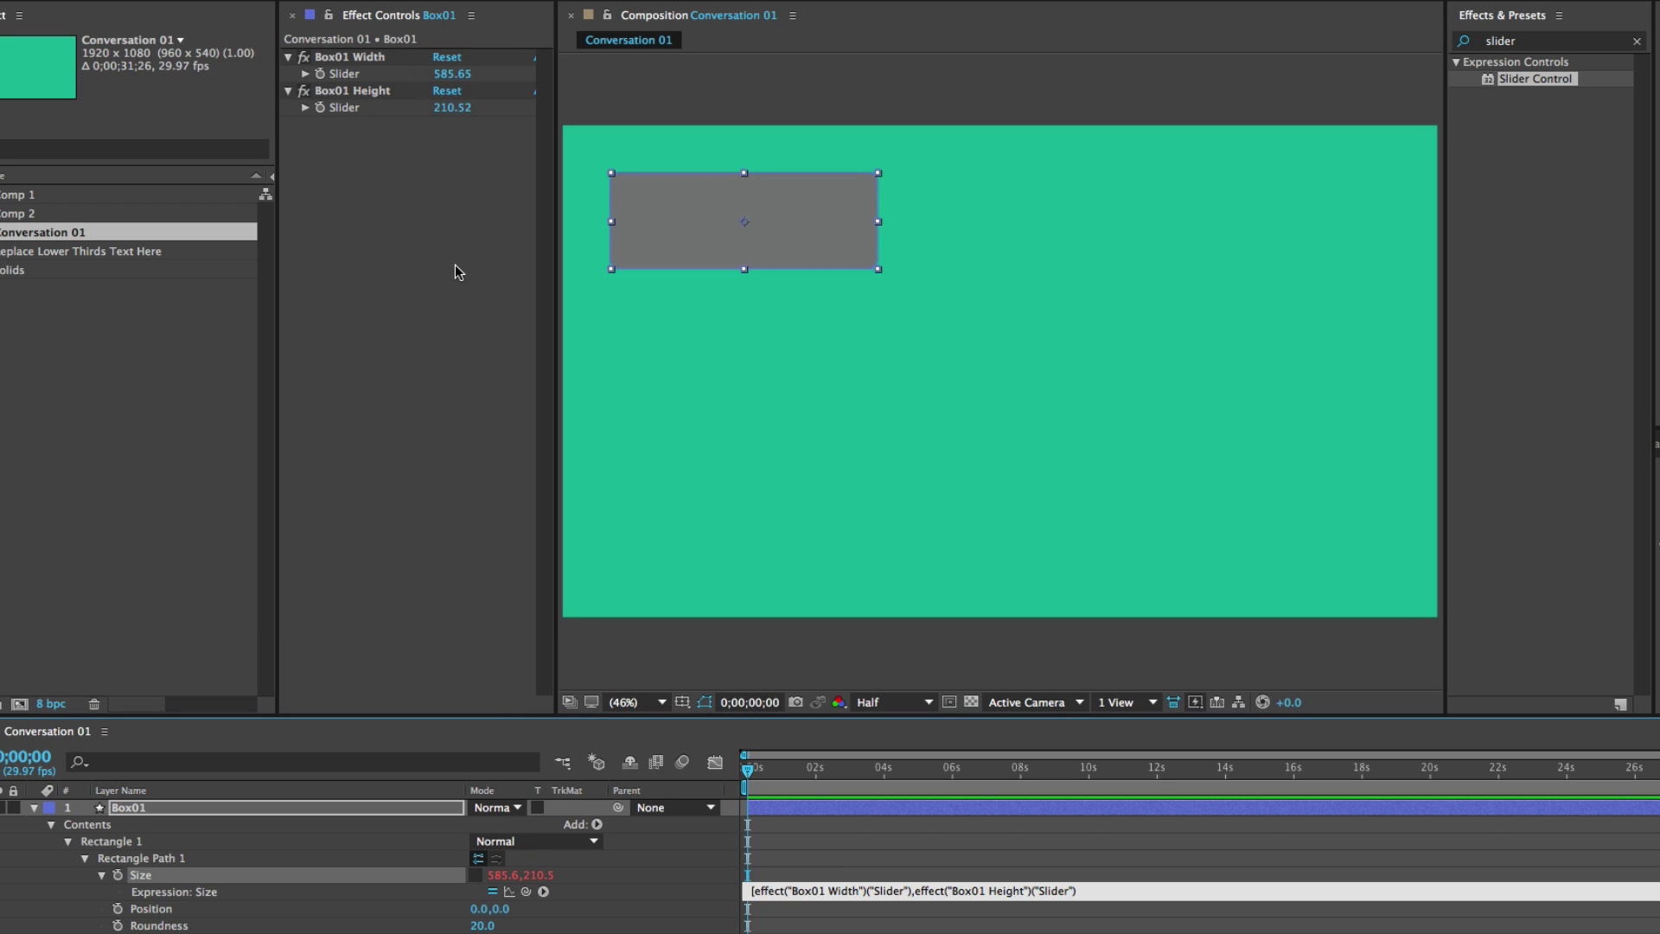
pyautogui.write(']')
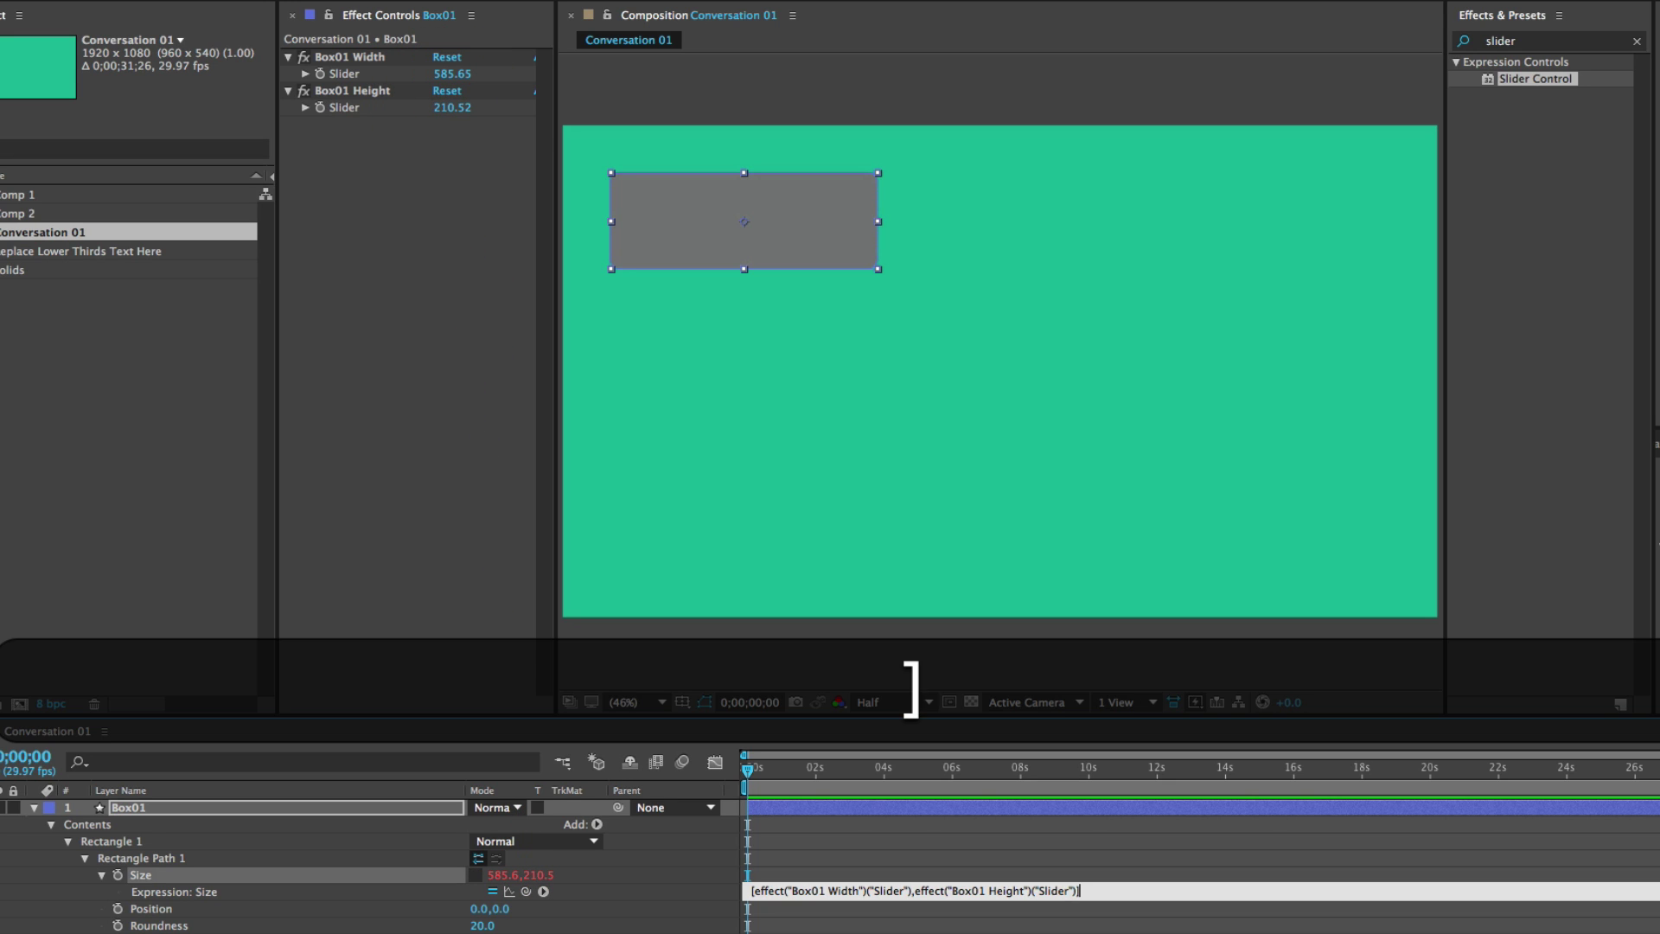
pyautogui.click(605, 930)
pyautogui.moveTo(443, 77); pyautogui.dragTo(452, 114)
pyautogui.click(145, 875)
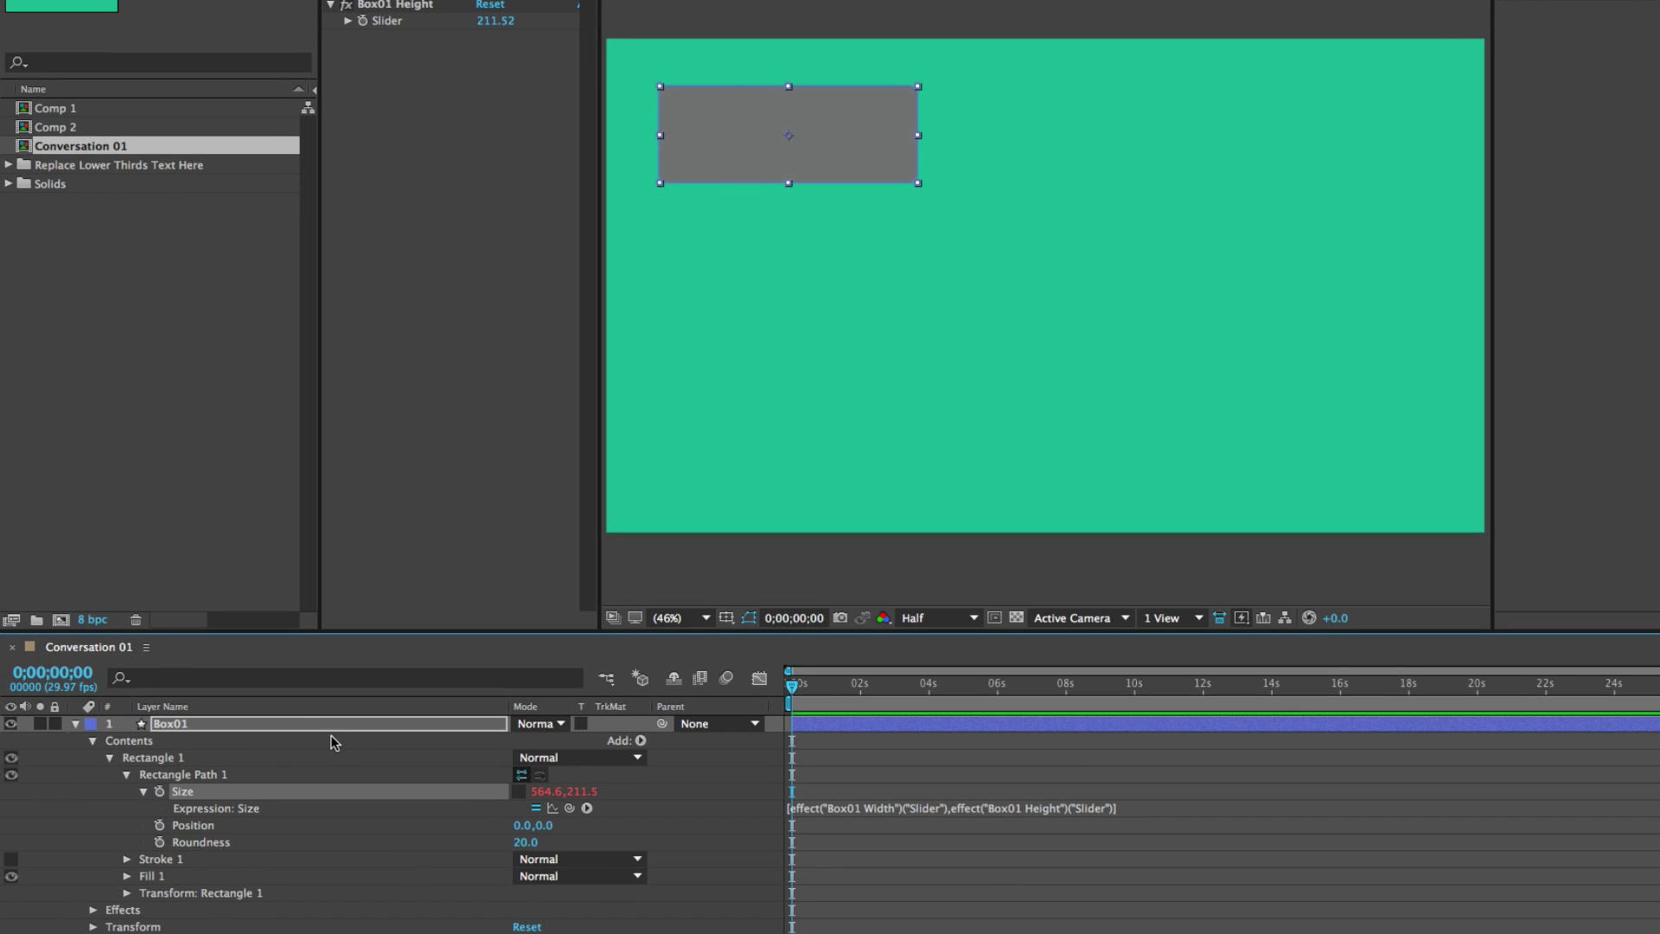
# Step: Move the Box01 layer's anchor point to the box's bottom-left corner with the Pan Behind tool
pyautogui.click(182, 725)
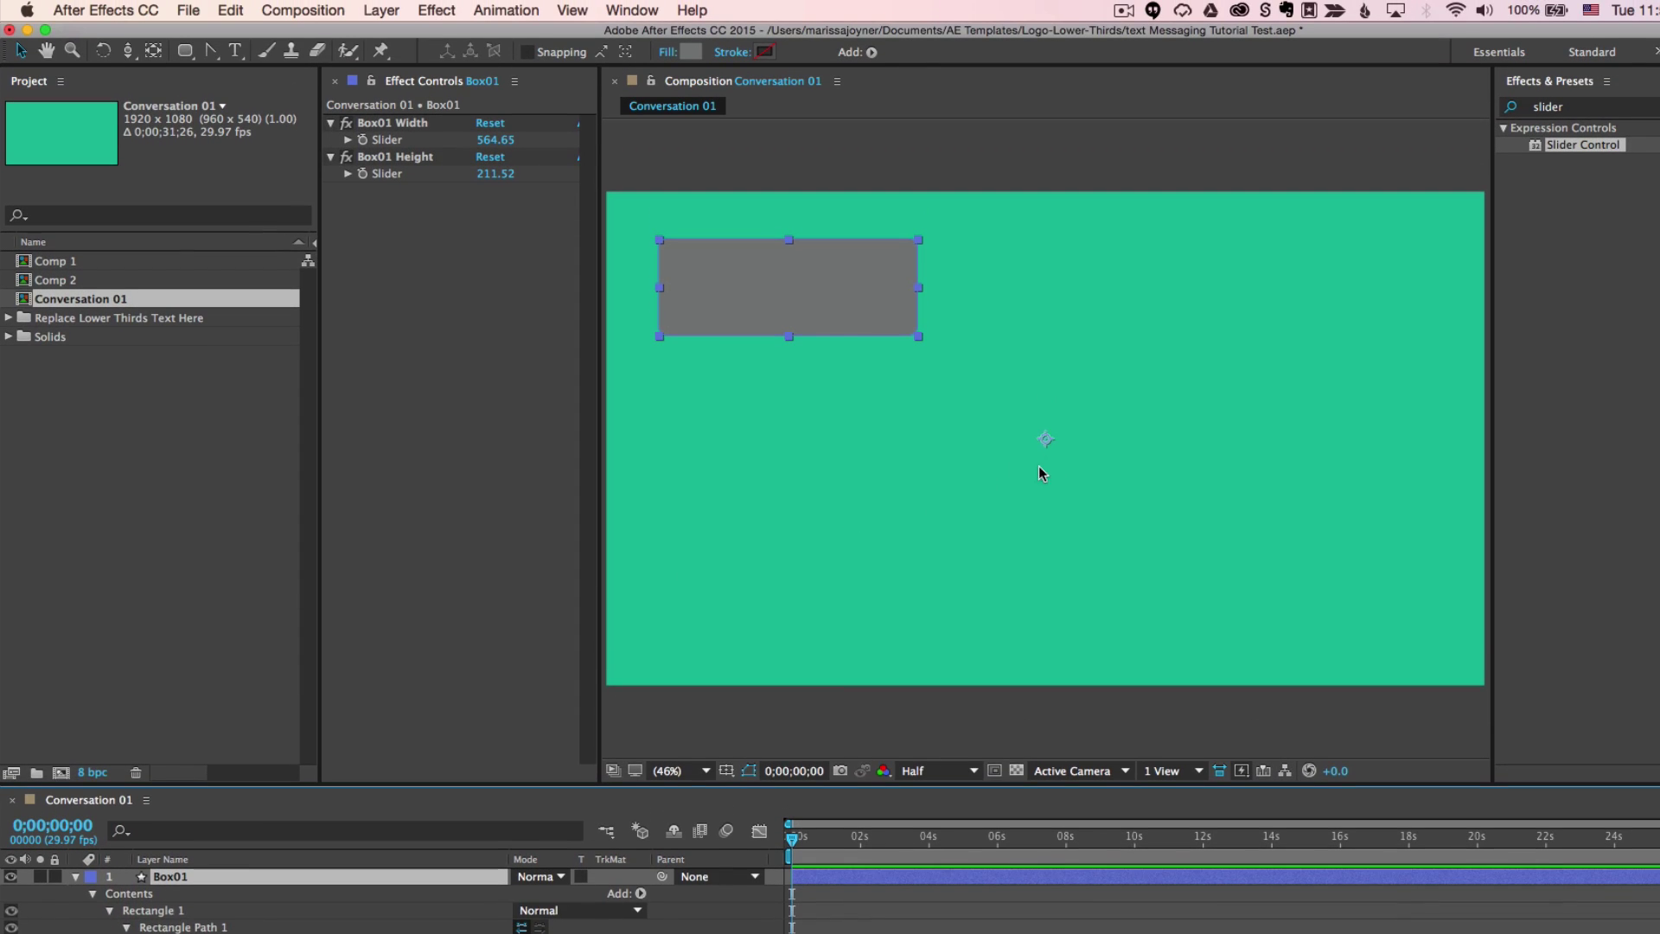
pyautogui.press('u')
pyautogui.press('y')
pyautogui.moveTo(1046, 441); pyautogui.dragTo(663, 340)
# Step: Move the anchor point of Box01's Rectangle 1 group to the box's bottom-left corner and expand Rectangle Path 1
pyautogui.click(76, 877)
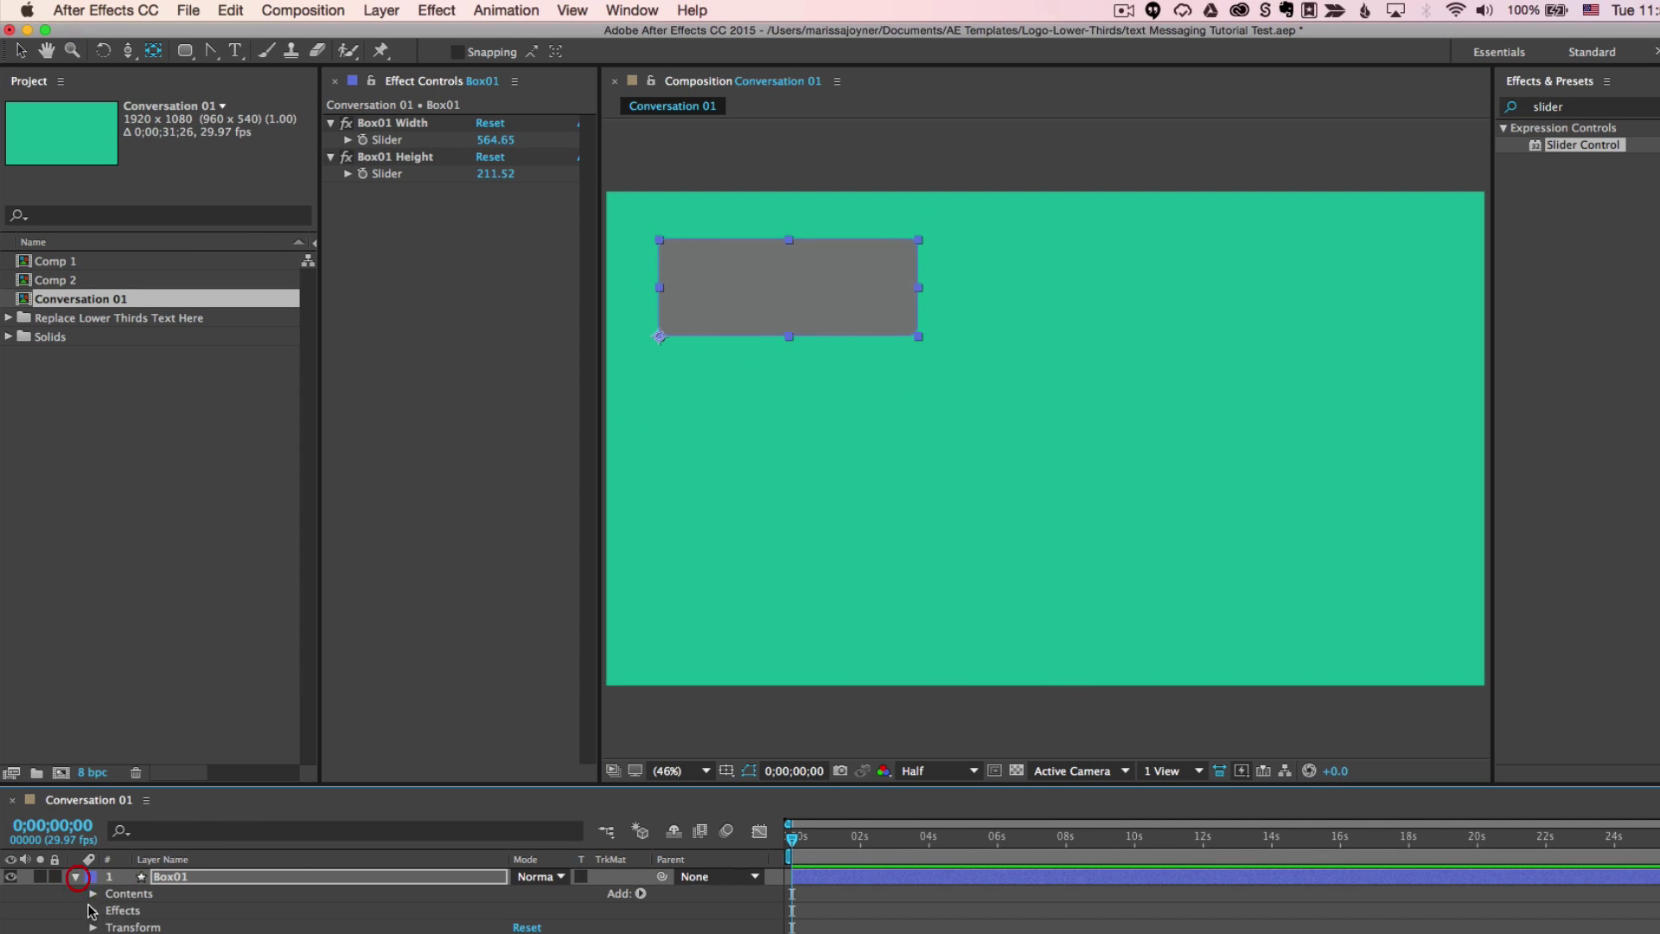
pyautogui.click(92, 895)
pyautogui.click(110, 910)
pyautogui.click(165, 910)
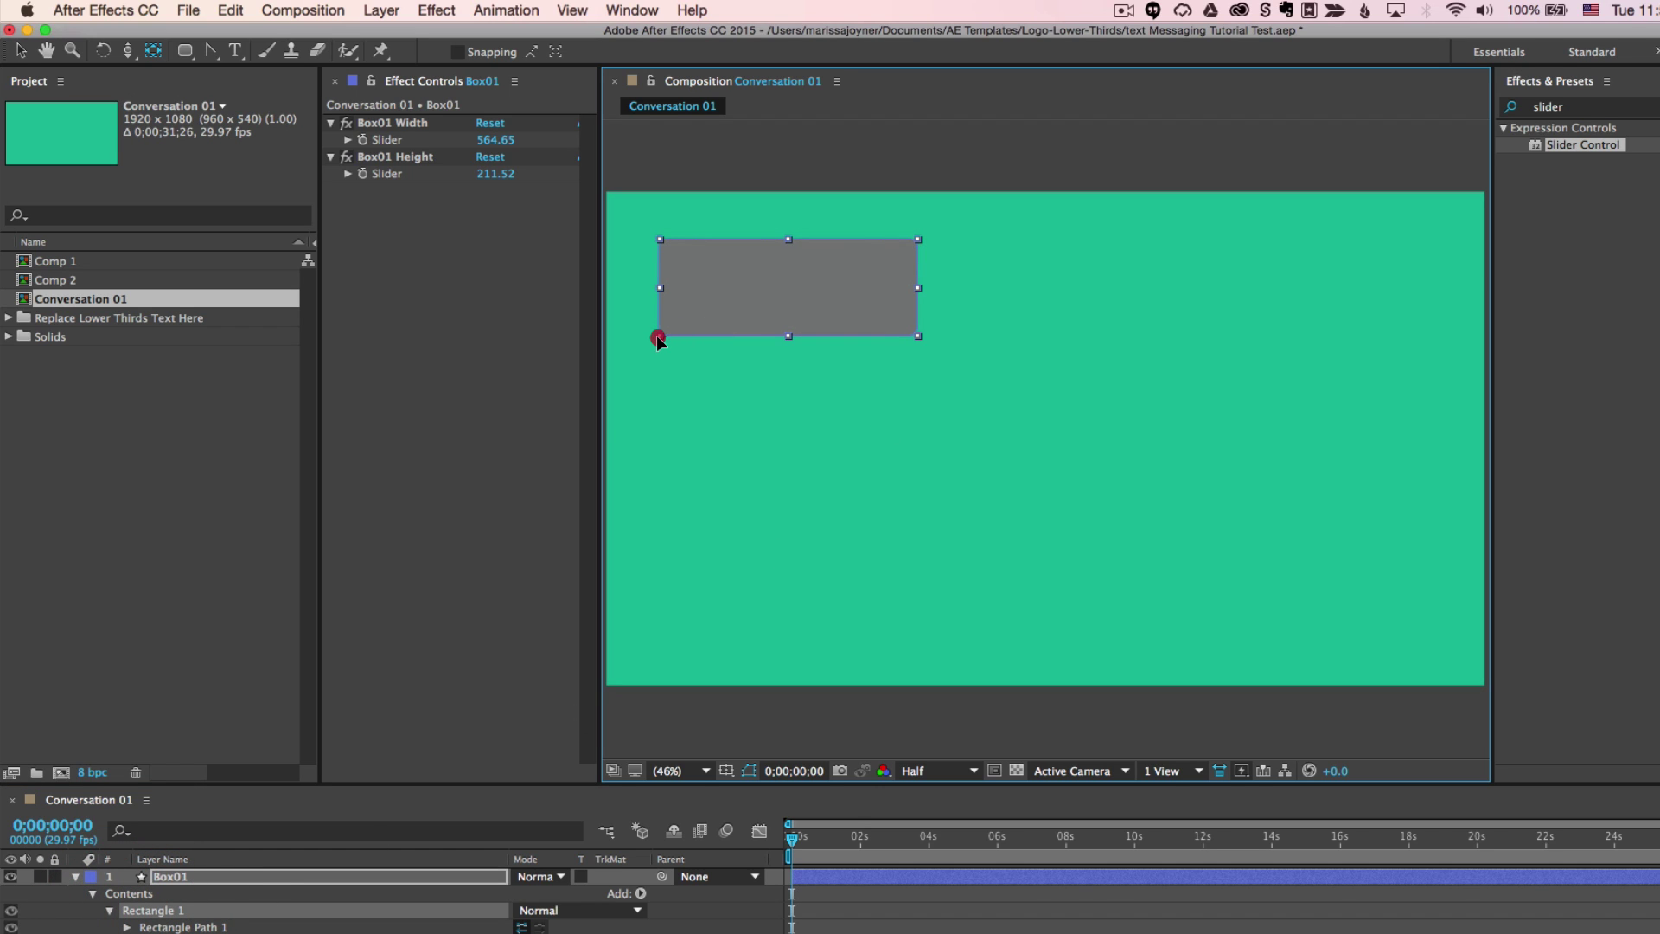
pyautogui.moveTo(656, 332); pyautogui.dragTo(657, 334)
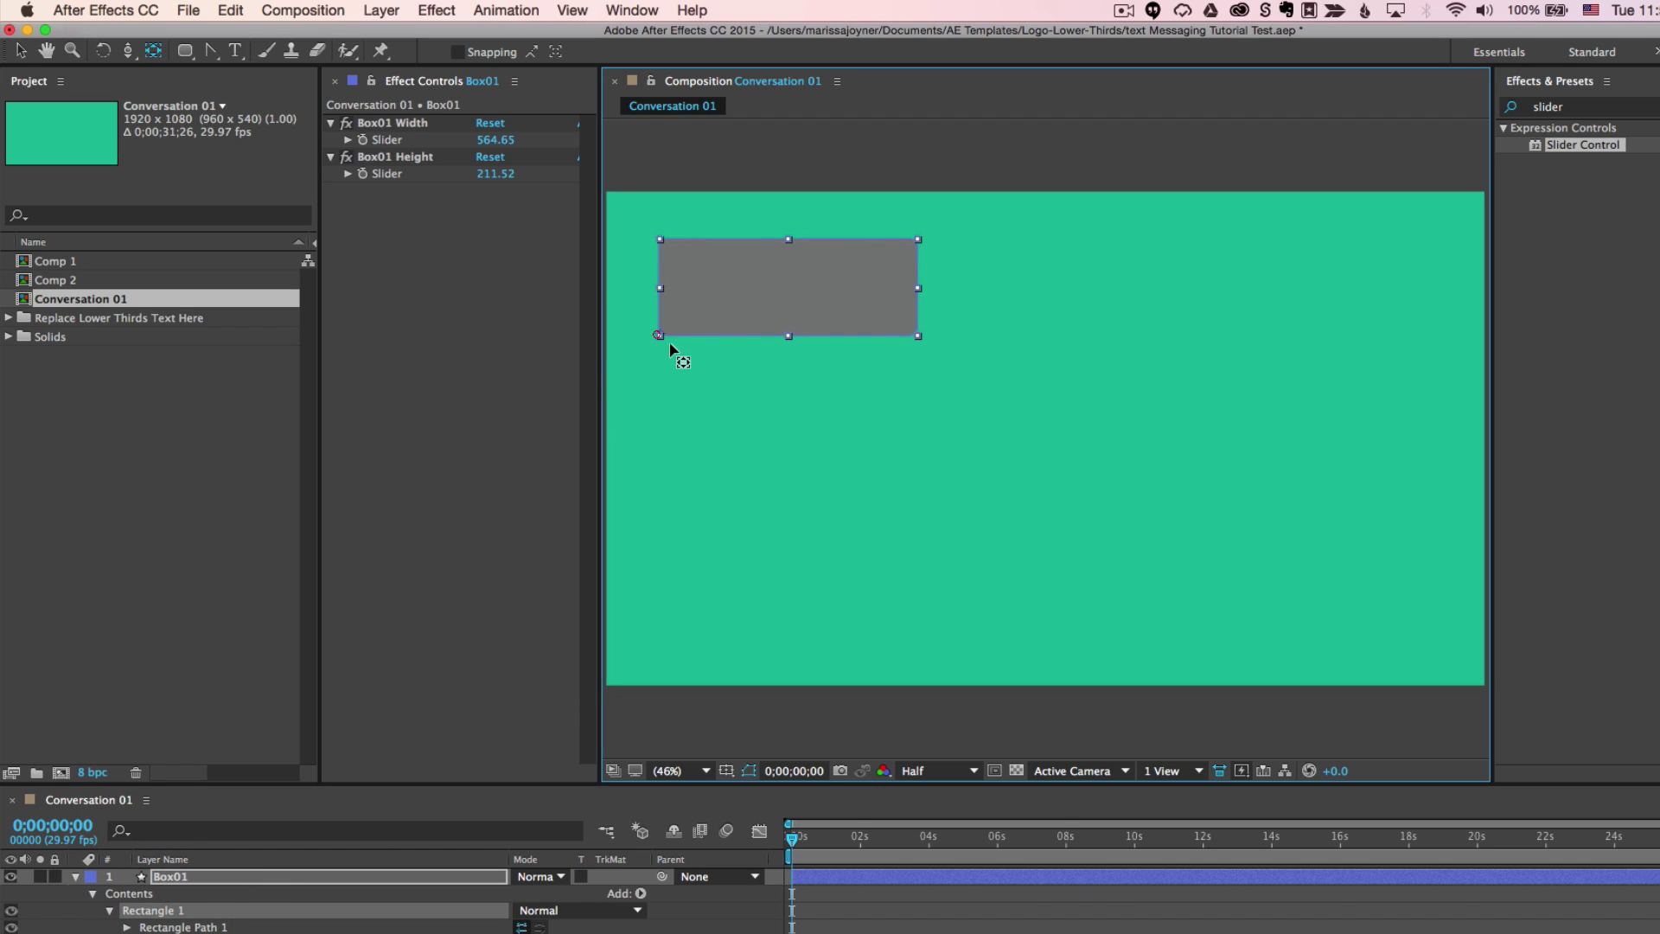
pyautogui.click(126, 927)
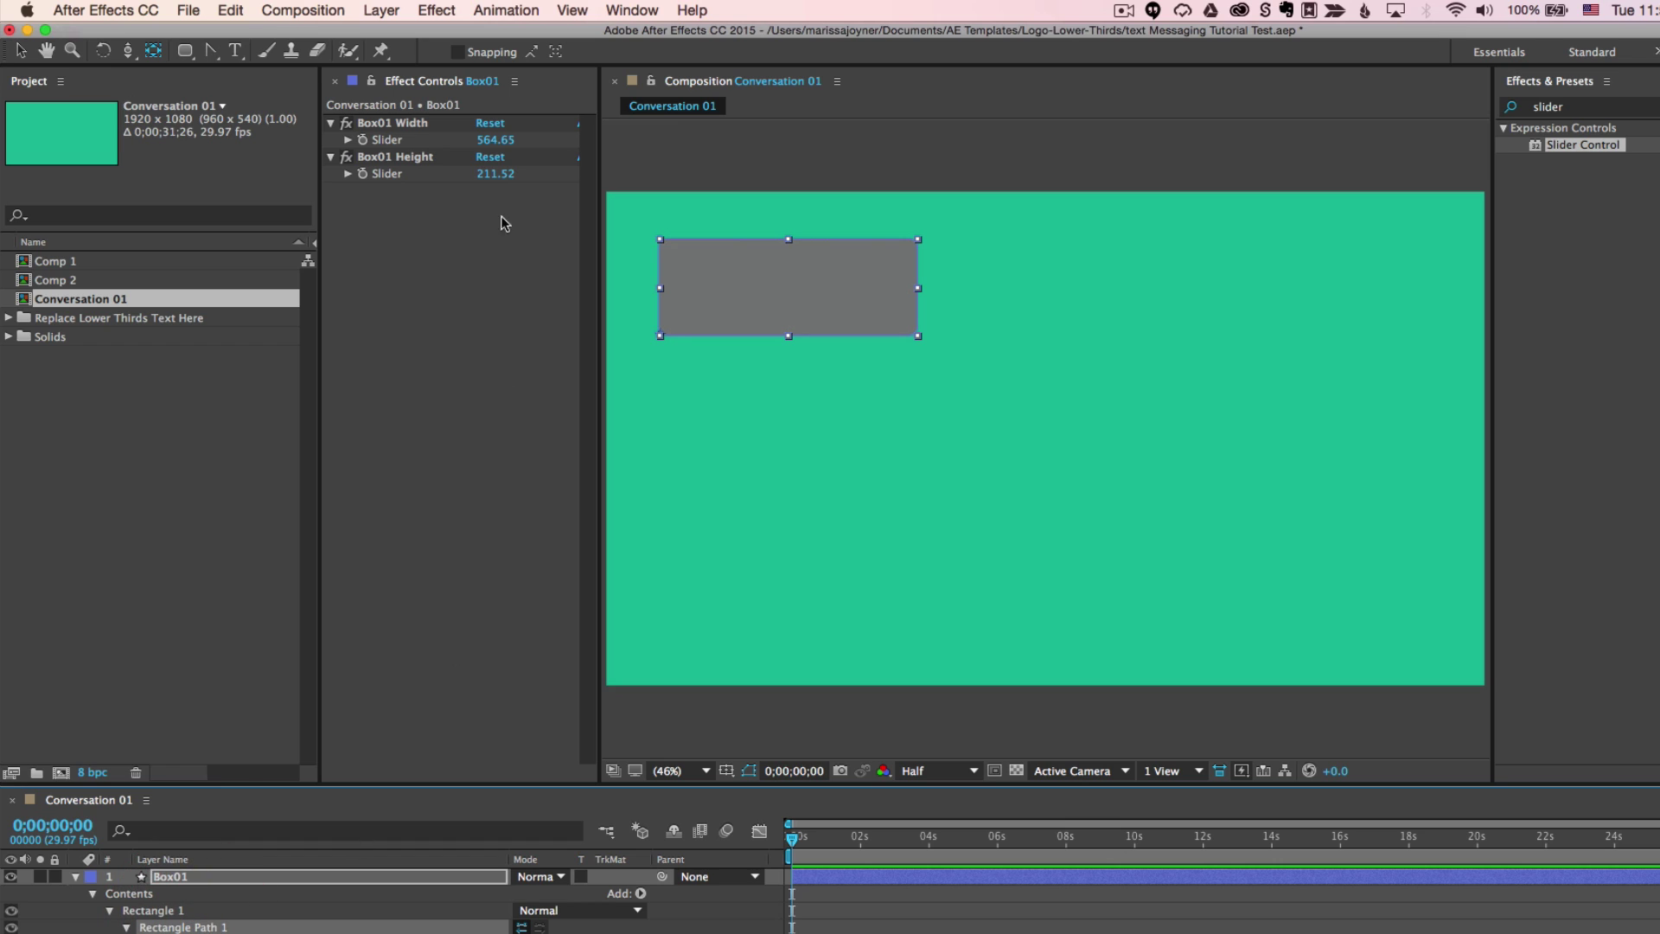
# Step: Set Box01 Width to 562.65 and Box01 Height to 92.52, and move the layer's anchor point to the box's new bottom-left corner
pyautogui.moveTo(491, 140); pyautogui.dragTo(405, 203)
pyautogui.click(786, 310)
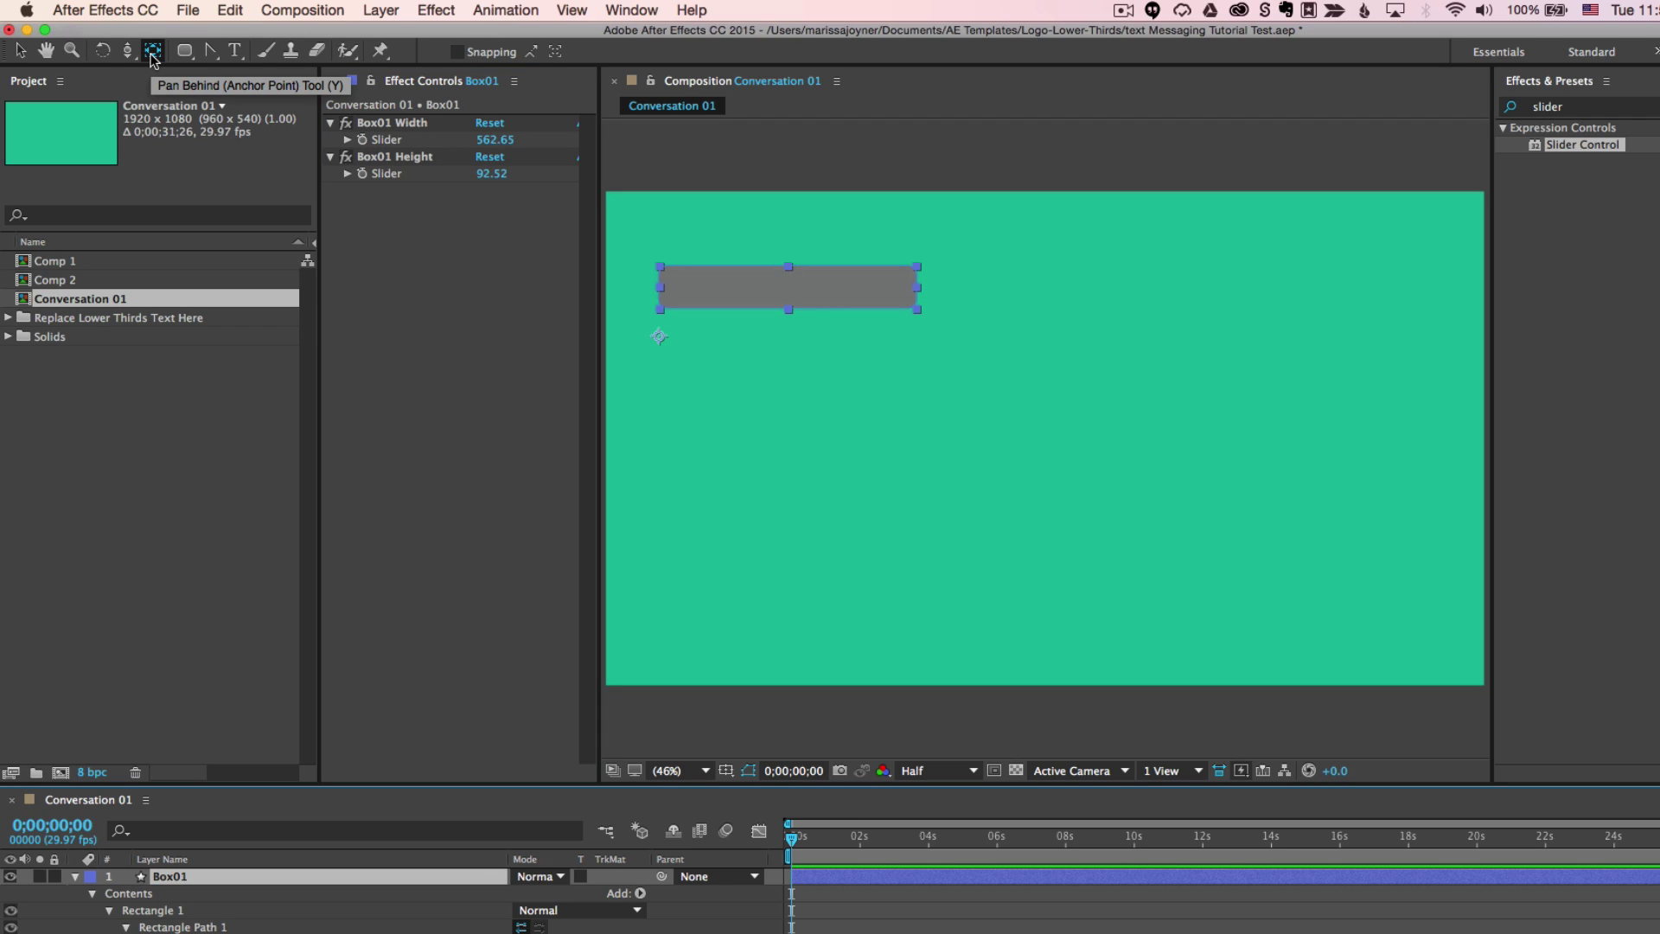
pyautogui.moveTo(658, 336); pyautogui.dragTo(658, 309)
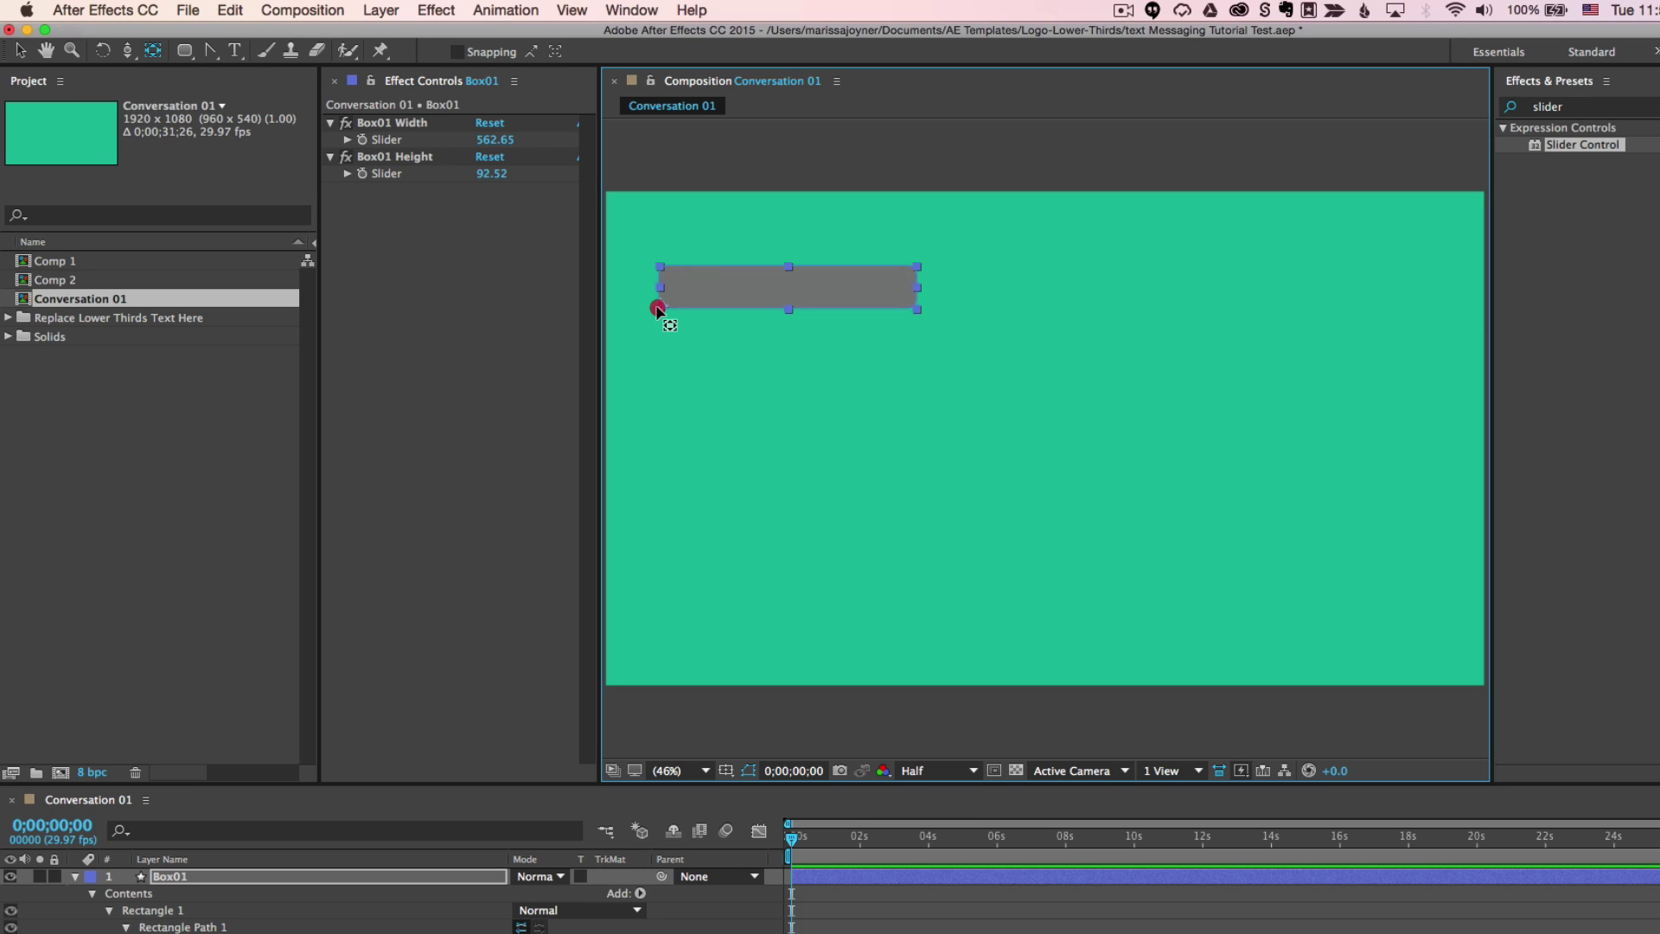
# Step: Search the effects for "point" and apply a Point Control to the Box01 layer
pyautogui.click(192, 875)
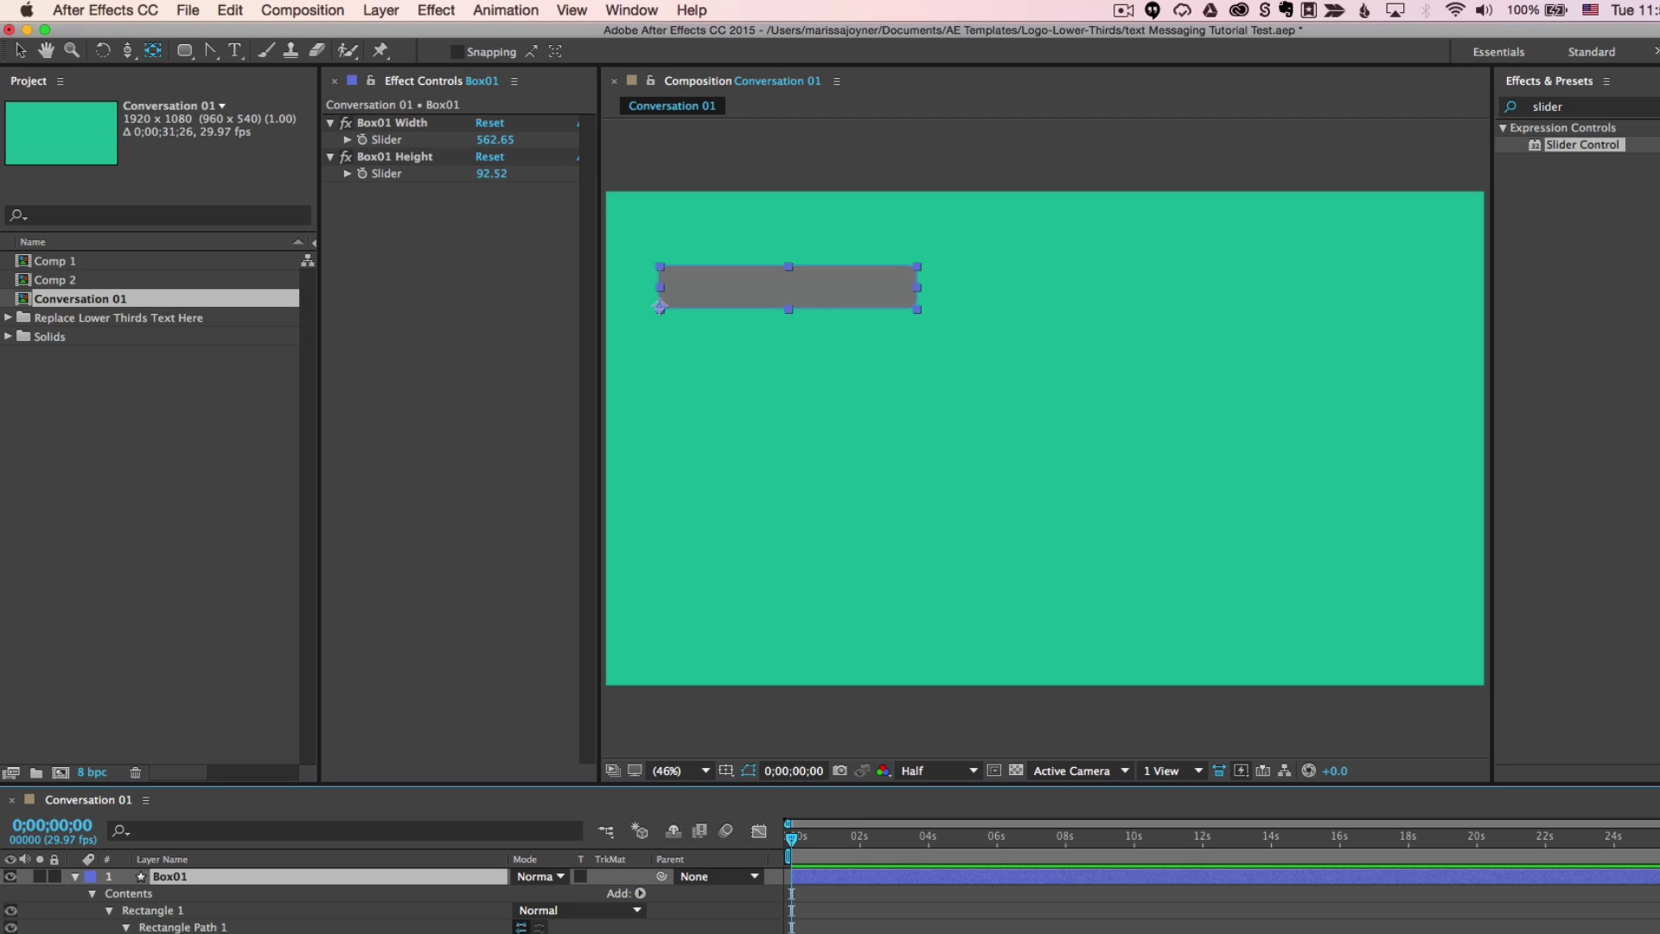
pyautogui.moveTo(1561, 109); pyautogui.dragTo(1521, 106)
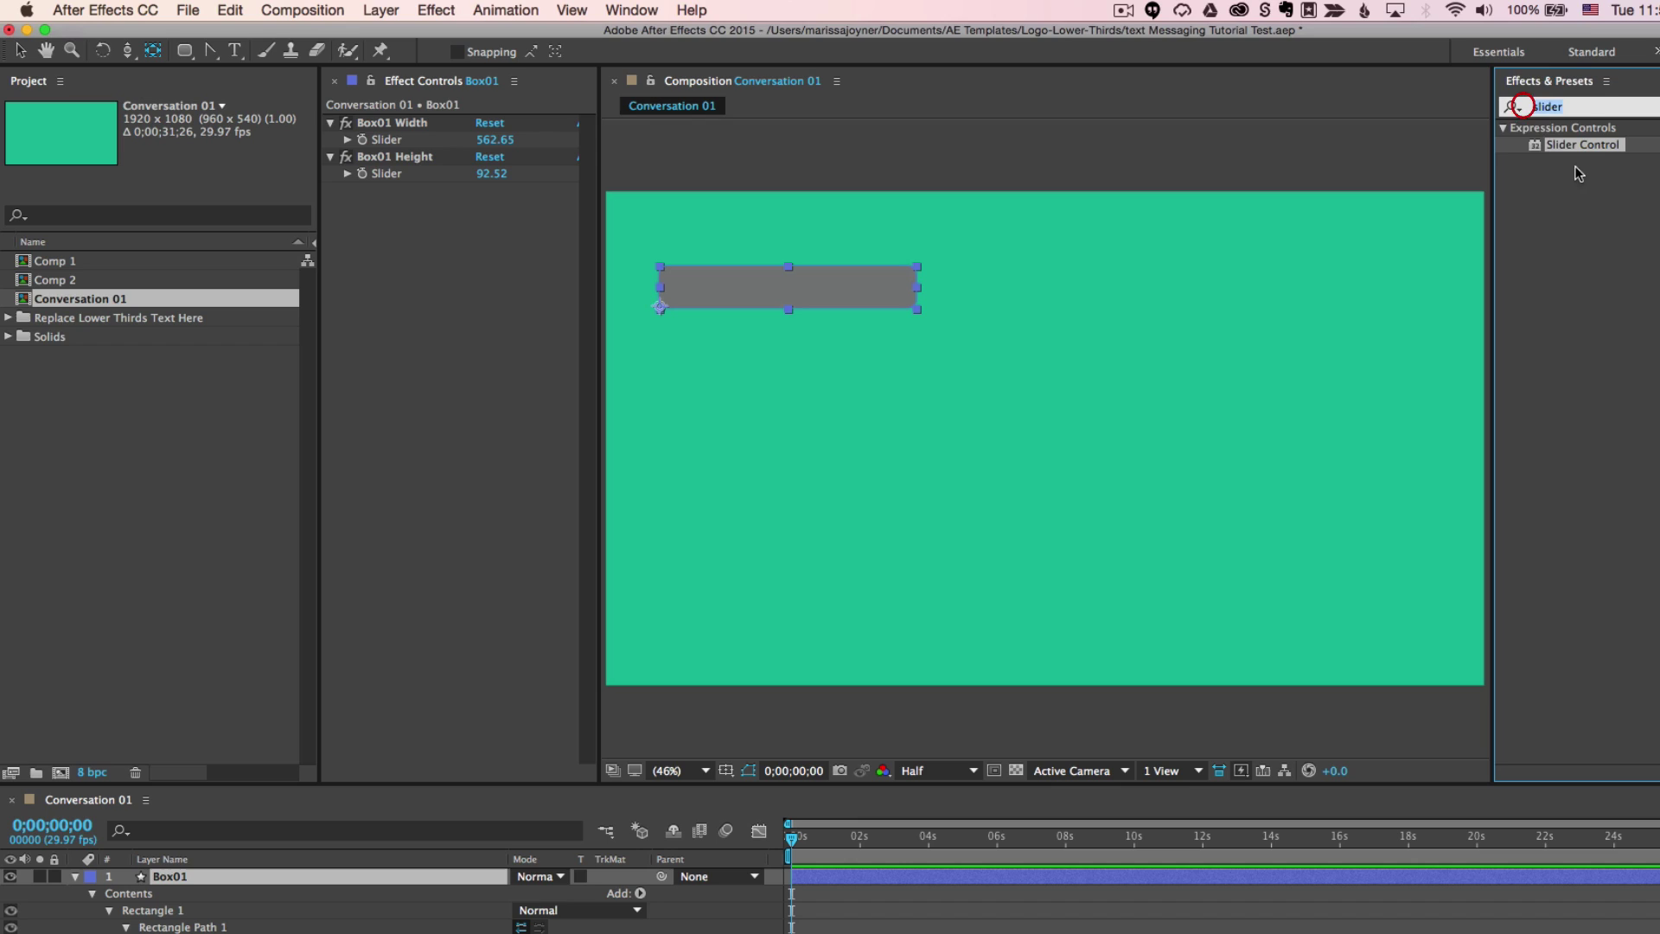
pyautogui.write('po')
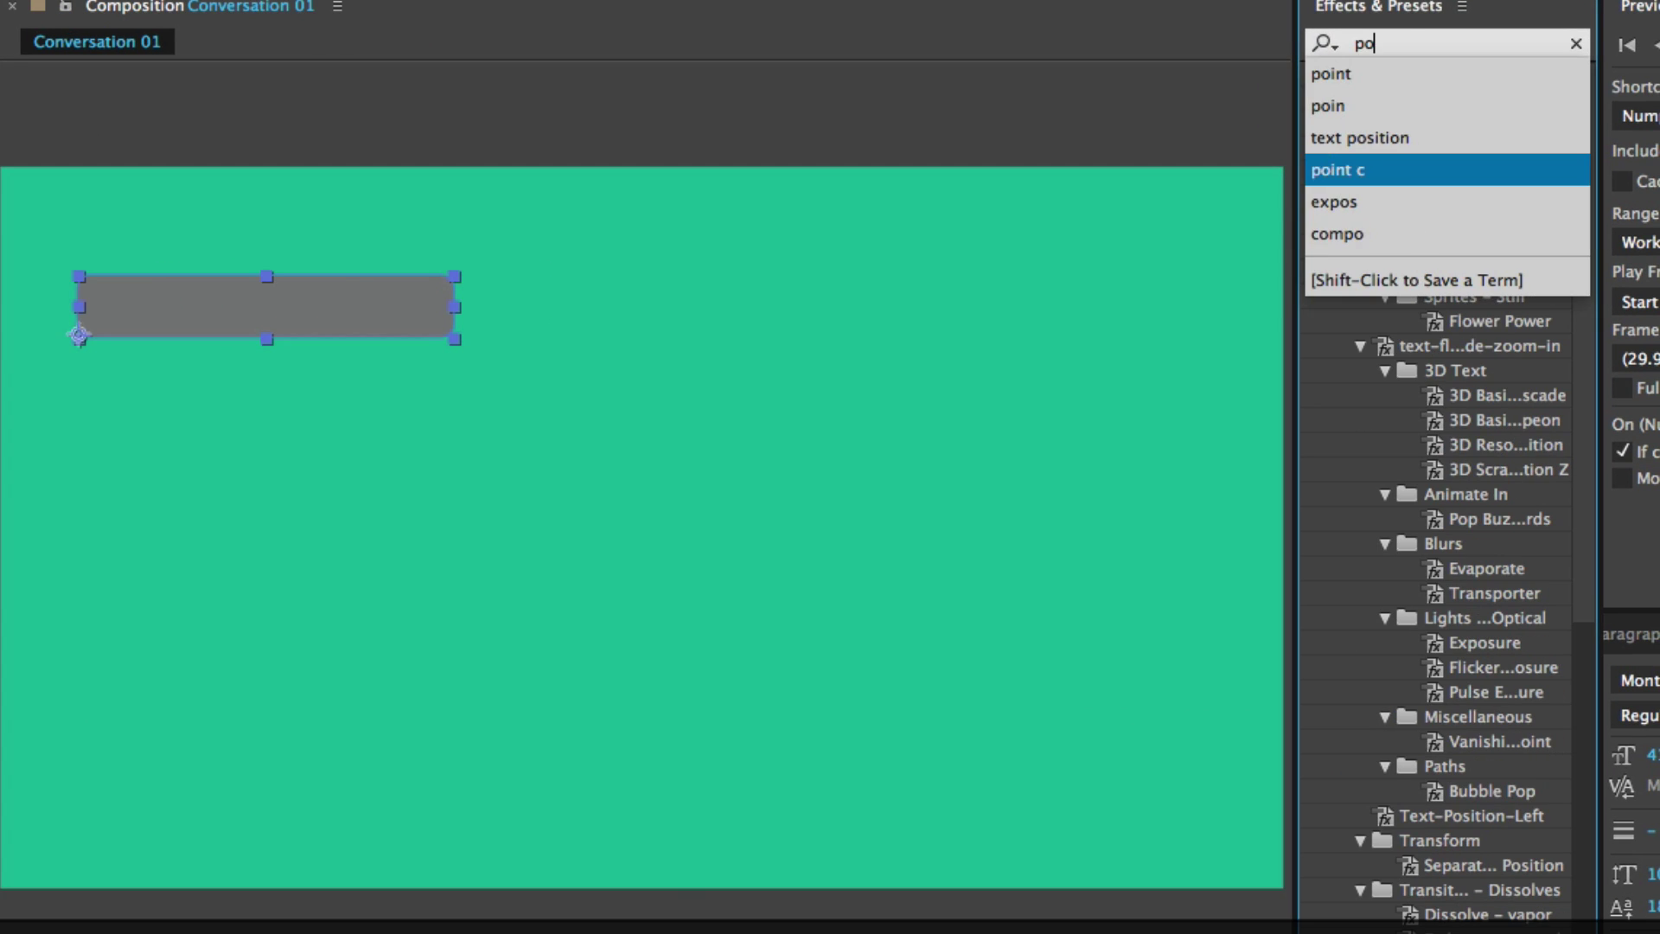
pyautogui.write('i')
pyautogui.press('BackSpace')
pyautogui.write('poin')
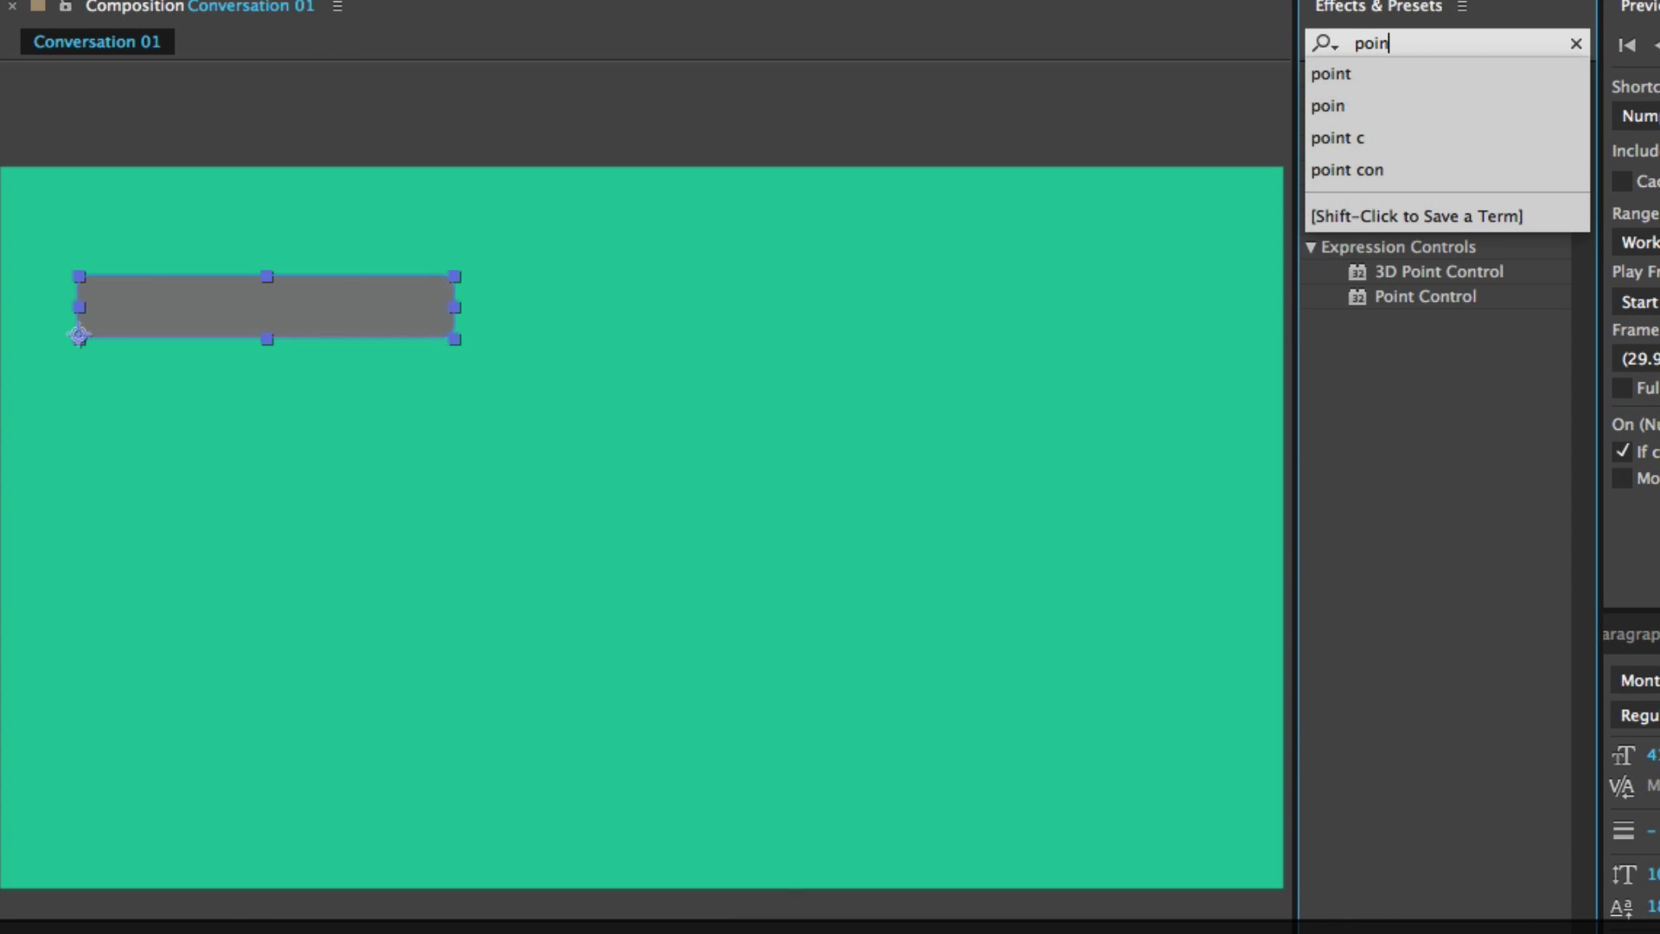
pyautogui.click(1396, 294)
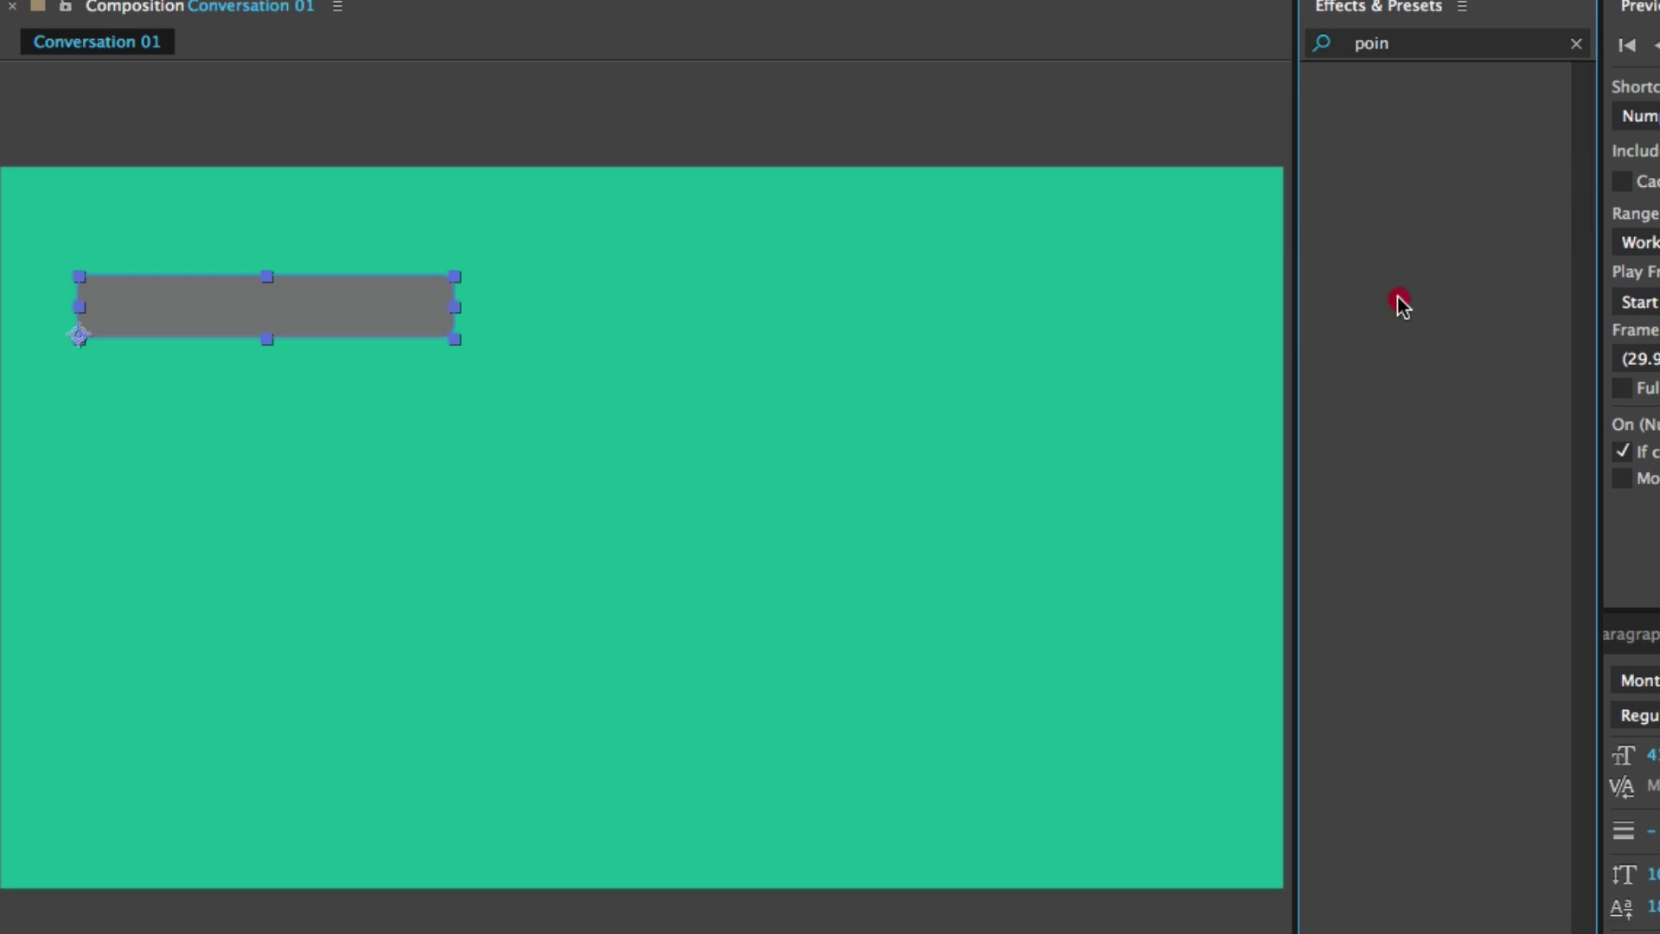
pyautogui.click(1427, 45)
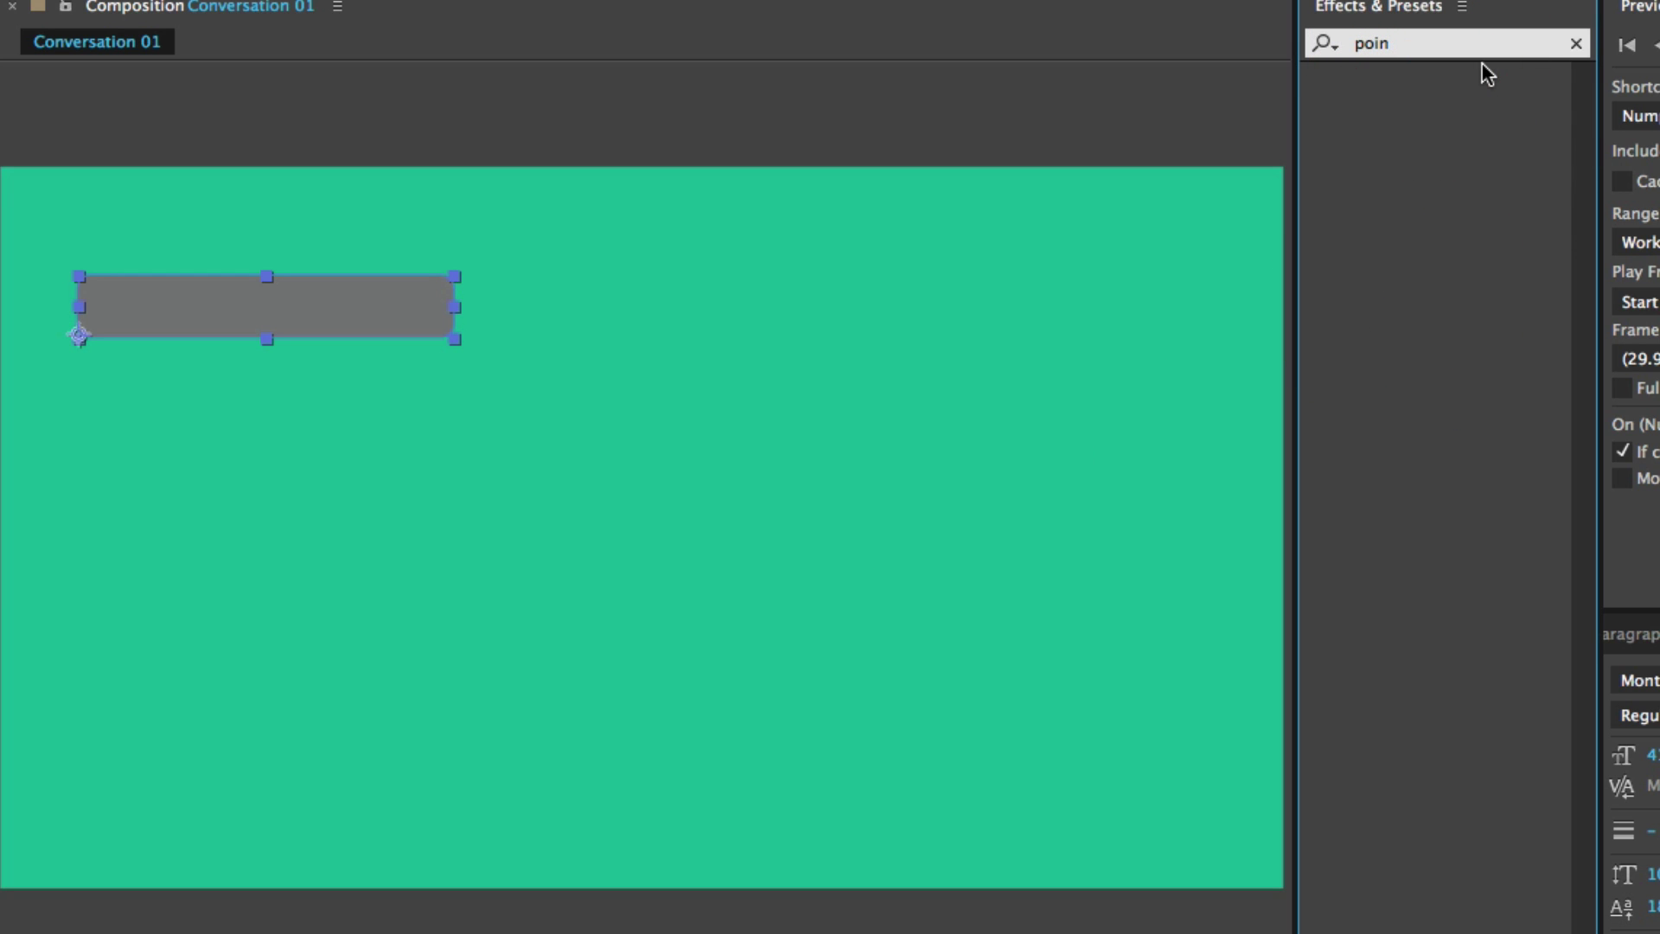
pyautogui.press('BackSpace')
pyautogui.write('t')
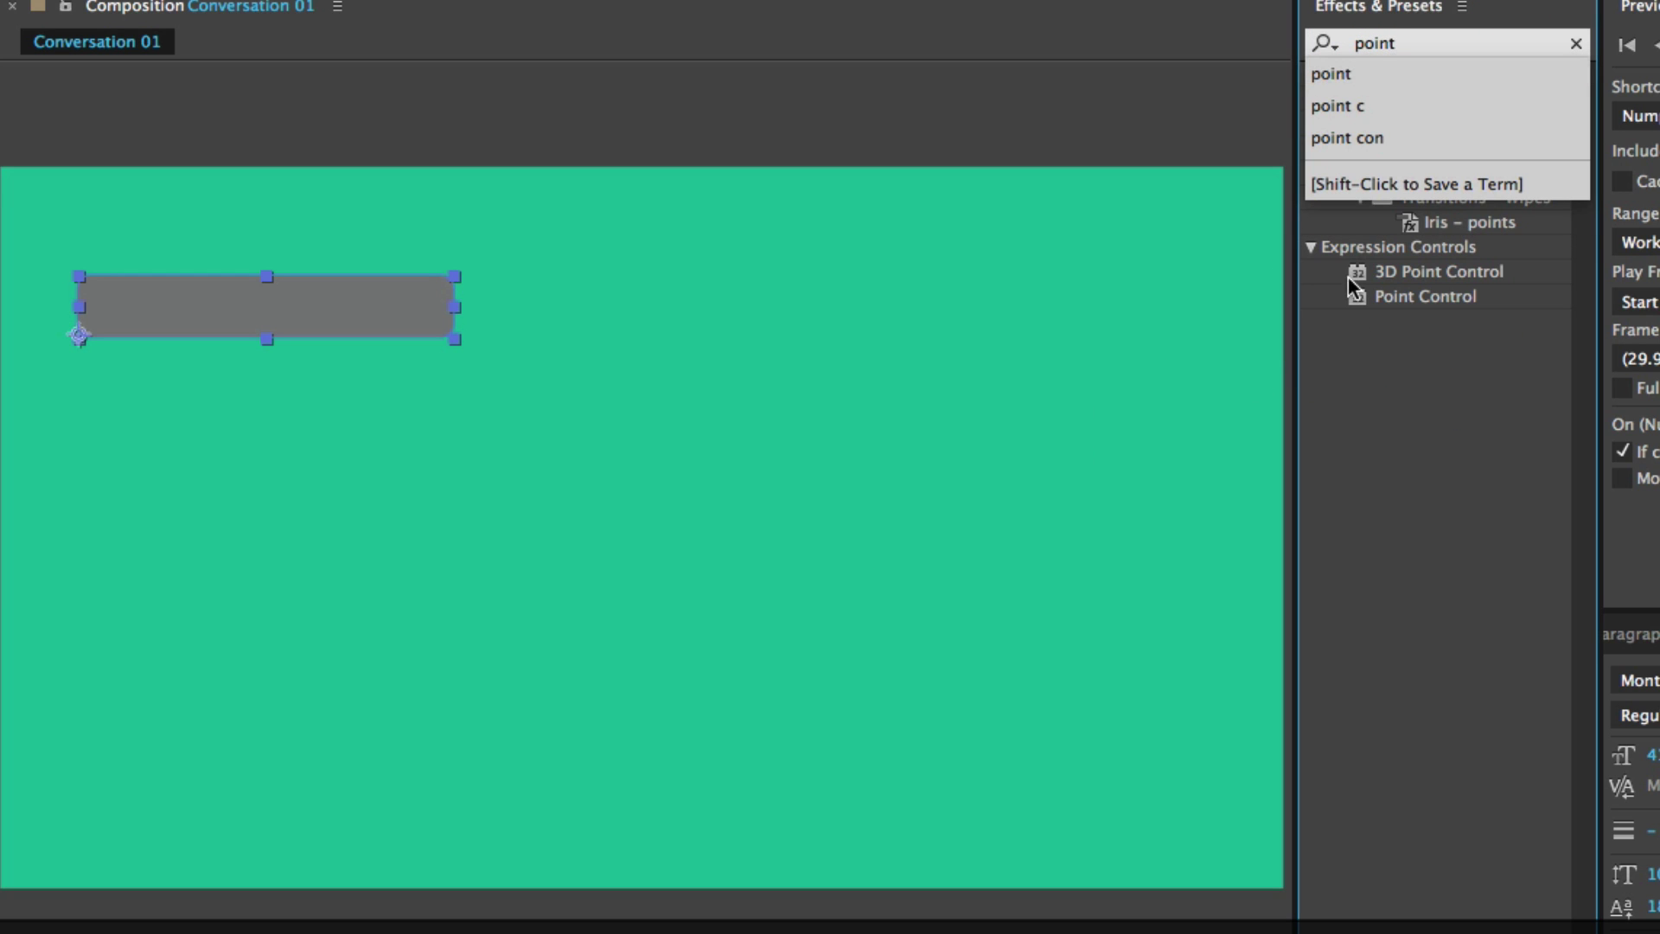
pyautogui.doubleClick(1411, 295)
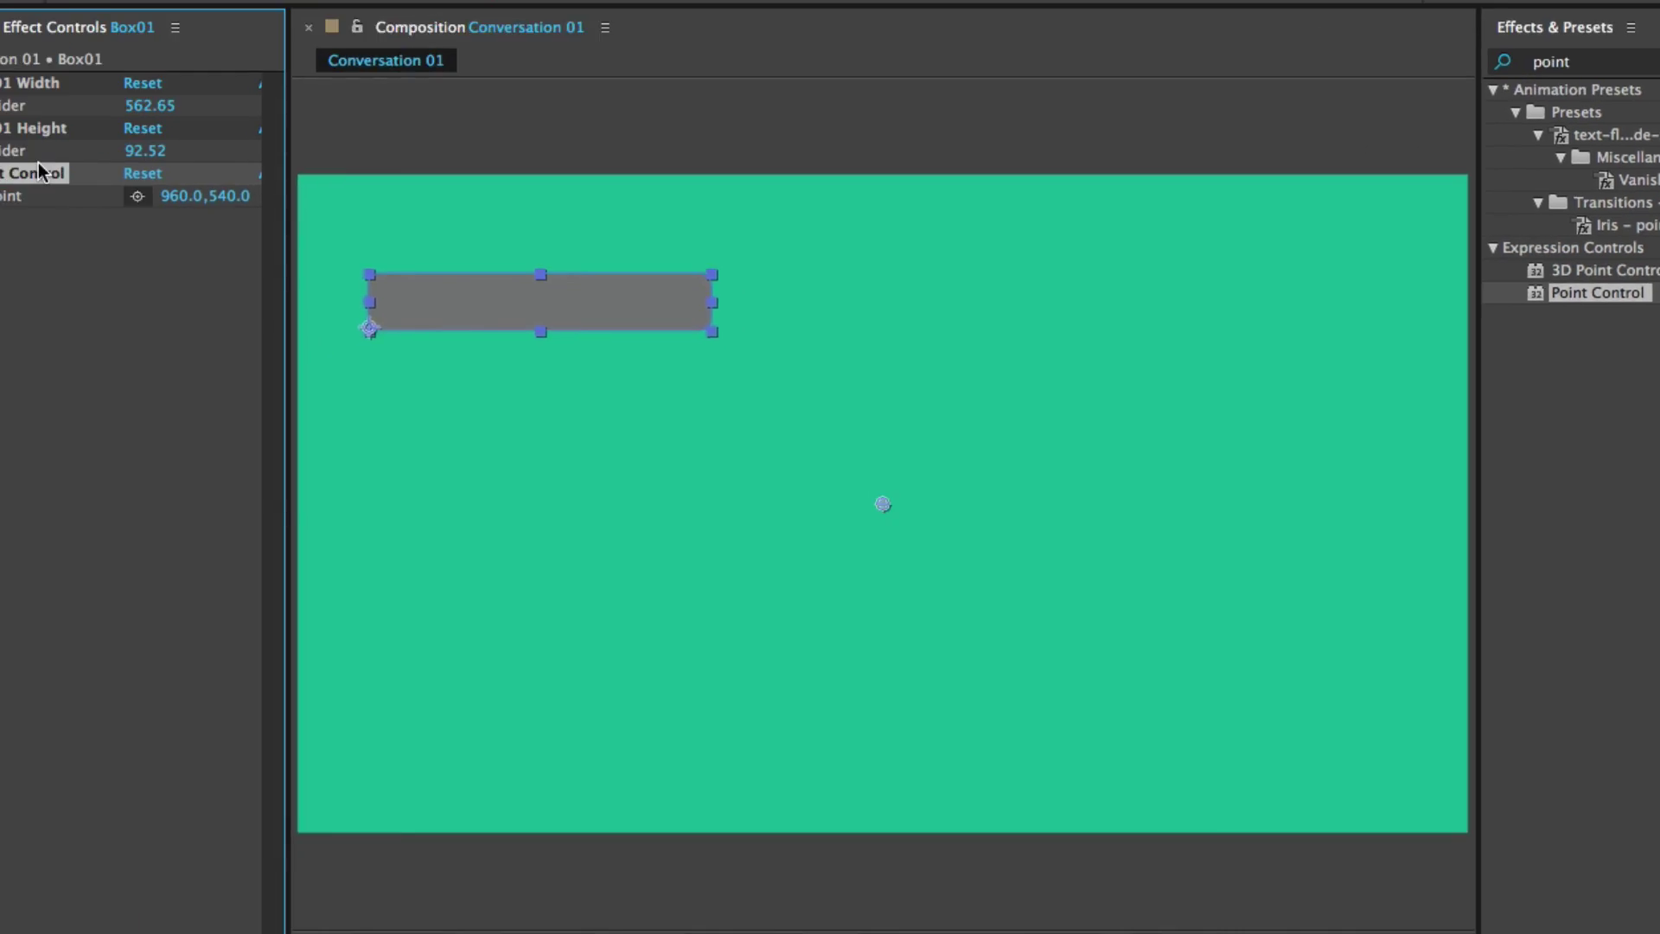
# Step: Rename the Point Control effect on Box01 as "Box01 Position"
pyautogui.click(35, 173)
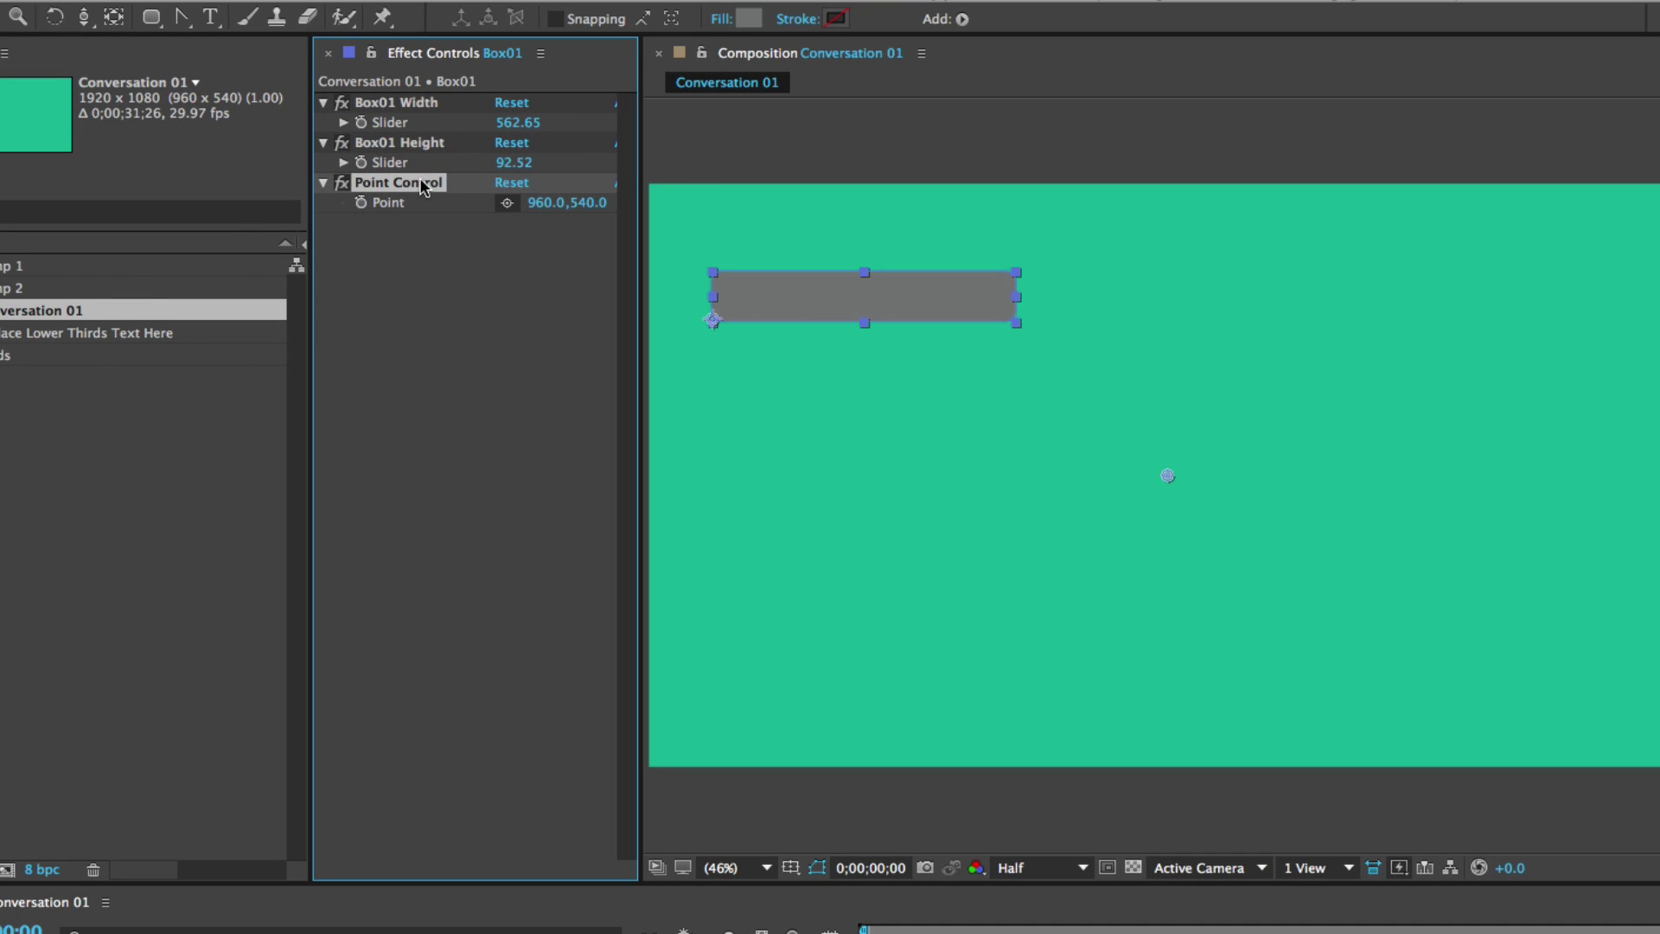
pyautogui.press('Return')
pyautogui.write('Bo')
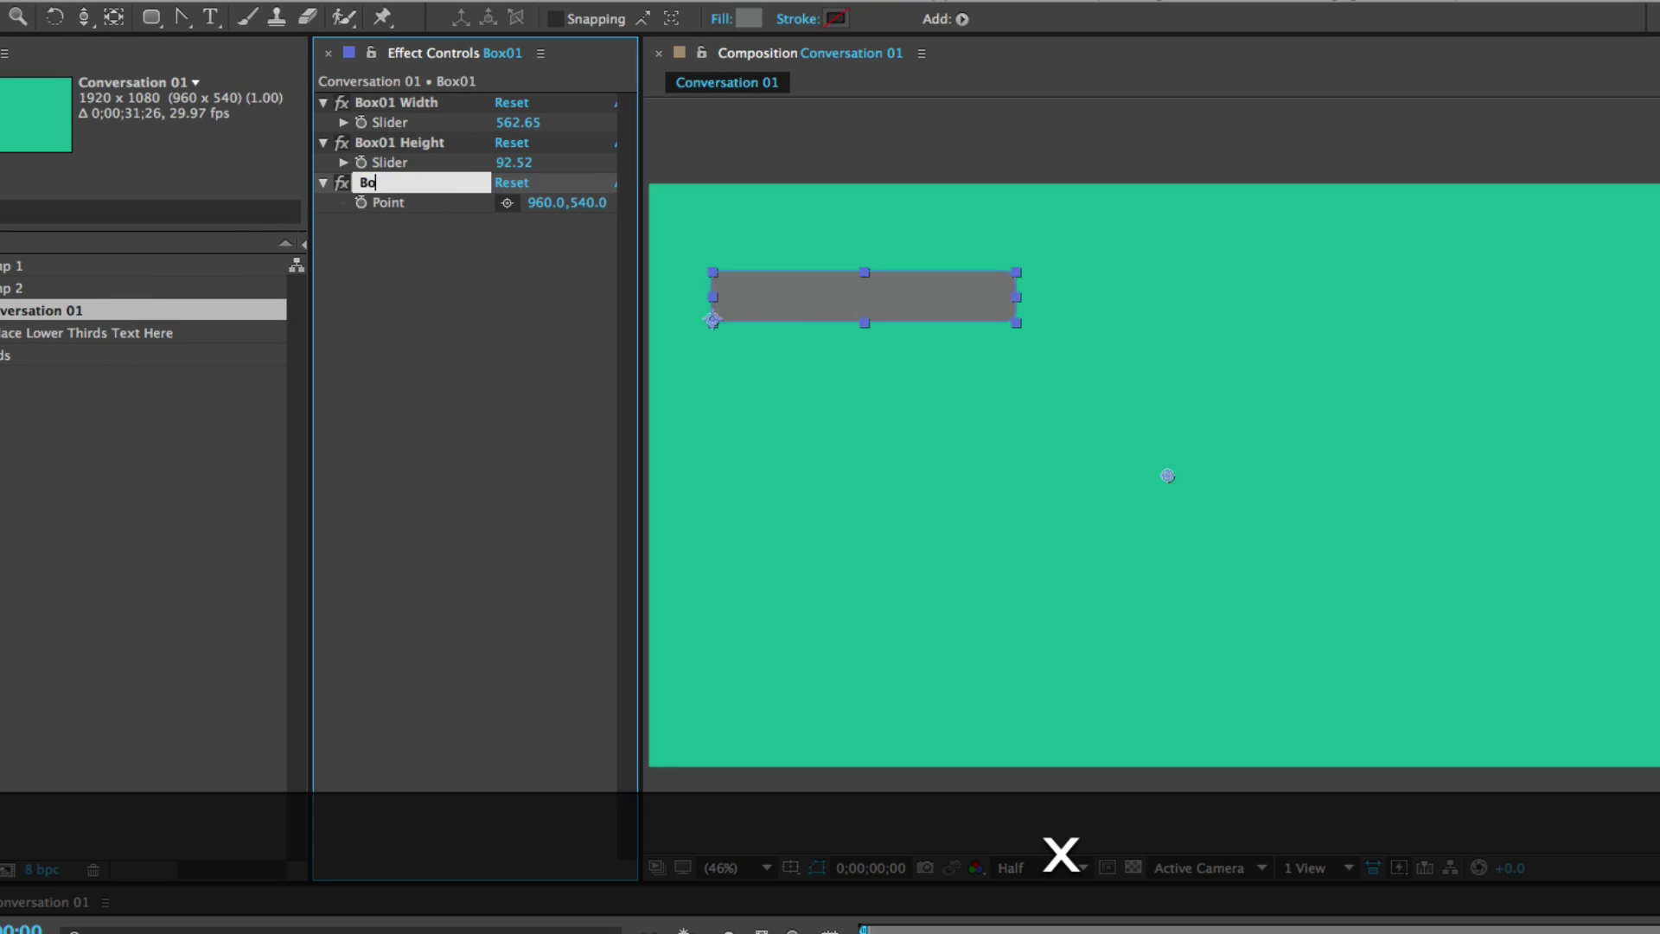
pyautogui.write('x01')
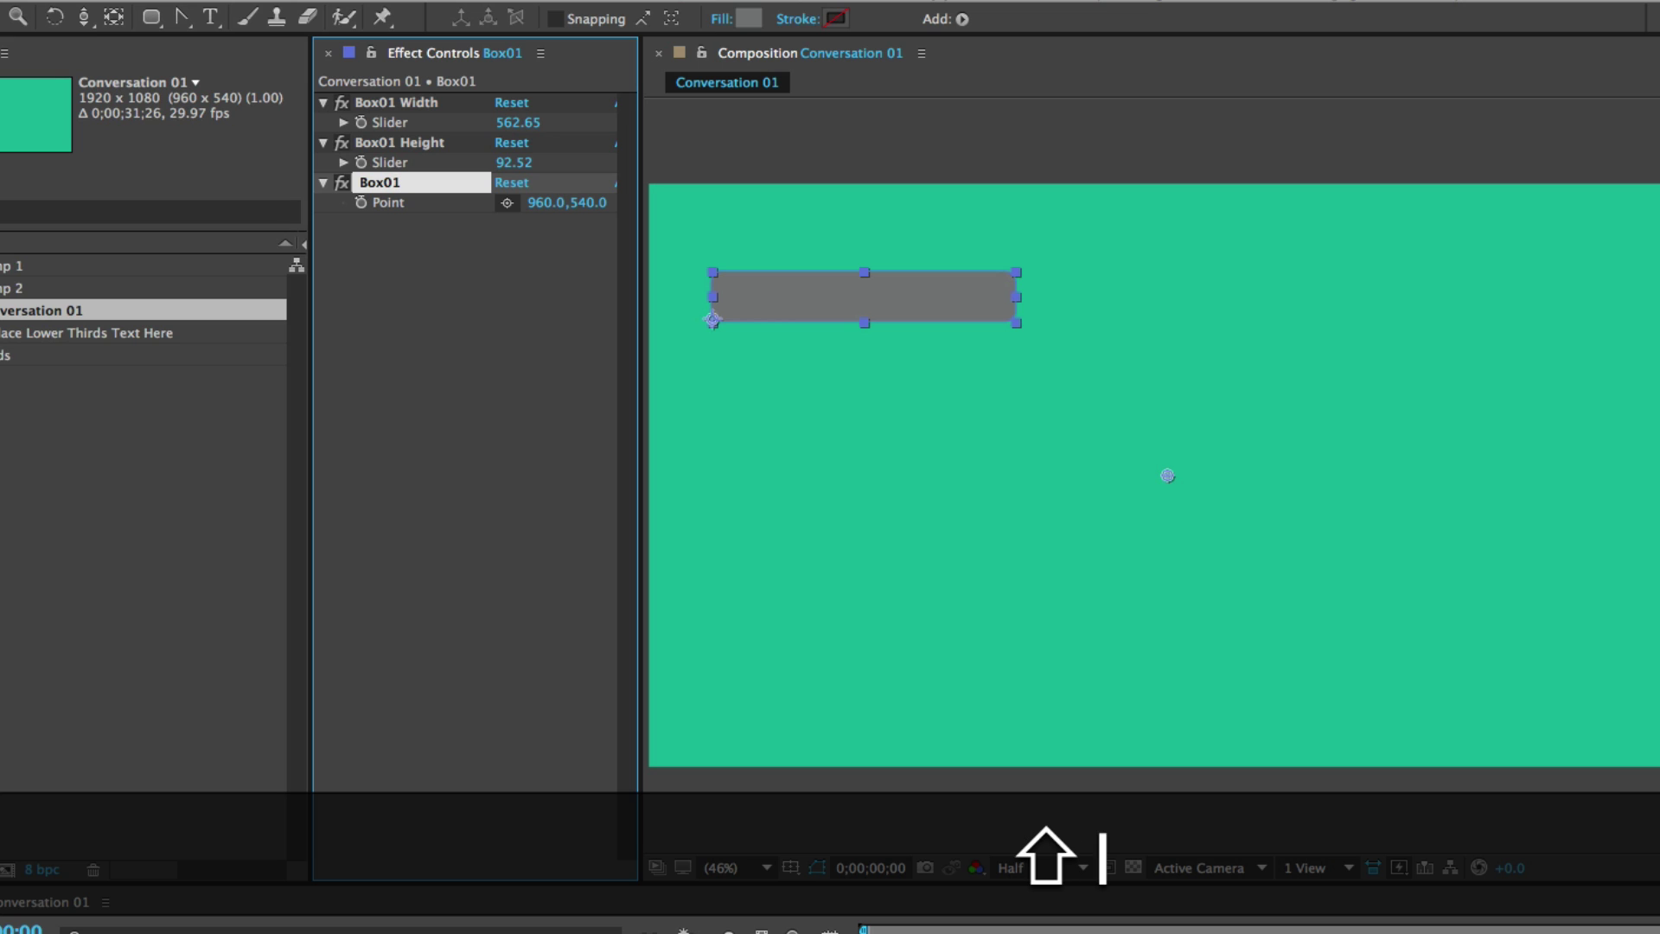
pyautogui.write(' Position')
pyautogui.press('Return')
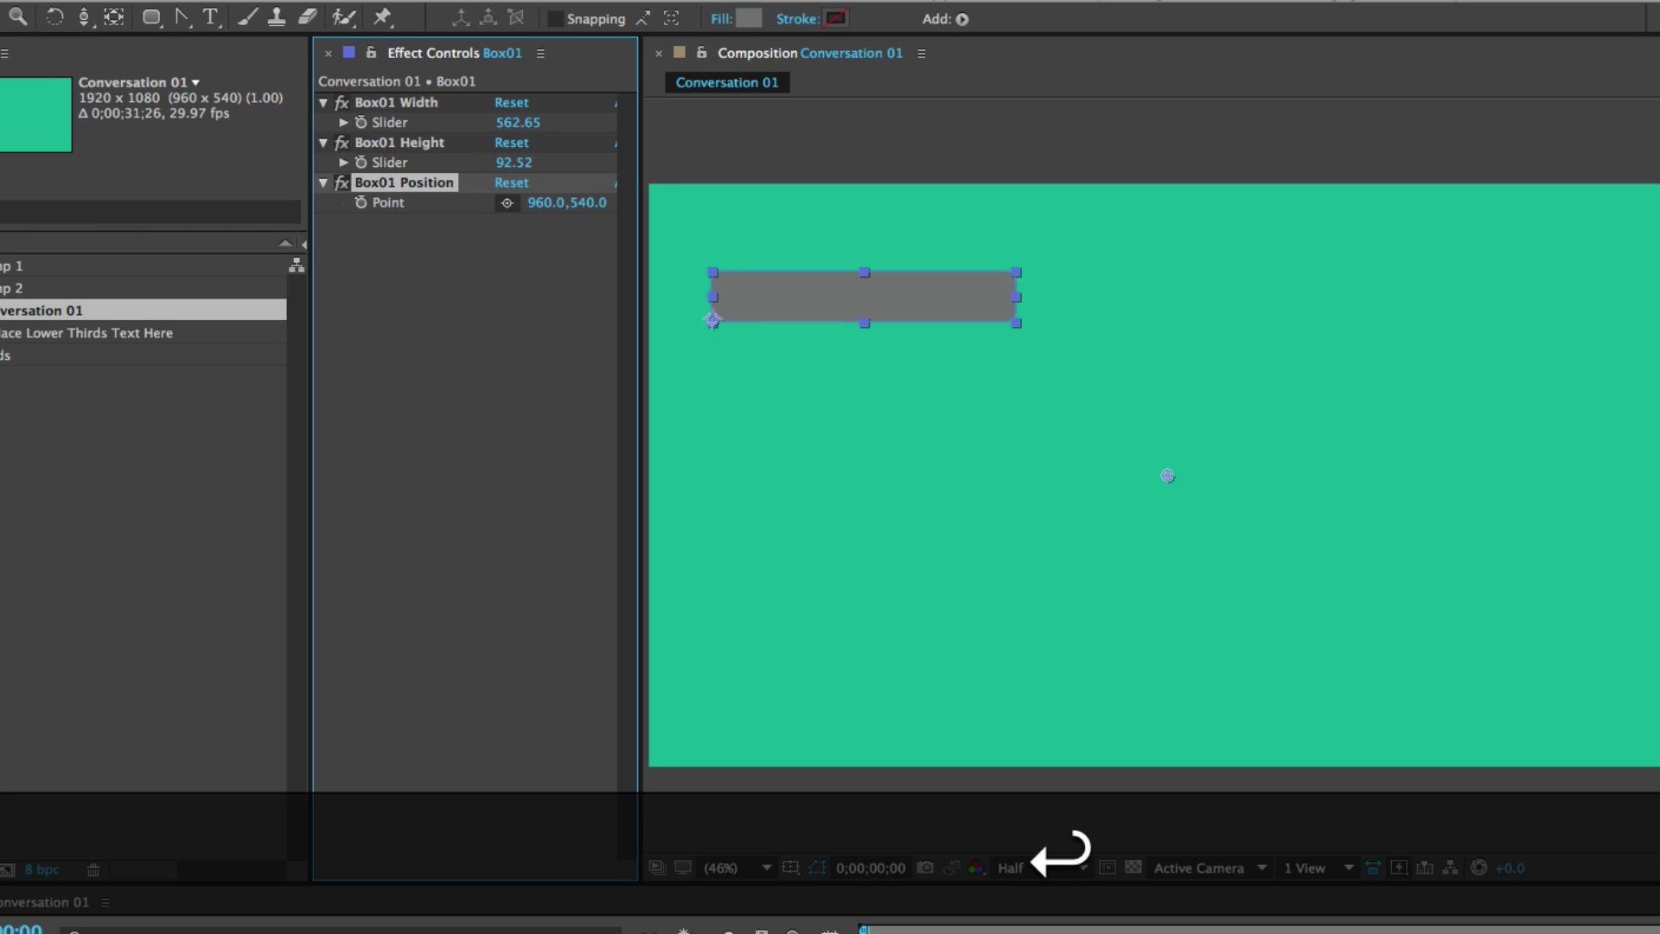
# Step: Link Rectangle Path 1's Position to the Box01 Position point control with an expression
pyautogui.click(180, 849)
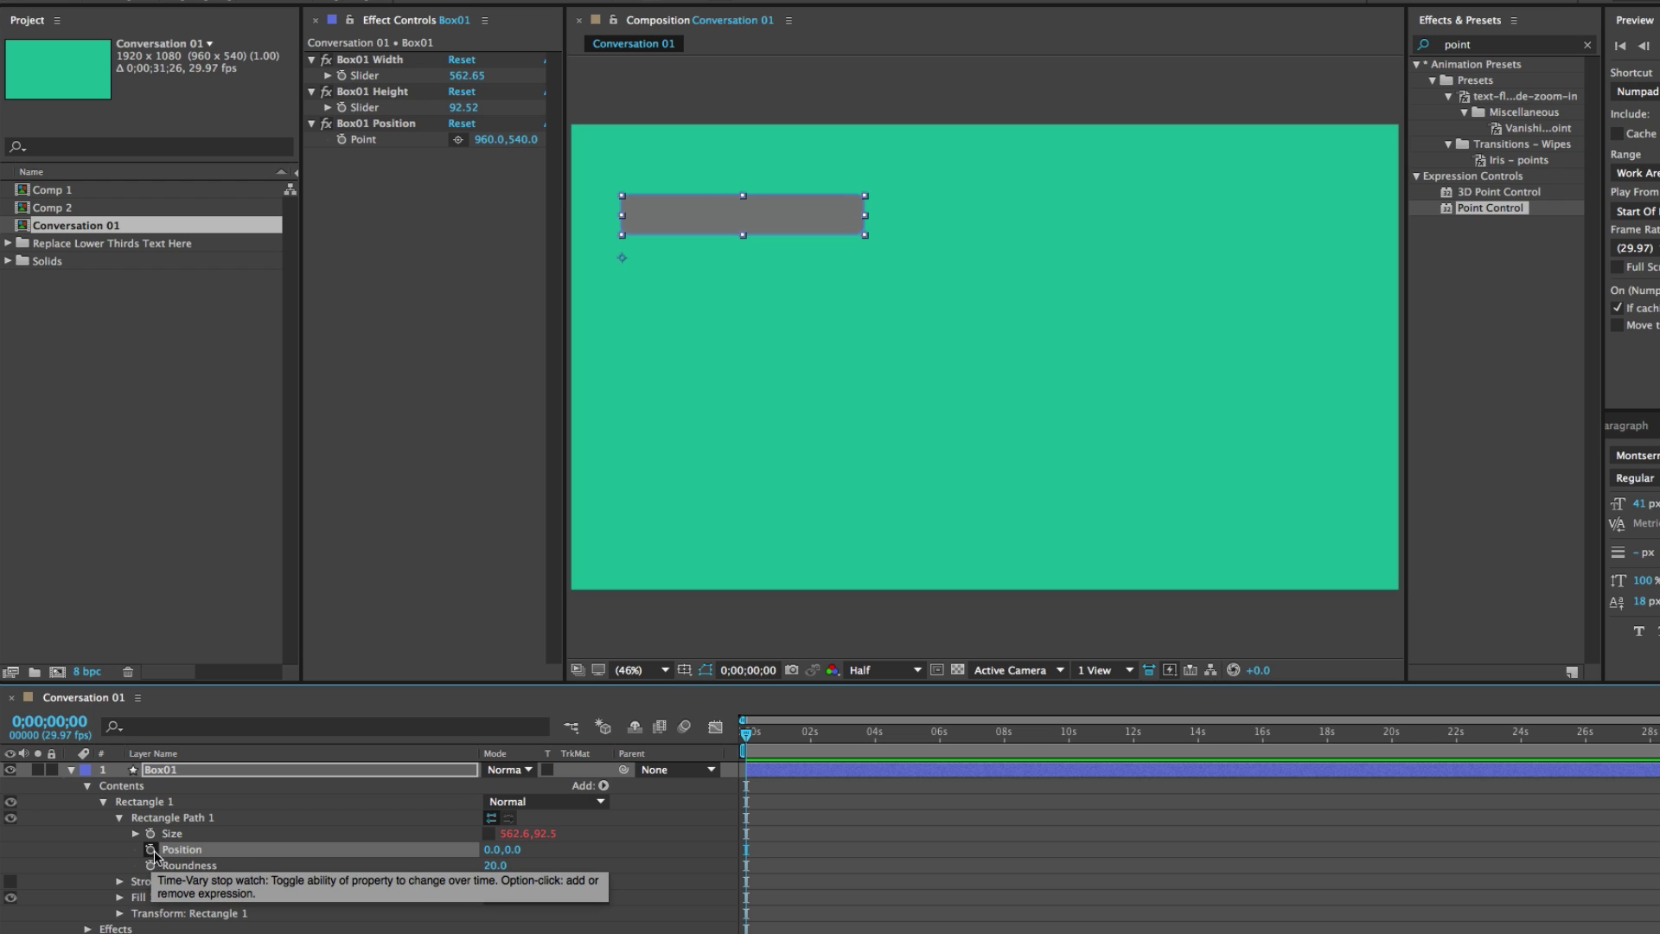
pyautogui.keyDown('alt'); pyautogui.click(150, 850); pyautogui.keyUp('alt')
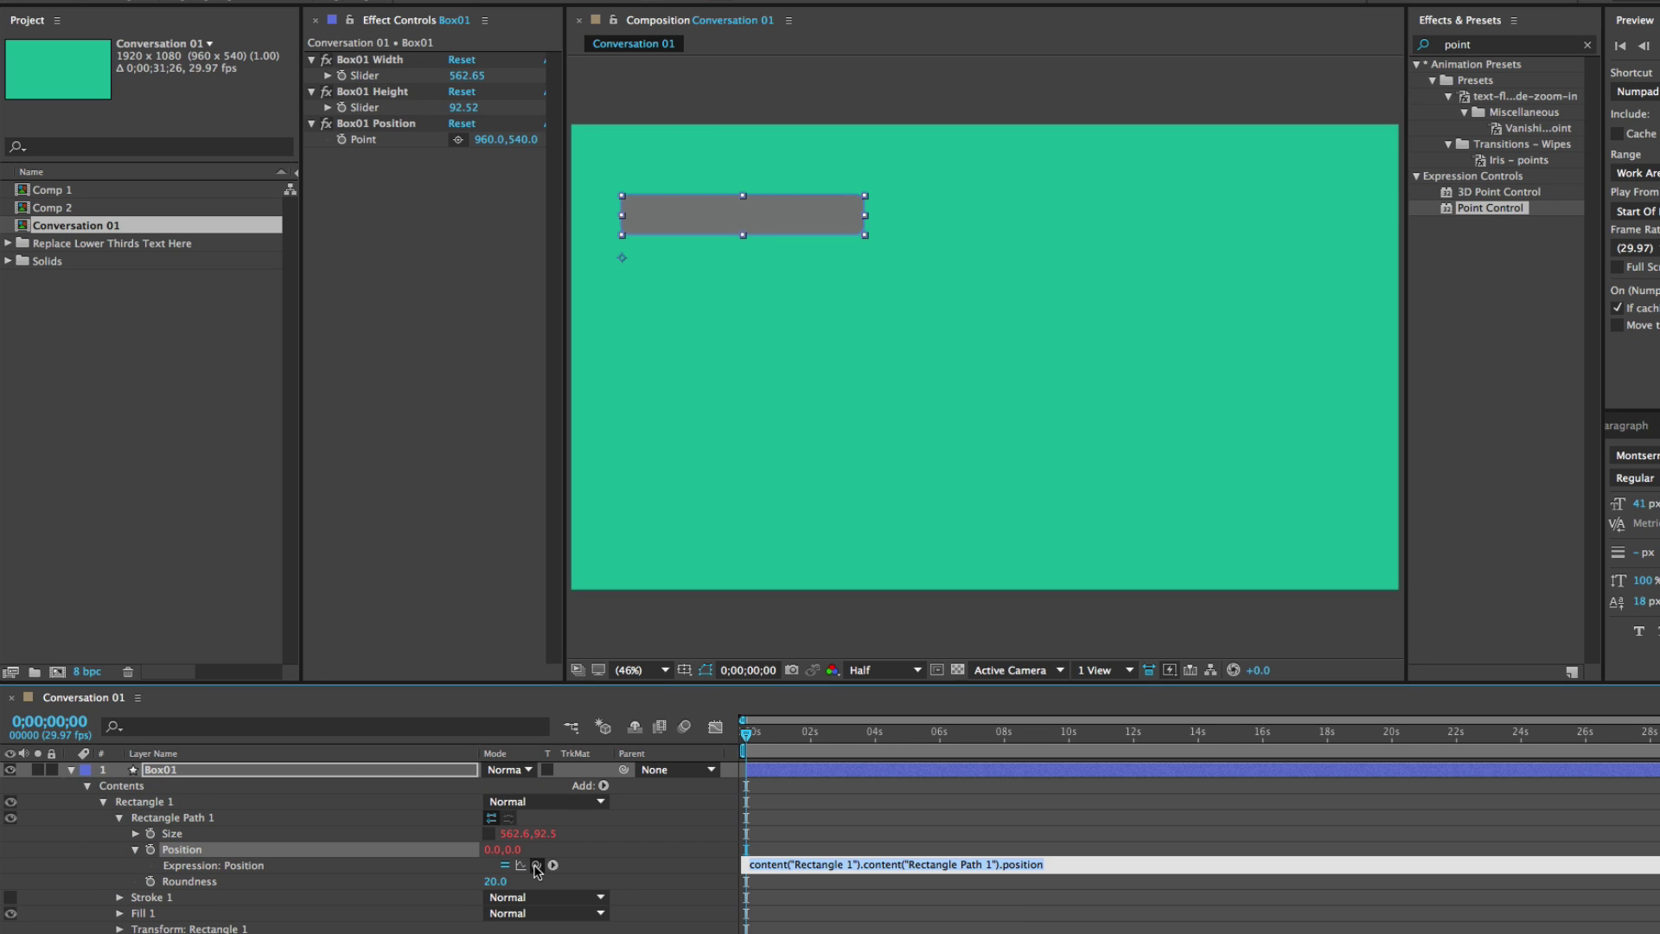
pyautogui.moveTo(536, 865); pyautogui.dragTo(369, 140)
pyautogui.click(605, 930)
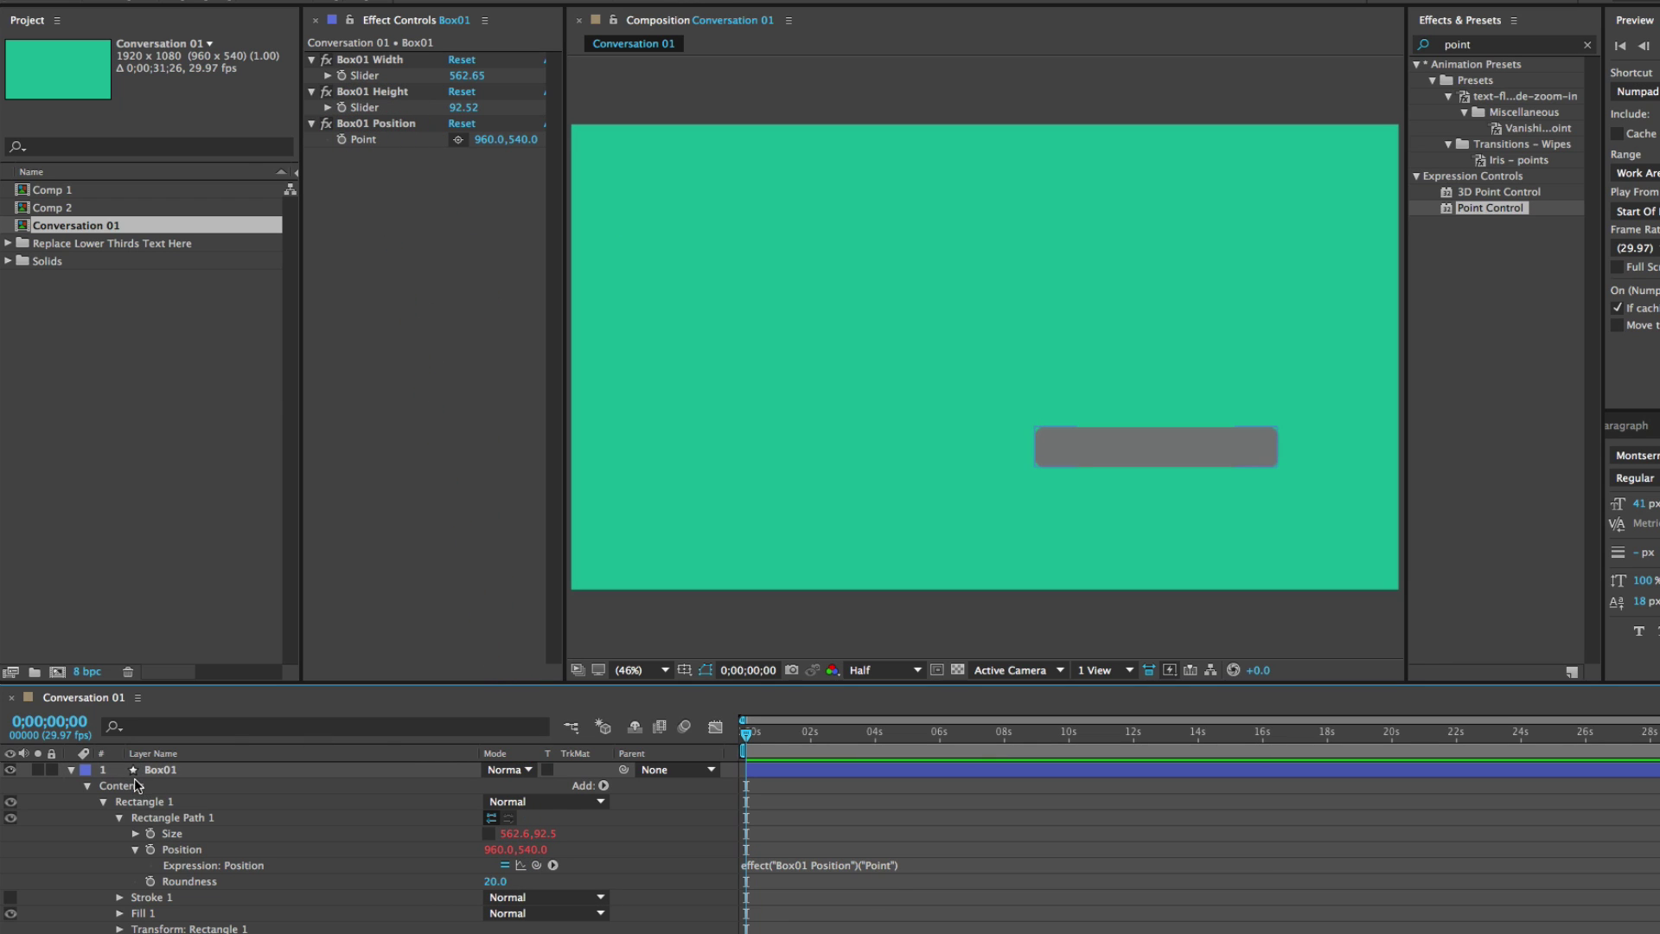
# Step: Show Box01's layer Position and set the Box01 Position point to -1.0, -4.0 so the box sits at its anchor point
pyautogui.click(164, 771)
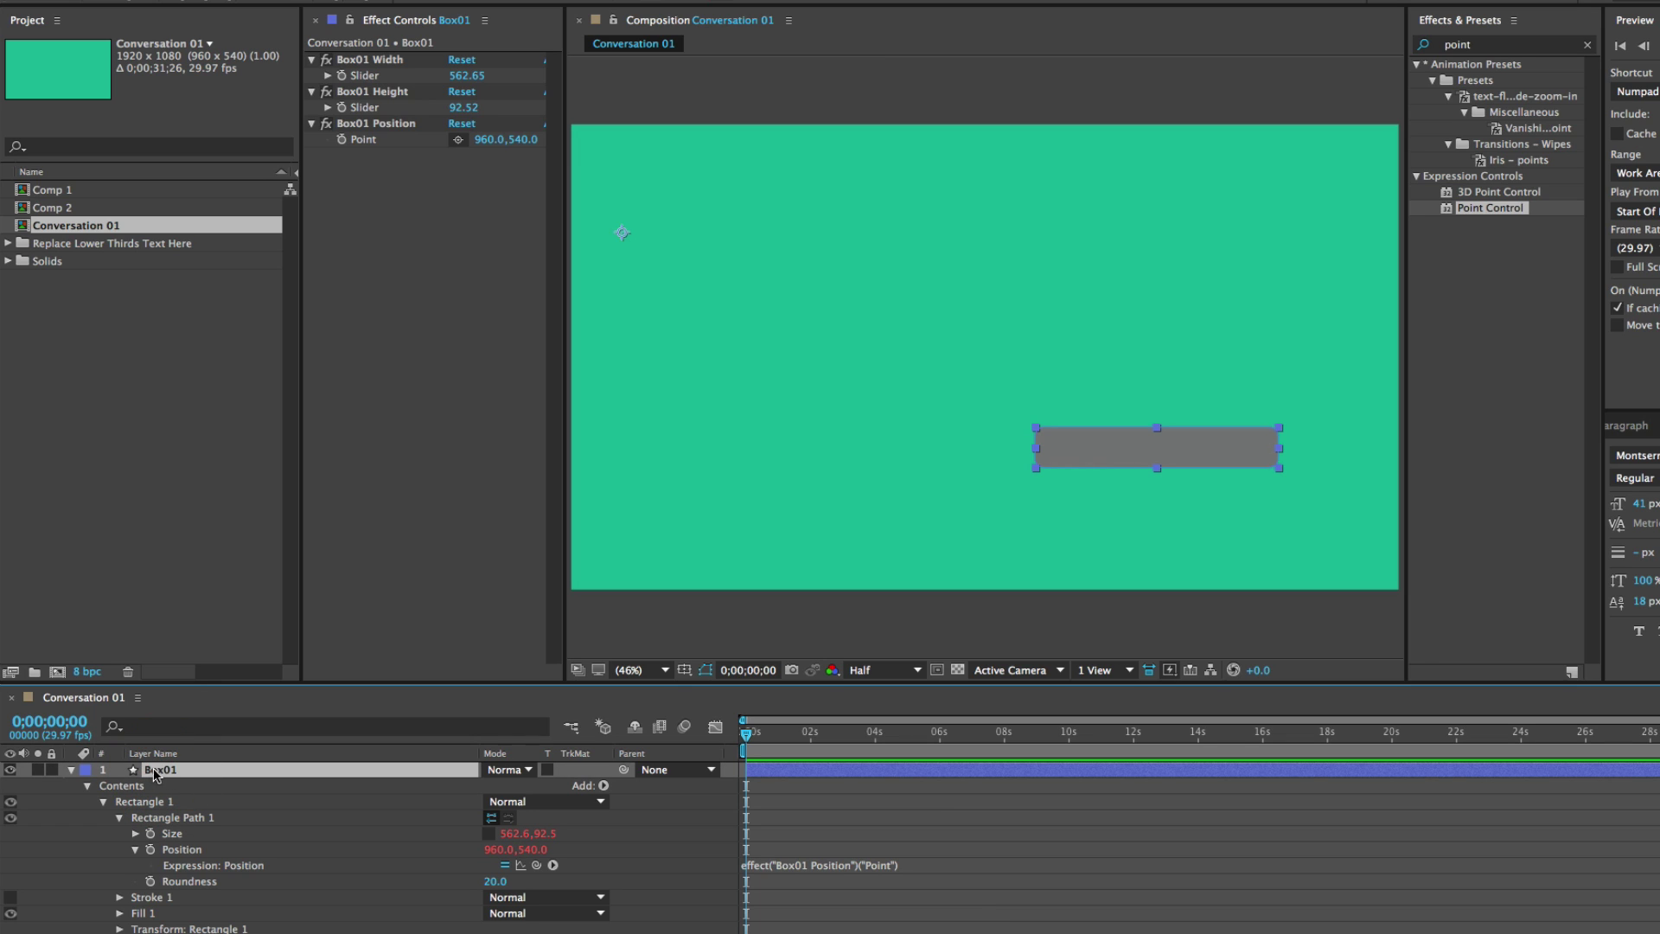
pyautogui.press('p')
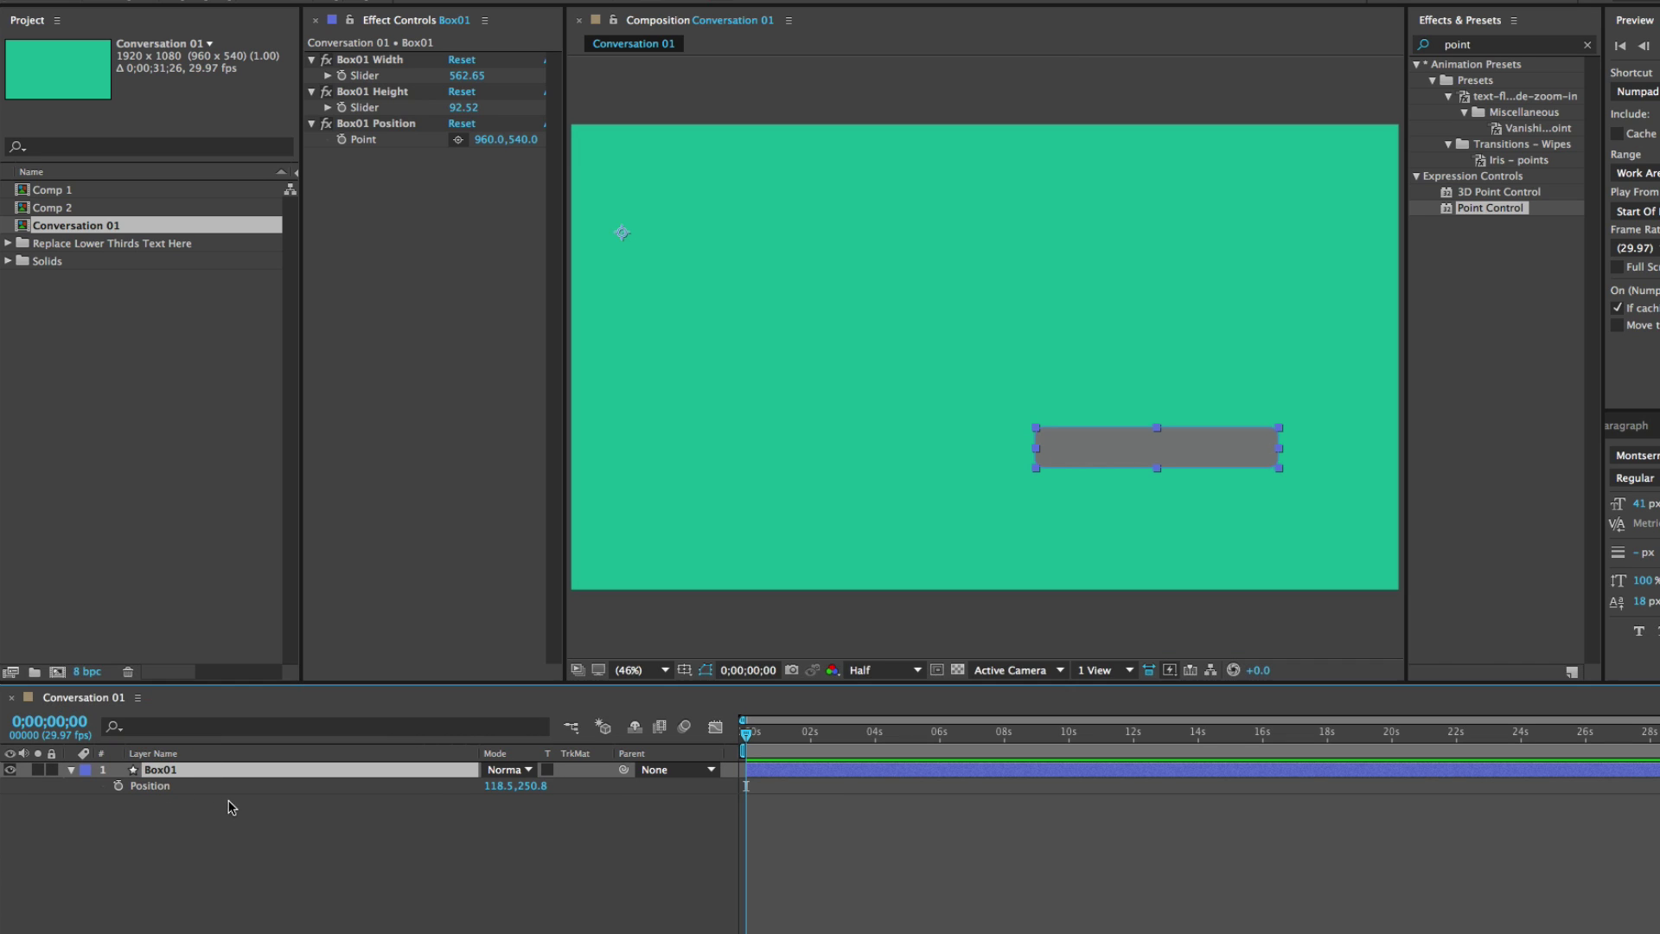
pyautogui.click(263, 802)
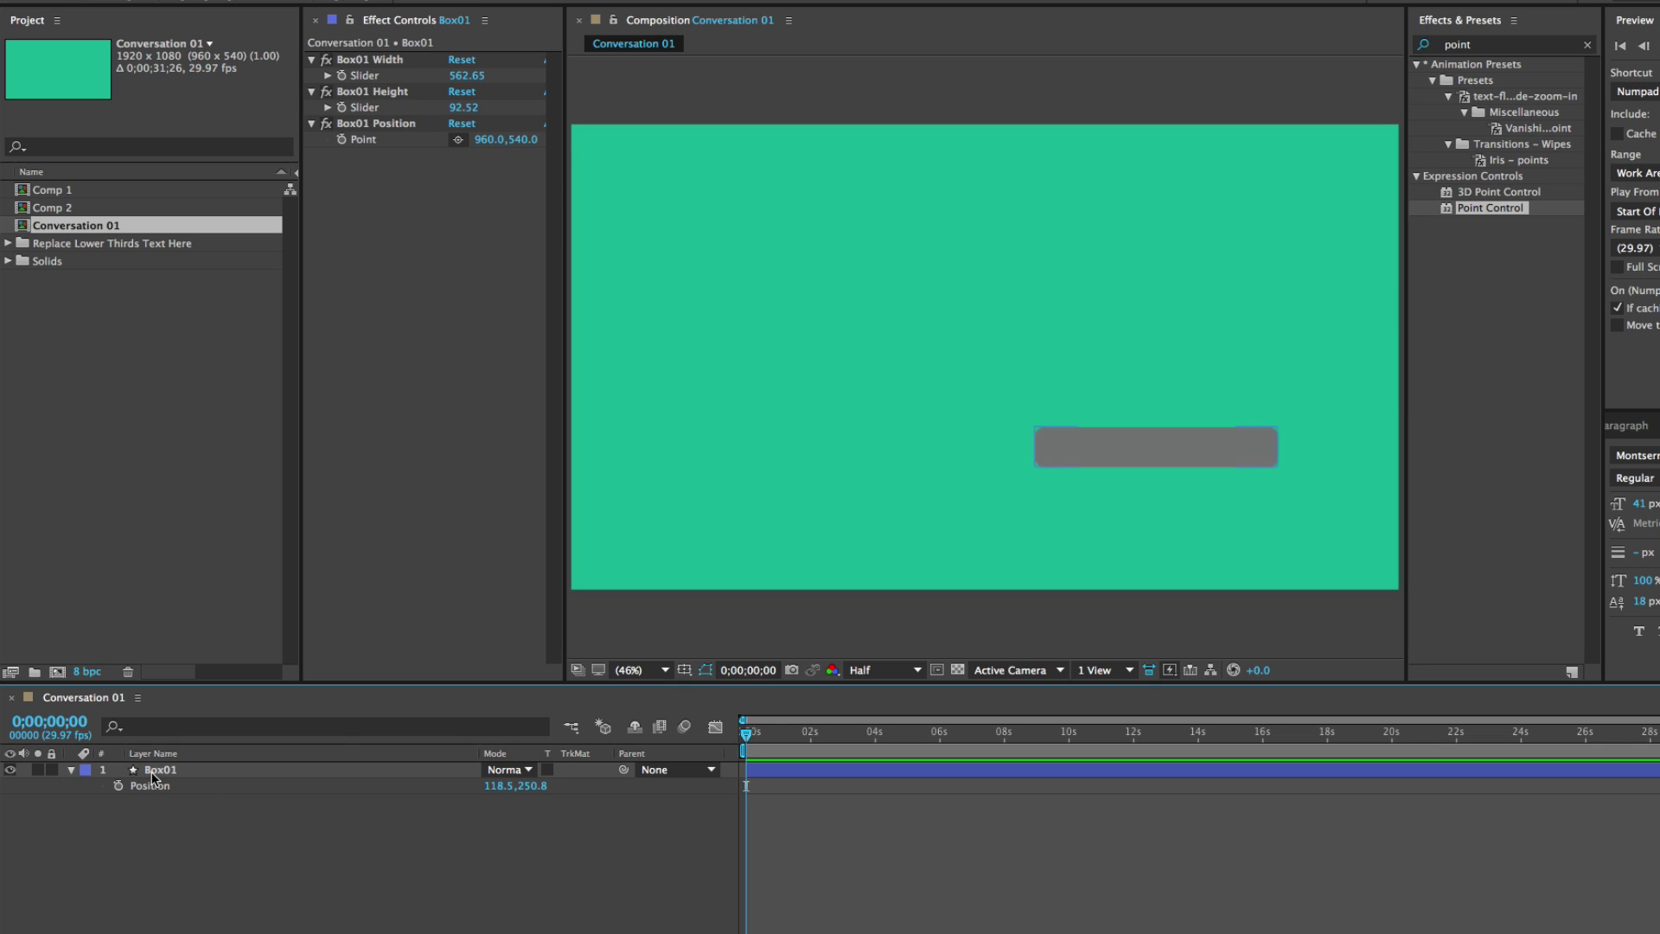
pyautogui.click(376, 128)
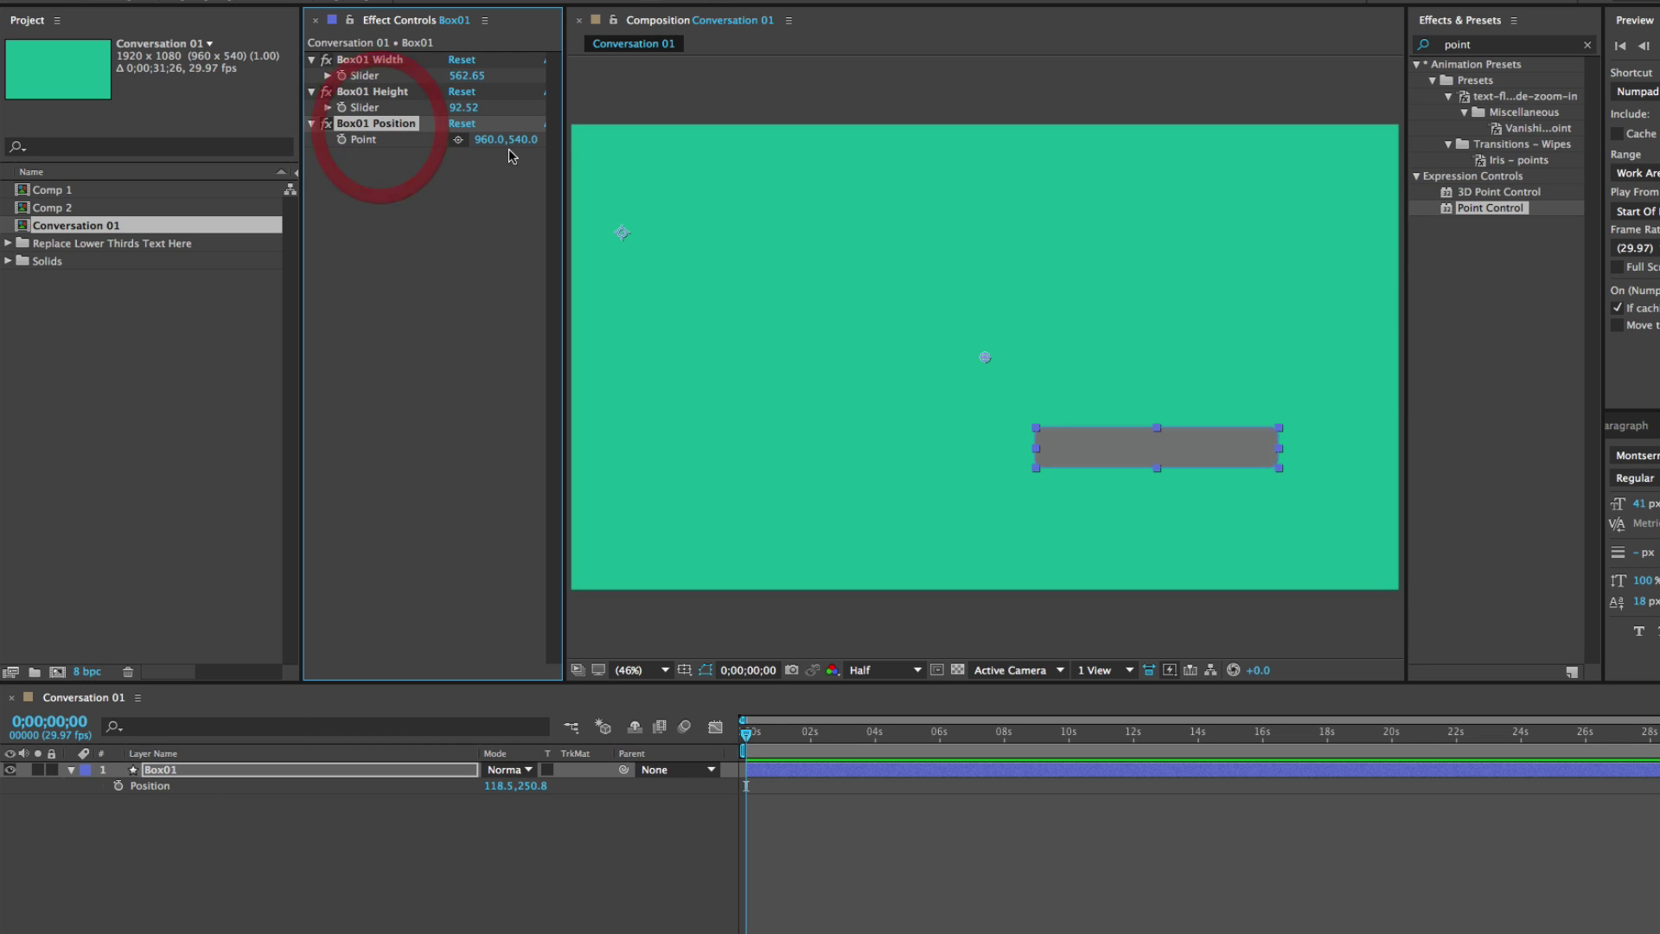
pyautogui.moveTo(523, 141); pyautogui.dragTo(348, 152)
pyautogui.press('space')
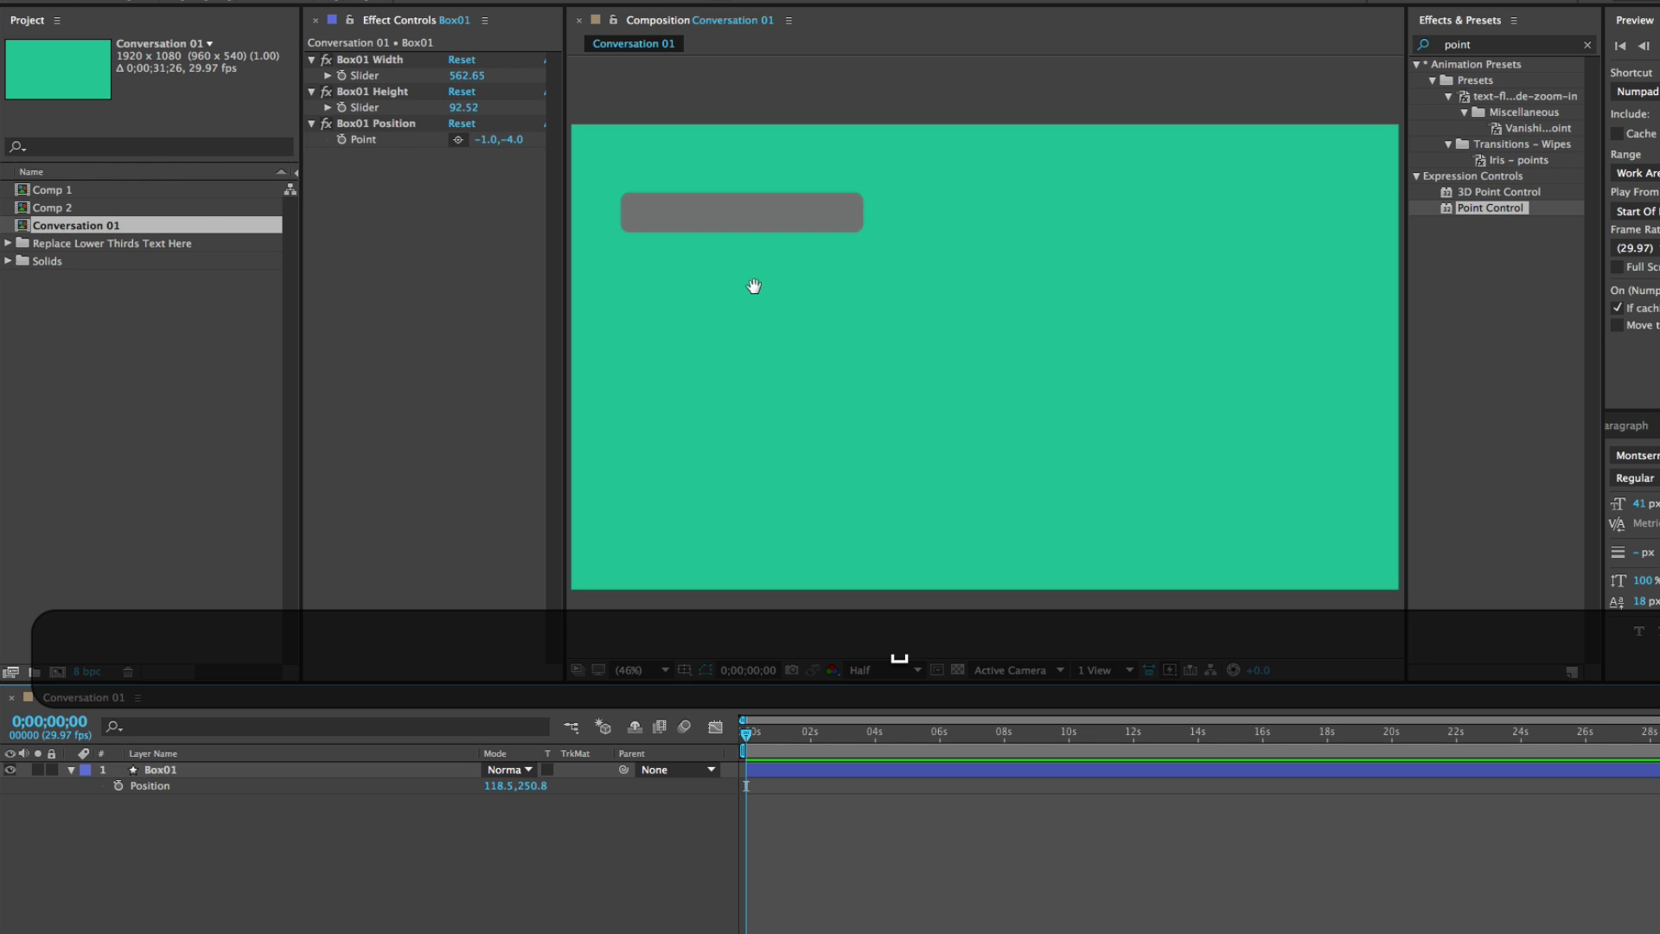
pyautogui.moveTo(749, 282)
pyautogui.mouseDown()
pyautogui.moveTo(775, 327)
pyautogui.moveTo(745, 310)
pyautogui.mouseUp()
# Step: Change the Box01 shape's fill color to light grey F2F2F2
pyautogui.click(731, 244)
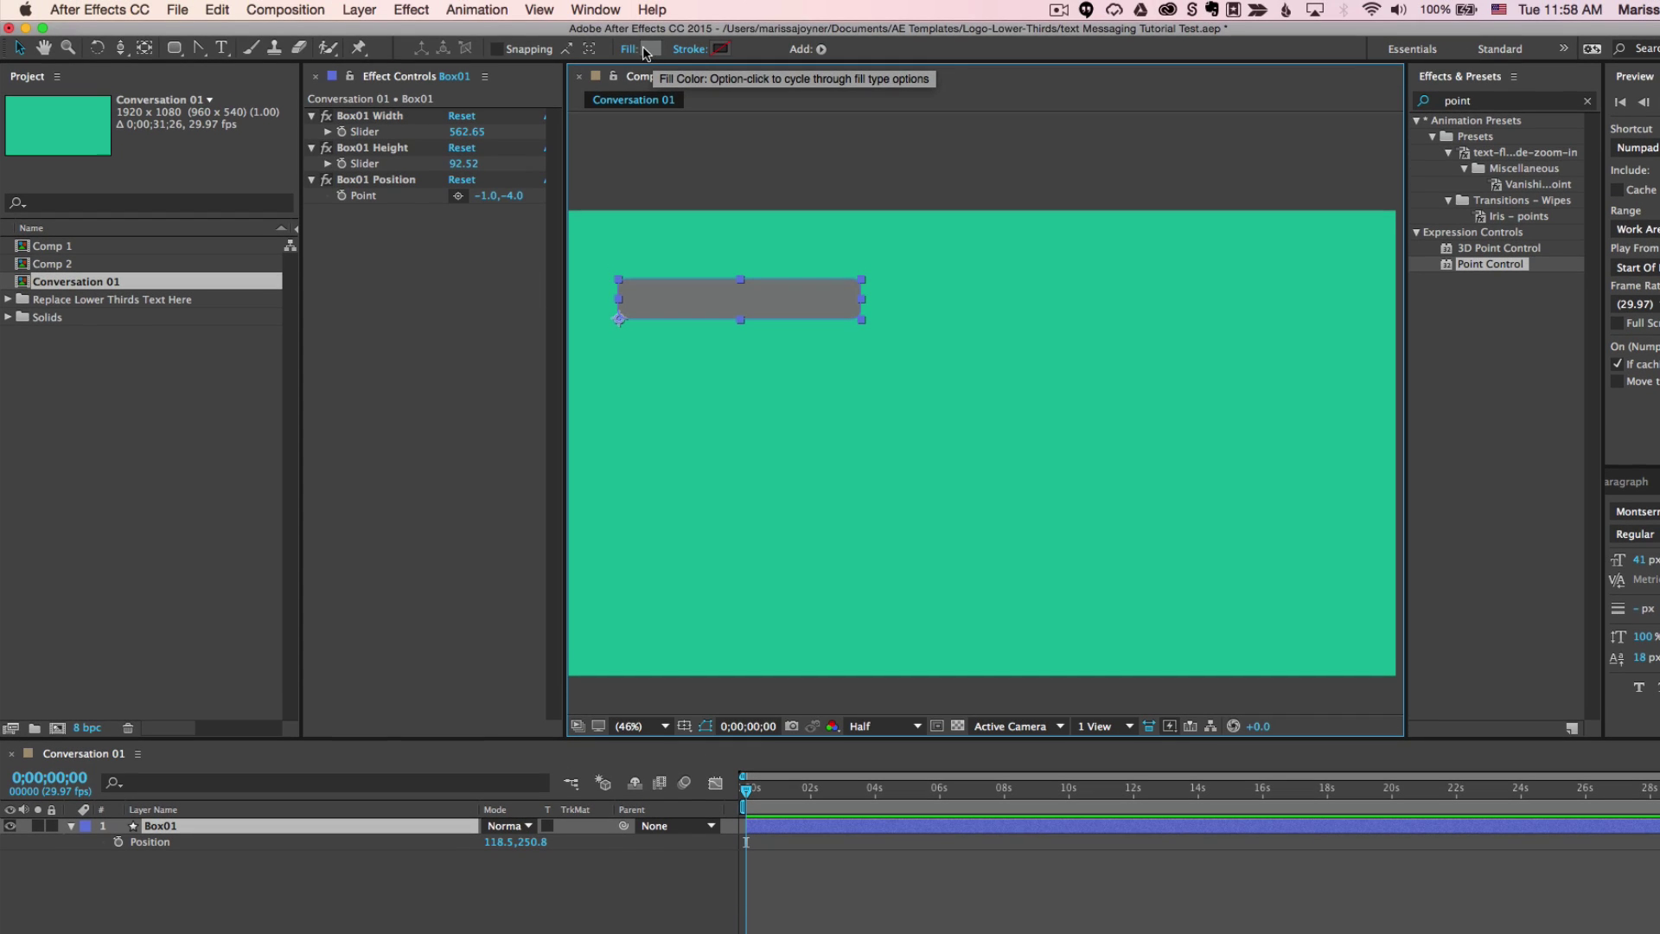
pyautogui.click(651, 53)
pyautogui.click(510, 550)
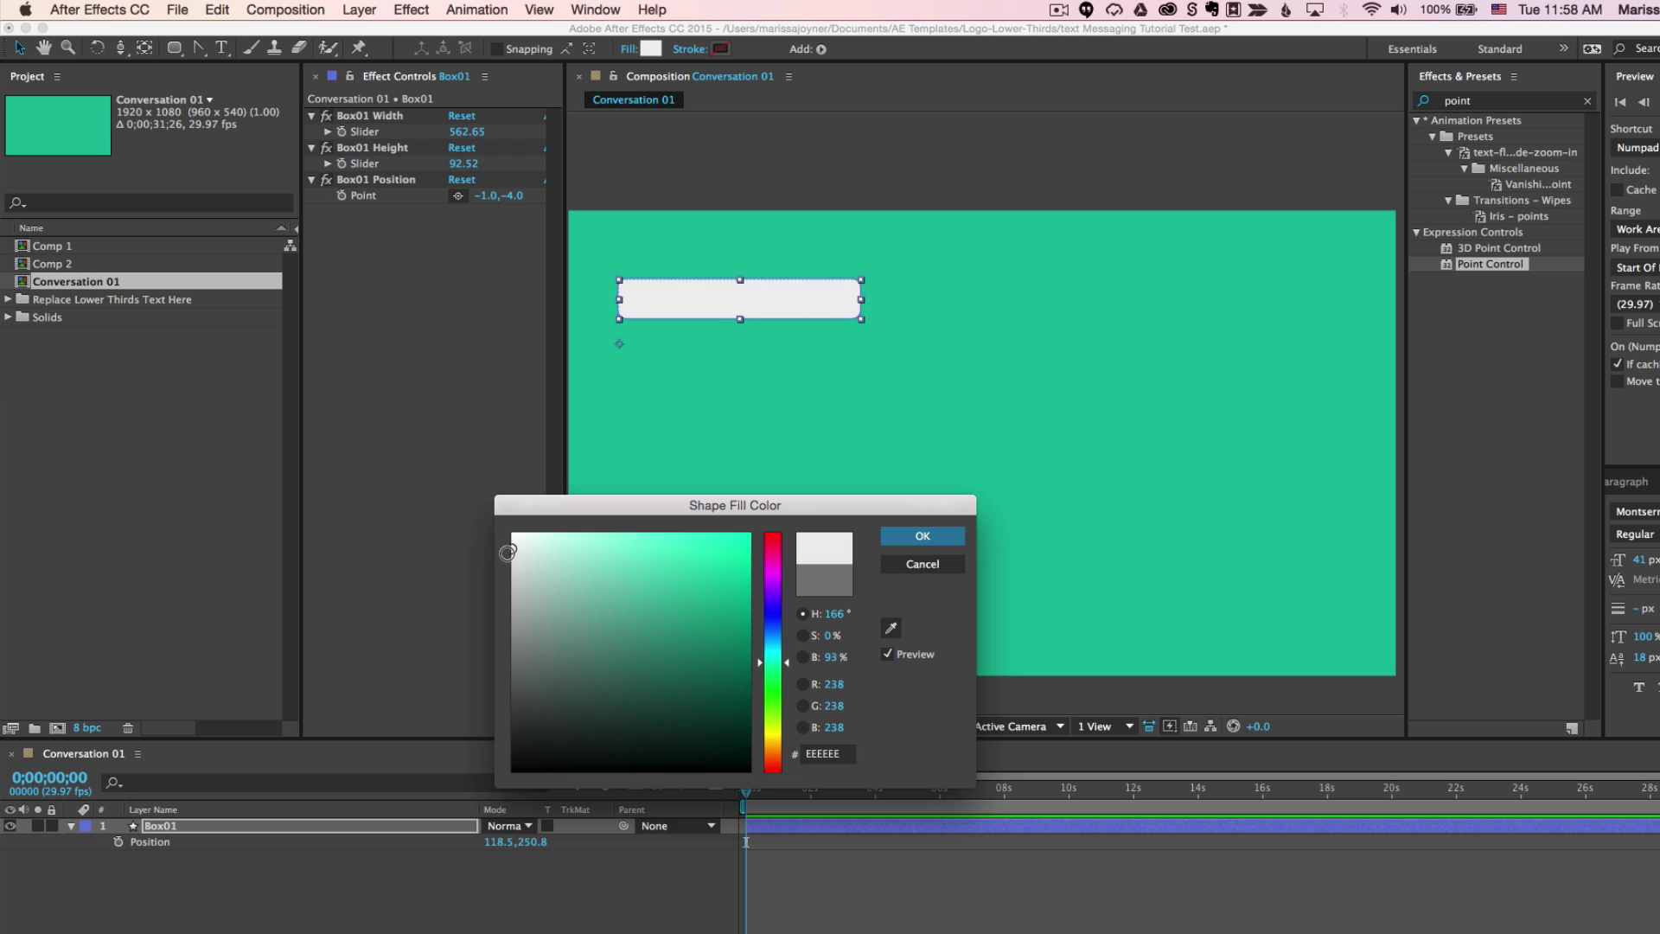
pyautogui.click(512, 547)
pyautogui.click(917, 539)
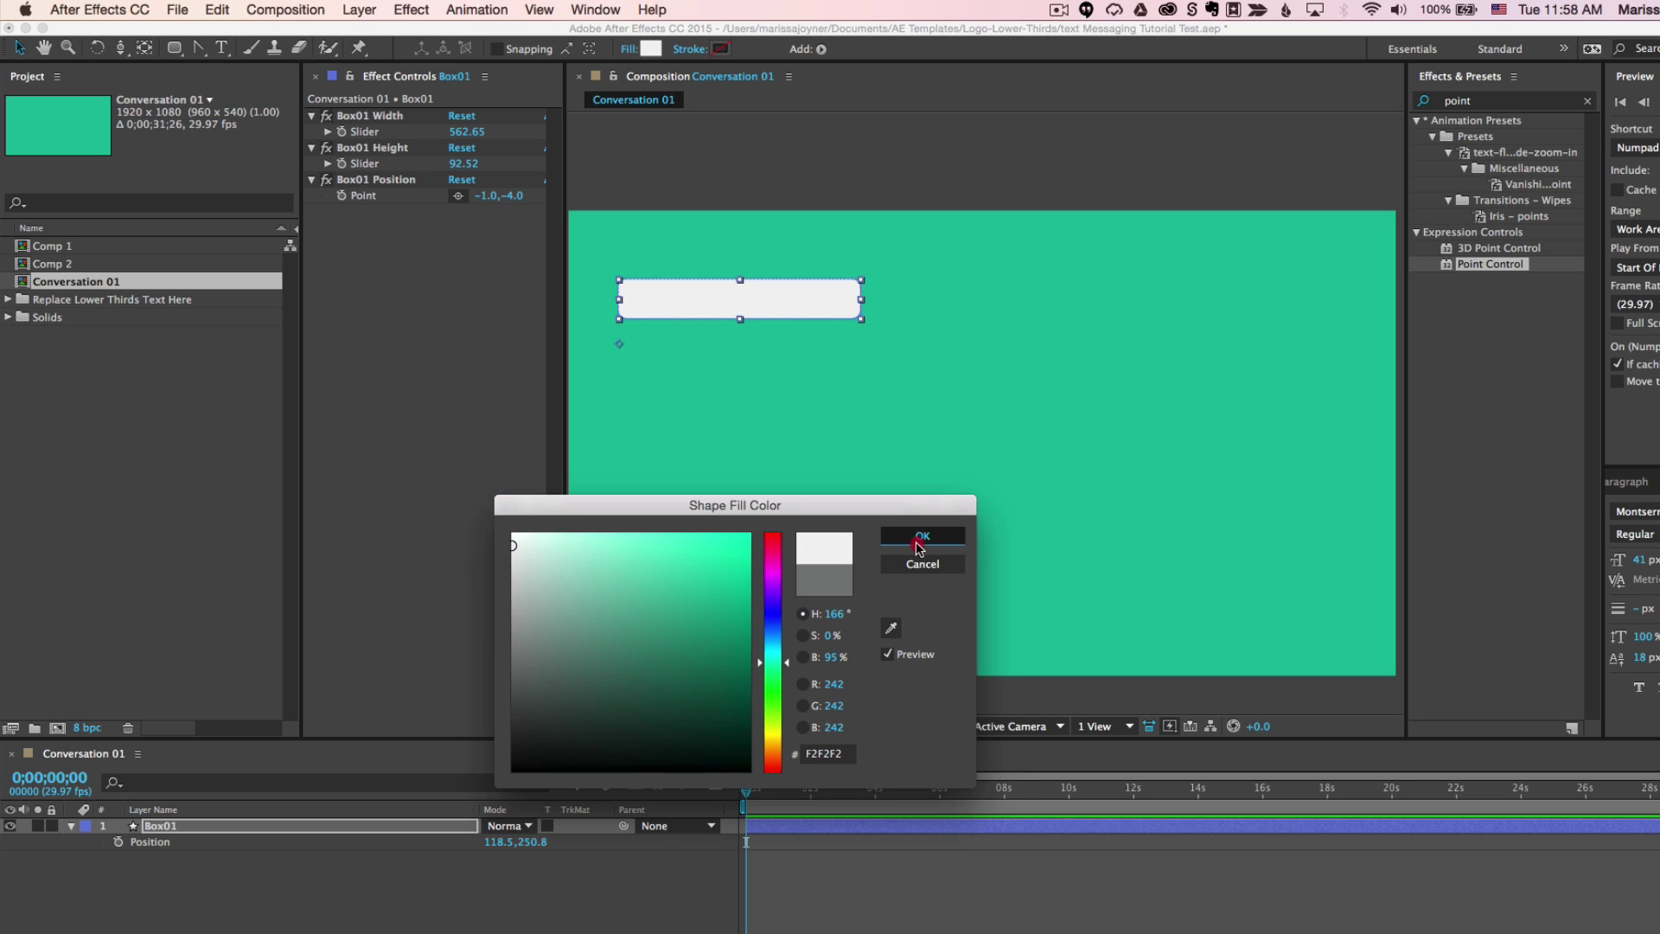
# Step: Draw a small curved speech tail on Box01's bottom-left corner with the Pen tool and adjust its points to blend into the box
pyautogui.press('z')
pyautogui.click(712, 318)
pyautogui.click(926, 401)
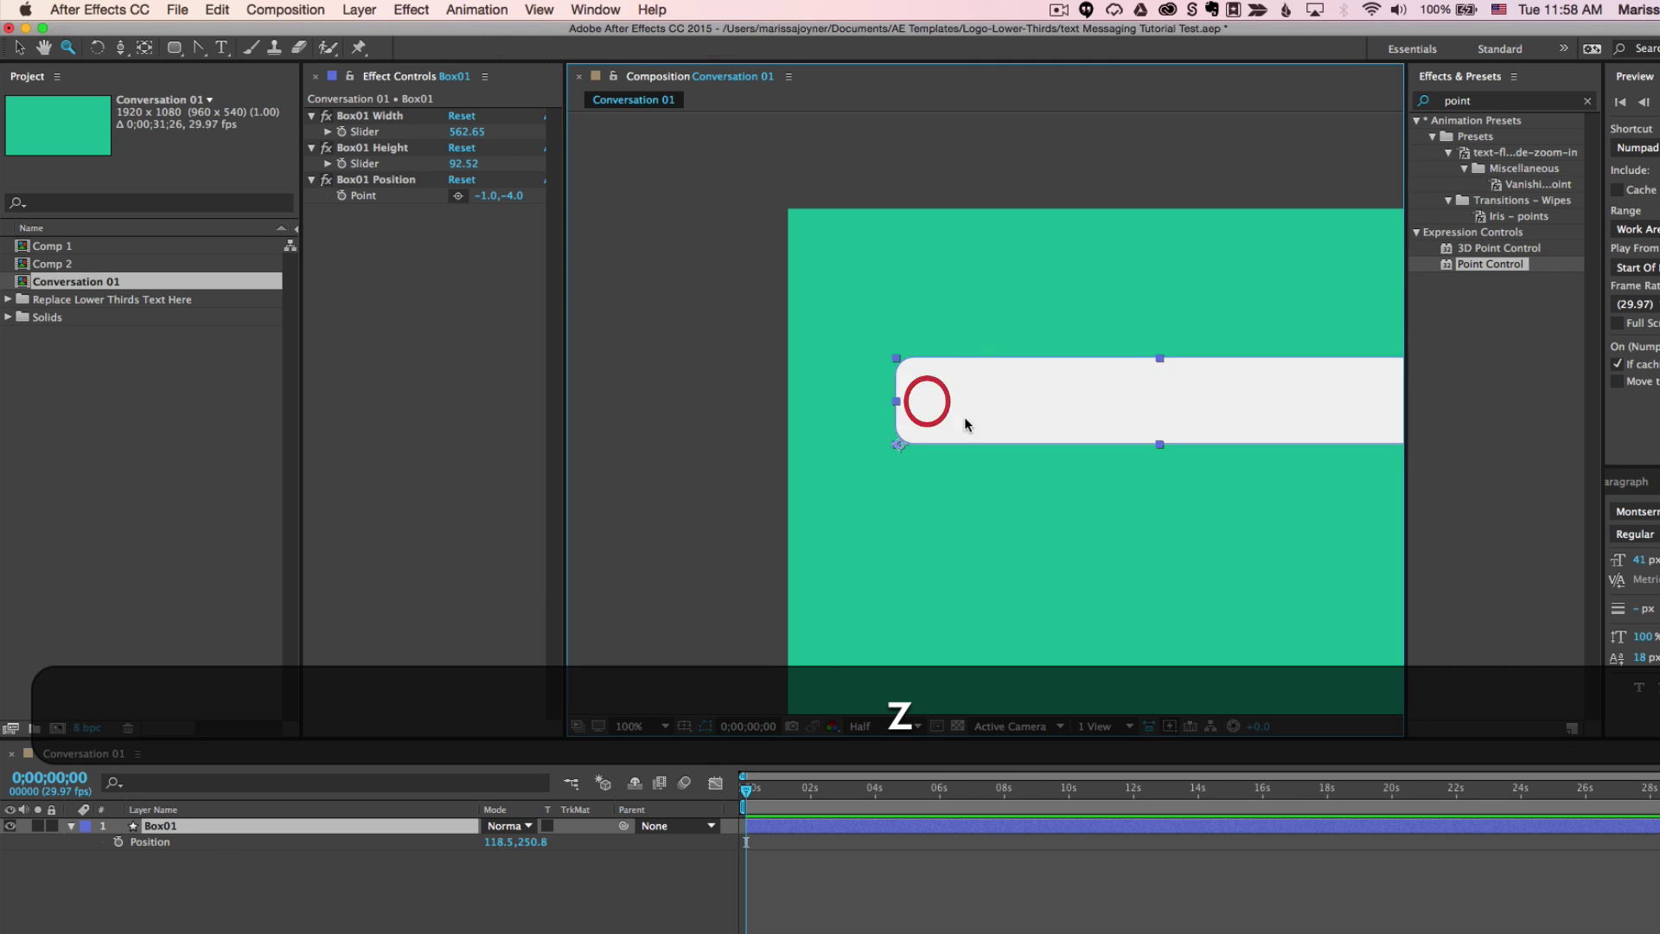
pyautogui.moveTo(965, 423); pyautogui.dragTo(766, 339)
pyautogui.press('v')
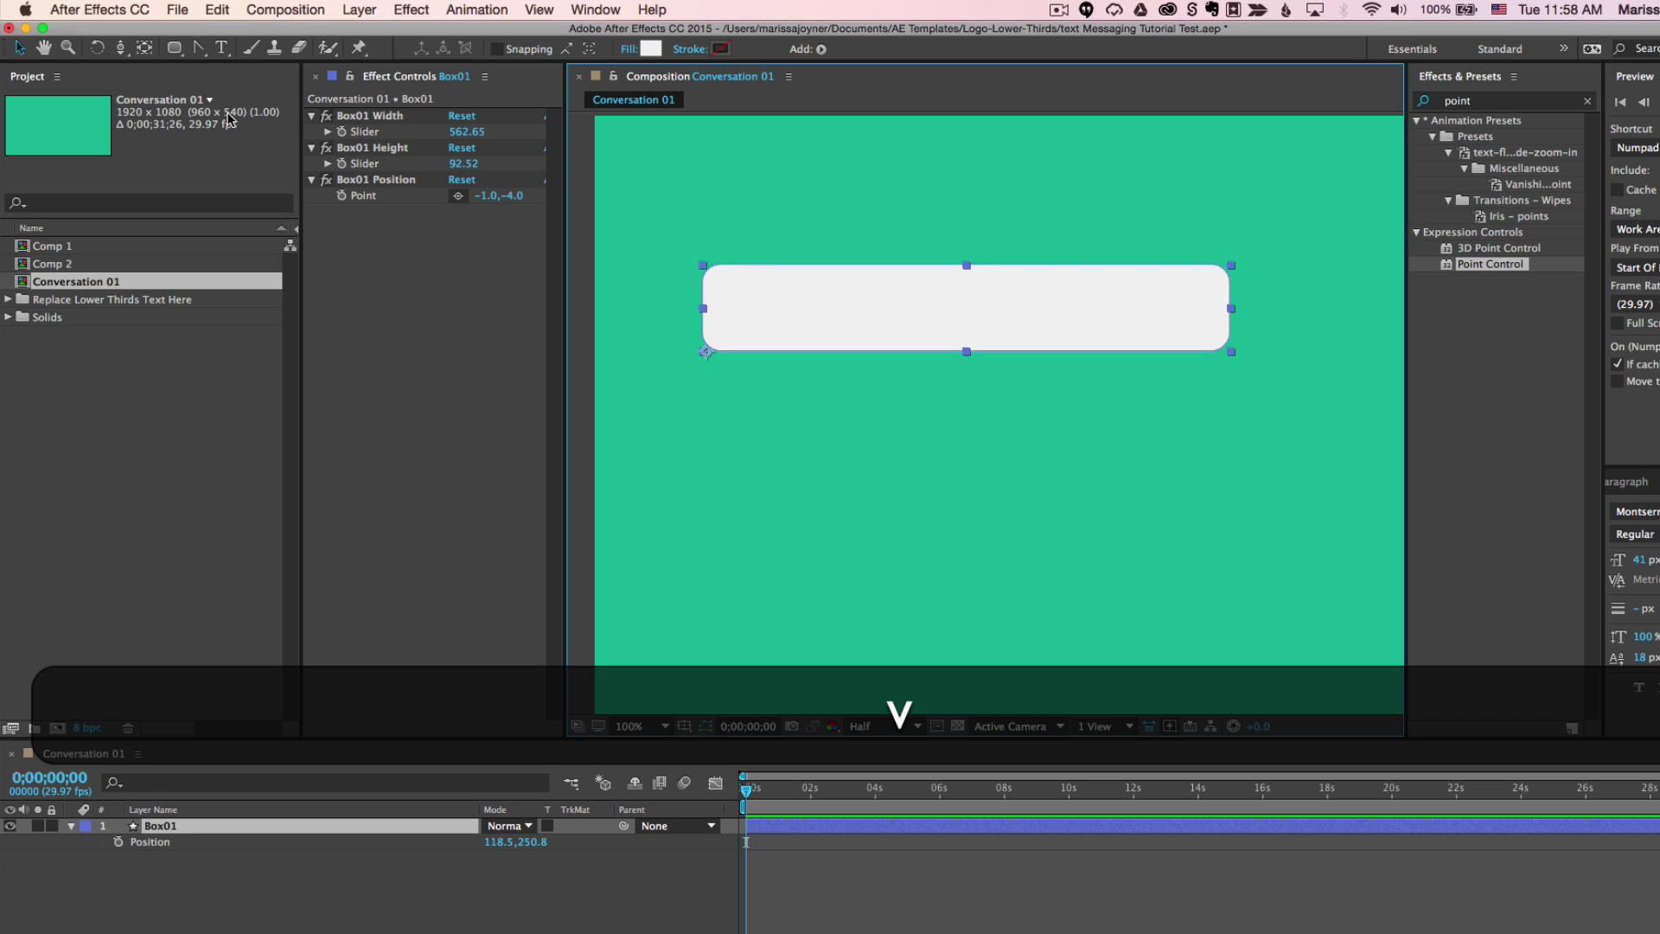
pyautogui.click(199, 49)
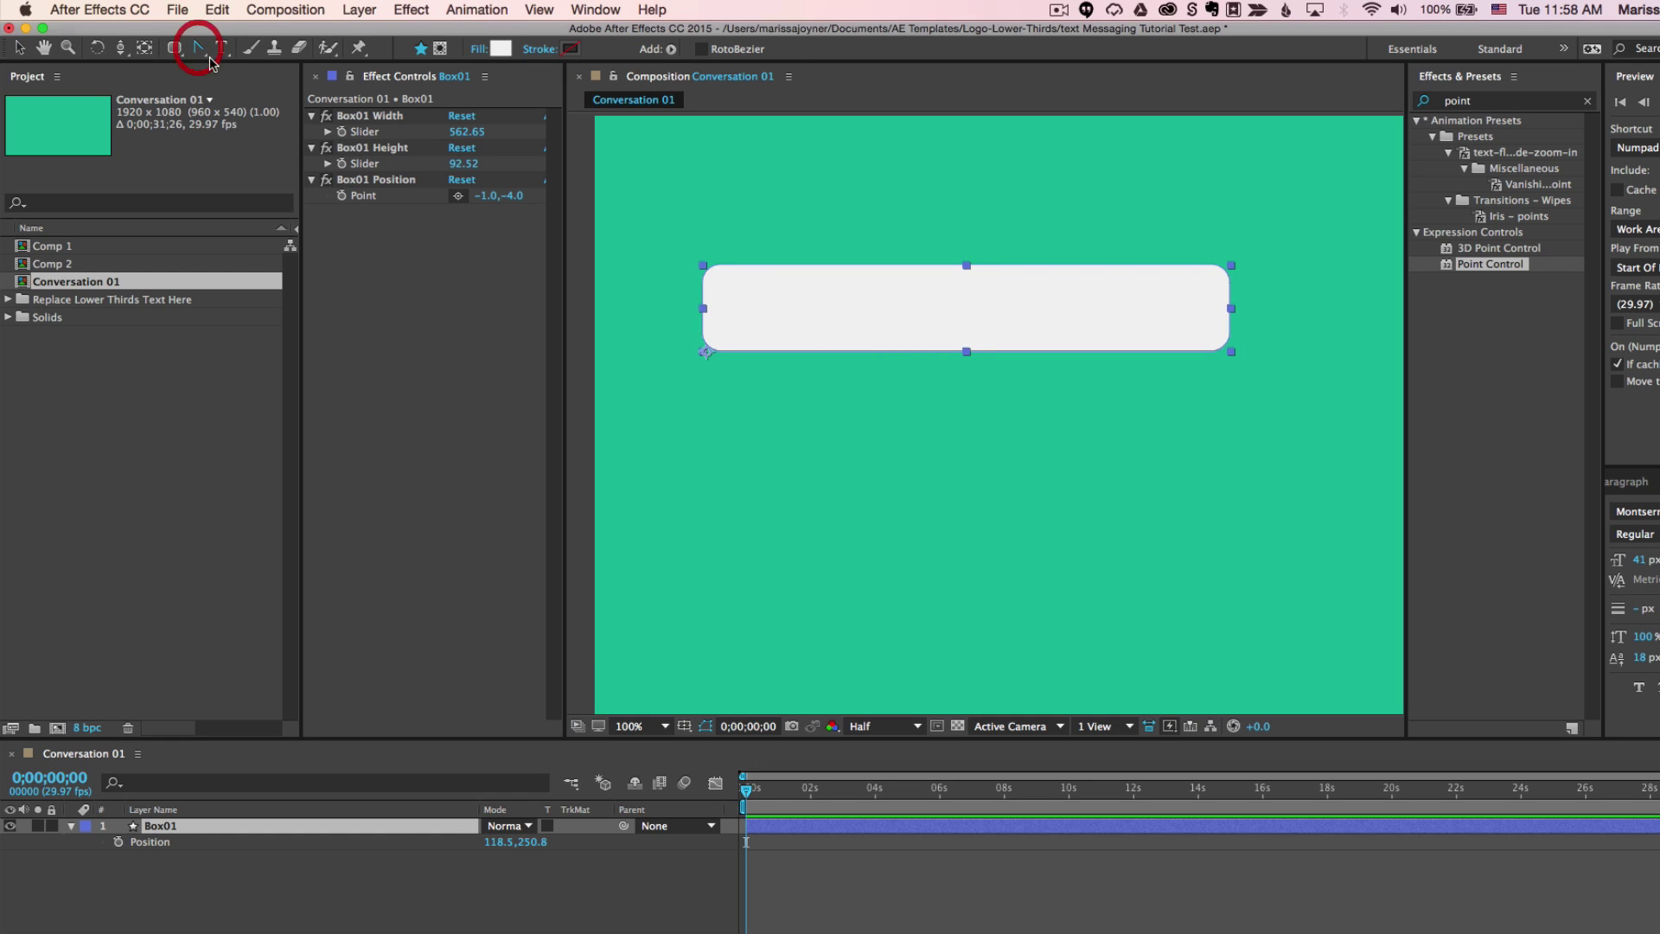
pyautogui.click(729, 341)
pyautogui.click(665, 372)
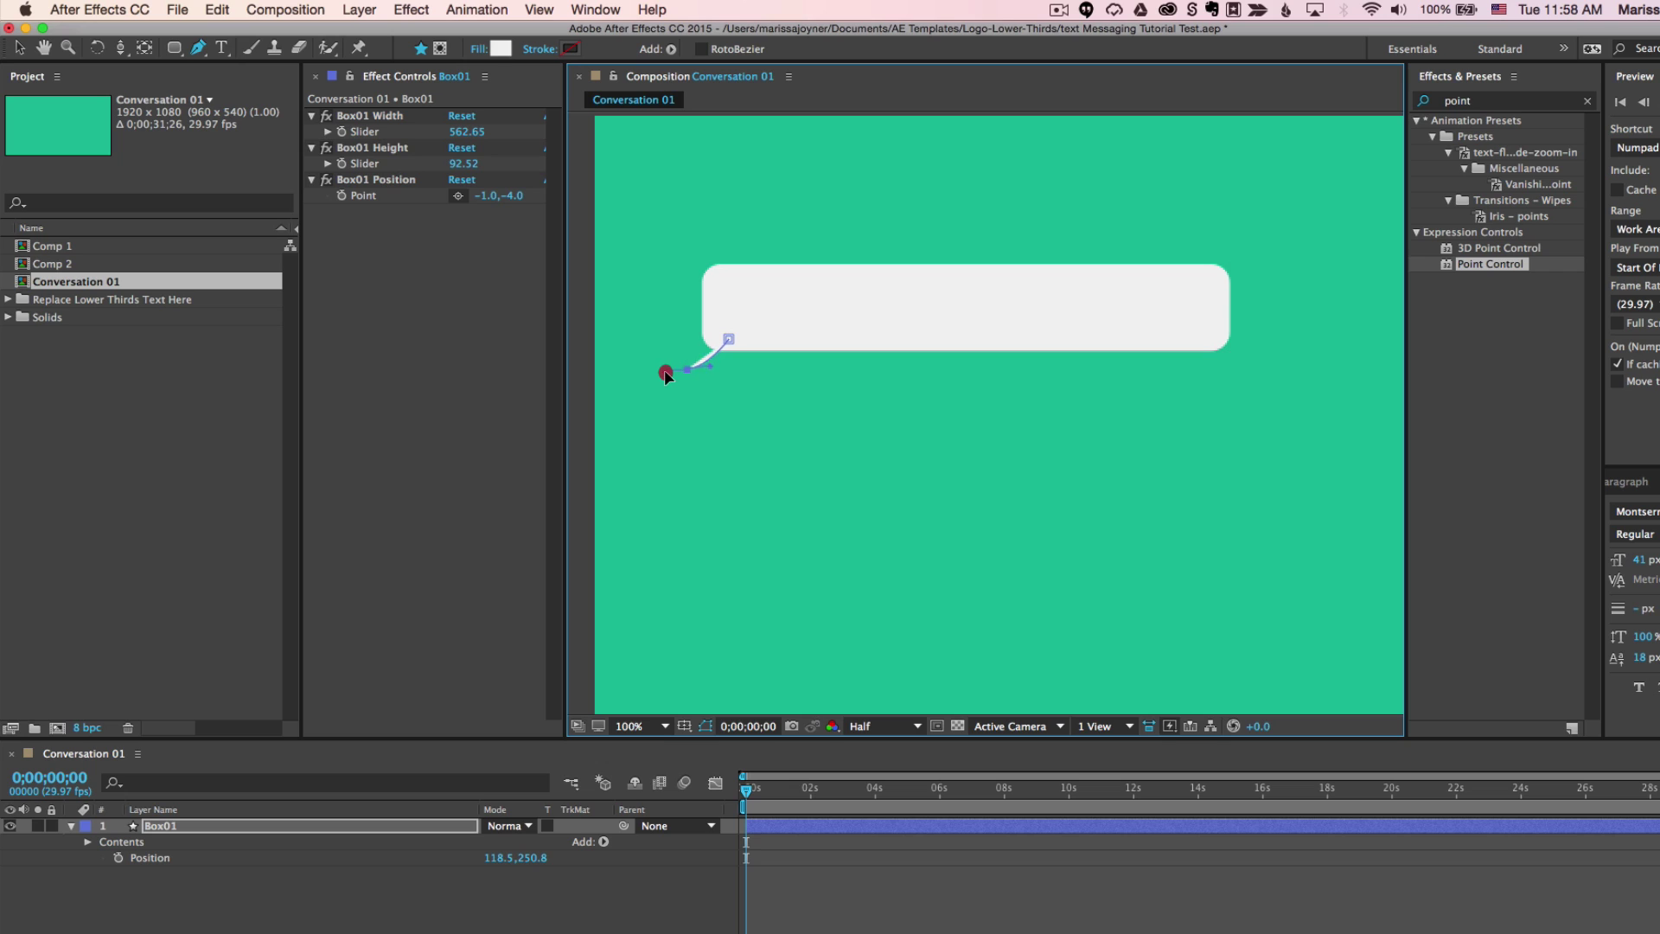
pyautogui.click(651, 370)
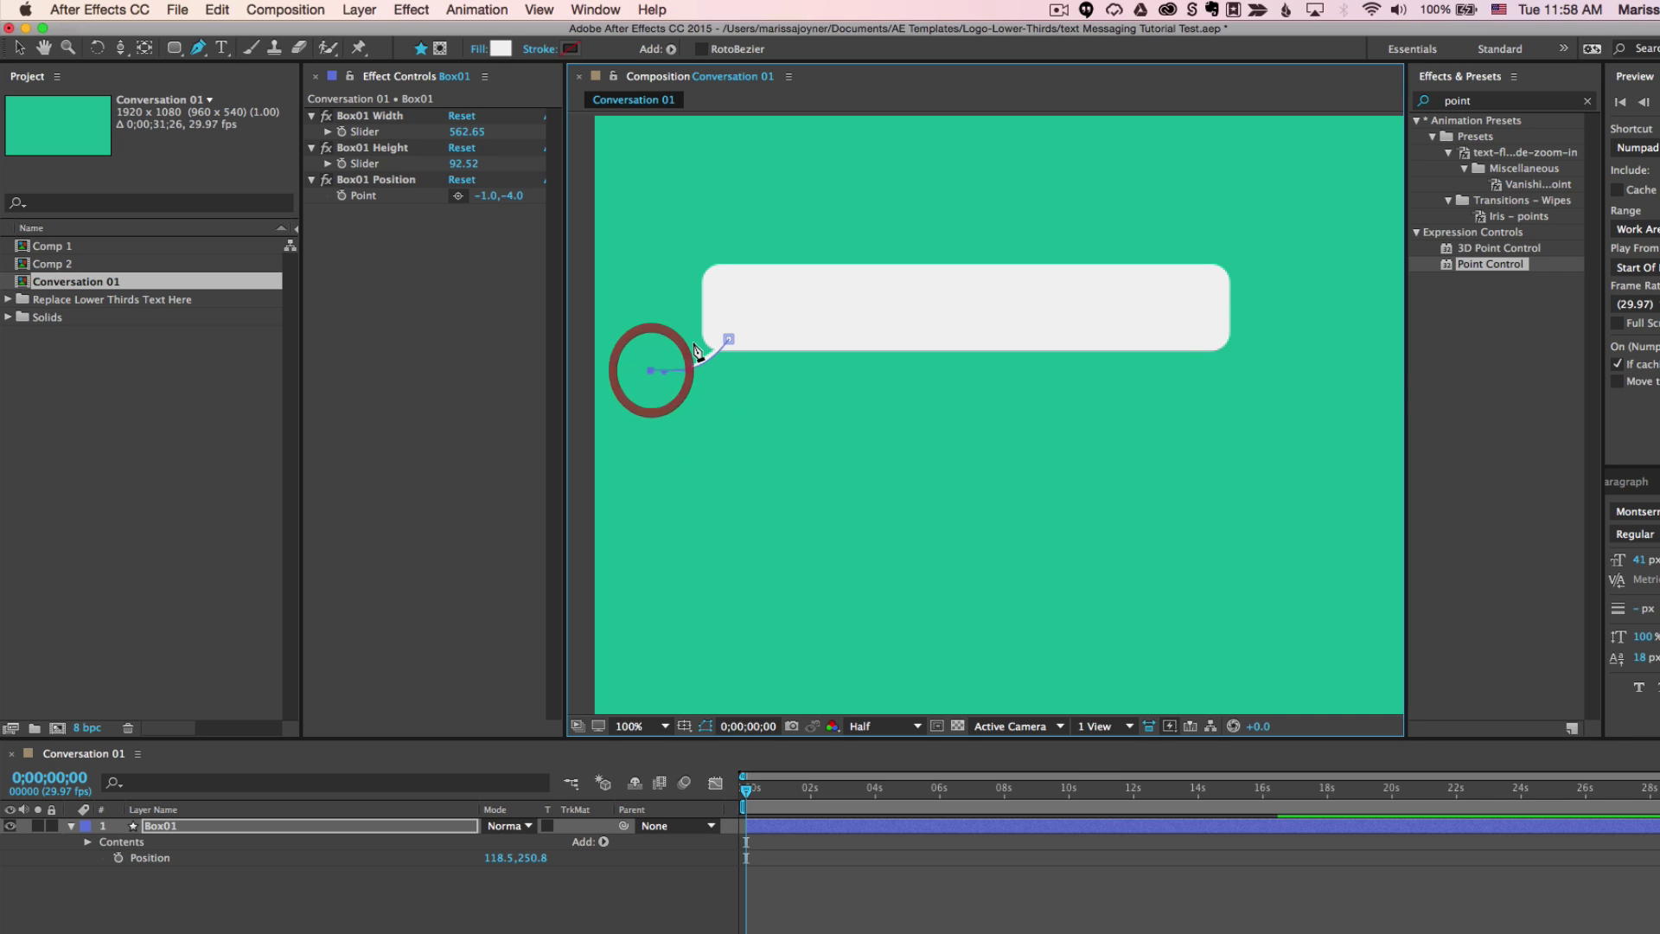
pyautogui.click(692, 341)
pyautogui.click(705, 319)
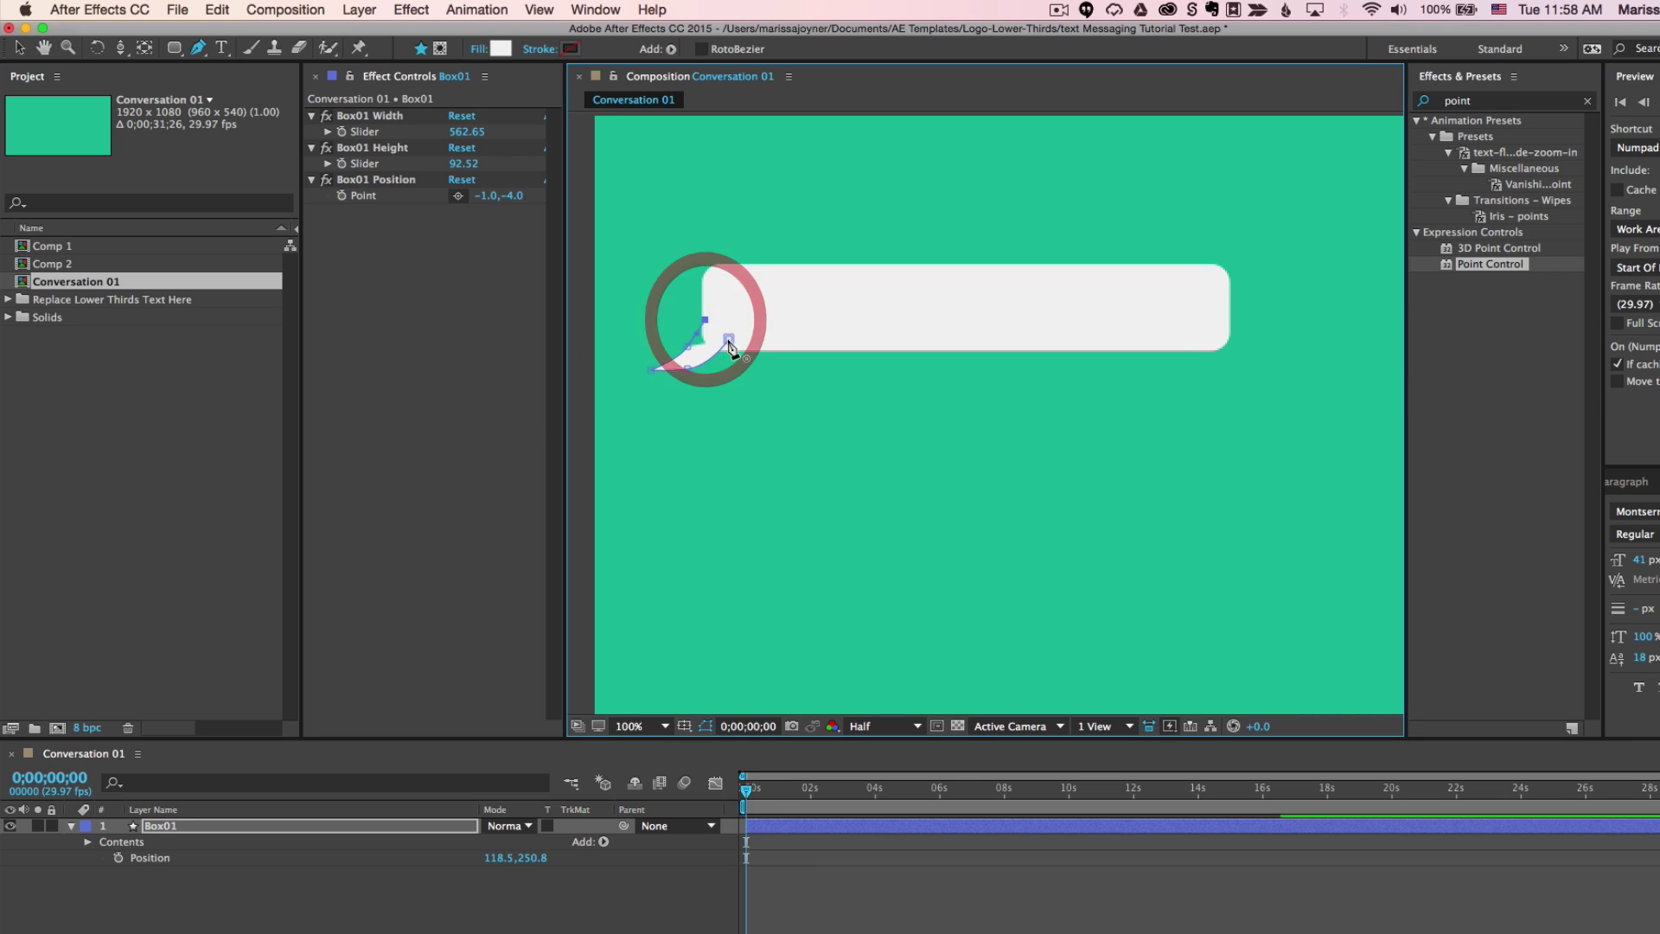
pyautogui.click(728, 338)
pyautogui.press('v')
pyautogui.moveTo(688, 346)
pyautogui.mouseDown()
pyautogui.moveTo(694, 364)
pyautogui.moveTo(668, 365)
pyautogui.moveTo(725, 355)
pyautogui.moveTo(707, 363)
pyautogui.moveTo(702, 325)
pyautogui.mouseUp()
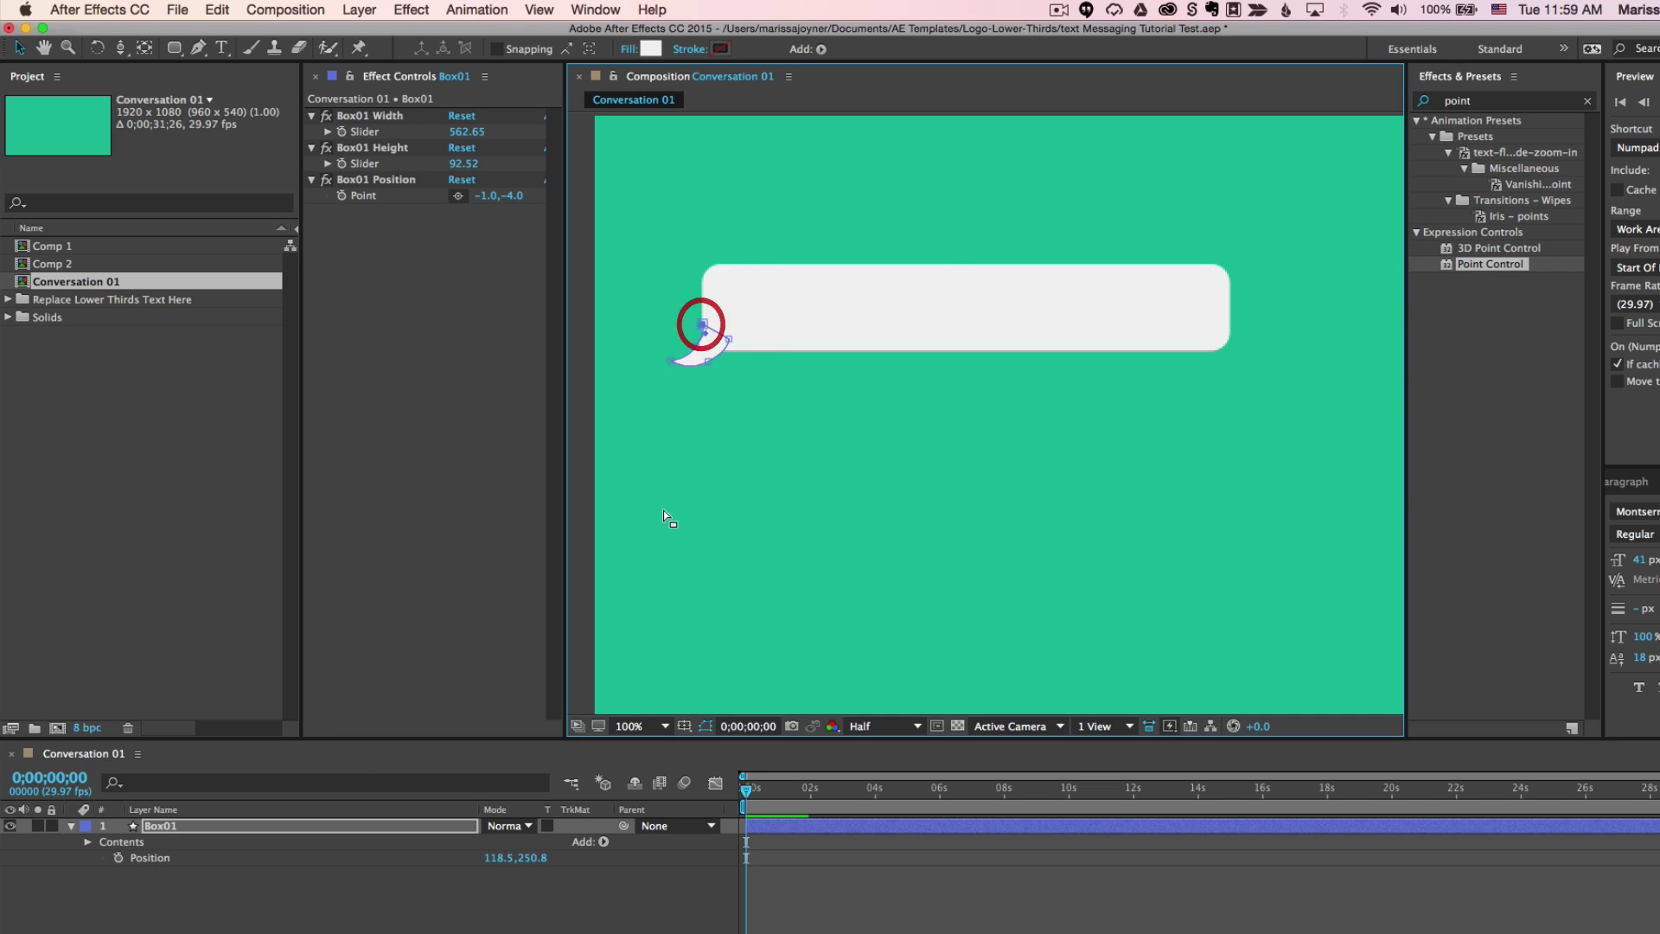
# Step: Set Box01 Height to 194.52 and the Box01 Position point to -1.0, -48.0 to realign the taller box with its tail
pyautogui.click(931, 317)
pyautogui.press('z')
pyautogui.keyDown('alt'); pyautogui.click(847, 431); pyautogui.keyUp('alt')
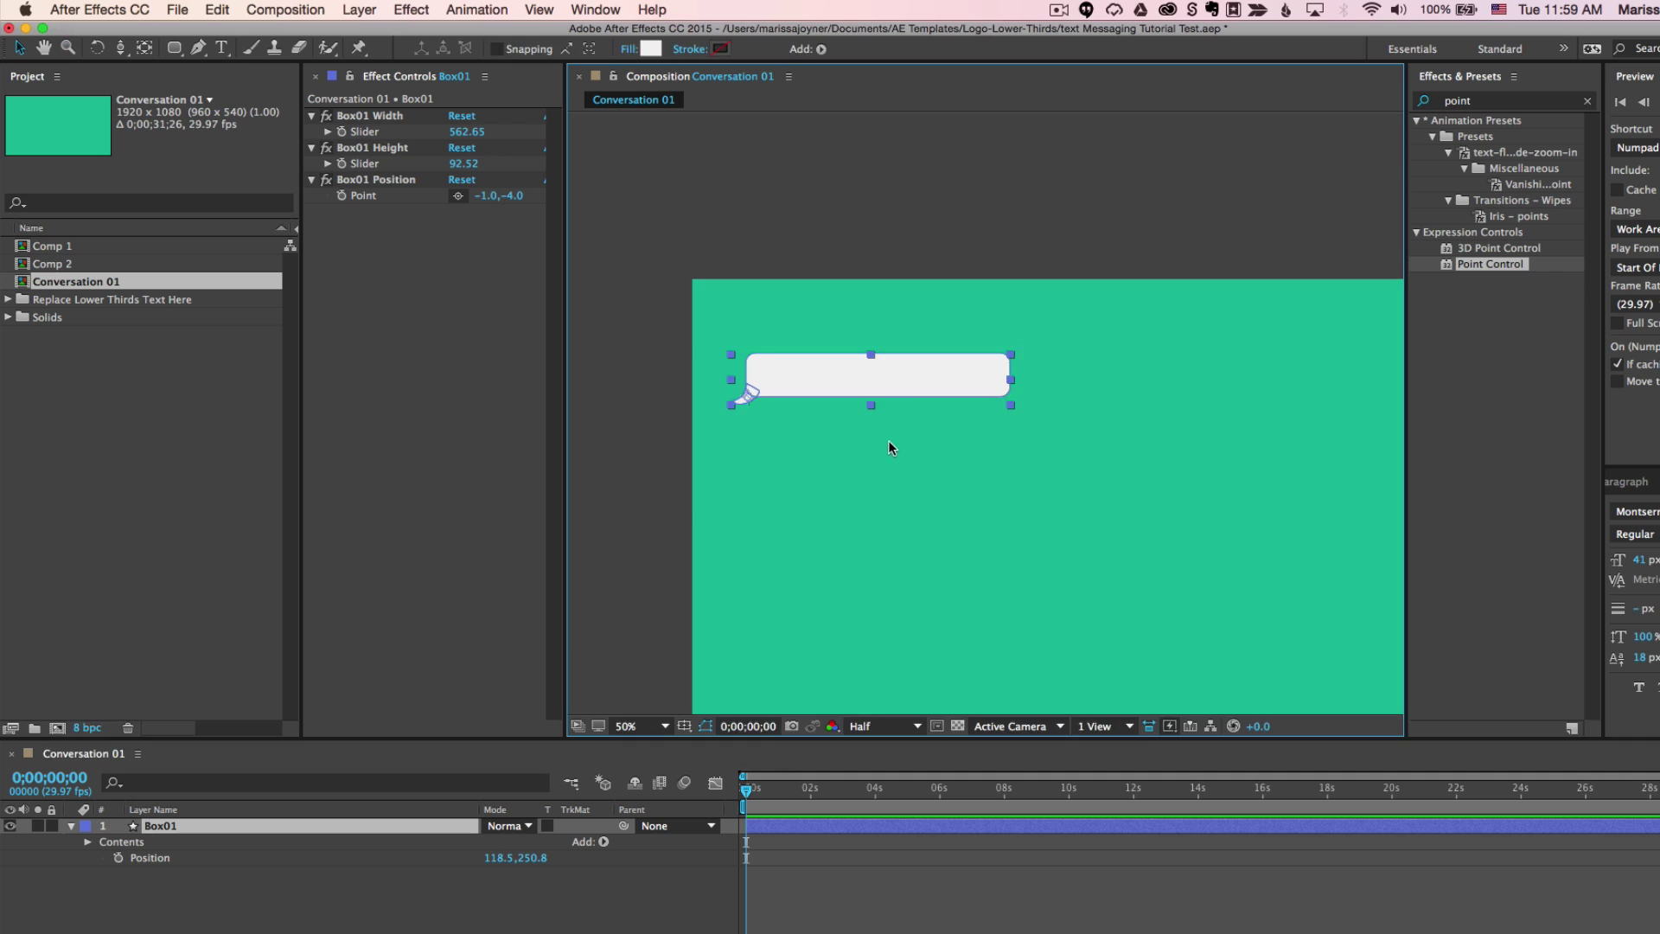
pyautogui.press('space')
pyautogui.moveTo(888, 444); pyautogui.dragTo(803, 420)
pyautogui.click(358, 267)
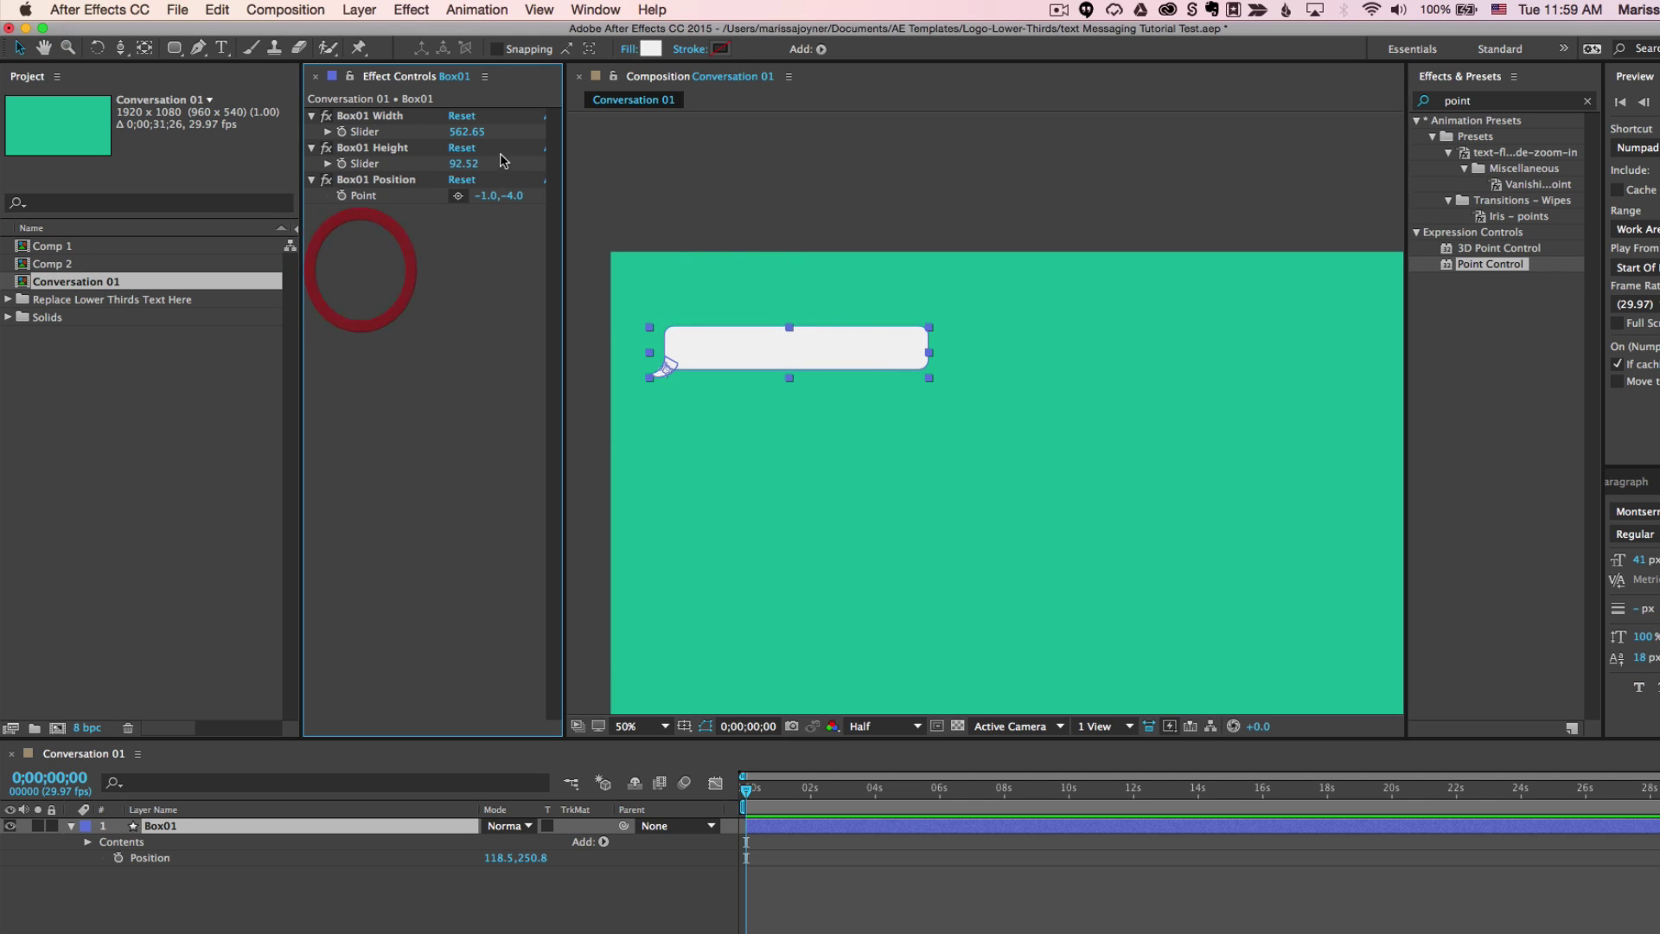
pyautogui.moveTo(461, 164); pyautogui.dragTo(475, 200)
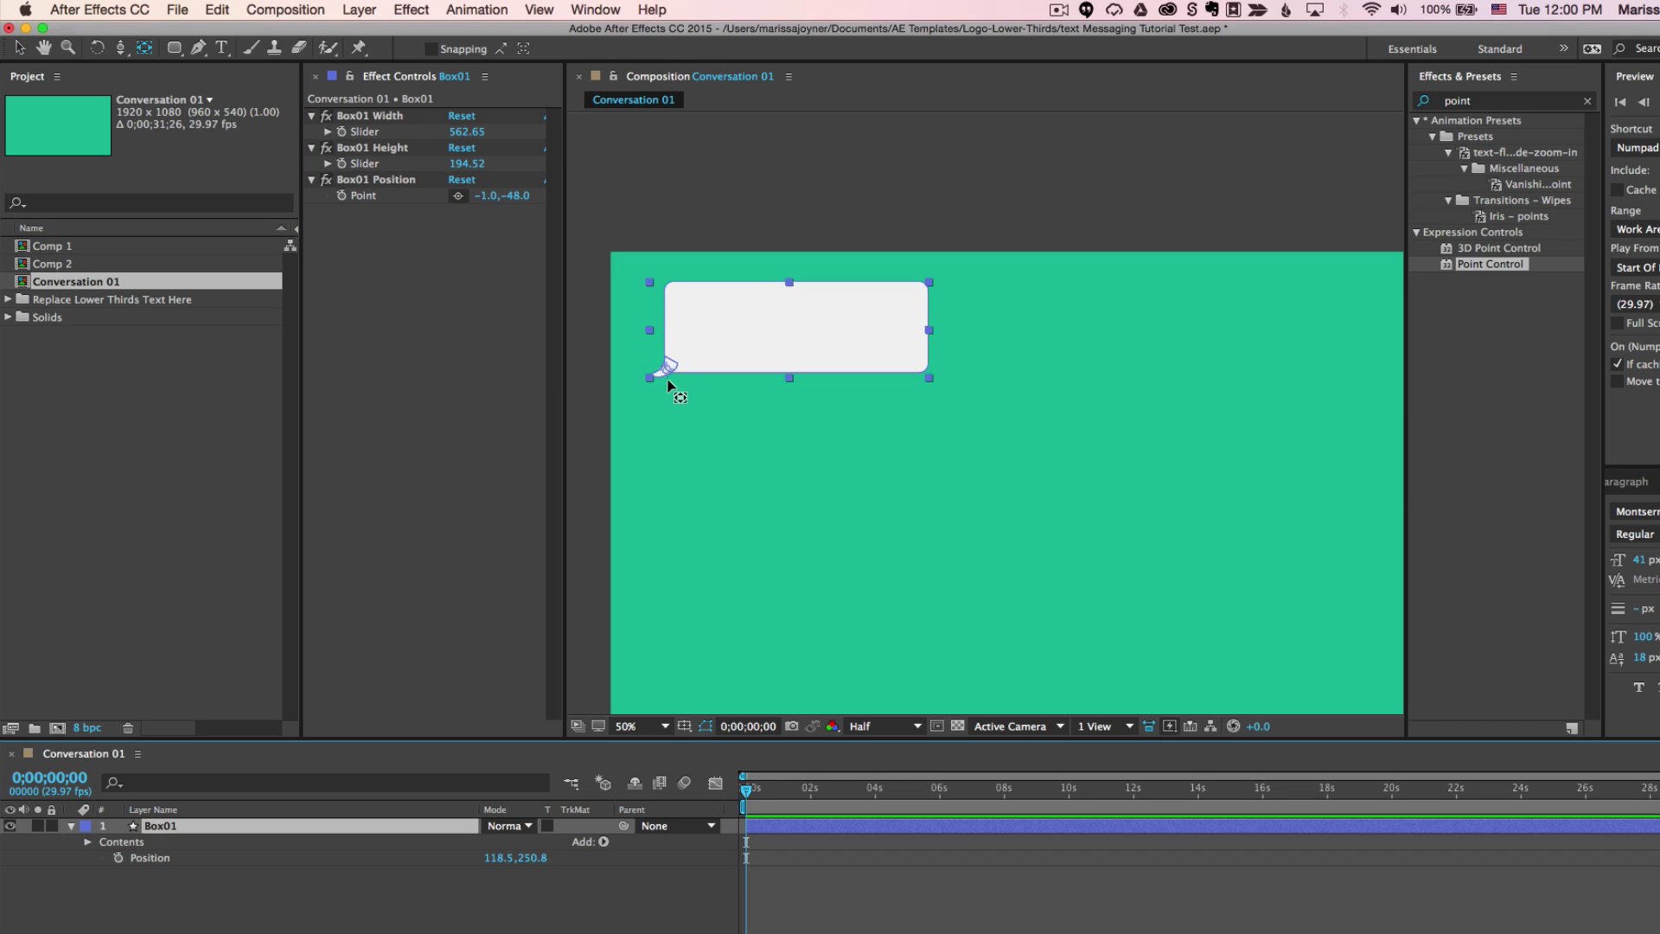
# Step: Move Box01's anchor point precisely onto the tip of the speech tail
pyautogui.moveTo(670, 366); pyautogui.dragTo(650, 375)
pyautogui.press('z')
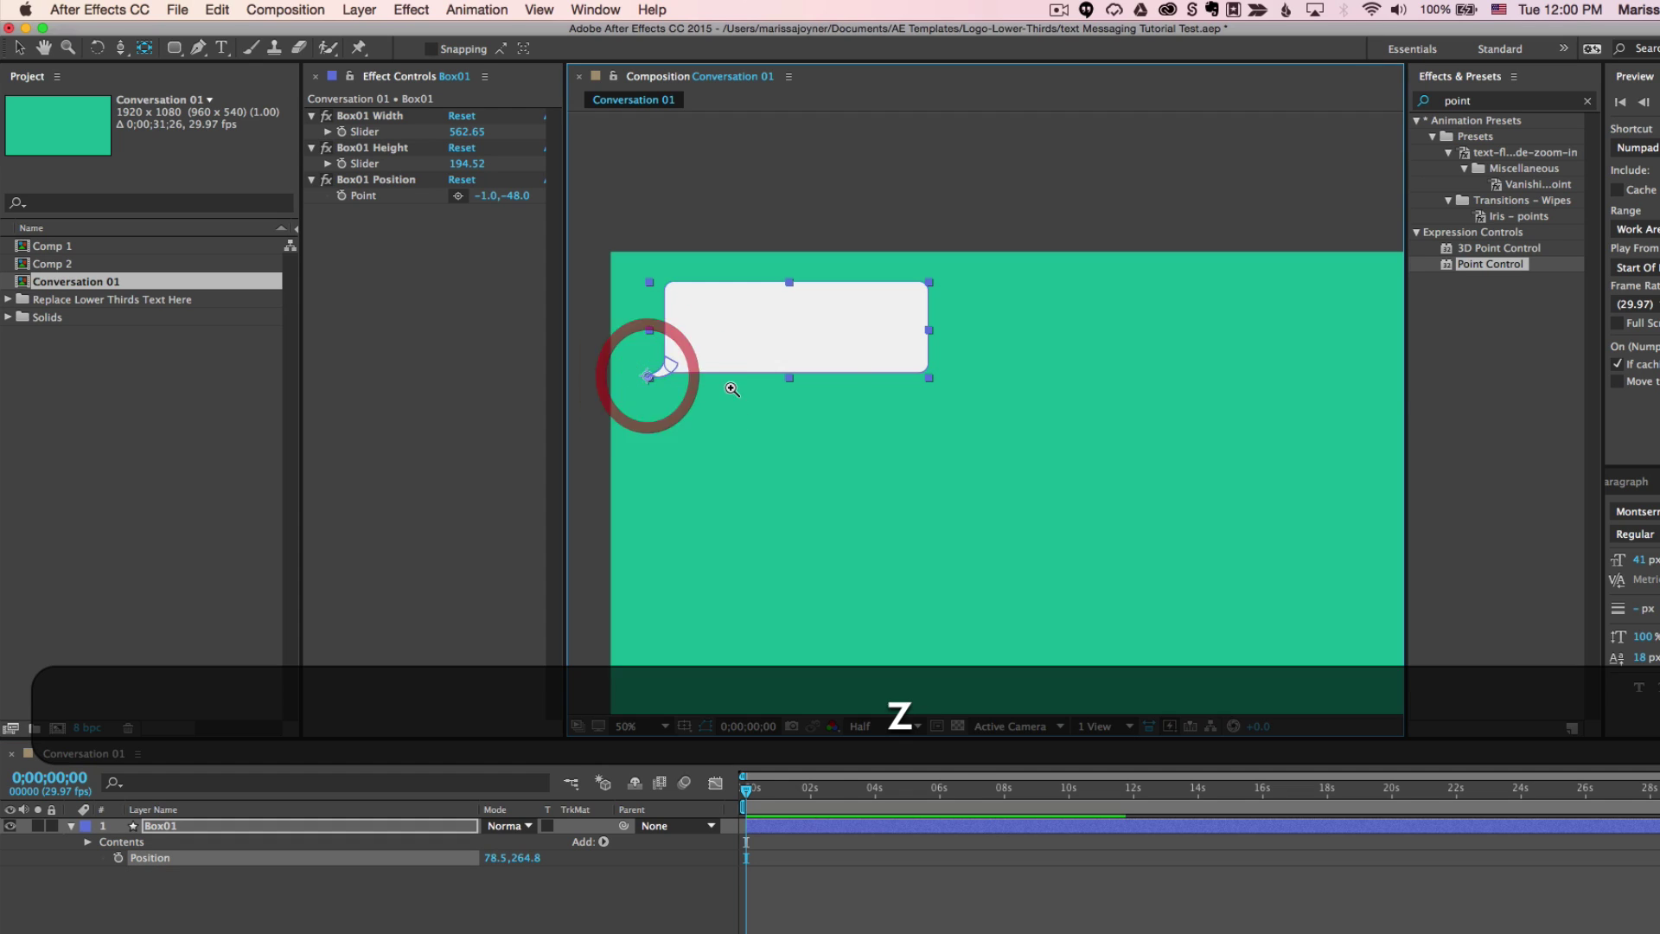
pyautogui.click(733, 390)
pyautogui.click(948, 376)
pyautogui.press('space')
pyautogui.moveTo(866, 350); pyautogui.dragTo(844, 388)
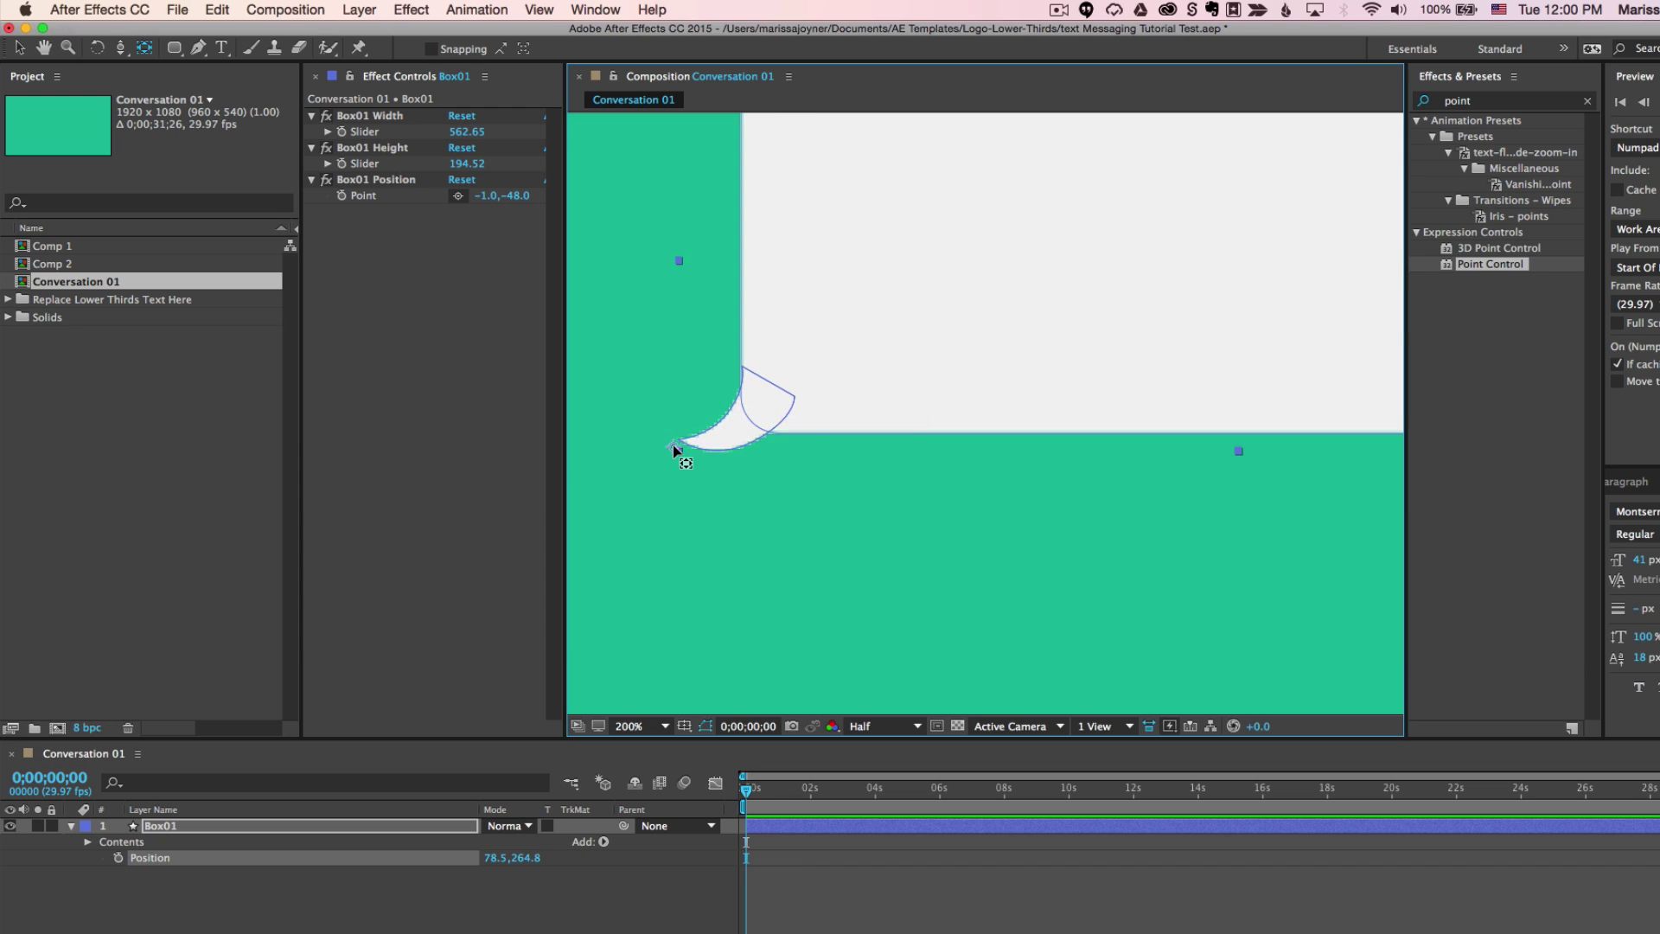
pyautogui.moveTo(677, 446); pyautogui.dragTo(682, 442)
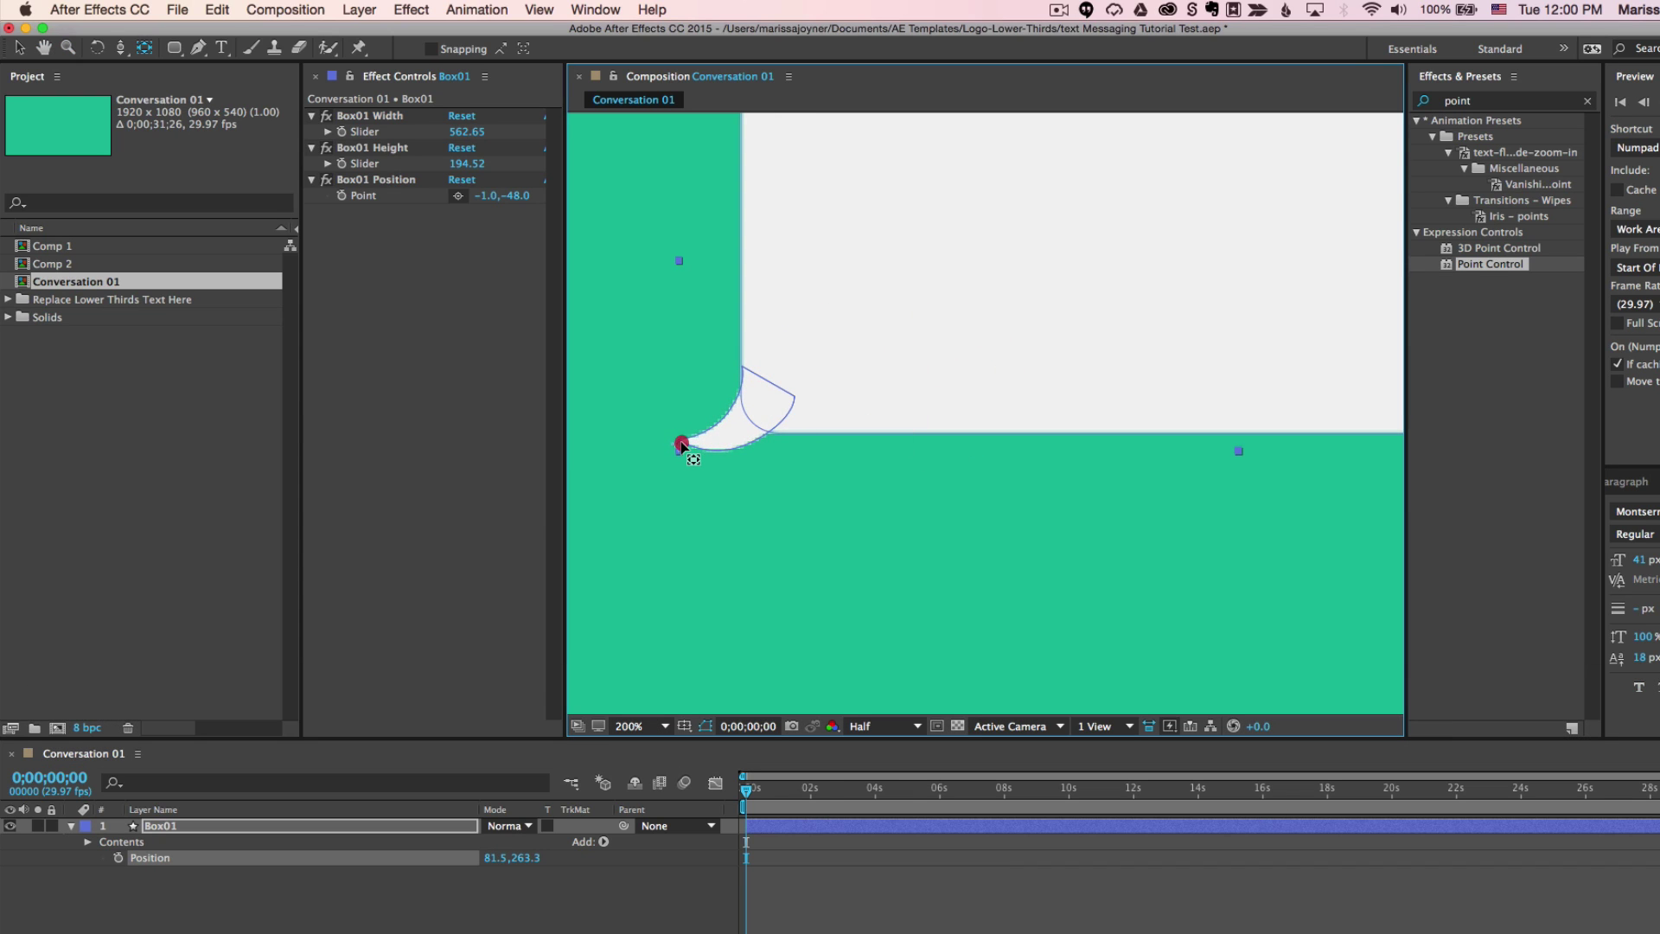
# Step: Add a Scale keyframe of 0% to the Box01 layer at 0;00;00;00
pyautogui.press('z')
pyautogui.keyDown('alt'); pyautogui.click(901, 508); pyautogui.keyUp('alt')
pyautogui.keyDown('alt'); pyautogui.click(901, 508); pyautogui.keyUp('alt')
pyautogui.press('space')
pyautogui.moveTo(1052, 419); pyautogui.dragTo(764, 442)
pyautogui.click(156, 826)
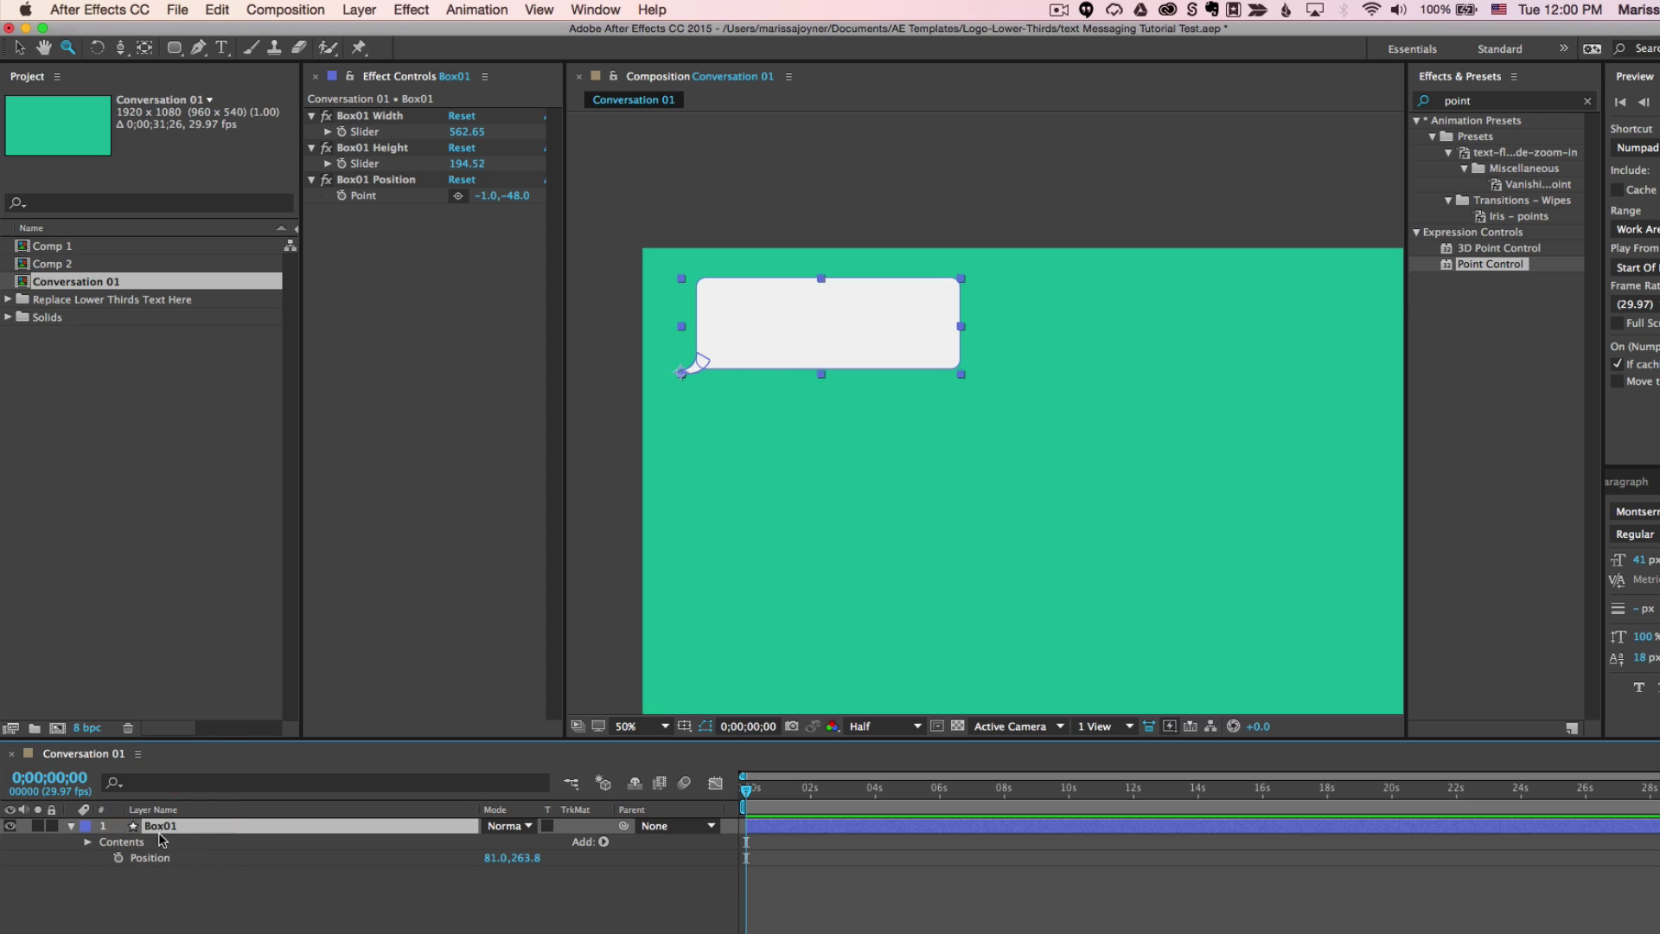
pyautogui.press('s')
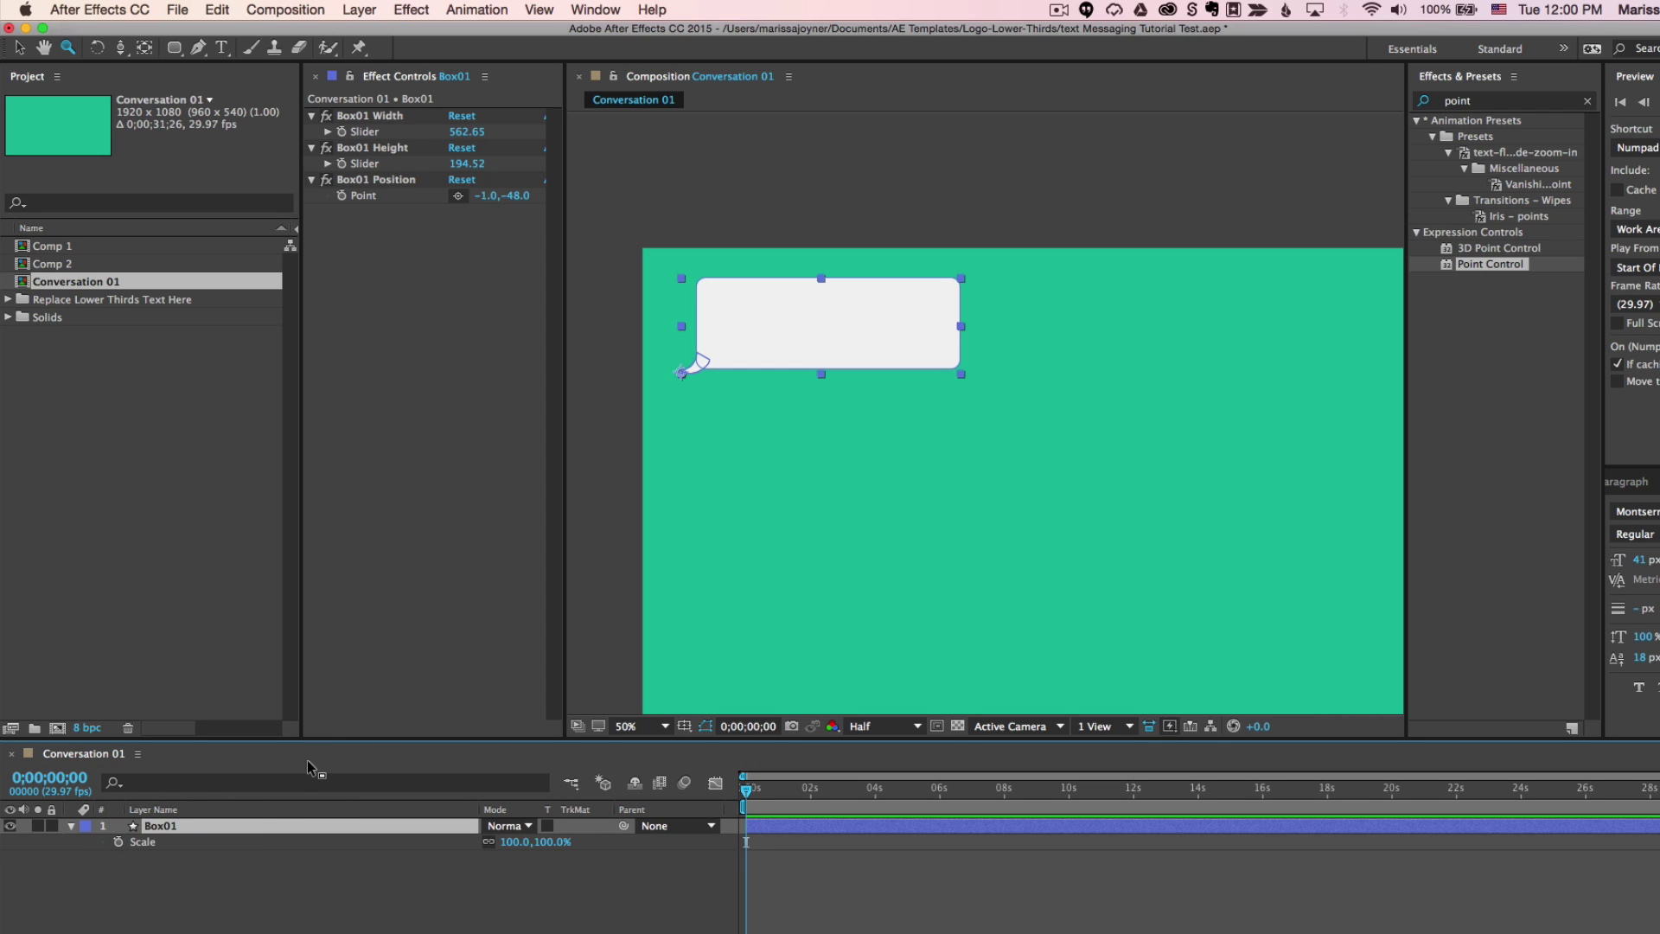
pyautogui.hotkey('alt', 's')
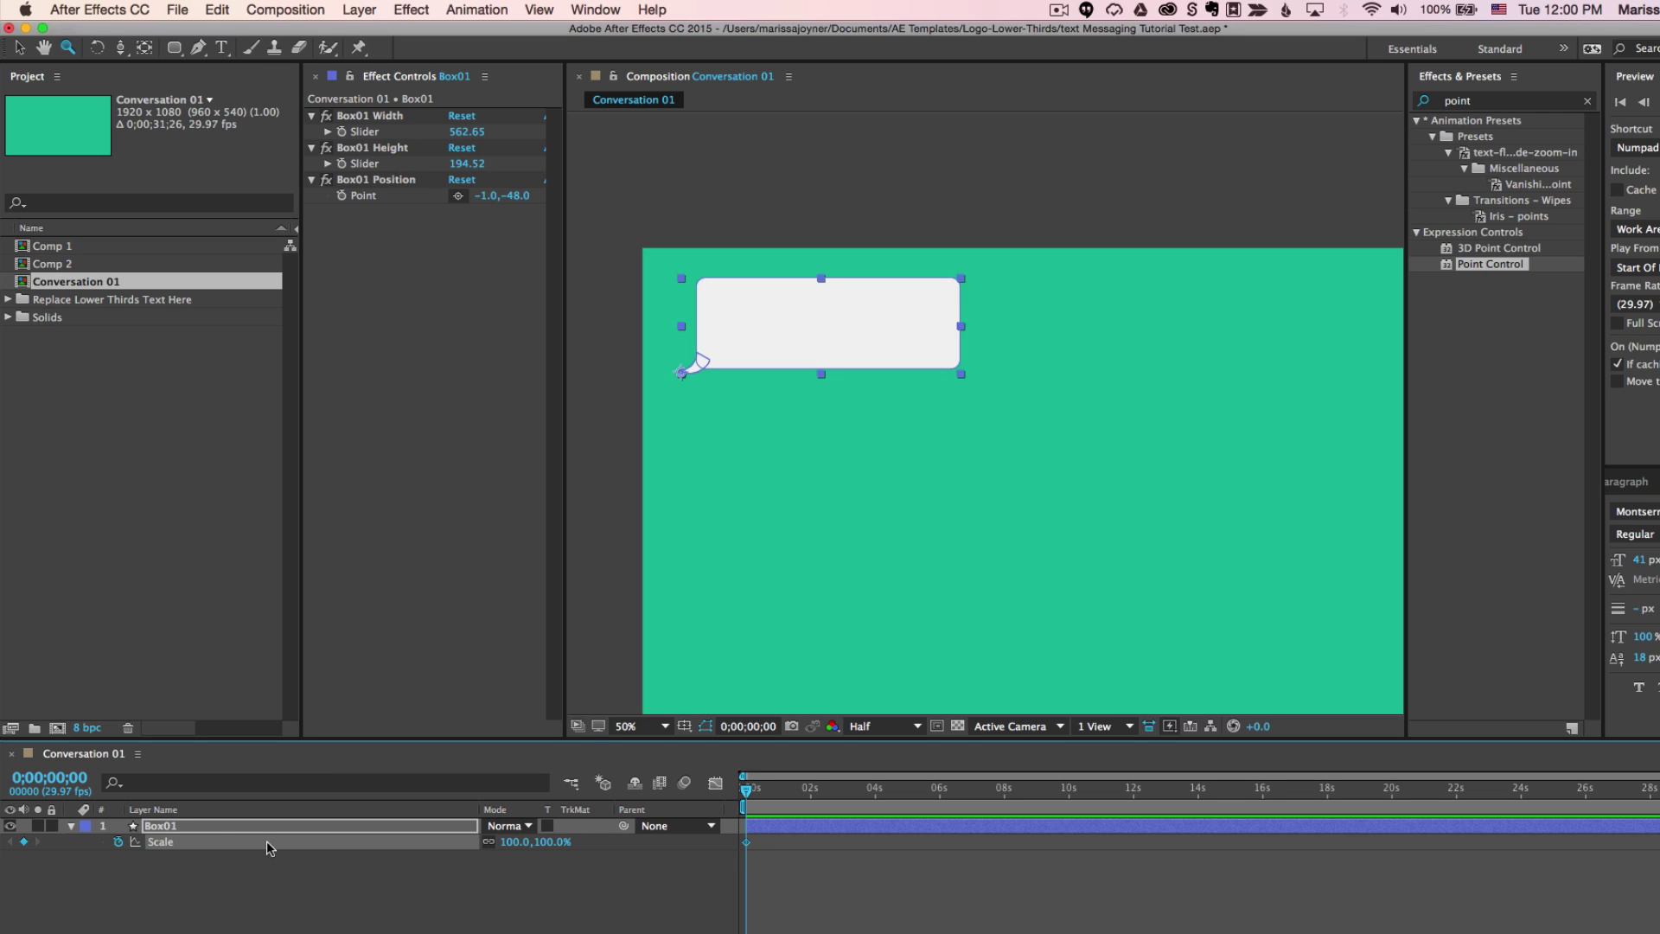
pyautogui.click(554, 842)
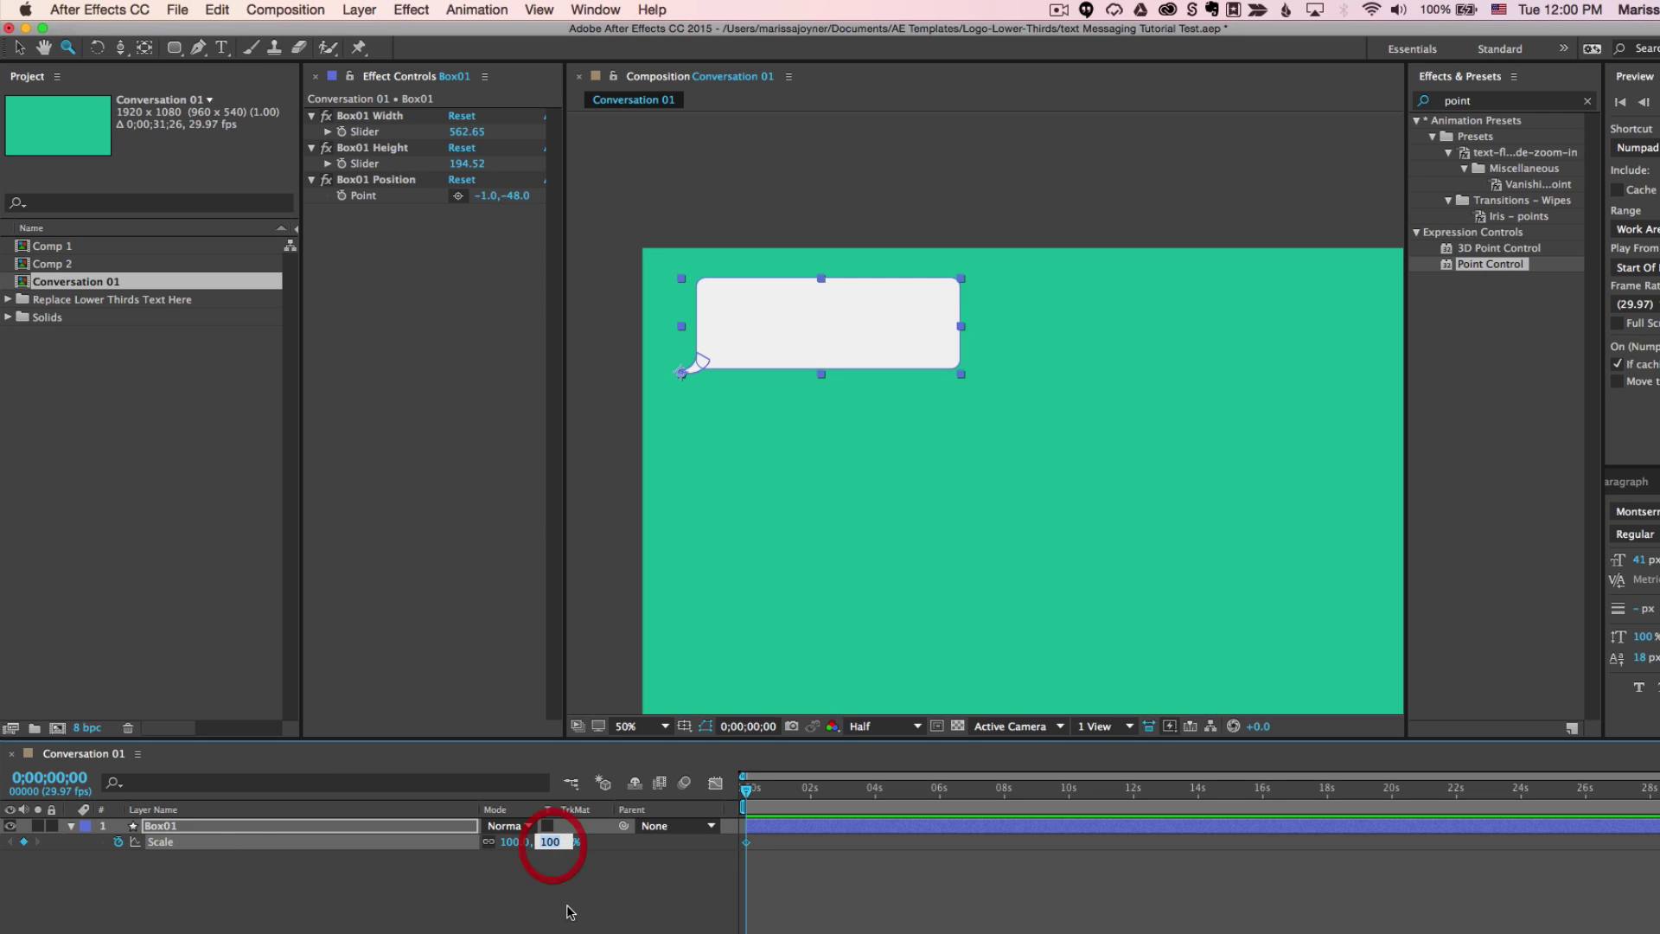
pyautogui.write('0')
pyautogui.press('Return')
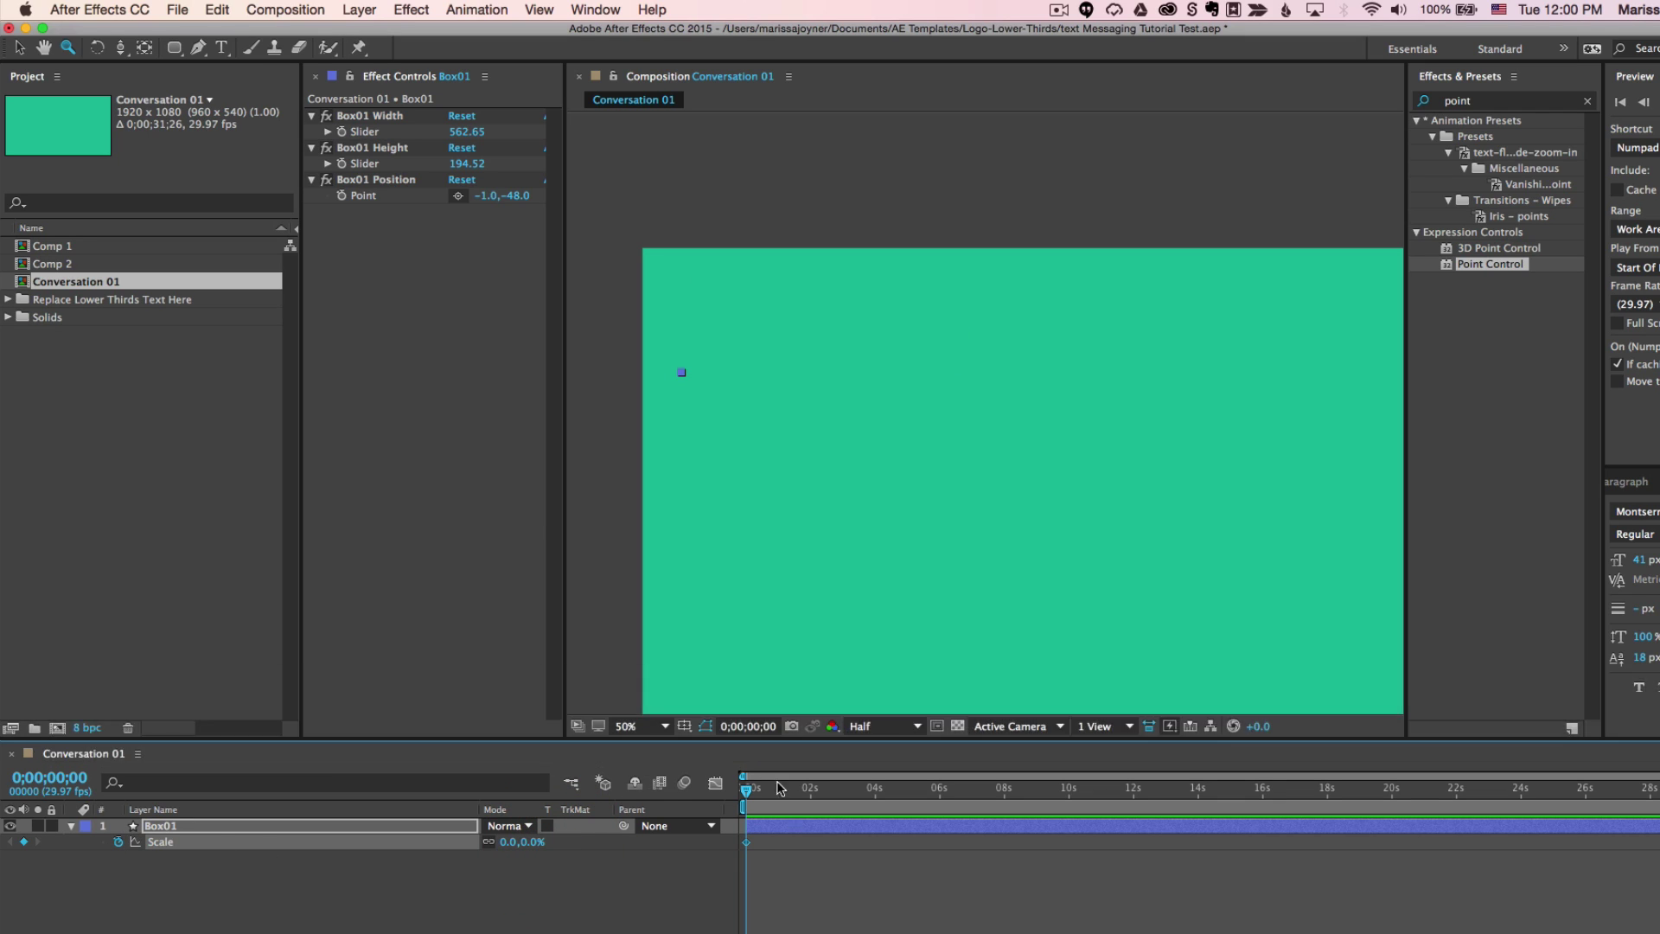
# Step: Add a 100% Scale keyframe to Box01 at 0;00;00;20 and scrub through the scale-up animation
pyautogui.moveTo(766, 790); pyautogui.dragTo(767, 792)
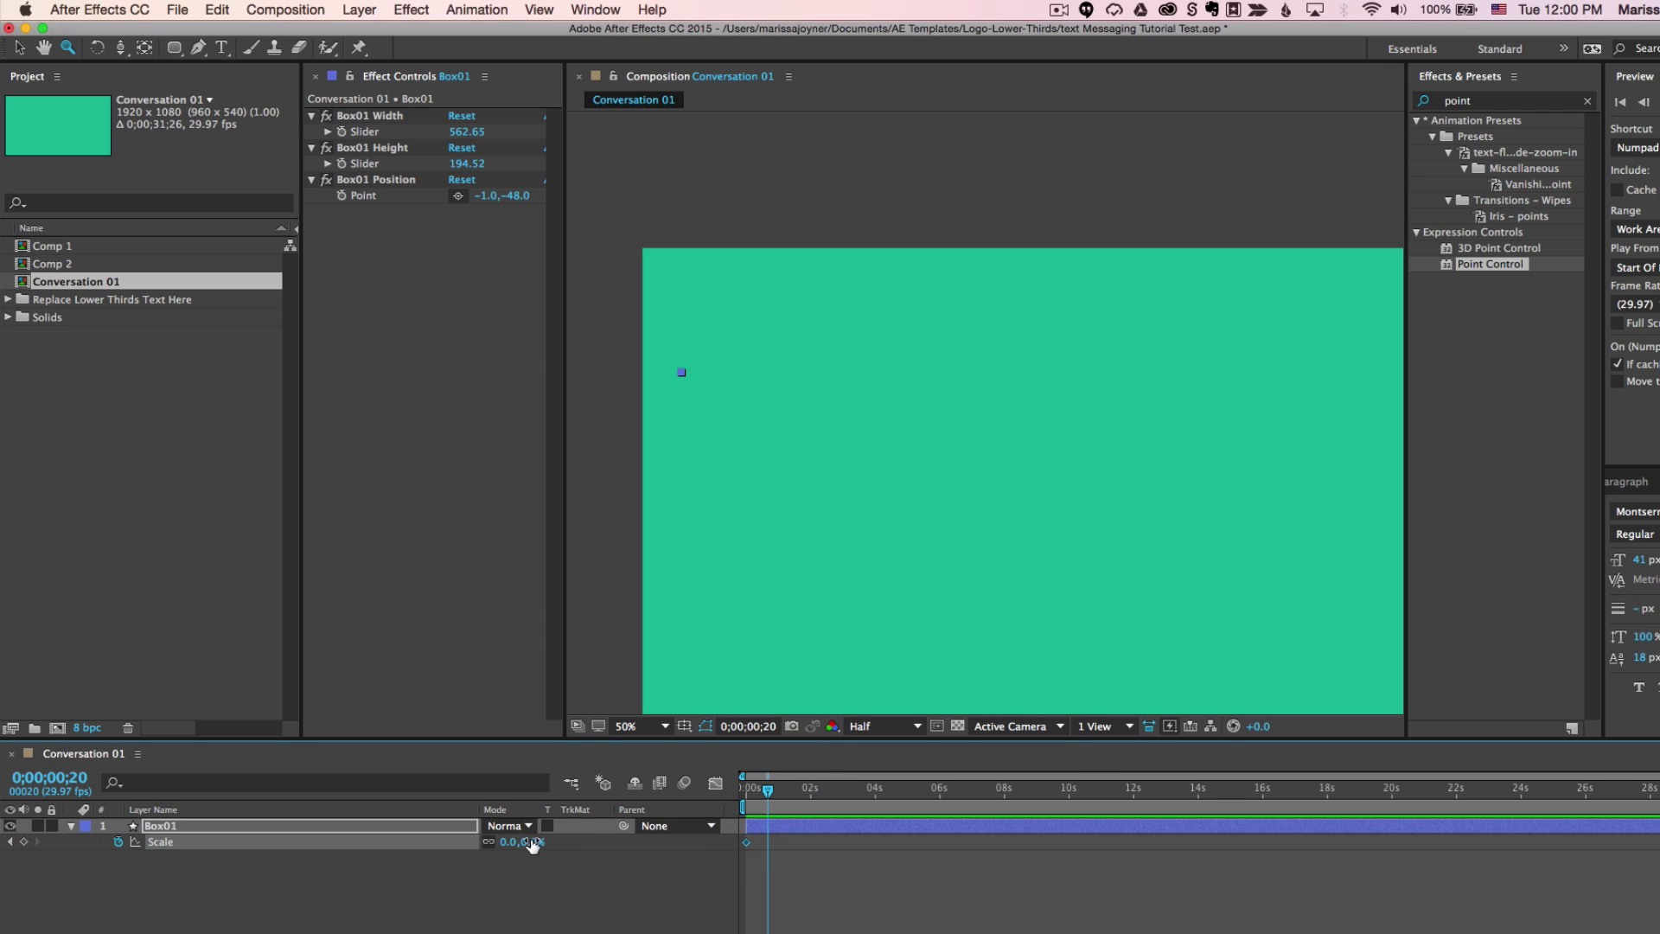
pyautogui.click(529, 841)
pyautogui.write('100')
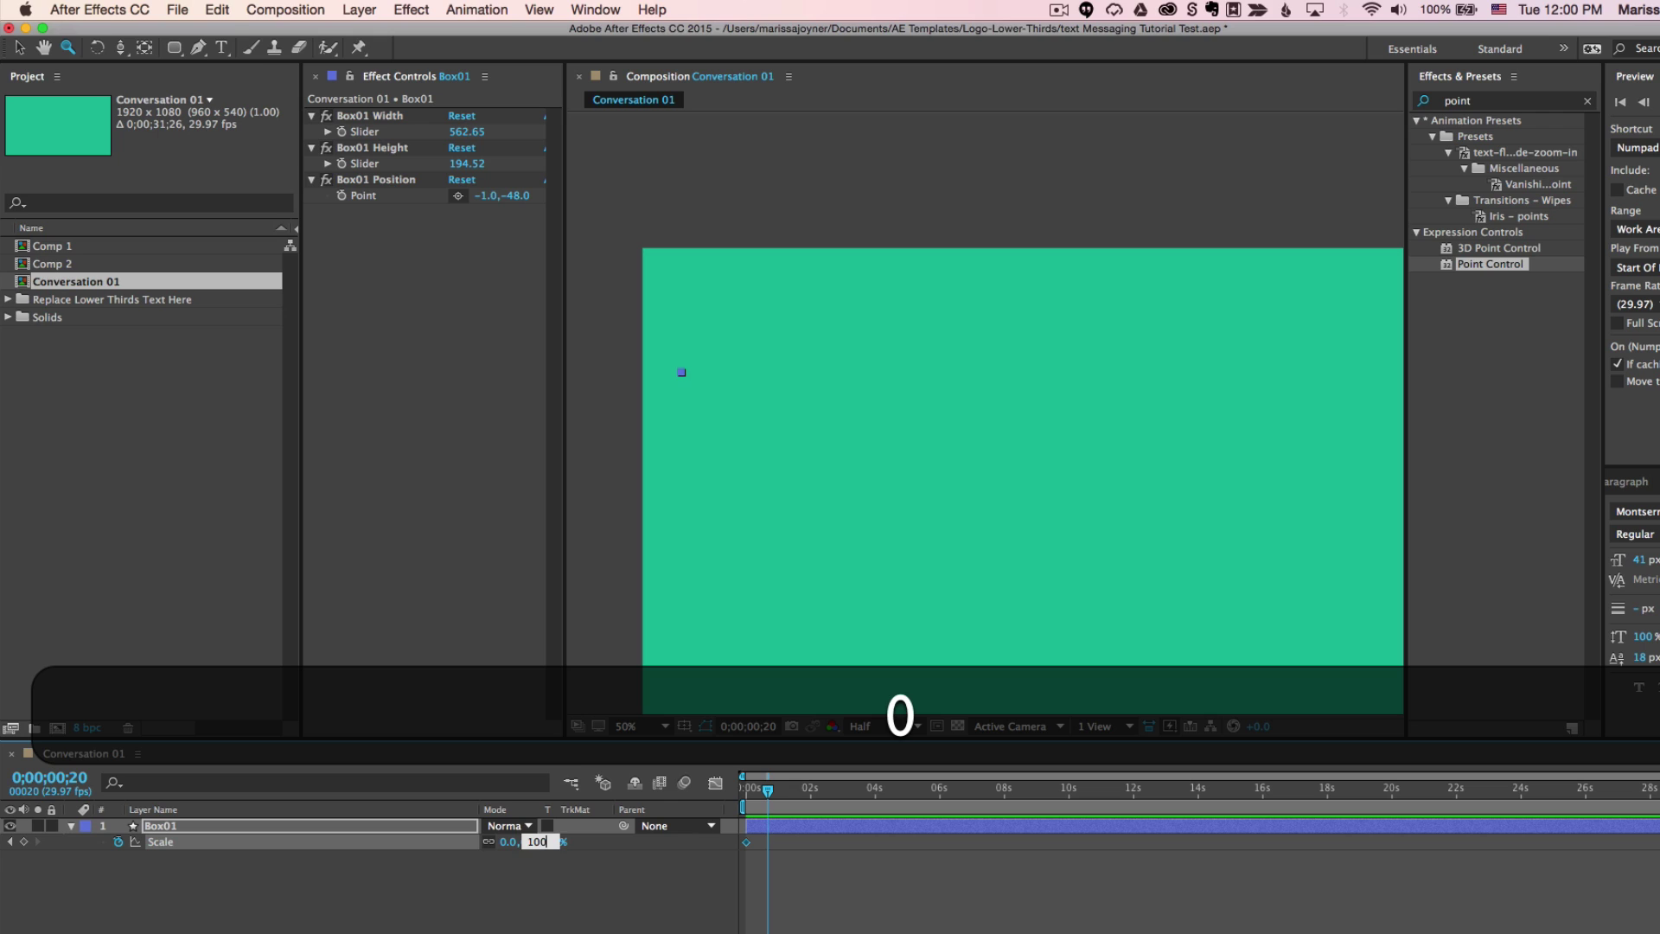
pyautogui.press('Return')
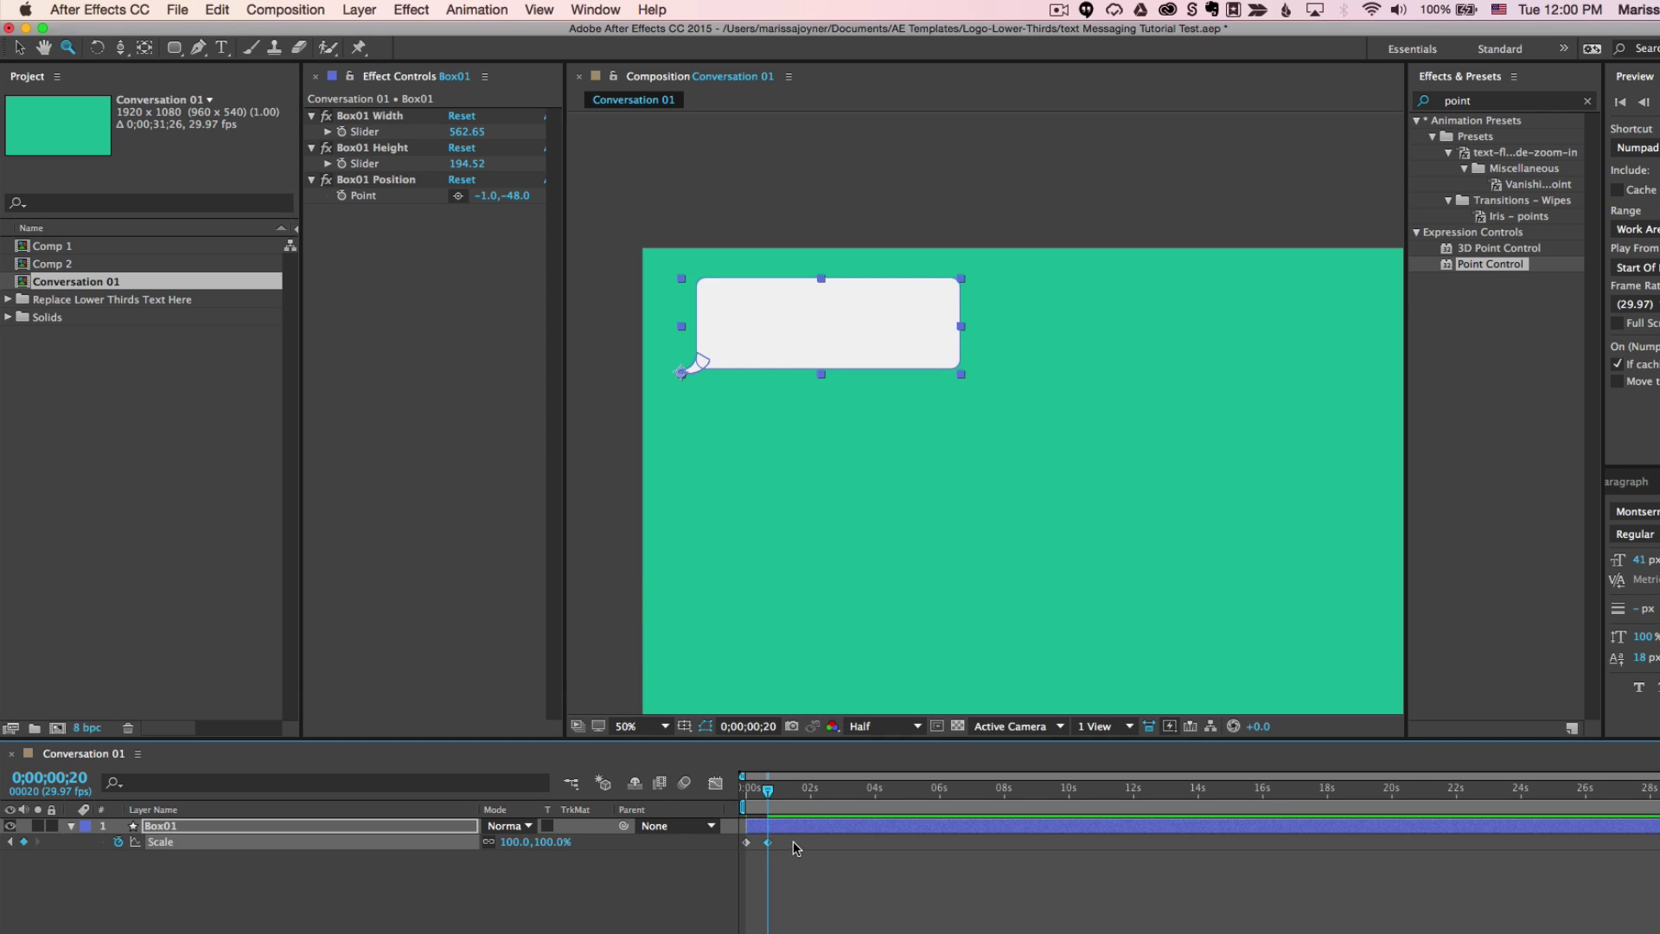
pyautogui.moveTo(748, 790); pyautogui.dragTo(773, 794)
pyautogui.click(772, 790)
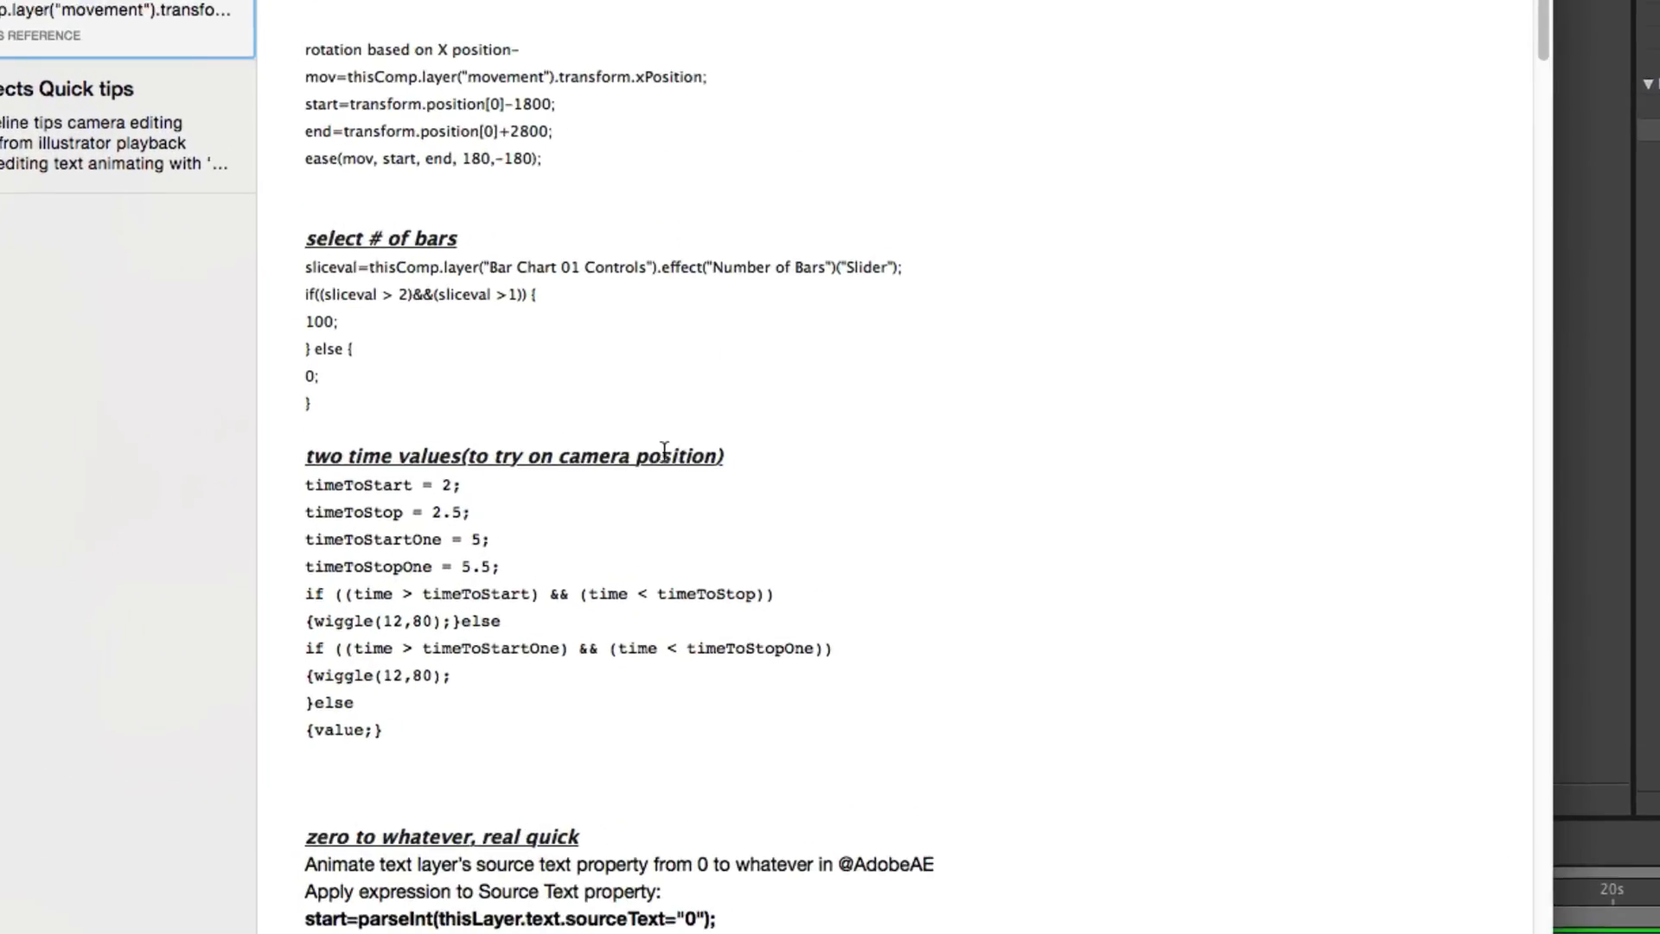
# Step: Switch to the expression reference note and locate the Inertial Bounce expression
pyautogui.scroll(-10, 641, 441)
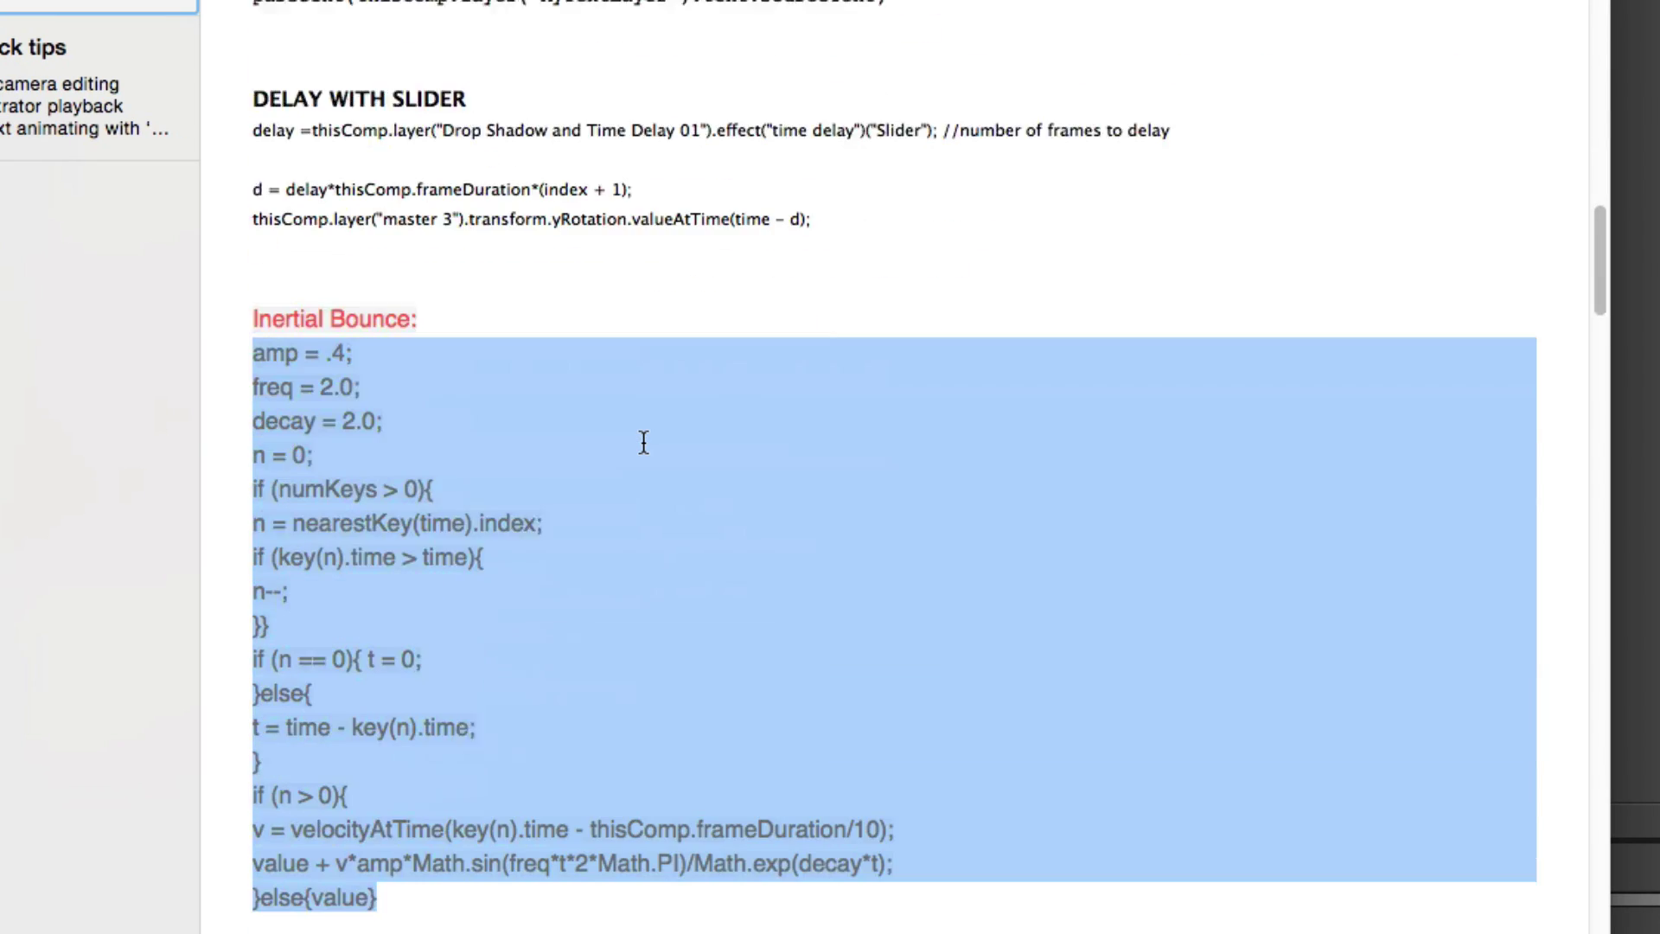
pyautogui.scroll(-3, 643, 442)
pyautogui.click(472, 209)
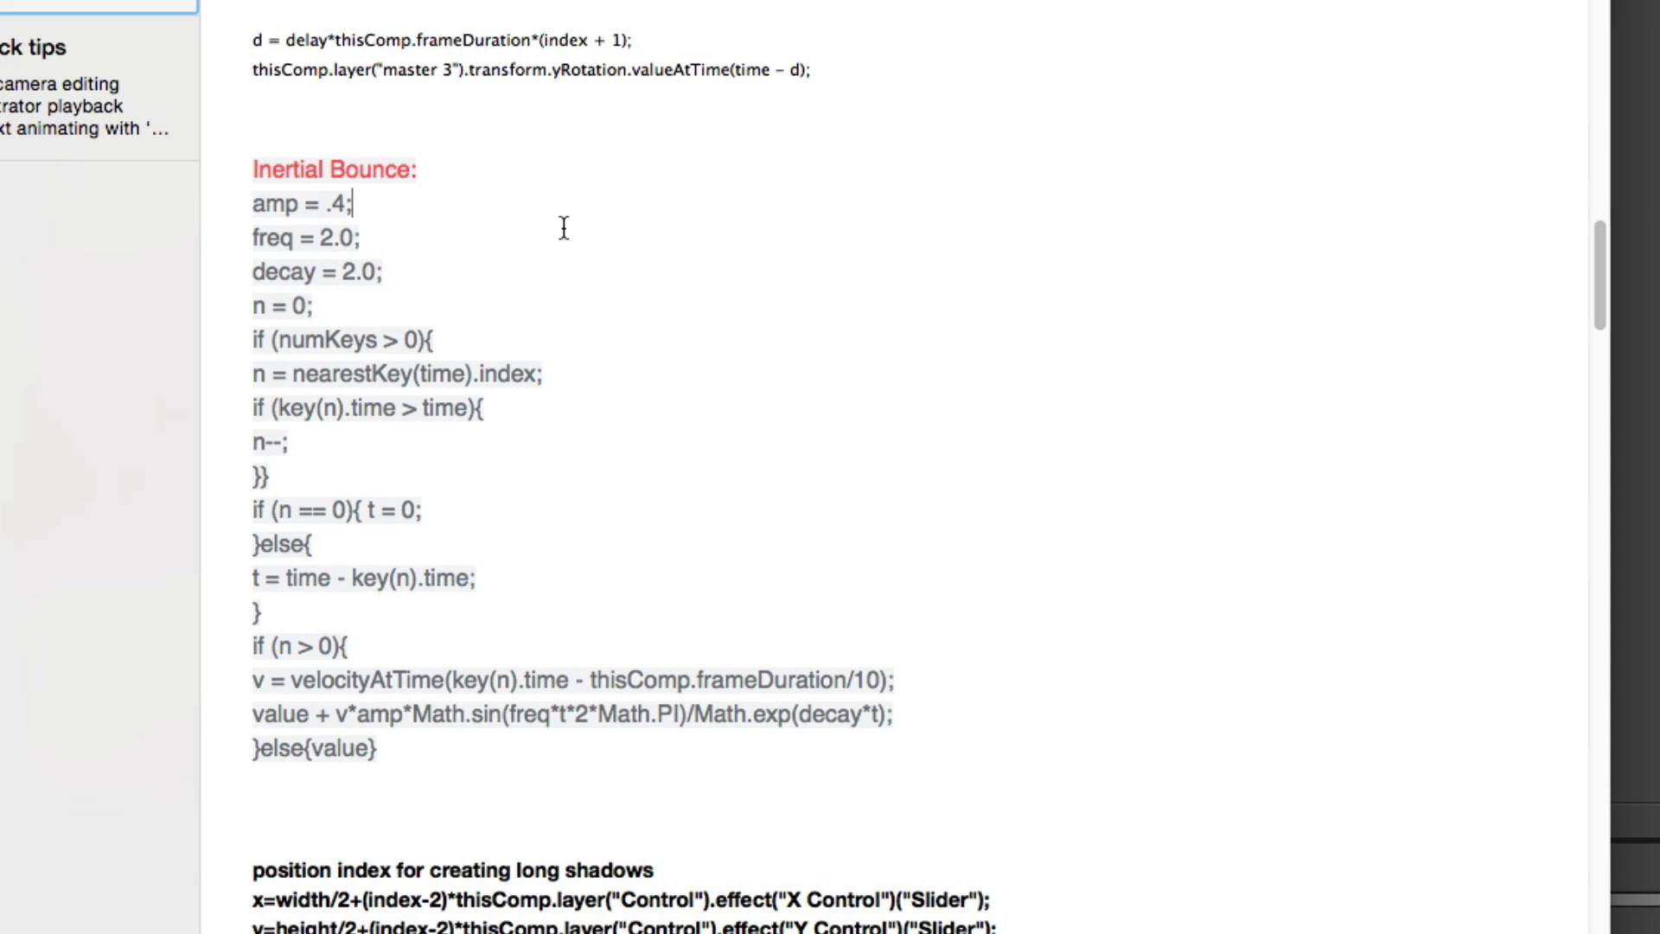
# Step: Copy the full Inertial Bounce expression from the note and apply it to Box01's Scale property in After Effects
pyautogui.moveTo(252, 203); pyautogui.dragTo(452, 748)
pyautogui.press('super+c')
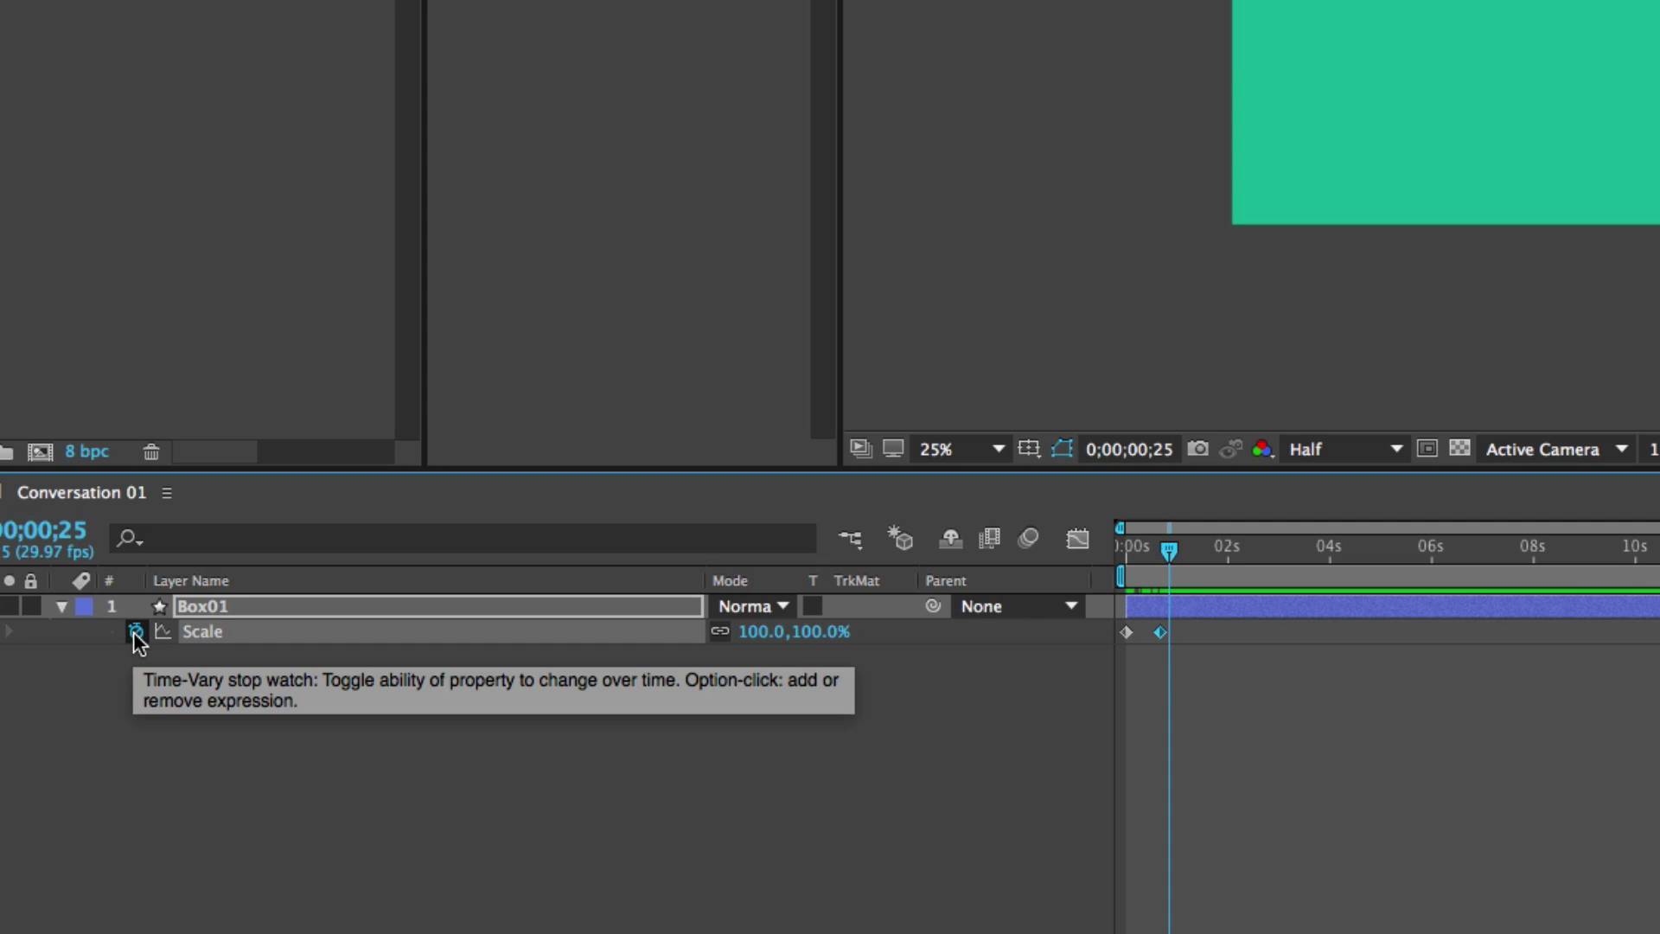
pyautogui.keyDown('alt'); pyautogui.click(136, 631); pyautogui.keyUp('alt')
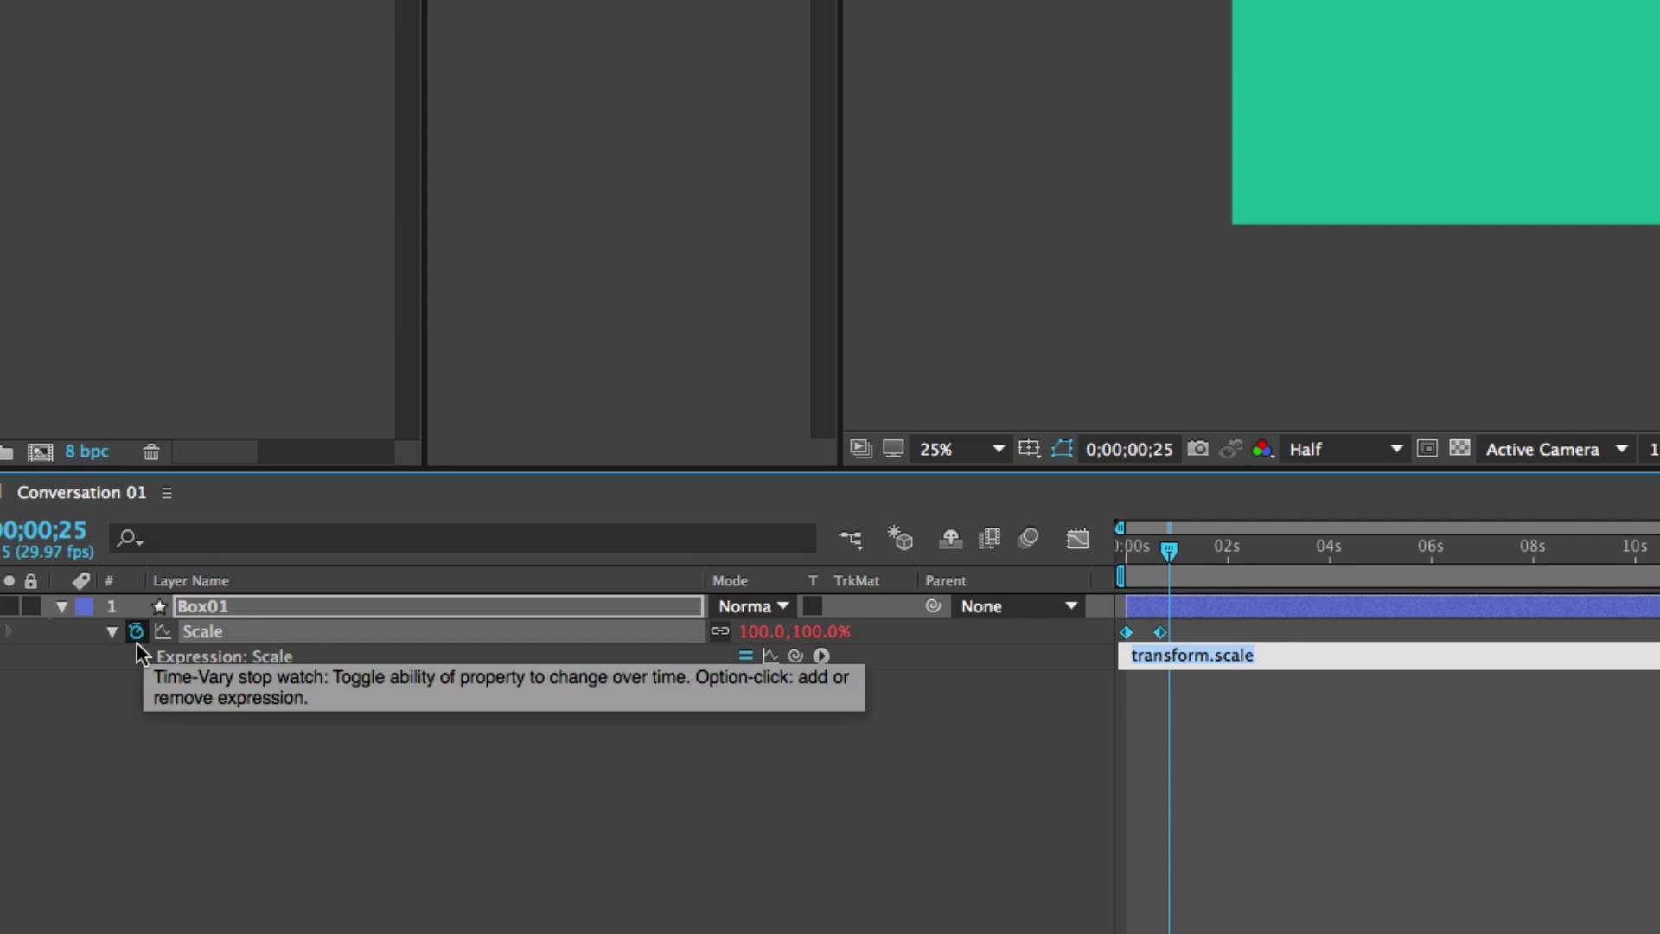
pyautogui.press('super+v')
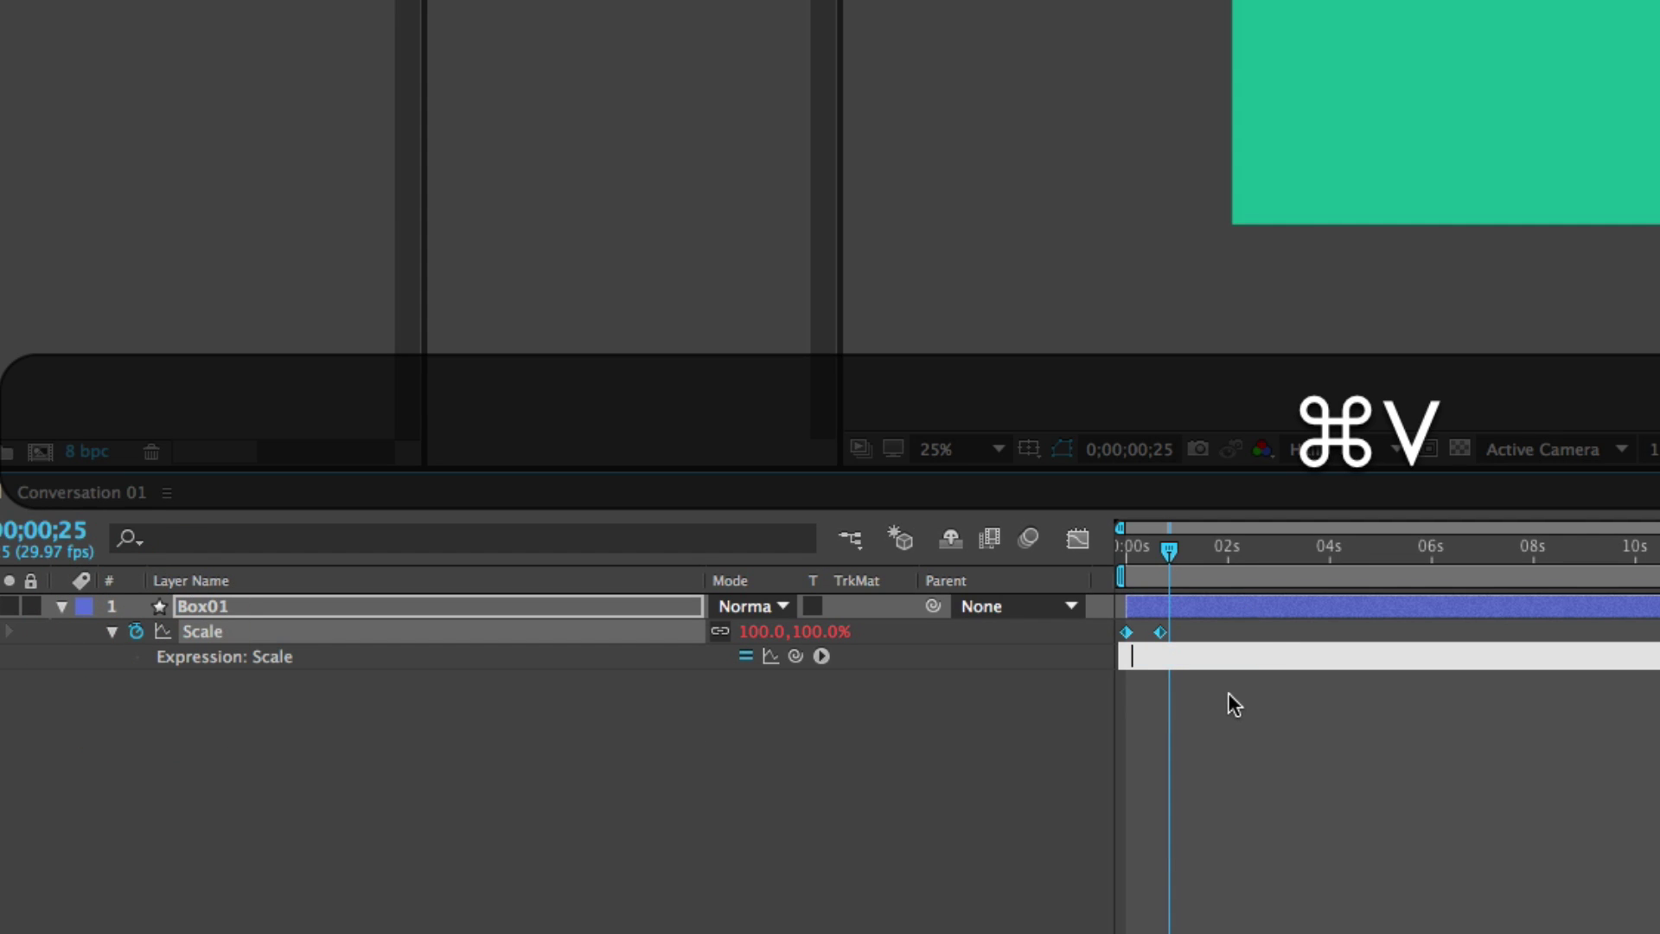
pyautogui.moveTo(1170, 671); pyautogui.dragTo(1186, 794)
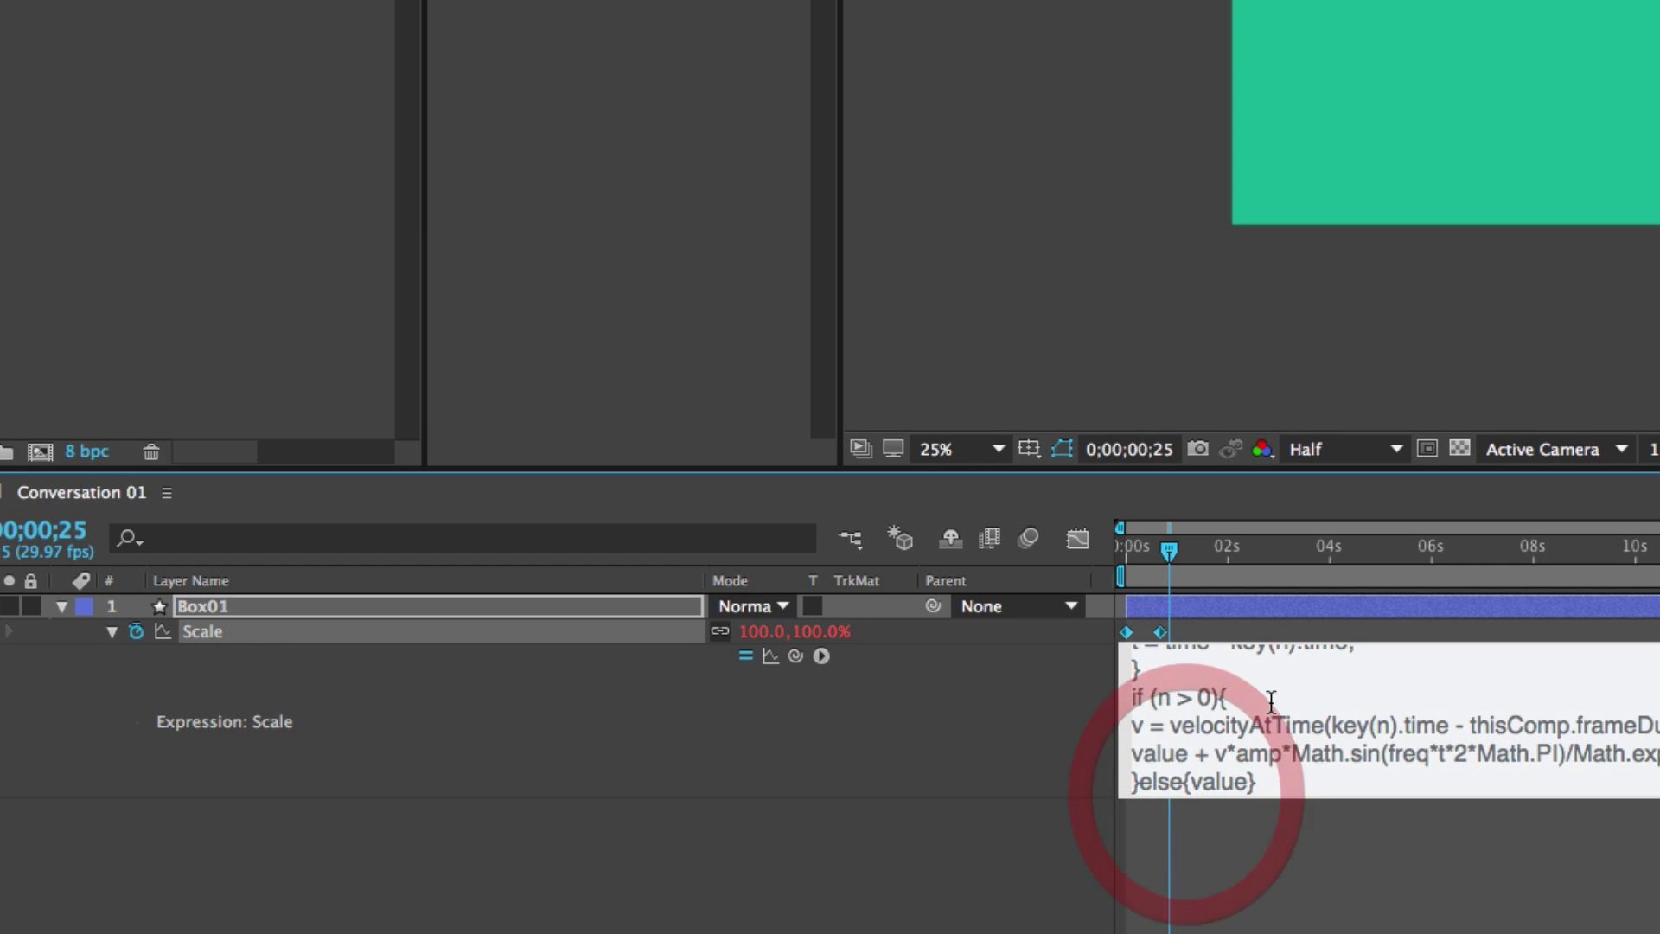
pyautogui.click(863, 884)
pyautogui.press('v')
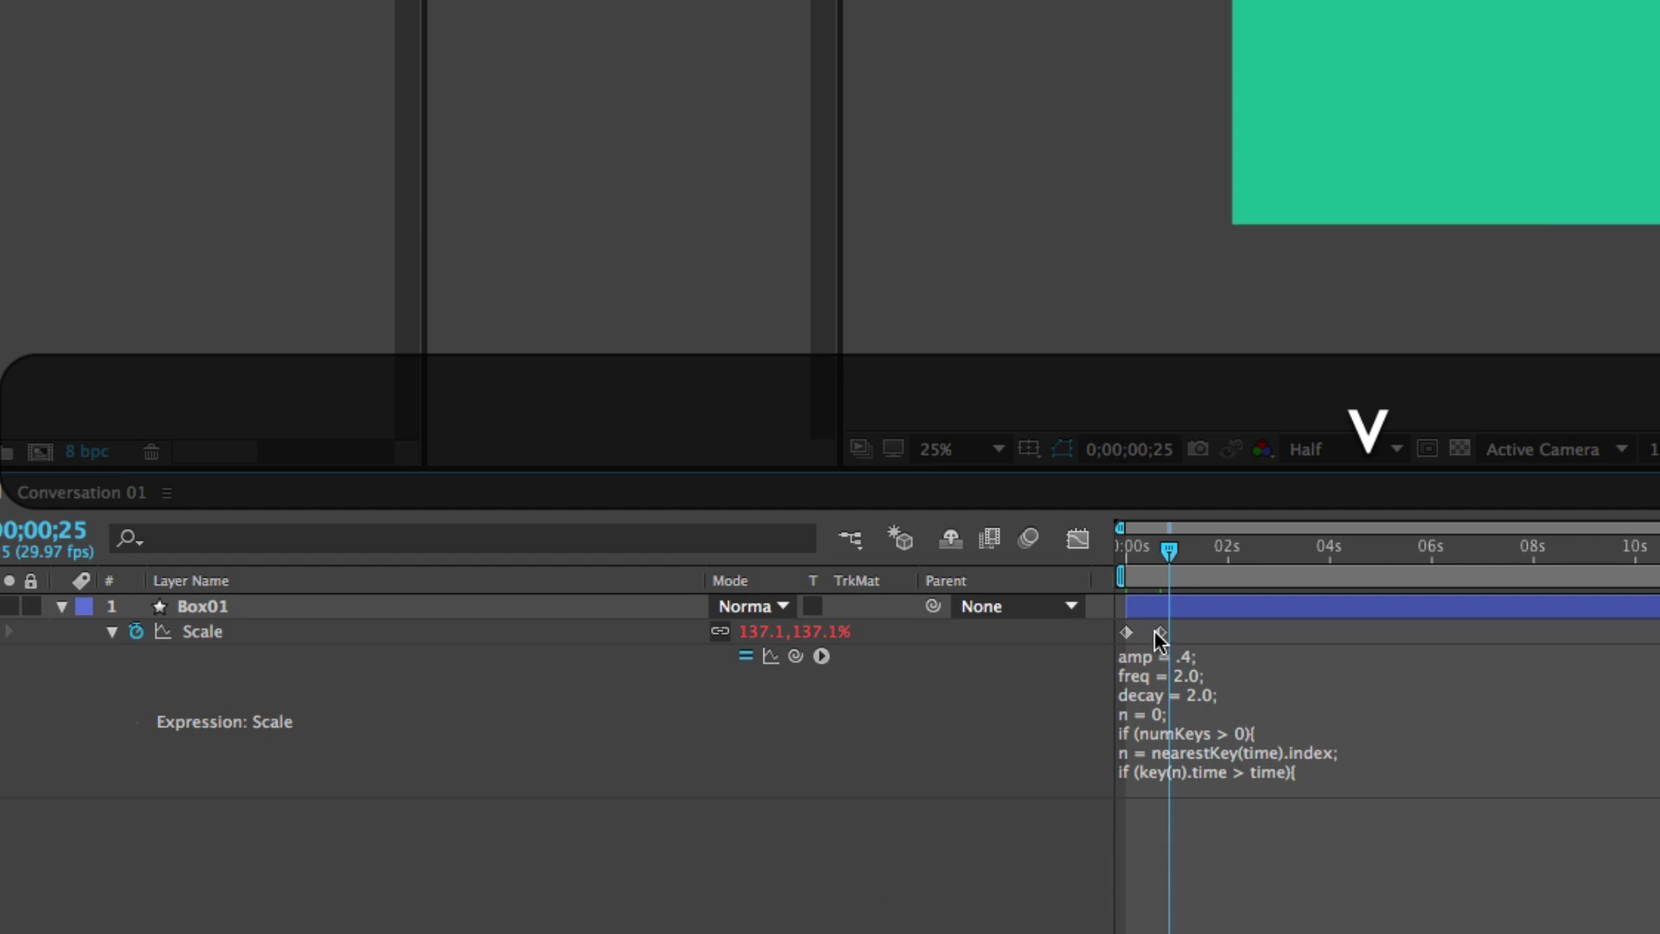
# Step: Apply Easy Ease In to Box01's 100% Scale keyframe
pyautogui.rightClick(1159, 636)
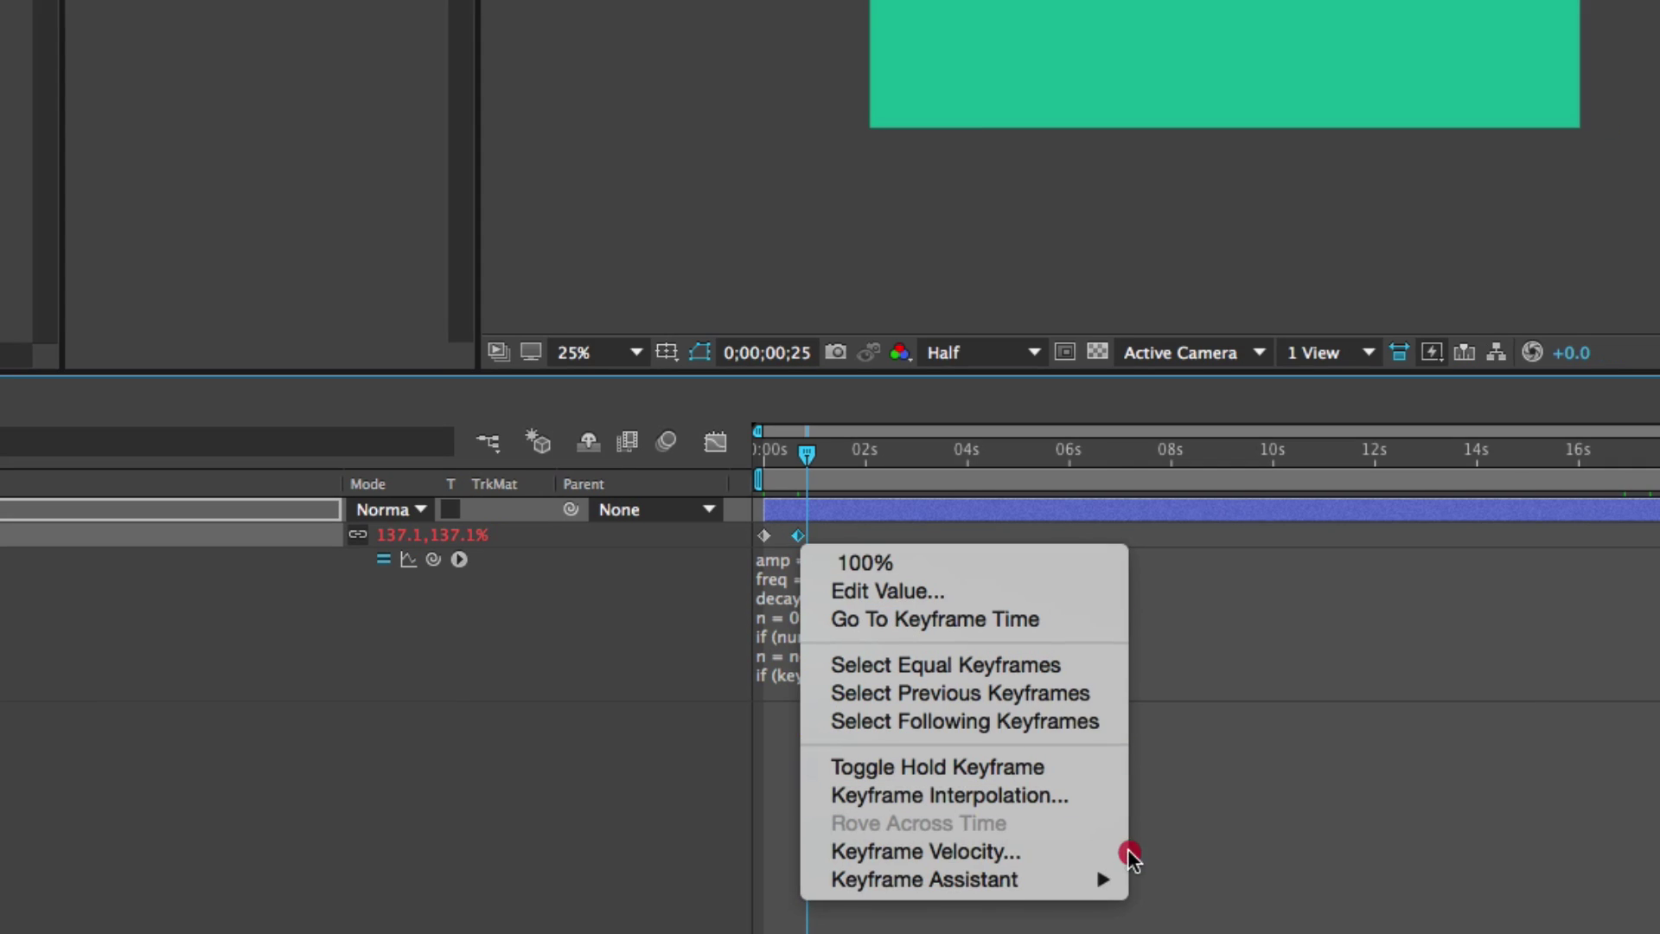
pyautogui.moveTo(1060, 875)
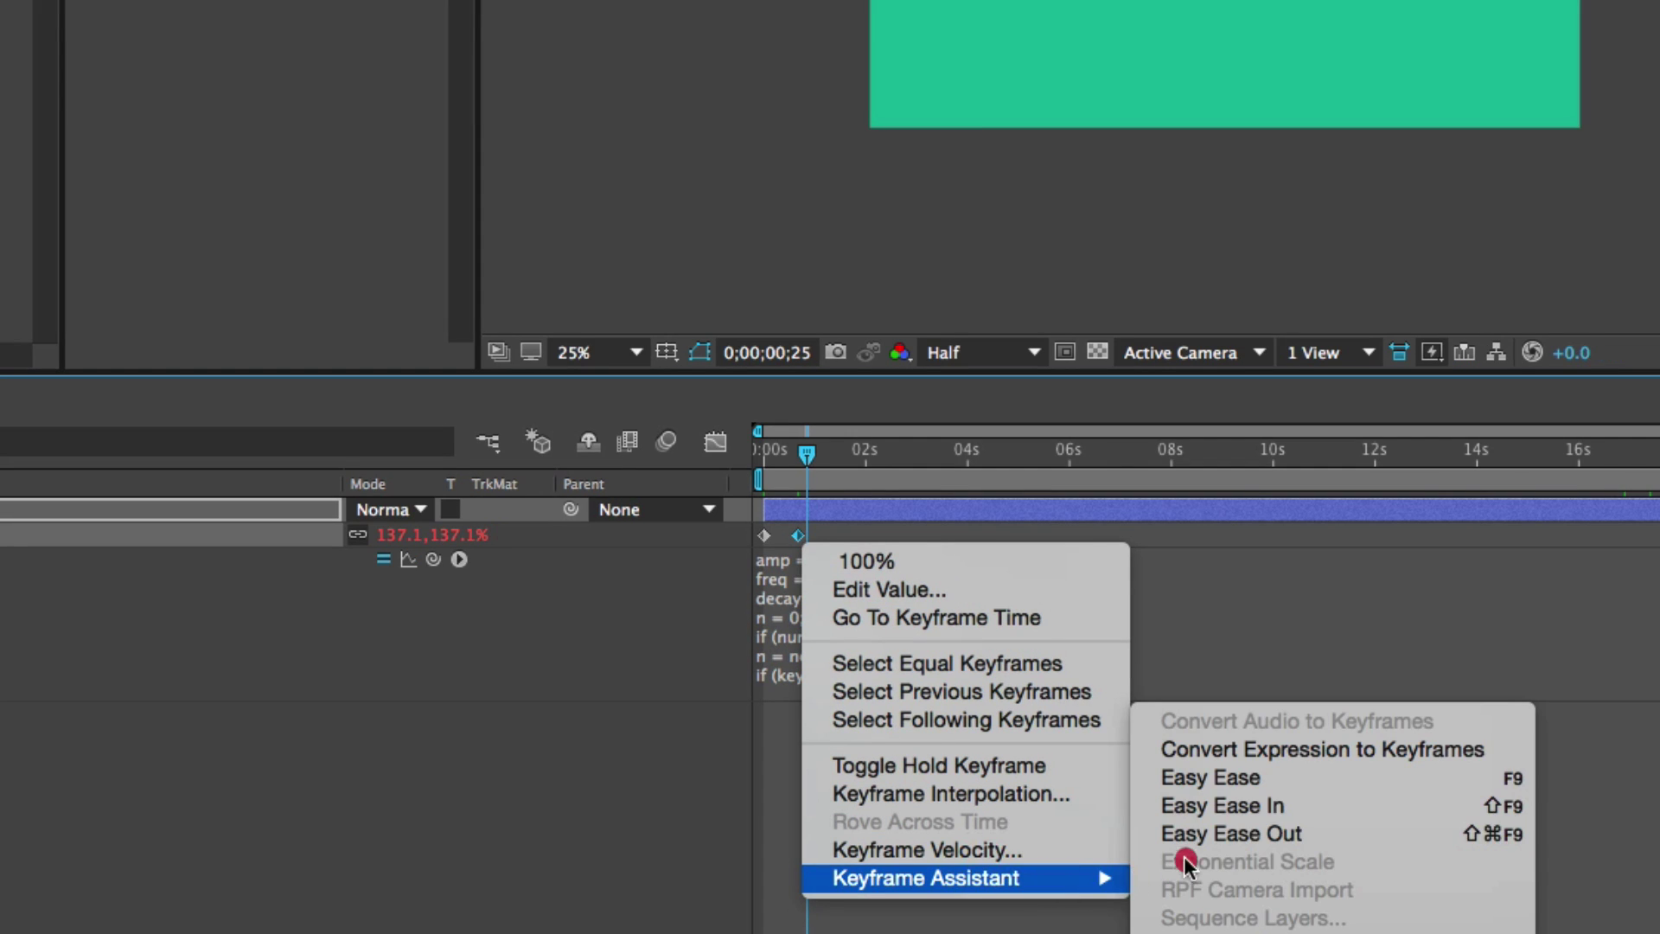
pyautogui.click(1198, 806)
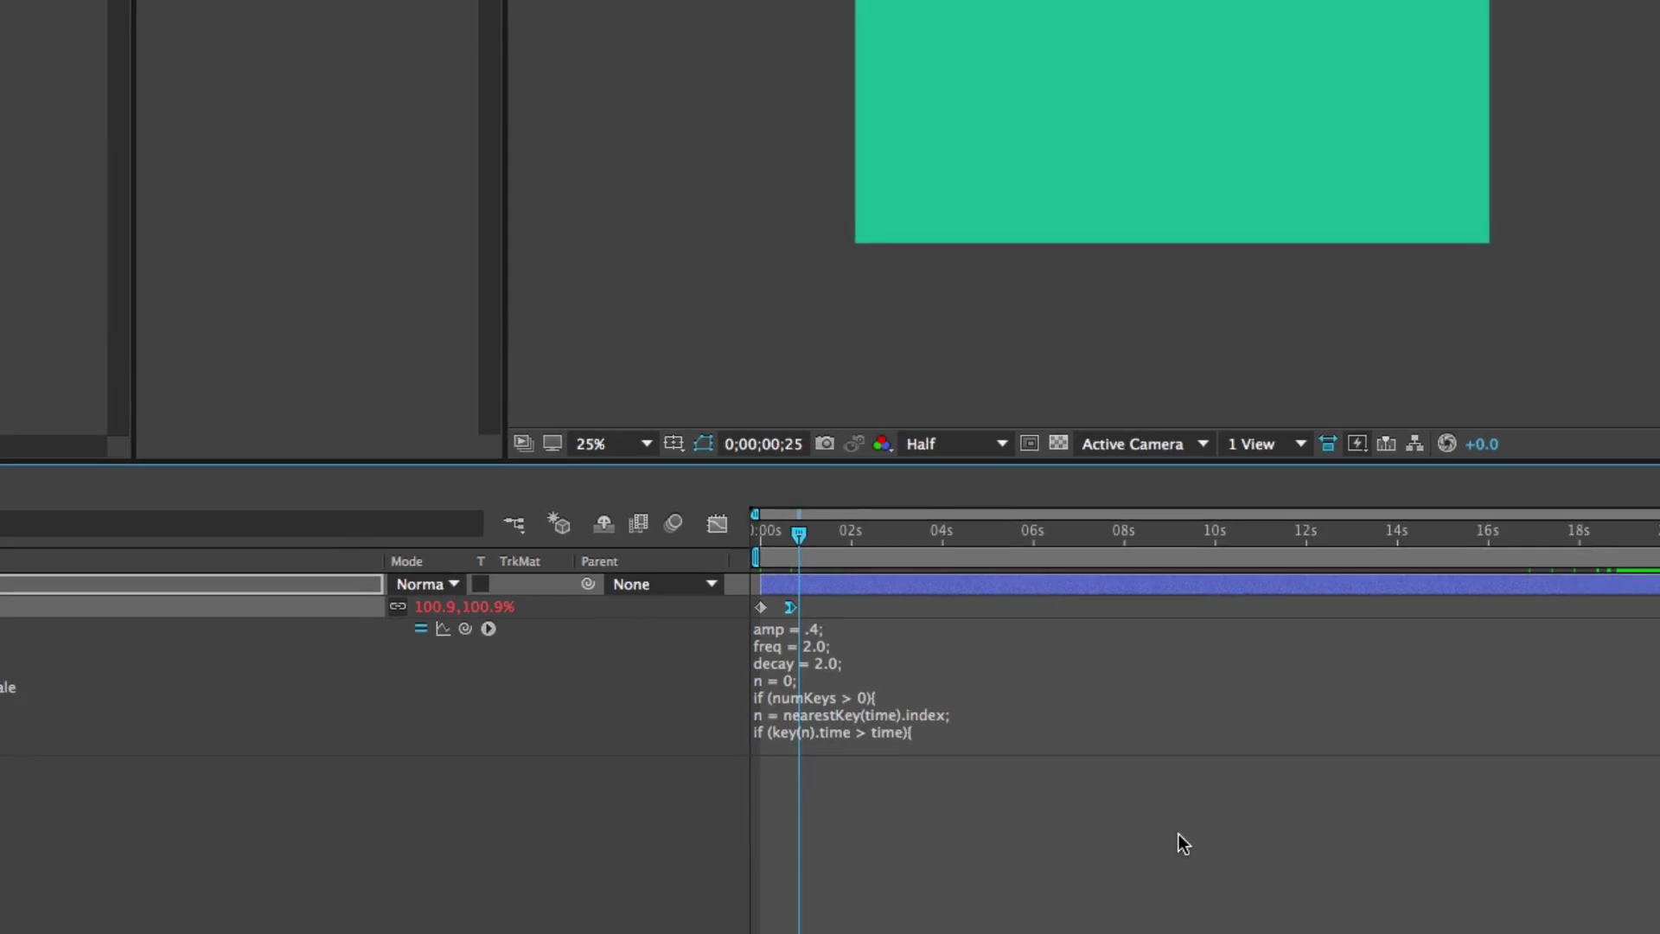
# Step: End the work area at 0;00;01;21 and preview the scale bounce with the composition view at 50%
pyautogui.press('n')
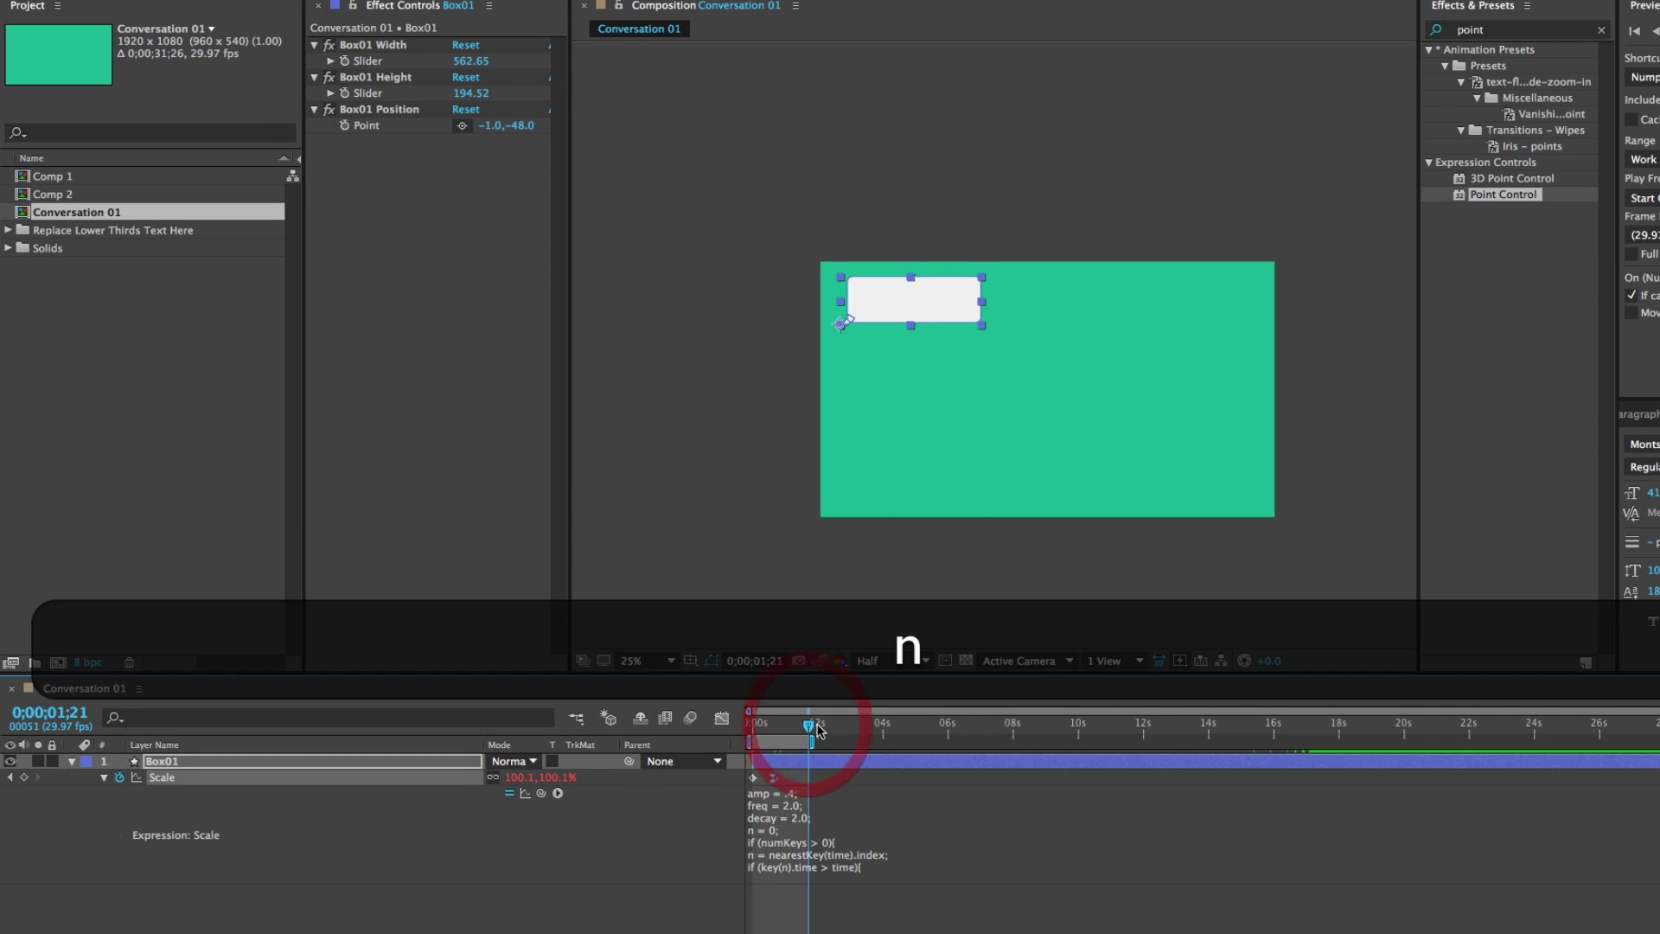
pyautogui.press('0')
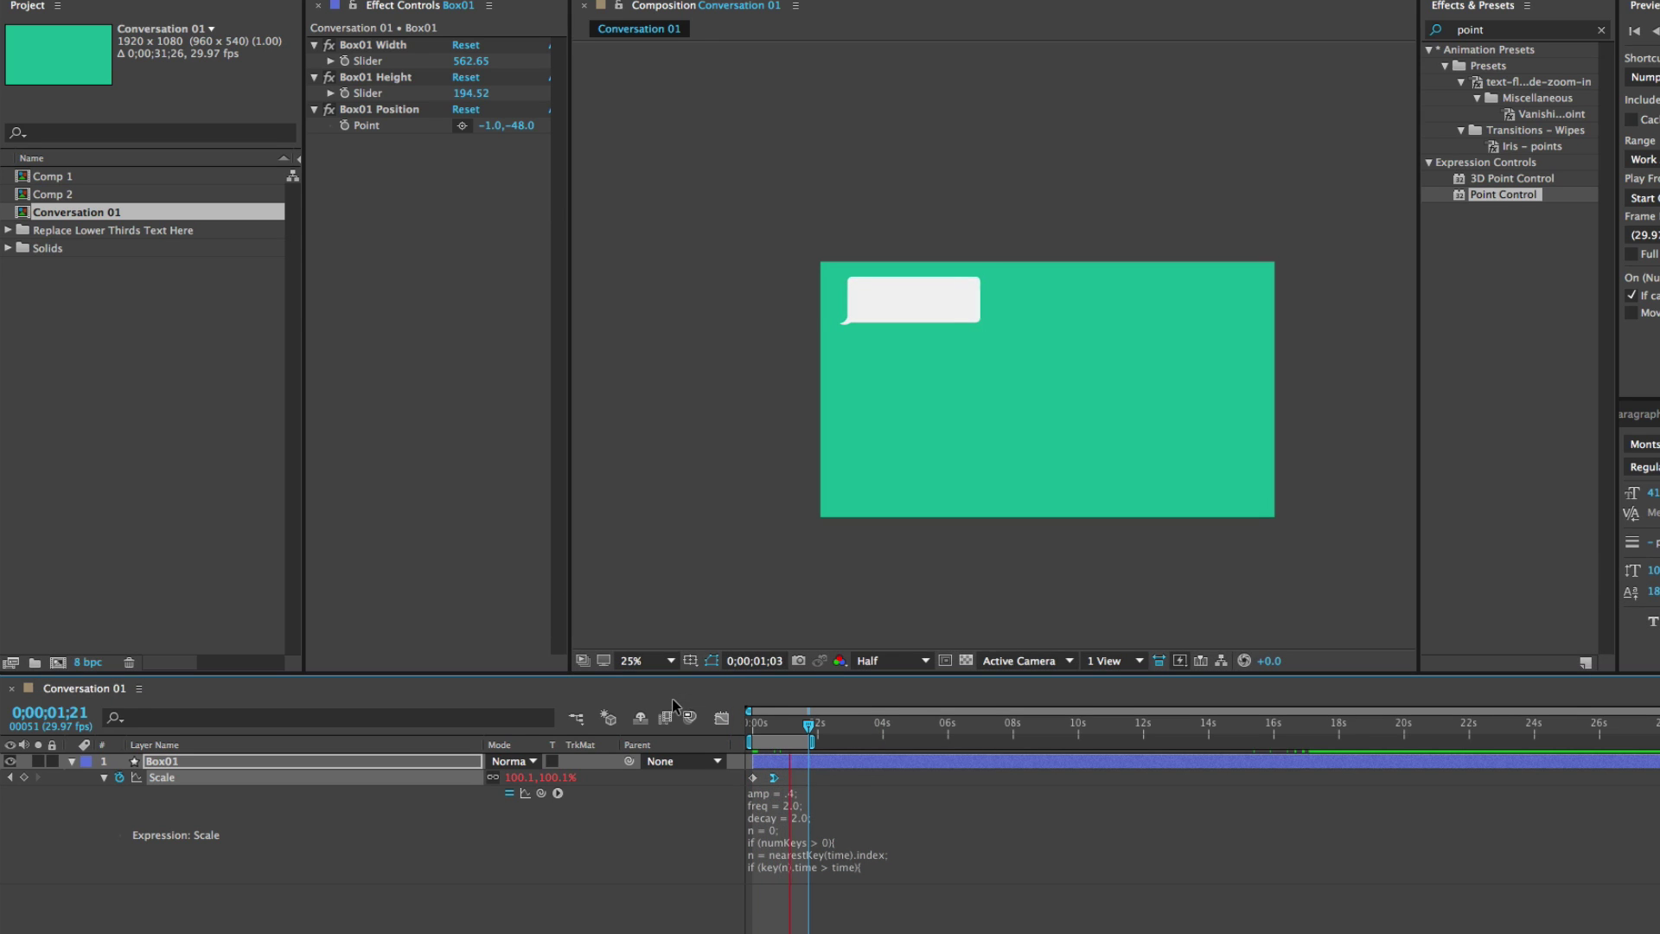
pyautogui.press('z')
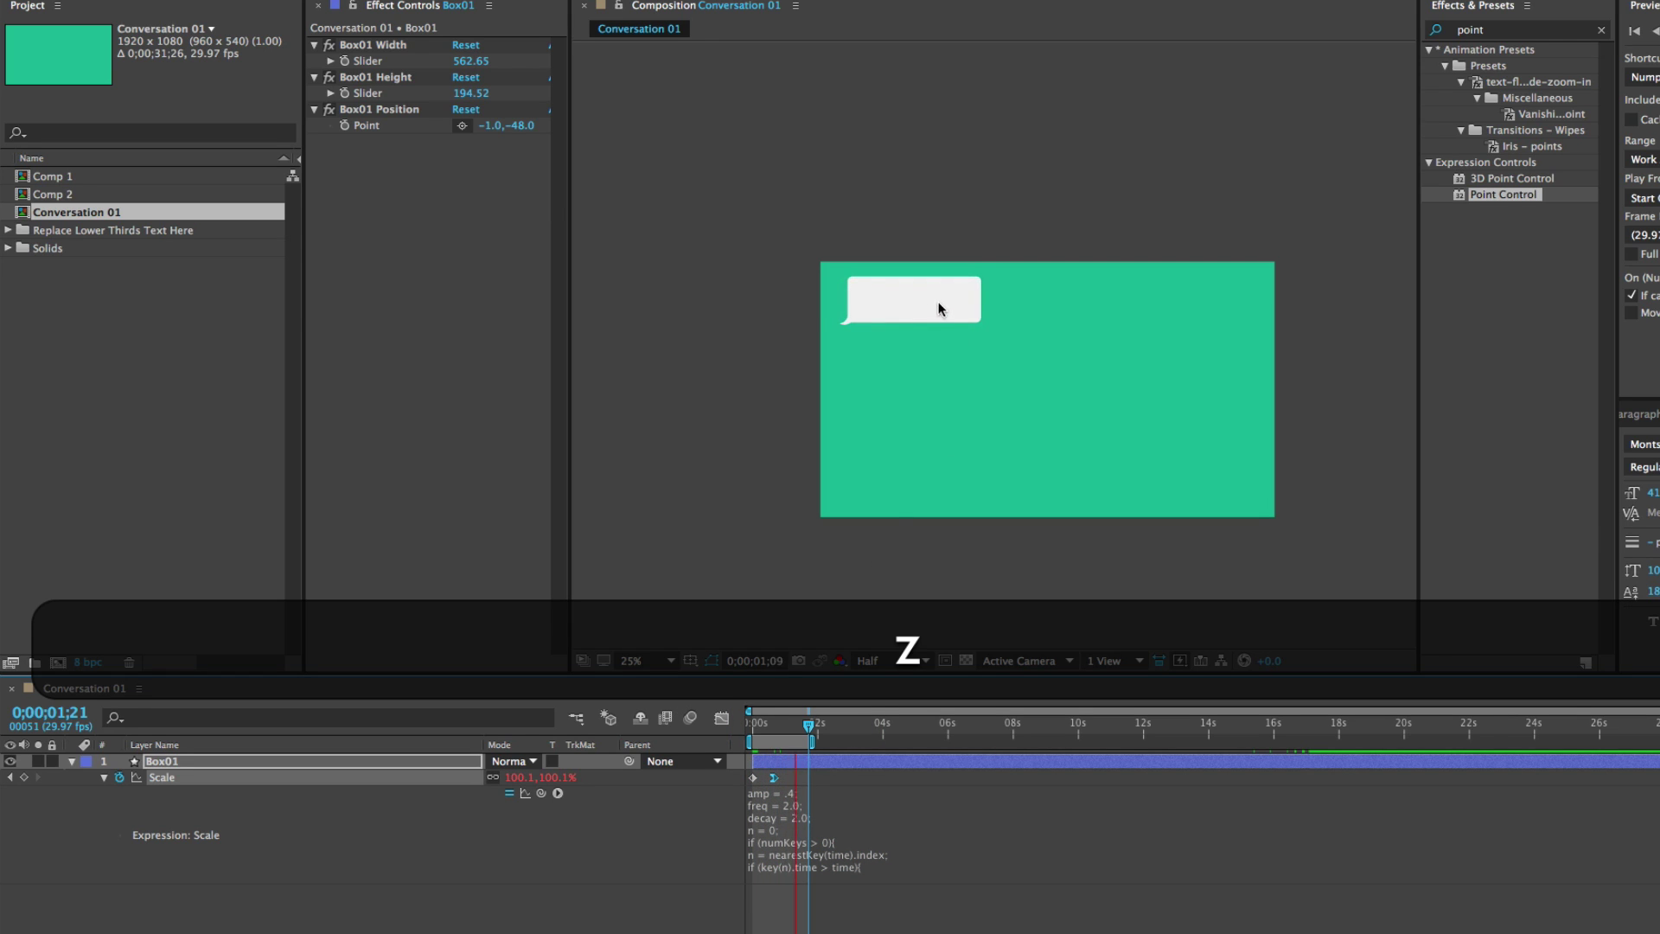
pyautogui.click(718, 368)
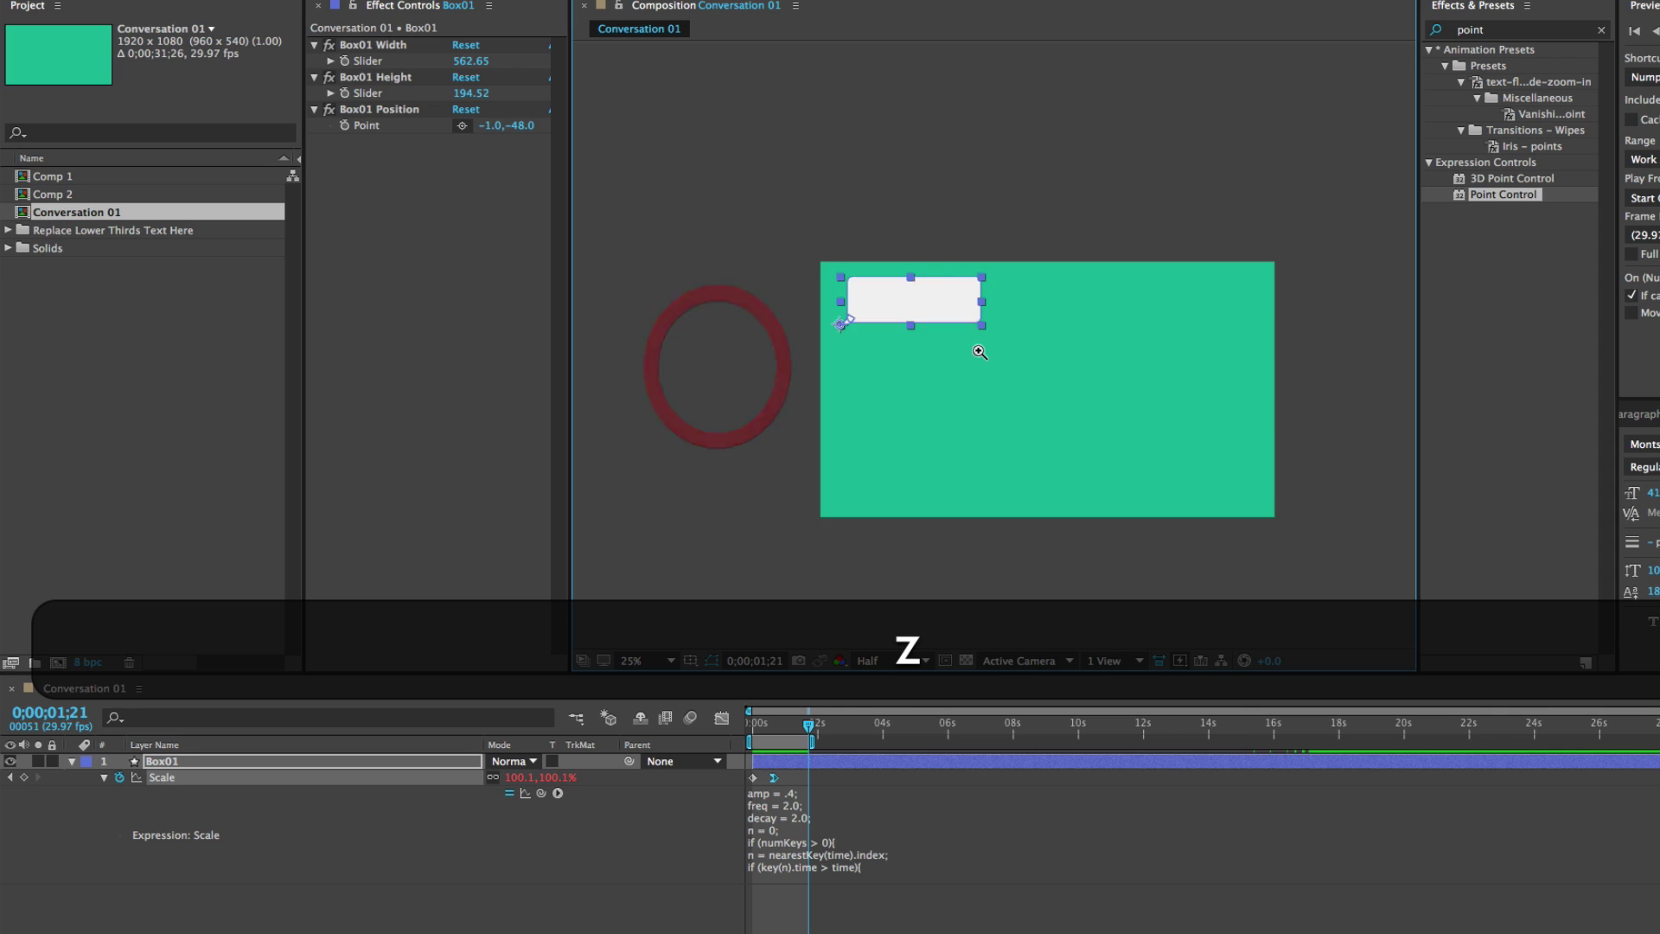
pyautogui.click(979, 351)
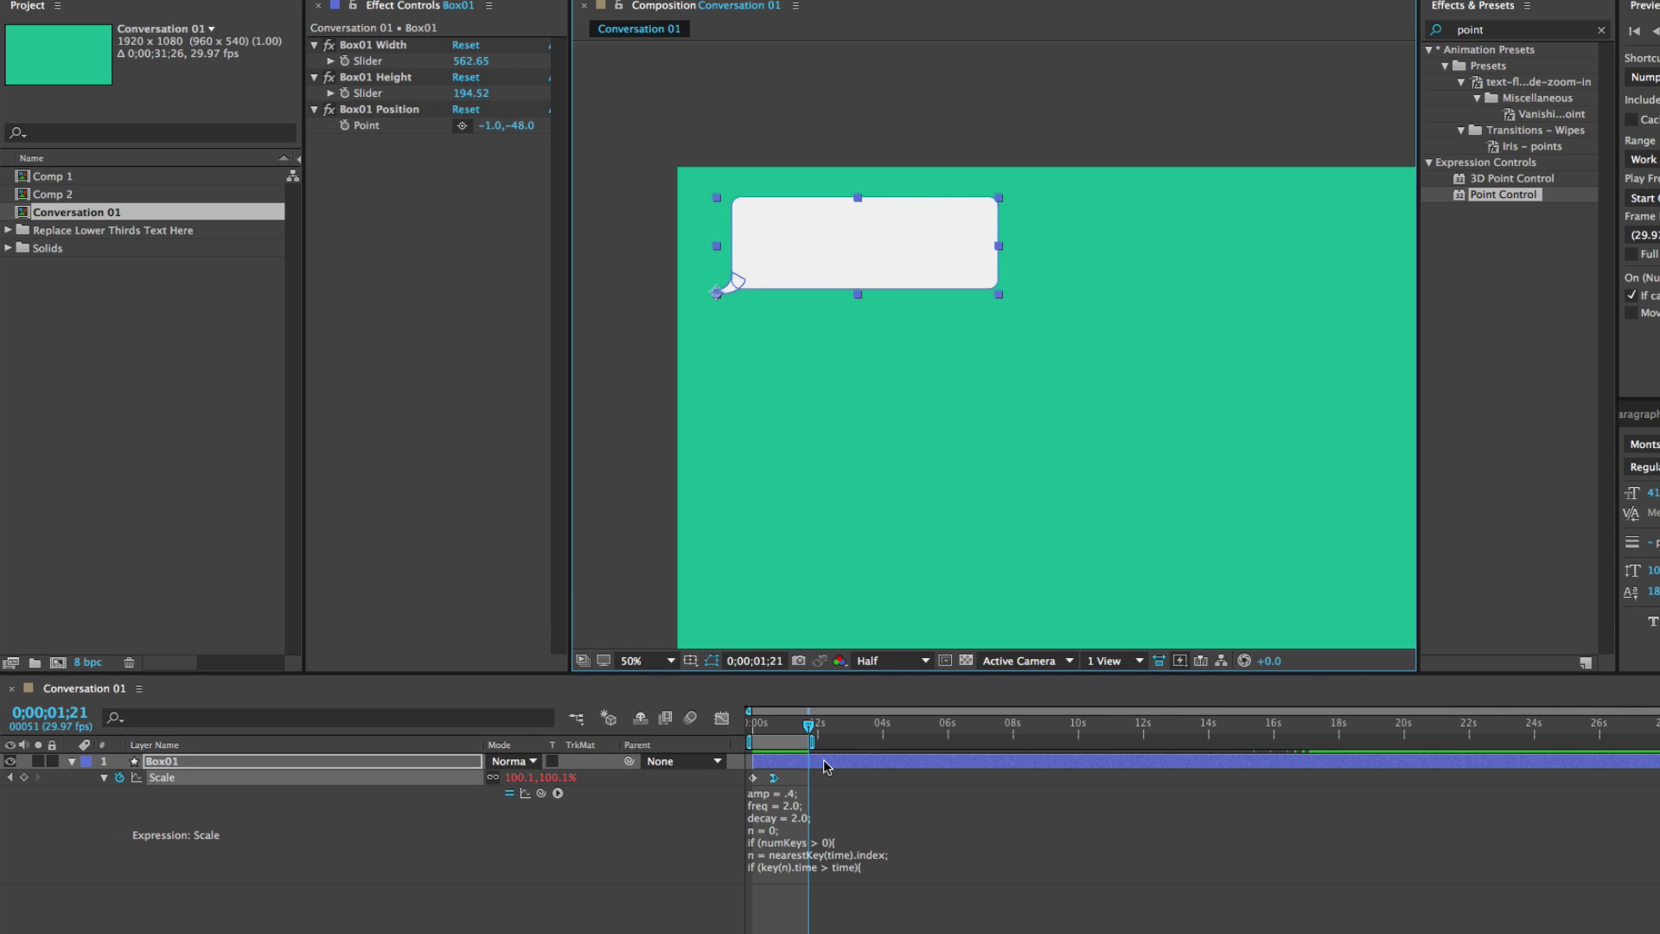
pyautogui.press('KP_0')
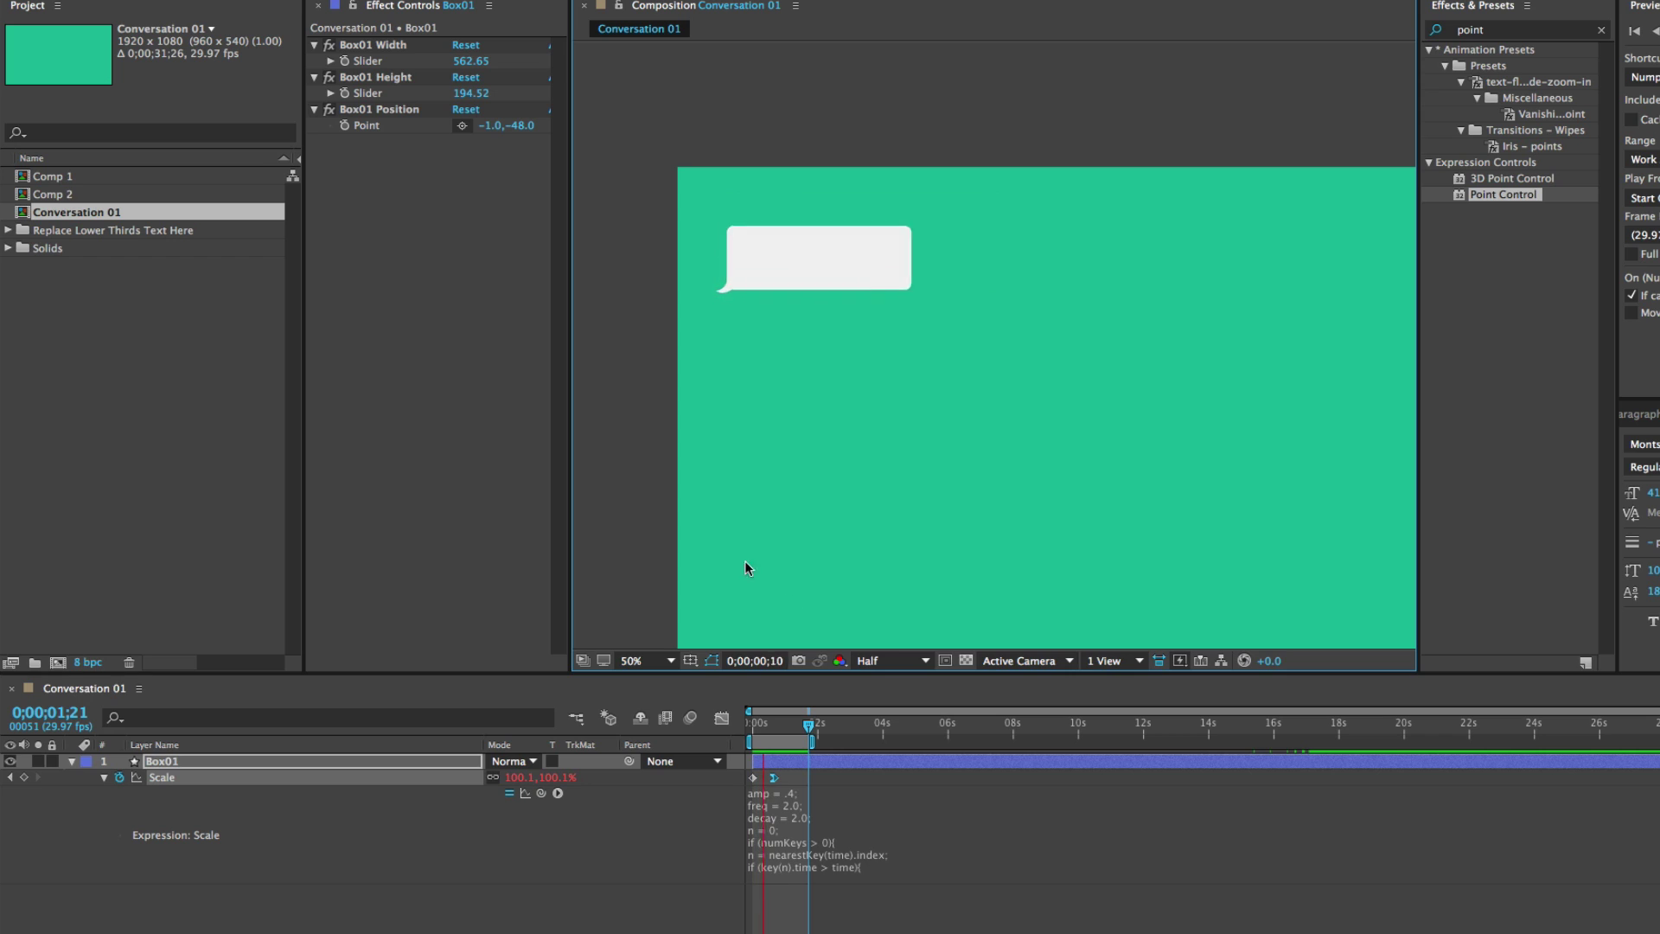
# Step: Move Box01's second Scale keyframe earlier to 0;00;00;17 and preview the faster bounce
pyautogui.press('j')
pyautogui.click(854, 905)
pyautogui.moveTo(775, 778); pyautogui.dragTo(771, 778)
pyautogui.press('KP_0')
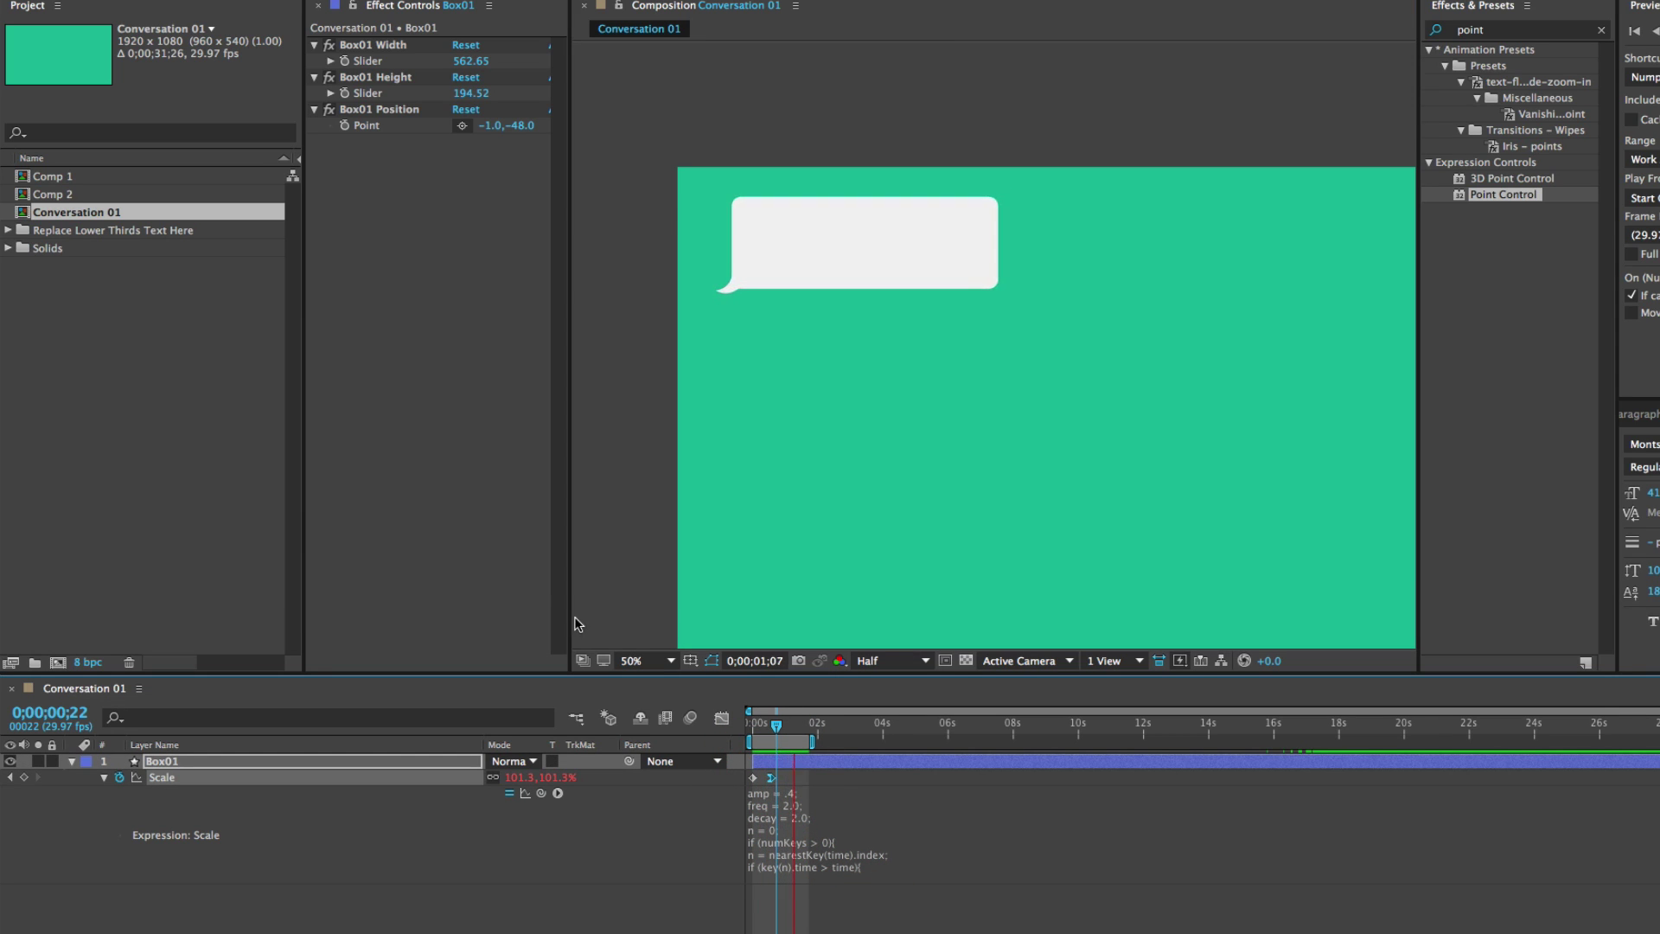
# Step: Add a Rotation keyframe of 12° to Box01 at 0;00;00;00 and show the Scale property alongside Rotation
pyautogui.press('Home')
pyautogui.click(771, 764)
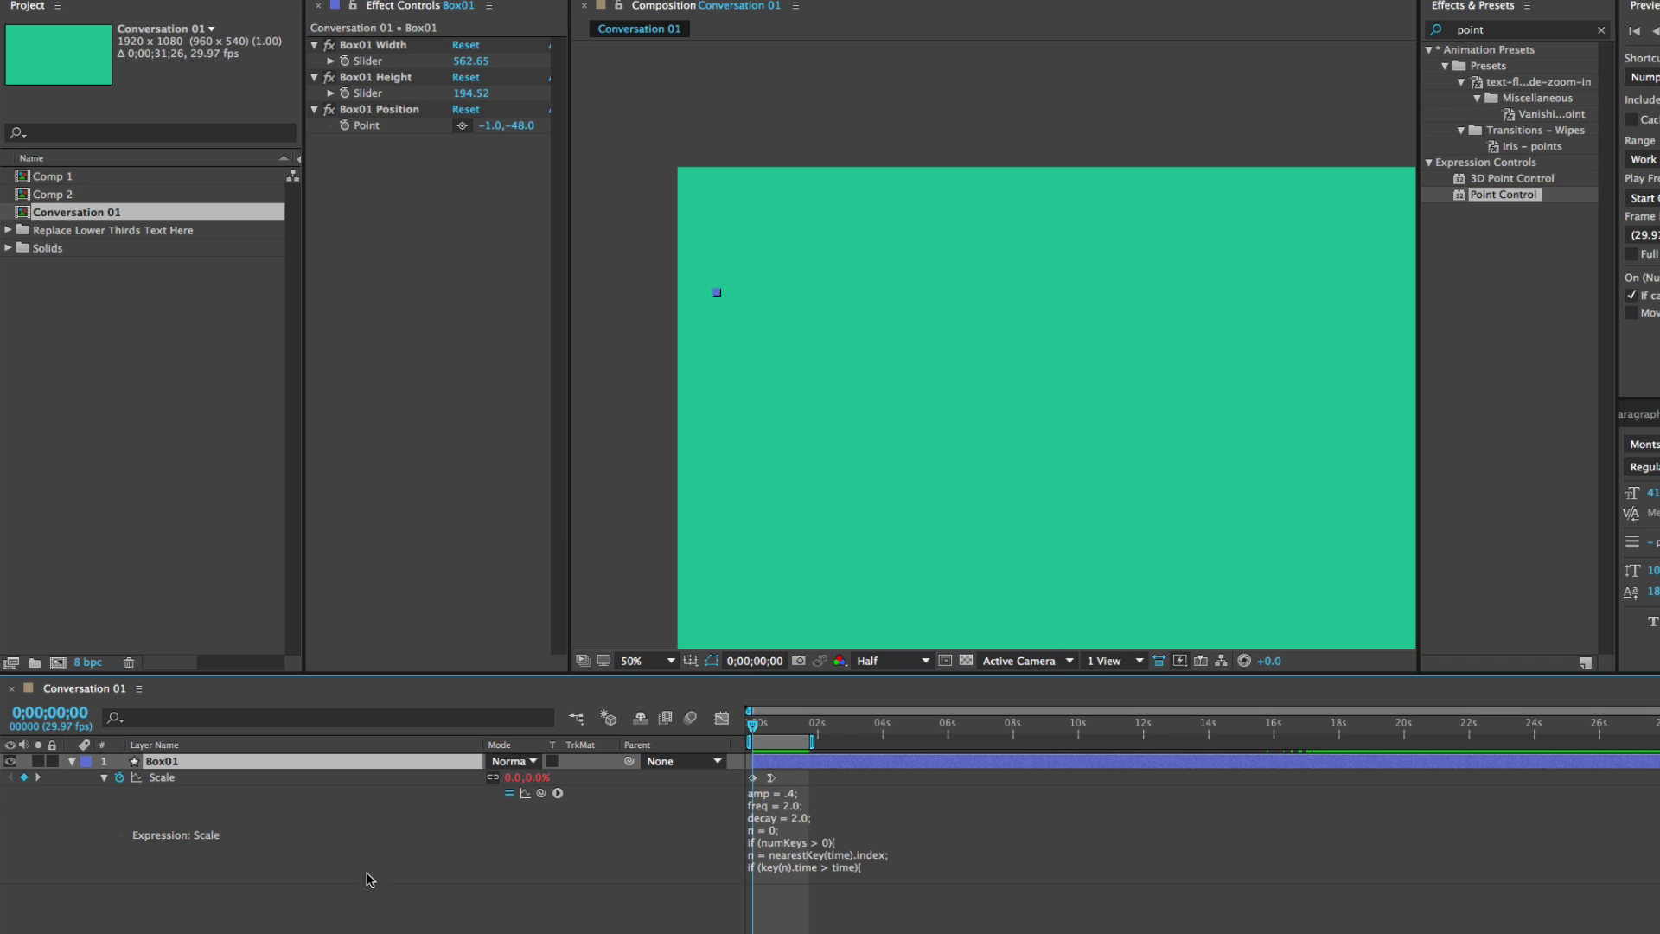
pyautogui.press('r')
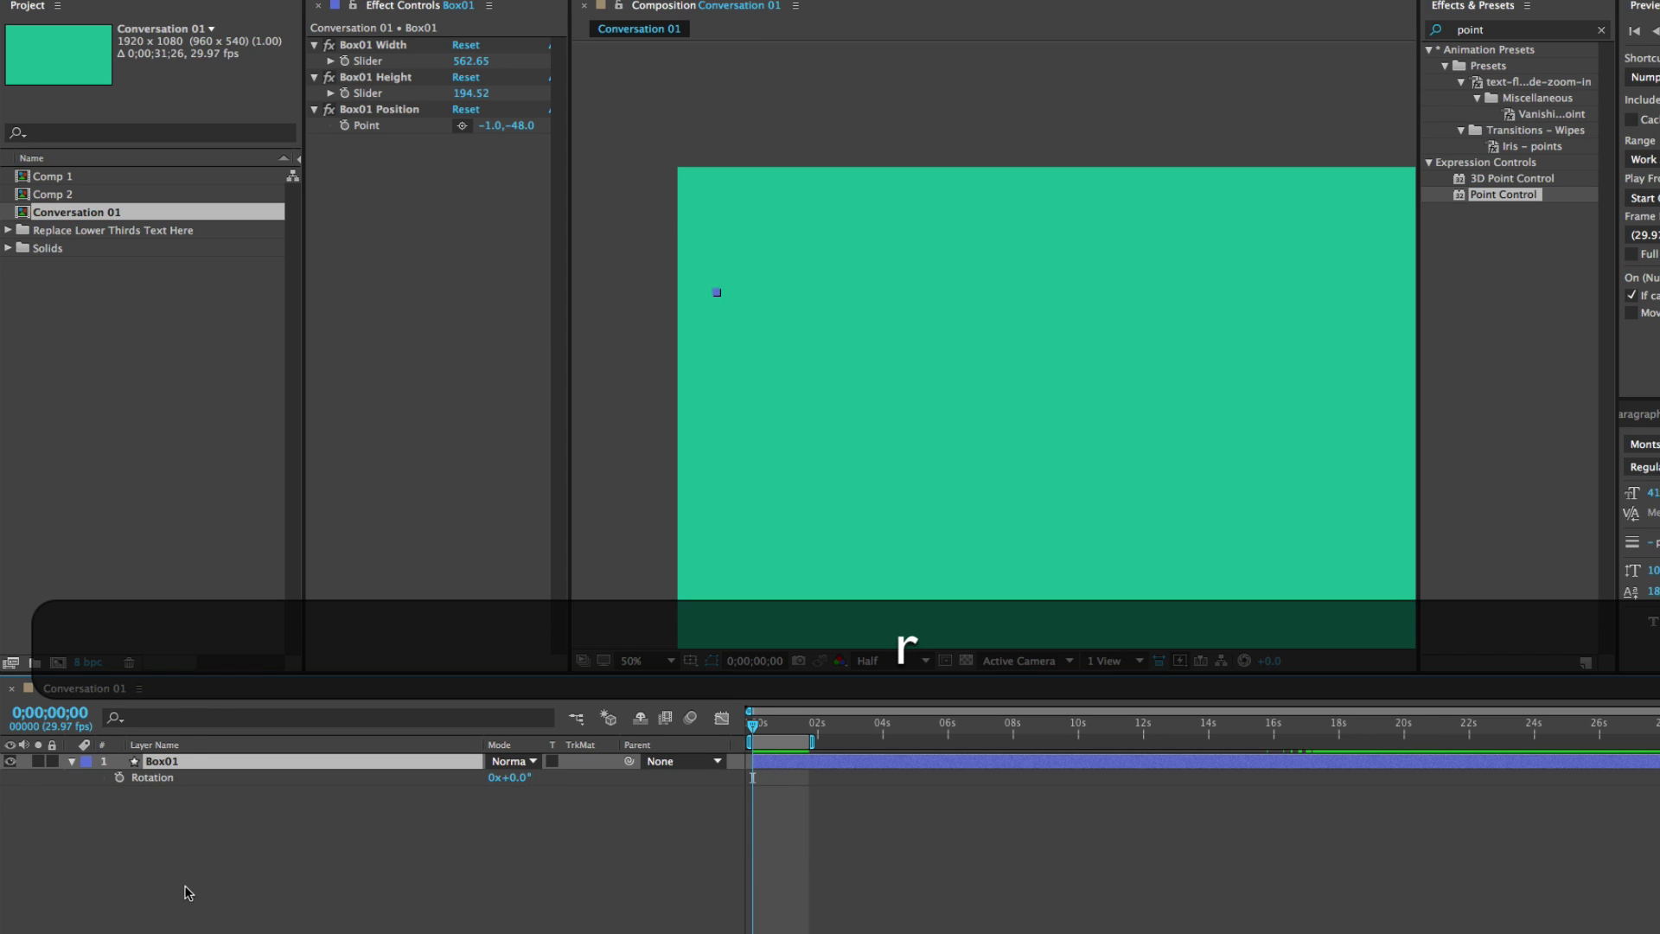
pyautogui.click(120, 777)
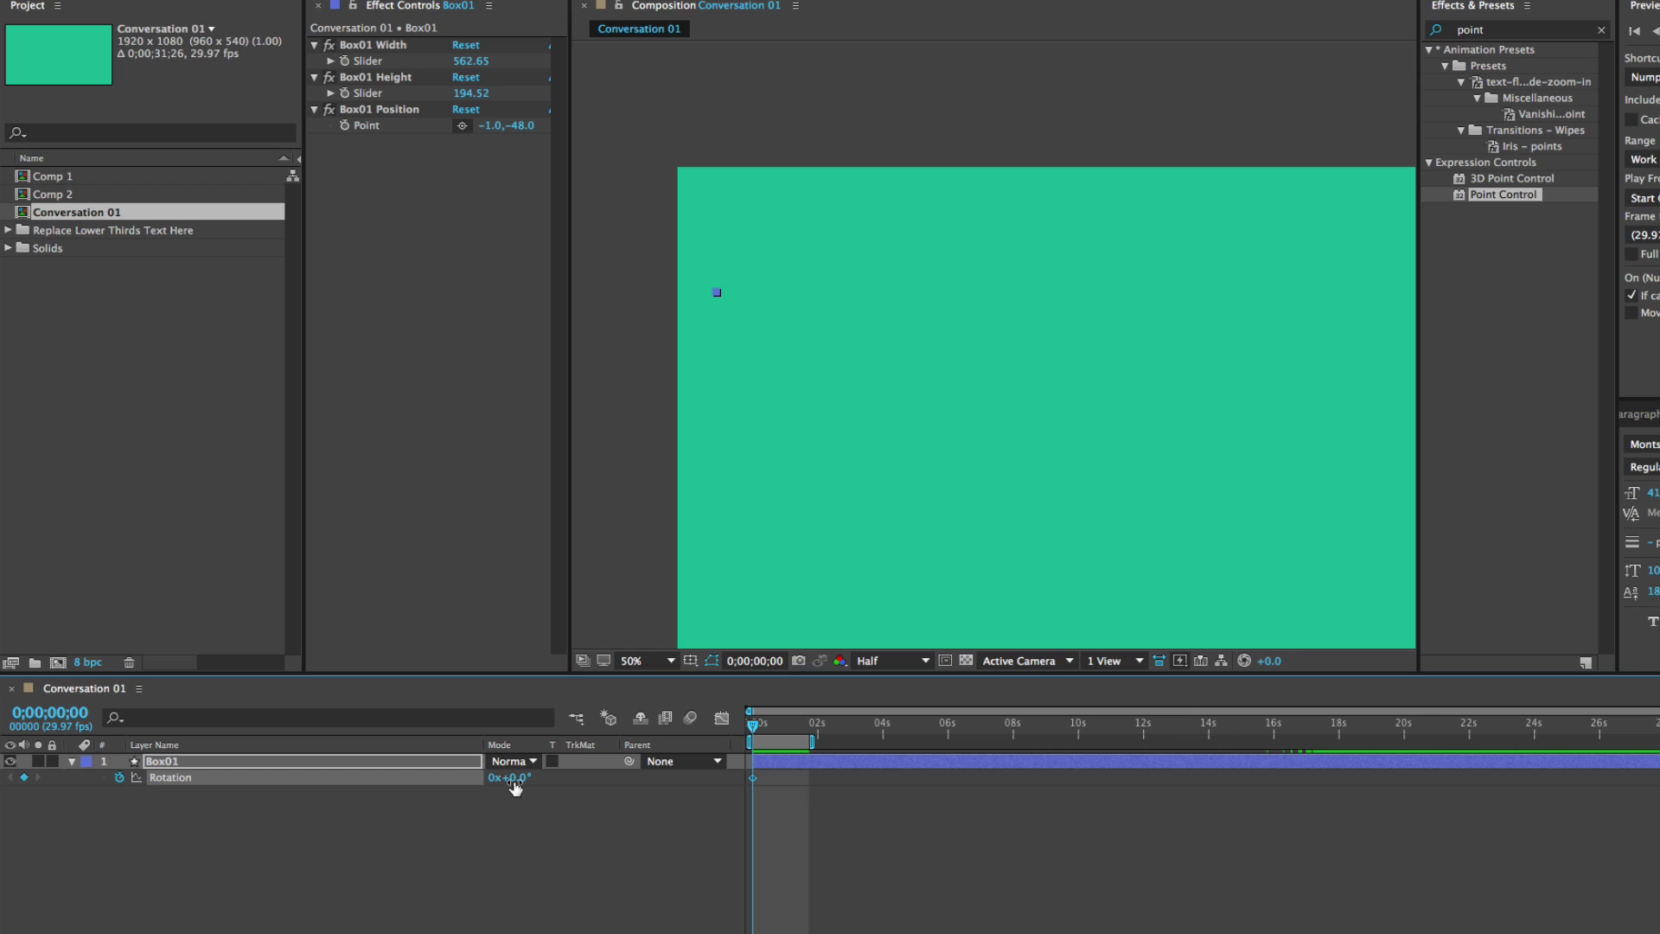
pyautogui.moveTo(521, 781); pyautogui.dragTo(527, 782)
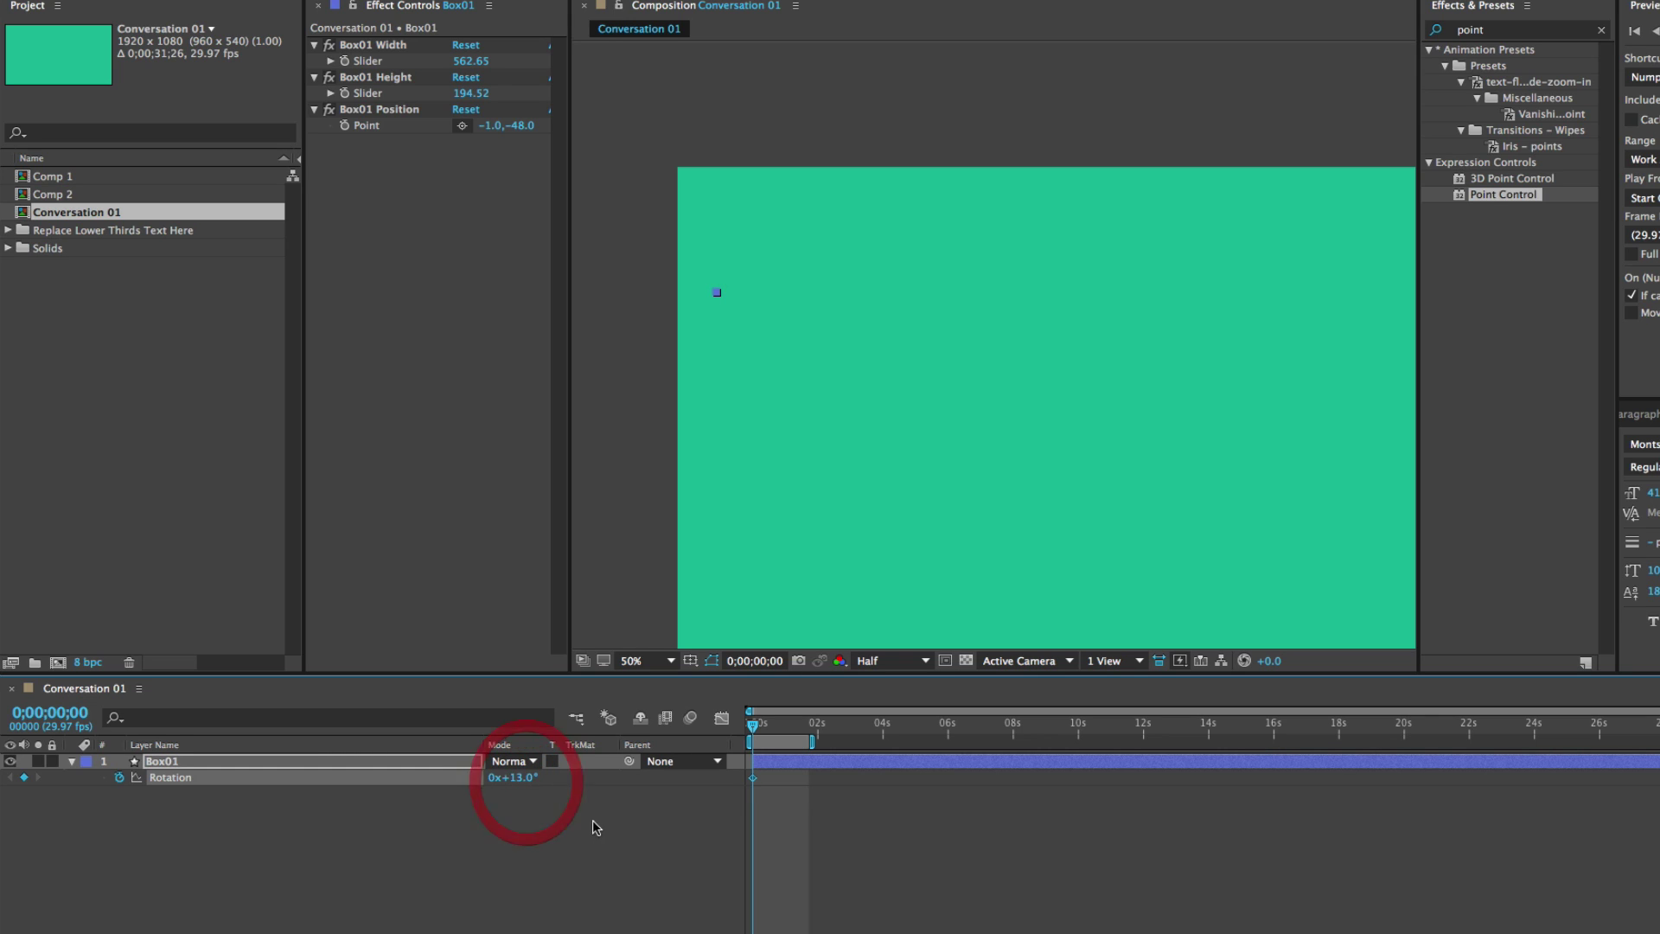
pyautogui.press('super+z')
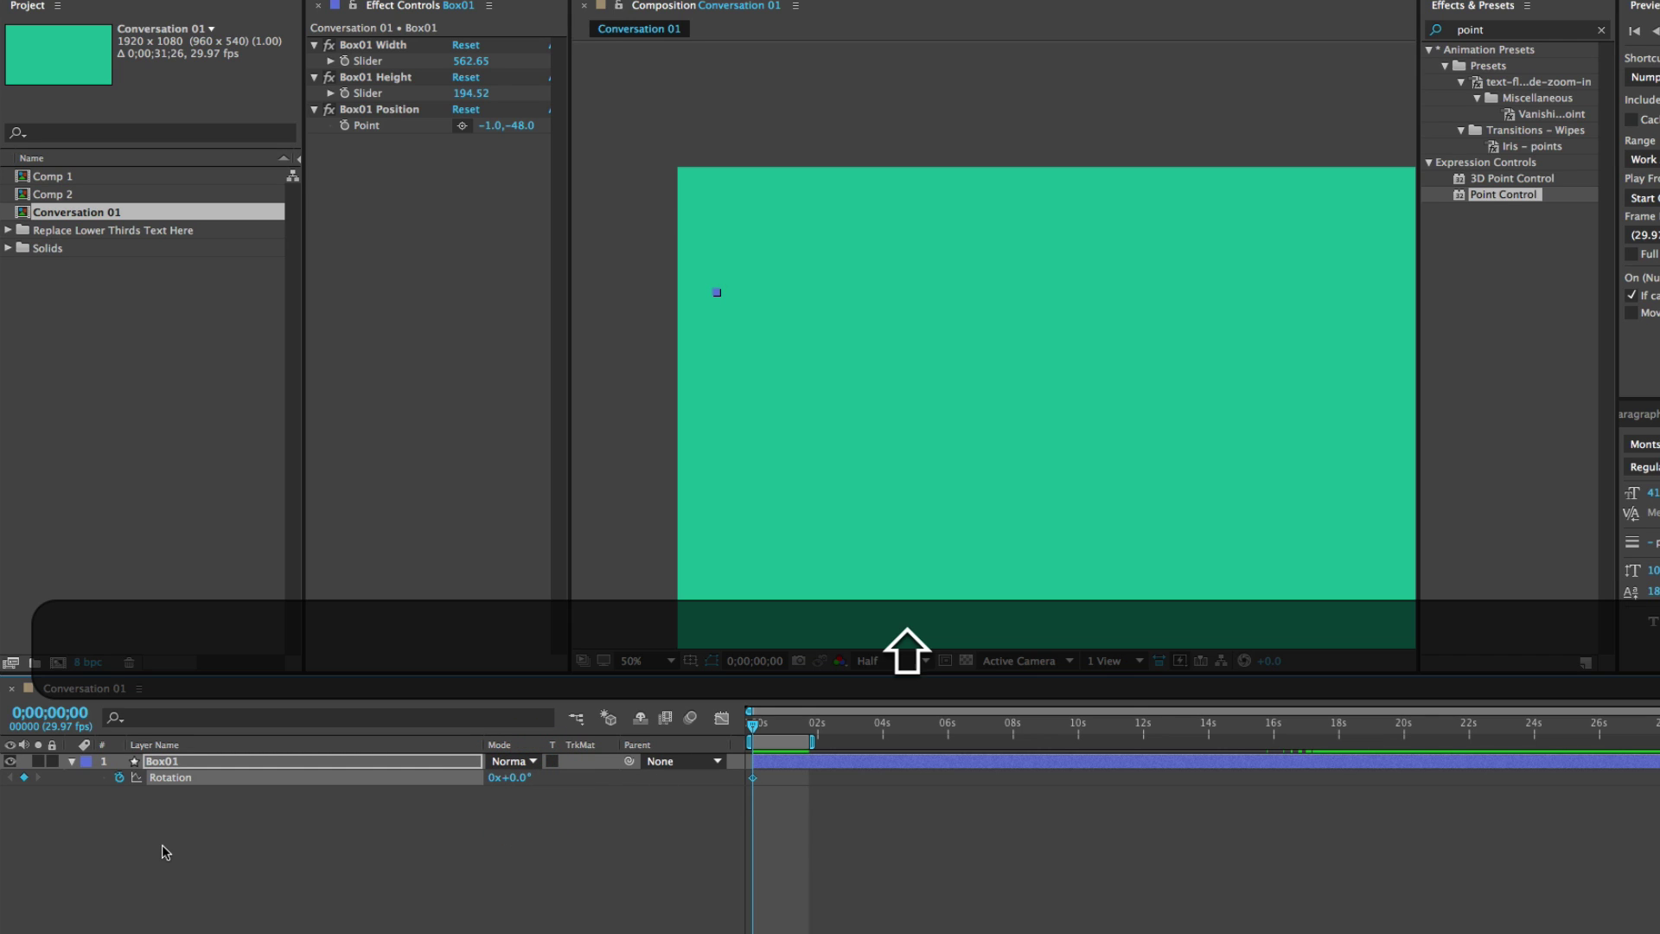
pyautogui.hotkey('shift', 's')
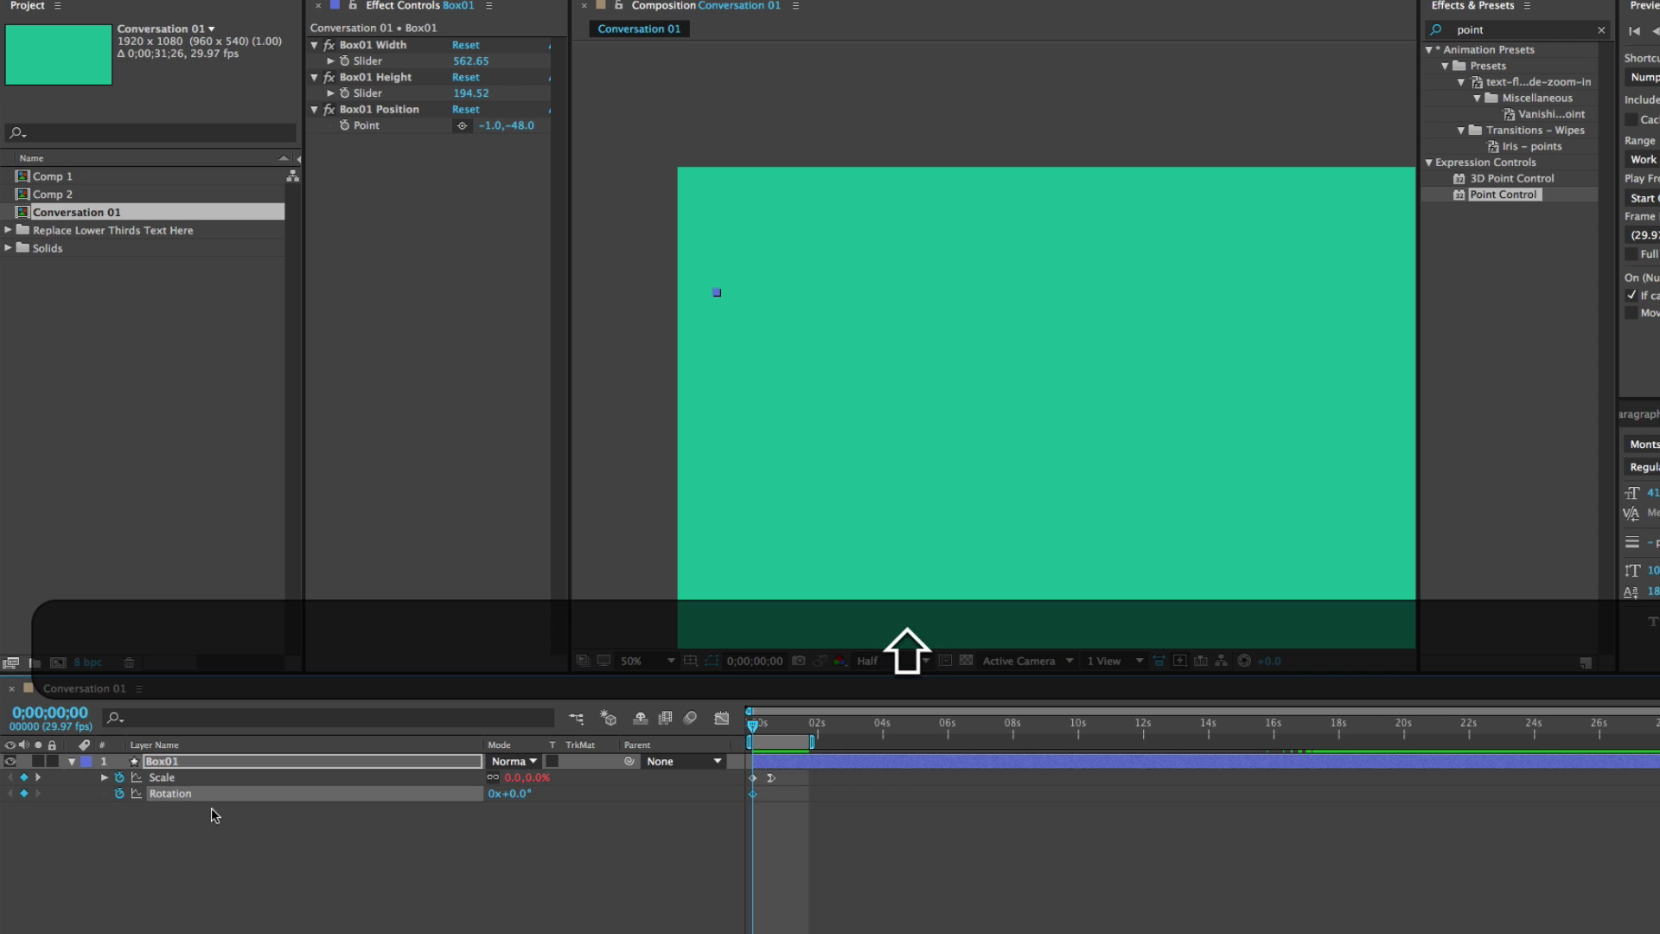
# Step: Add a 0° Rotation keyframe at 0;00;00;17, aligned with Box01's second Scale keyframe
pyautogui.click(39, 778)
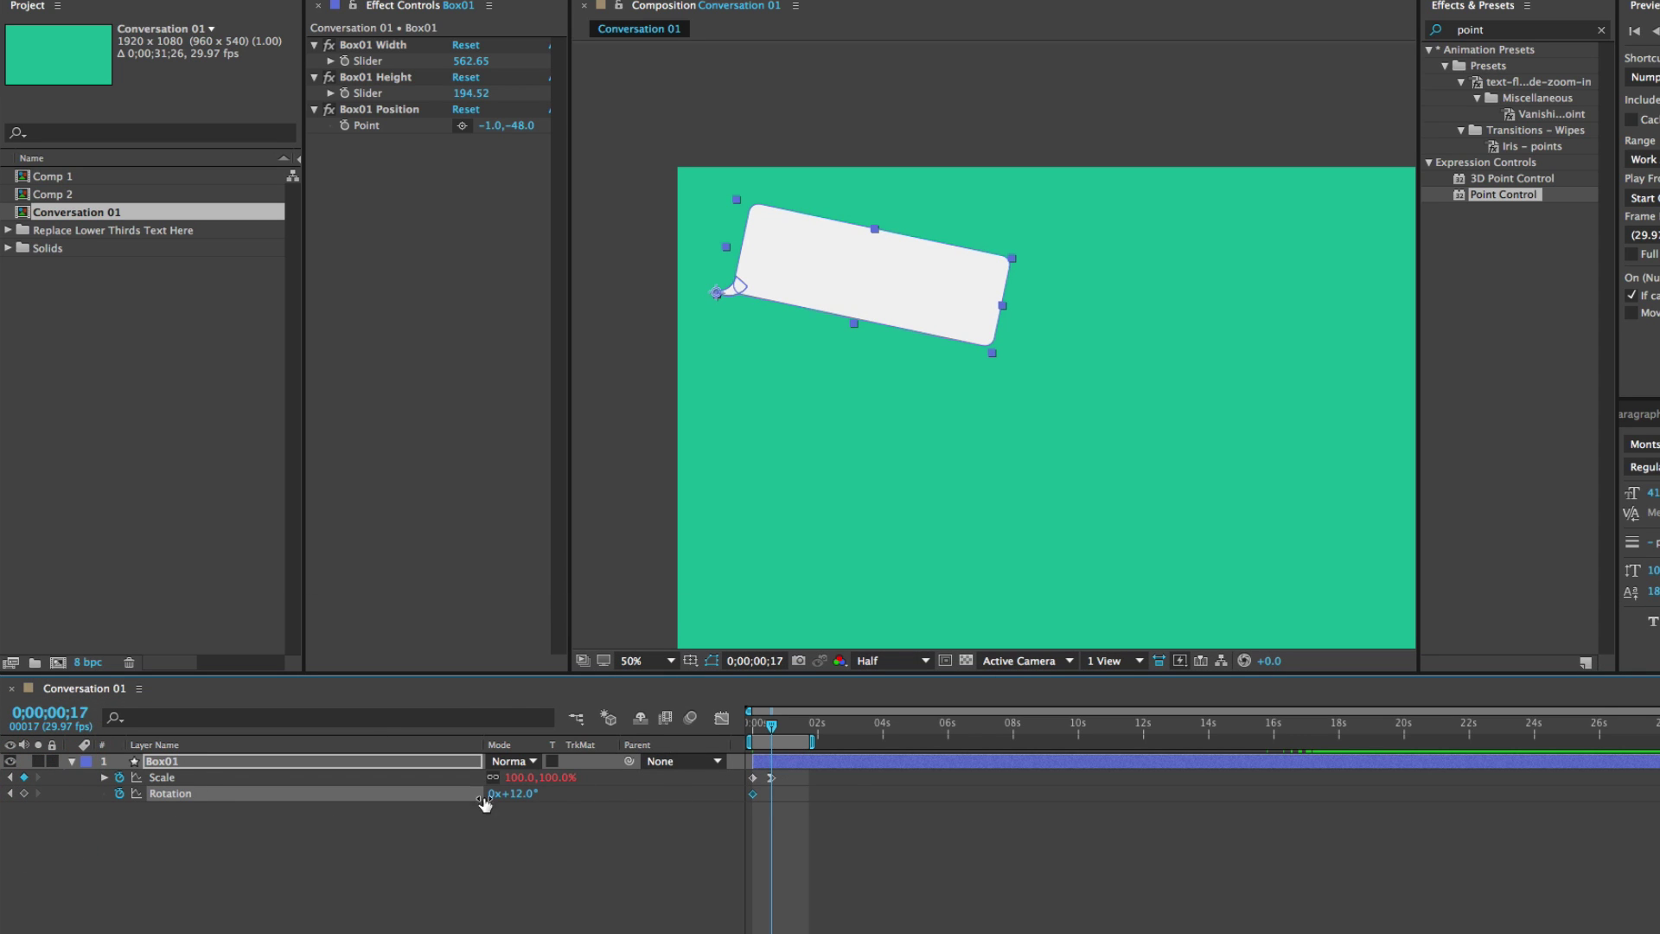
pyautogui.click(512, 793)
pyautogui.write('0')
pyautogui.press('Return')
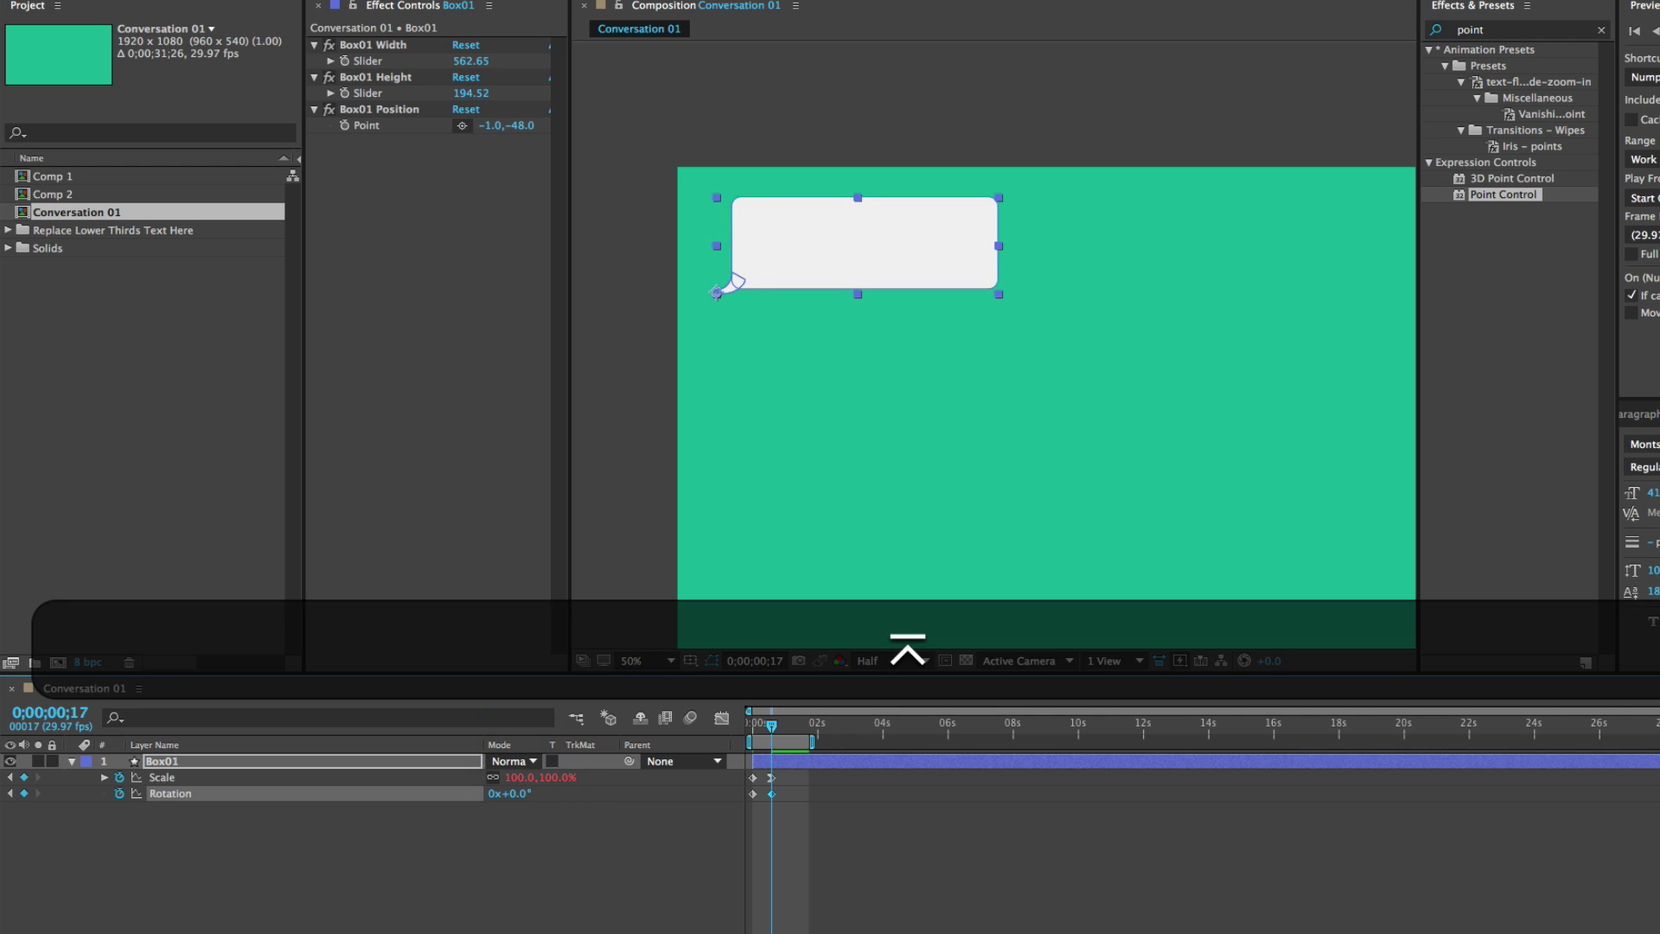
# Step: Apply Easy Ease In to Box01's second Rotation keyframe
pyautogui.rightClick(770, 797)
pyautogui.moveTo(924, 933)
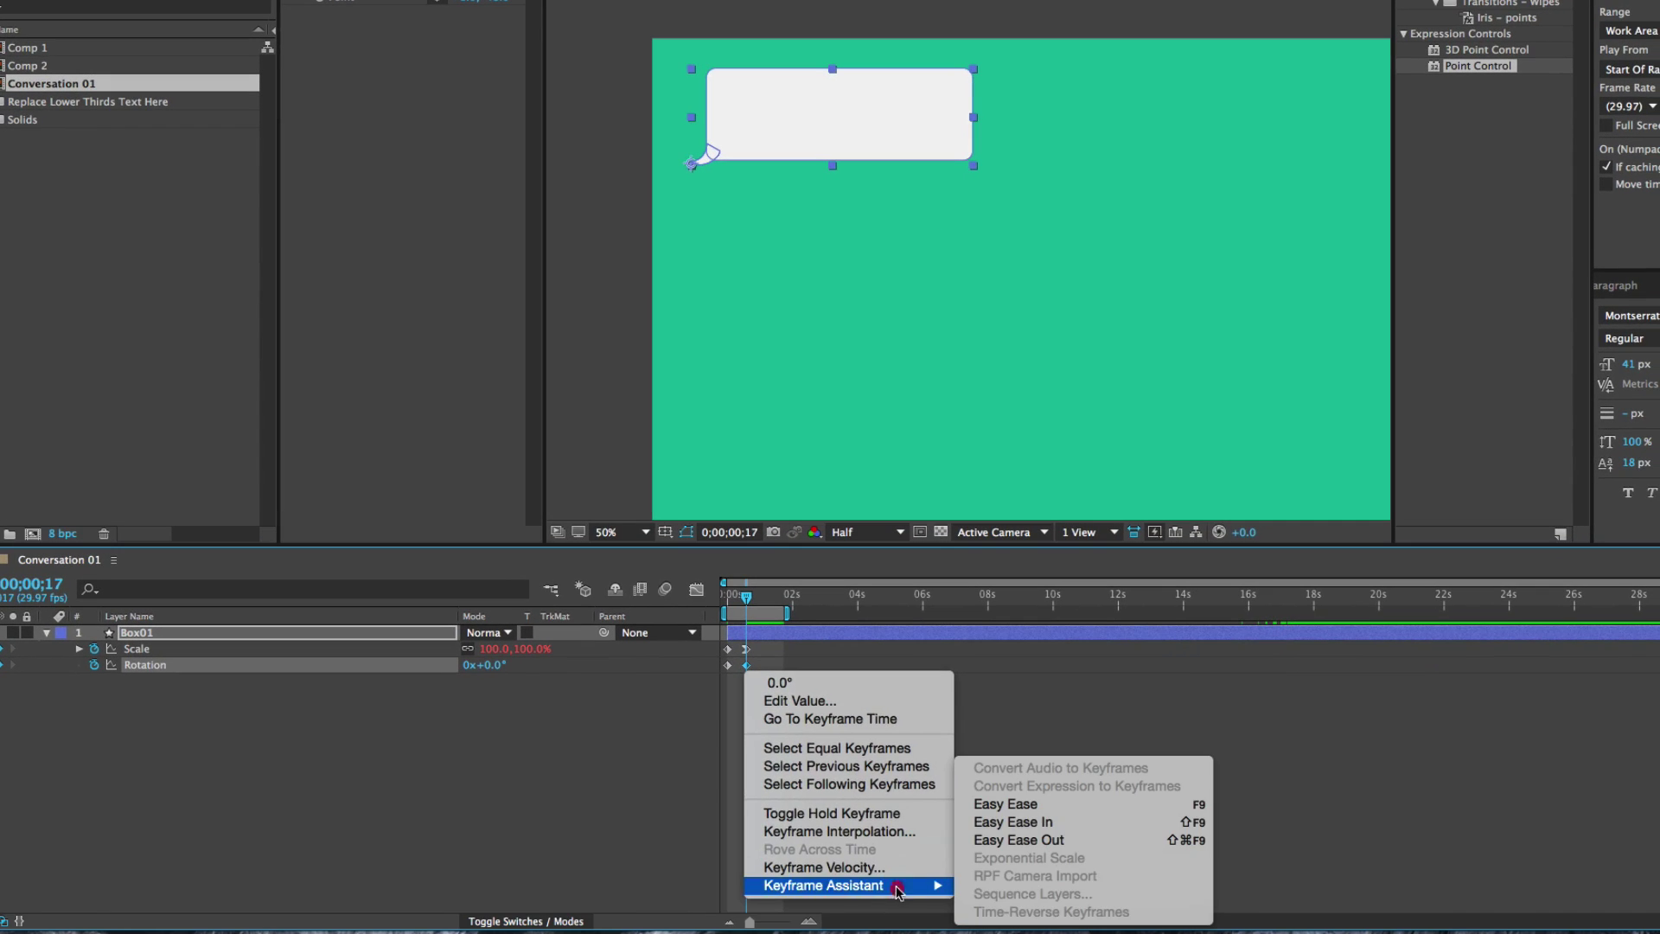
pyautogui.press('super+z')
pyautogui.rightClick(748, 668)
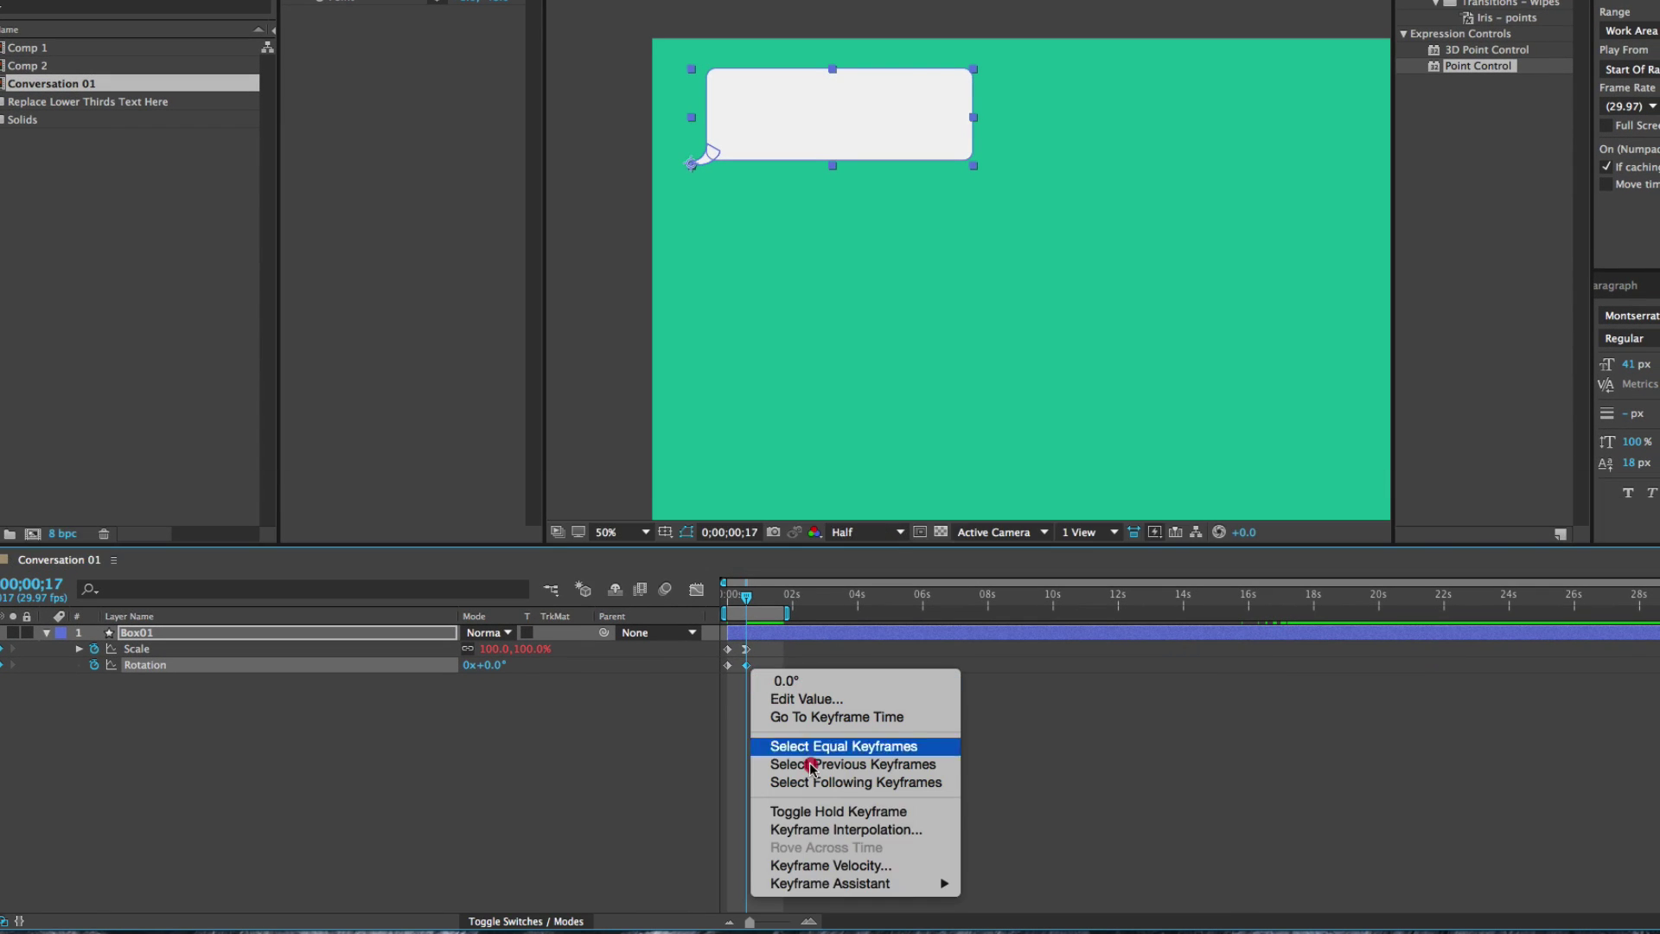
pyautogui.moveTo(904, 883)
pyautogui.click(1007, 821)
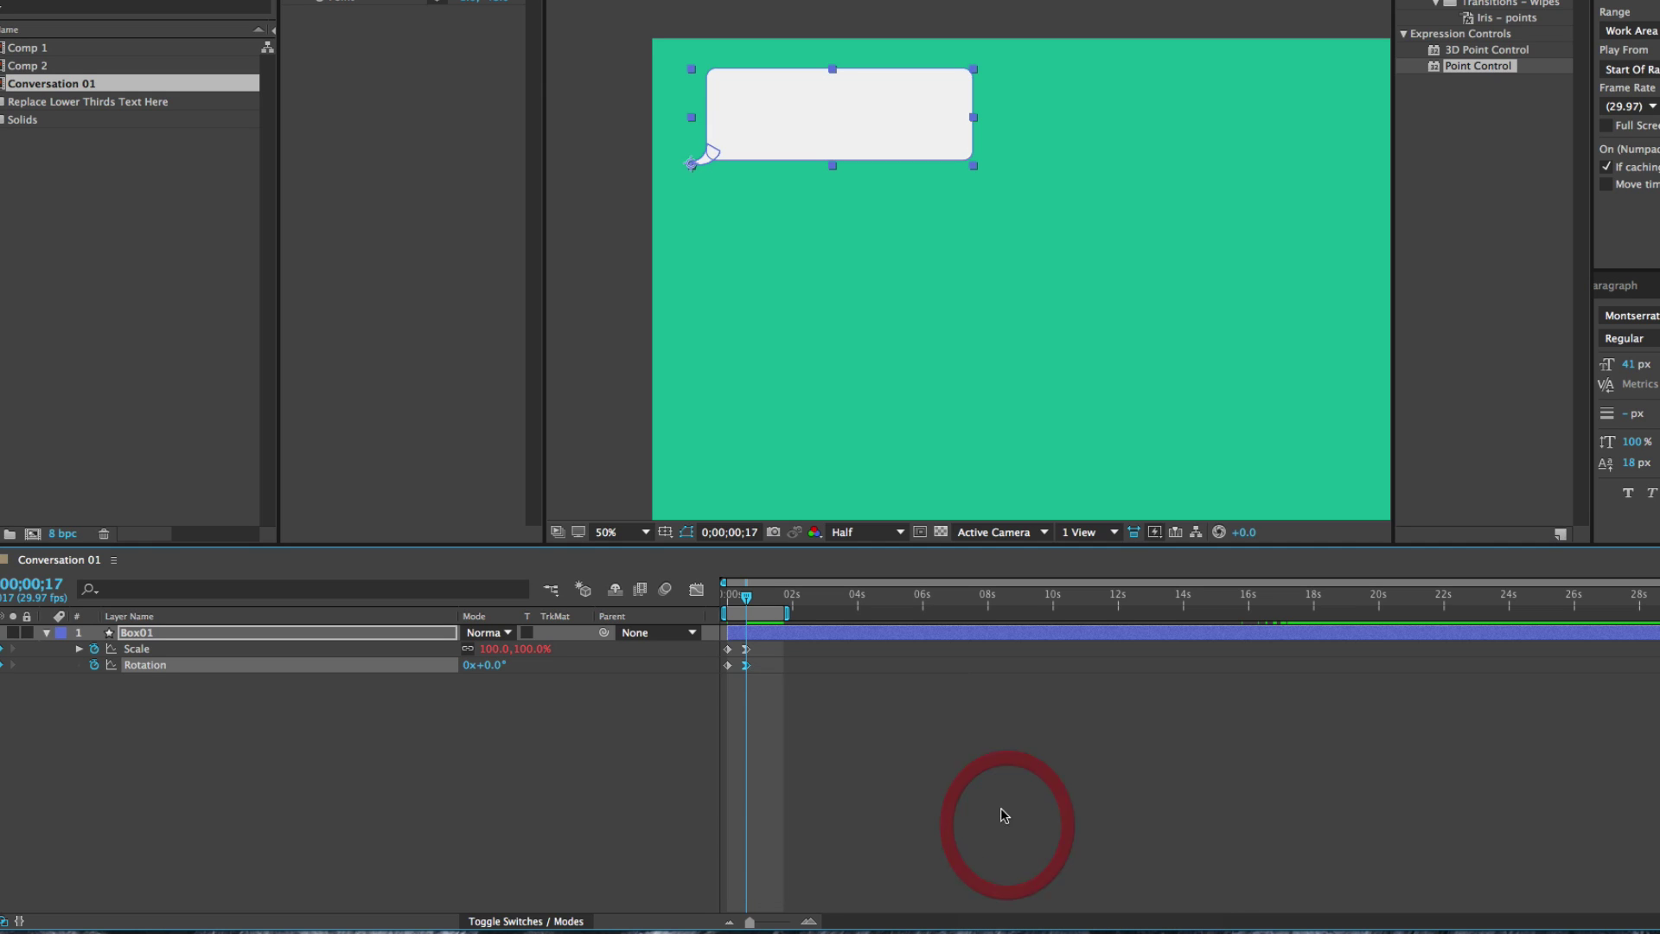
# Step: Apply the copied Inertial Bounce expression to Box01's Rotation property and preview the combined scale and rotation animation
pyautogui.hotkey('alt', 'shift', '=')
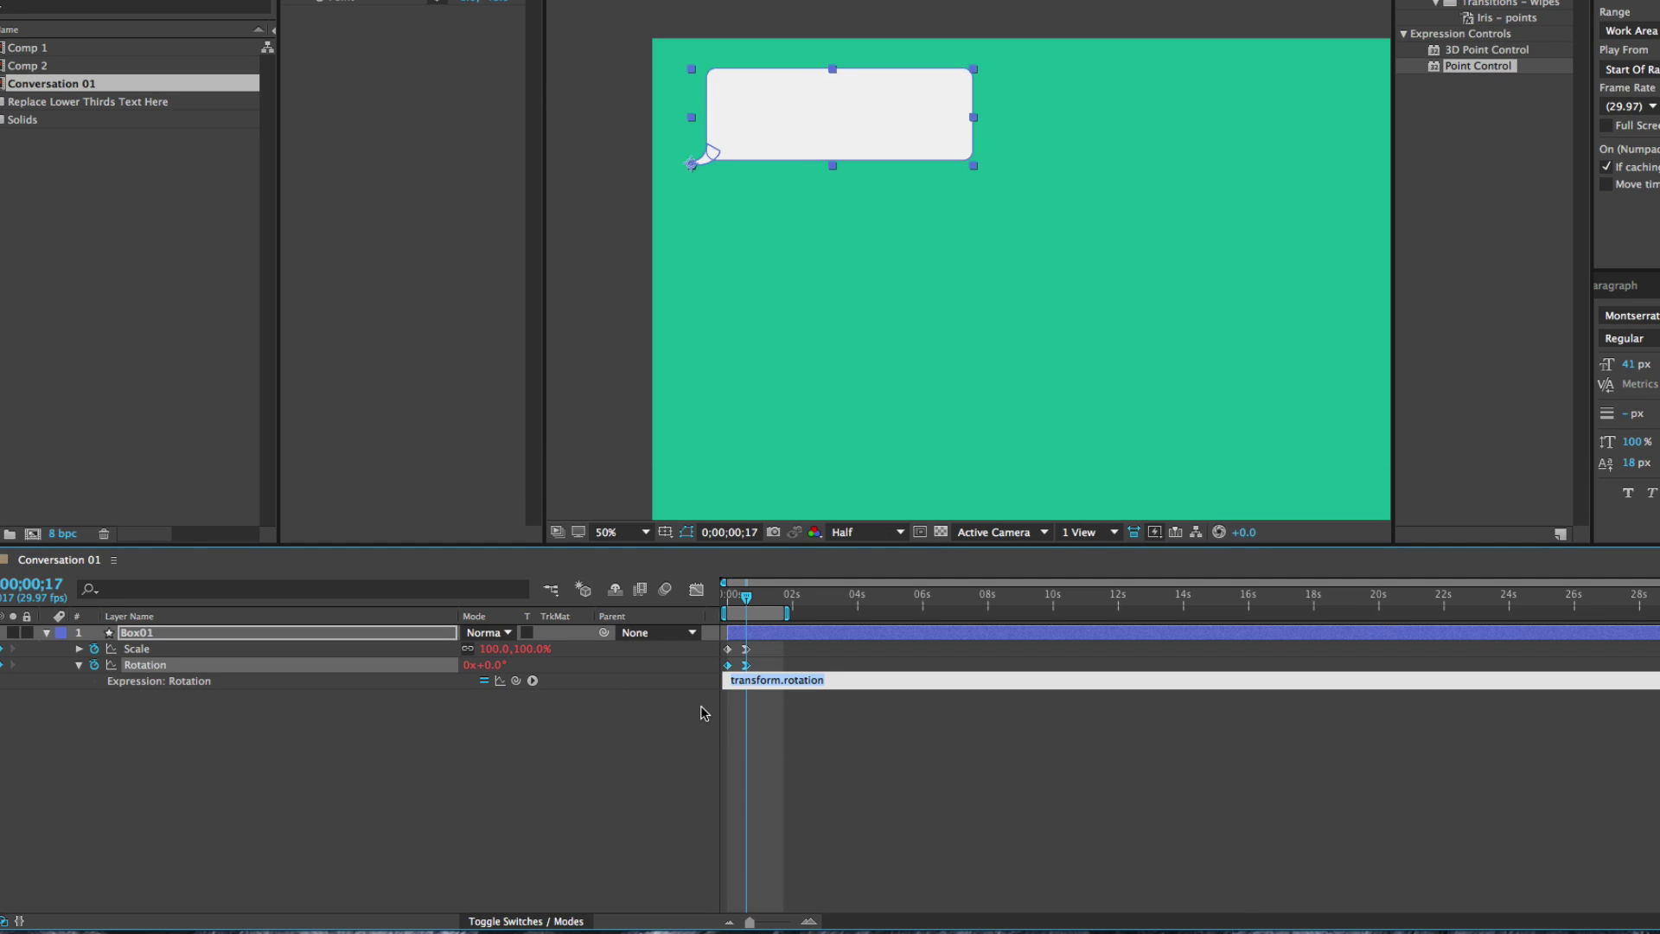
pyautogui.press('super+v')
pyautogui.click(527, 771)
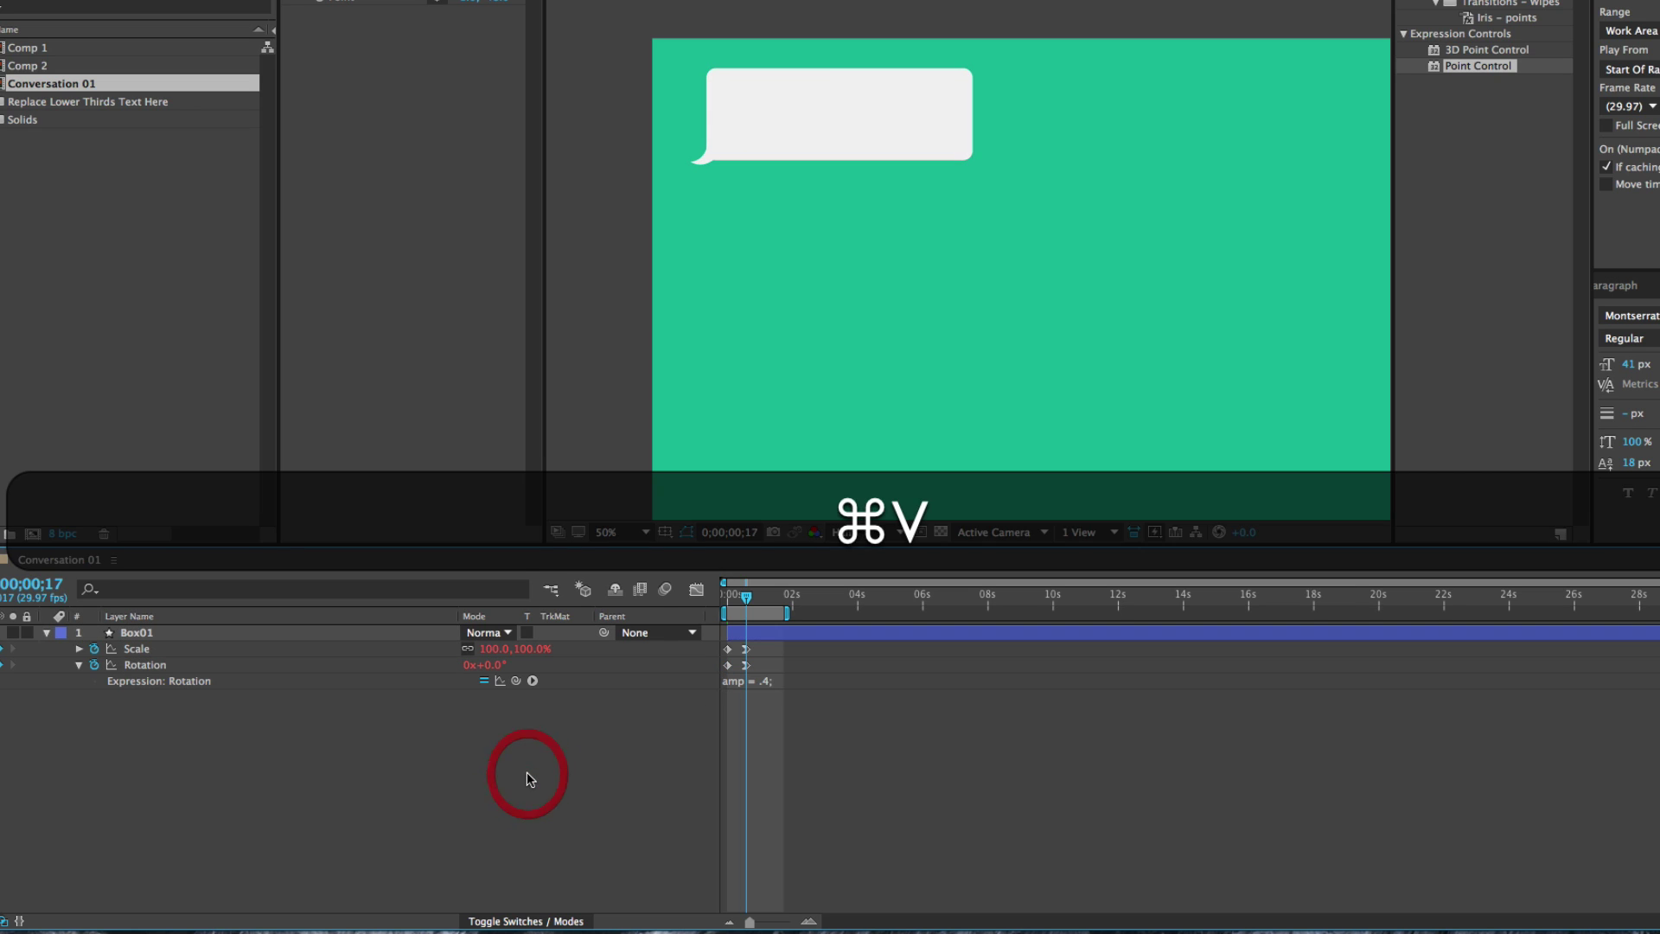
pyautogui.press('KP_0')
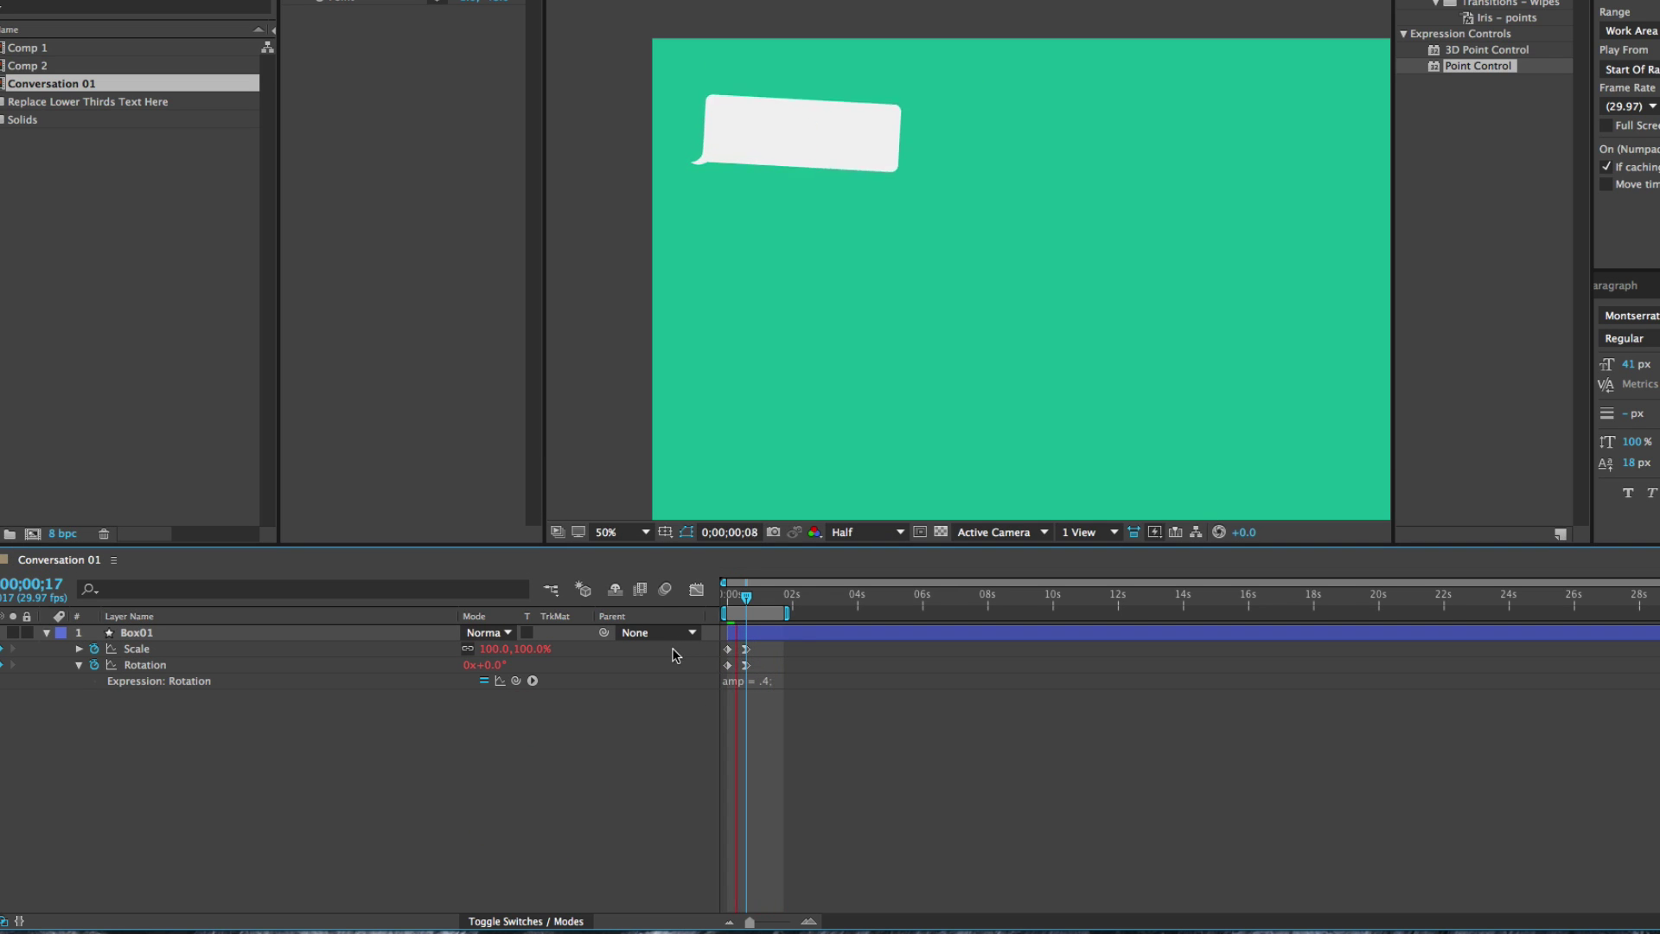
pyautogui.press('space')
# Step: Shift Box01's ending Scale and Rotation keyframes together closer to the start in two small moves, previewing after each
pyautogui.moveTo(755, 646); pyautogui.dragTo(744, 666)
pyautogui.press('KP_0')
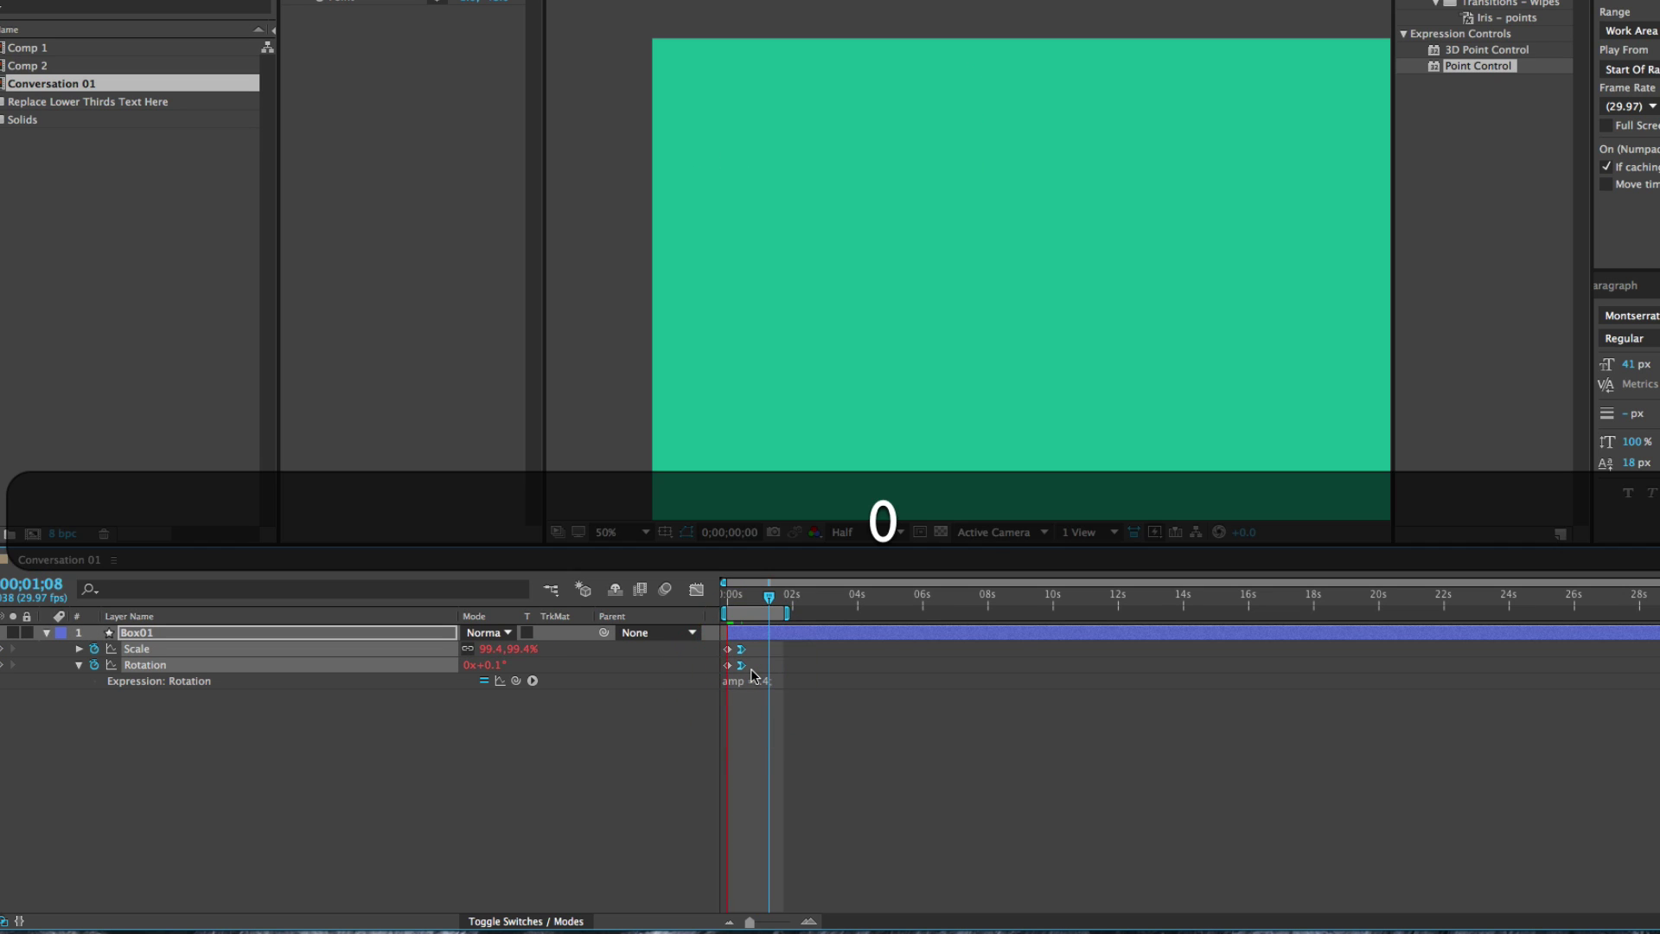
pyautogui.press('space')
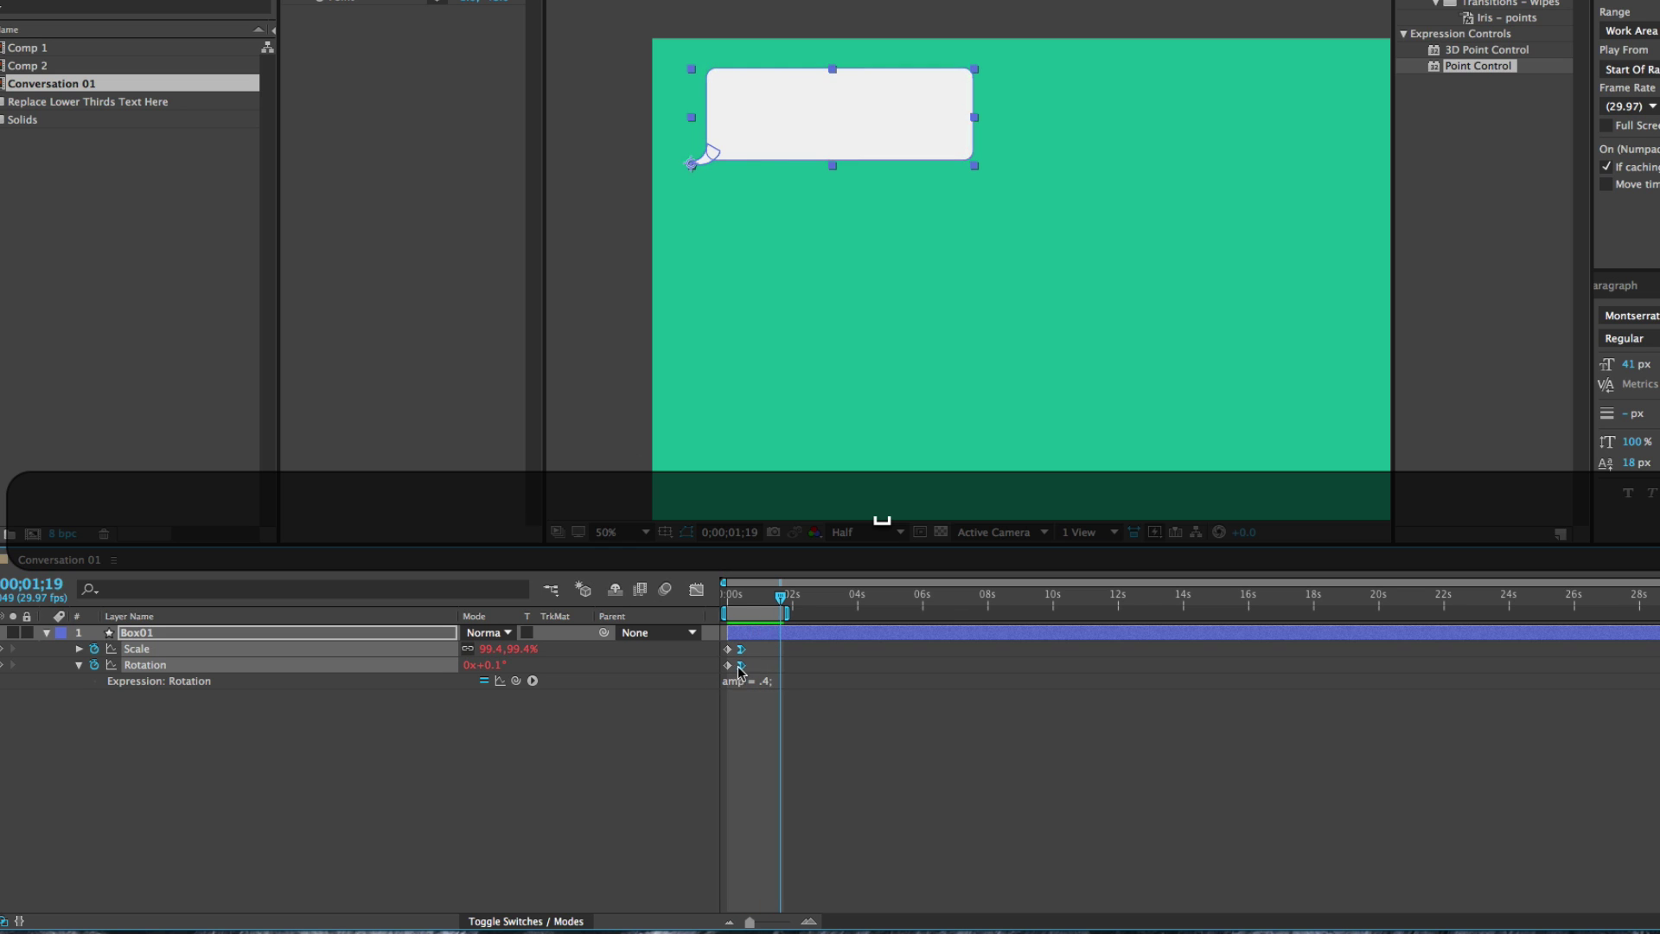
pyautogui.moveTo(738, 669); pyautogui.dragTo(736, 669)
pyautogui.press('KP_0')
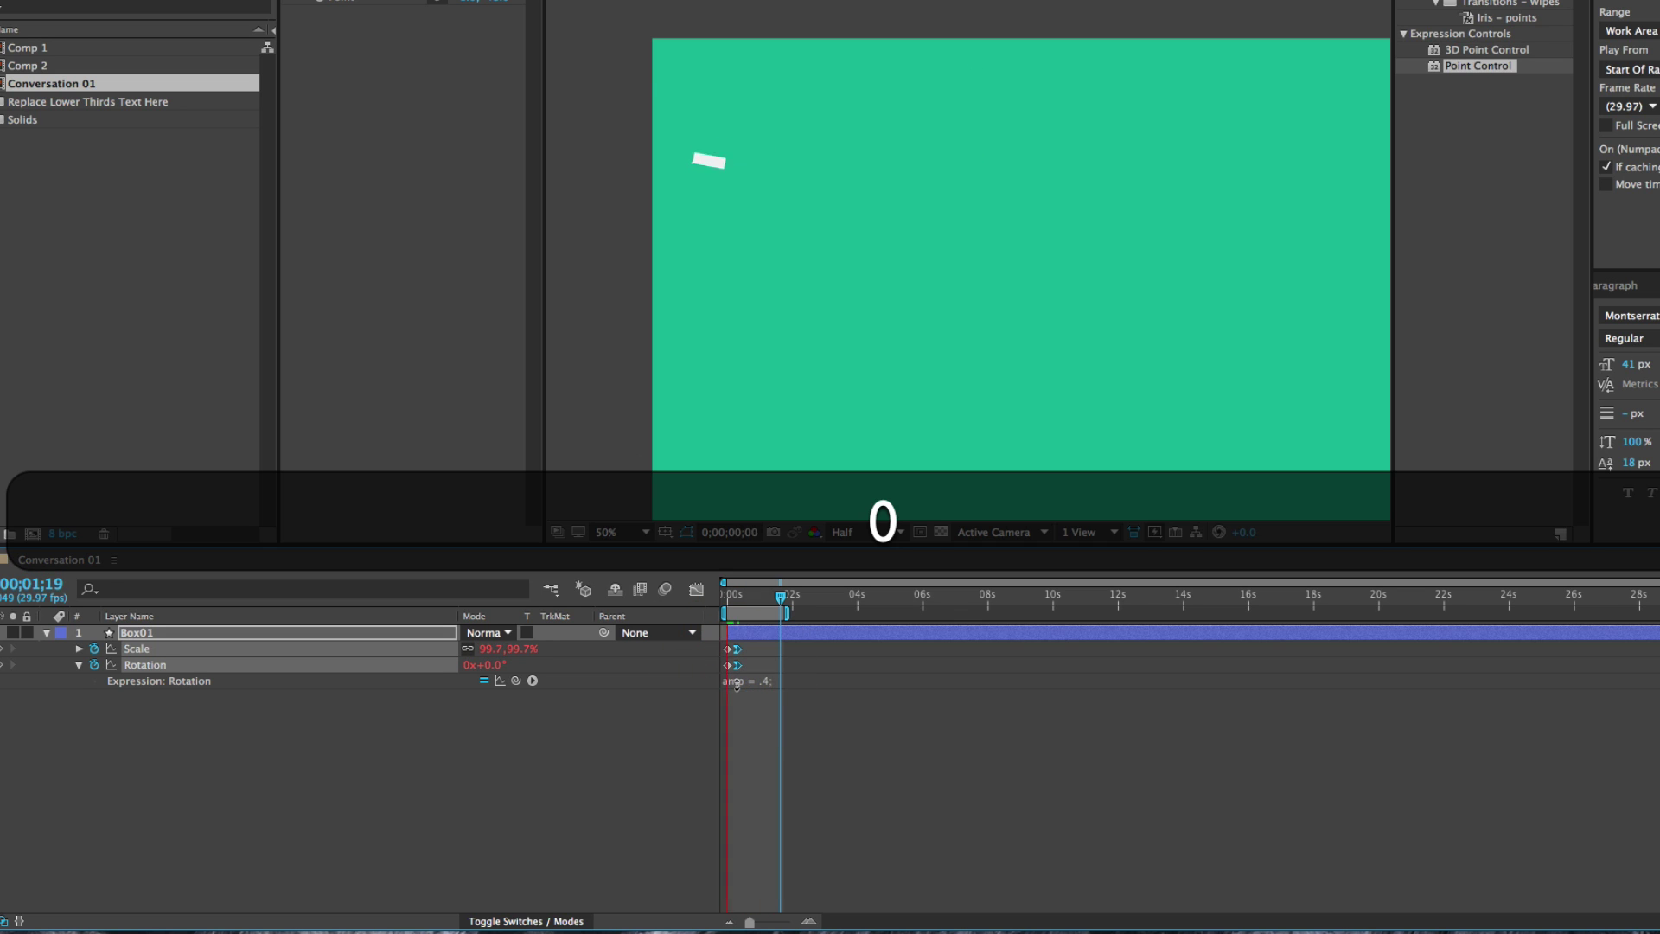
pyautogui.press('space')
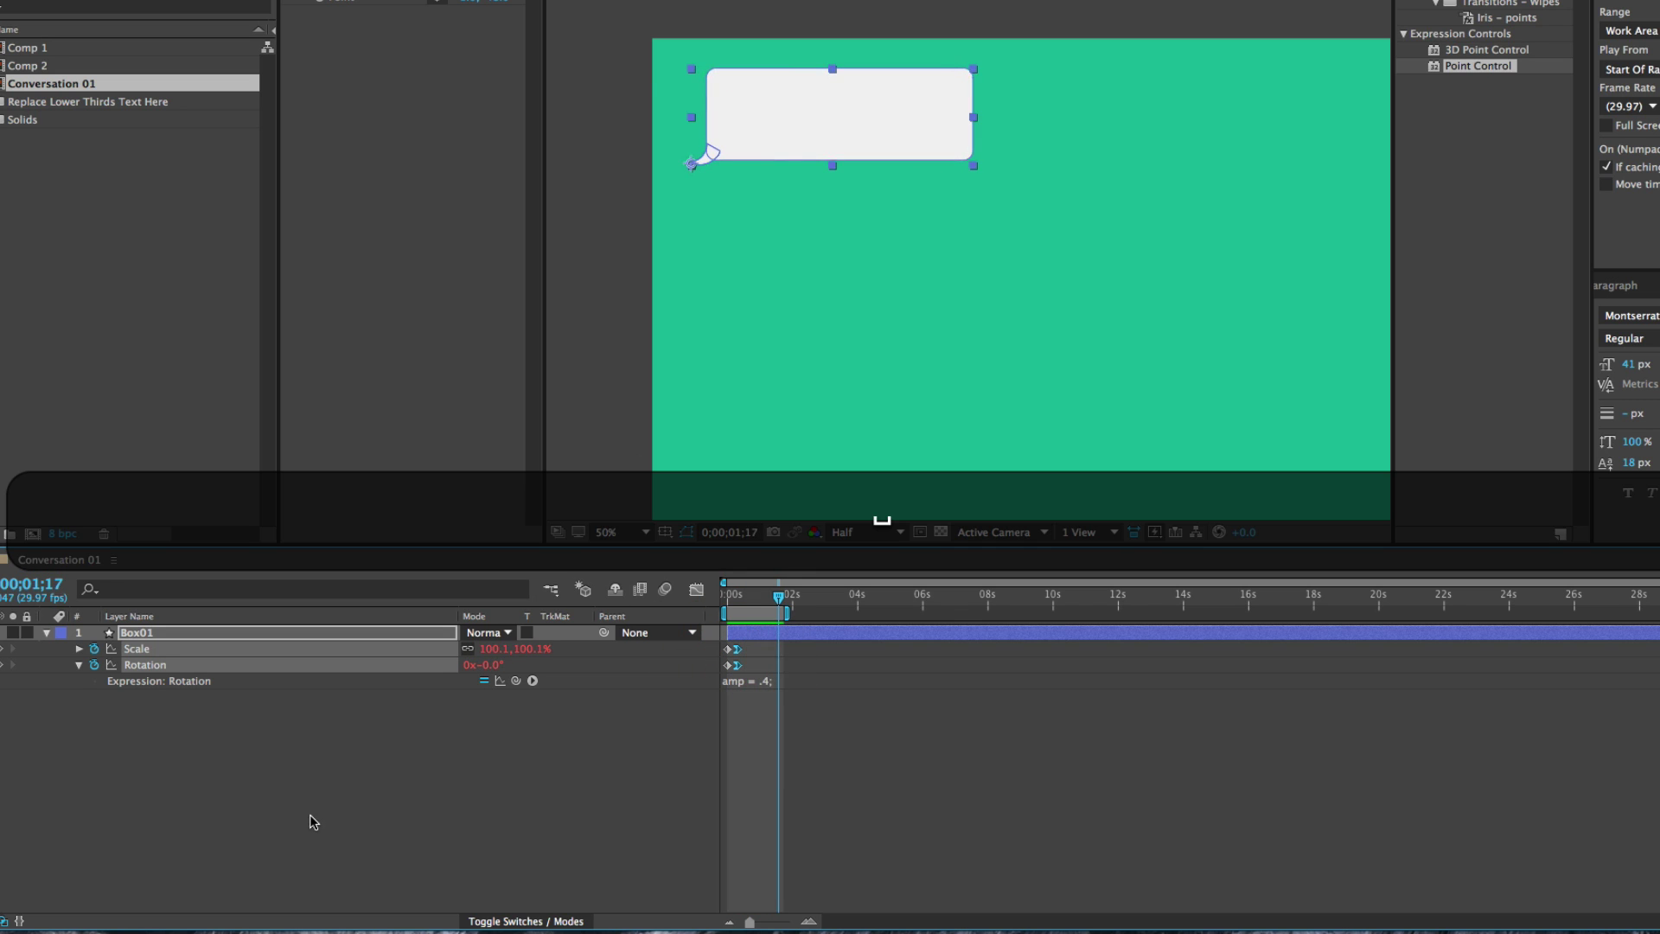
# Step: Draw a paragraph text box with the Horizontal Type tool, spanning nearly the whole interior of the speech bubble
pyautogui.click(318, 820)
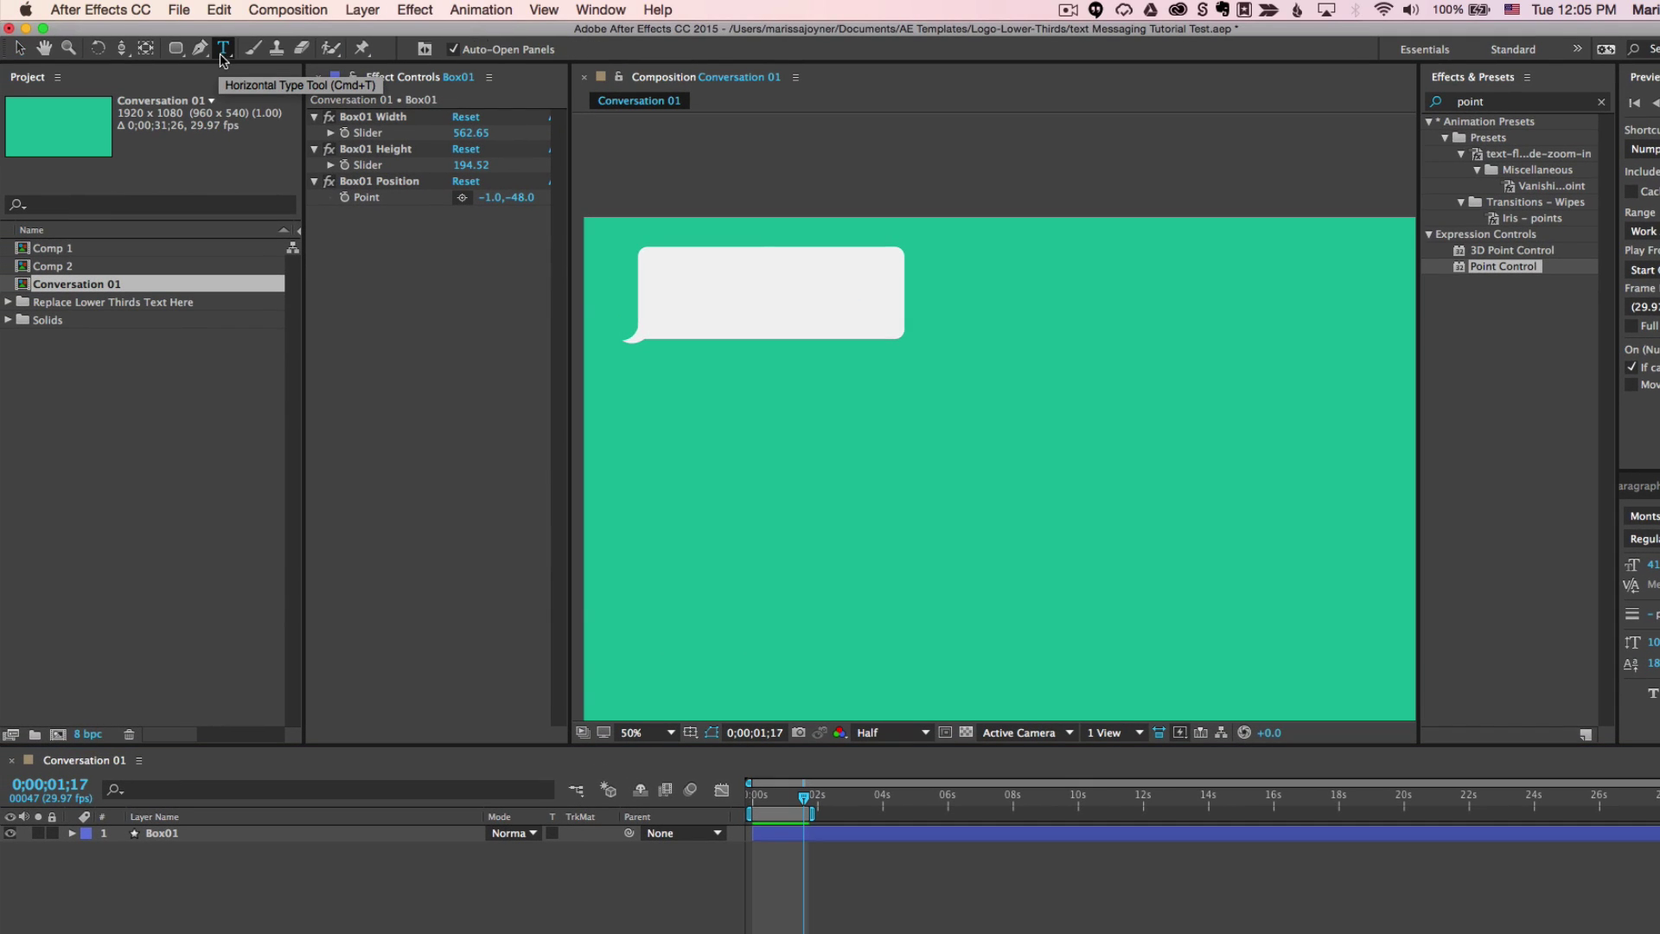
pyautogui.click(223, 49)
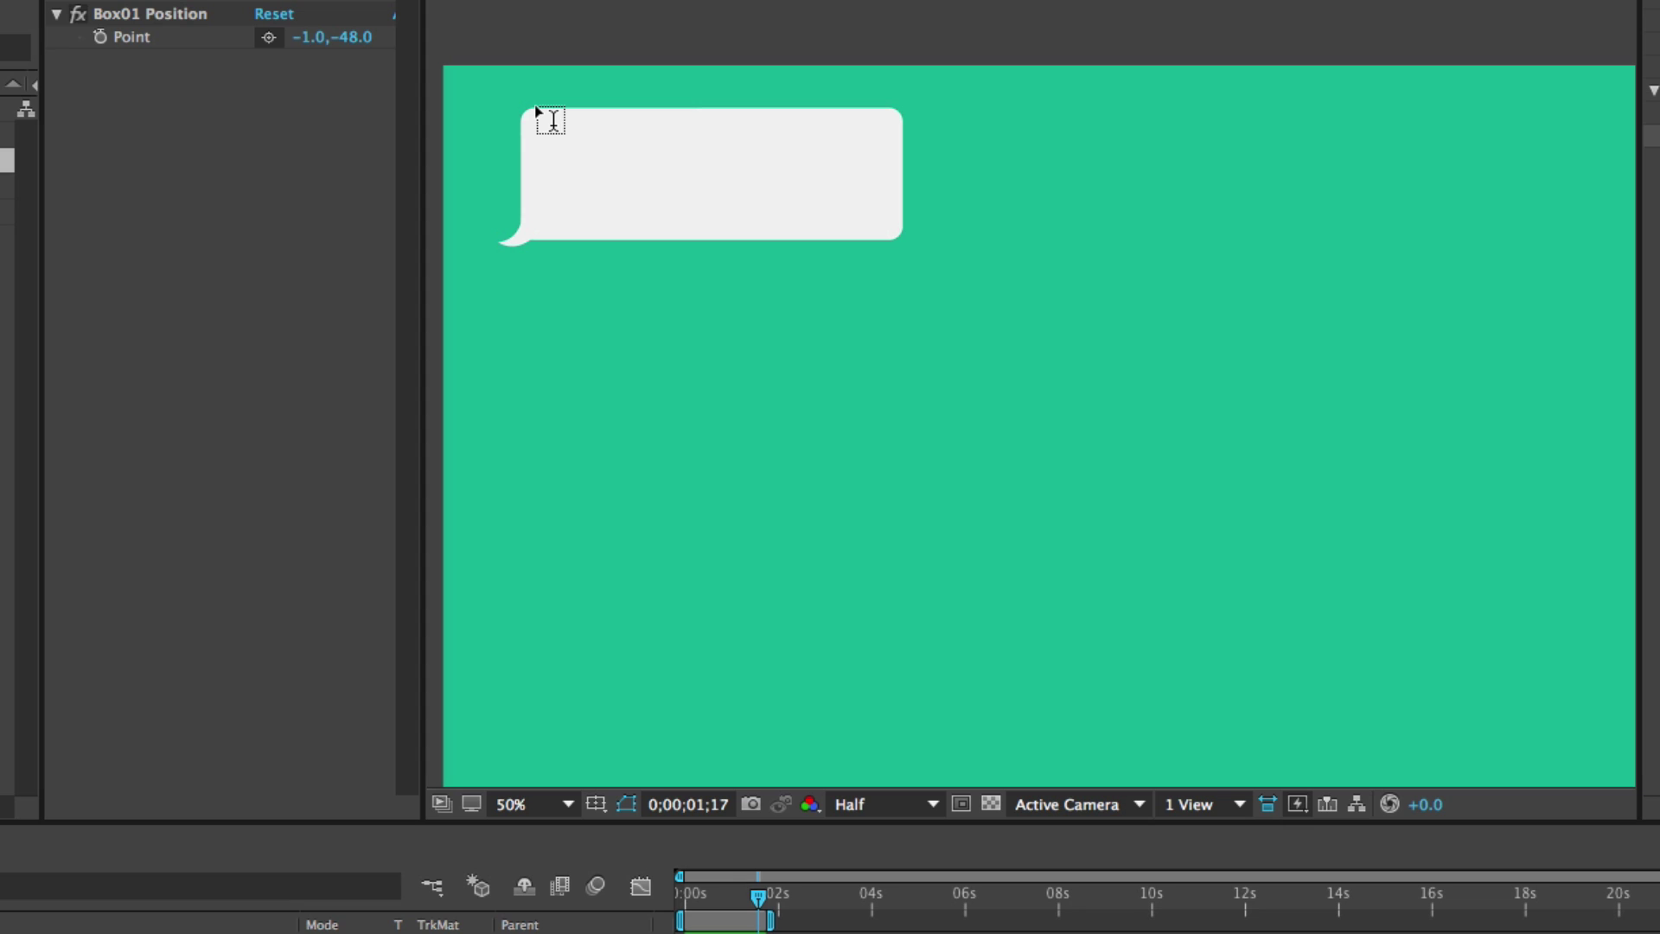
pyautogui.moveTo(536, 125); pyautogui.dragTo(894, 231)
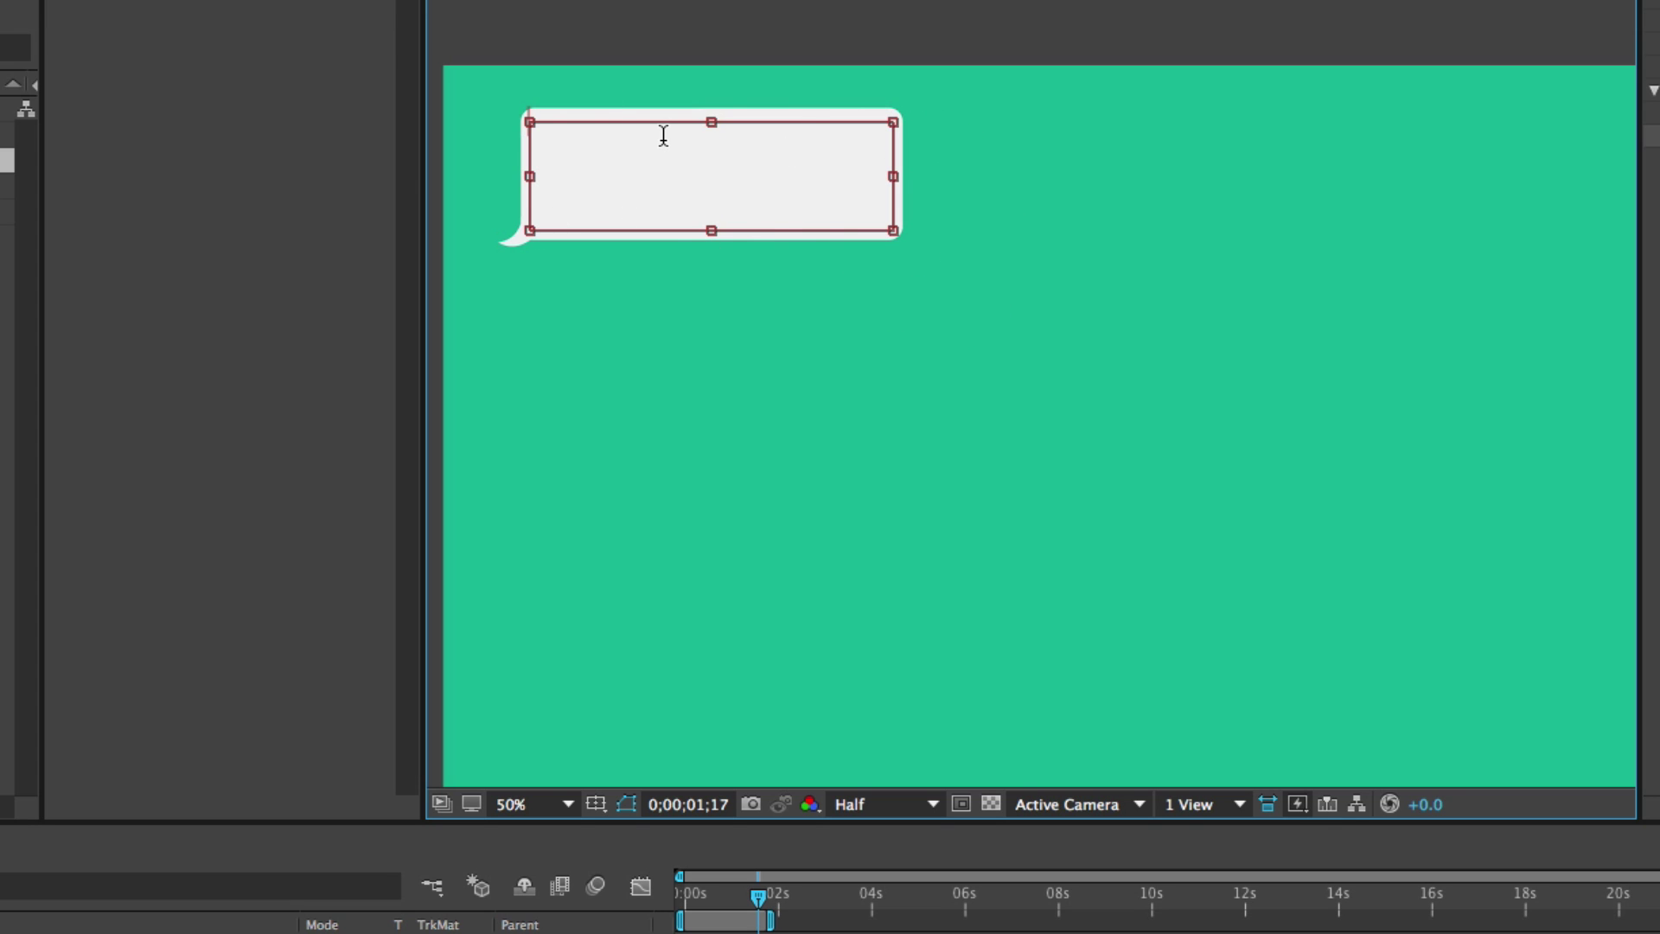
# Step: Enter the message "Hey I was thinking of going to the park today did u want to come with me?" in the text box
pyautogui.write('Hey')
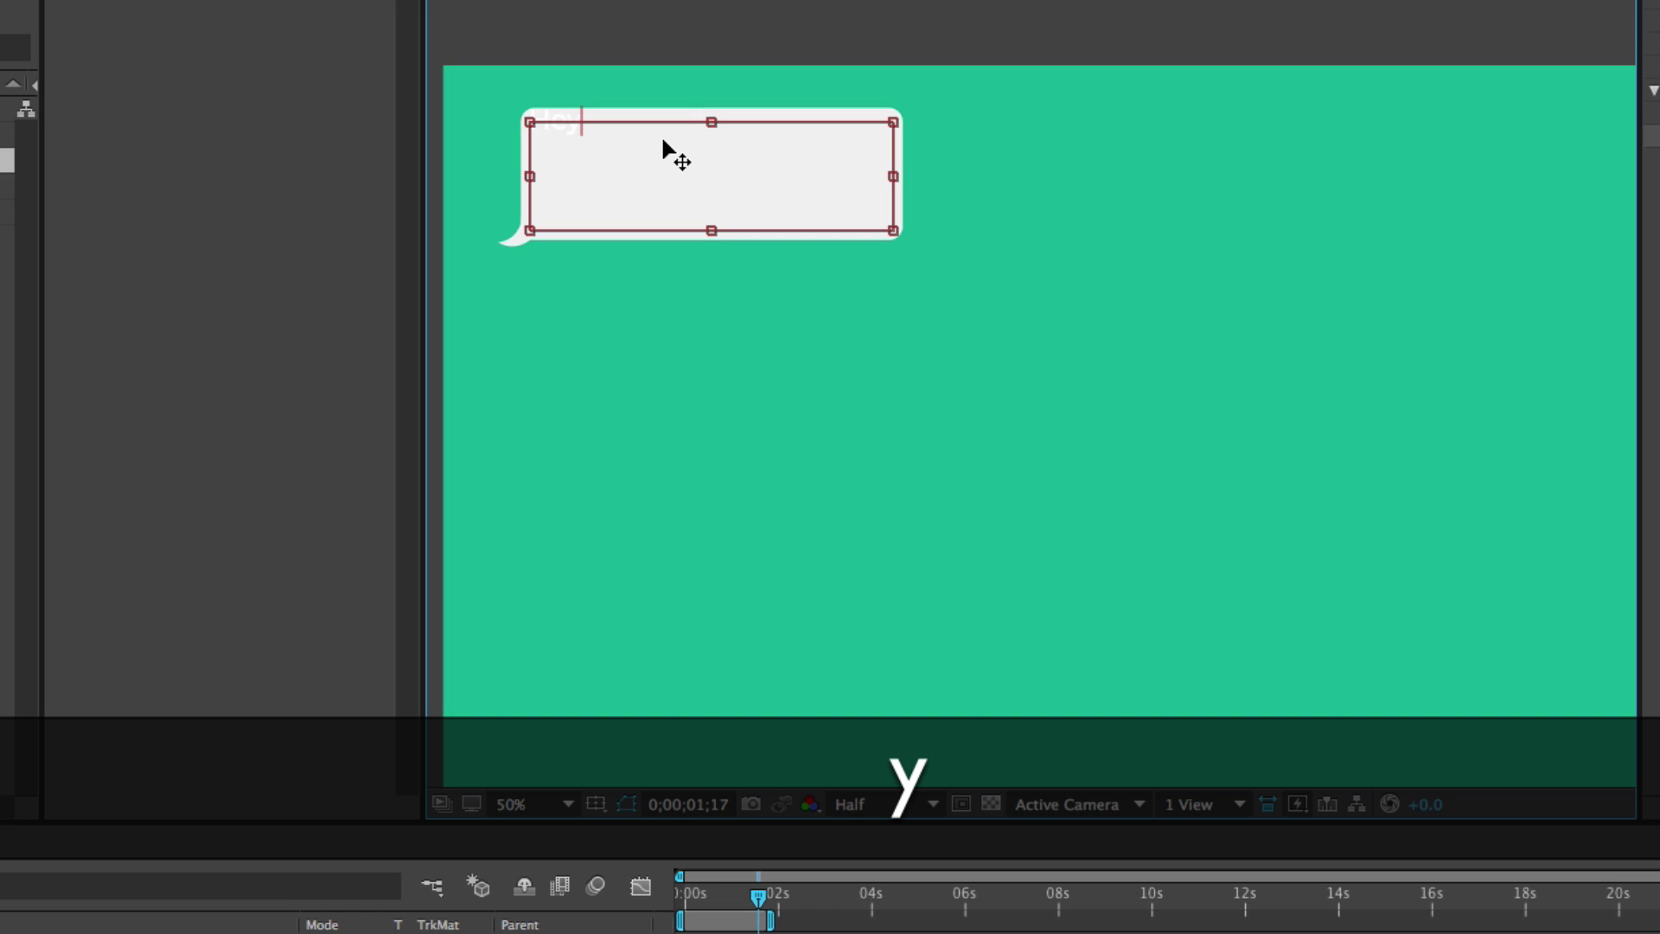
pyautogui.write(' ! was thinking ')
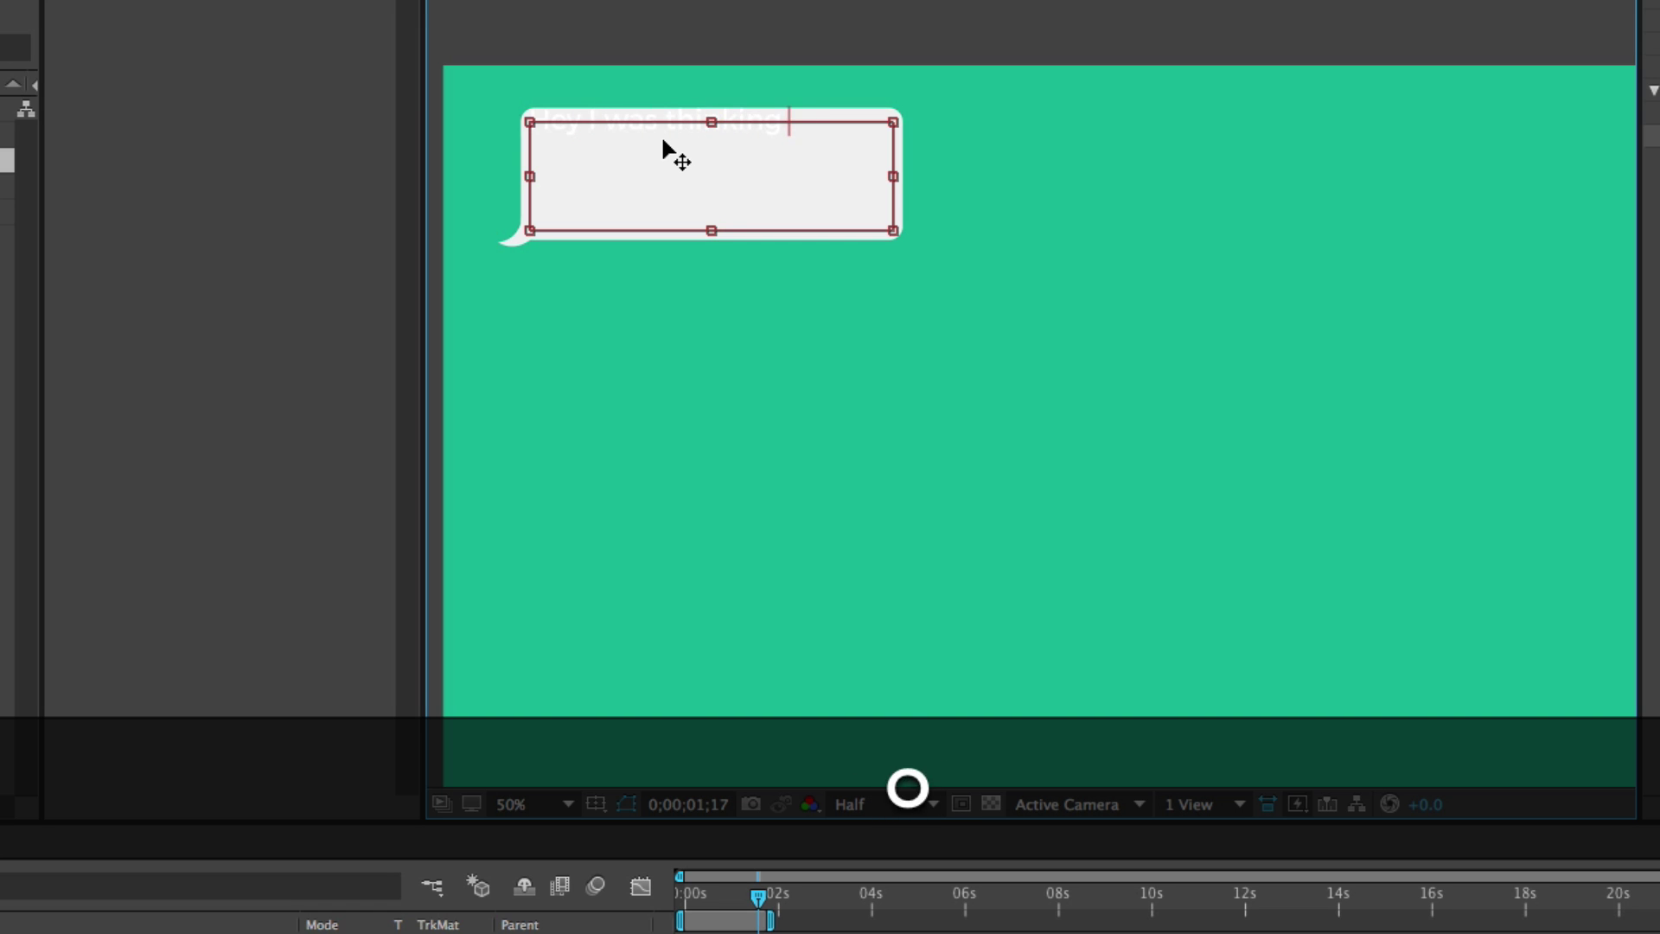
pyautogui.write('of going t')
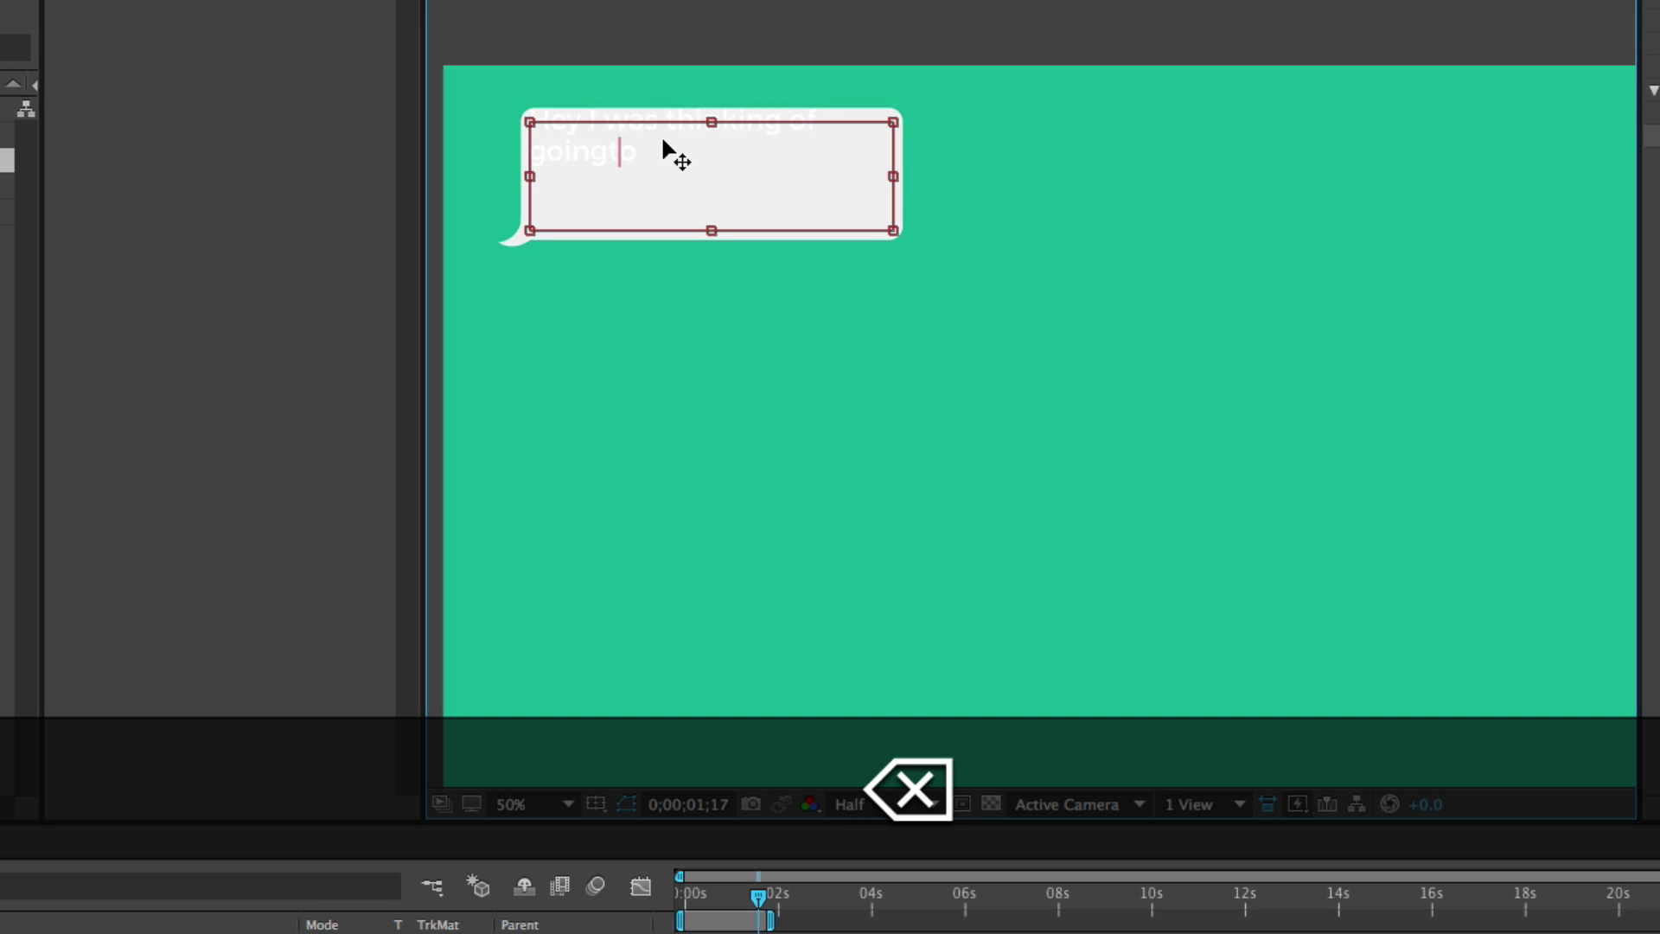
pyautogui.write('o the ')
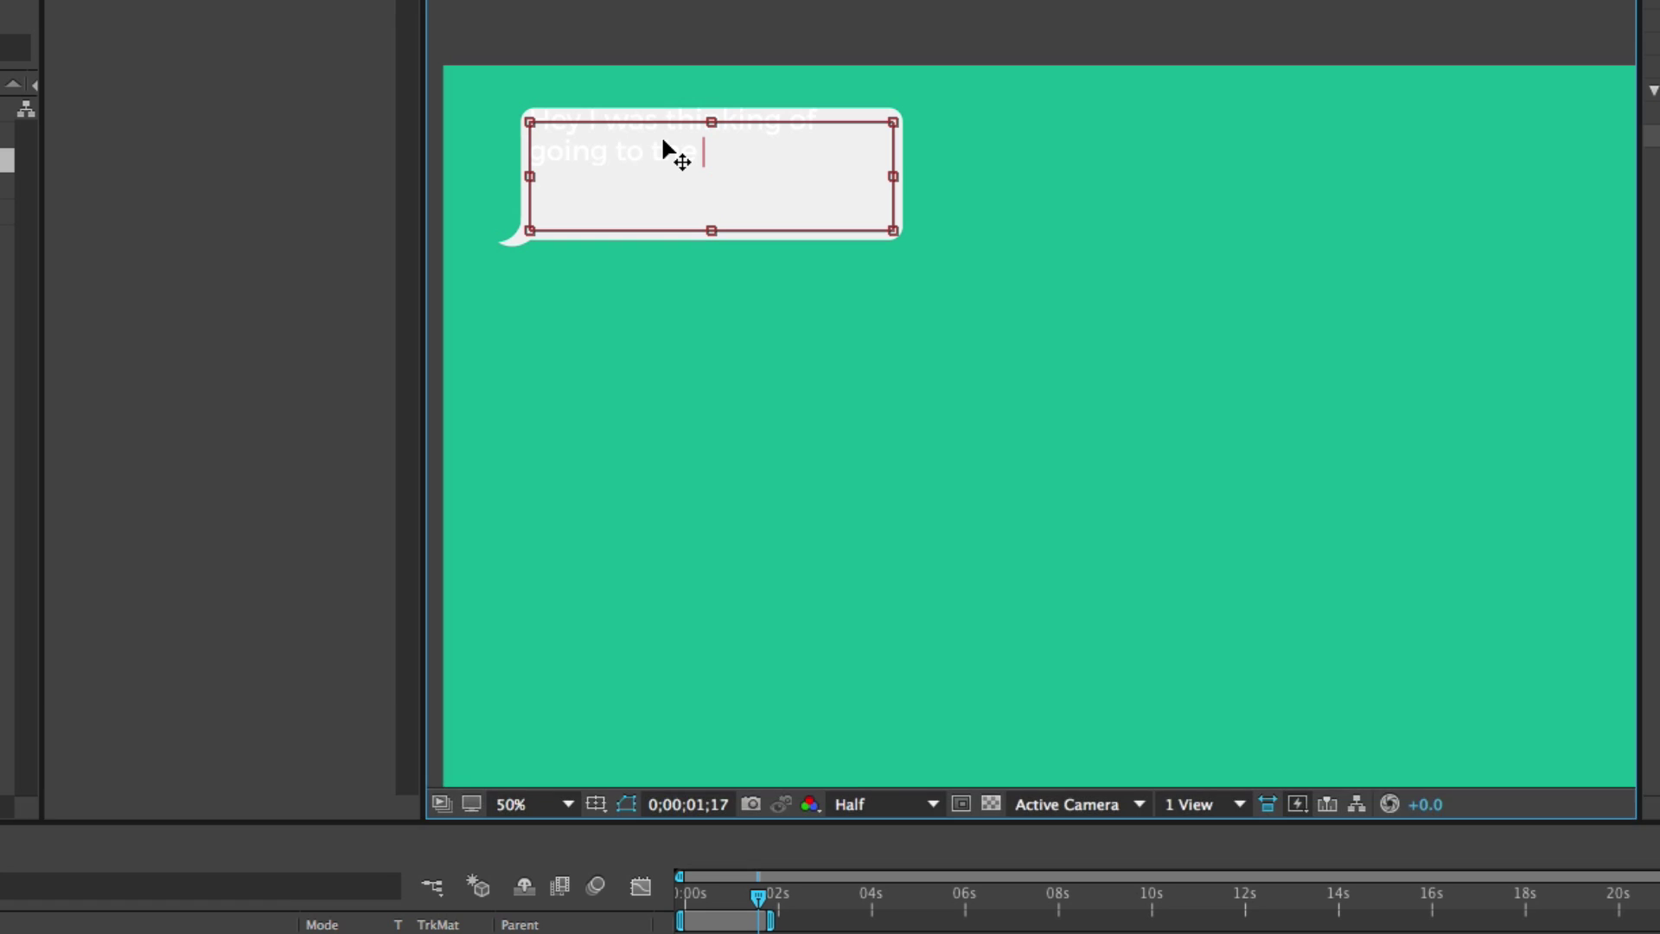
pyautogui.write('park today did yo uwant to')
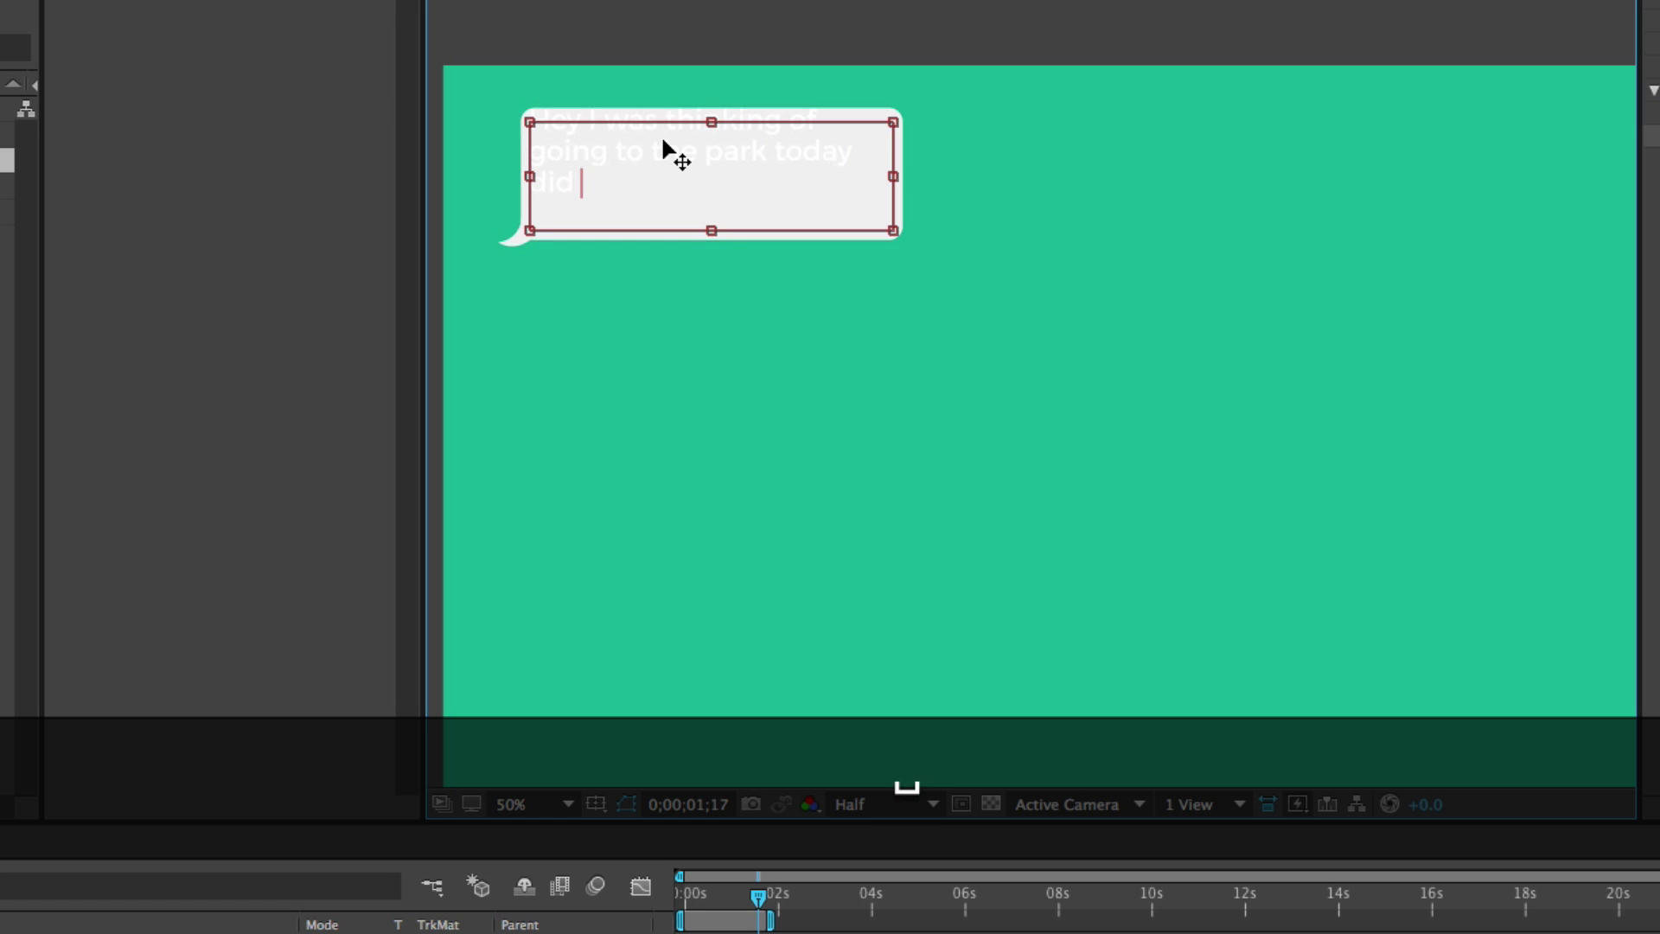
pyautogui.press('BackSpace')
pyautogui.press('BackSpace')
pyautogui.press('BackSpace')
pyautogui.press('BackSpace')
pyautogui.press('BackSpace')
pyautogui.press('BackSpace')
pyautogui.press('BackSpace')
pyautogui.press('BackSpace')
pyautogui.press('BackSpace')
pyautogui.press('BackSpace')
pyautogui.press('BackSpace')
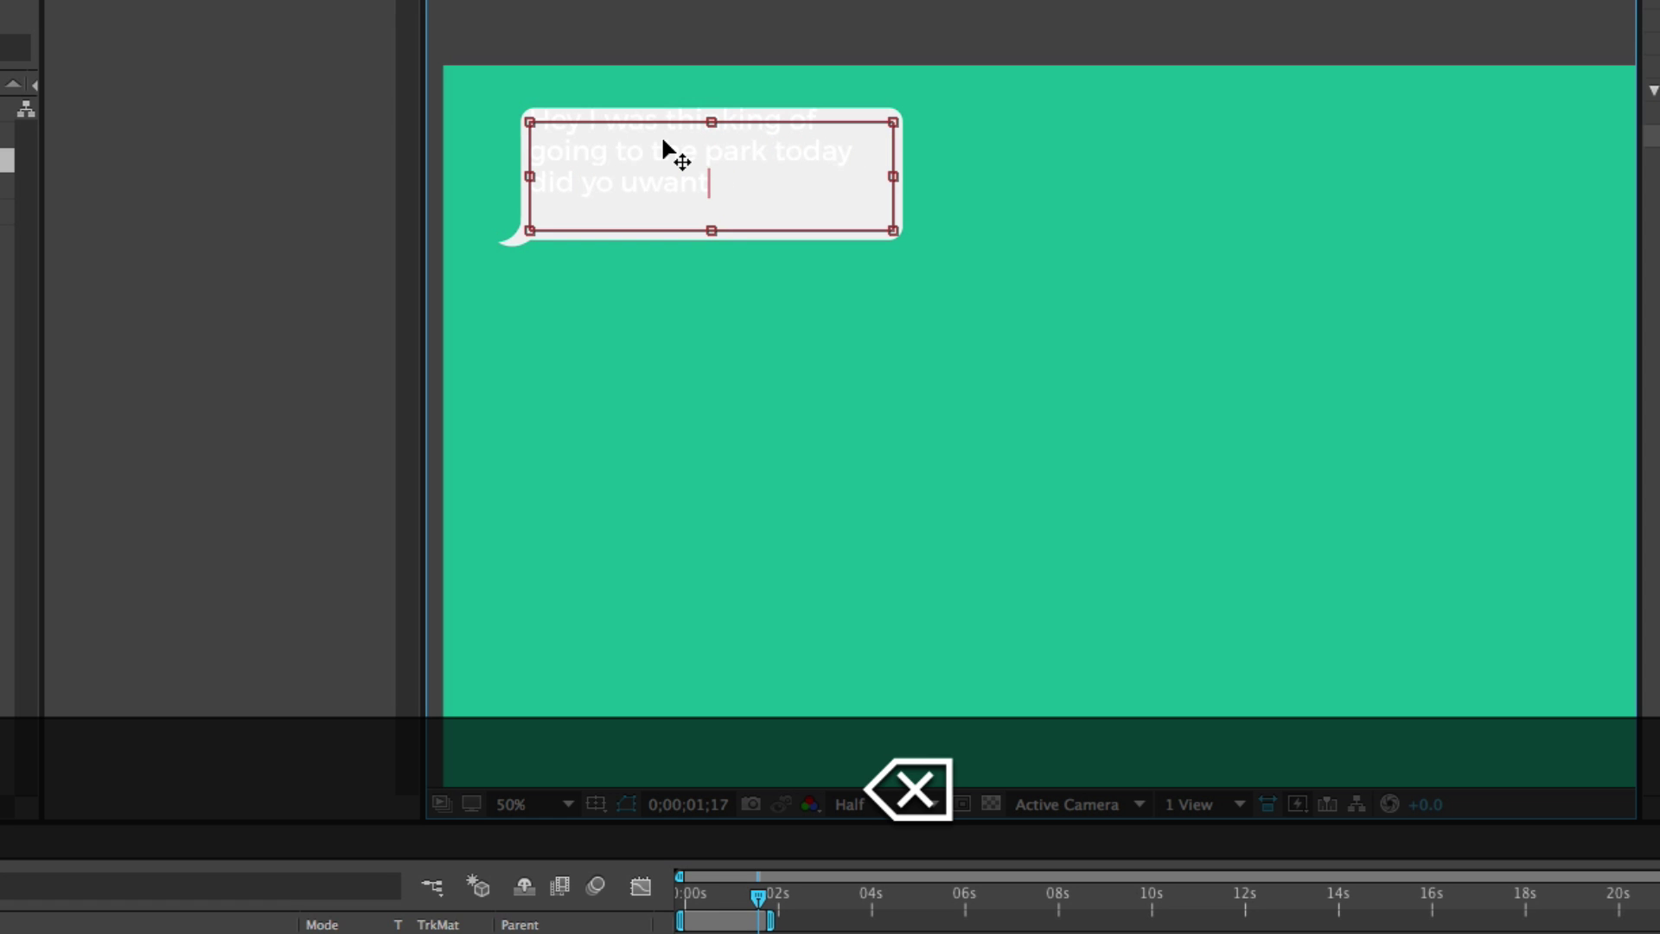
pyautogui.write('u w')
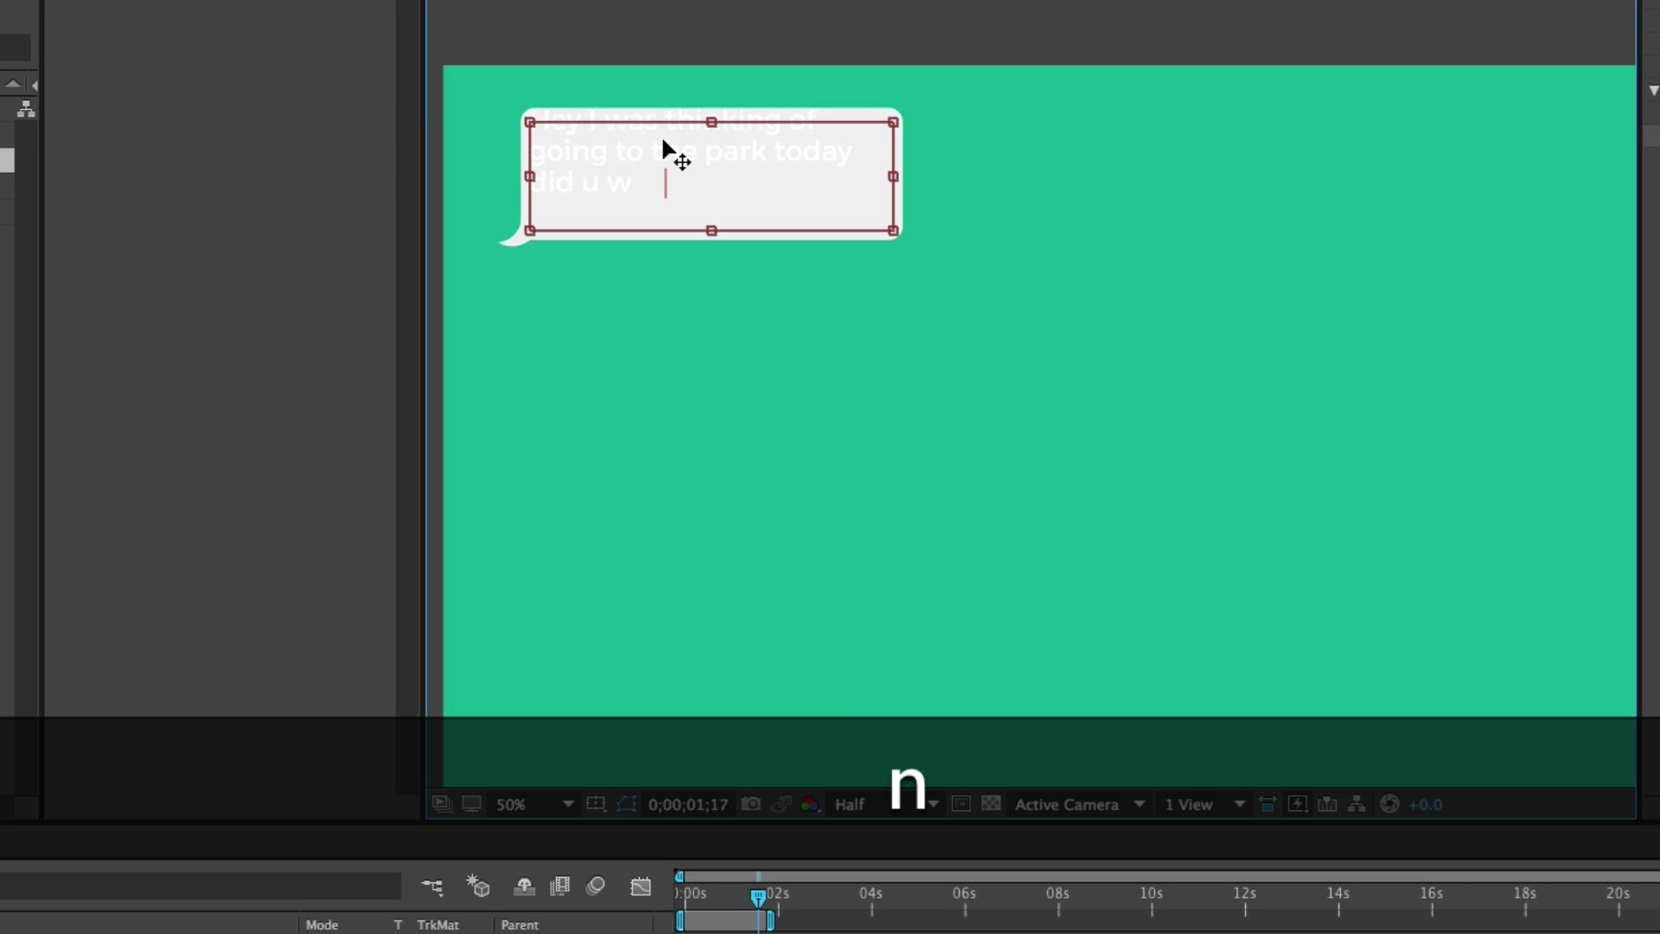
pyautogui.write('ant to come with?')
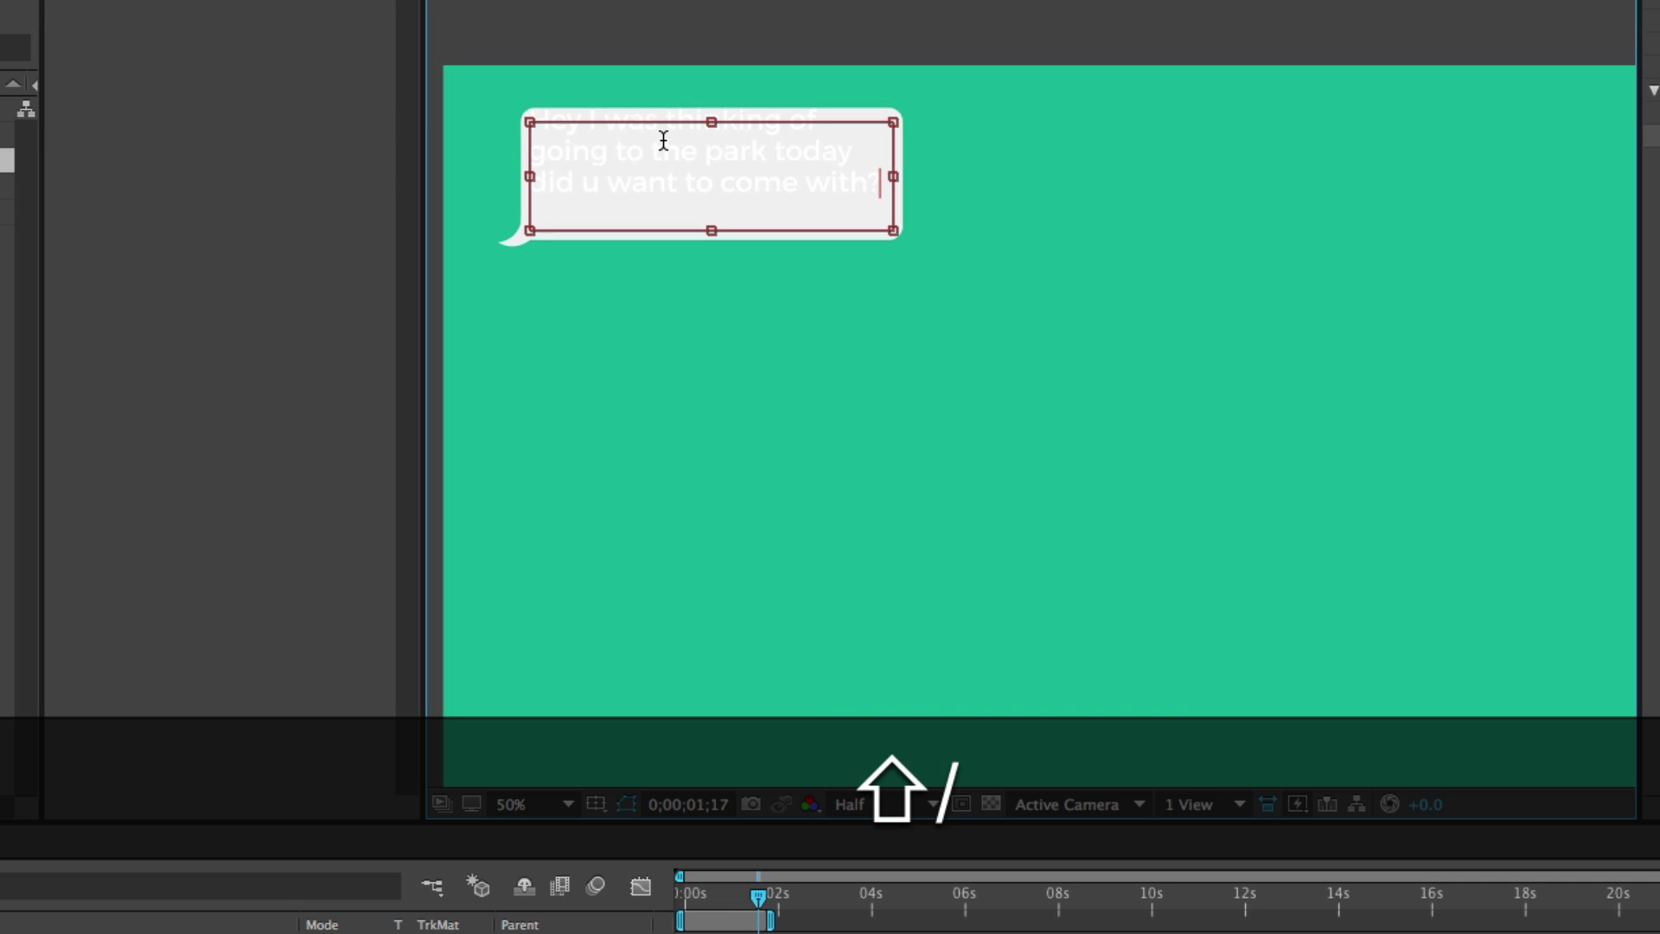
pyautogui.press('BackSpace')
pyautogui.write('me?')
pyautogui.click(647, 2)
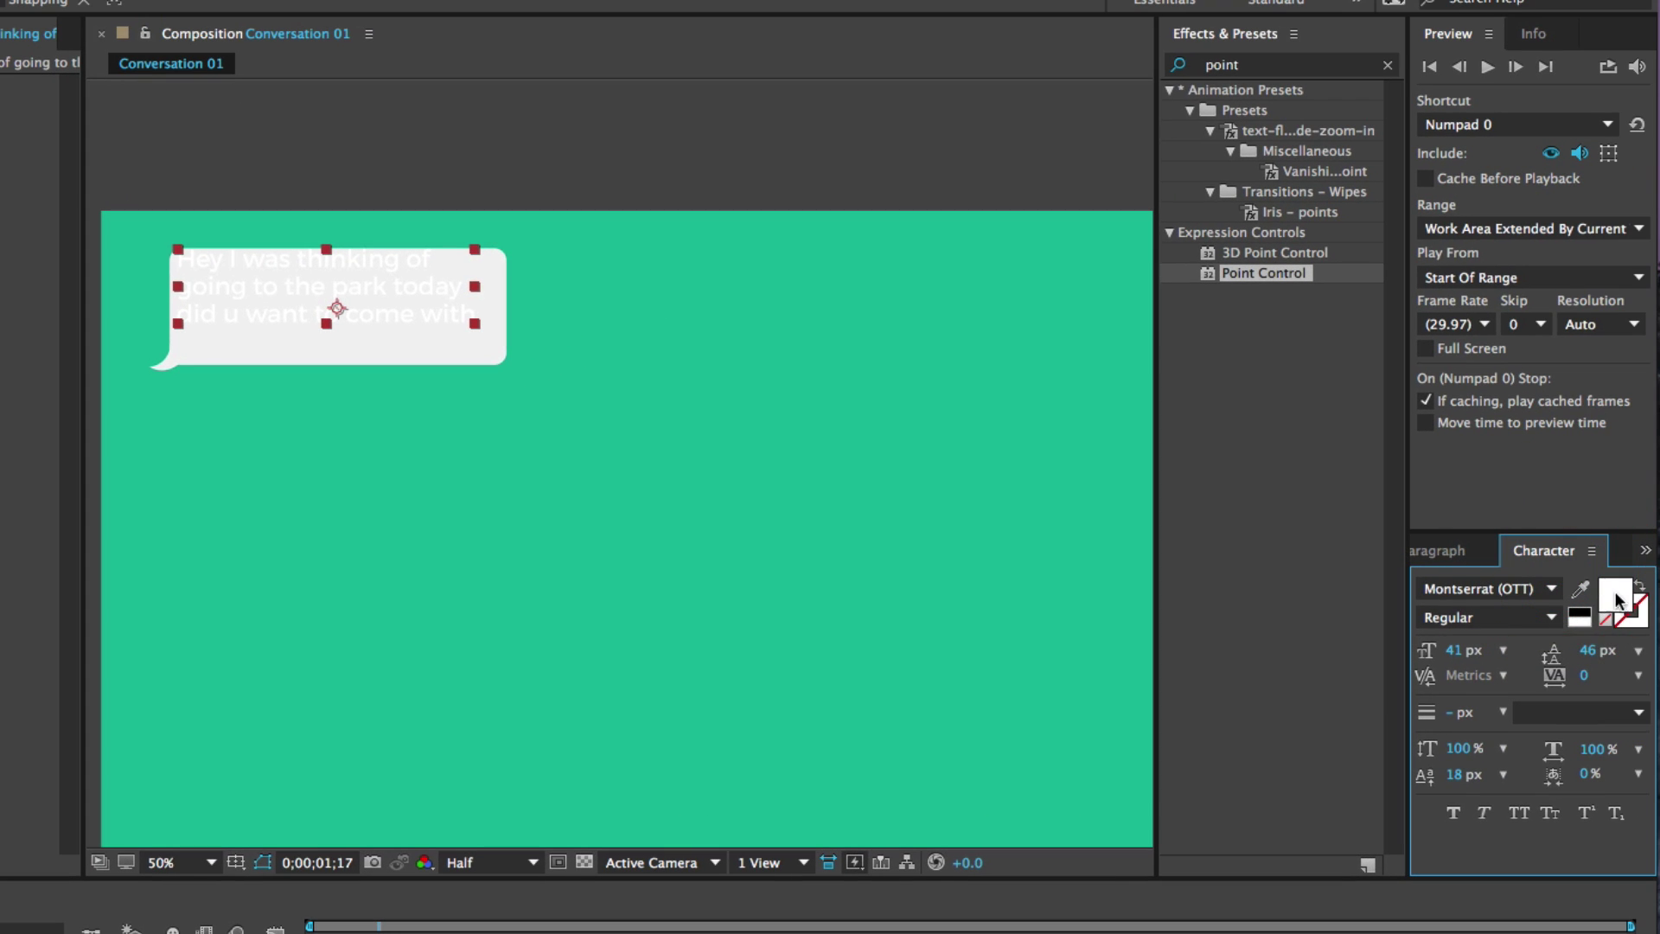
# Step: Change the message text's fill colour to dark grey
pyautogui.click(1617, 599)
pyautogui.moveTo(77, 795); pyautogui.dragTo(16, 799)
pyautogui.click(539, 620)
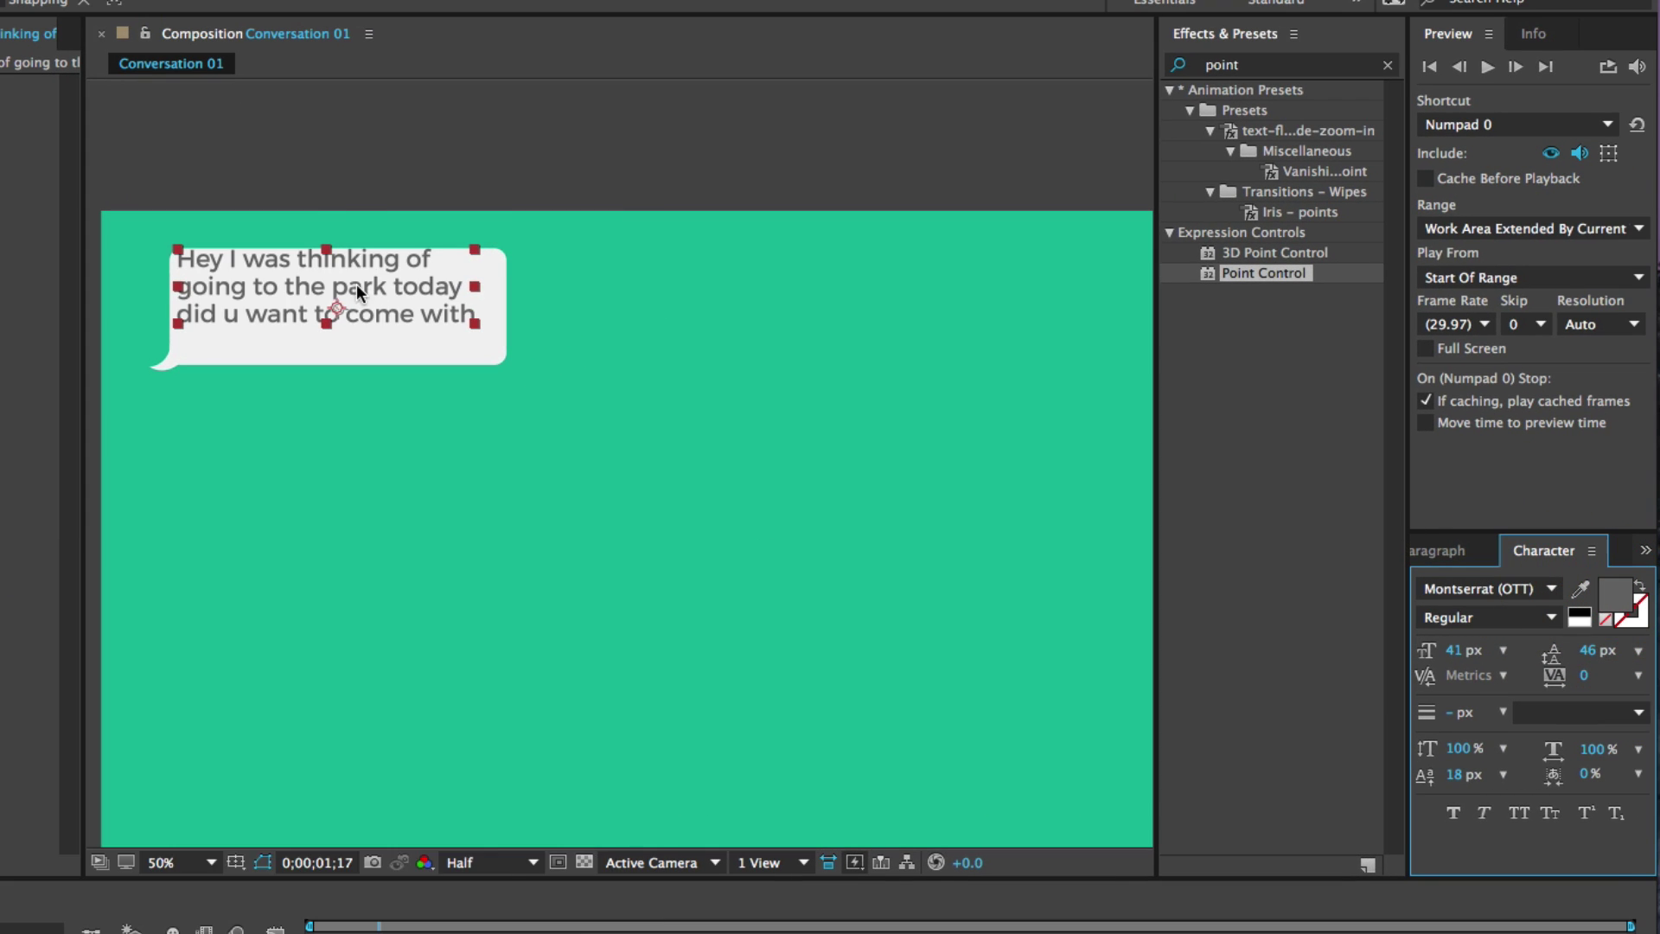
# Step: Extend the message's text box downward to fit a fourth line and reposition the text evenly inside the bubble
pyautogui.press('v')
pyautogui.moveTo(272, 298); pyautogui.dragTo(277, 309)
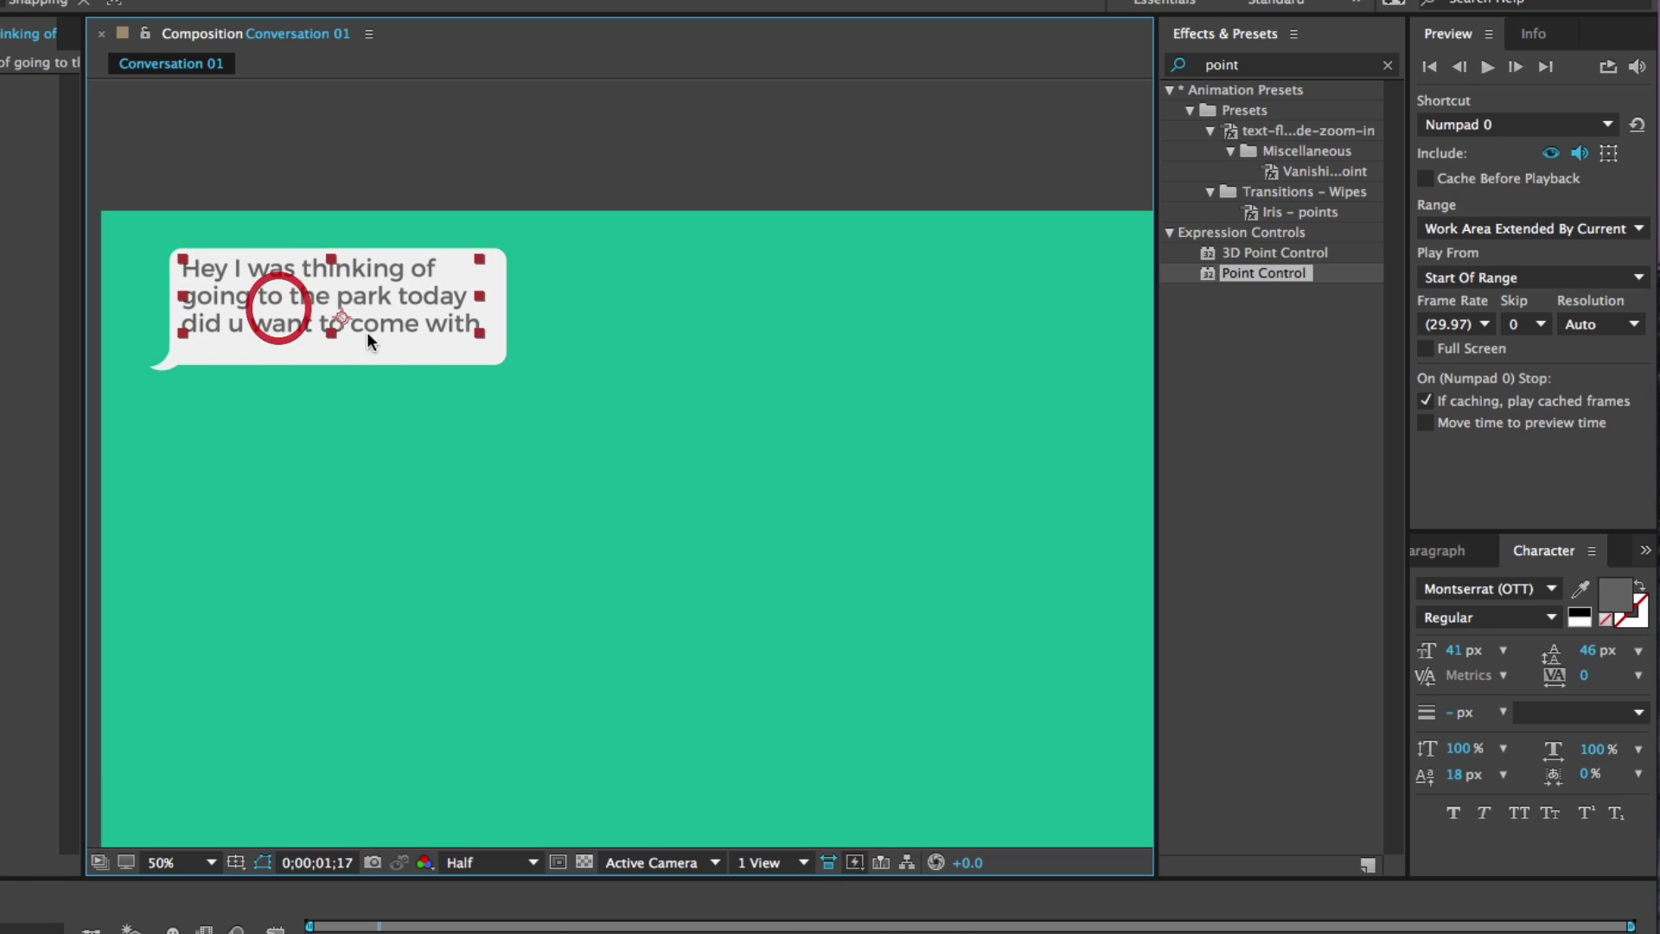
pyautogui.doubleClick(229, 298)
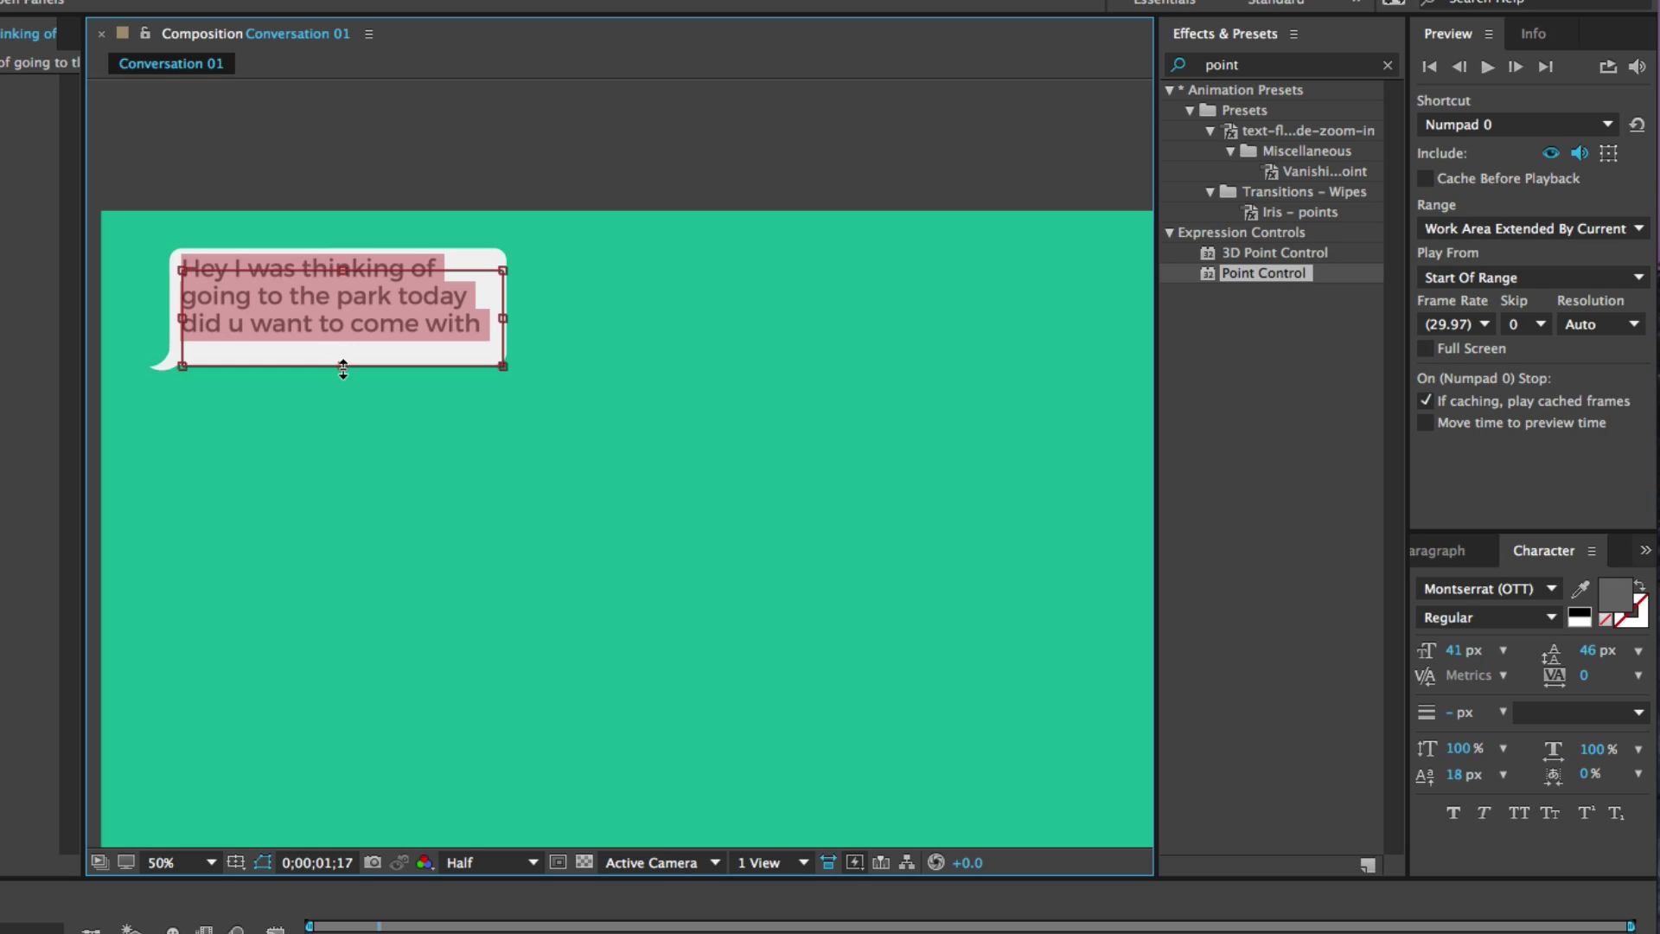
pyautogui.moveTo(343, 366); pyautogui.dragTo(340, 389)
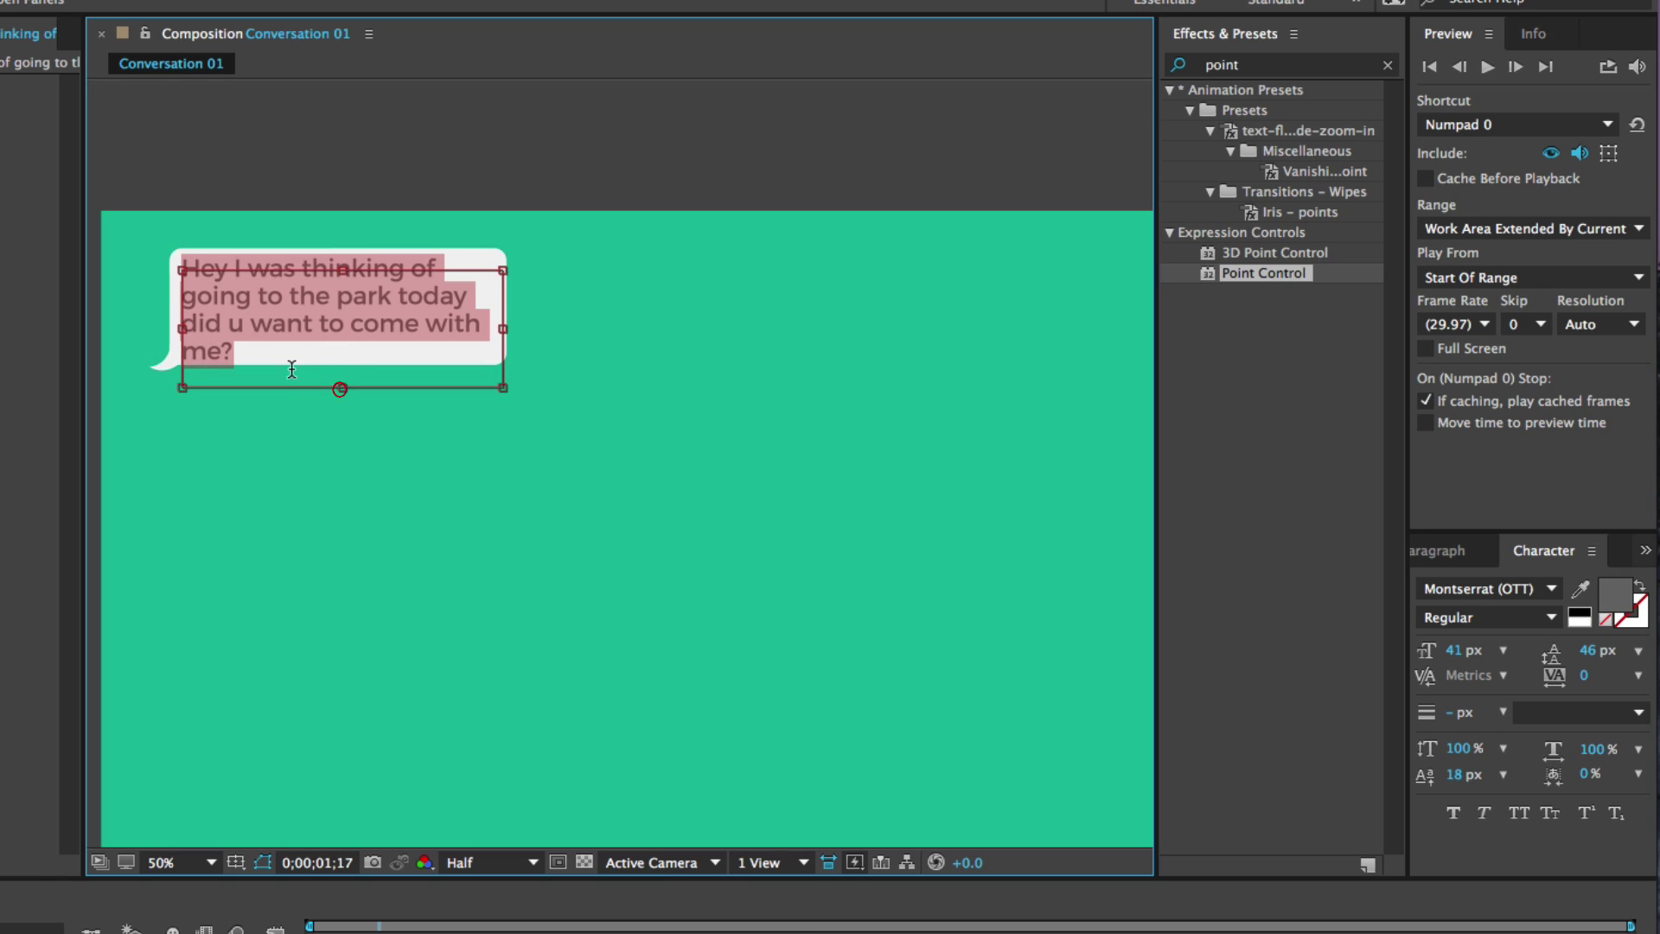
pyautogui.click(0, 0)
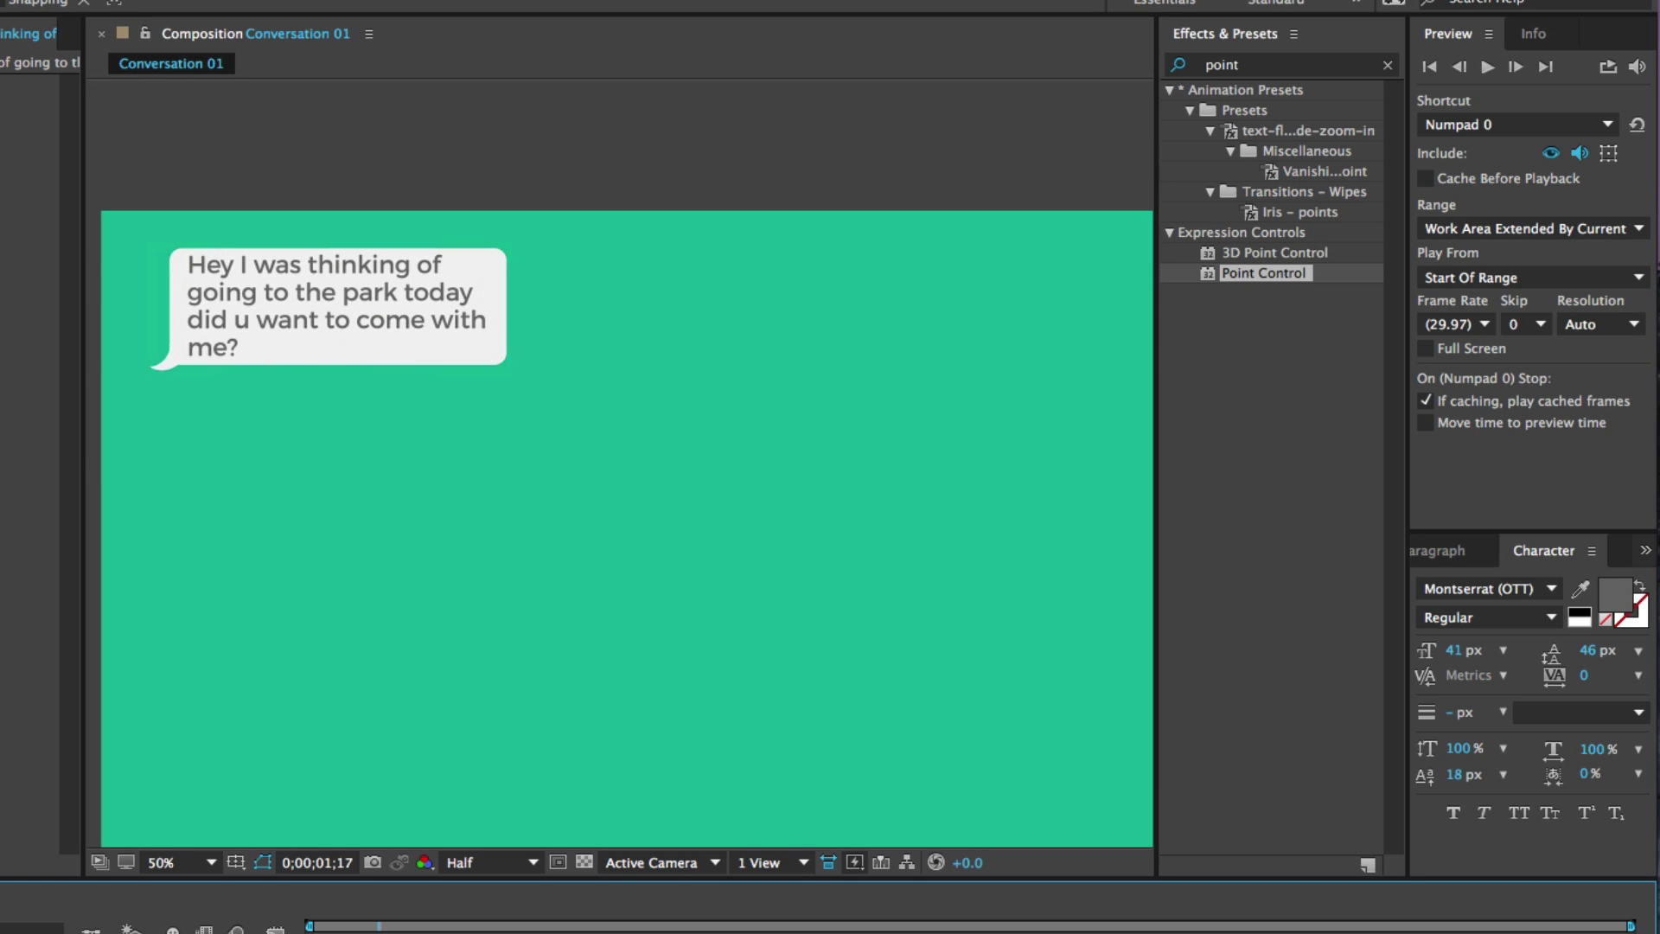
pyautogui.click(337, 306)
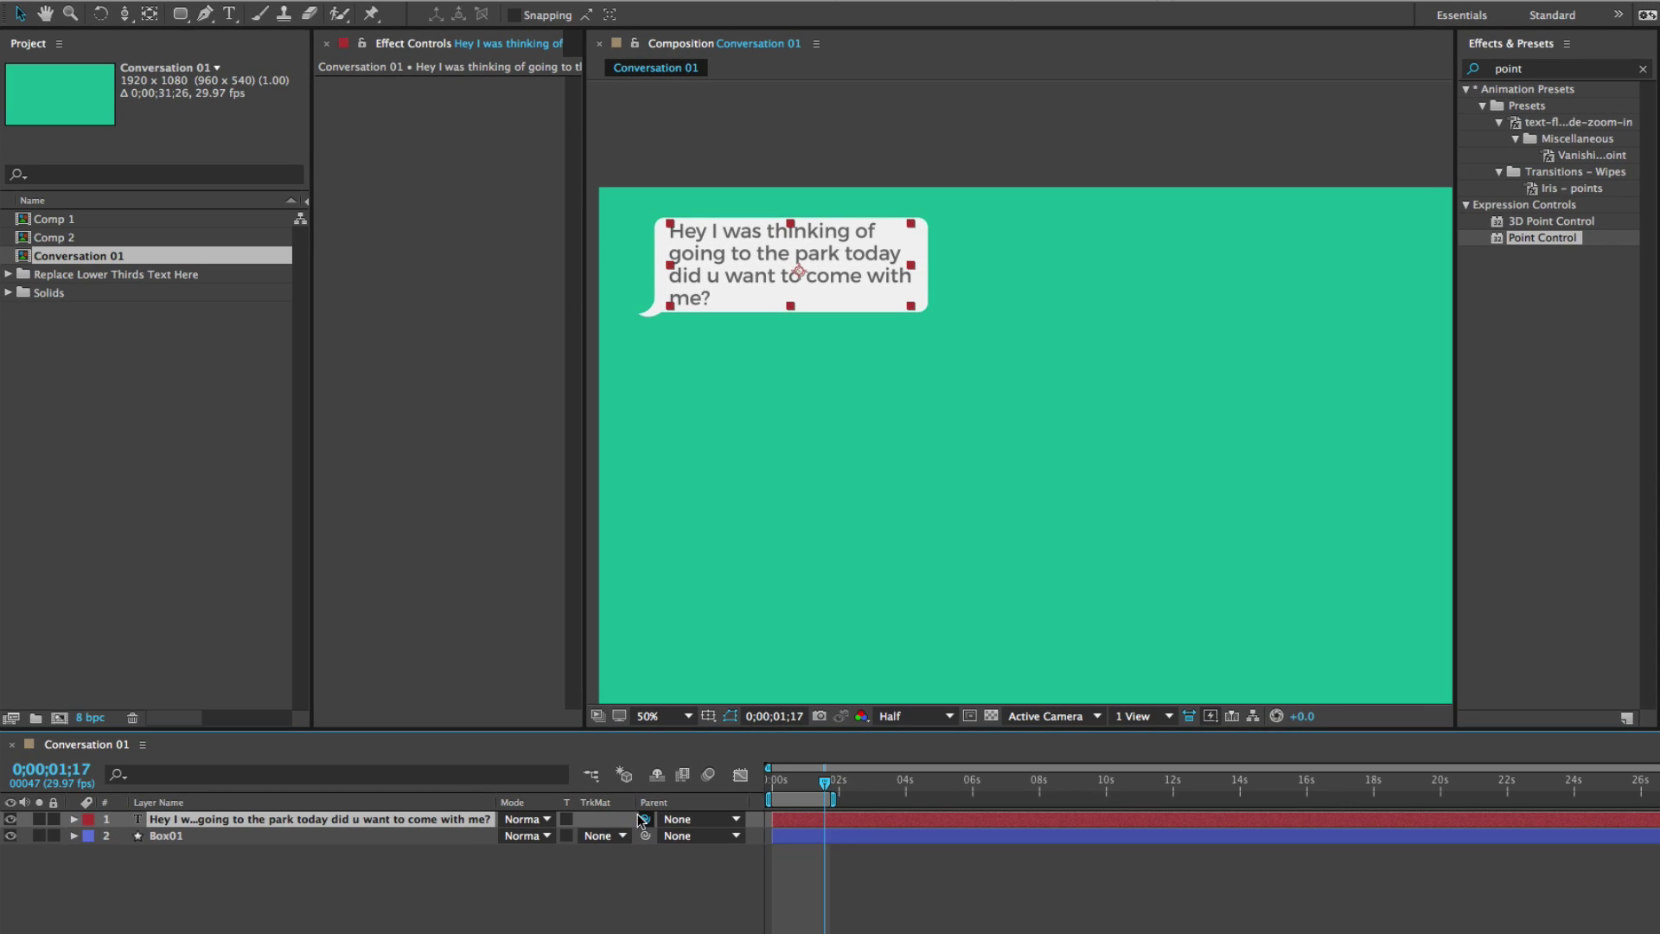
# Step: Parent the message text layer to Box01 and move the bubble right and down, leaving space beside its tail
pyautogui.moveTo(644, 818); pyautogui.dragTo(173, 836)
pyautogui.press('KP_0')
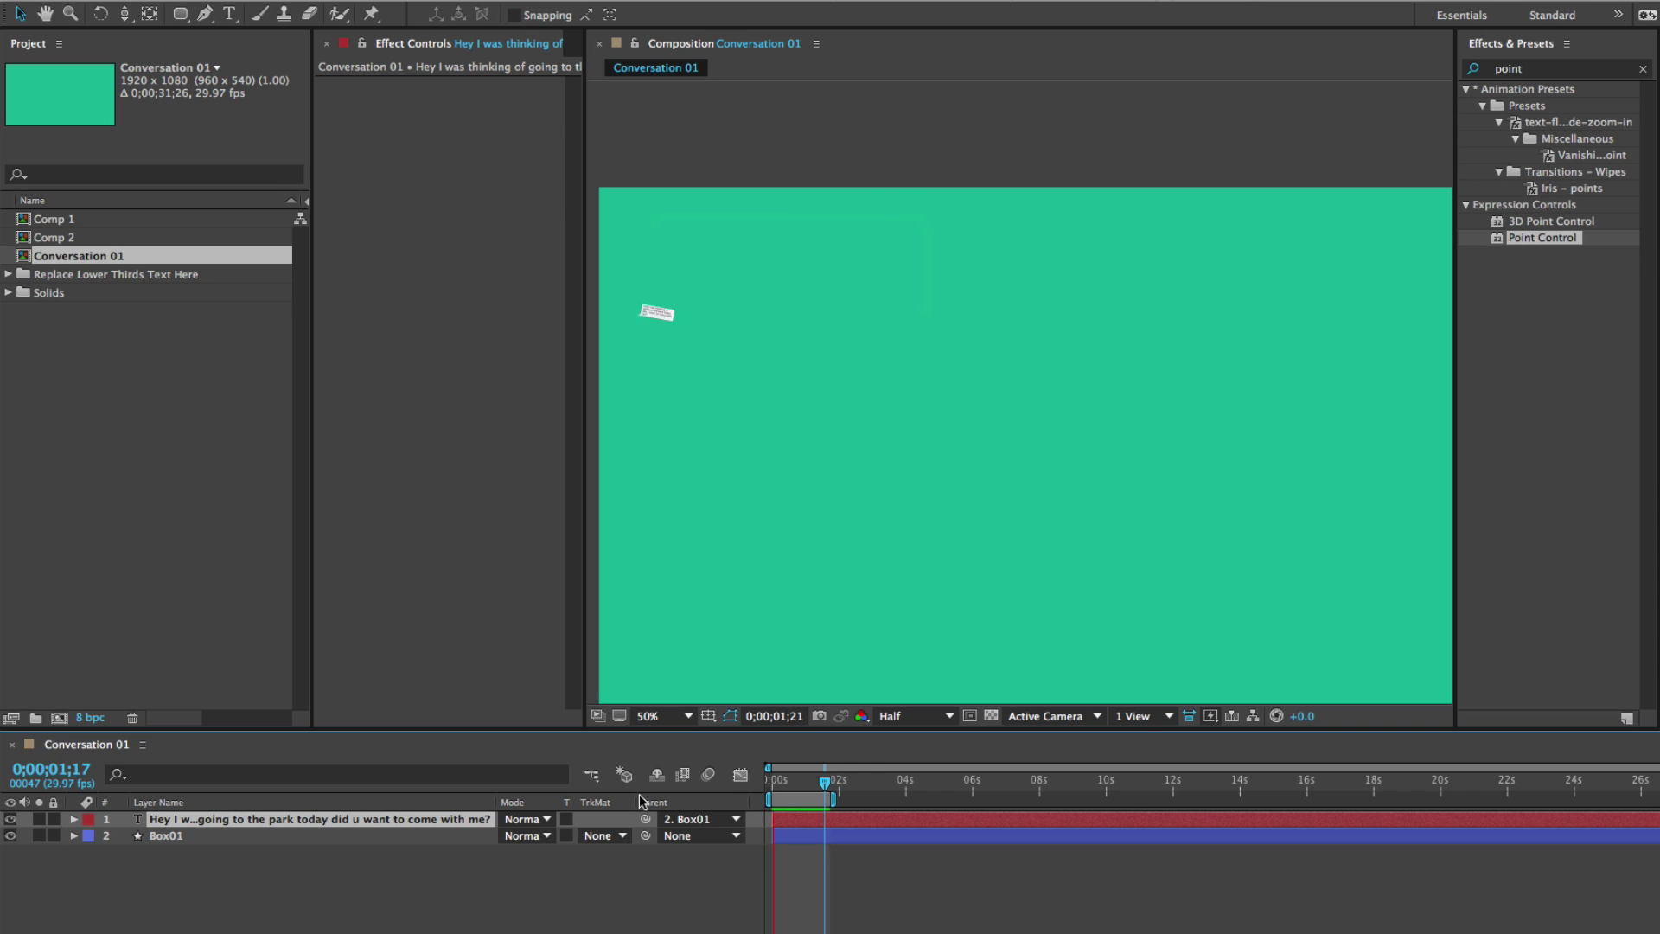
pyautogui.click(181, 837)
pyautogui.moveTo(794, 292); pyautogui.dragTo(945, 331)
pyautogui.click(869, 125)
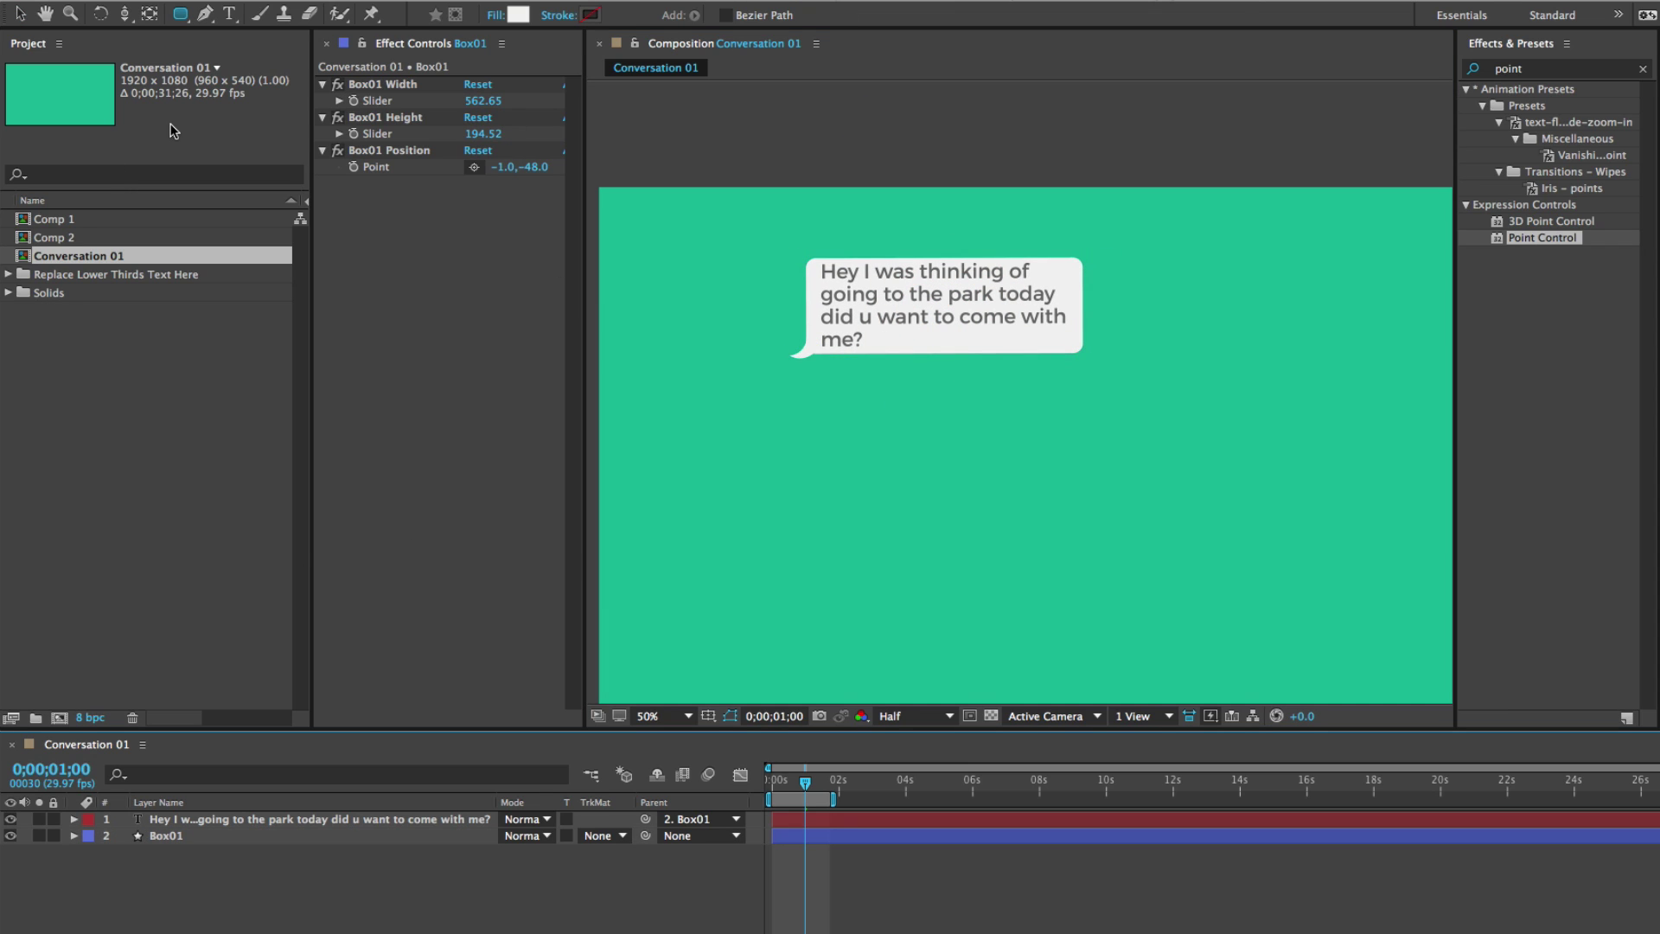
# Step: Draw a small white circle with the Ellipse tool and place it just left of the speech bubble's tail
pyautogui.moveTo(179, 17); pyautogui.dragTo(264, 59)
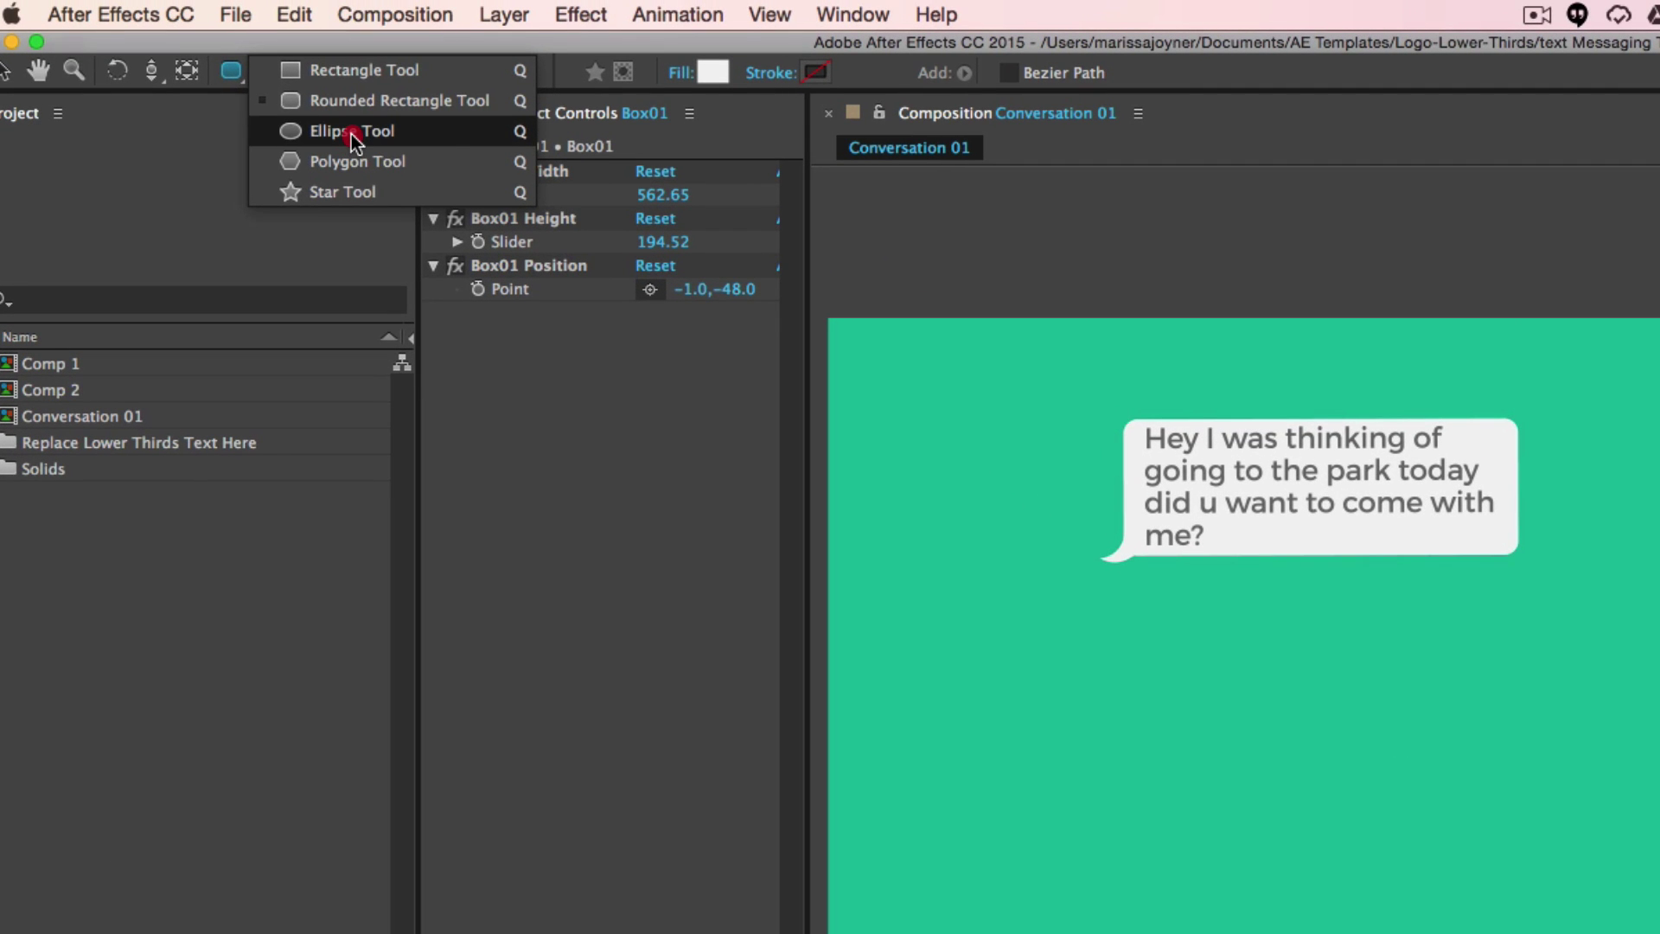
pyautogui.moveTo(353, 138); pyautogui.dragTo(352, 139)
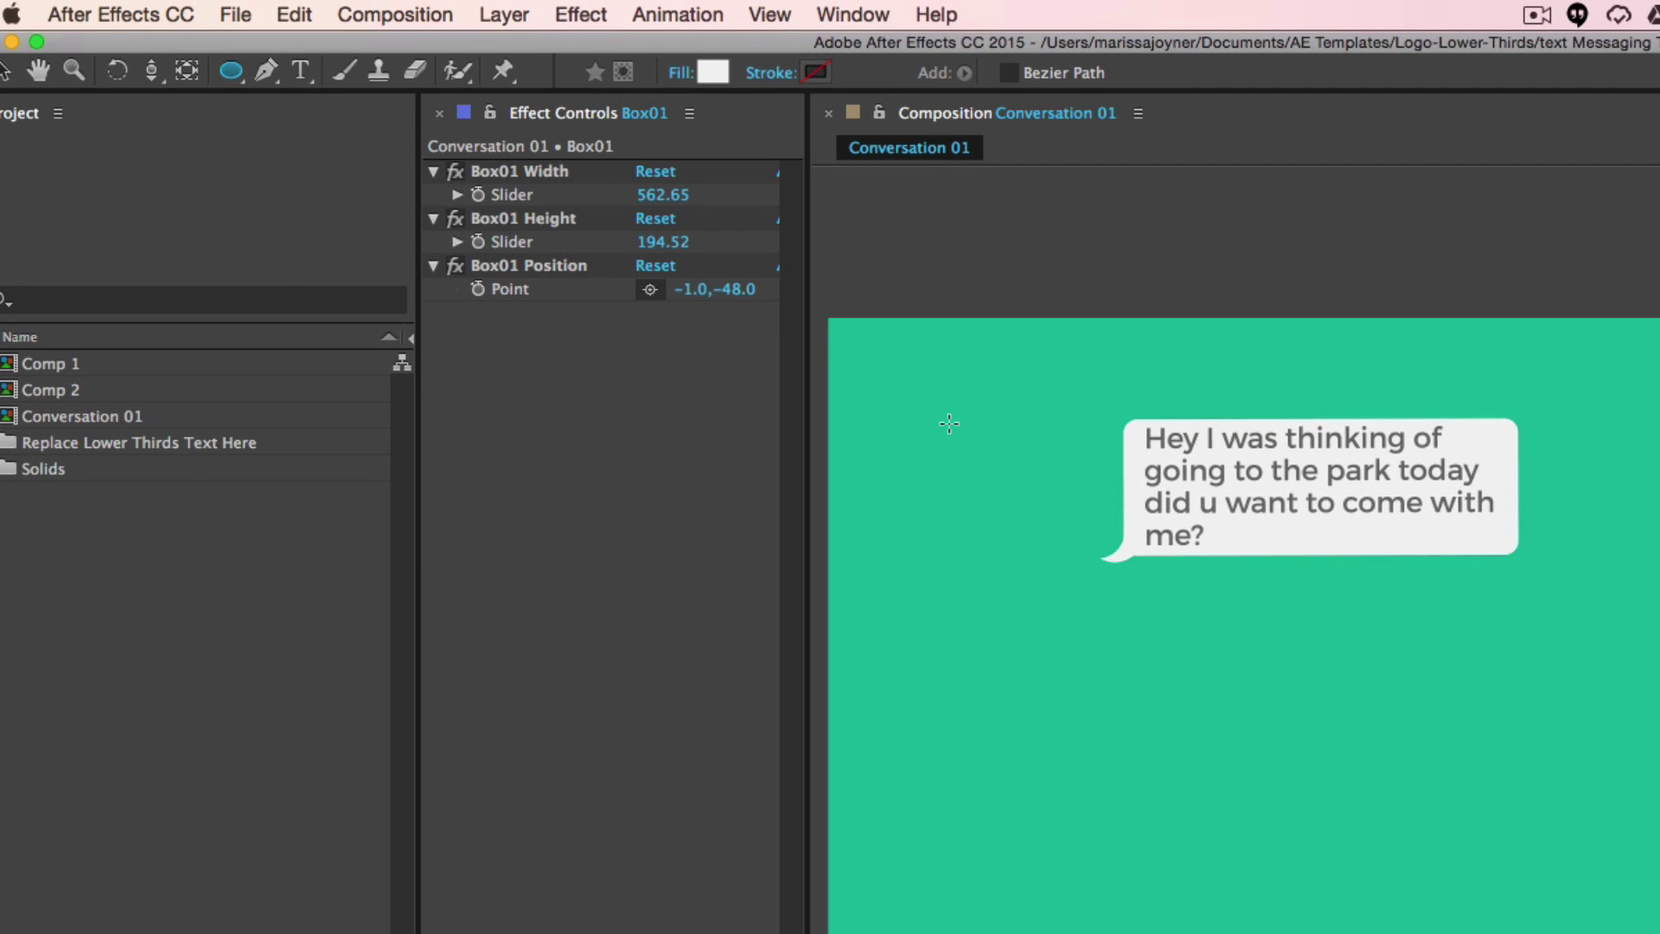
pyautogui.moveTo(946, 409); pyautogui.dragTo(1070, 514)
pyautogui.press('v')
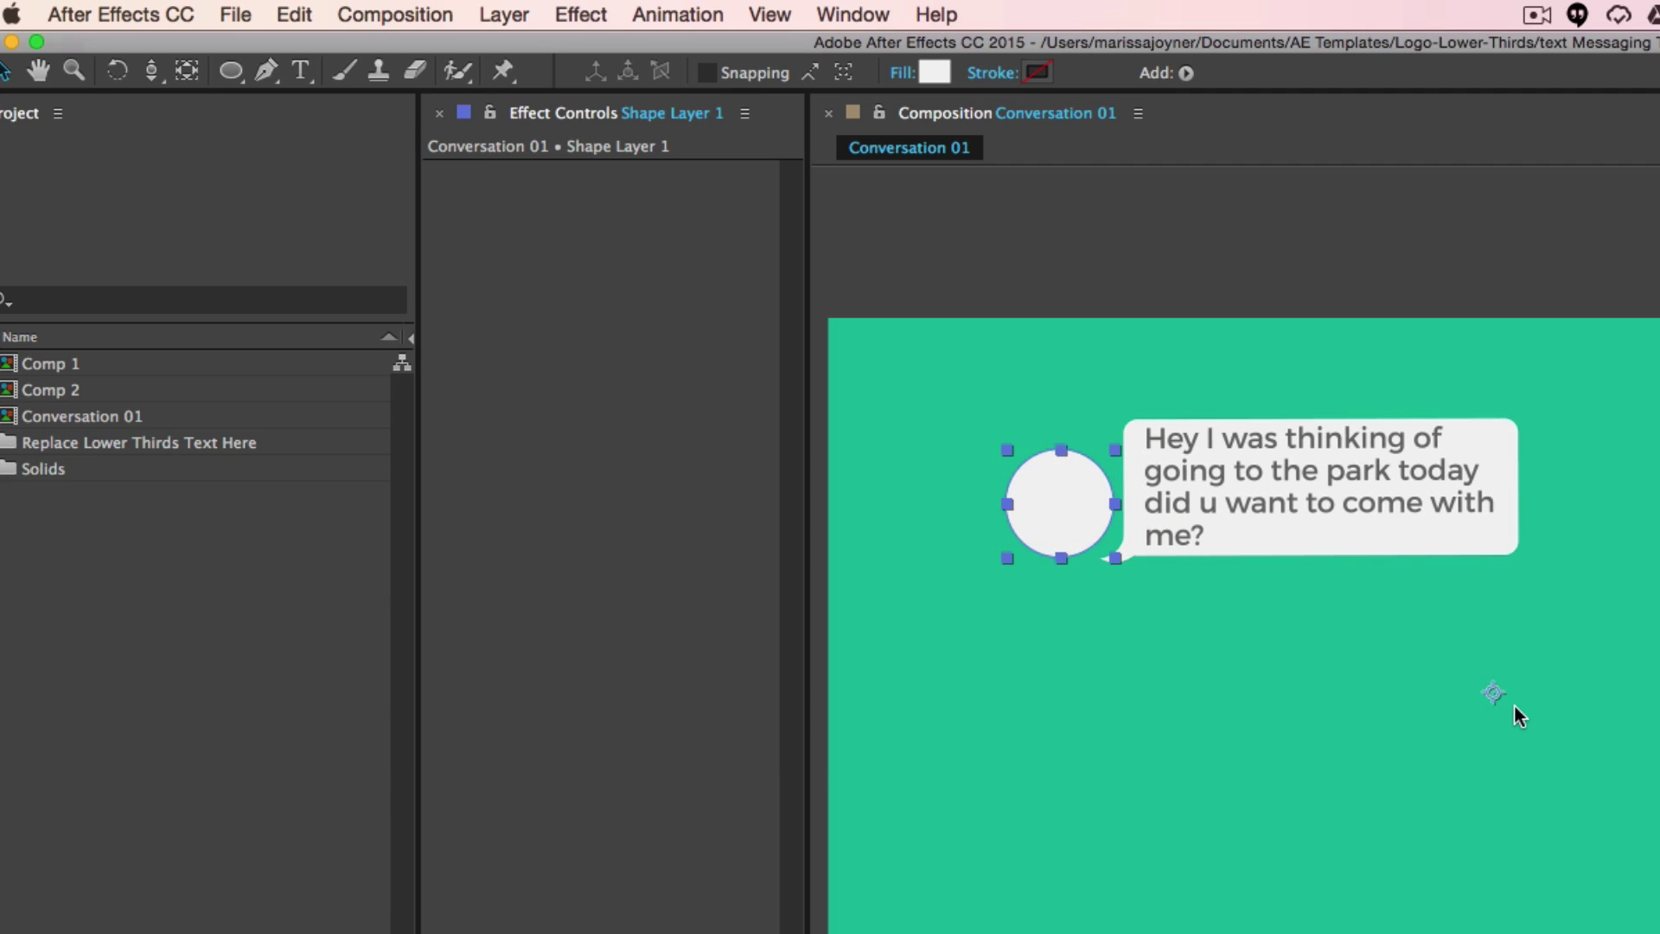
# Step: Move the circle layer's anchor point to the centre of the circle
pyautogui.press('y')
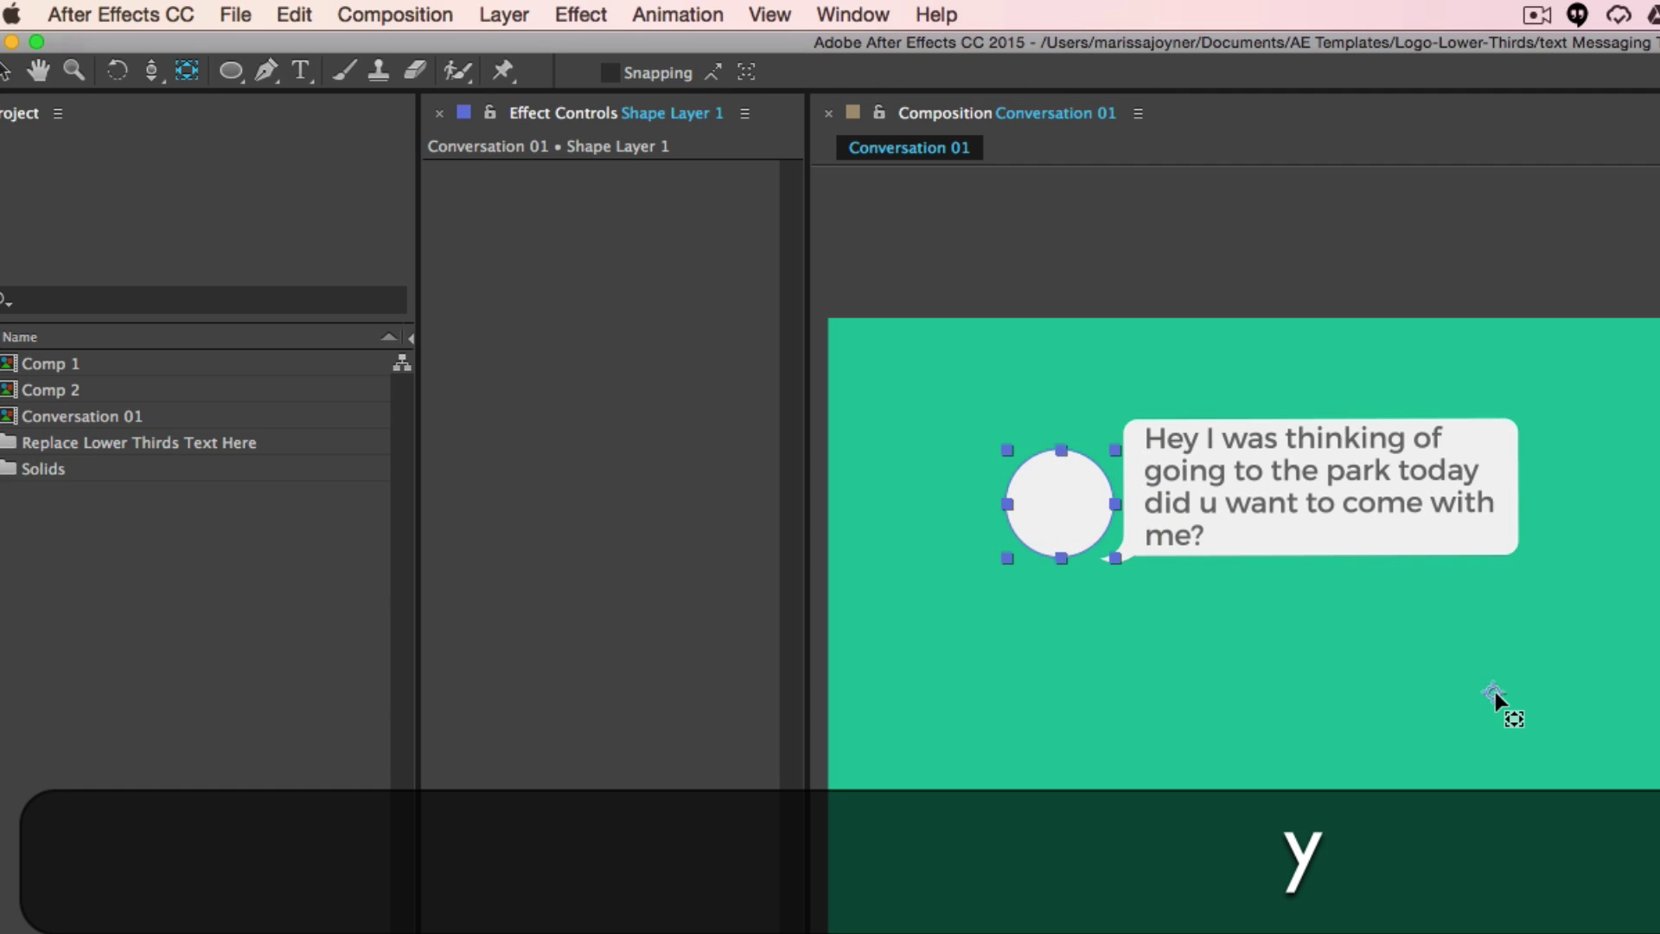
pyautogui.moveTo(1494, 692); pyautogui.dragTo(1101, 566)
pyautogui.moveTo(1061, 523); pyautogui.dragTo(1062, 506)
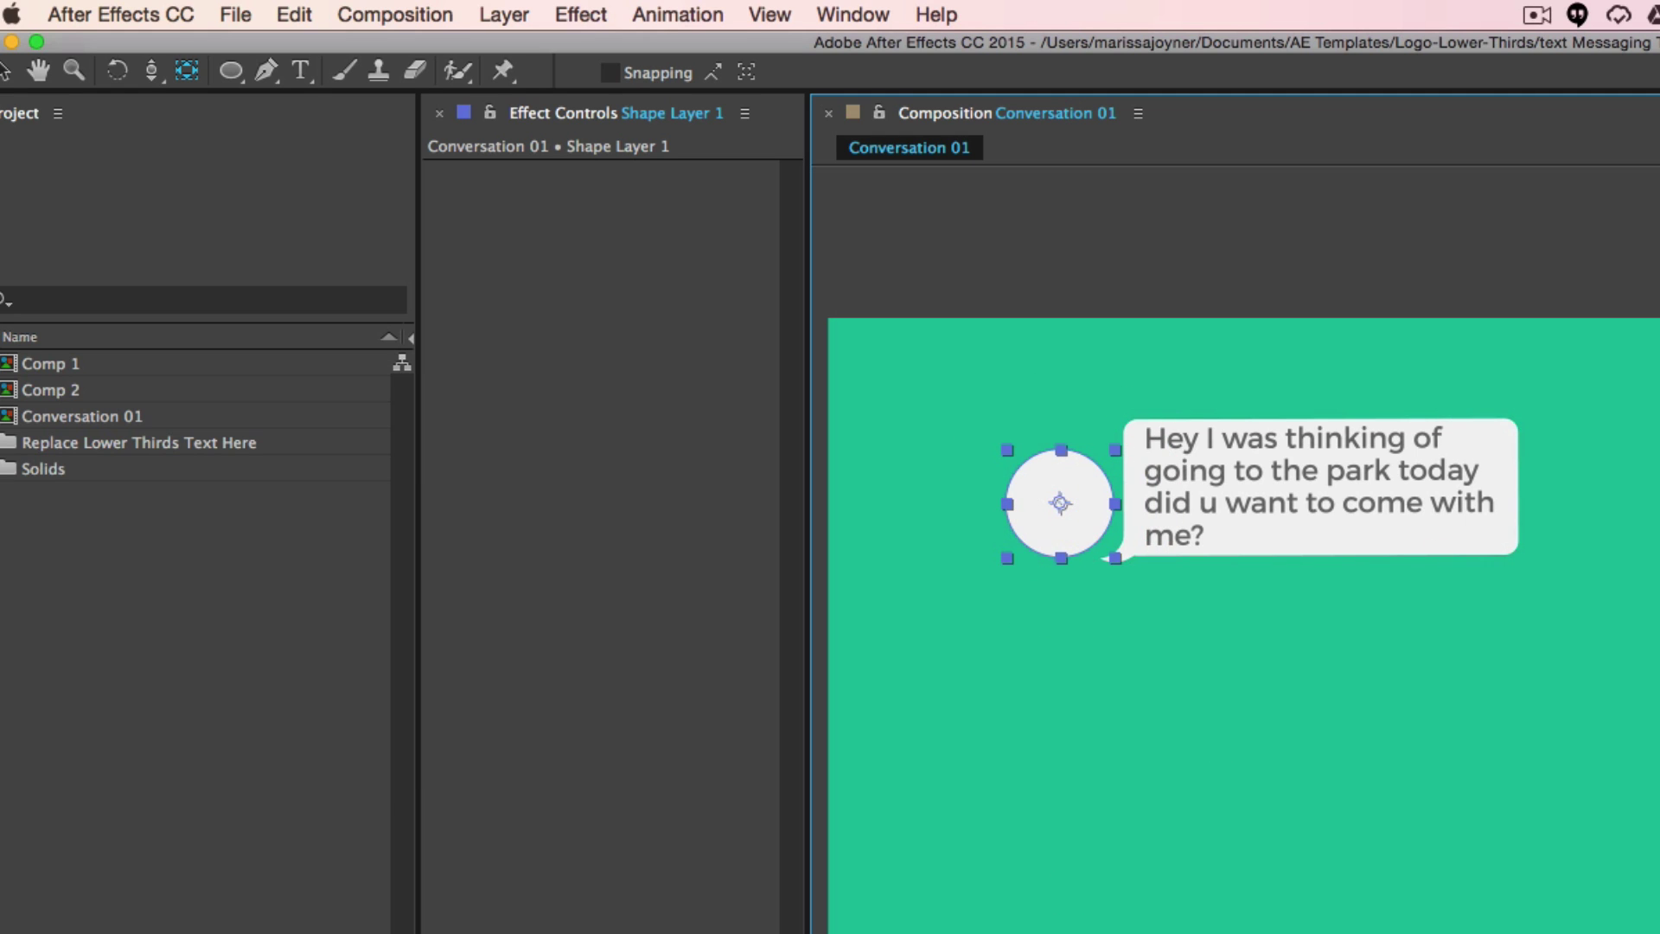
pyautogui.press('v')
# Step: Rename the circle's shape layer "person 01" and collapse its properties
pyautogui.click(363, 886)
pyautogui.click(265, 704)
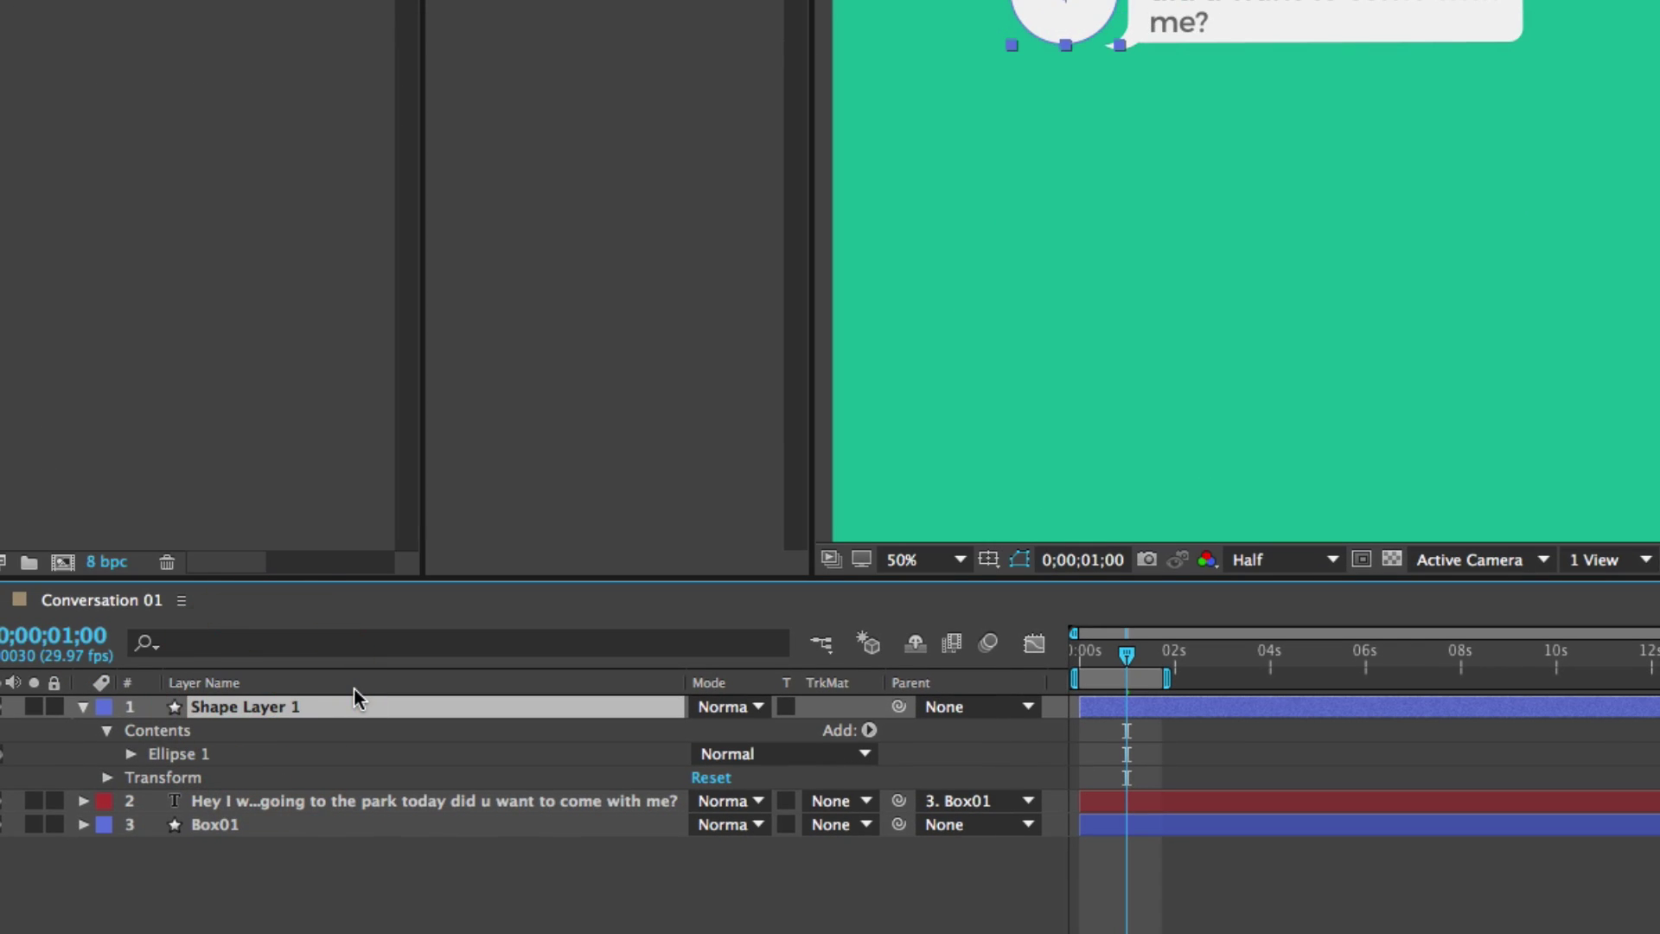
pyautogui.press('Return')
pyautogui.write('pr')
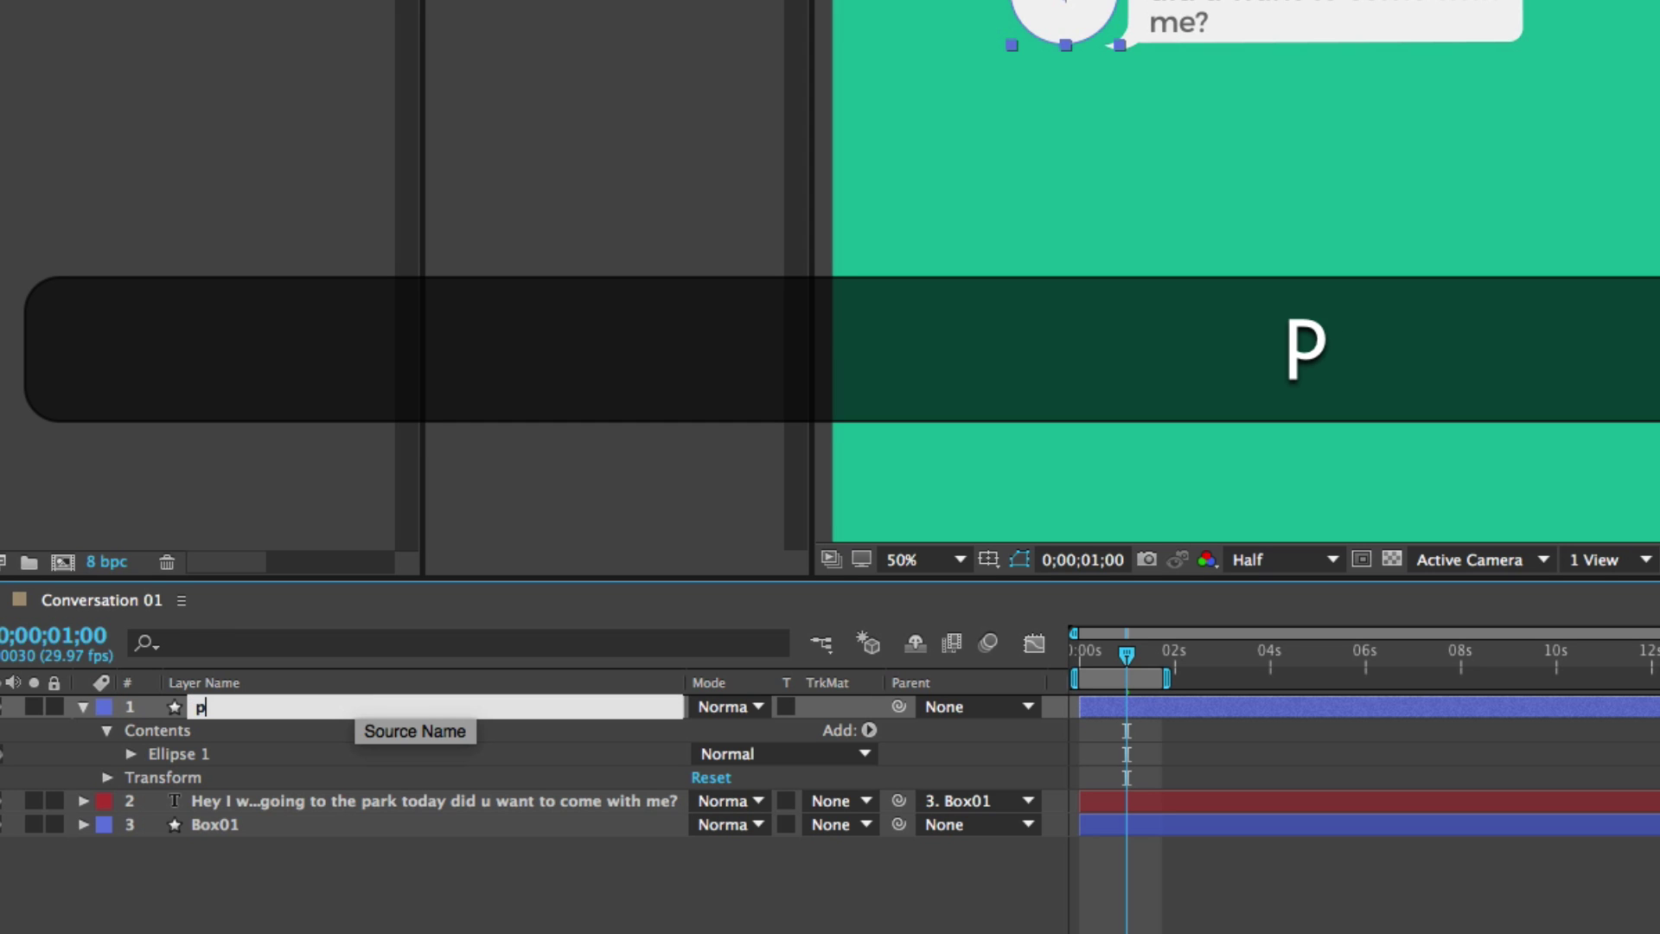
pyautogui.press('BackSpace')
pyautogui.write('erson 01')
pyautogui.press('Return')
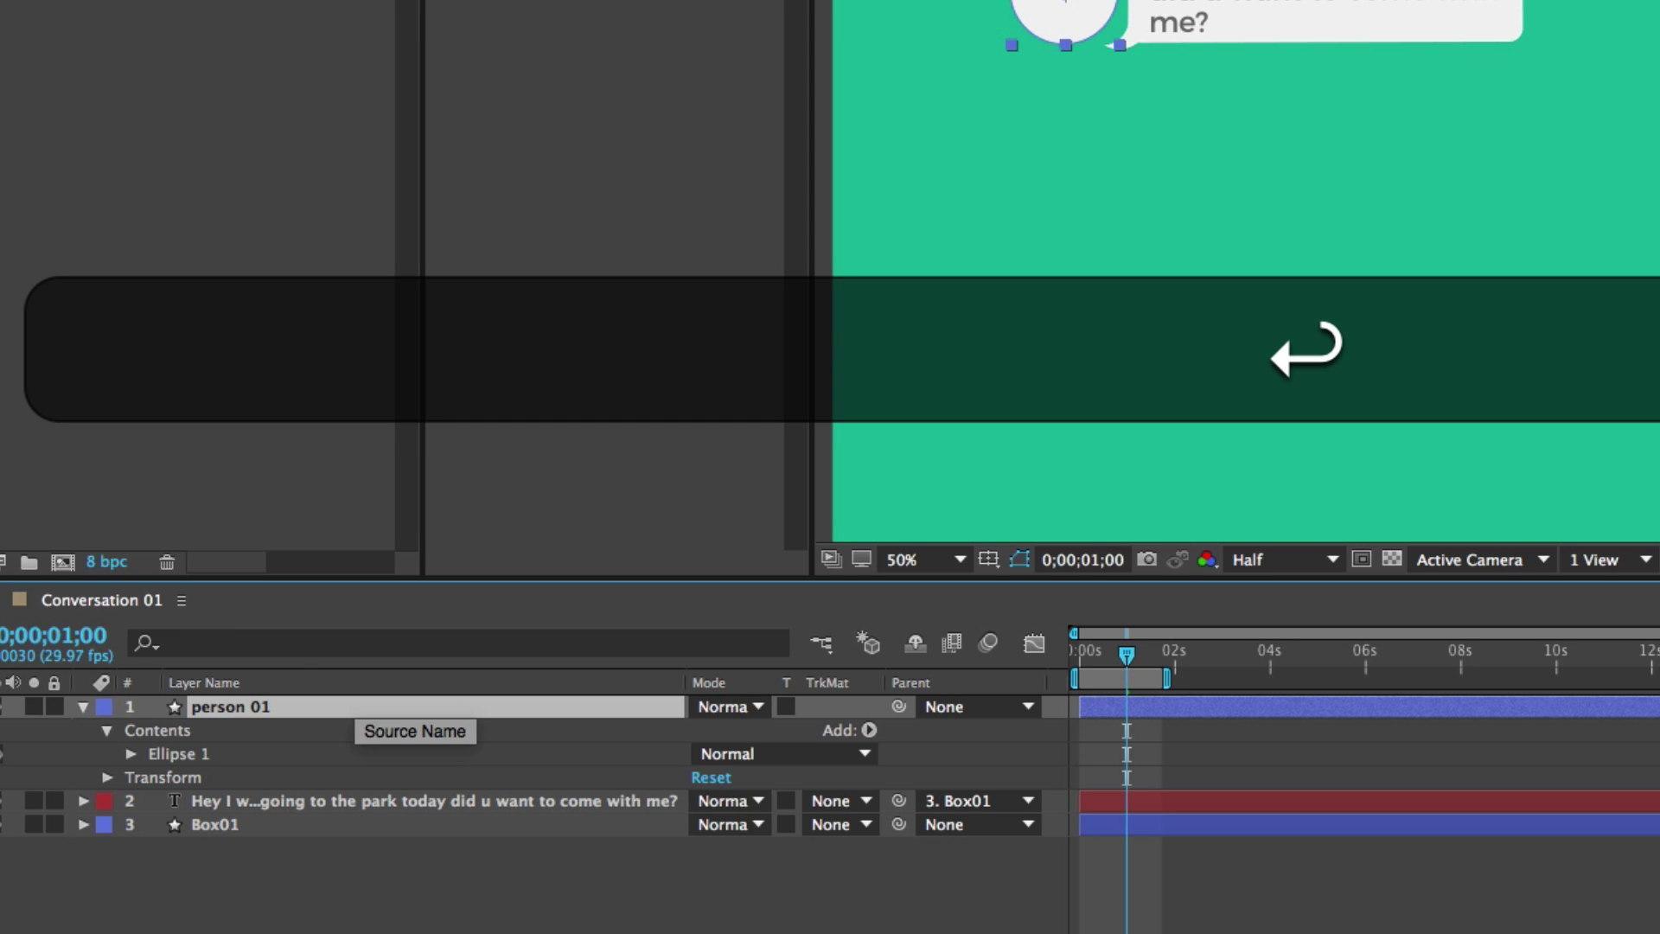
pyautogui.click(83, 707)
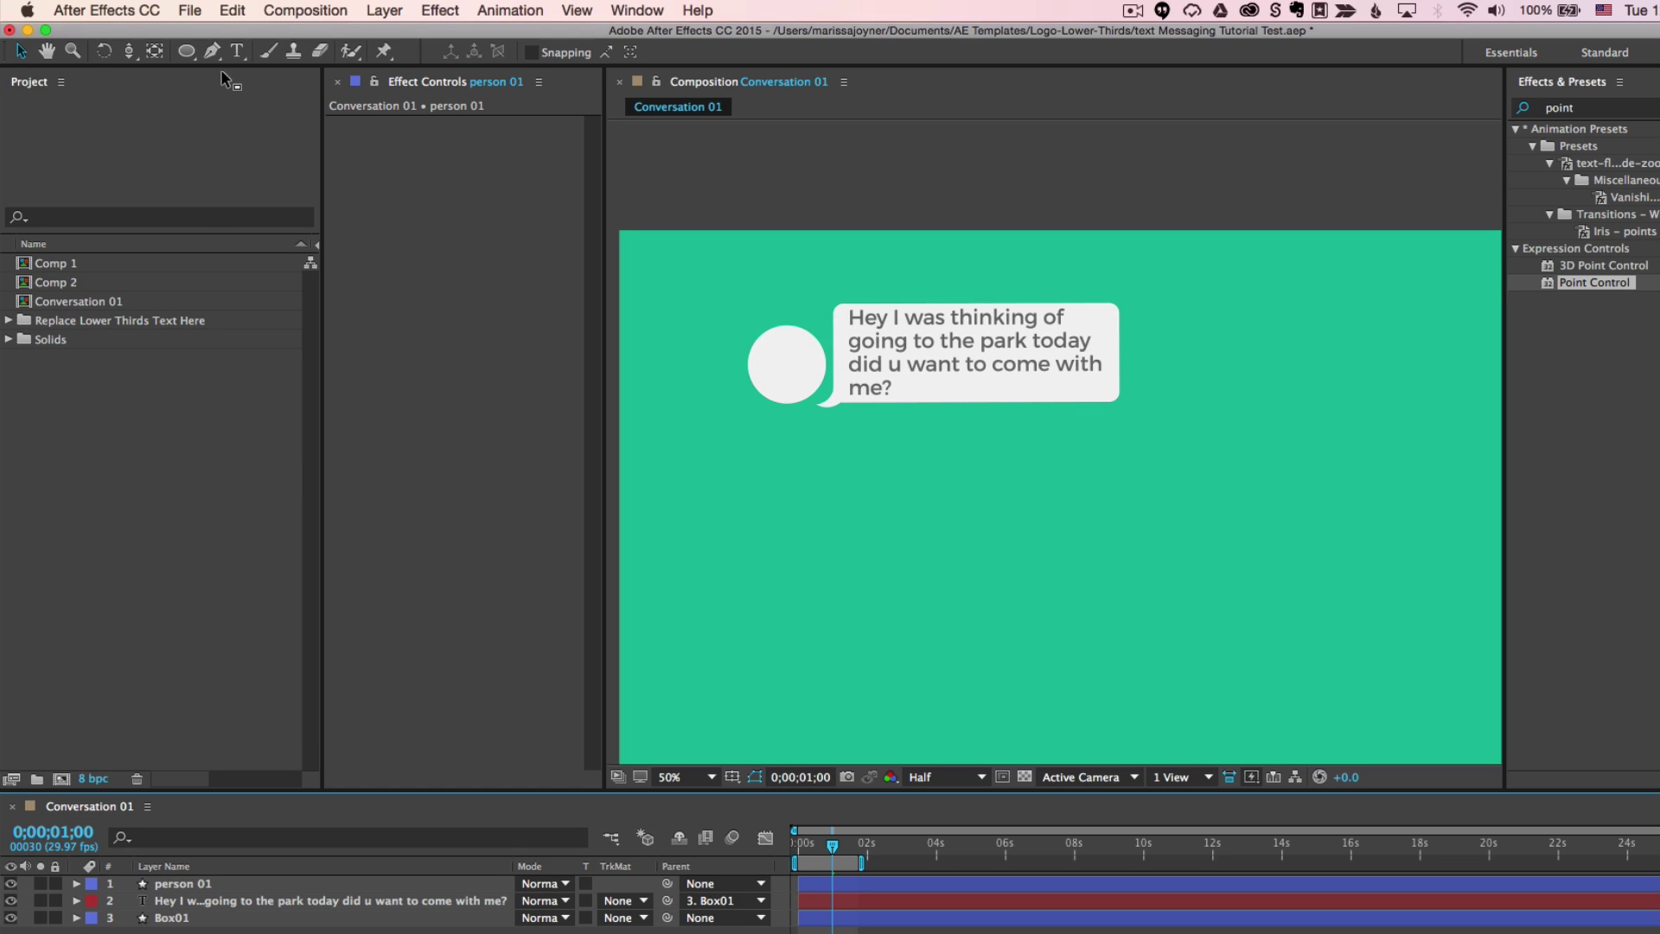
# Step: Import girl-ripped-jeans.jpeg from the unsplash-may folder as footage
pyautogui.click(193, 13)
pyautogui.moveTo(259, 163)
pyautogui.click(579, 271)
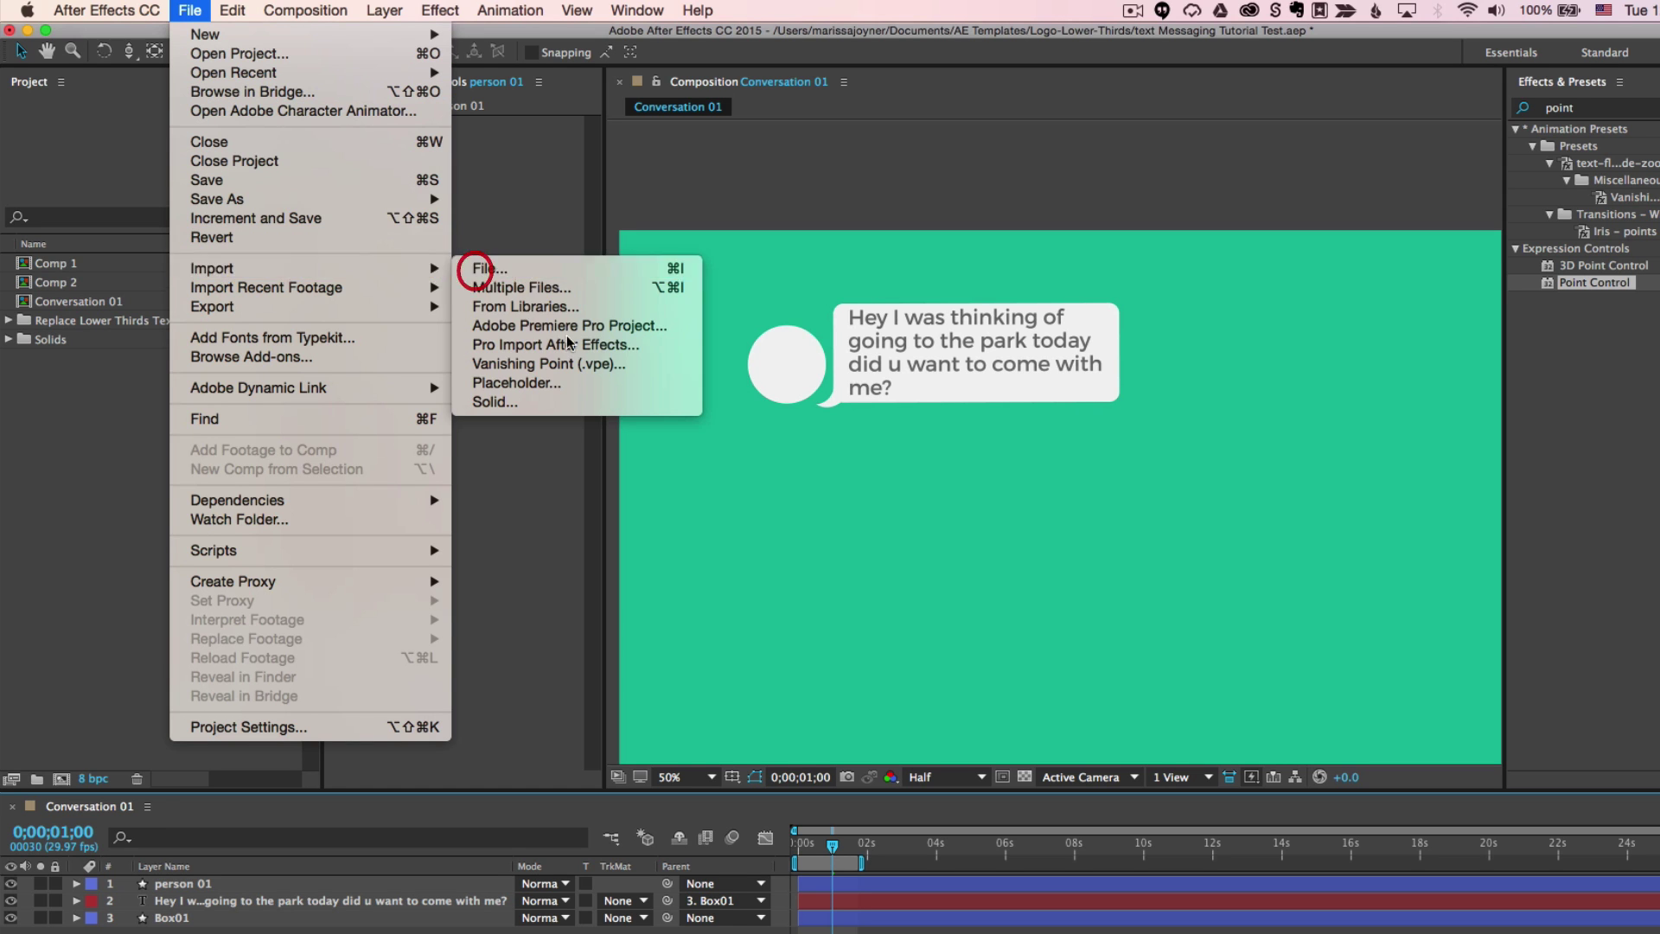
pyautogui.scroll(-5, 1126, 433)
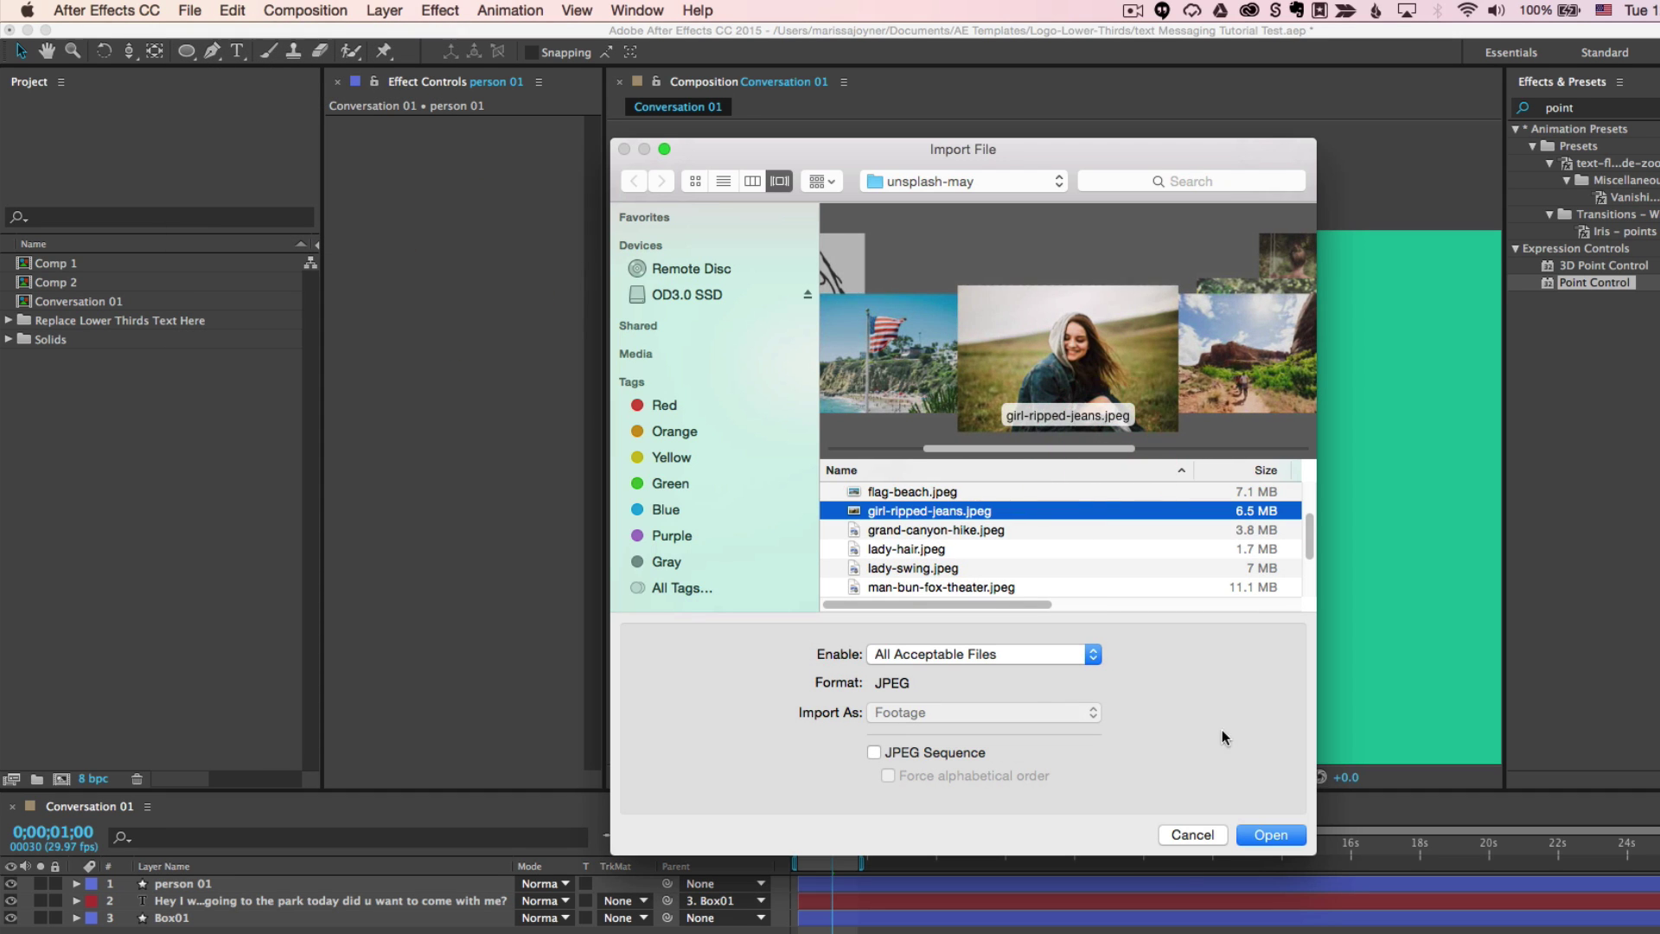
pyautogui.click(1253, 834)
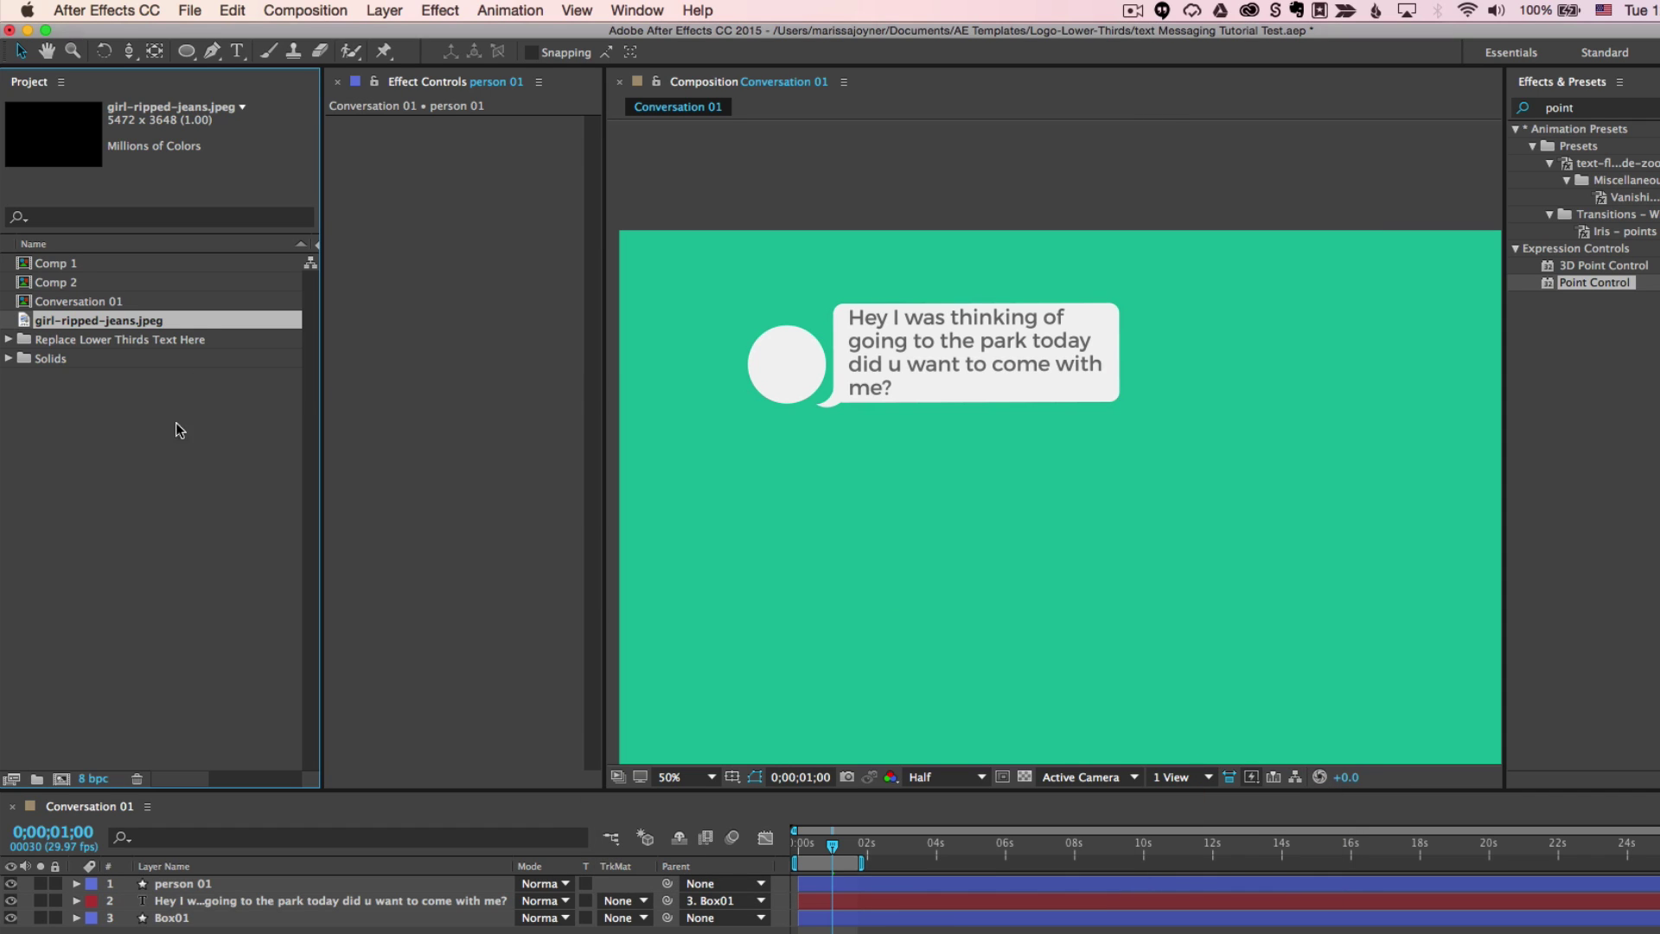
# Step: Import man-bun-graffitti.jpeg from the unsplash-may folder into the project
pyautogui.doubleClick(111, 415)
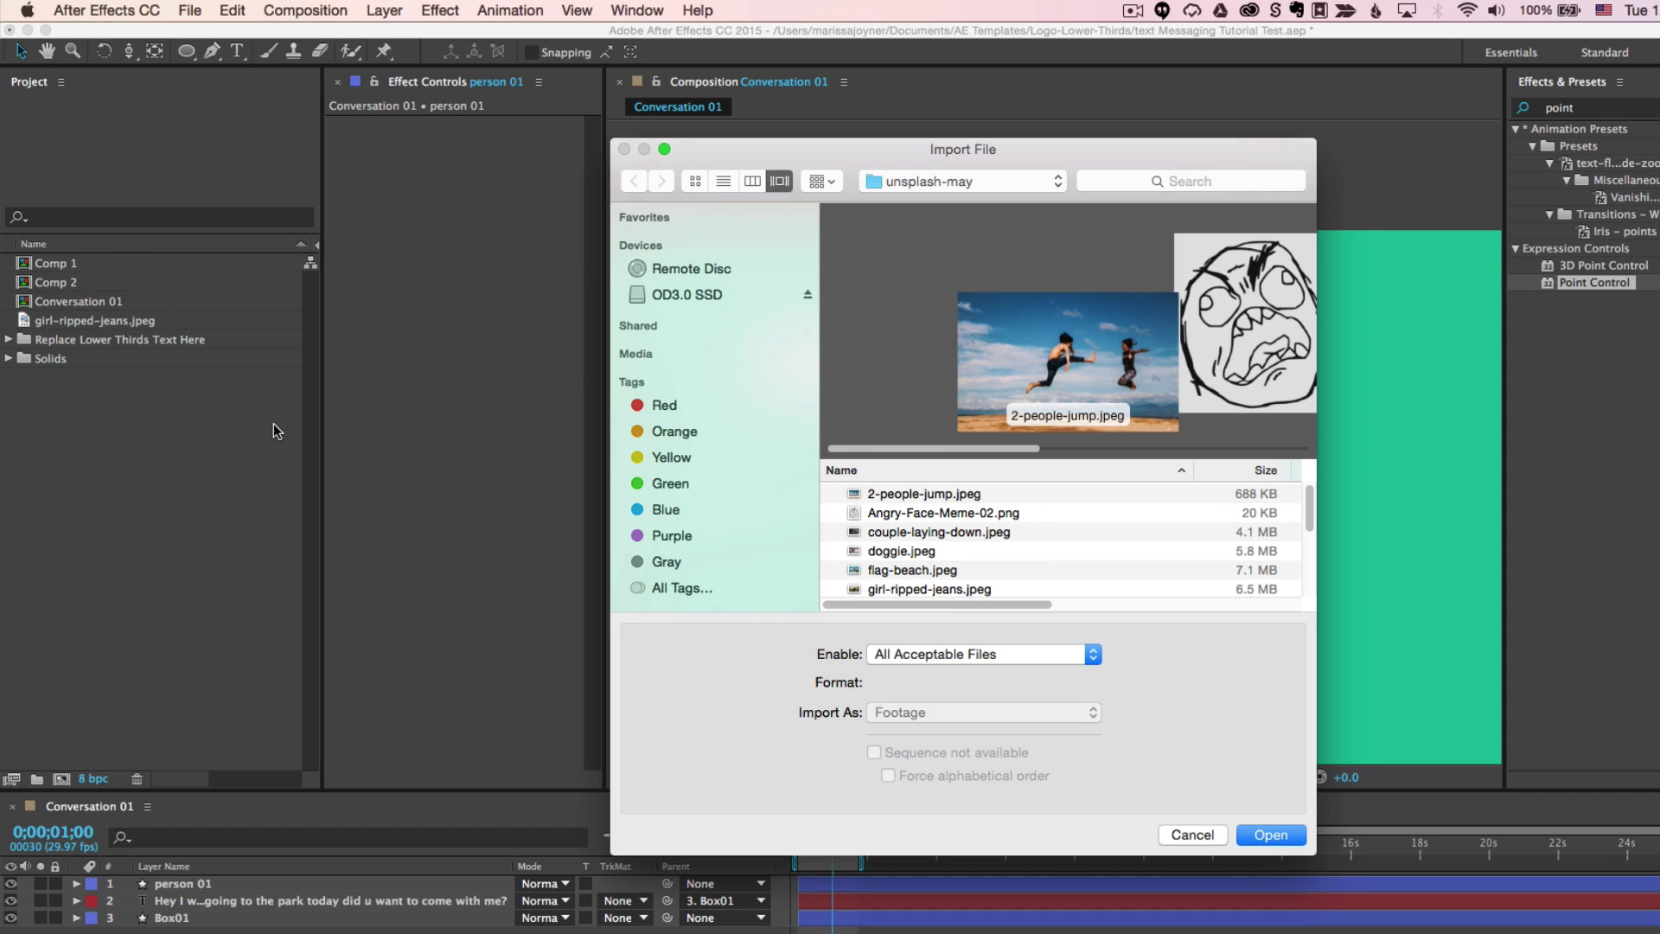
pyautogui.moveTo(843, 149); pyautogui.dragTo(774, 137)
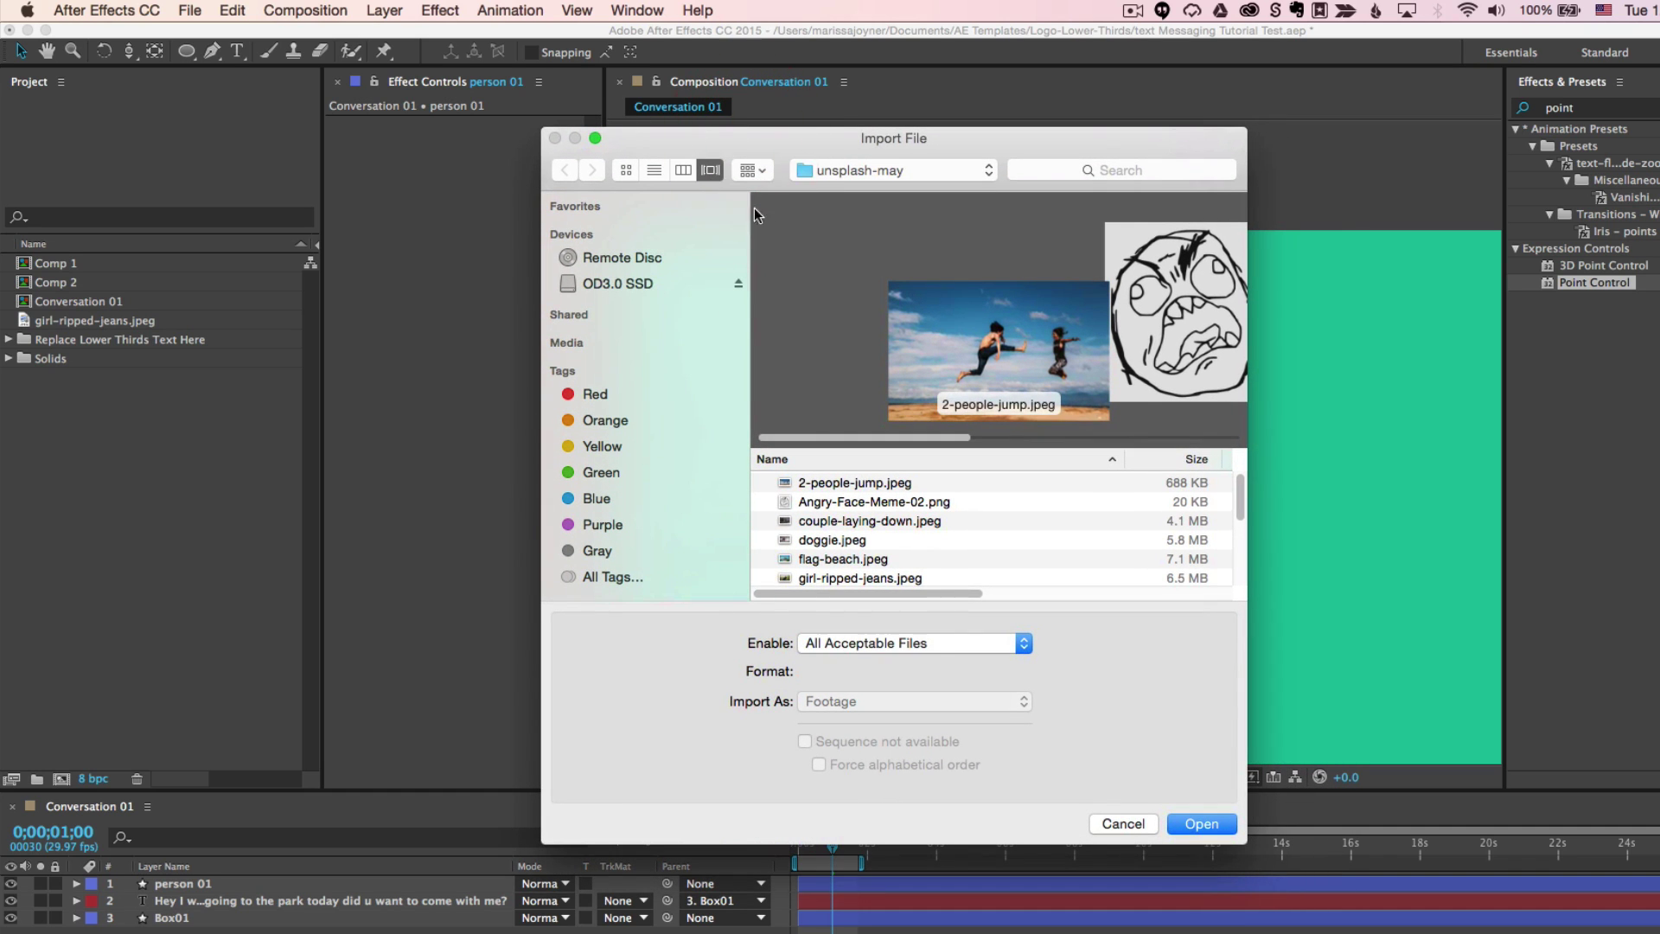
pyautogui.moveTo(940, 442); pyautogui.dragTo(1126, 434)
pyautogui.click(1030, 331)
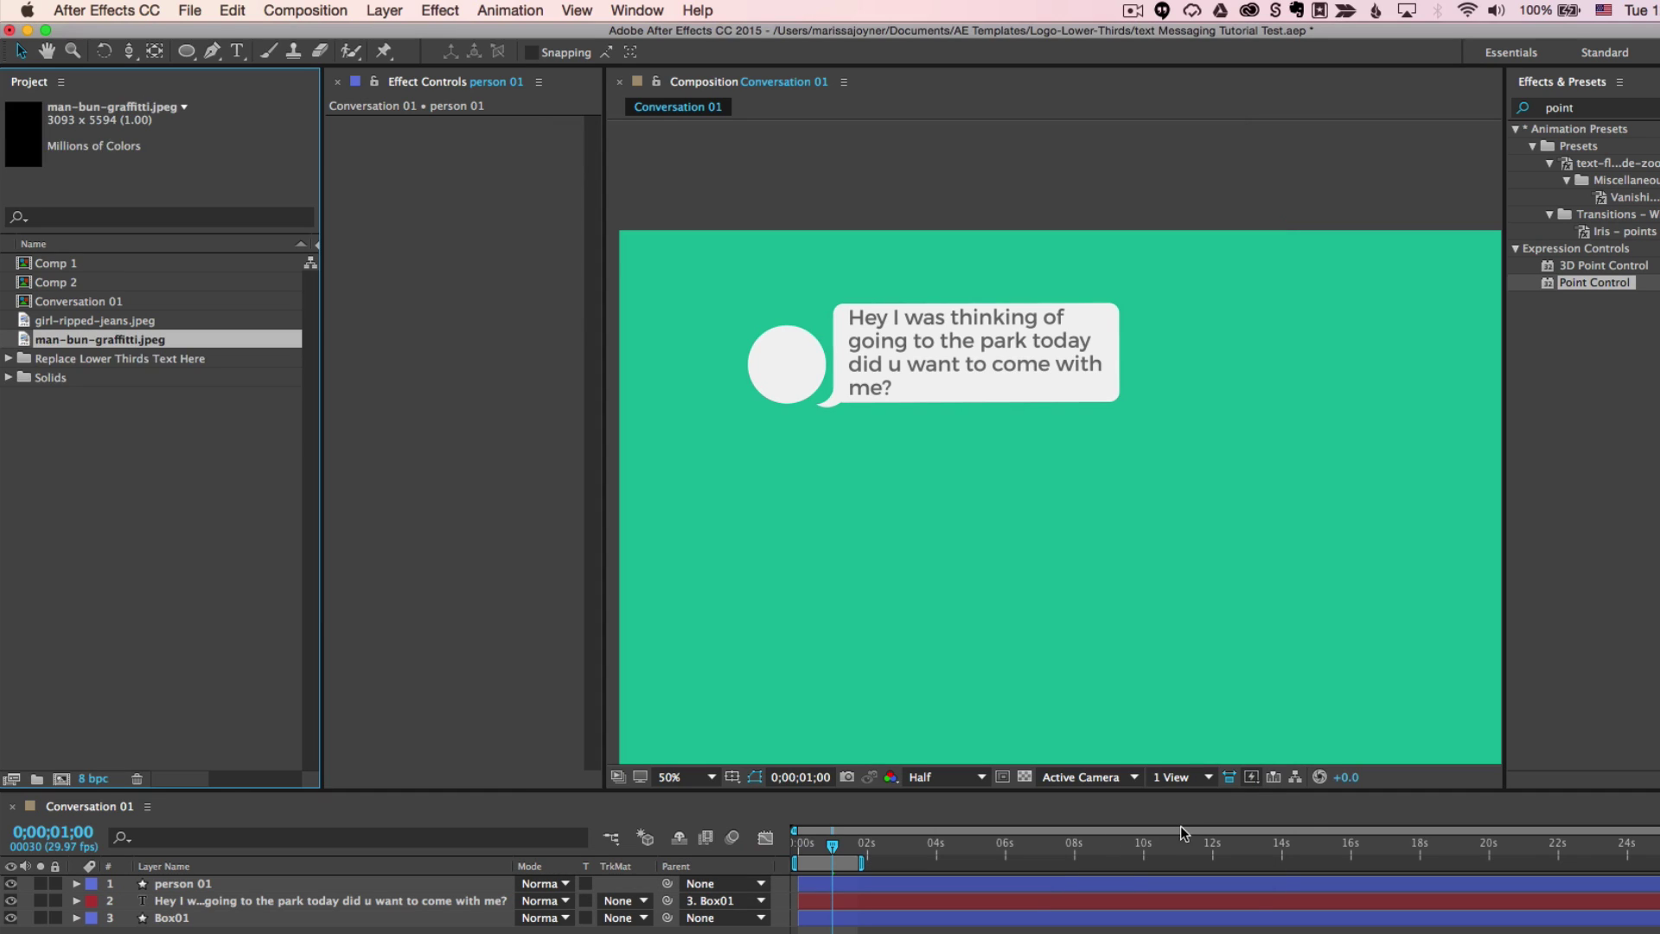
# Step: Place the girl-ripped-jeans.jpeg photo directly beneath the person 01 layer and set its track matte to Alpha Matte "person 01"
pyautogui.moveTo(126, 321); pyautogui.dragTo(181, 890)
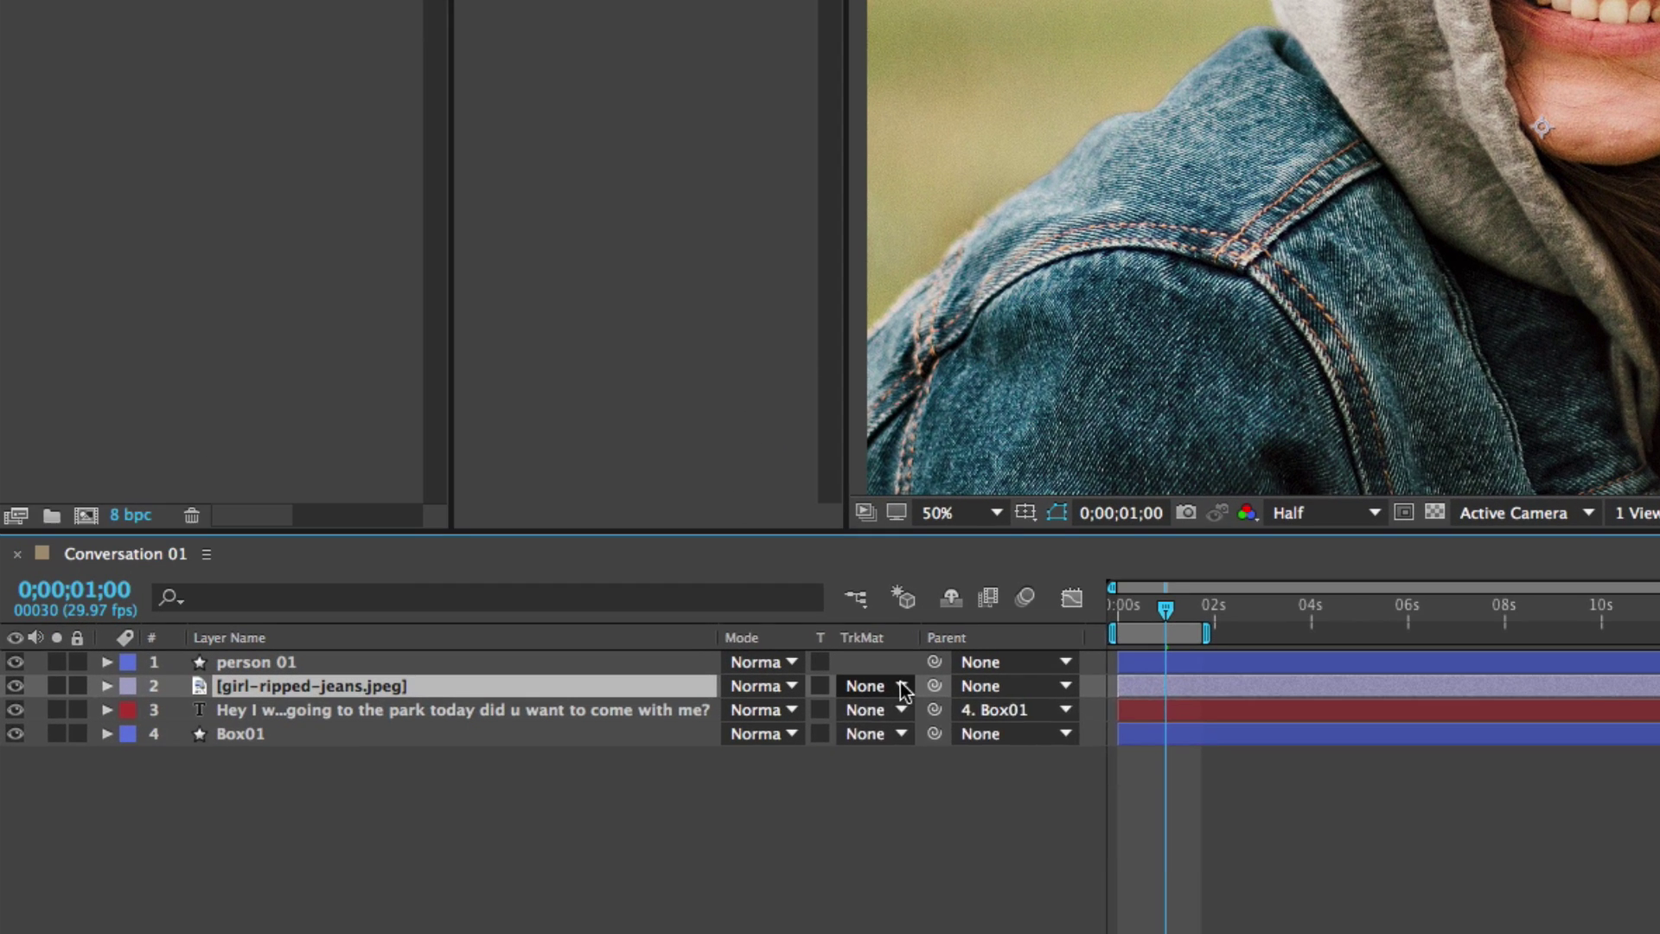
pyautogui.click(901, 687)
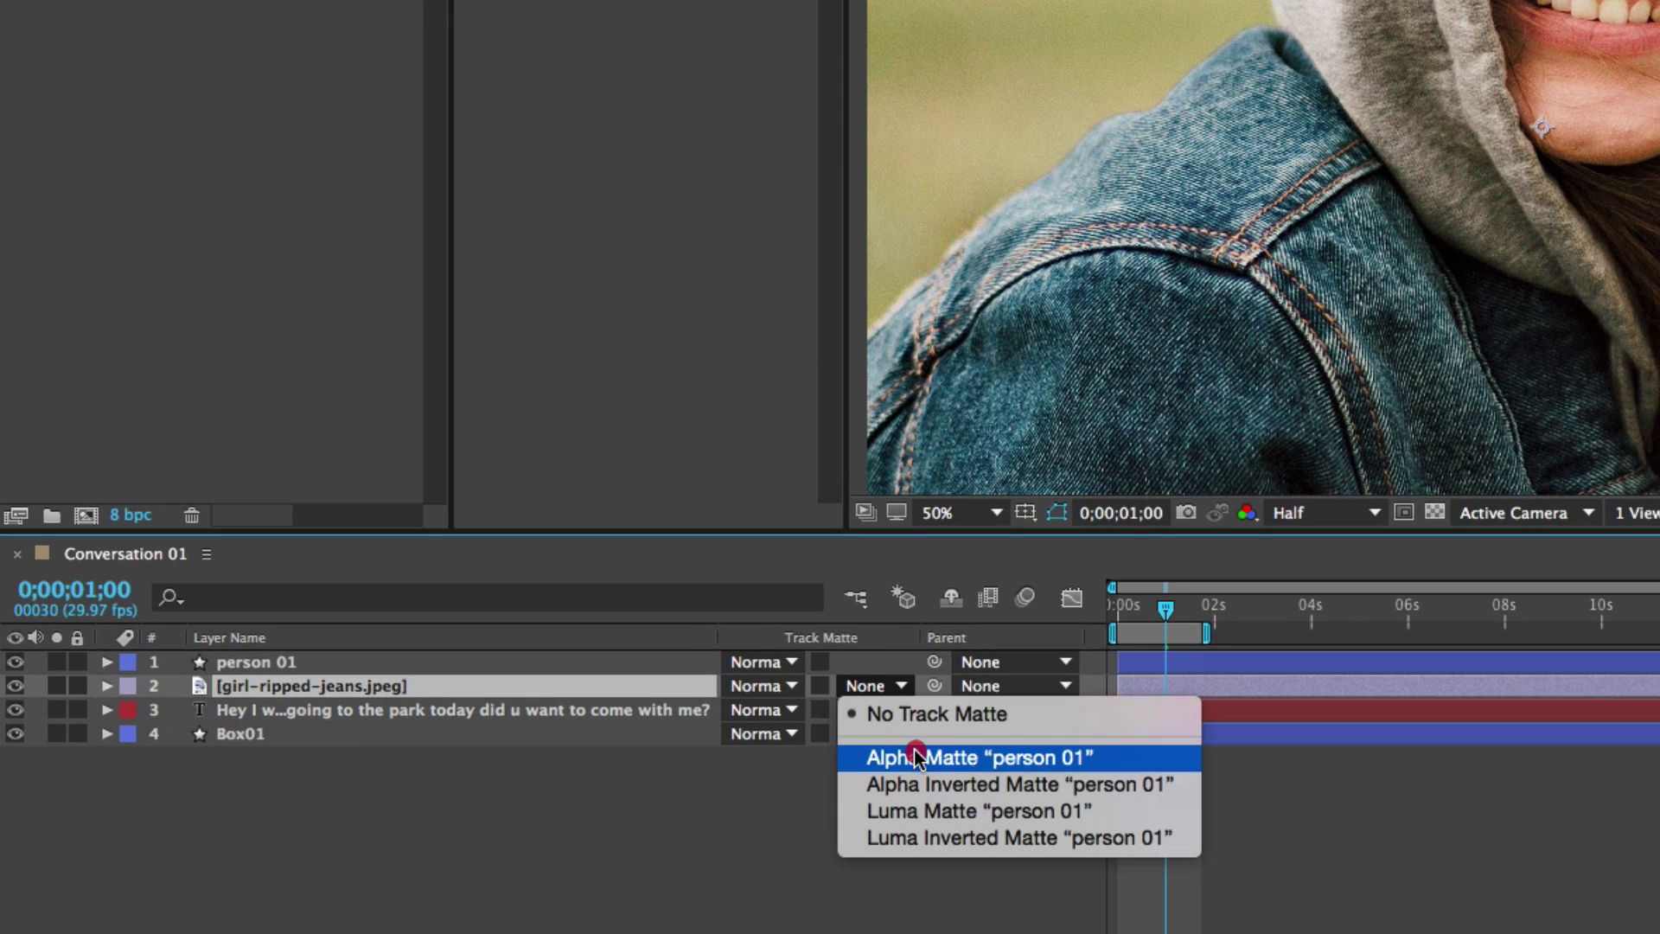
pyautogui.click(914, 761)
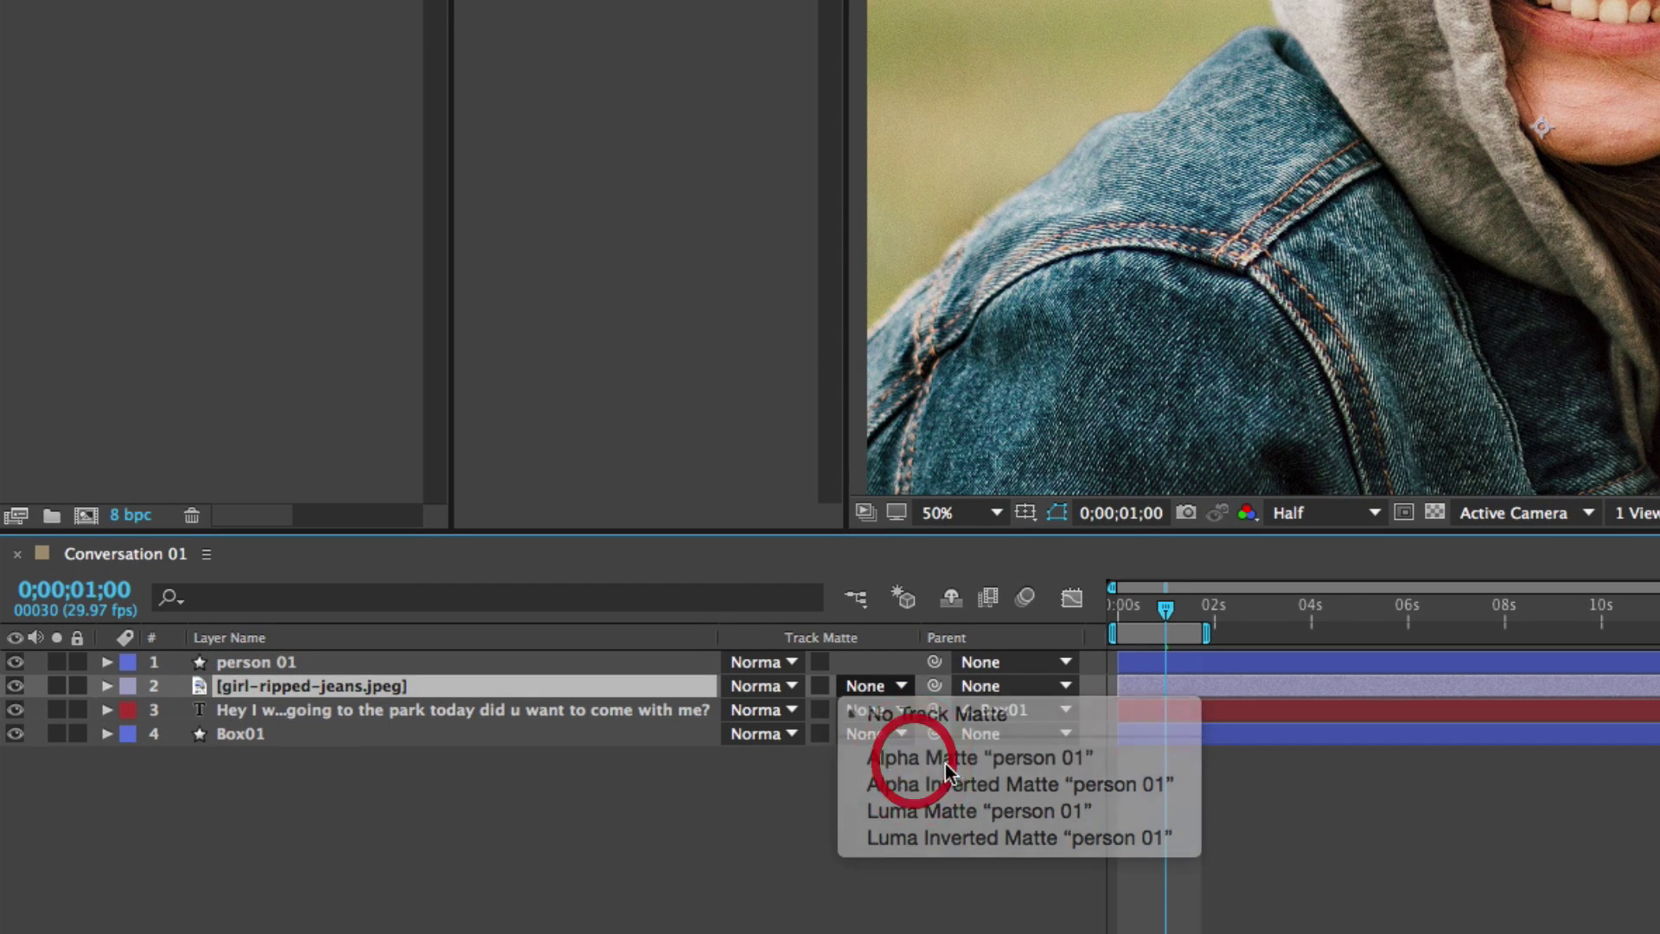
# Step: Scale the girl-ripped-jeans.jpeg photo to 7% and position it so the face fits inside the circular matte
pyautogui.press('s')
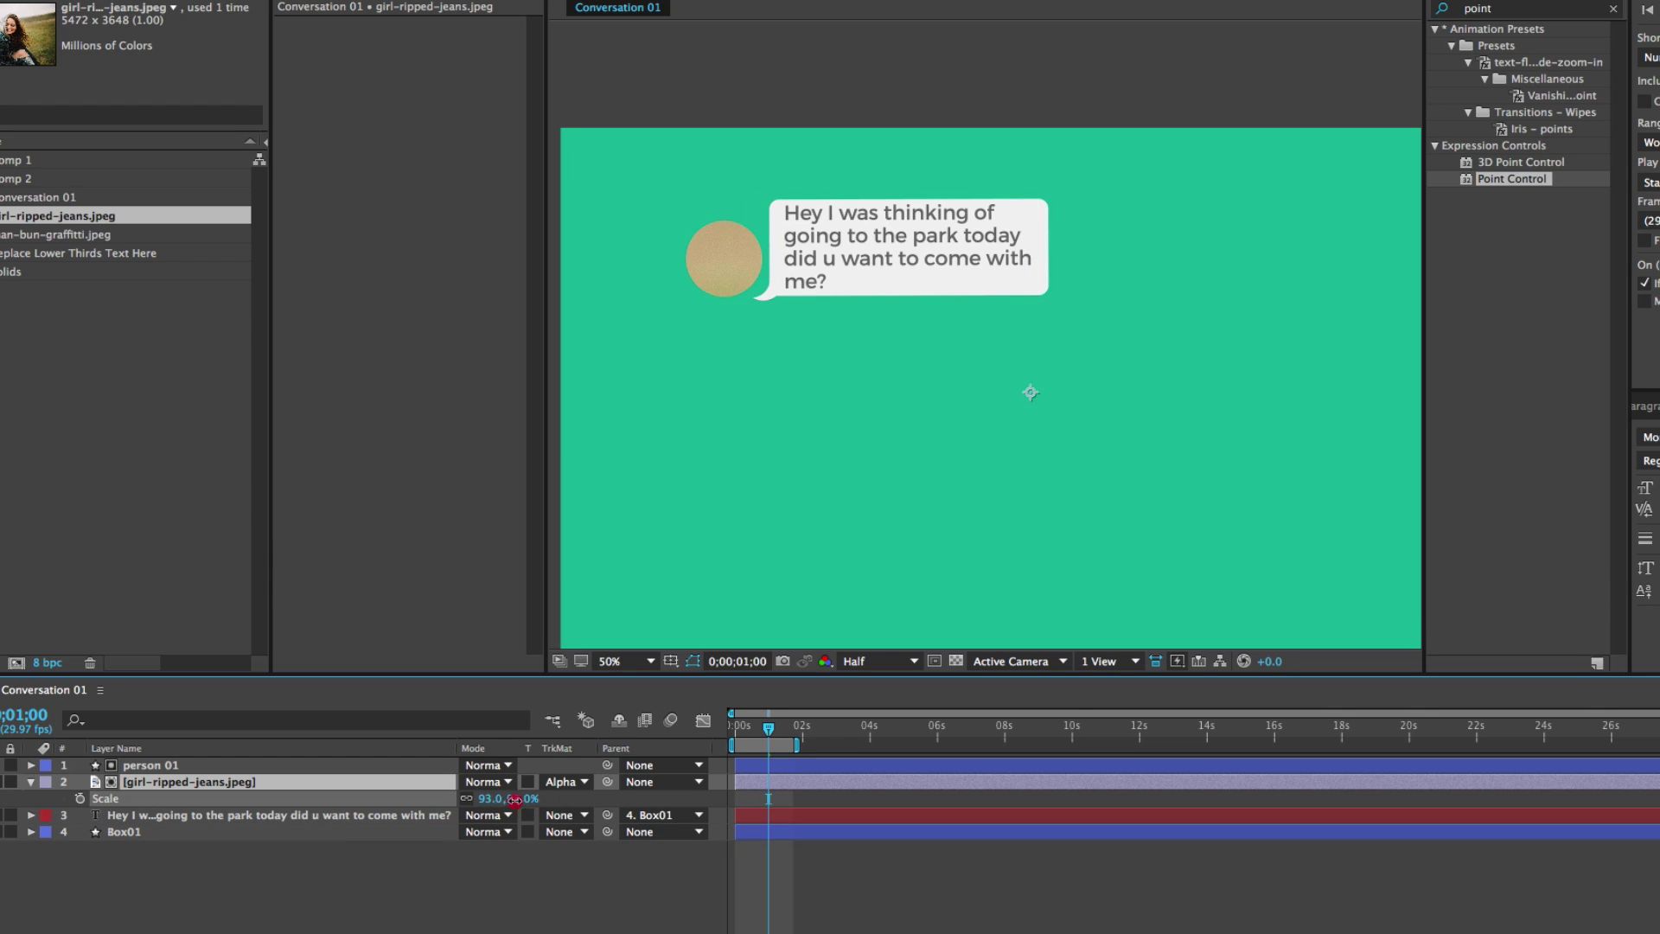
pyautogui.moveTo(512, 798); pyautogui.dragTo(421, 785)
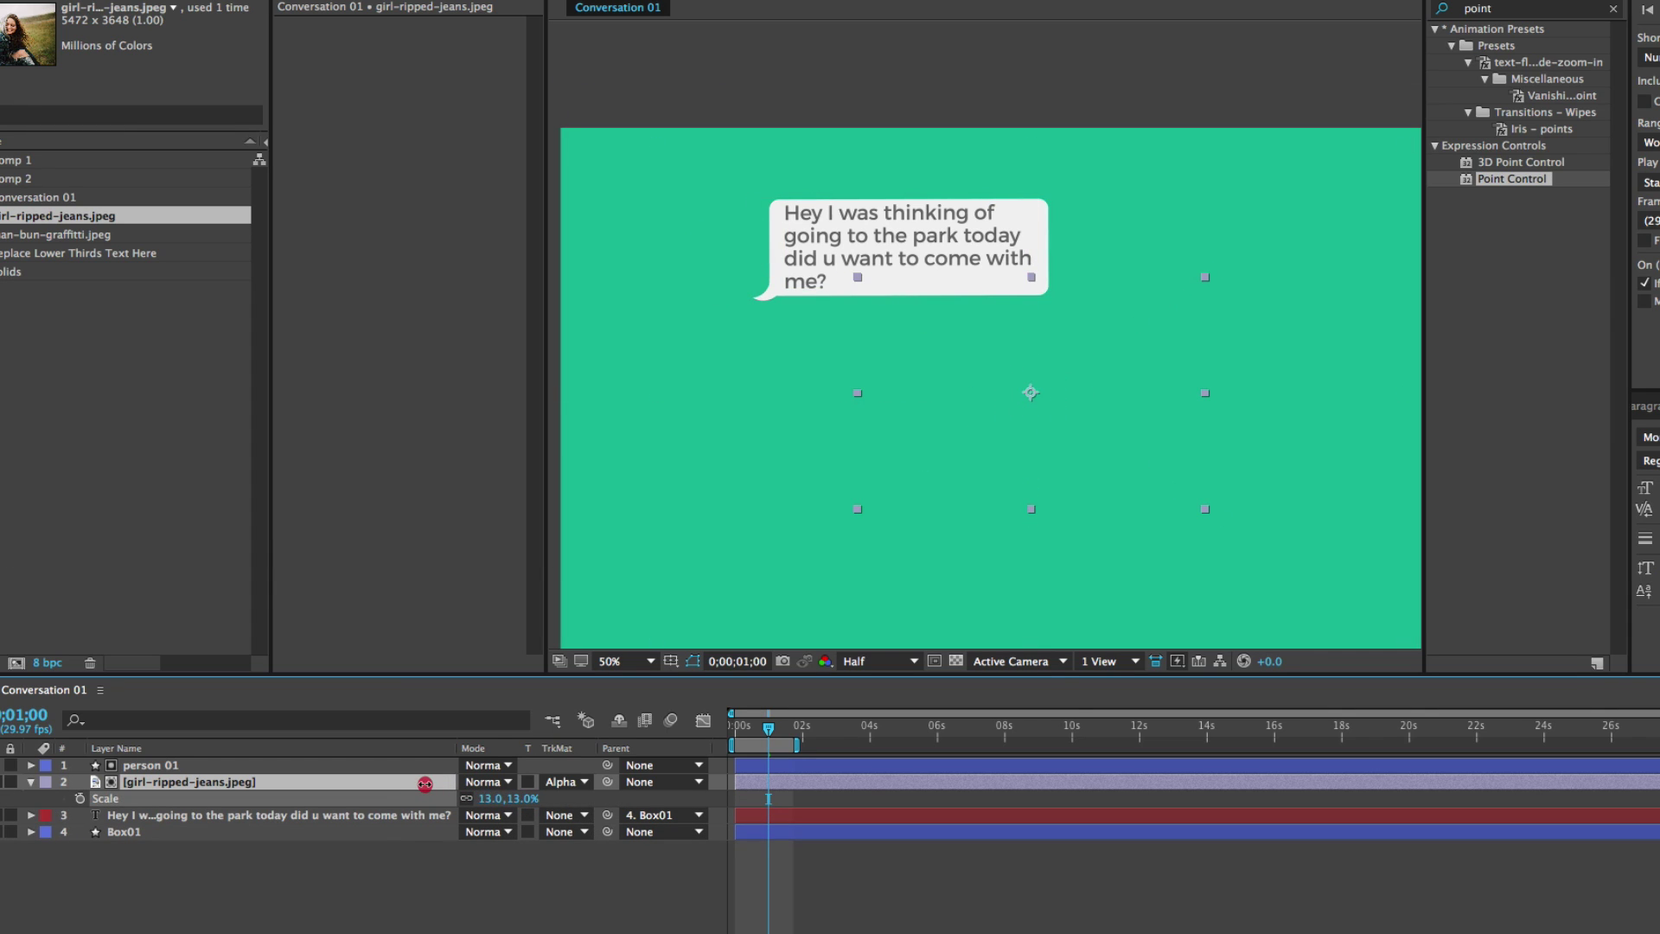
pyautogui.press('v')
pyautogui.moveTo(939, 443); pyautogui.dragTo(642, 332)
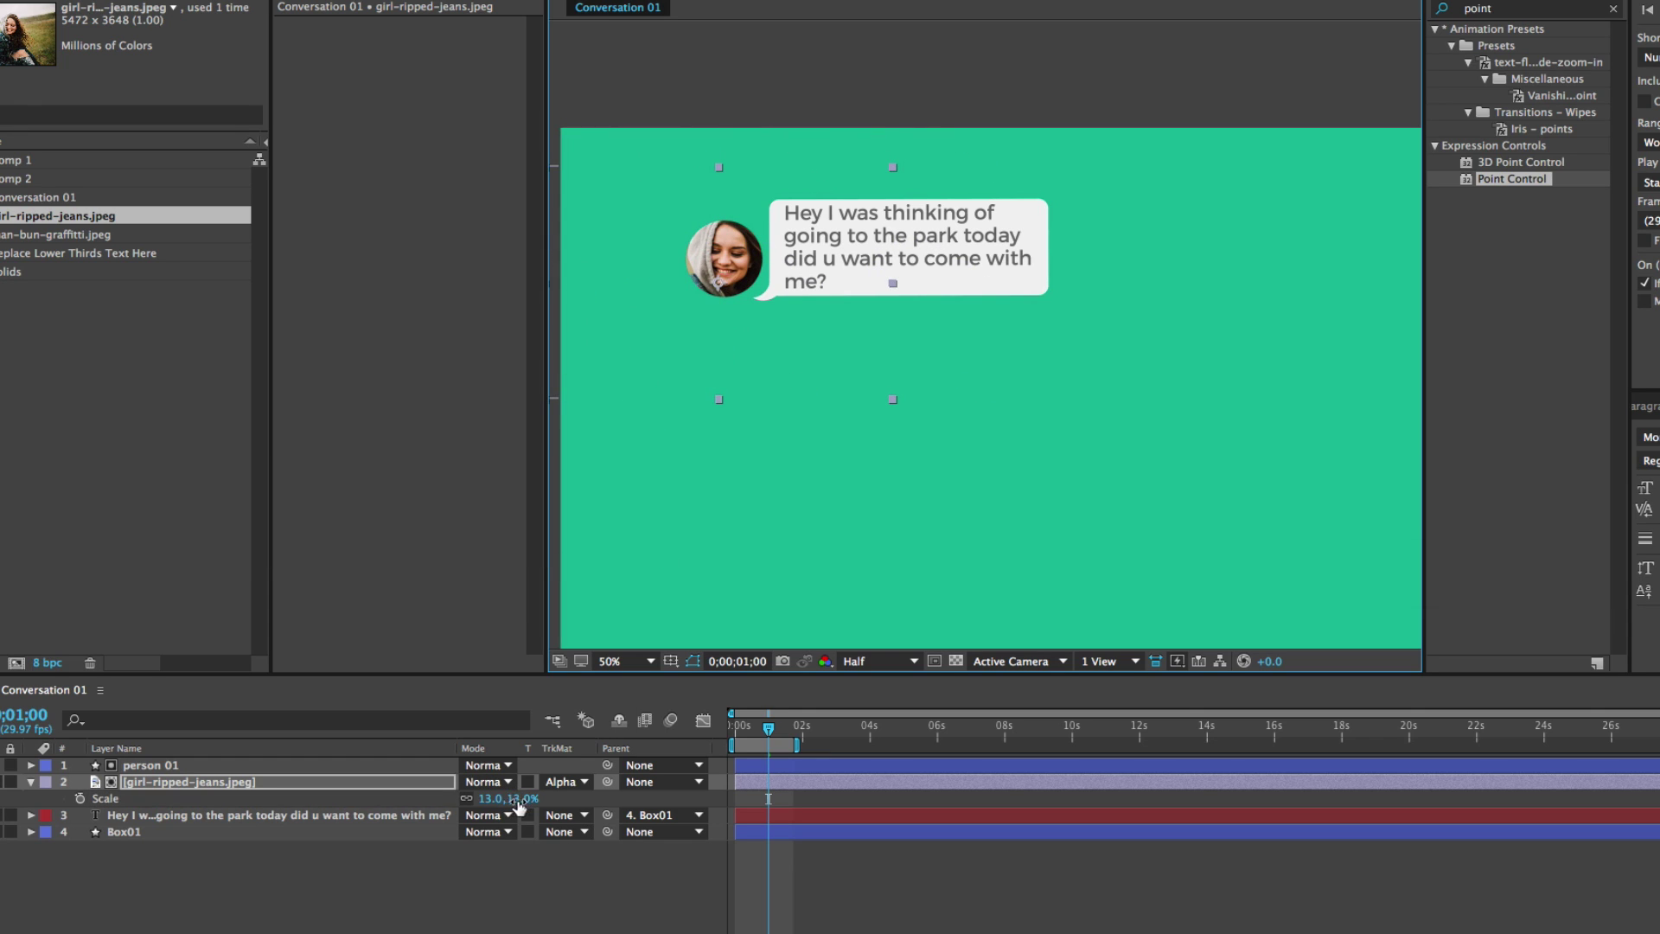
pyautogui.moveTo(517, 801); pyautogui.dragTo(512, 797)
pyautogui.moveTo(758, 314); pyautogui.dragTo(759, 297)
# Step: Parent the girl-ripped-jeans.jpeg layer to person 01, and parent person 01 to Box01
pyautogui.click(606, 786)
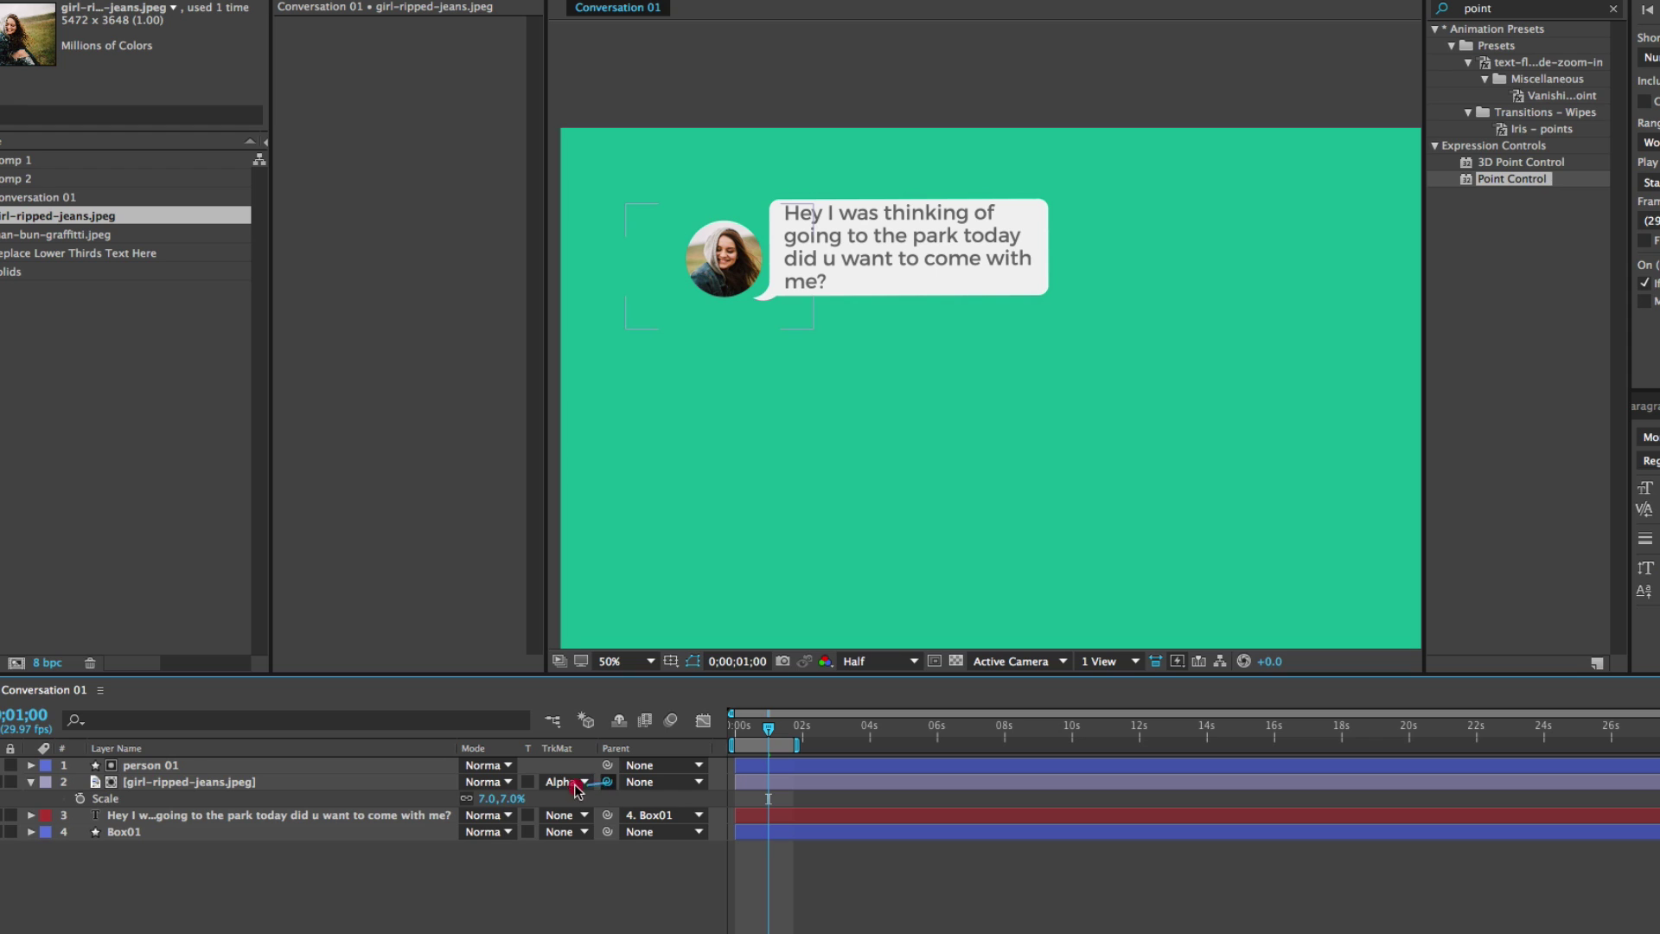
pyautogui.moveTo(577, 789); pyautogui.dragTo(169, 768)
pyautogui.click(164, 766)
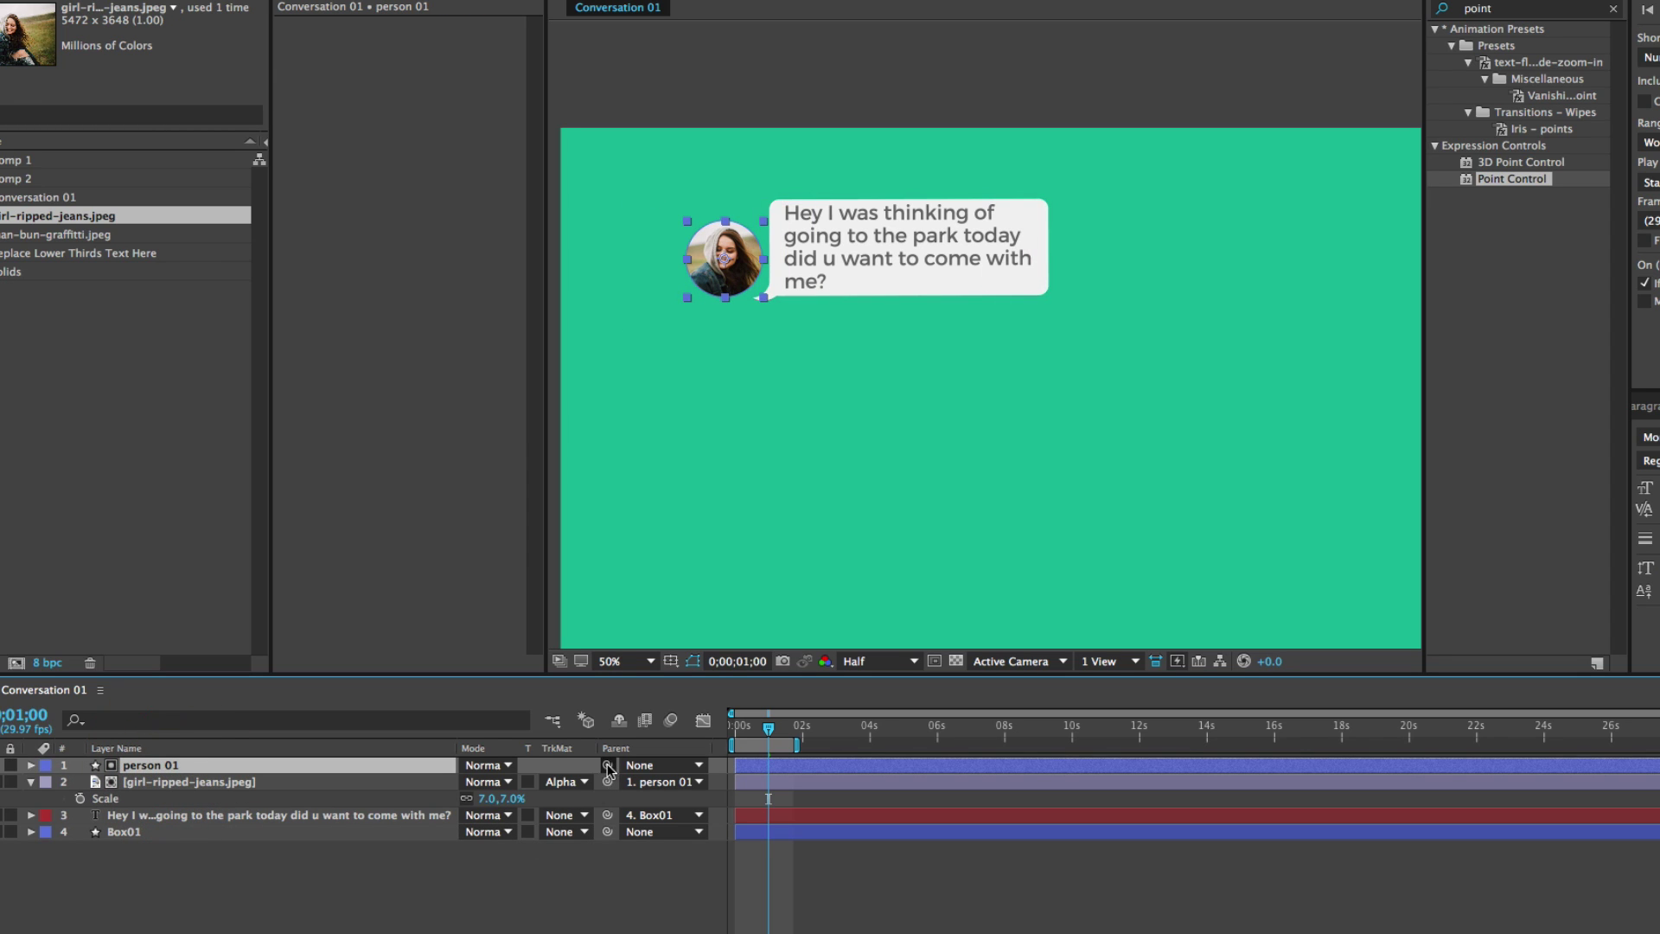
pyautogui.moveTo(516, 758); pyautogui.dragTo(131, 831)
# Step: Preview the animation of the speech bubble together with its attached profile picture
pyautogui.press('KP_0')
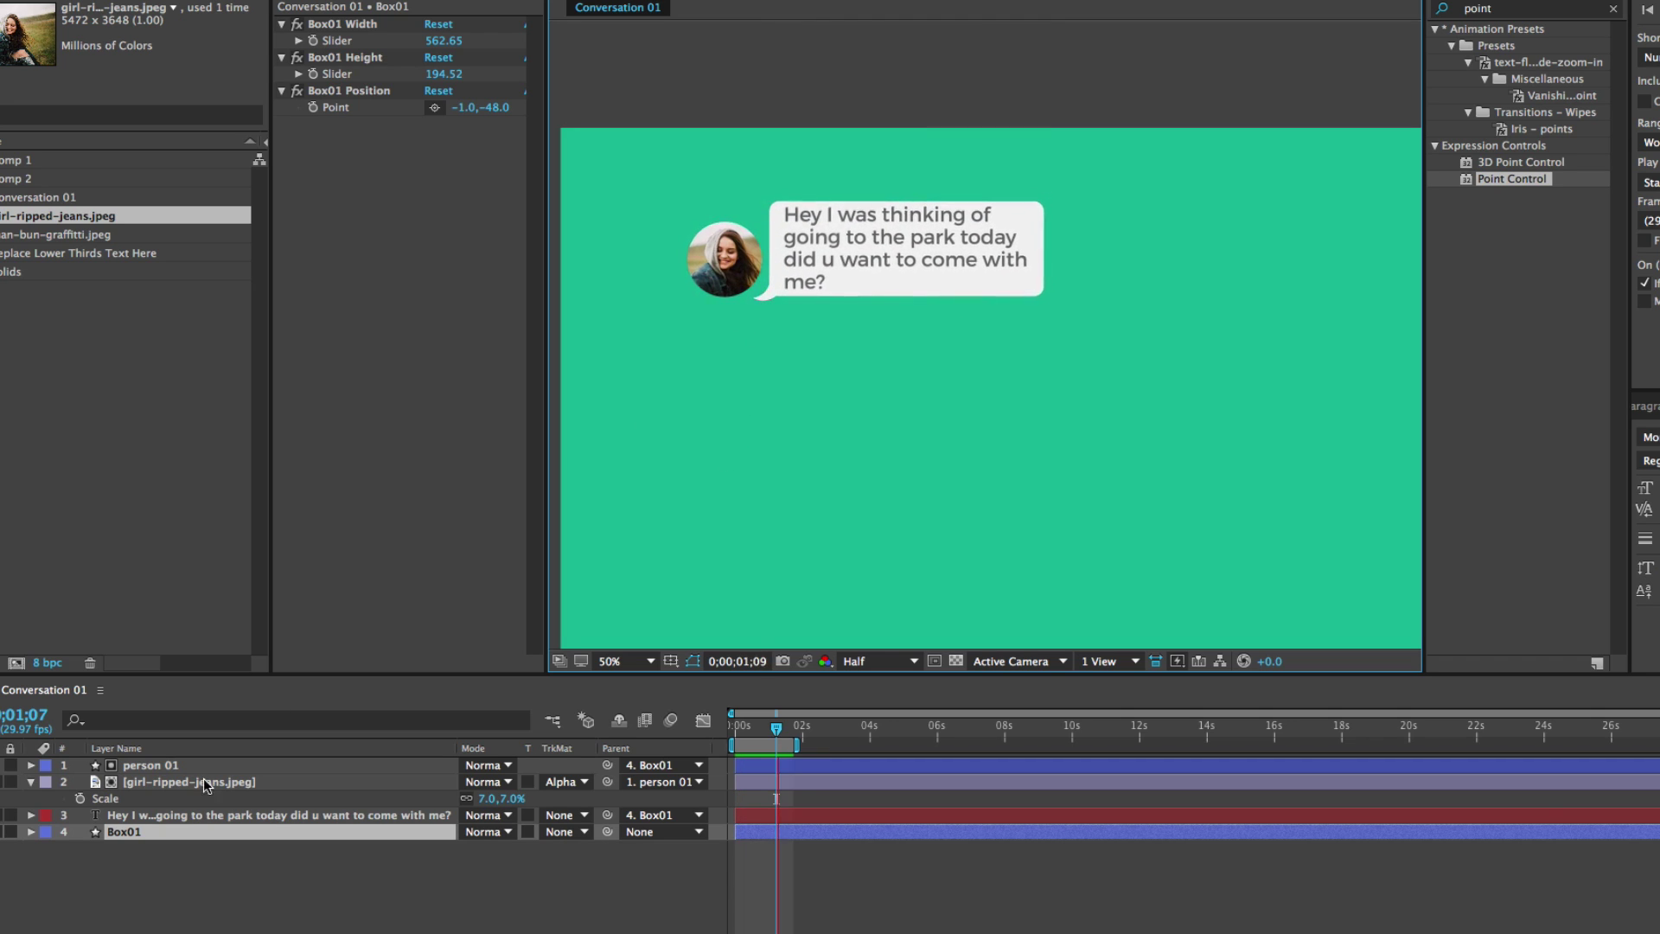
pyautogui.click(130, 834)
pyautogui.press('v')
pyautogui.click(119, 858)
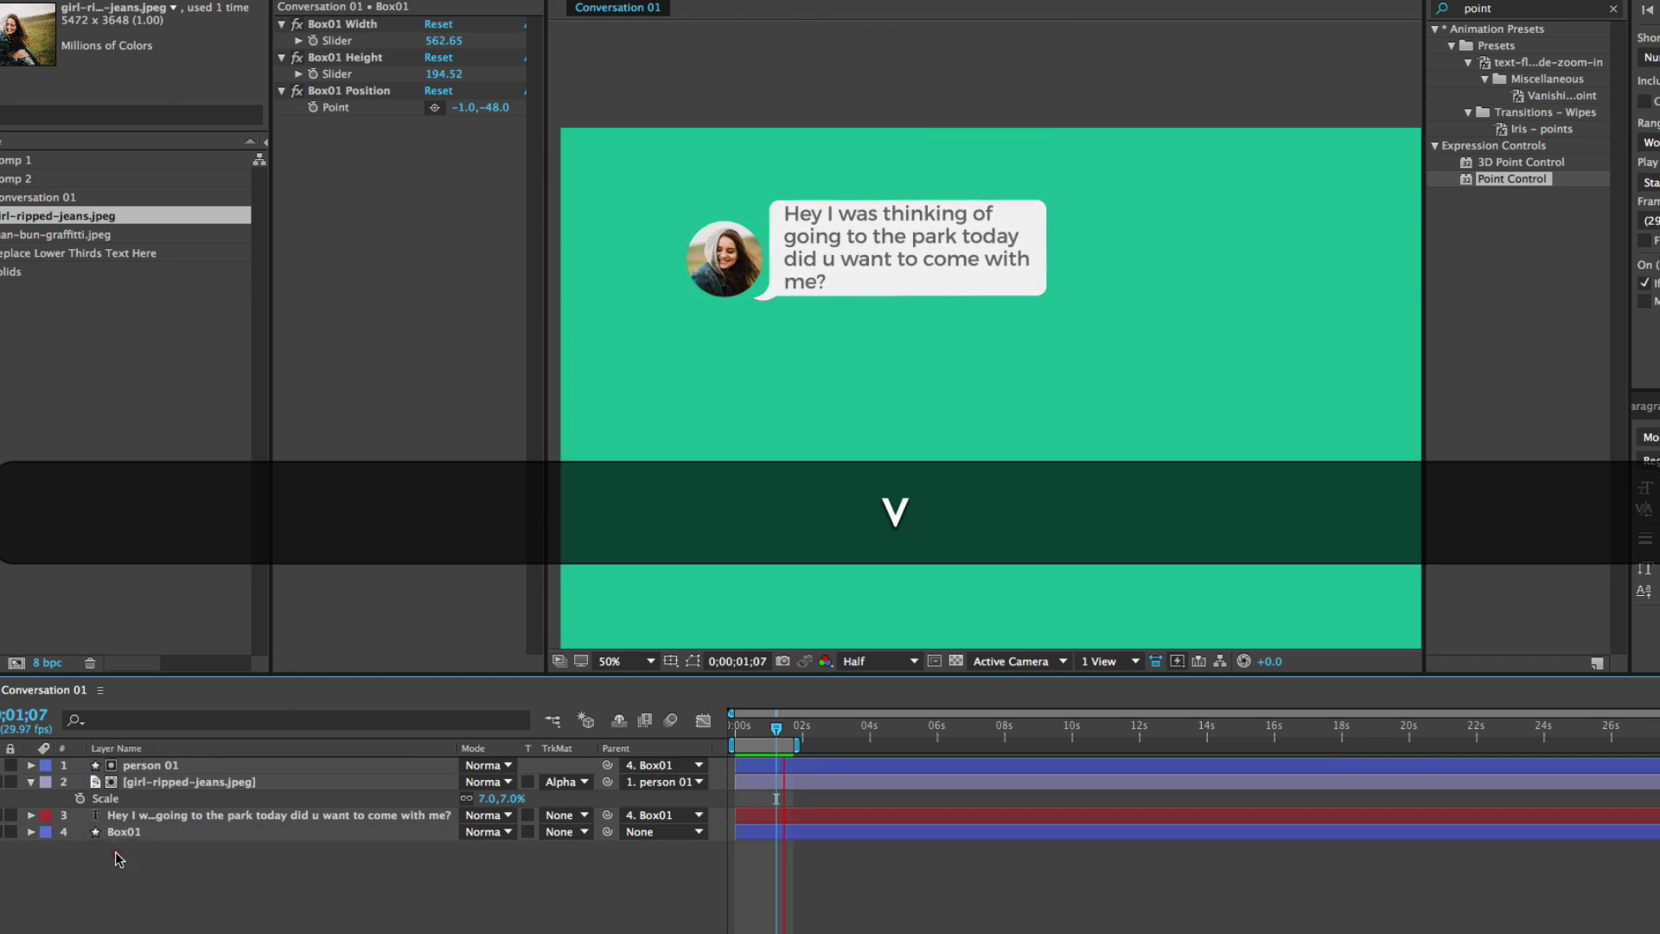
pyautogui.click(121, 833)
pyautogui.click(128, 870)
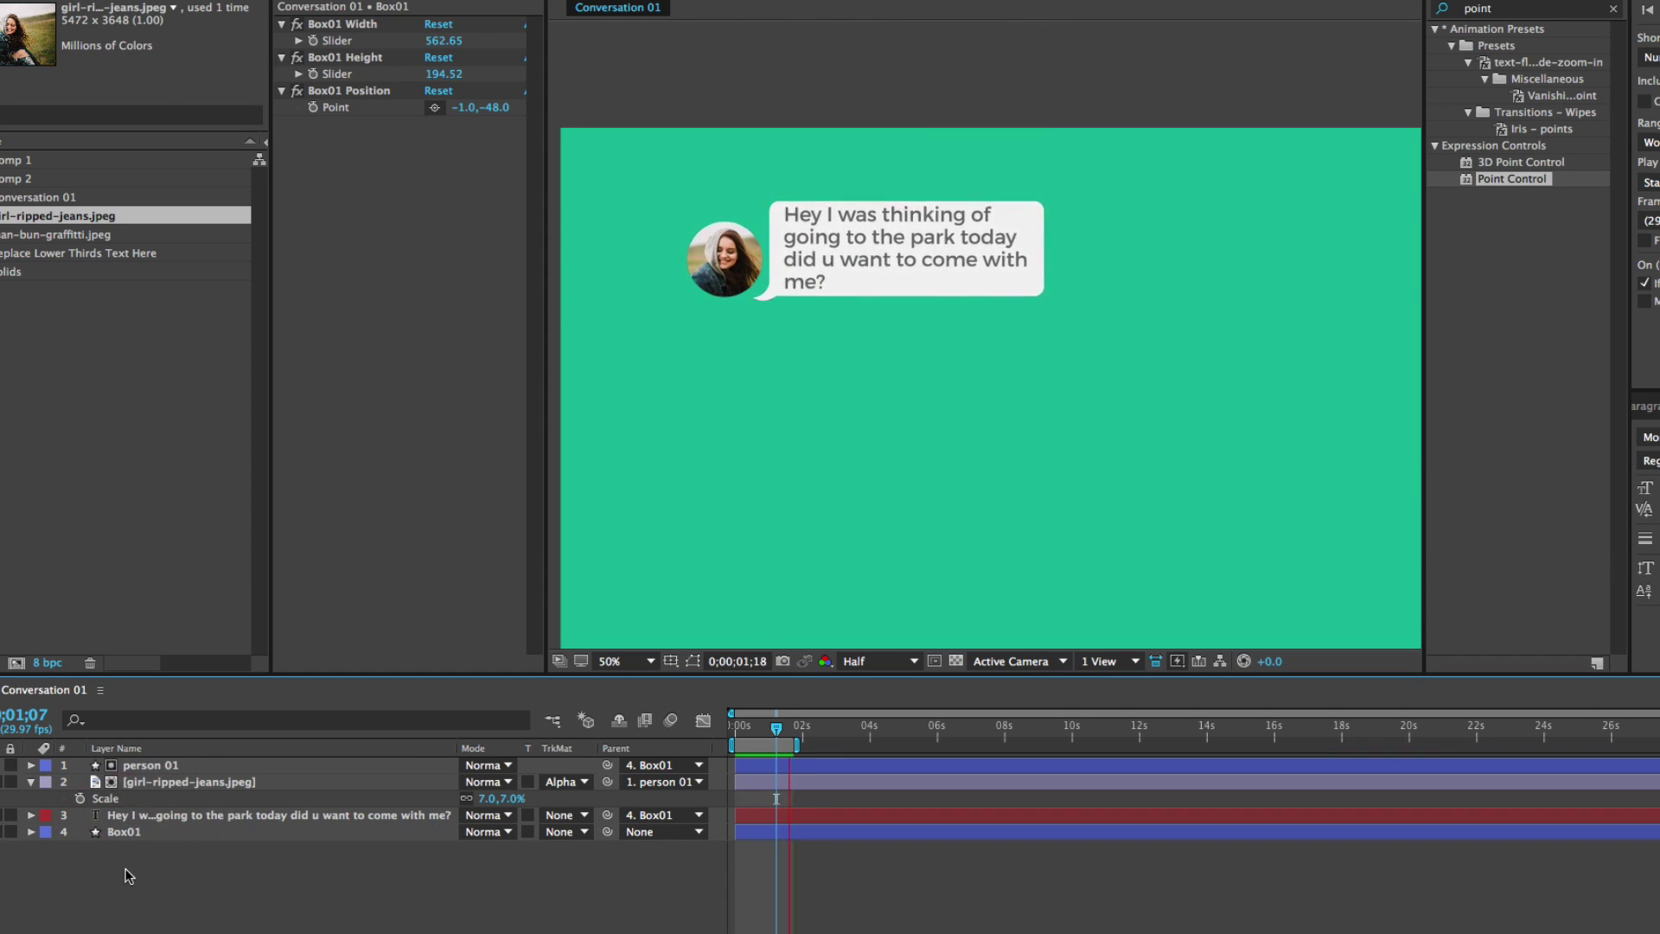
pyautogui.press('space')
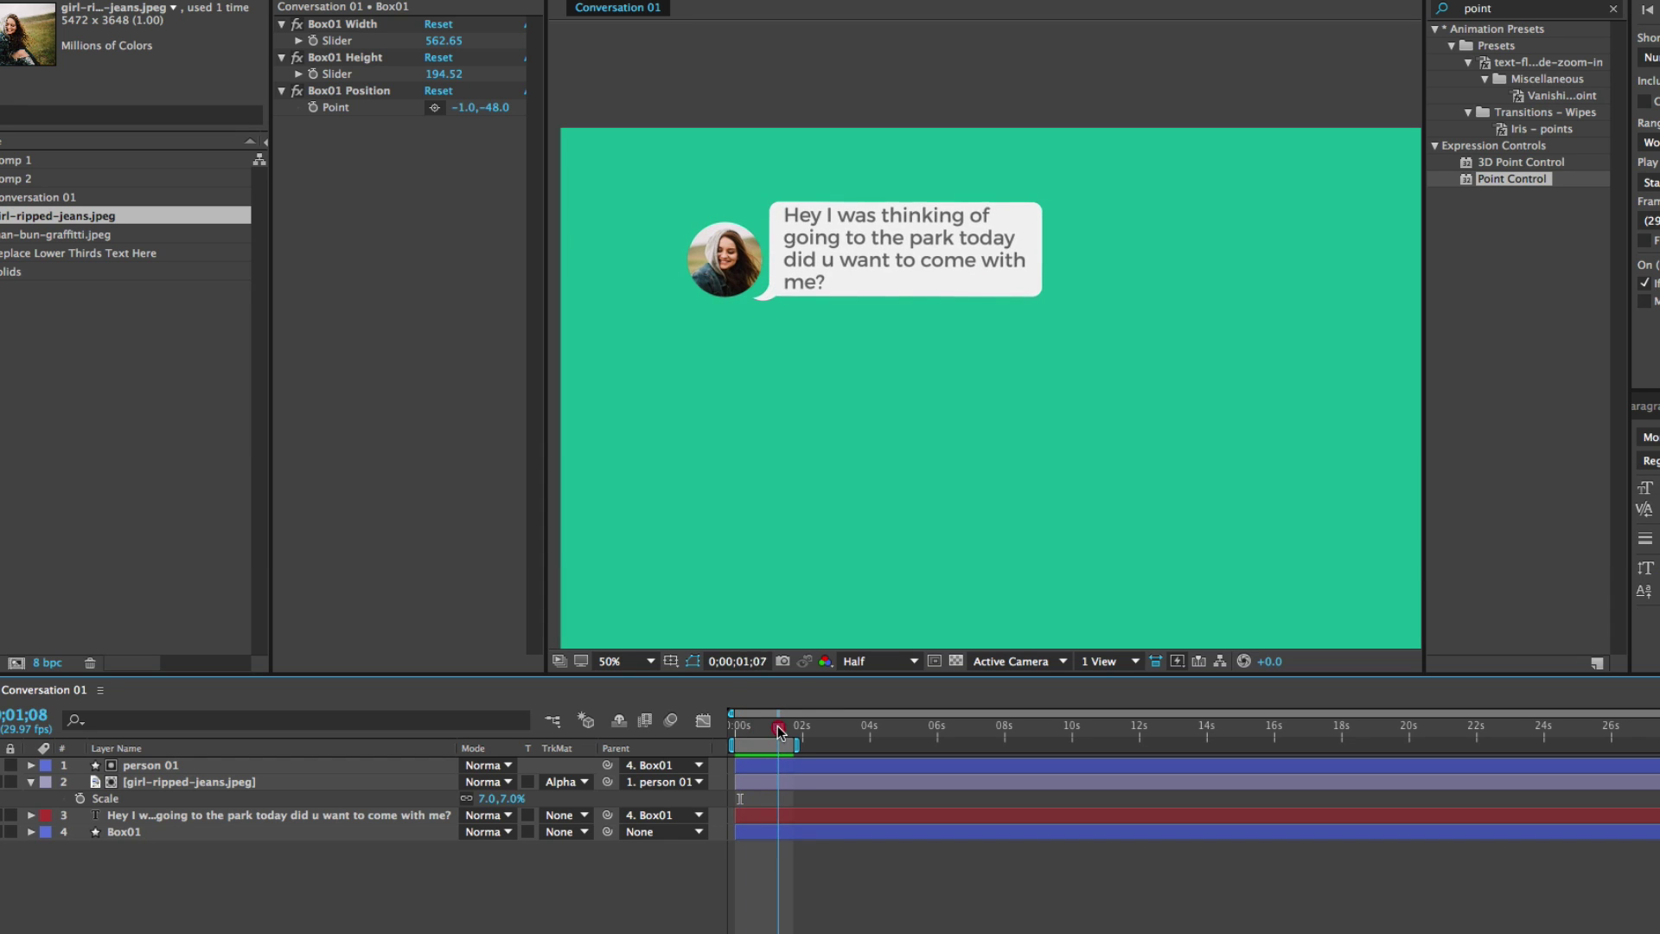
# Step: Try Box01's anchor point just below and to the left of the profile picture, and preview the bounce
pyautogui.click(778, 729)
pyautogui.click(154, 832)
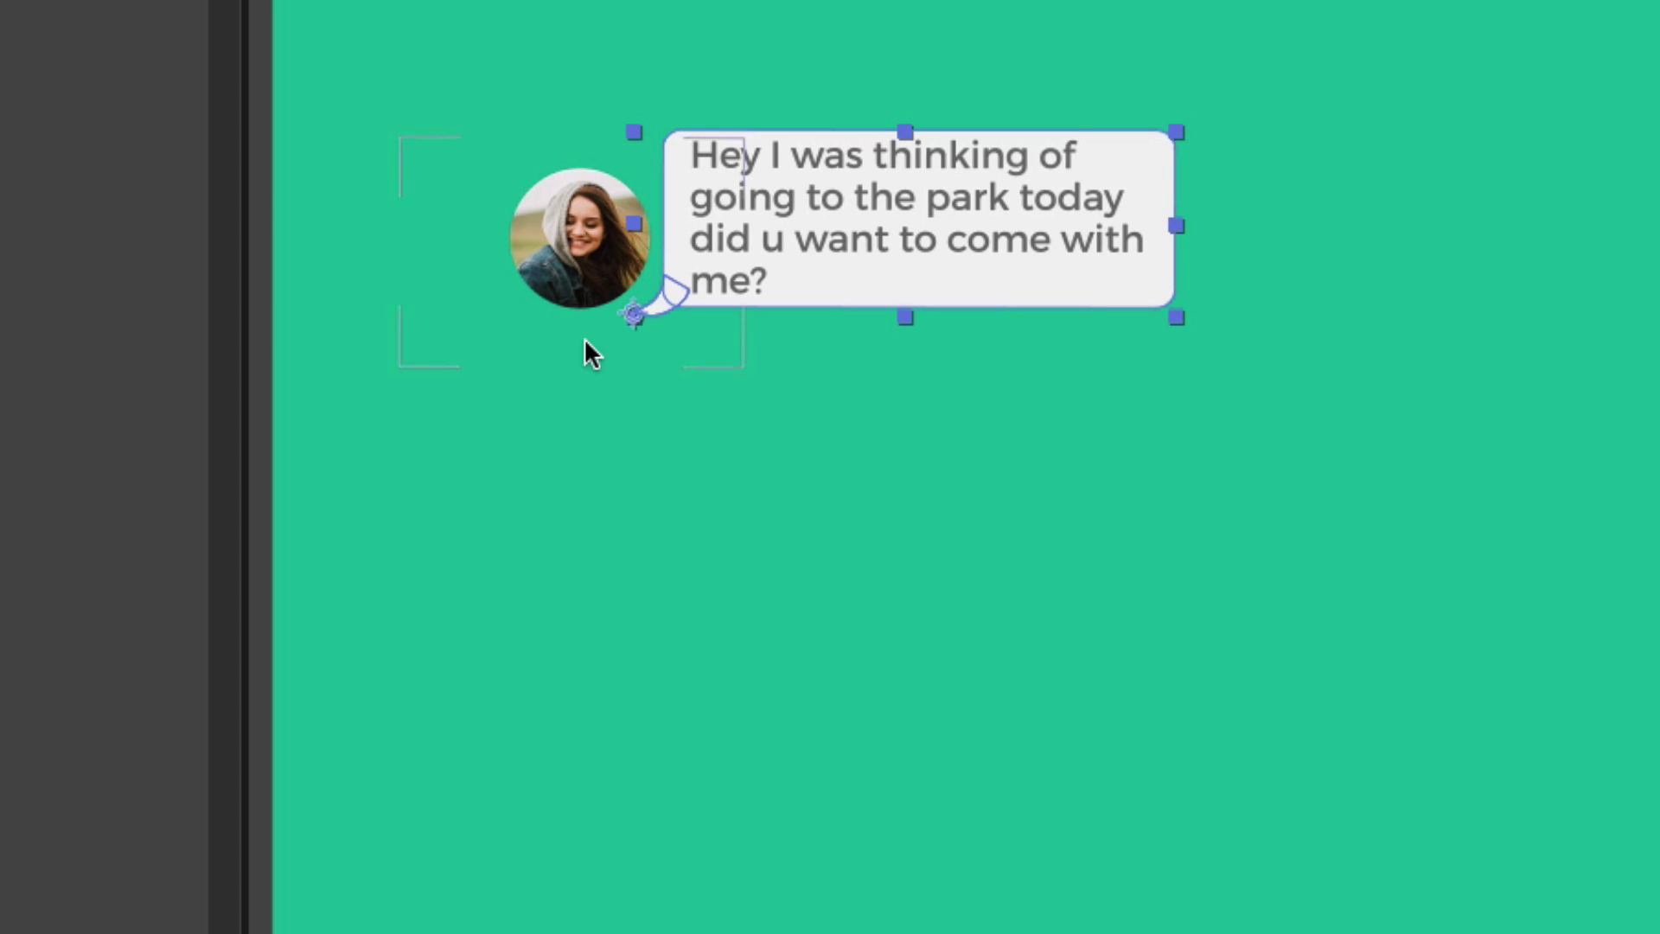
pyautogui.press('y')
pyautogui.moveTo(632, 319); pyautogui.dragTo(530, 321)
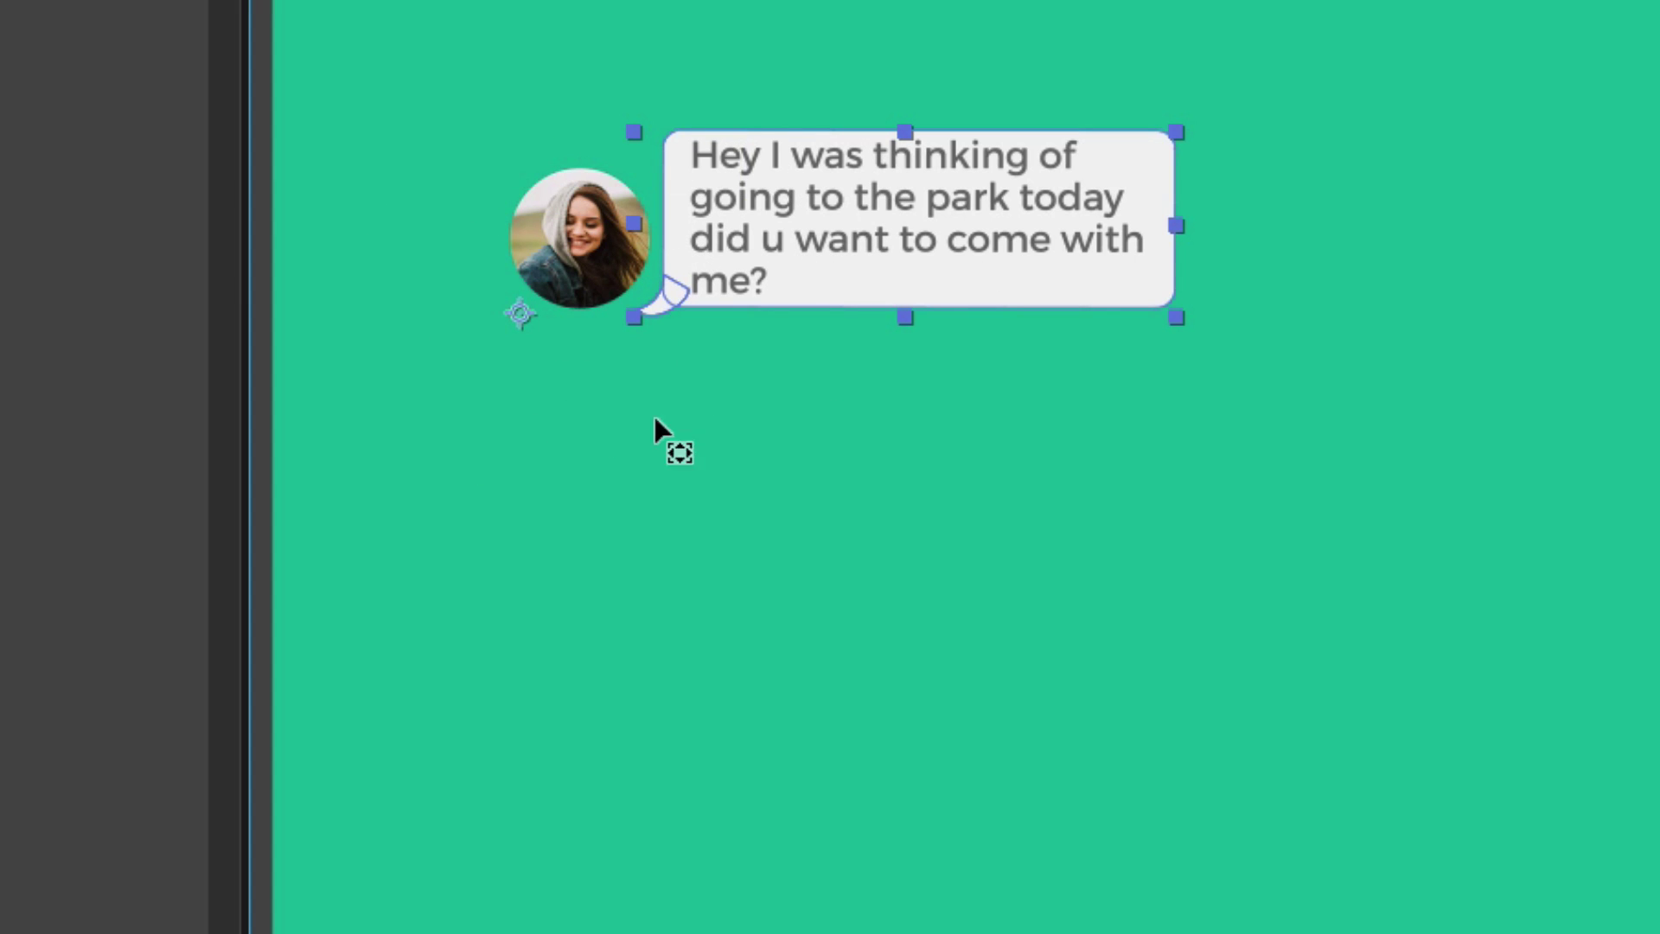
pyautogui.press('space')
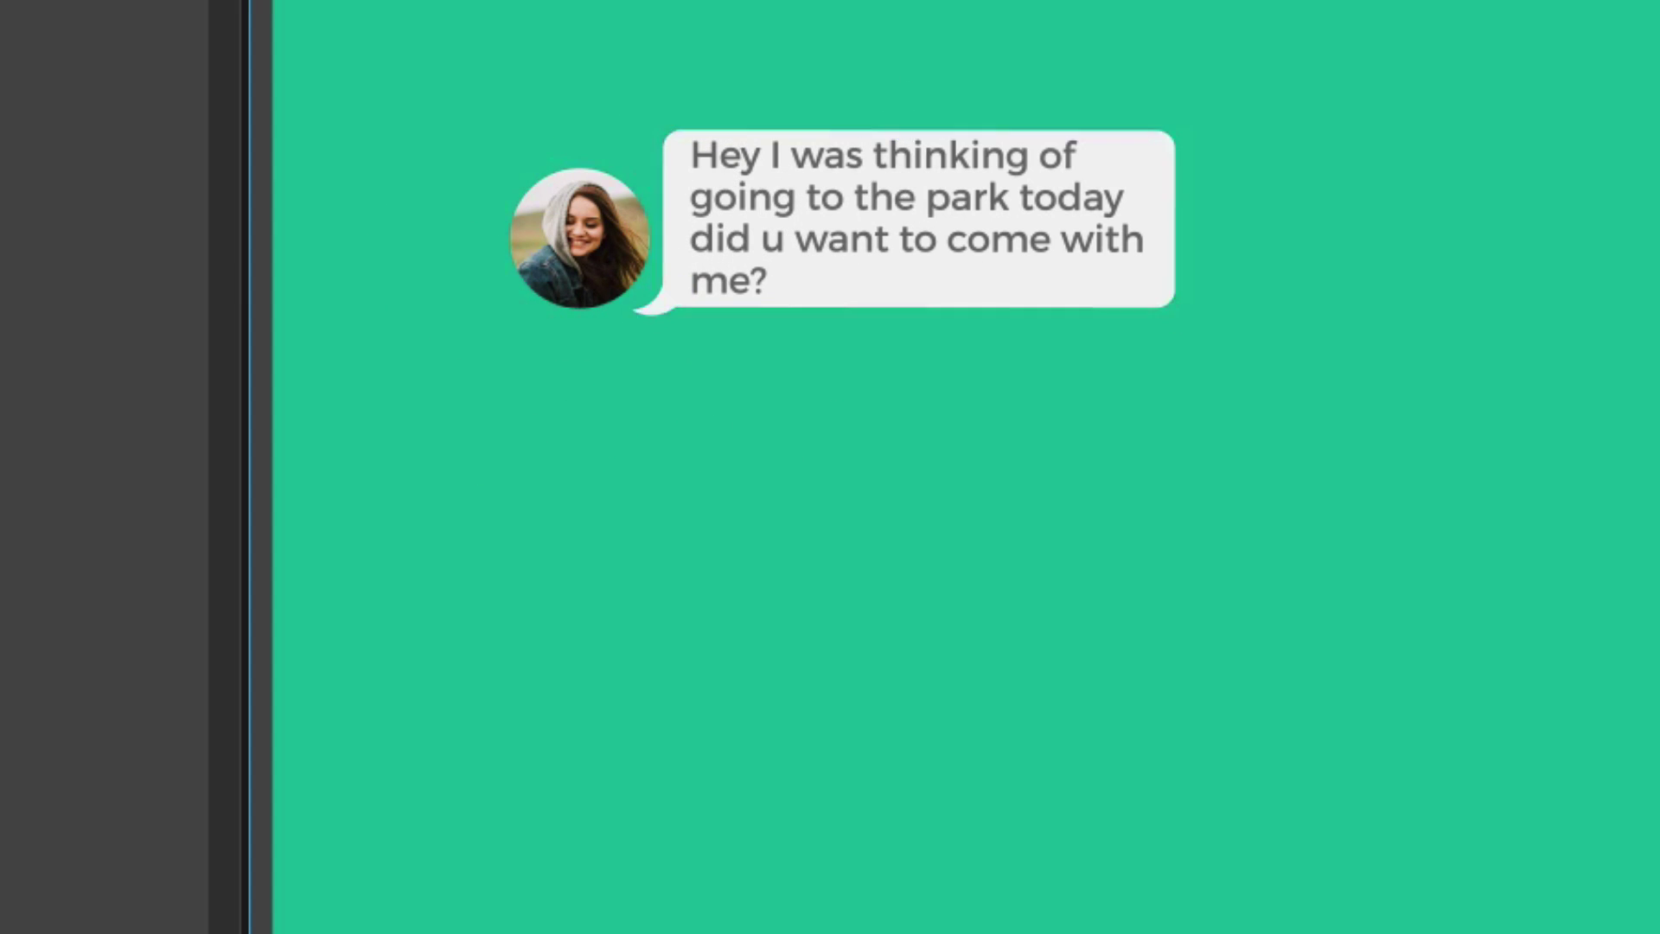
pyautogui.press('space')
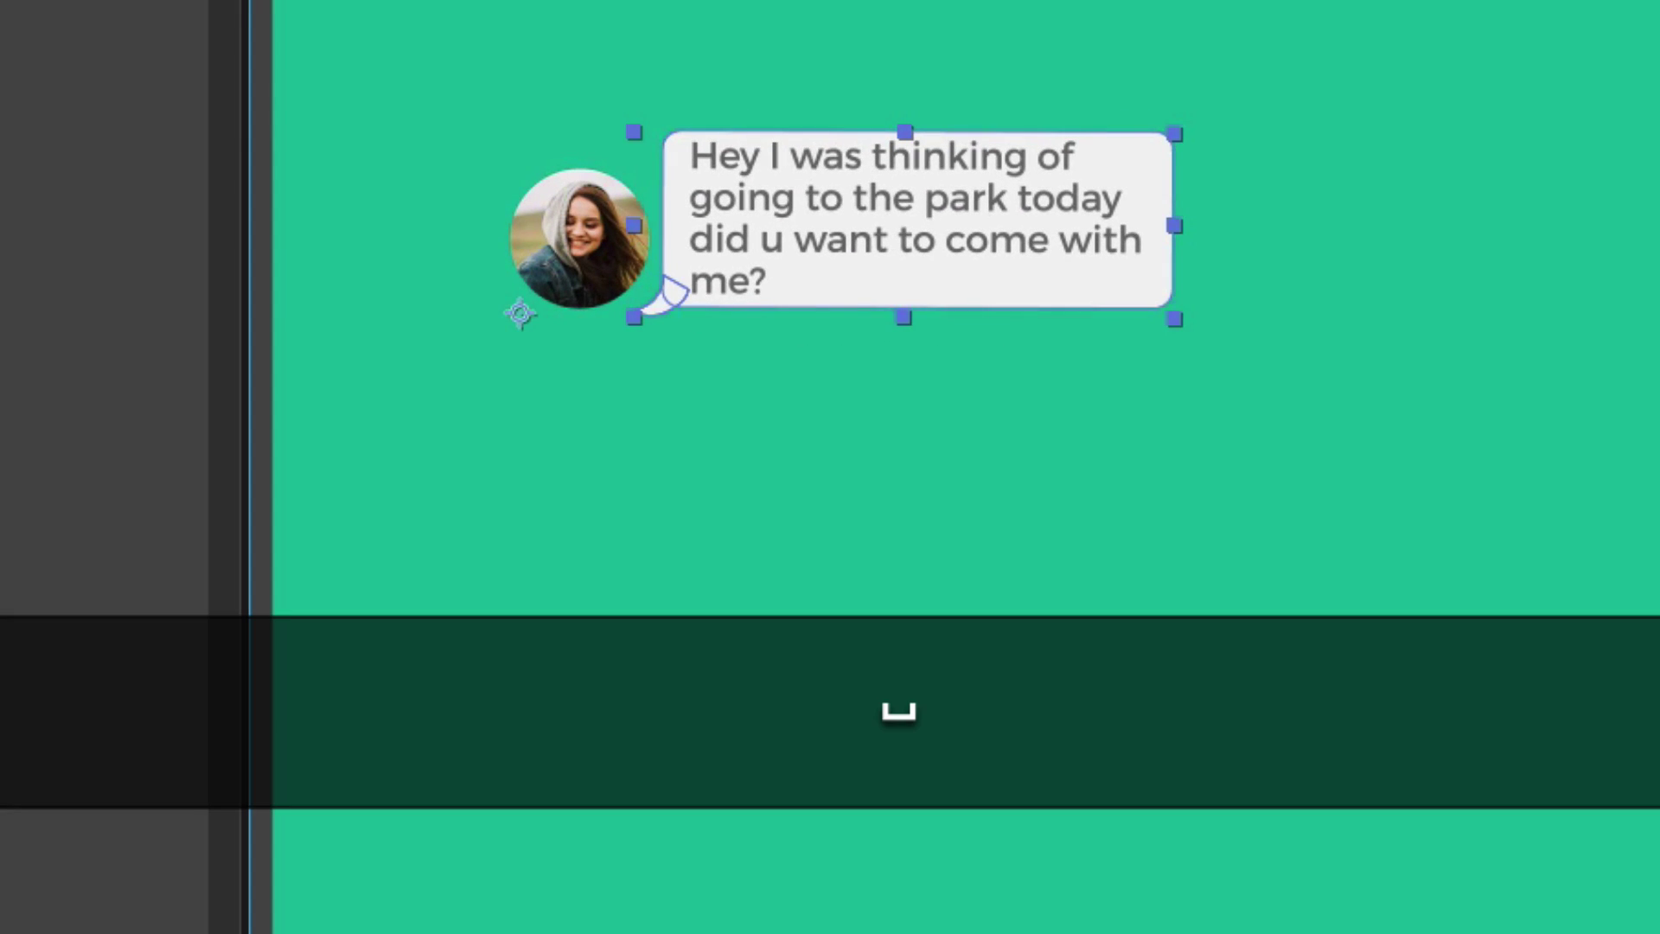
# Step: Return Box01's anchor point to the tip of the speech bubble's tail and preview the animation
pyautogui.press('y')
pyautogui.moveTo(521, 314); pyautogui.dragTo(641, 310)
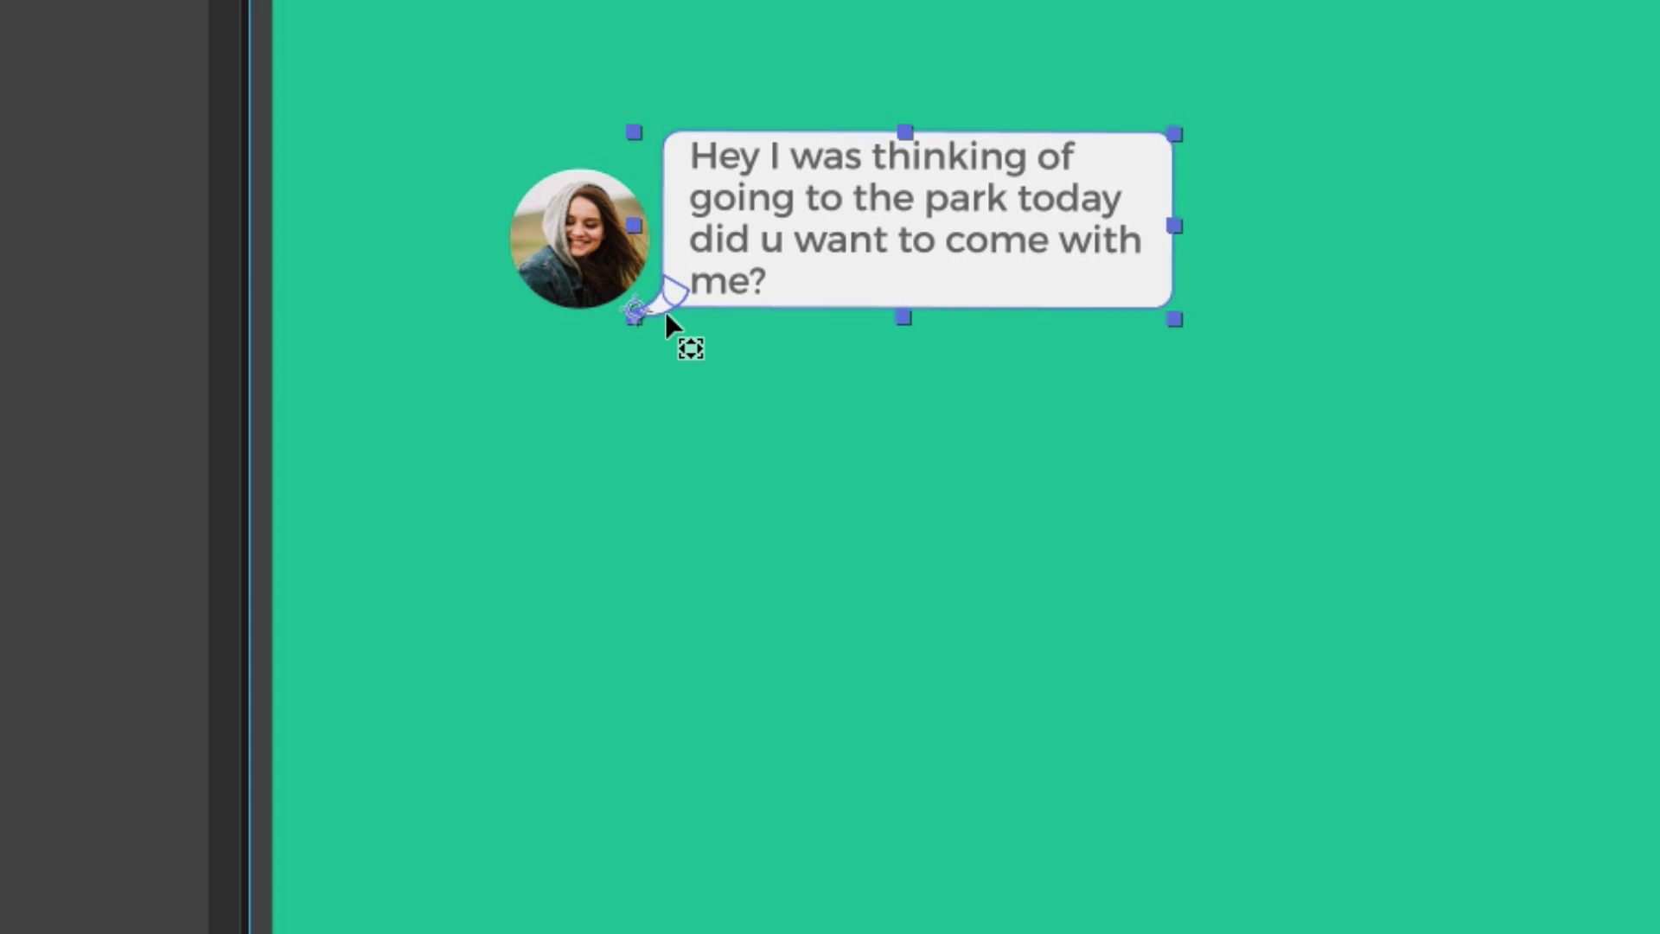
pyautogui.press('0')
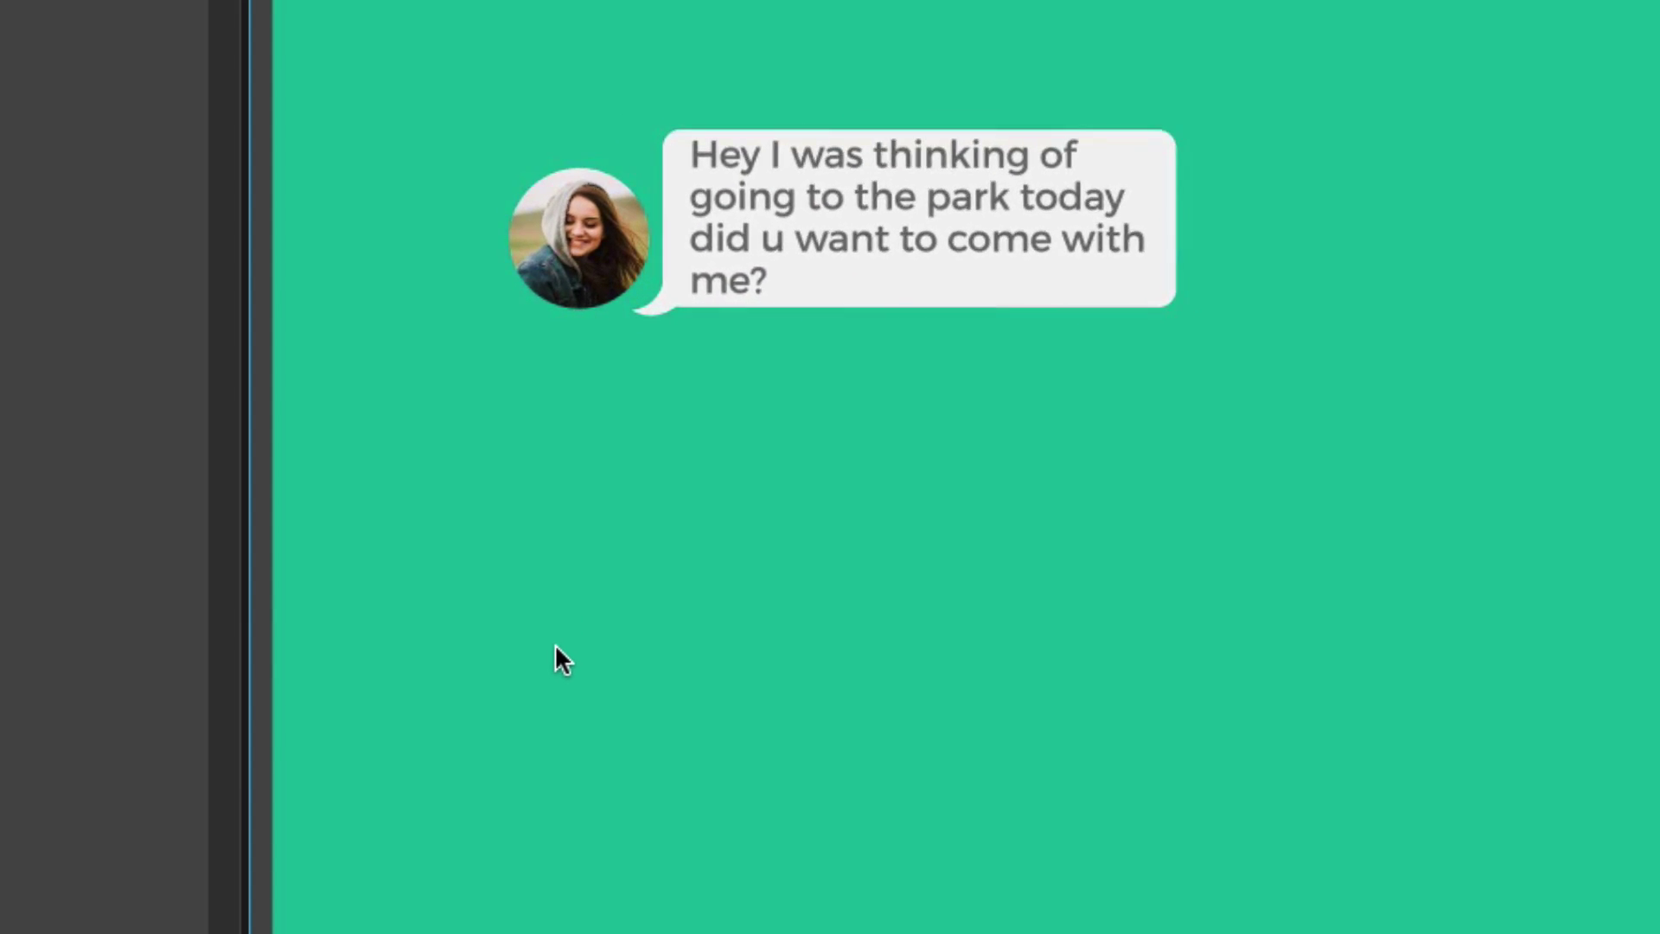
pyautogui.press('space')
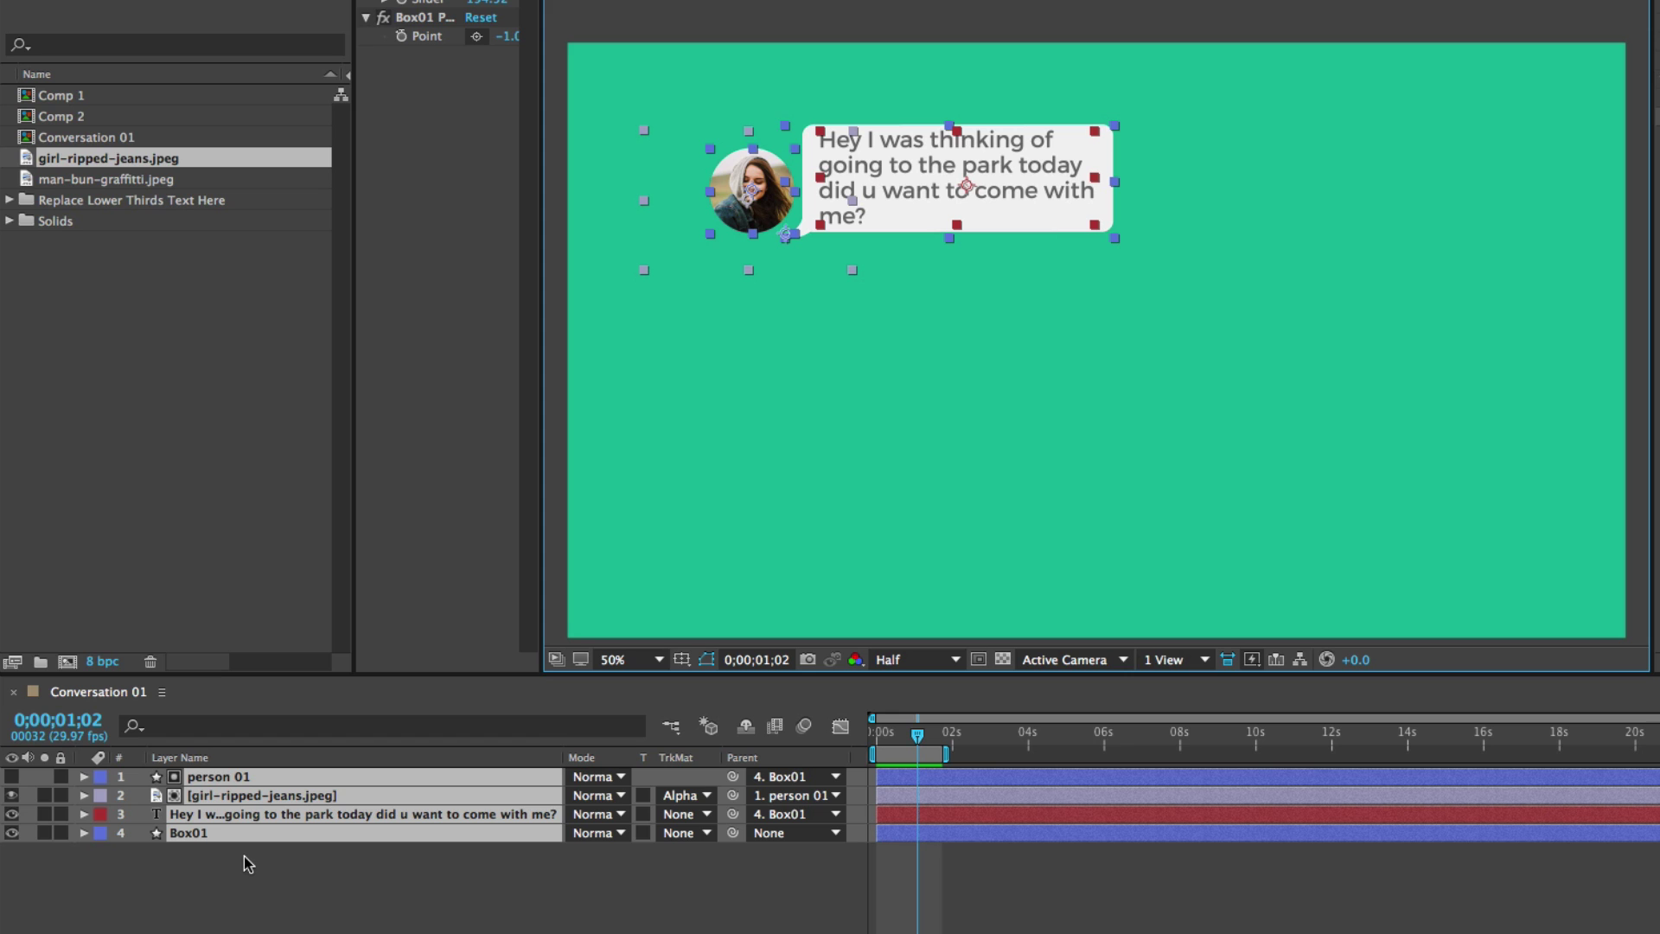
# Step: Duplicate all four conversation layers and move the duplicates below Box01 in the layer stack
pyautogui.click(255, 12)
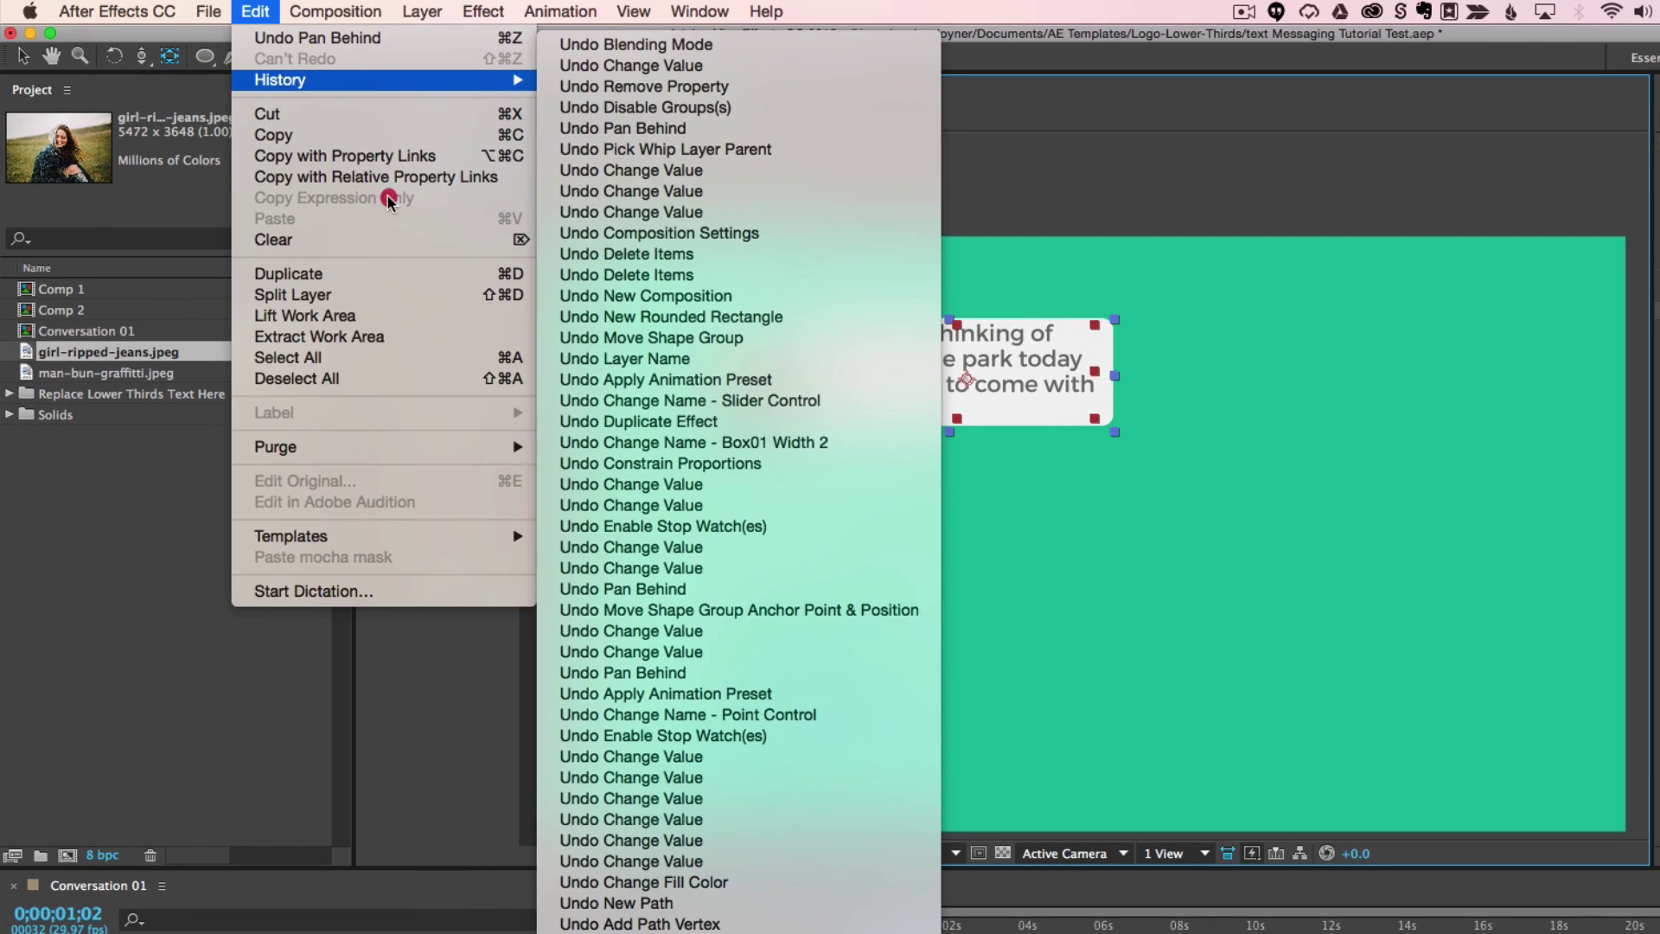
pyautogui.click(298, 271)
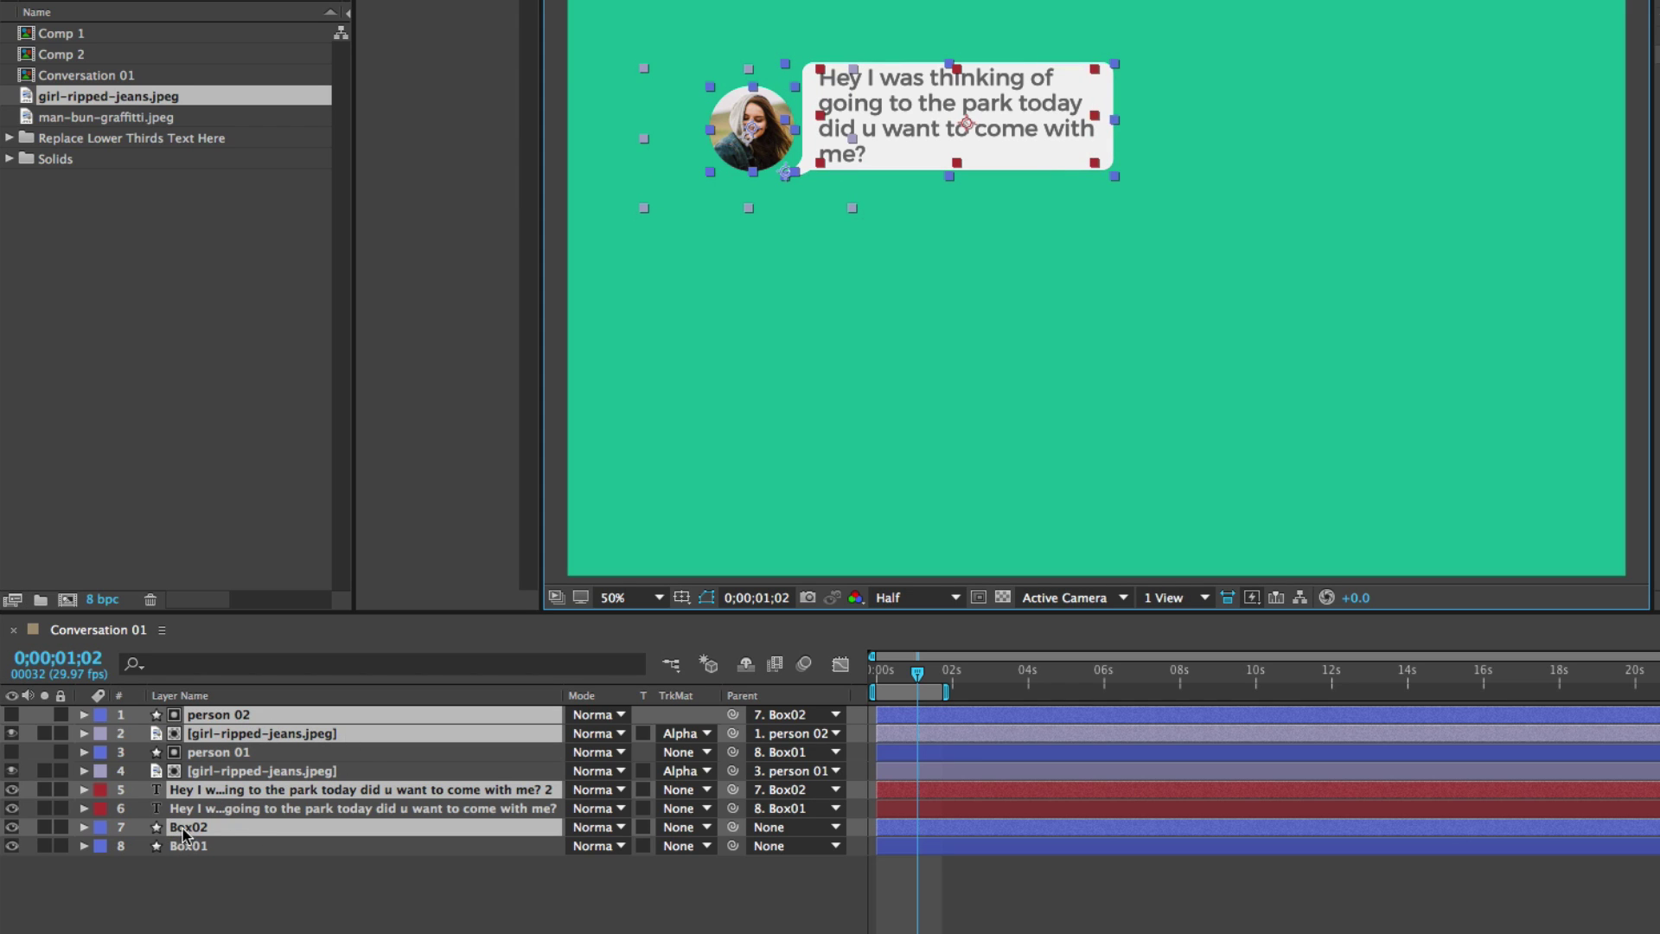
pyautogui.moveTo(184, 832); pyautogui.dragTo(184, 869)
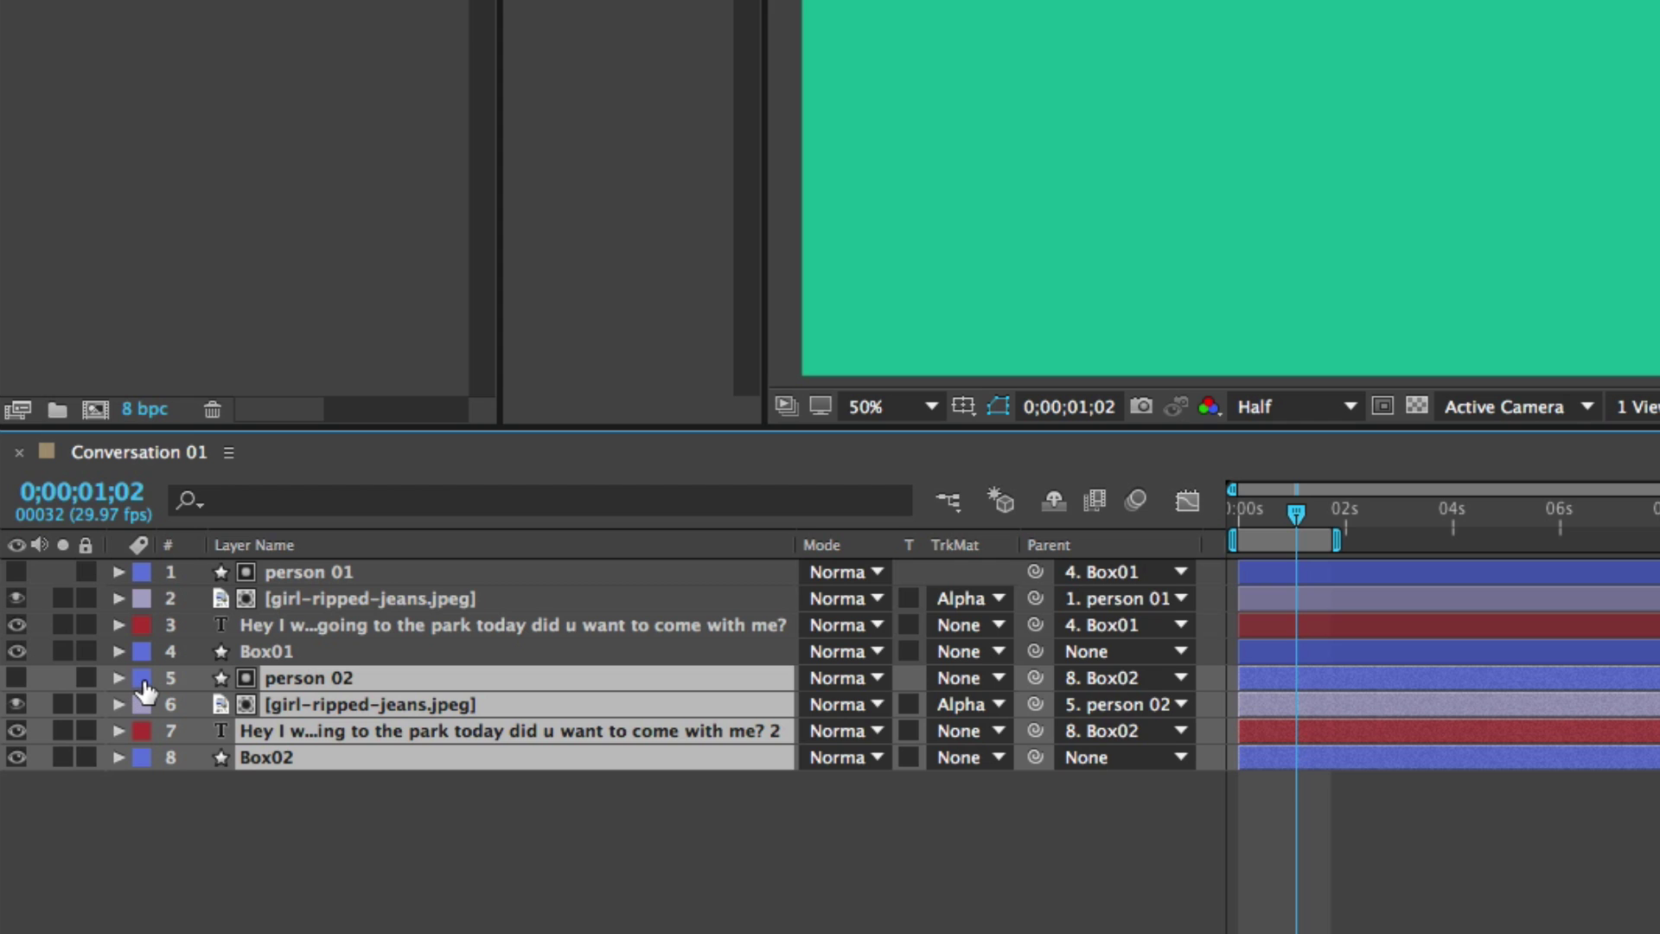
# Step: Label the four person 02 and Box02 layers Green and the four person 01 and Box01 layers Cyan
pyautogui.click(142, 682)
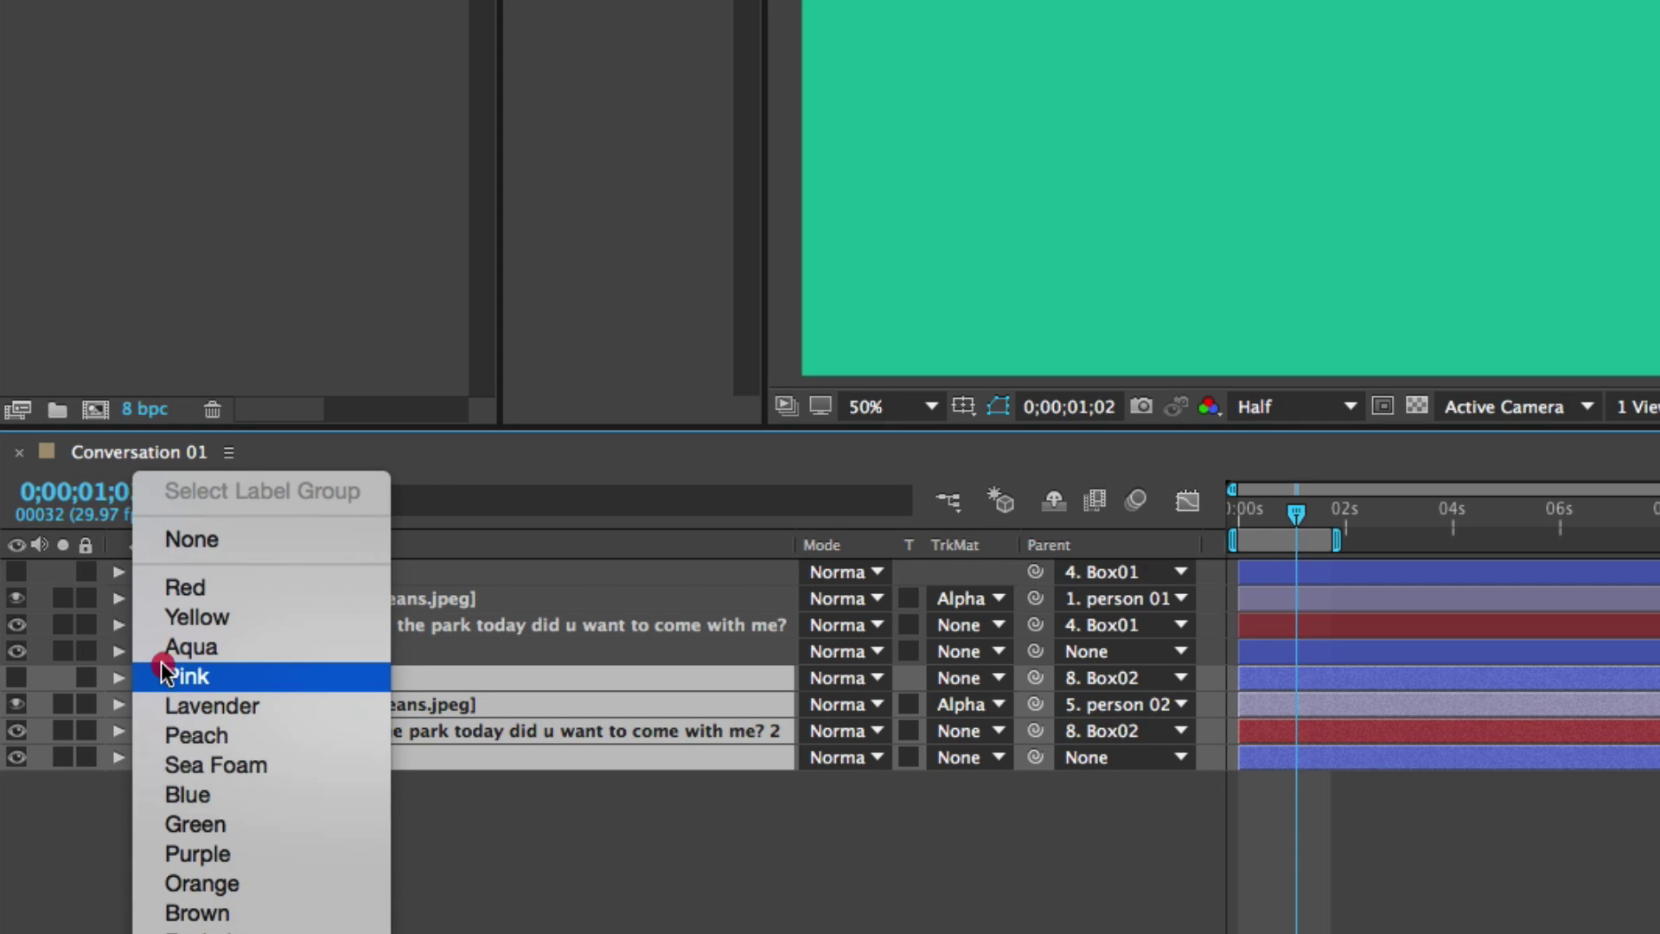
pyautogui.click(206, 822)
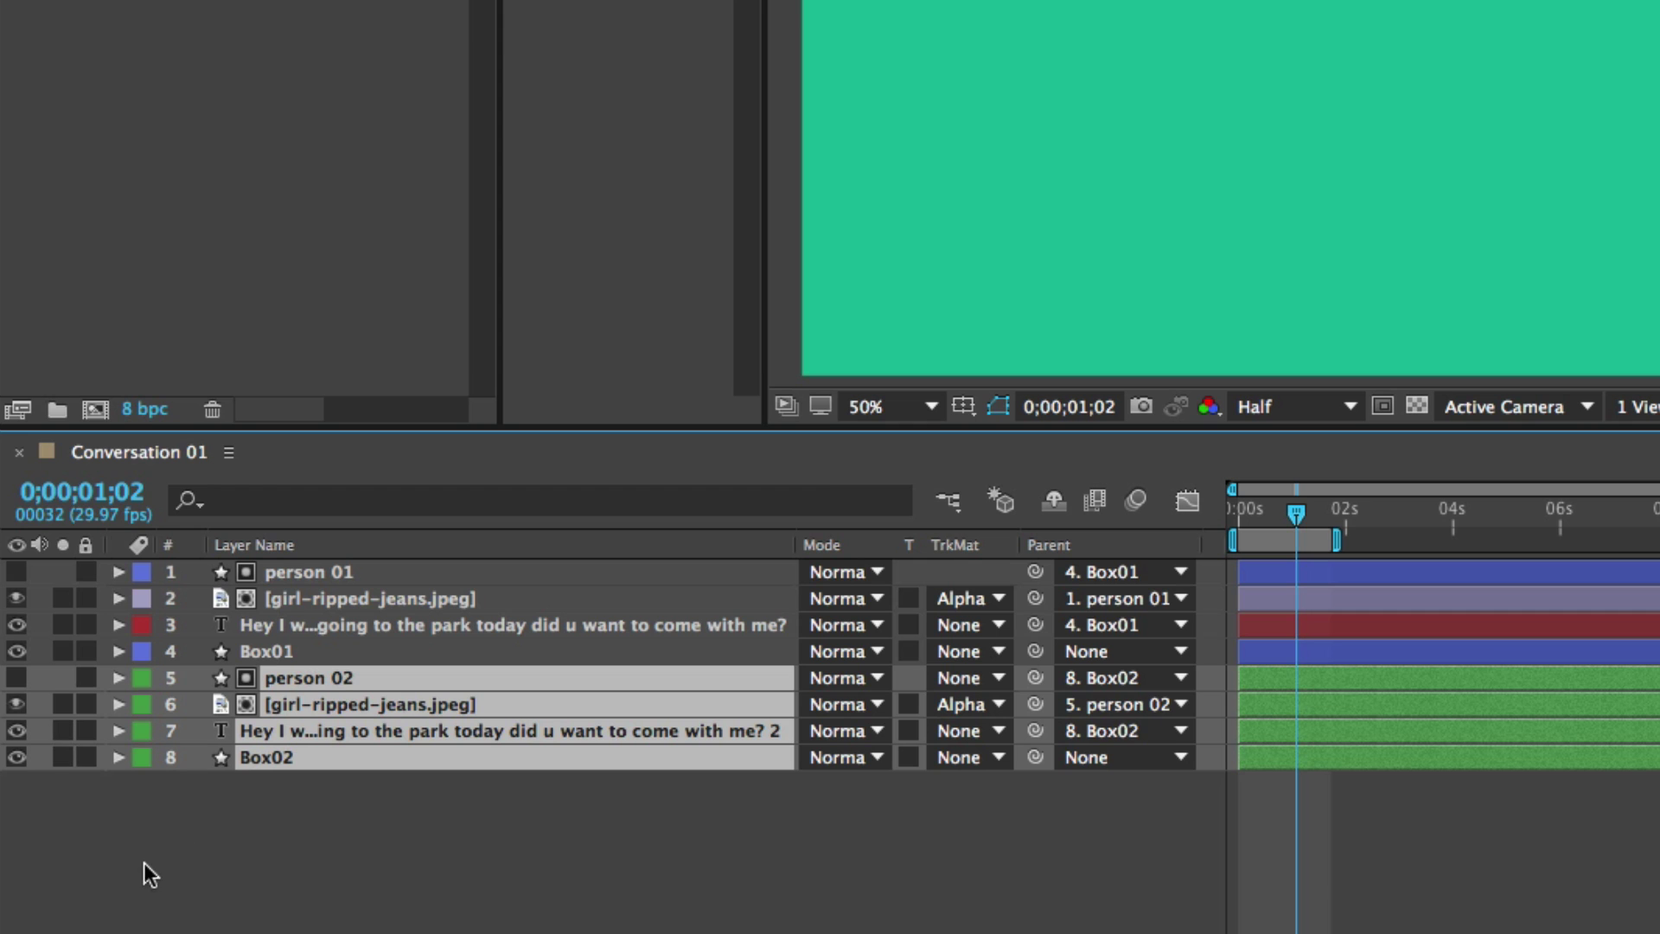
pyautogui.click(321, 577)
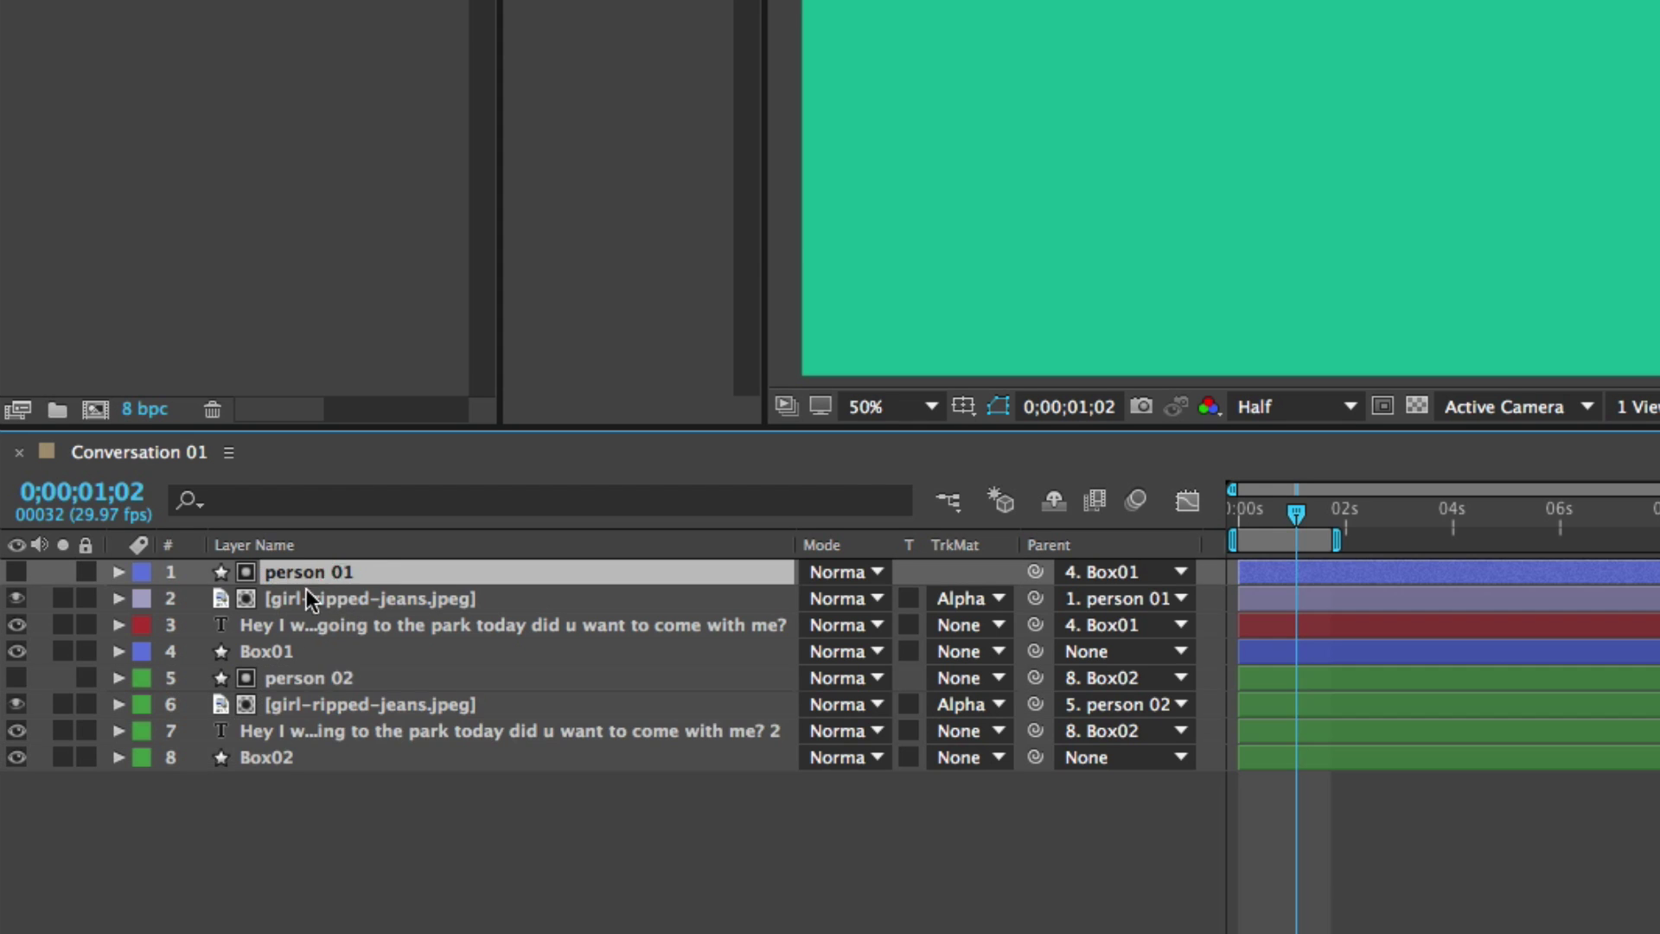
pyautogui.keyDown('shift'); pyautogui.click(273, 650); pyautogui.keyUp('shift')
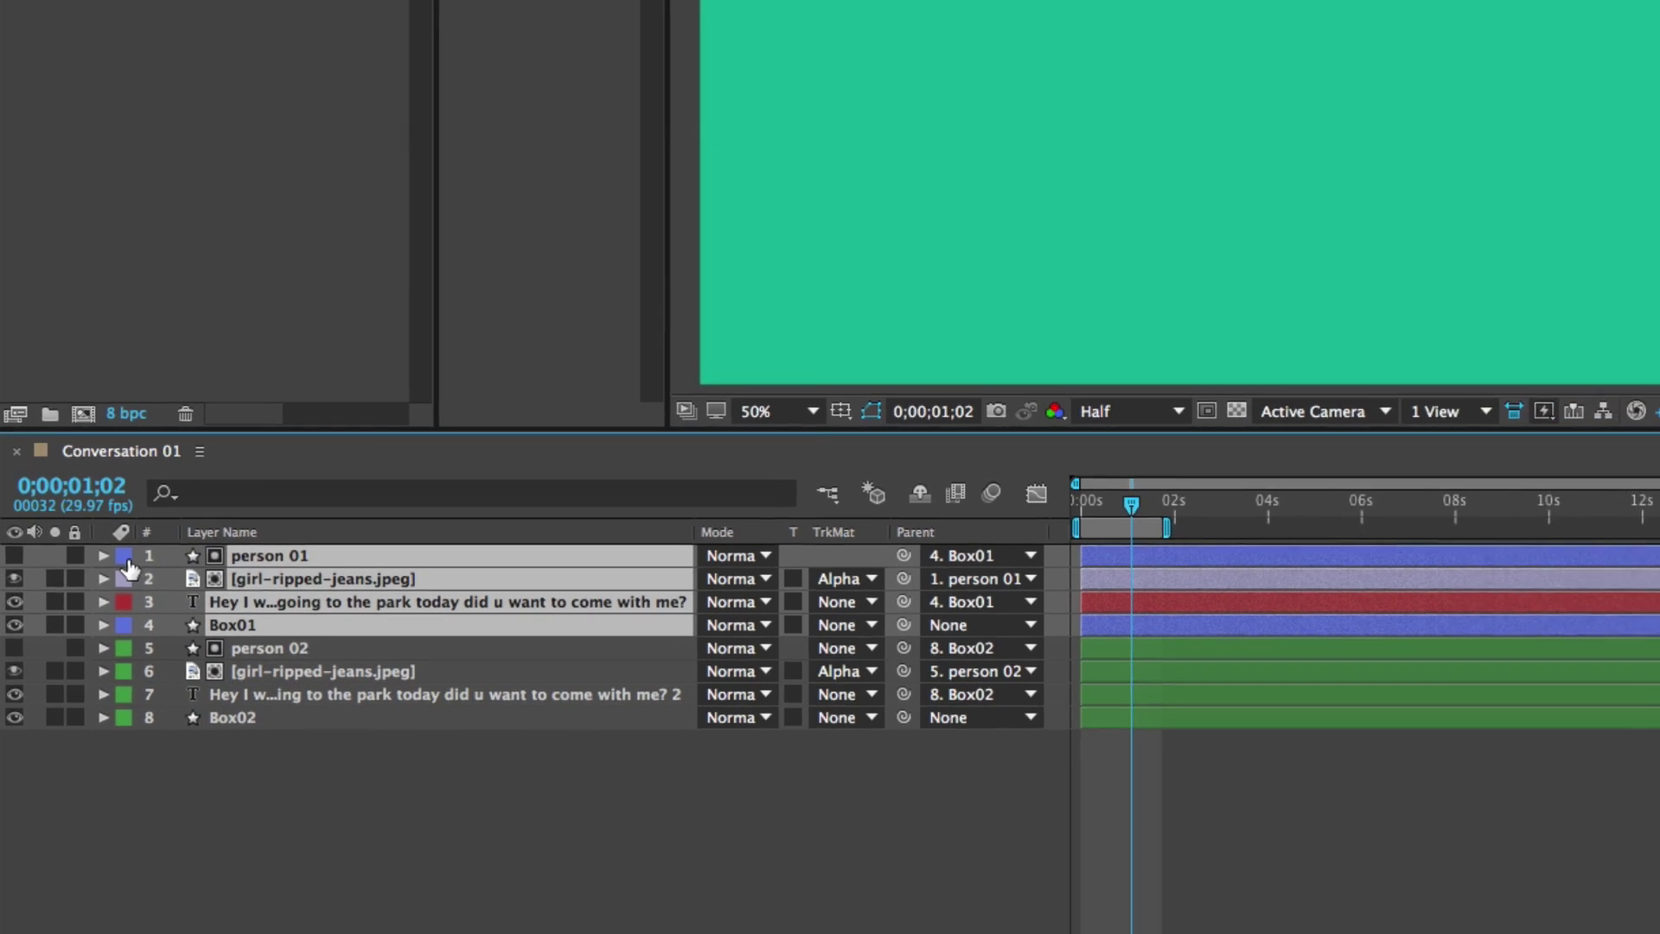
pyautogui.click(144, 623)
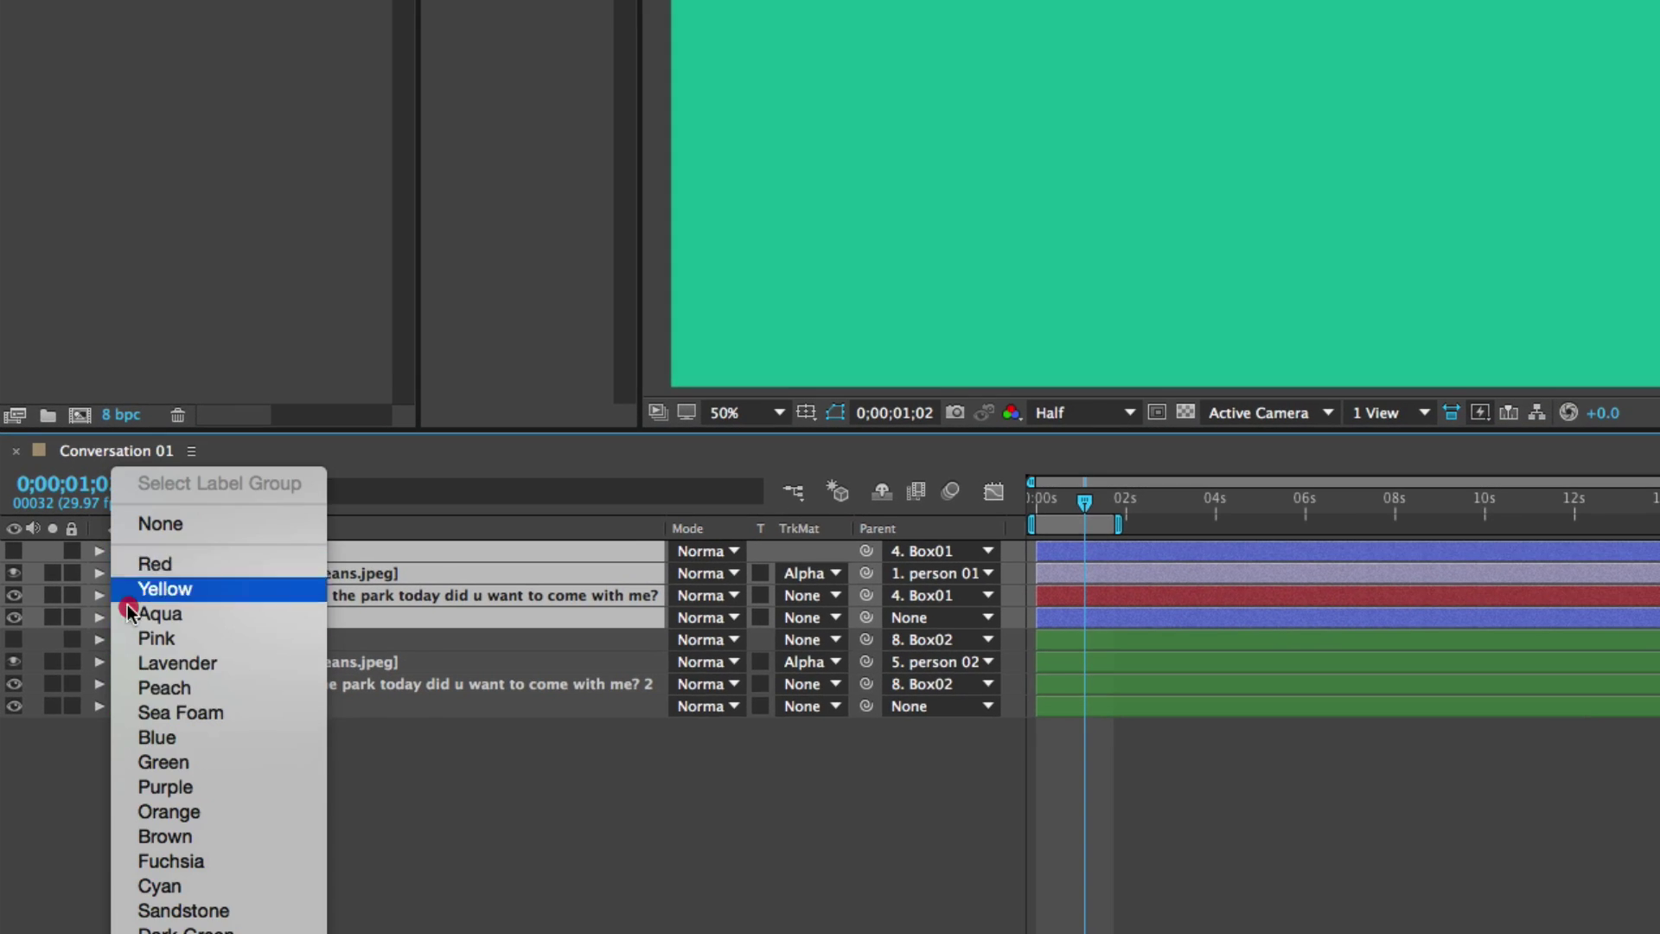
pyautogui.click(168, 883)
pyautogui.click(201, 812)
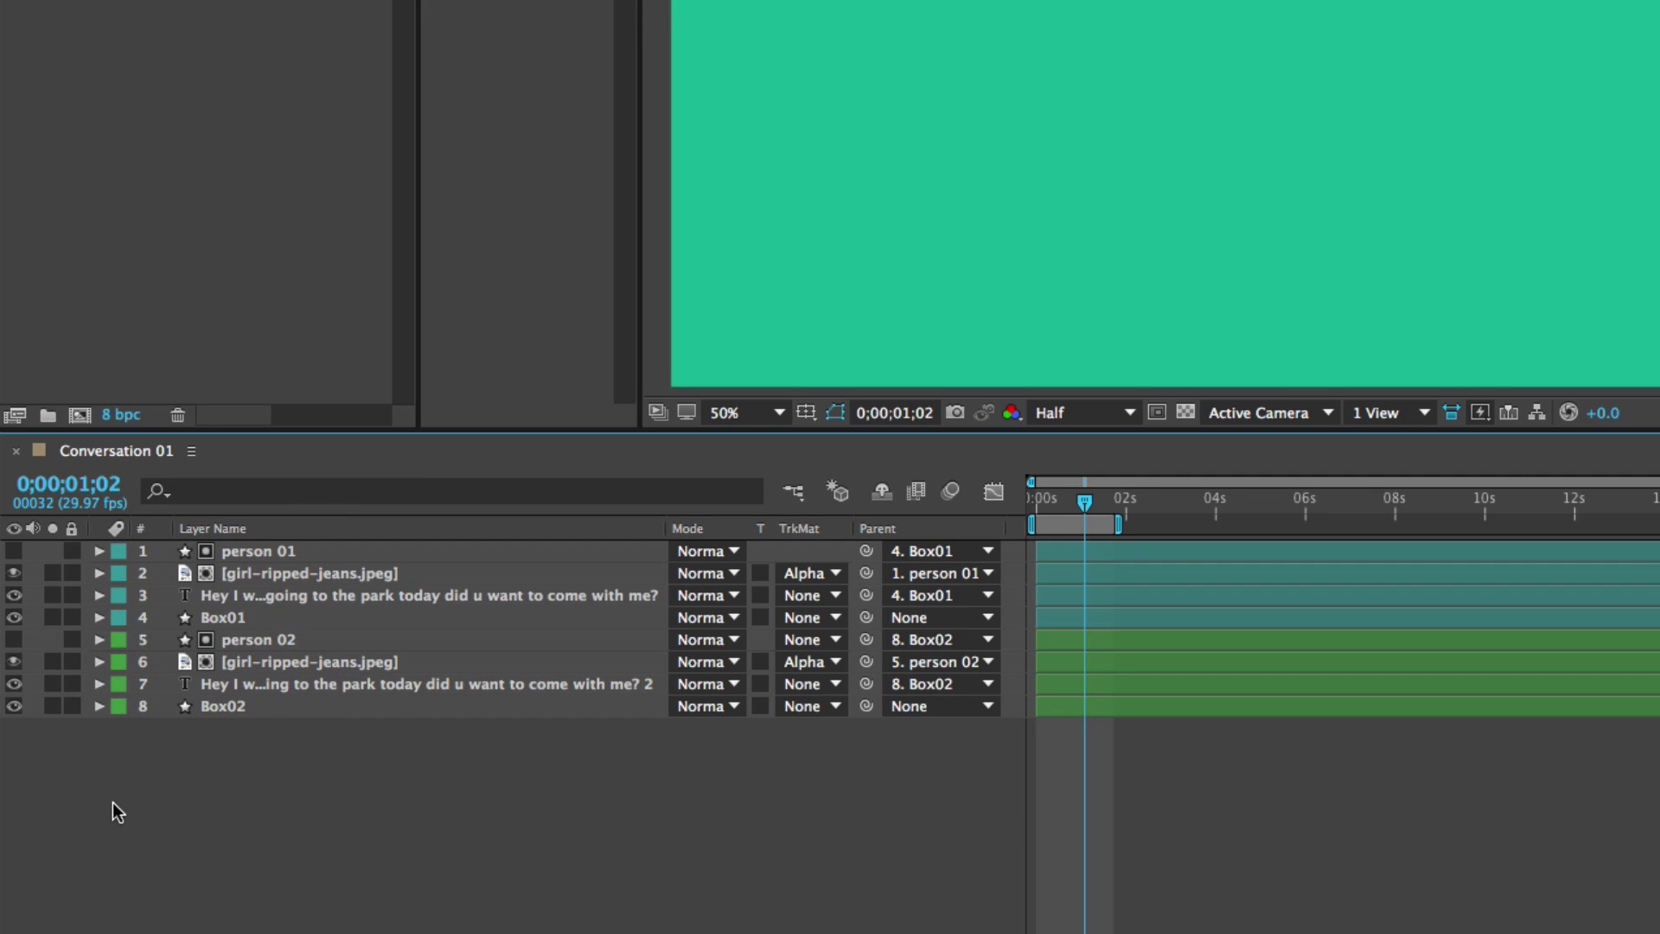
pyautogui.click(176, 801)
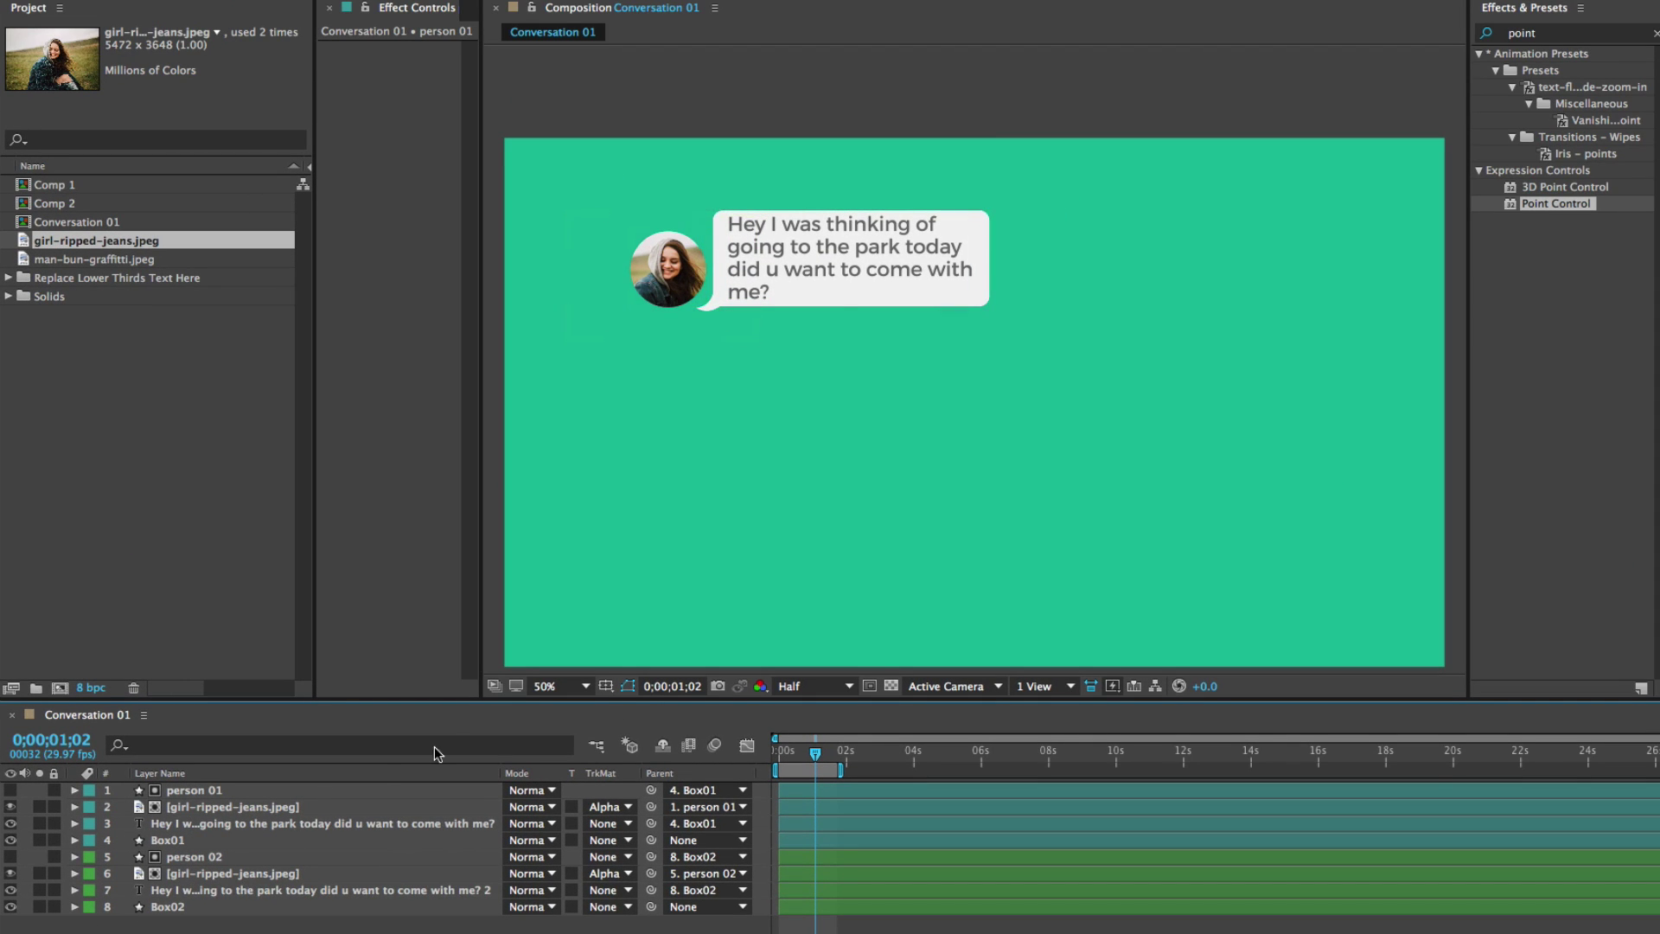
# Step: Move the Box02 speech bubble with its attached layers below and to the right of the first bubble
pyautogui.click(276, 905)
pyautogui.press('v')
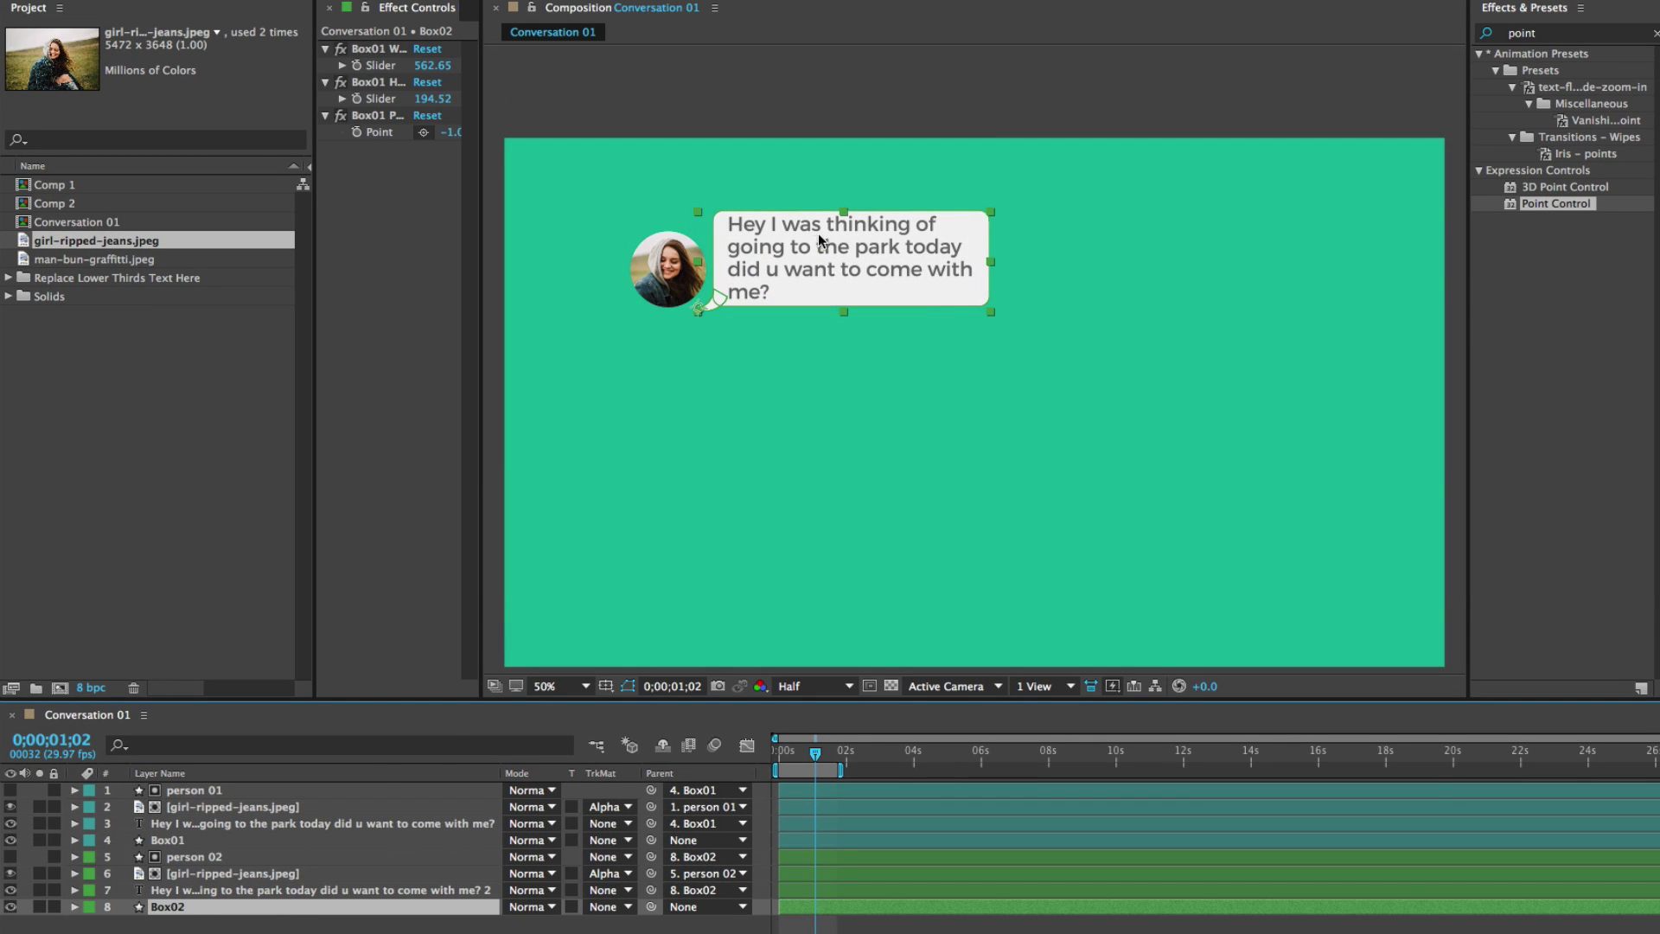
pyautogui.click(817, 268)
pyautogui.moveTo(817, 267); pyautogui.dragTo(1023, 374)
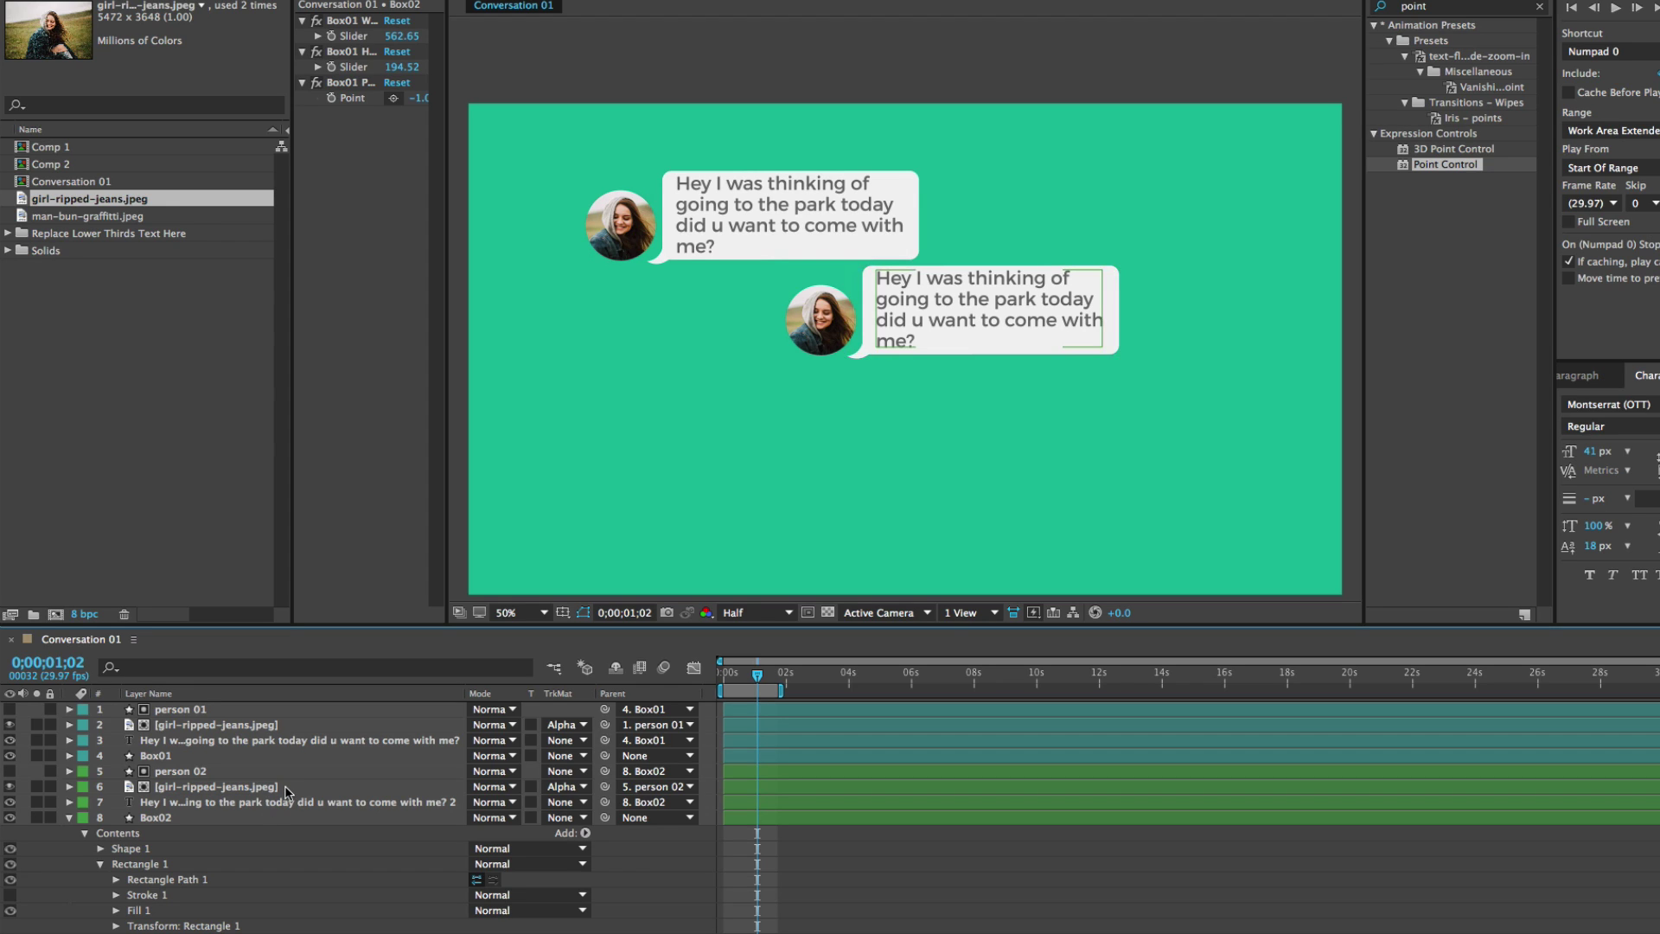
# Step: Add an empty group to the contents of the Box02 shape layer
pyautogui.click(100, 863)
pyautogui.click(156, 817)
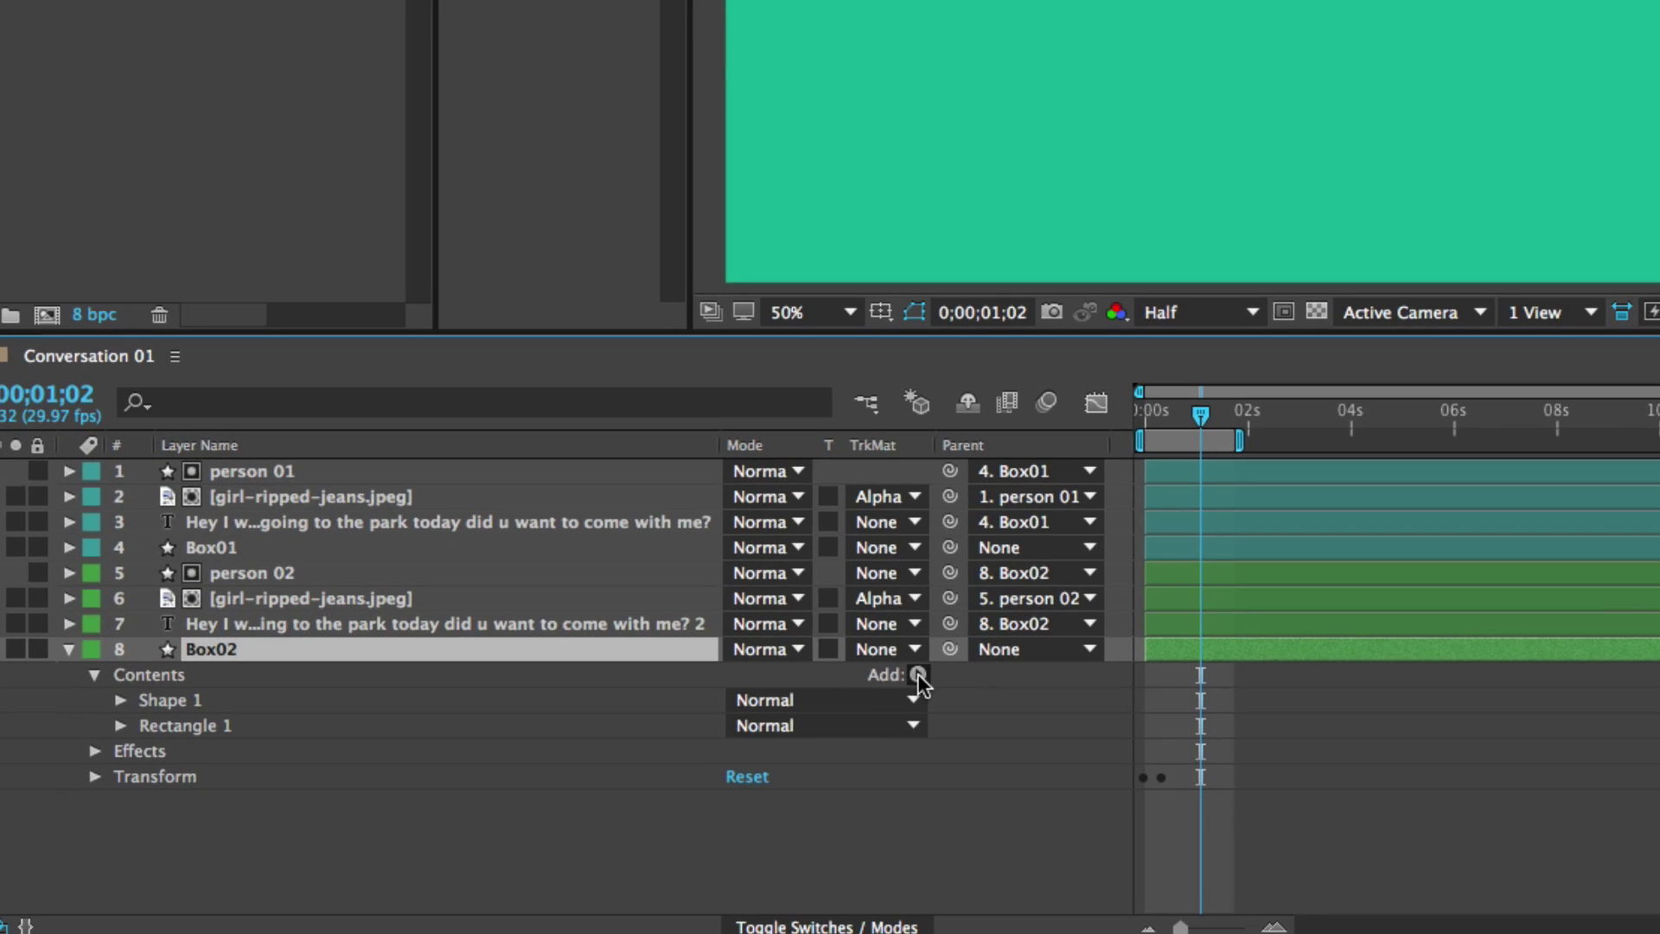
pyautogui.click(918, 675)
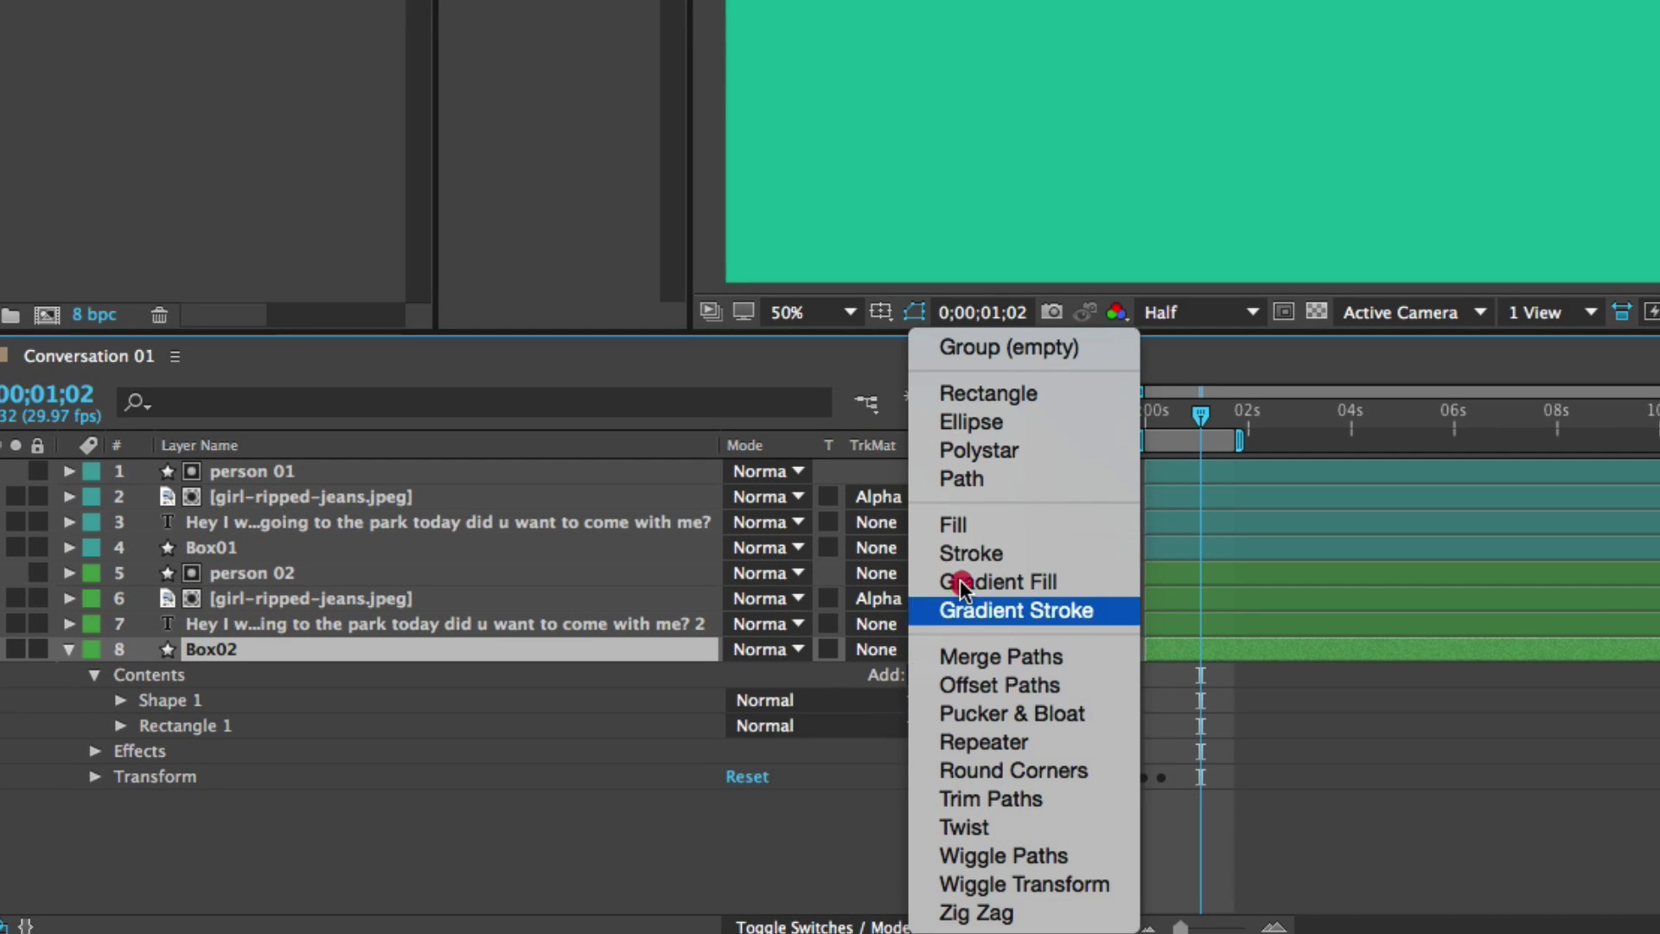
pyautogui.click(999, 356)
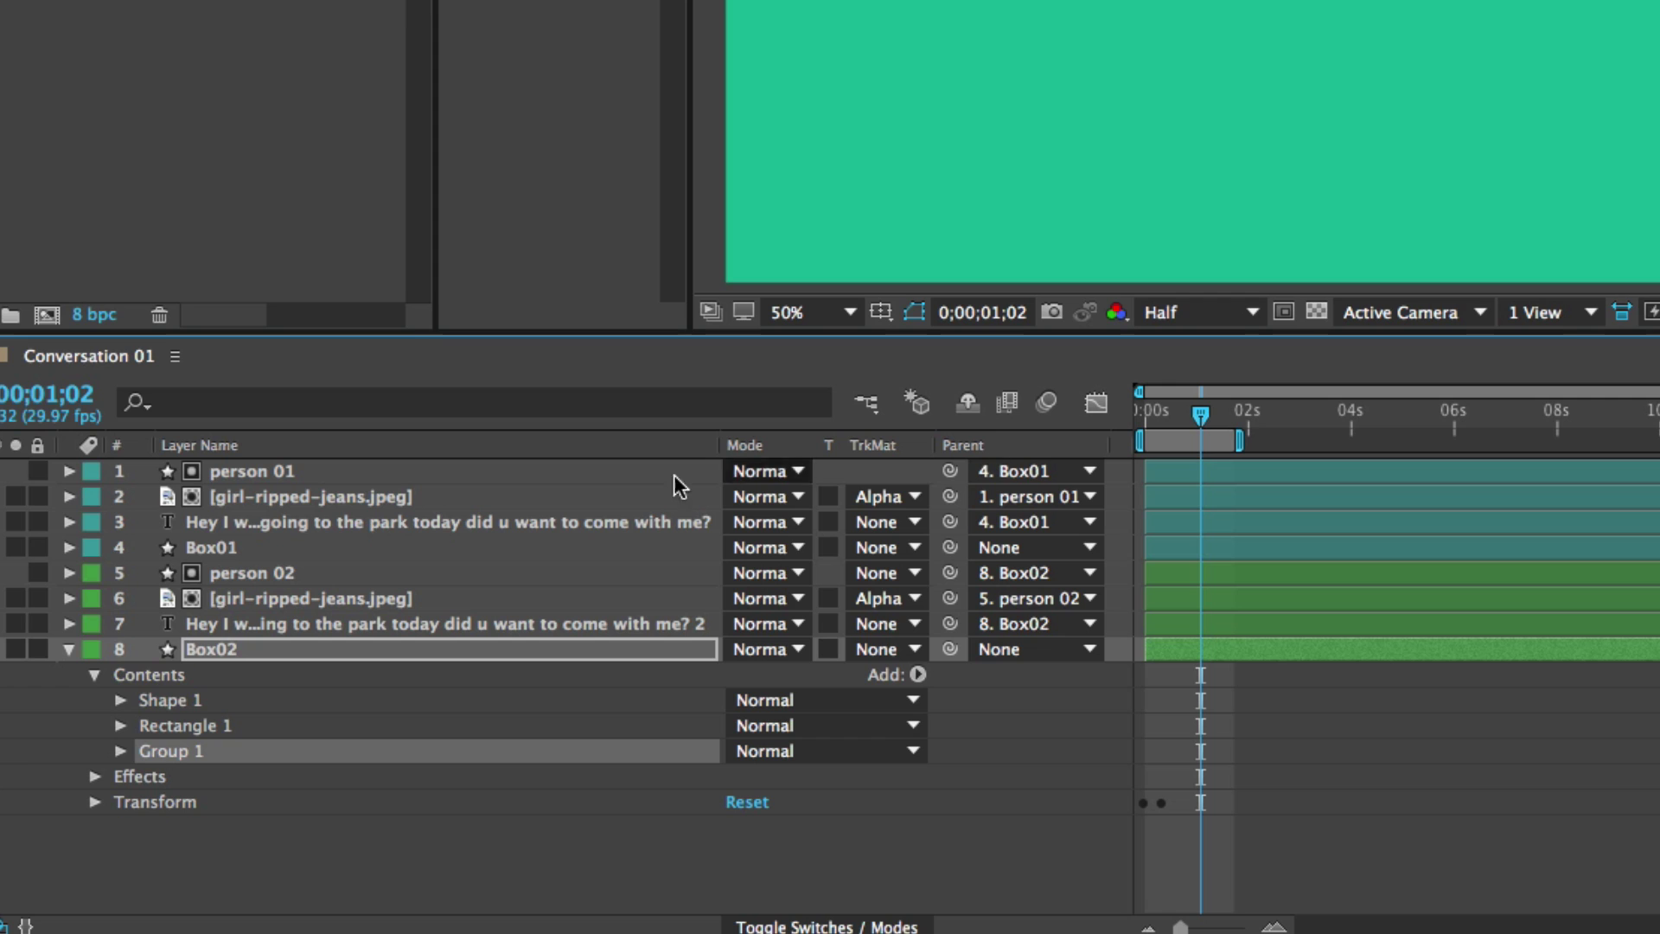
# Step: Select Shape 1 in the contents of the Box02 layer
pyautogui.click(168, 699)
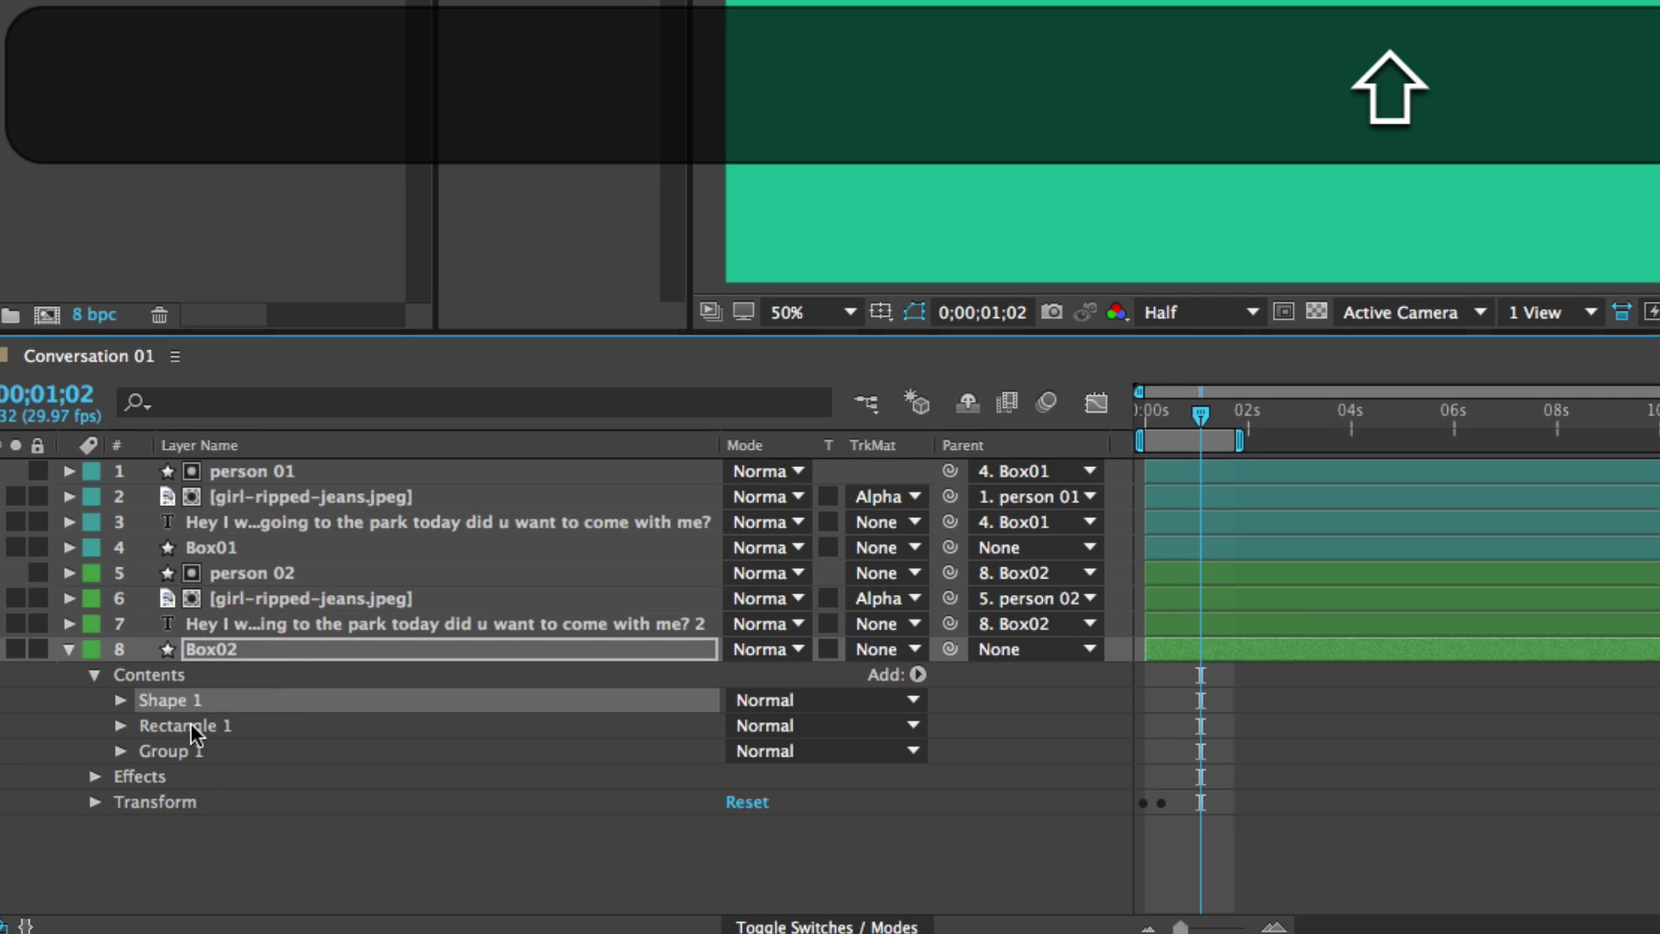
# Step: Move Shape 1 and Rectangle 1 into Group 1 within the Box02 layer's contents and expand the group
pyautogui.keyDown('shift'); pyautogui.click(205, 730); pyautogui.keyUp('shift')
pyautogui.moveTo(203, 730); pyautogui.dragTo(183, 752)
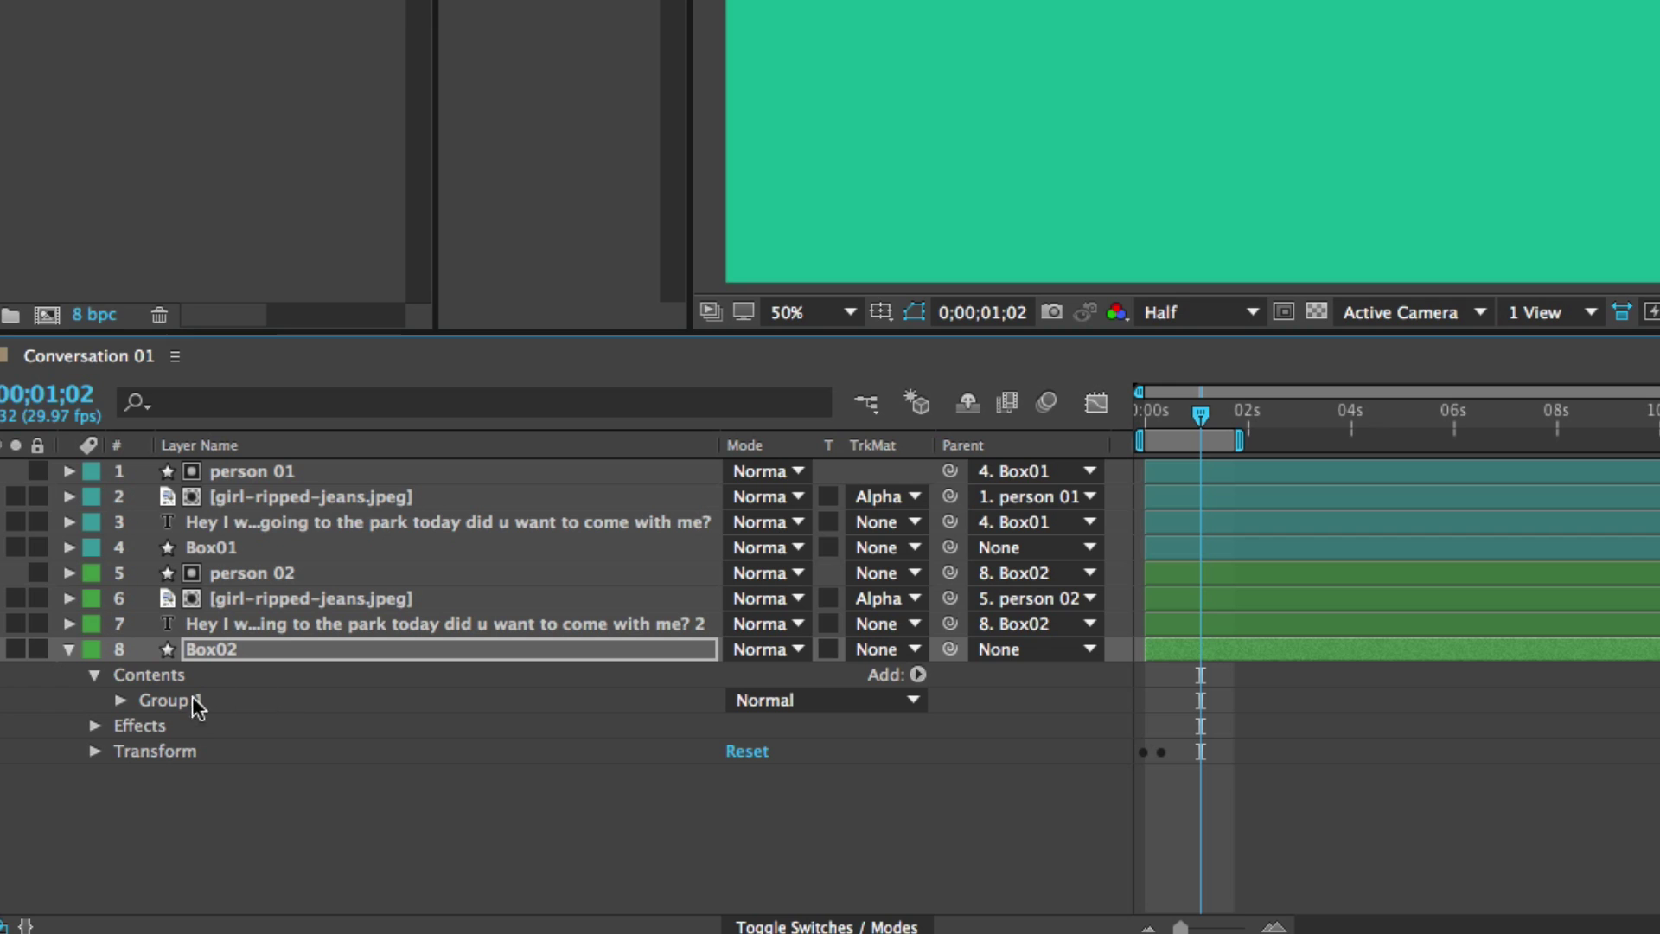
pyautogui.click(116, 701)
pyautogui.click(84, 764)
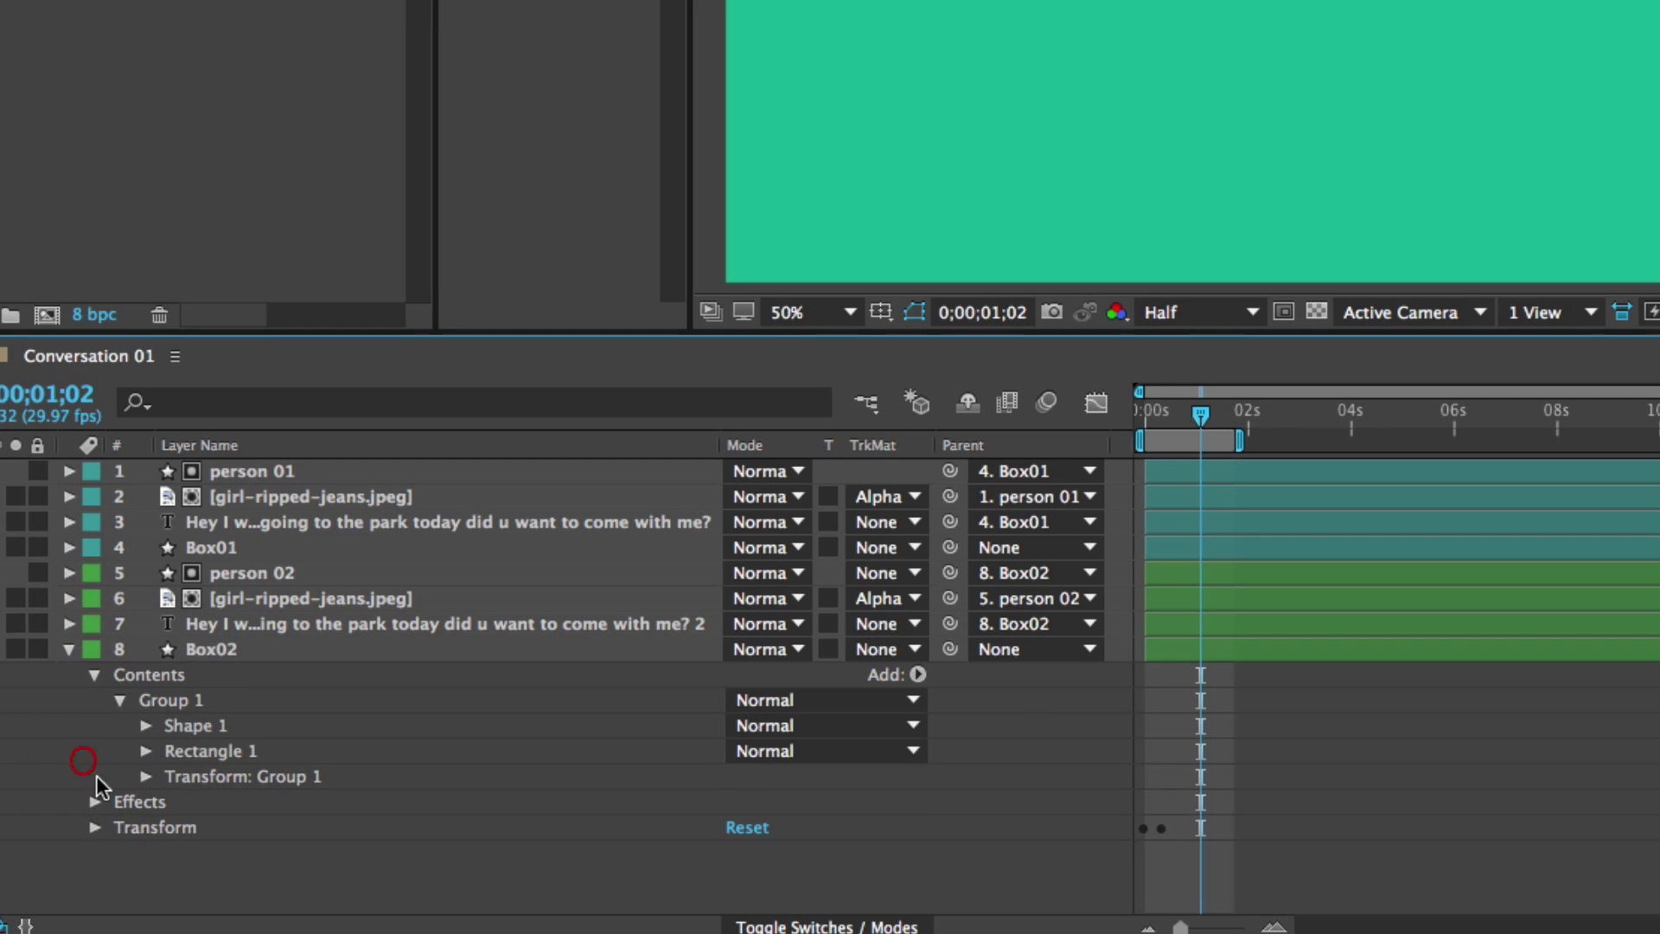
# Step: Flip Box02's Group 1 horizontally by setting its group transform scale to -100, 100%
pyautogui.click(200, 777)
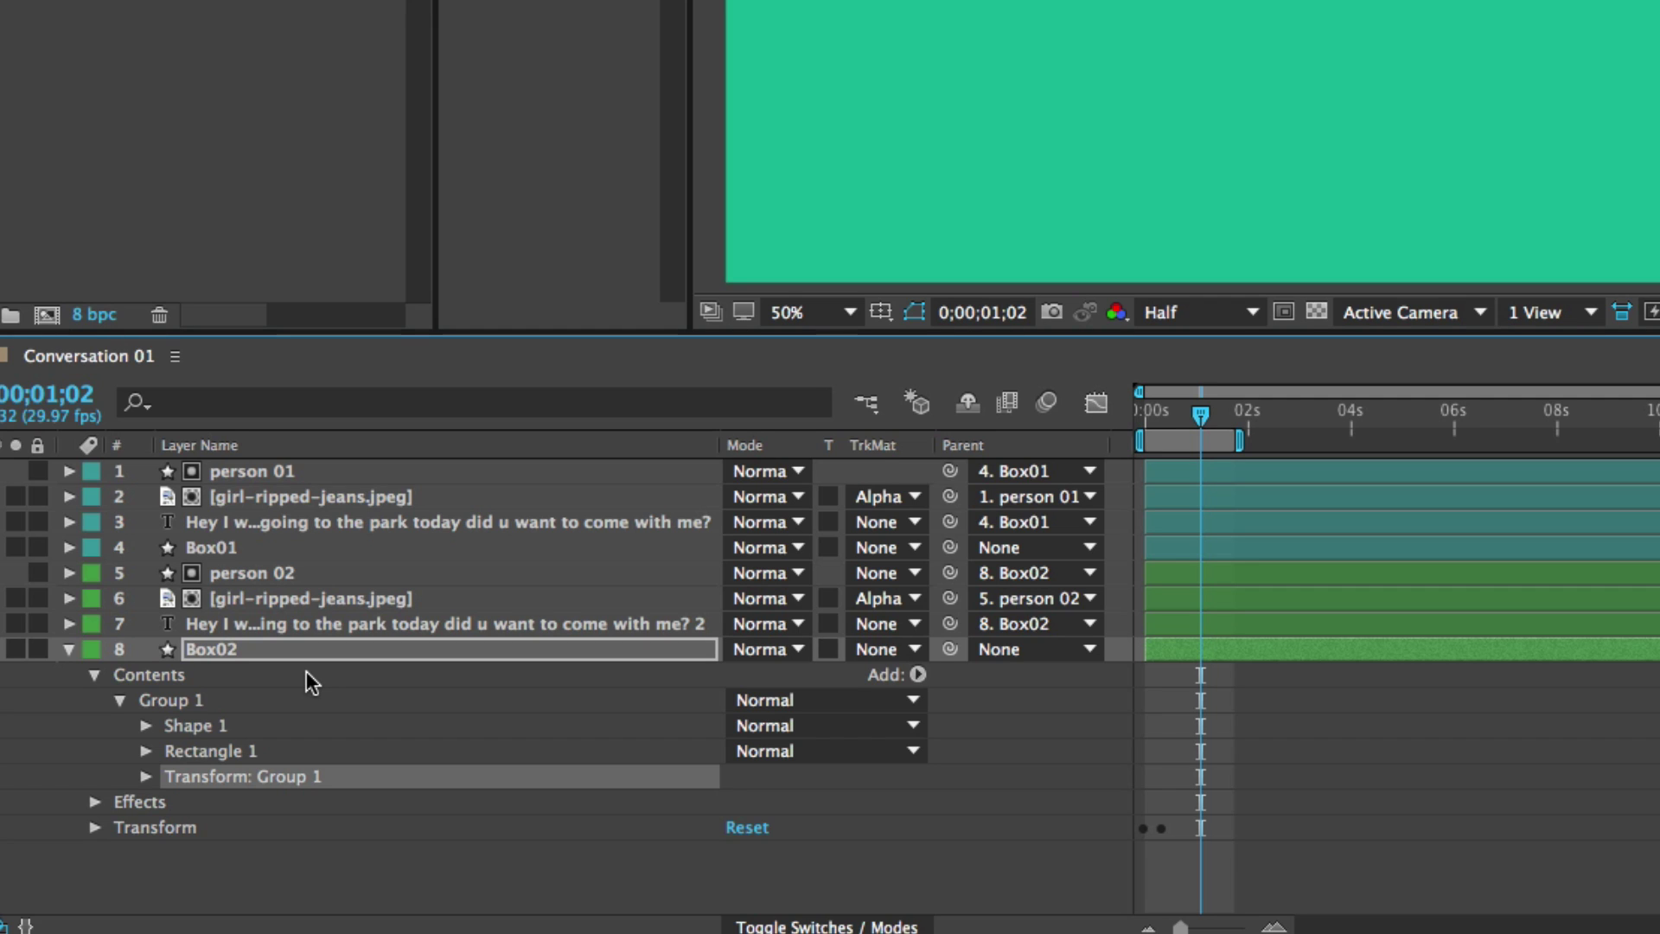
pyautogui.click(146, 776)
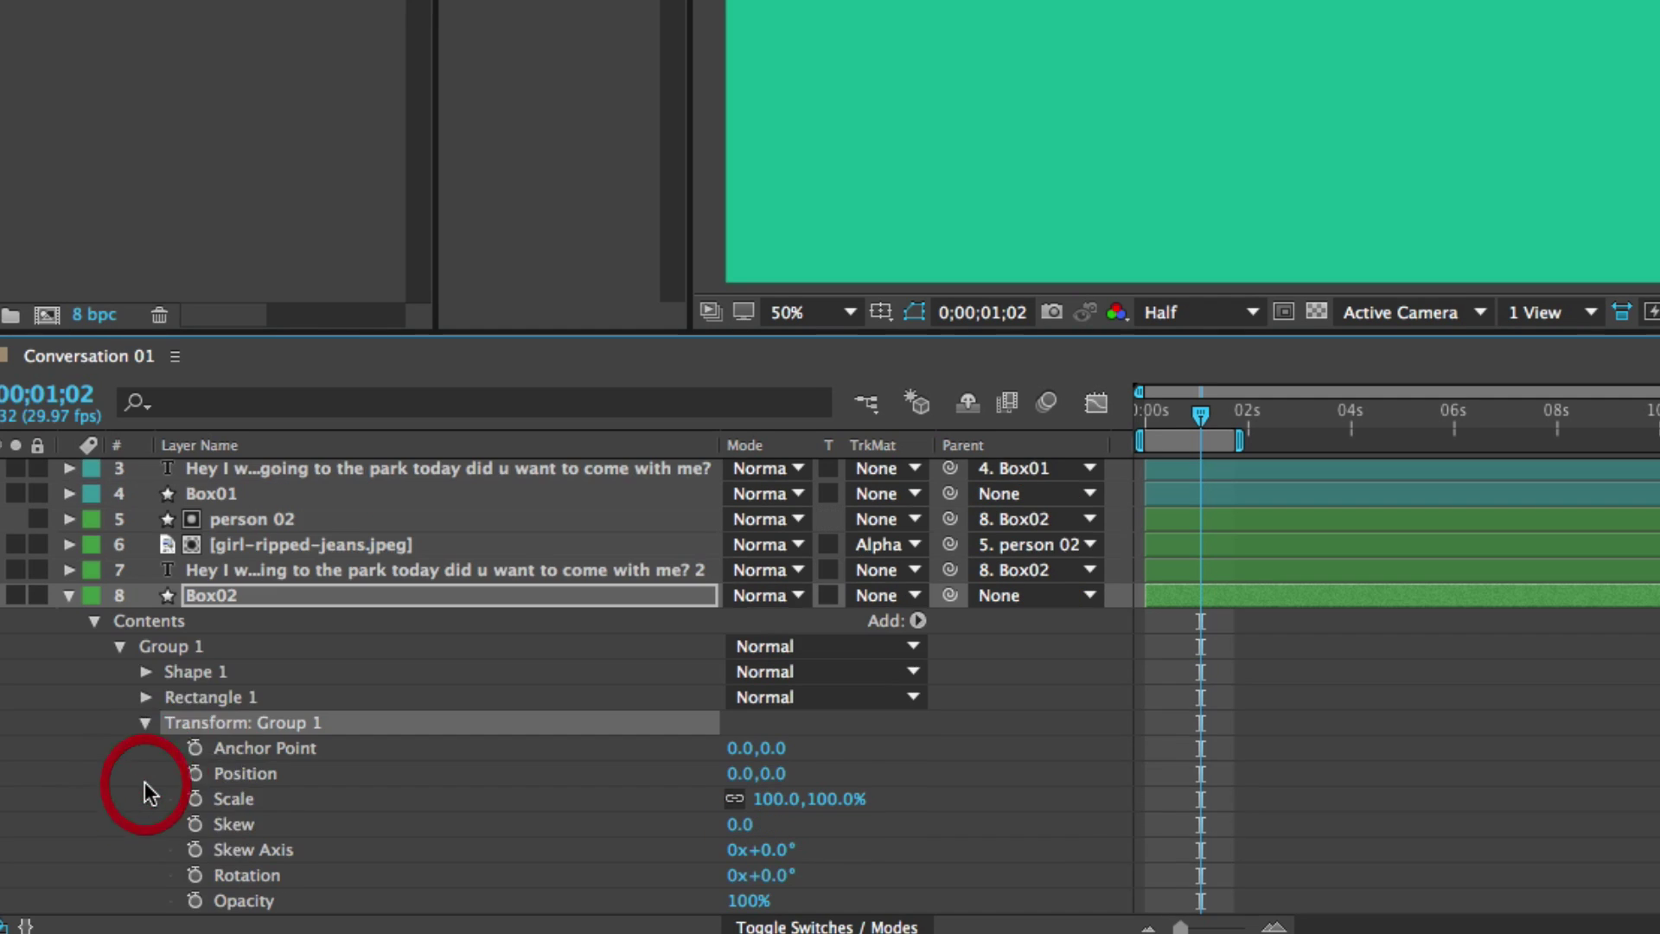
pyautogui.click(227, 796)
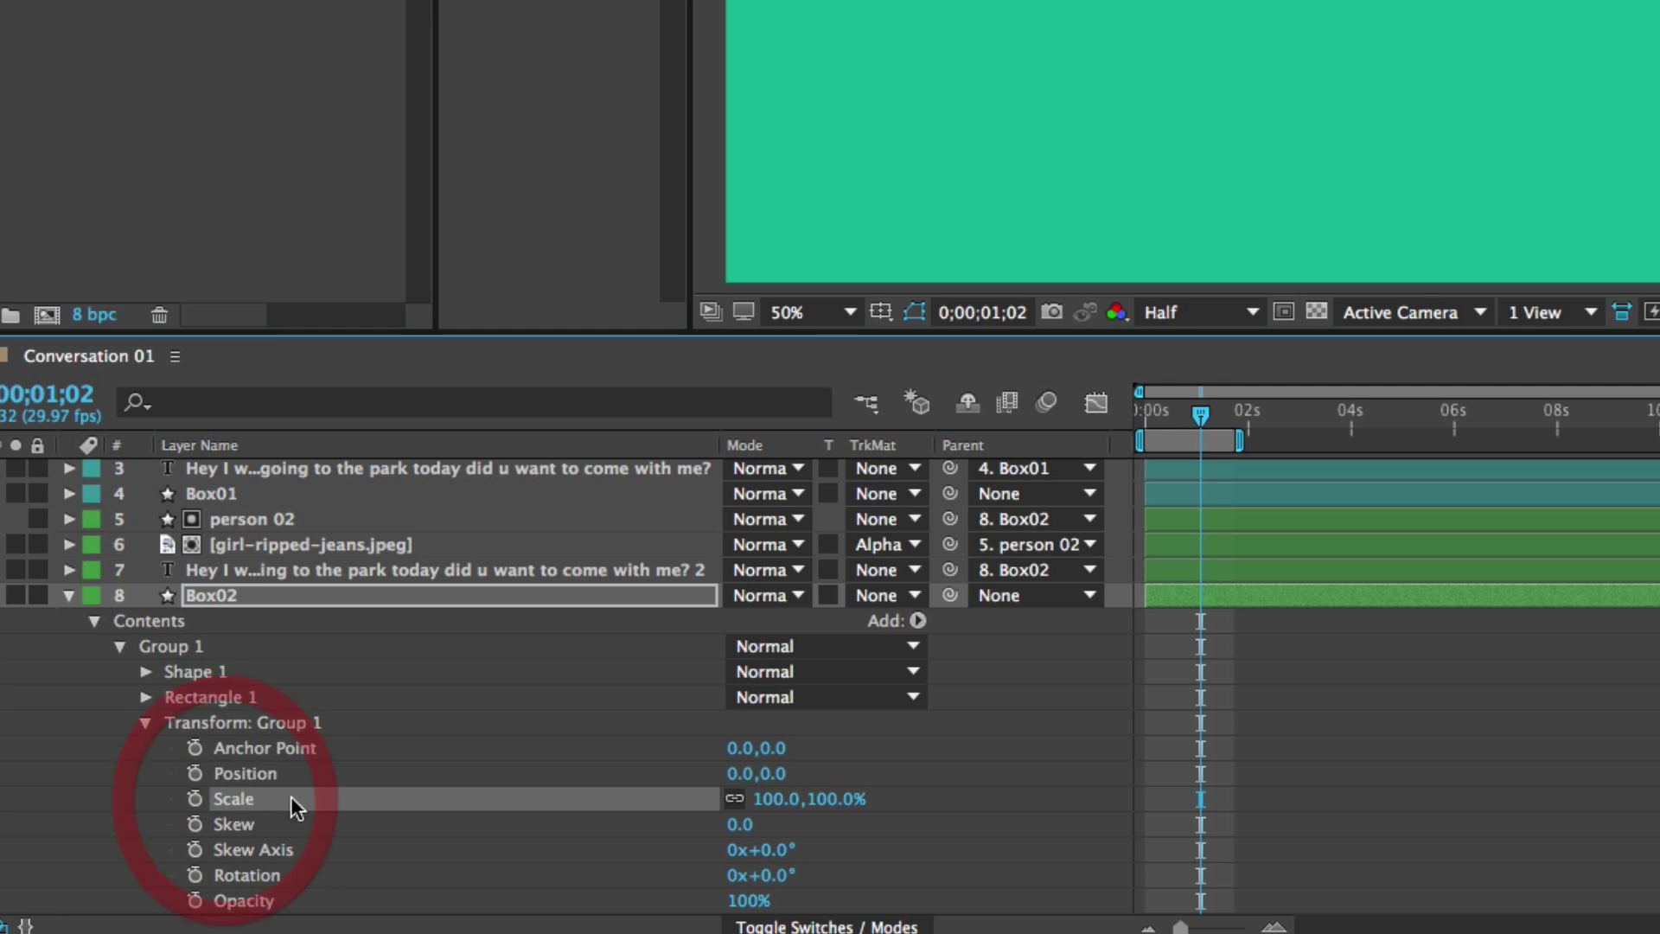
pyautogui.click(782, 799)
pyautogui.click(765, 799)
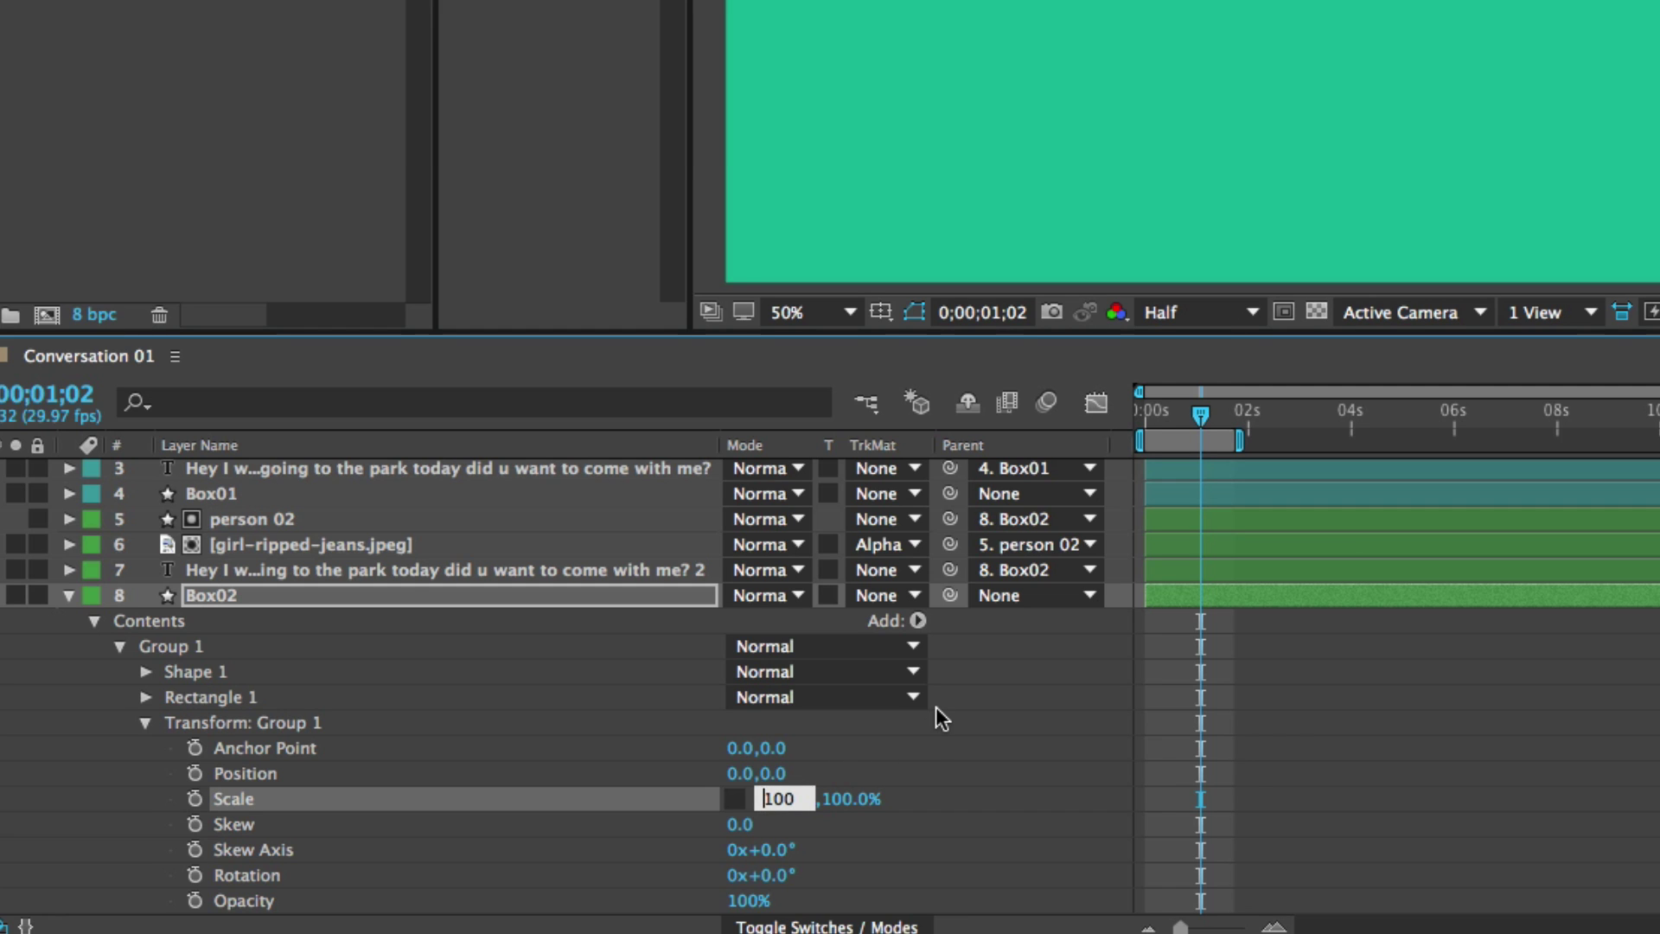
pyautogui.write('-')
pyautogui.click(105, 738)
# Step: Set Group 1's transform position to -1132, 0 so the flipped bubble sits behind the second message's text
pyautogui.press('z')
pyautogui.keyDown('alt'); pyautogui.click(929, 395); pyautogui.keyUp('alt')
pyautogui.keyDown('alt'); pyautogui.click(939, 386); pyautogui.keyUp('alt')
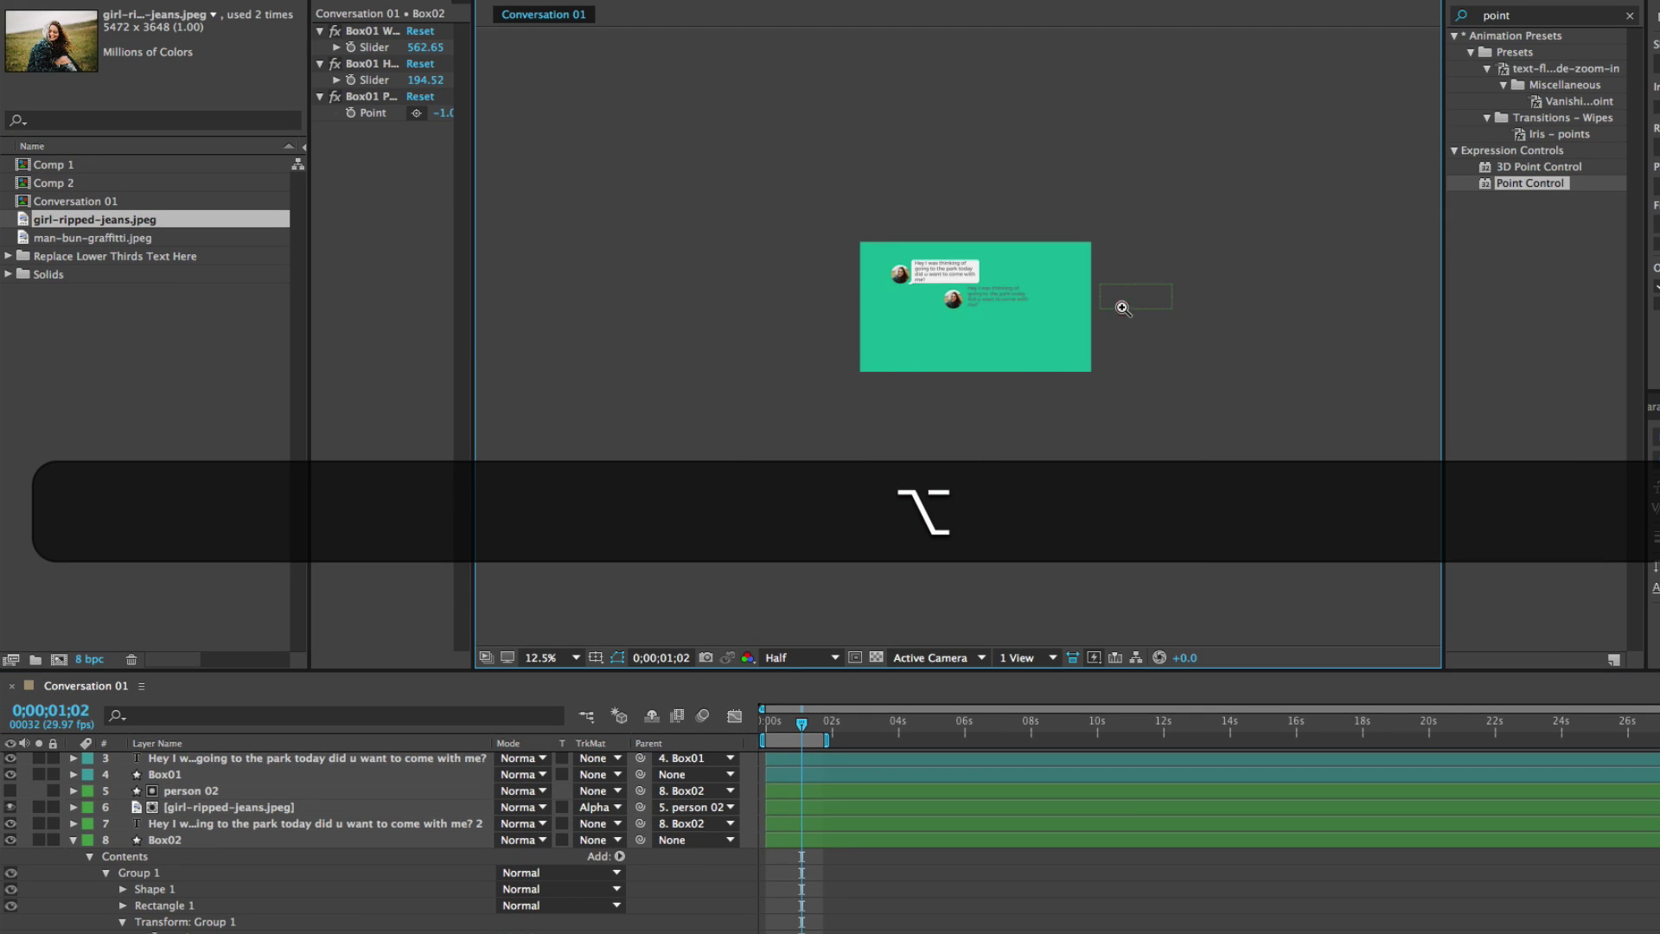
pyautogui.click(1122, 308)
pyautogui.press('v')
pyautogui.moveTo(505, 933); pyautogui.dragTo(1, 836)
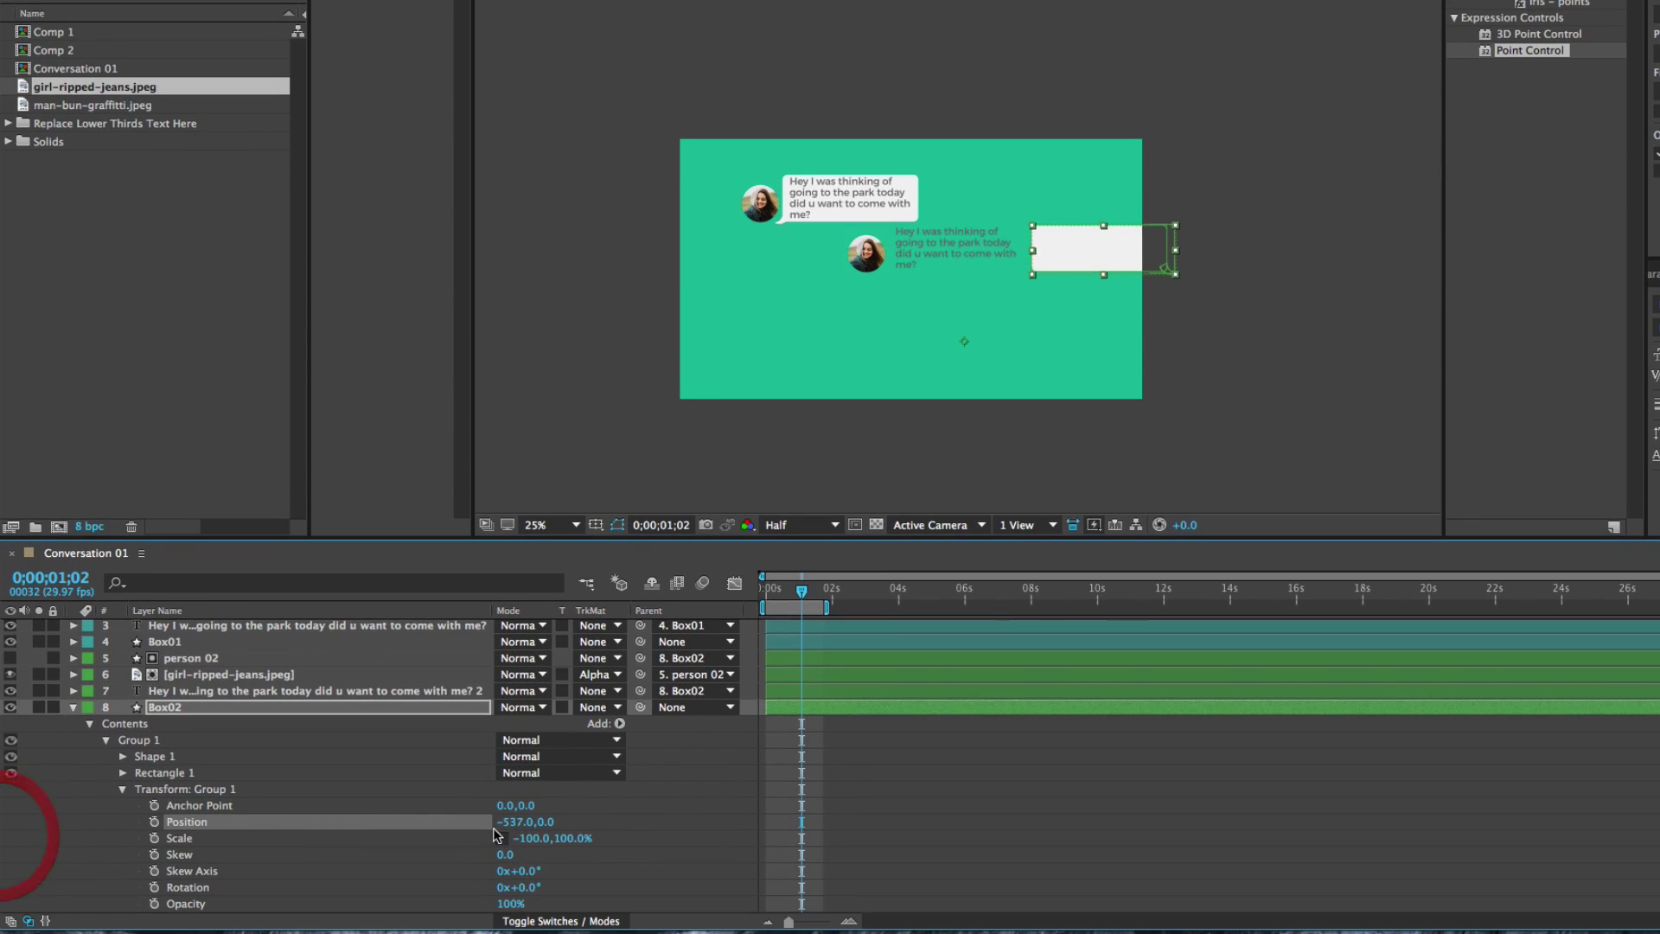
pyautogui.moveTo(505, 824); pyautogui.dragTo(1, 846)
pyautogui.moveTo(507, 826); pyautogui.dragTo(466, 825)
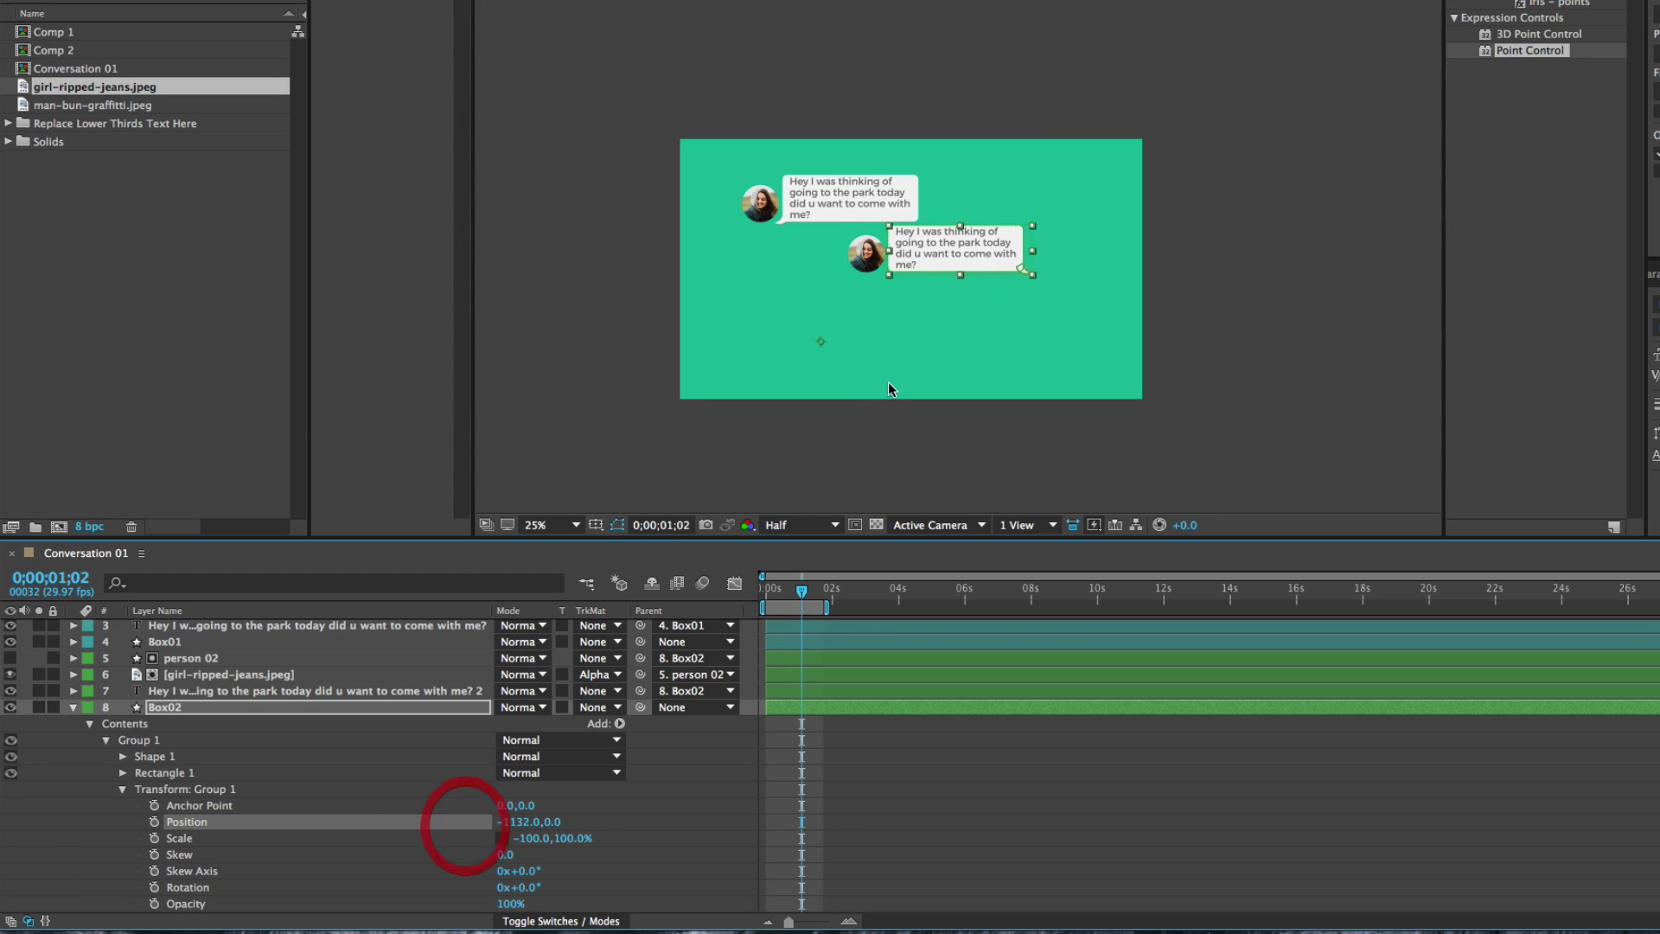
# Step: Move the person 02 matte and its girl-ripped-jeans.jpeg picture together to the tail side of the second bubble
pyautogui.press('z')
pyautogui.click(989, 253)
pyautogui.press('space')
pyautogui.moveTo(951, 259); pyautogui.dragTo(1092, 321)
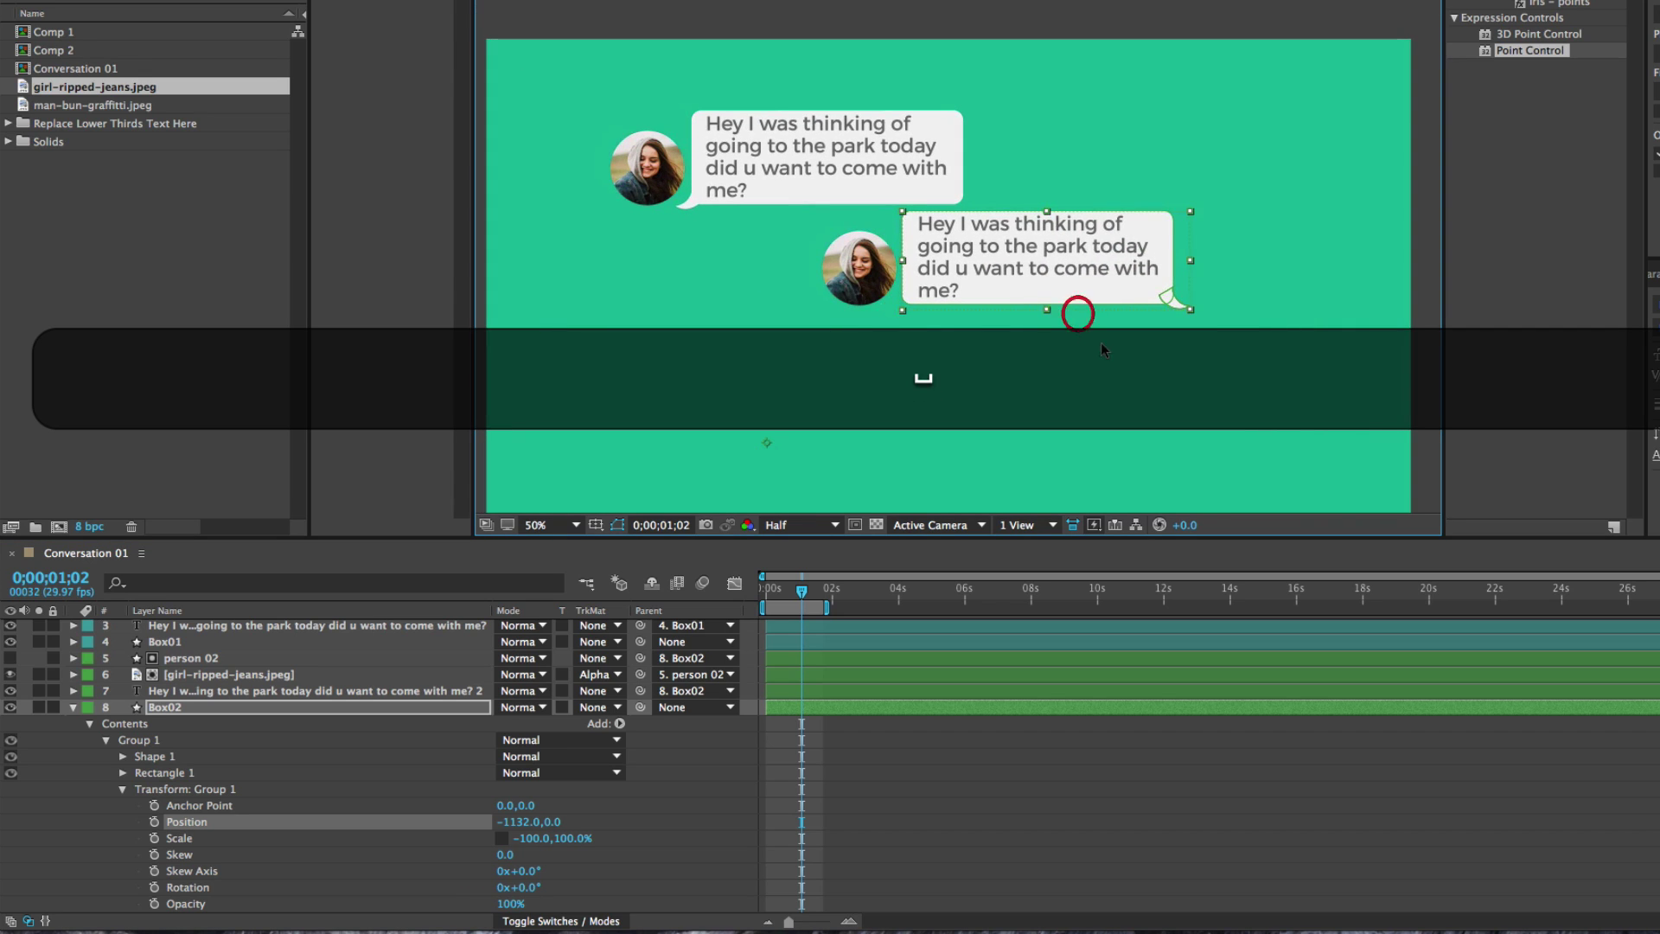
pyautogui.press('v')
pyautogui.click(75, 708)
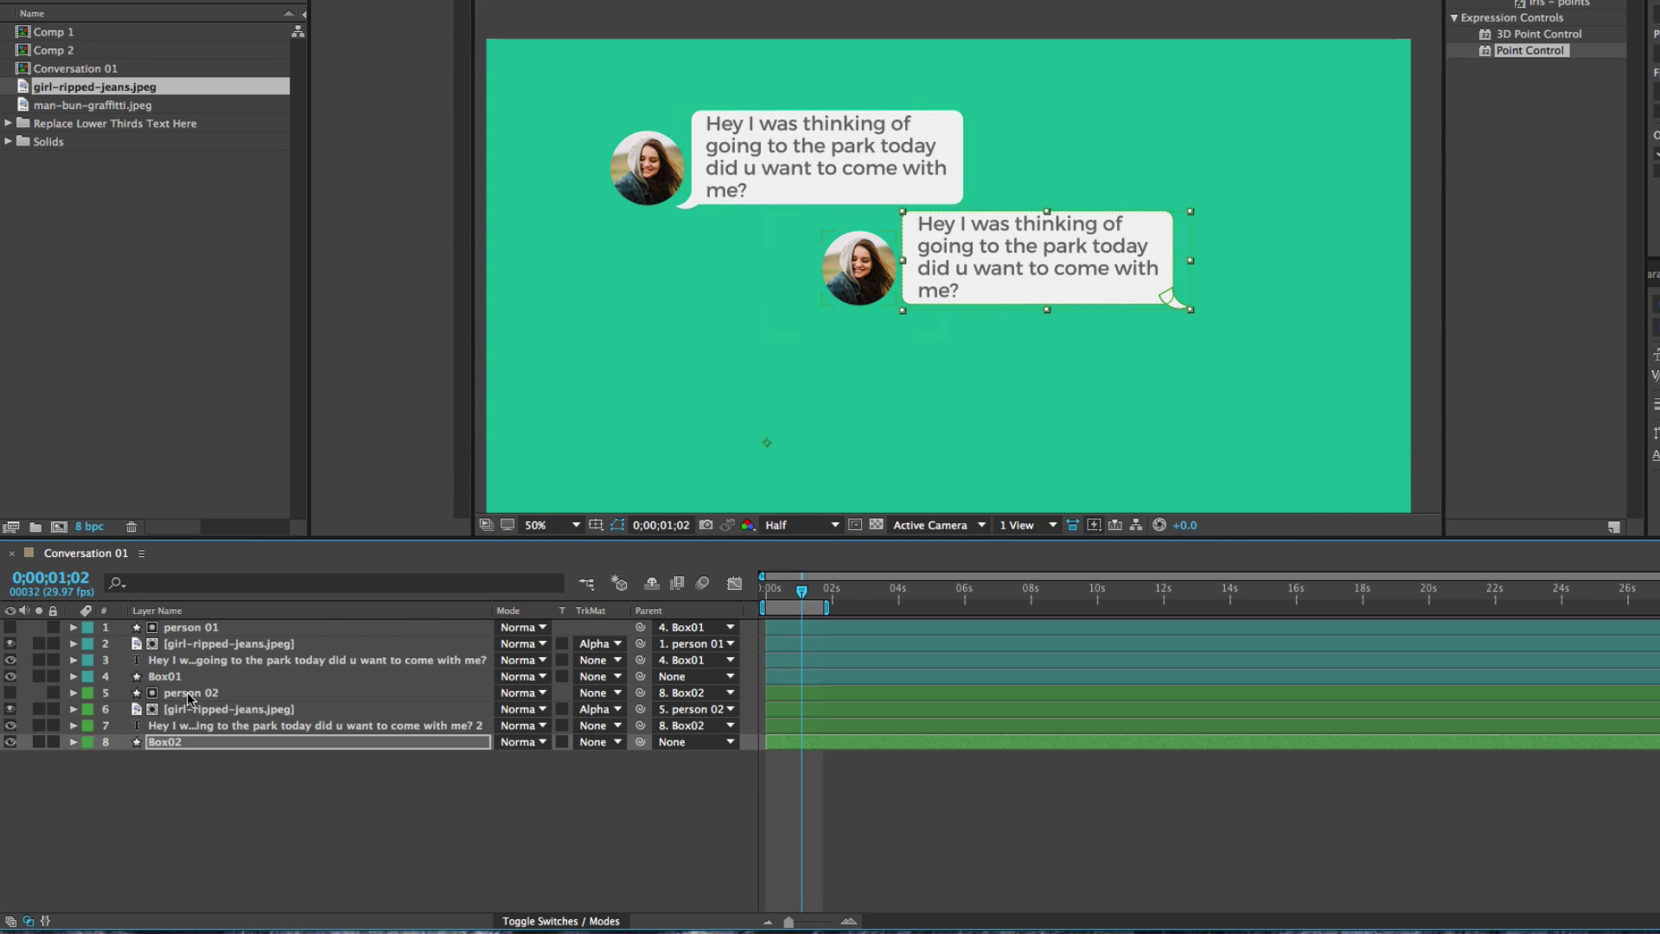
pyautogui.click(186, 692)
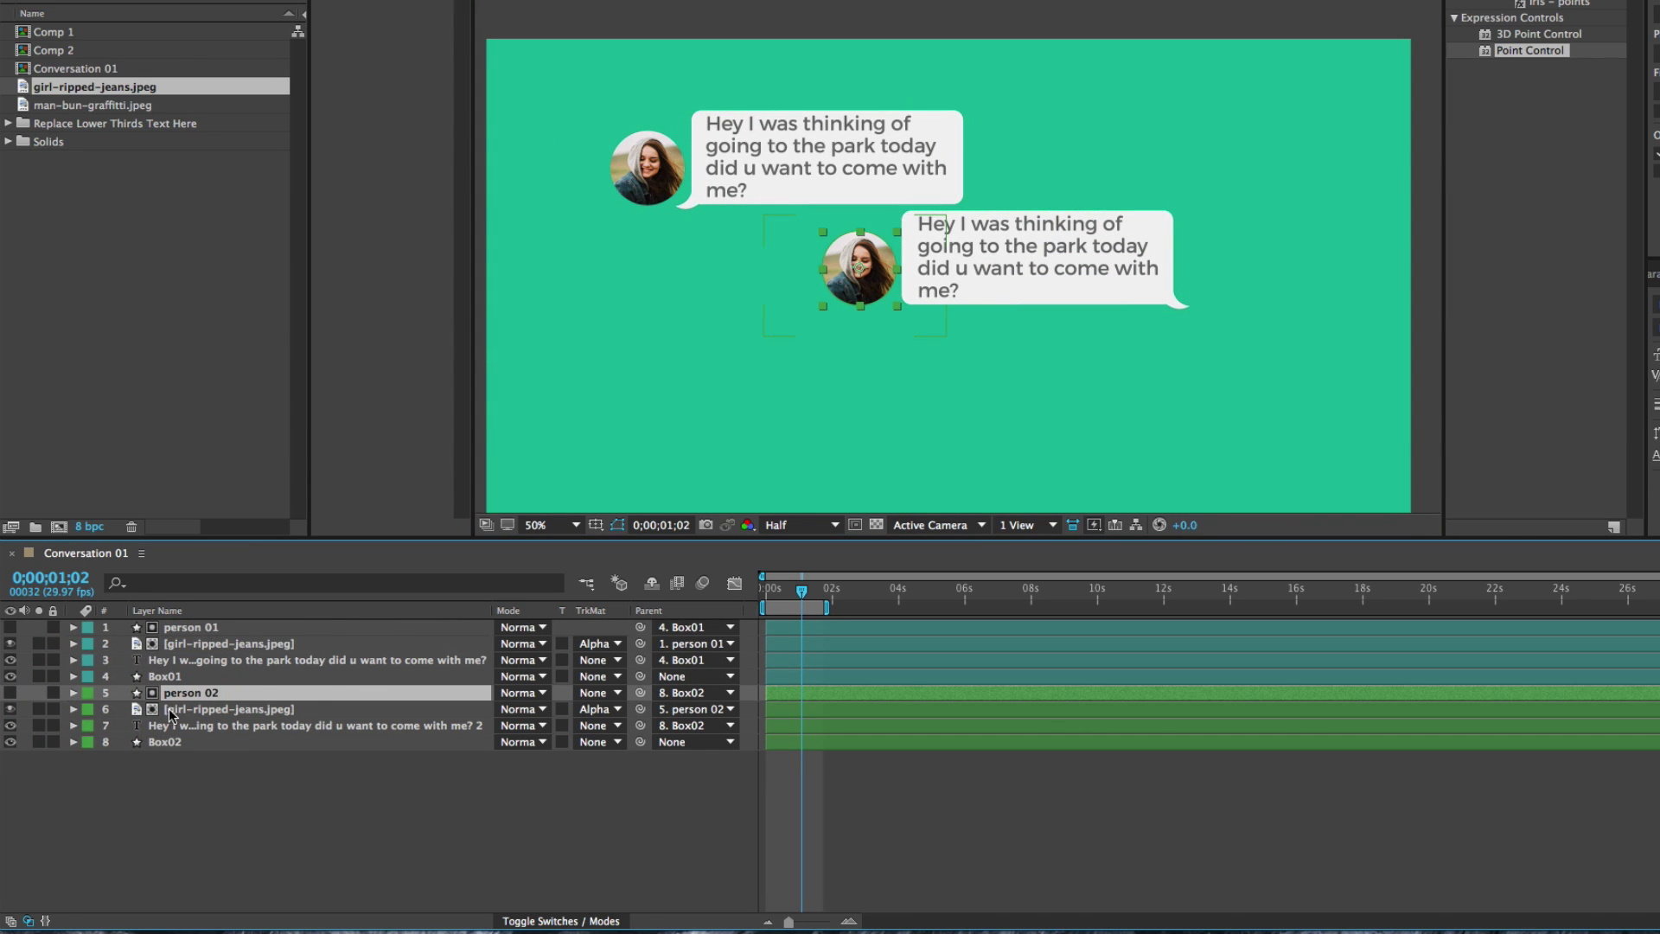
pyautogui.keyDown('shift'); pyautogui.click(172, 711); pyautogui.keyUp('shift')
pyautogui.moveTo(919, 273); pyautogui.dragTo(1214, 275)
# Step: Move the Box02 layer's anchor point to the tip of the speech bubble's tail
pyautogui.click(173, 742)
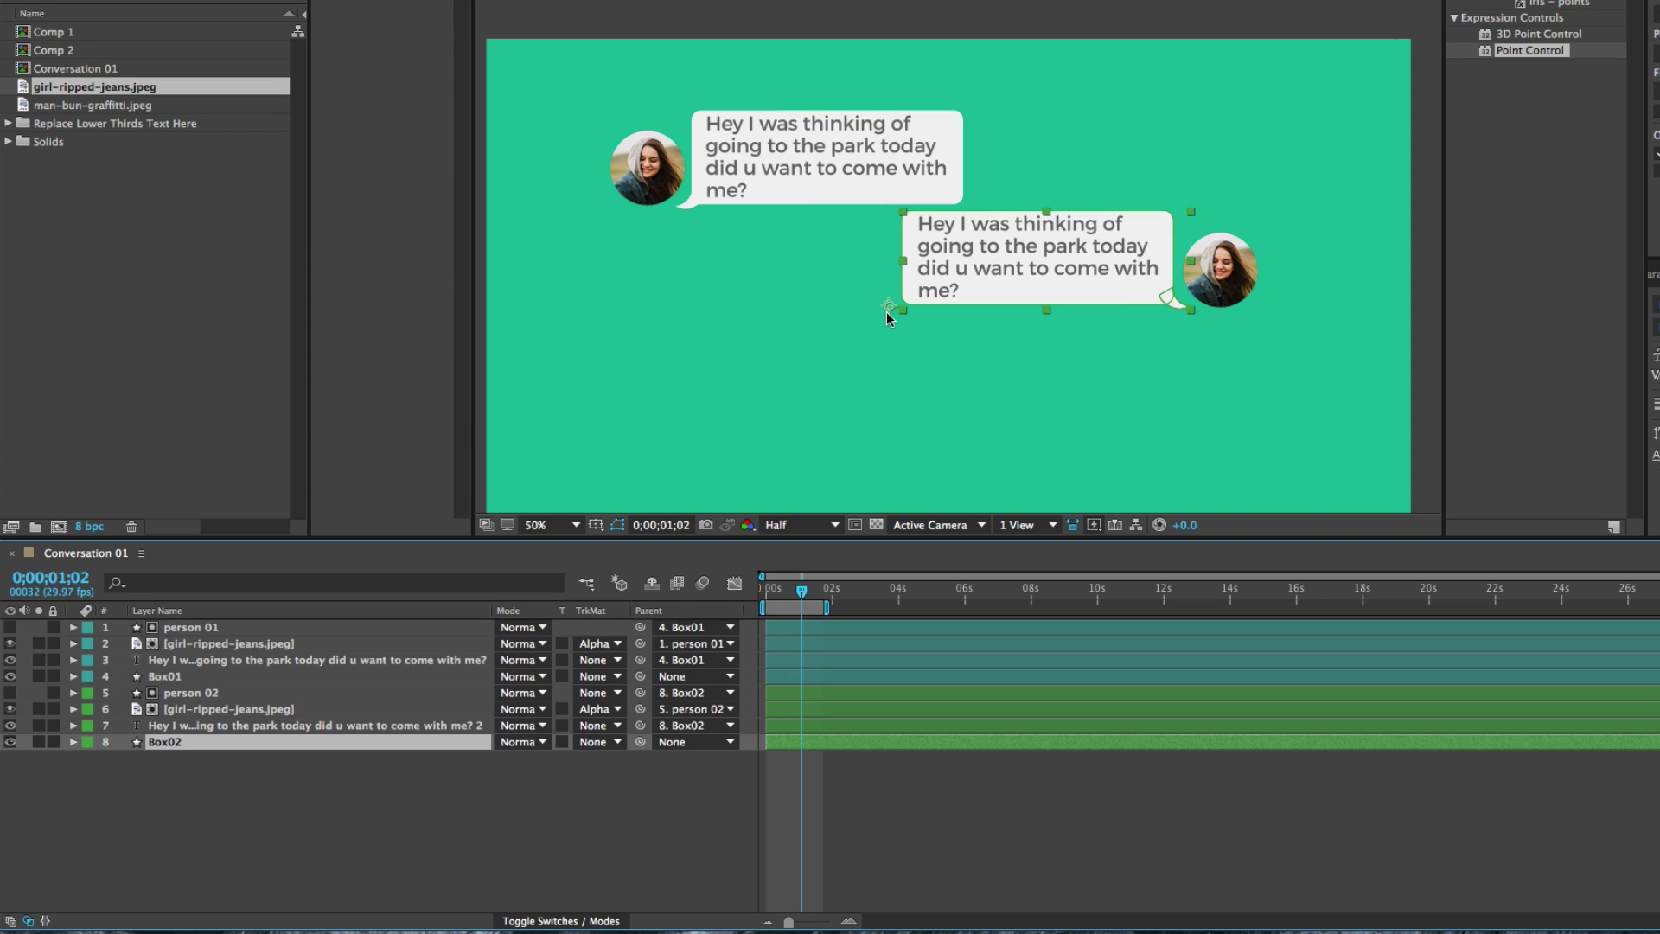
pyautogui.press('y')
pyautogui.moveTo(888, 306); pyautogui.dragTo(1202, 317)
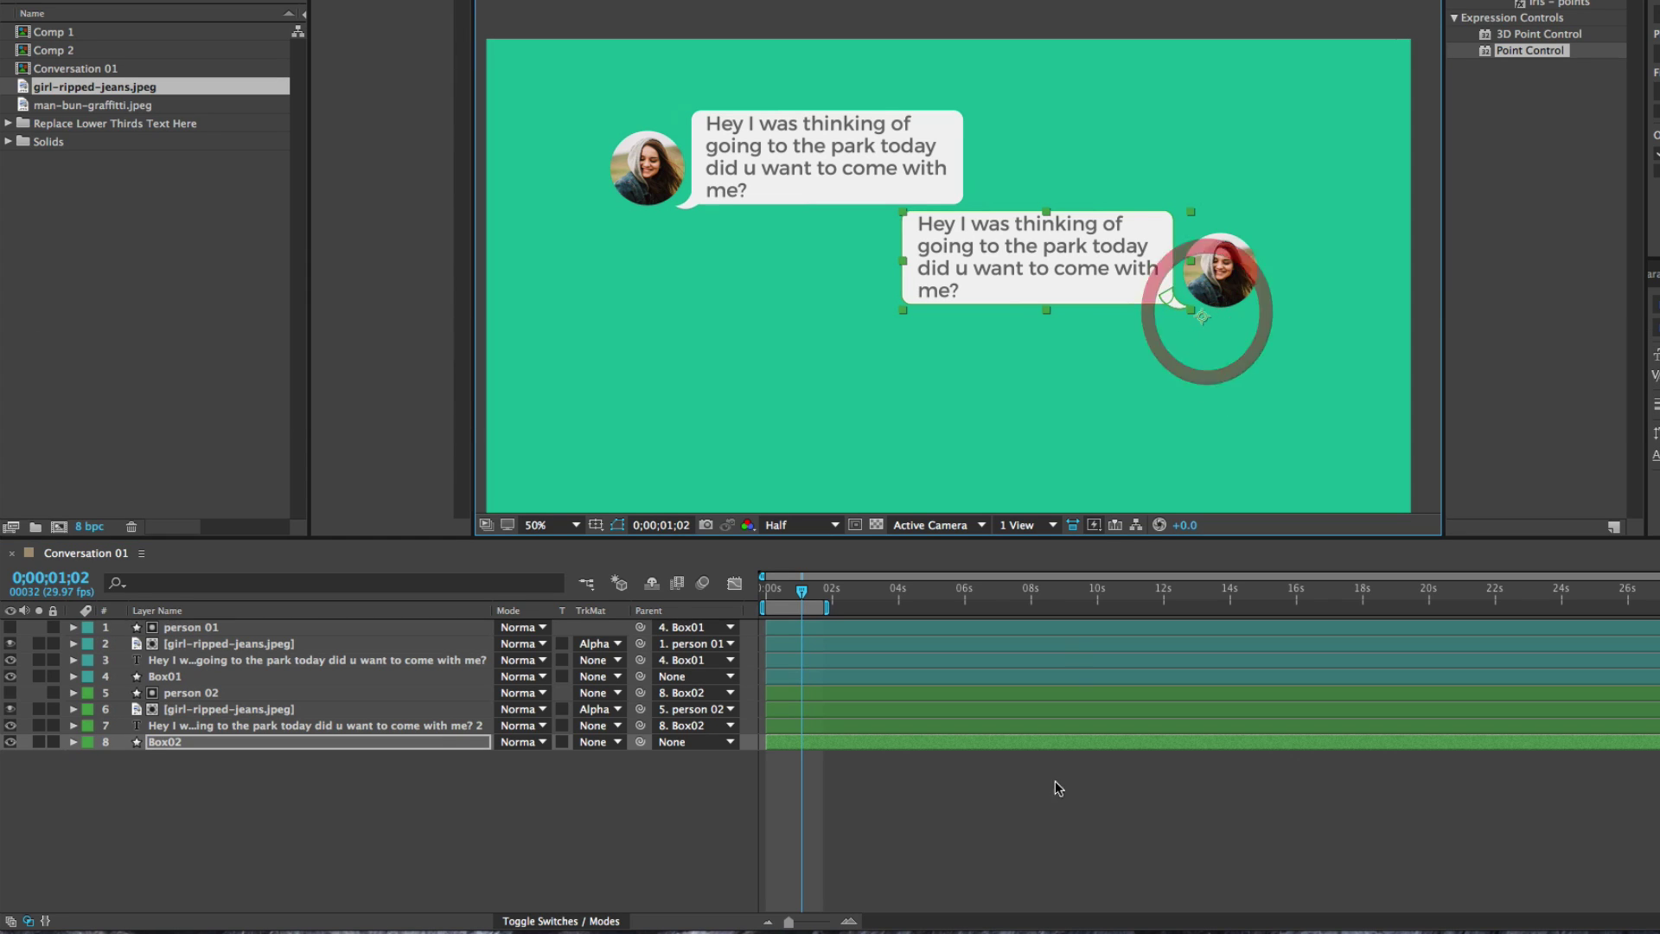
pyautogui.click(761, 799)
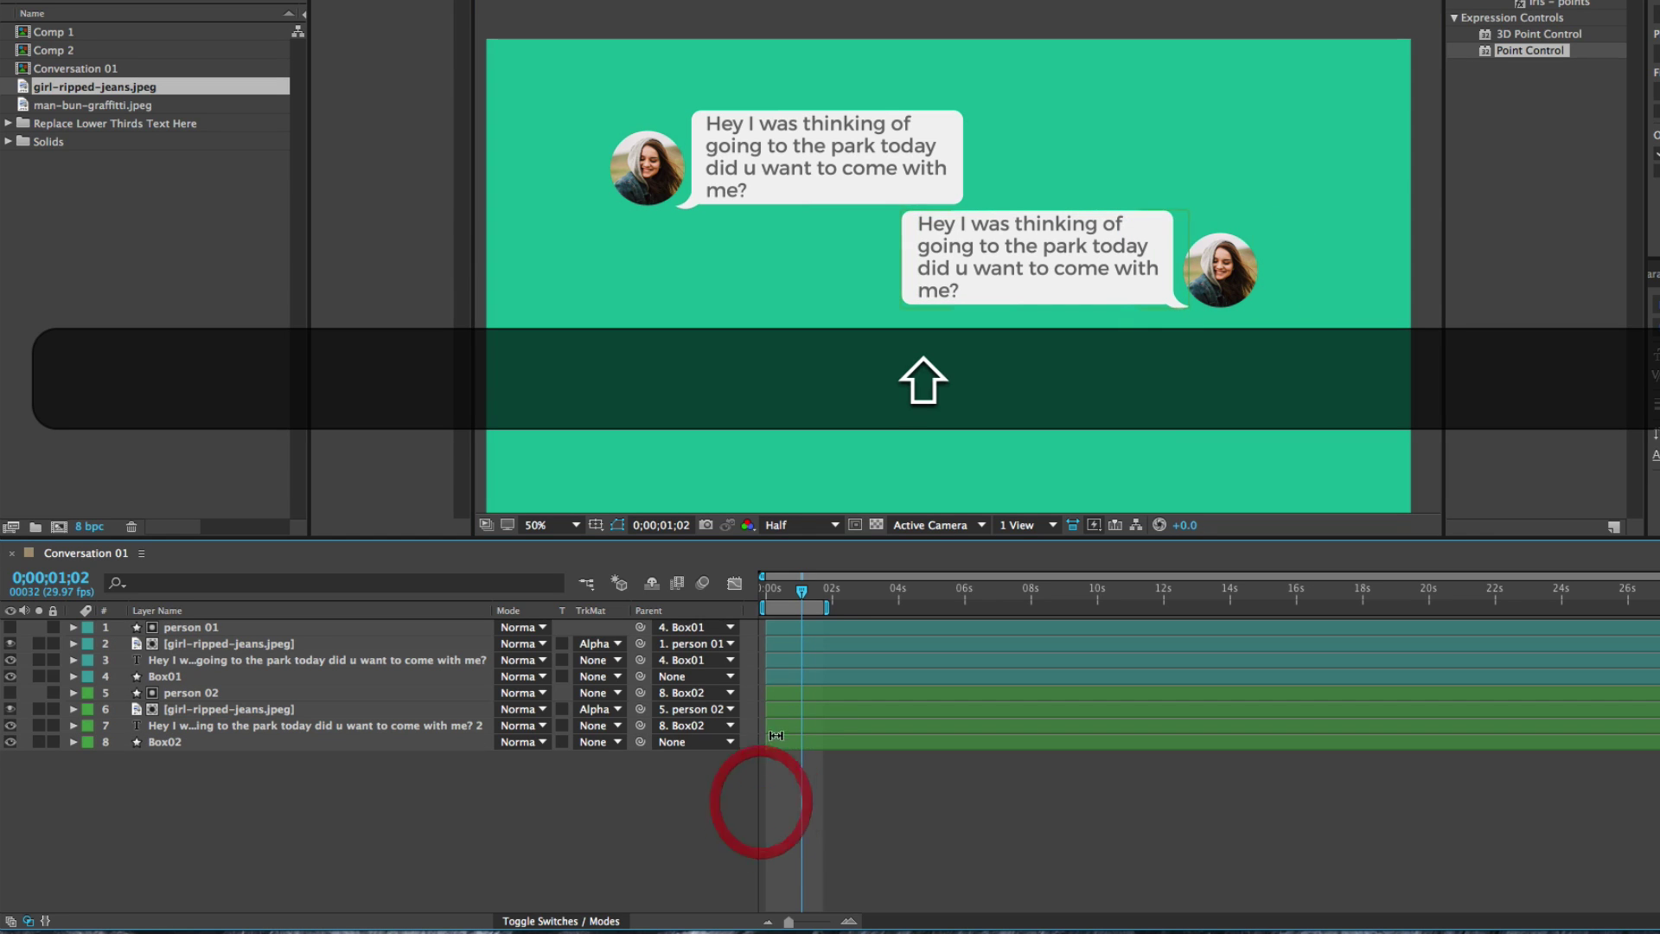
# Step: Shift the four second-message layers, person 02 through Box02, to start about 0.5 seconds in, and preview the animation
pyautogui.press('v')
pyautogui.click(208, 695)
pyautogui.keyDown('shift'); pyautogui.click(166, 737); pyautogui.keyUp('shift')
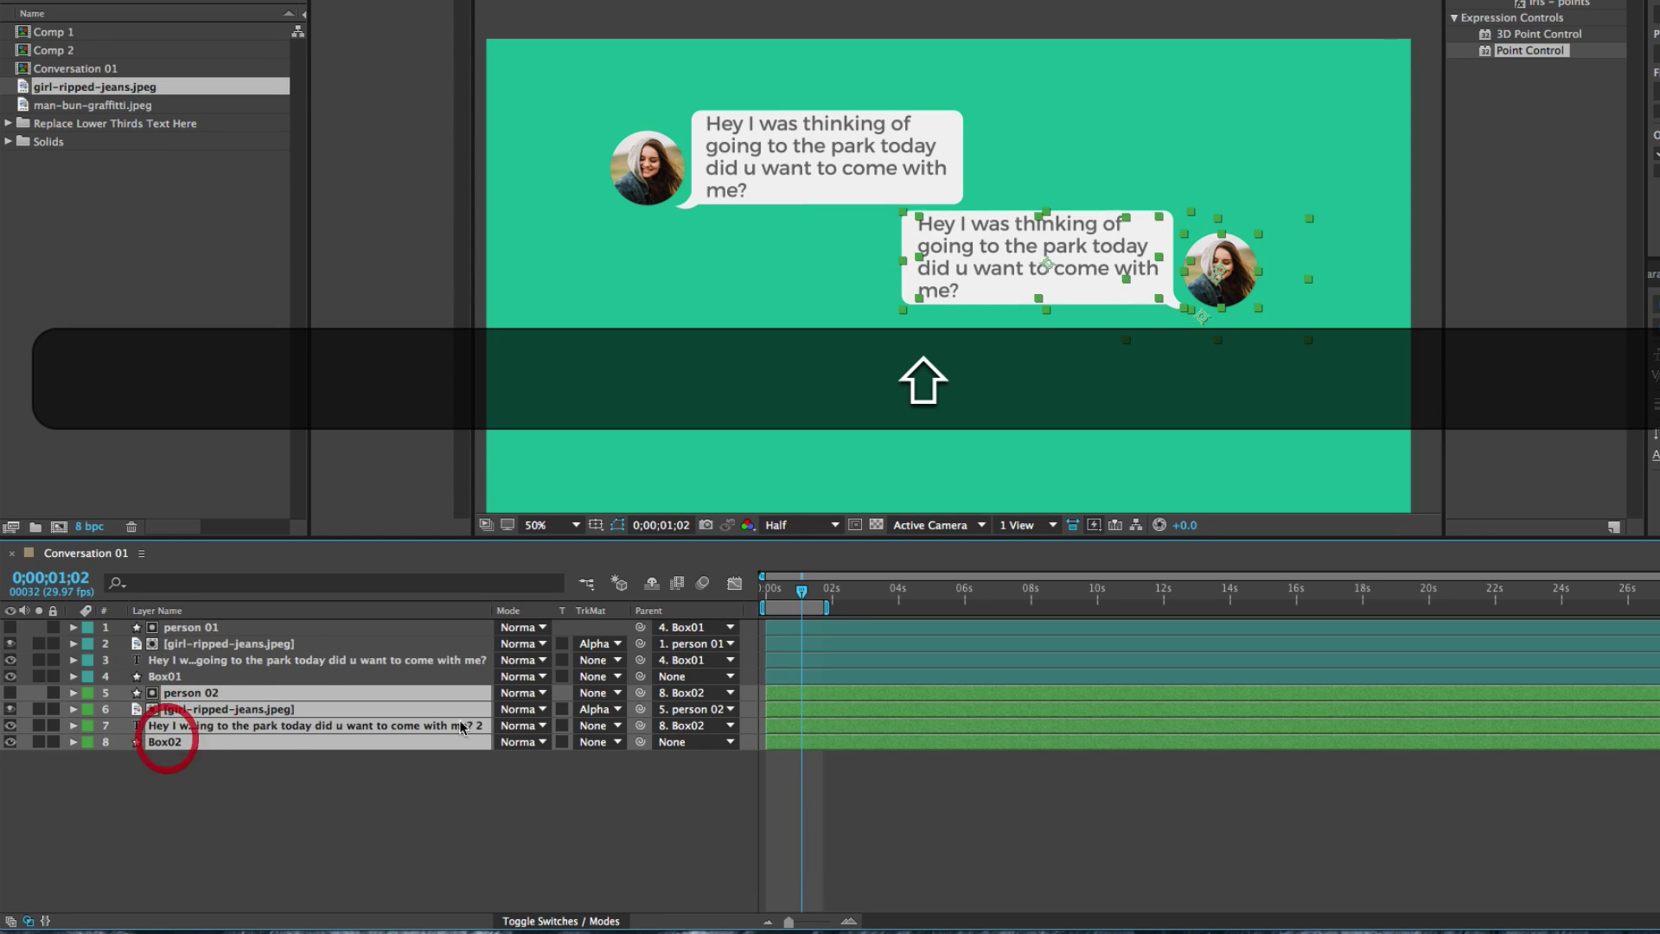
pyautogui.moveTo(781, 700); pyautogui.dragTo(794, 696)
pyautogui.press('0')
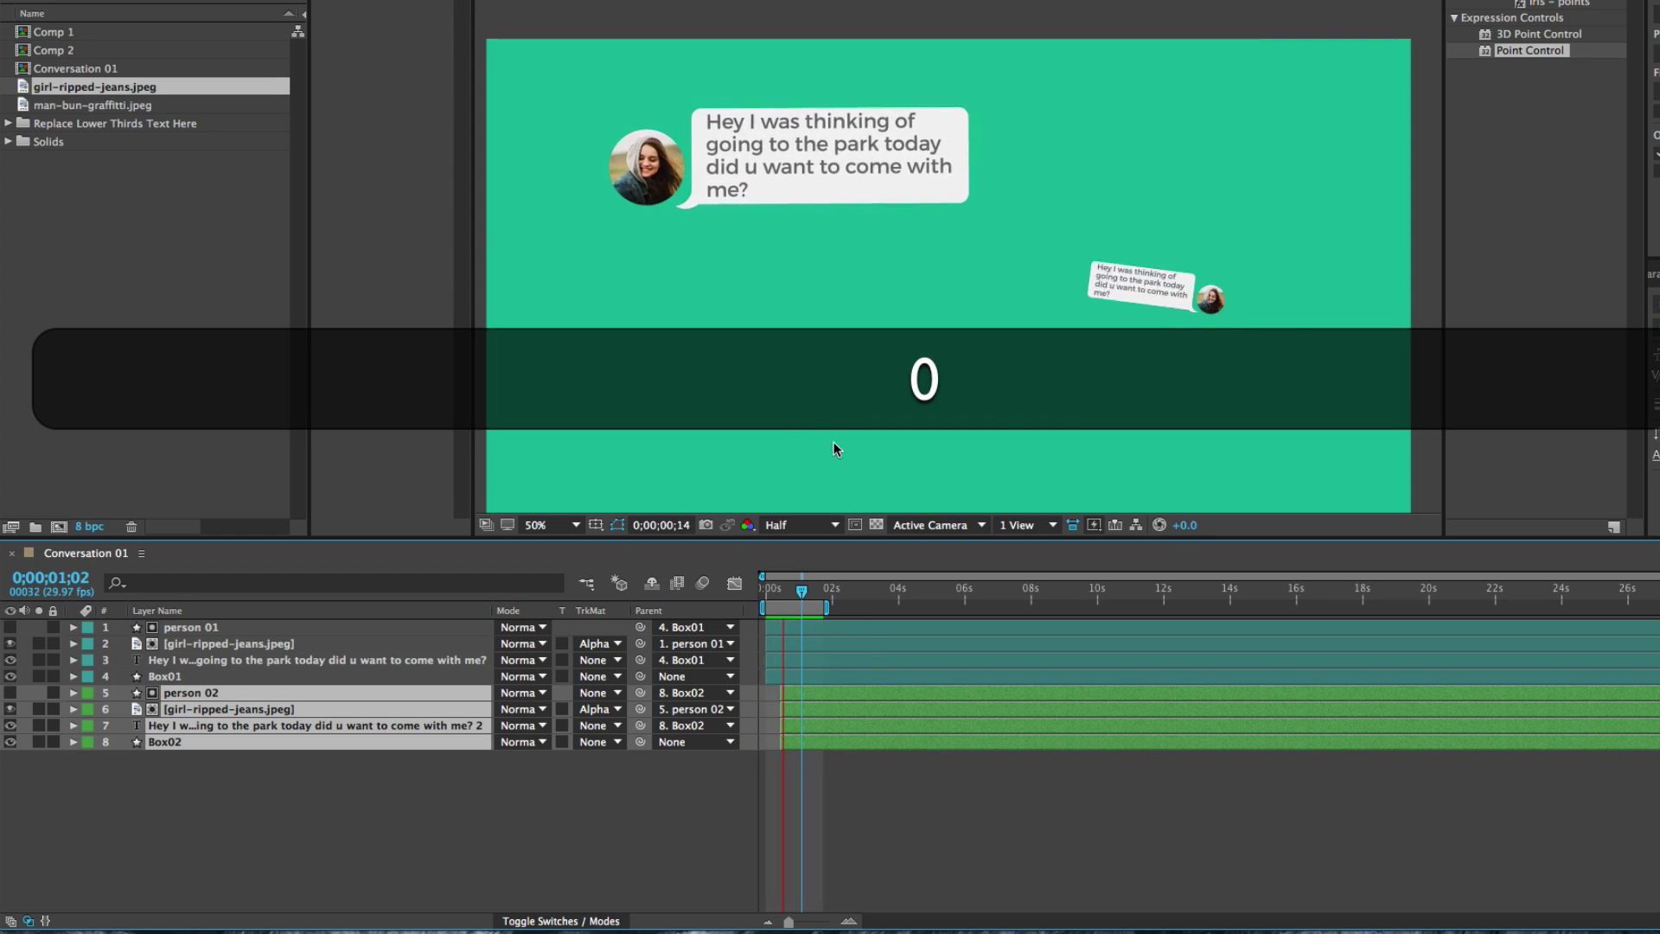
pyautogui.press('space')
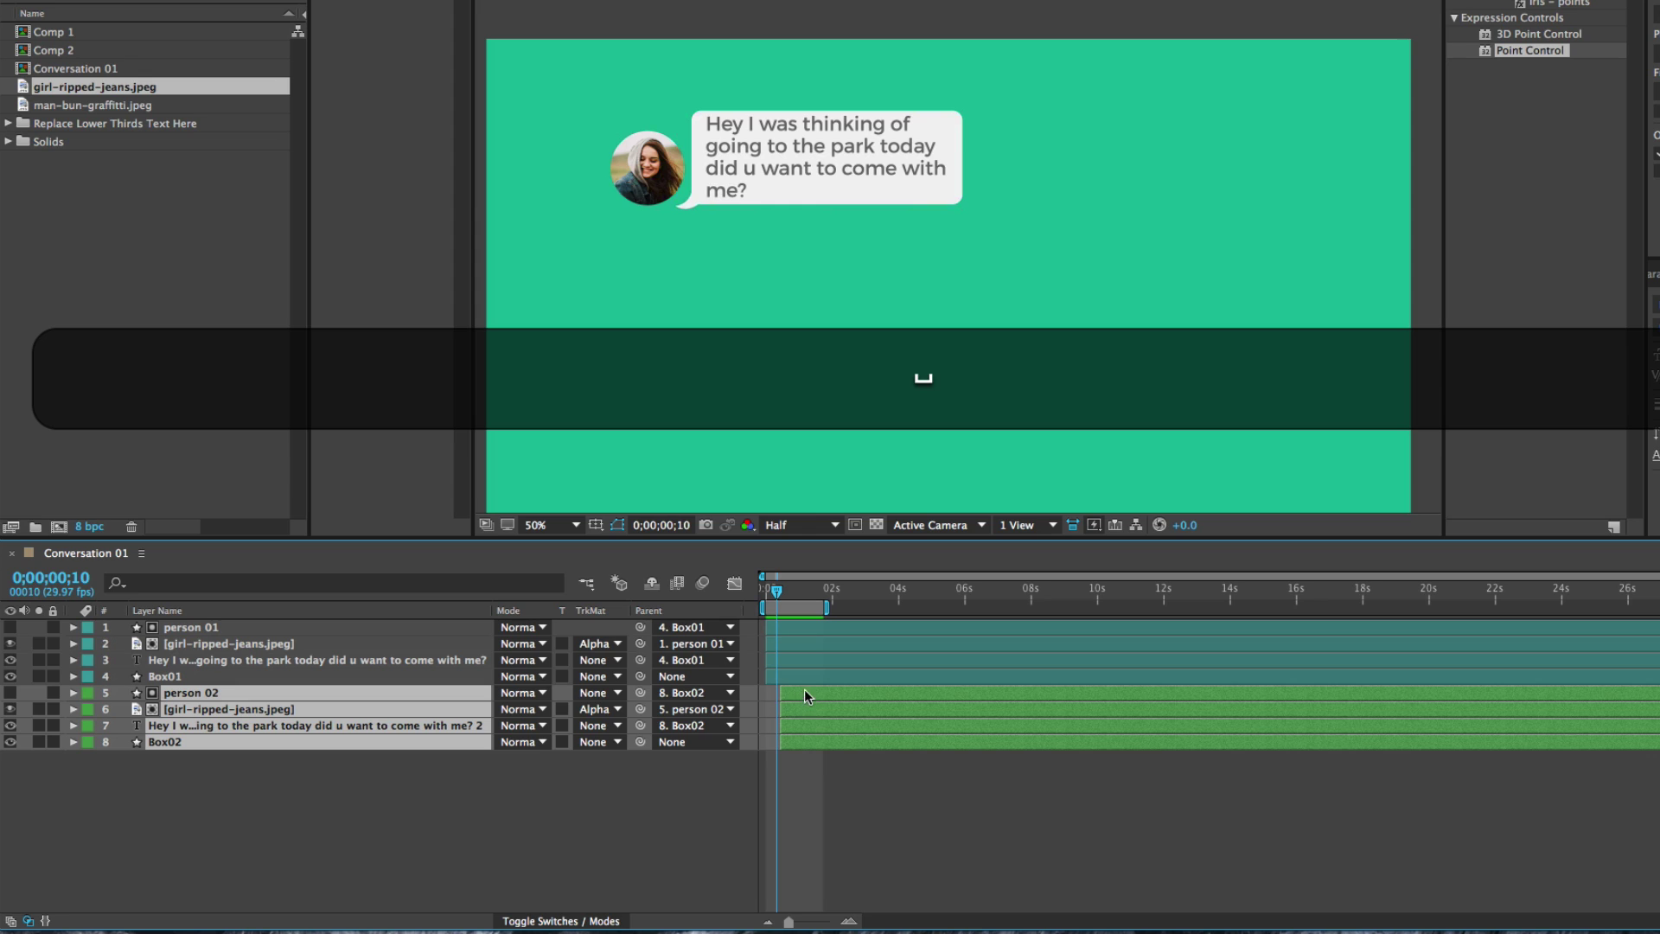
# Step: Delay the second-message layers to about 1.3 seconds, extend the work area to about 6 seconds, and preview the timing
pyautogui.moveTo(806, 696); pyautogui.dragTo(837, 690)
pyautogui.moveTo(827, 609); pyautogui.dragTo(959, 611)
pyautogui.press('0')
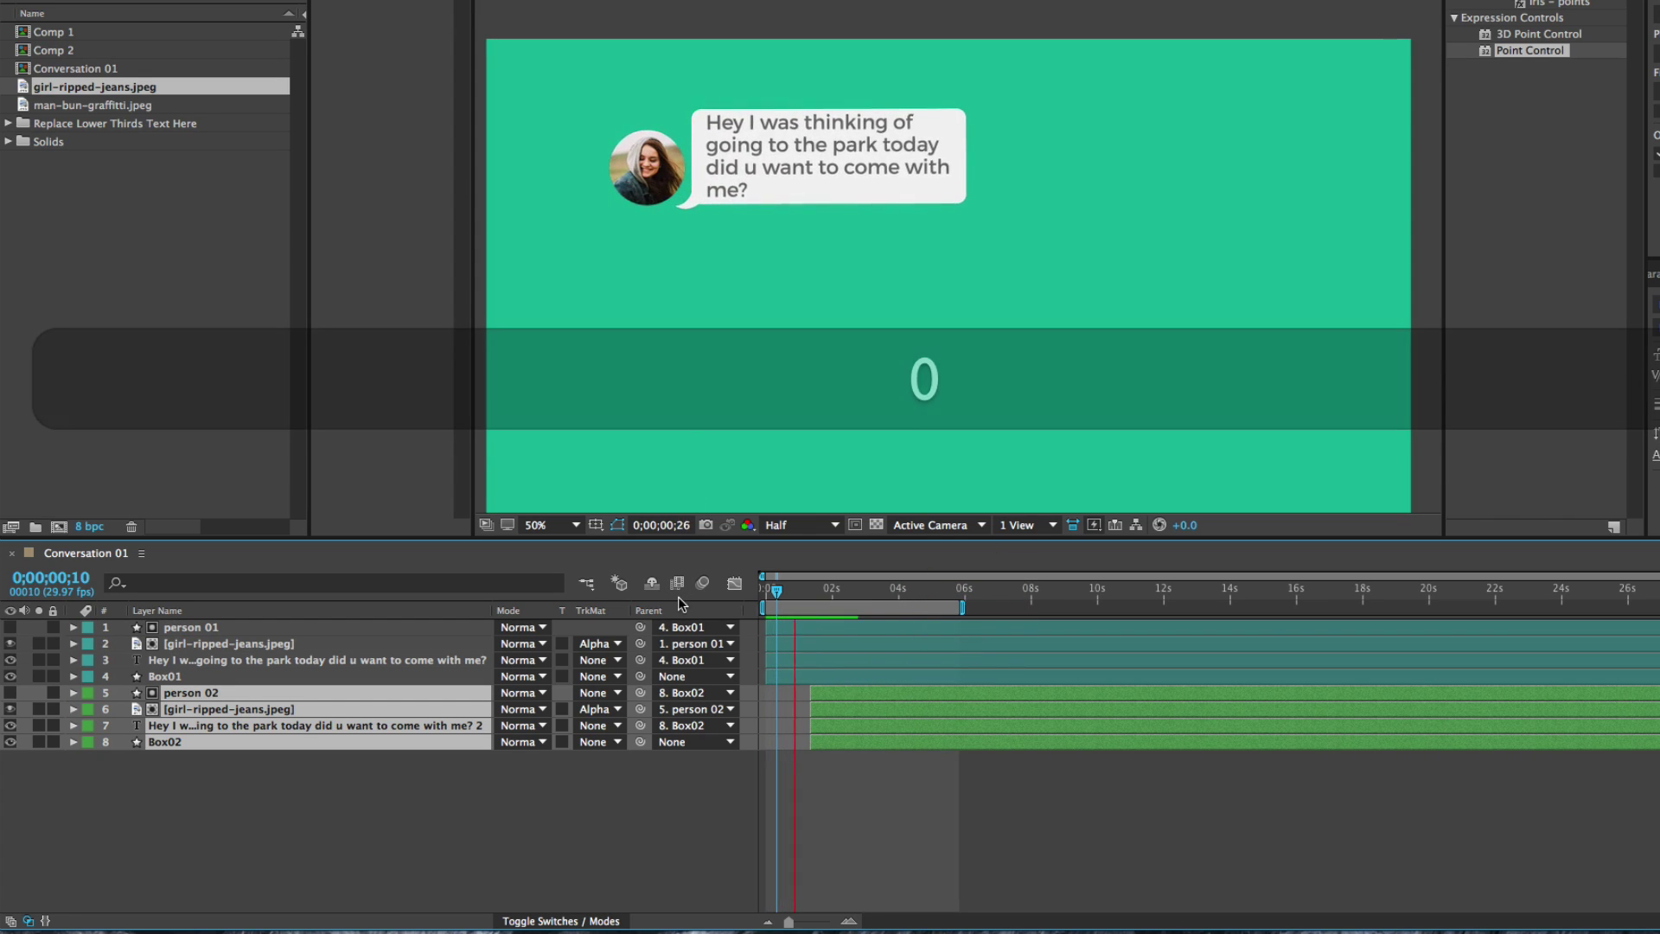
pyautogui.press('space')
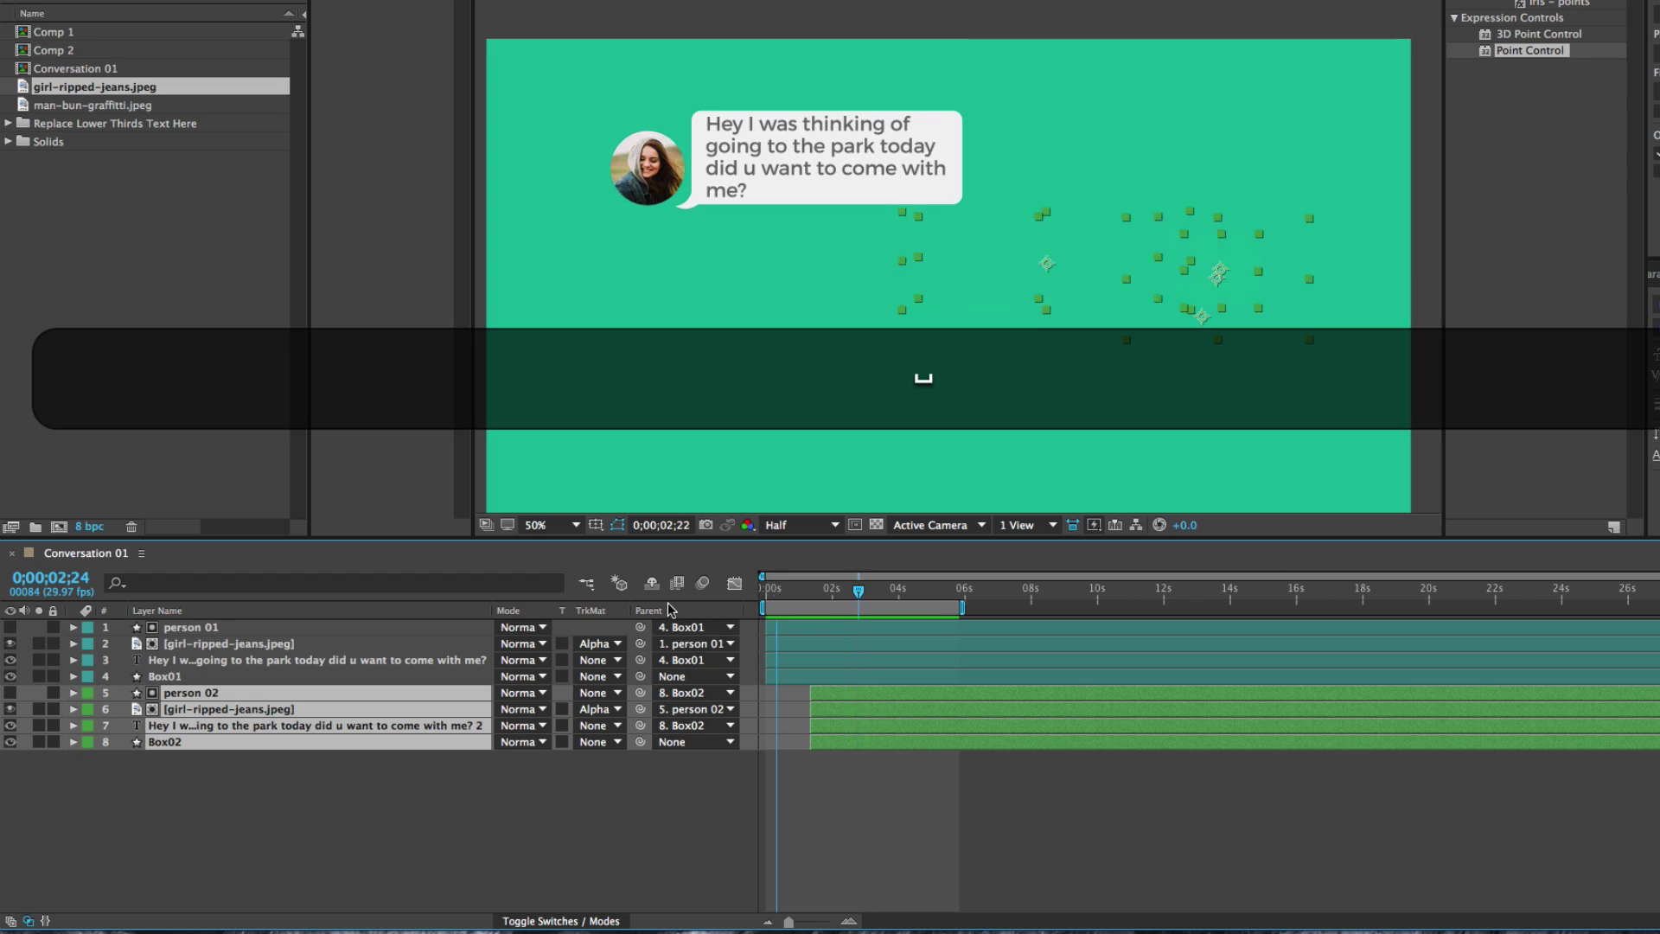
pyautogui.click(325, 812)
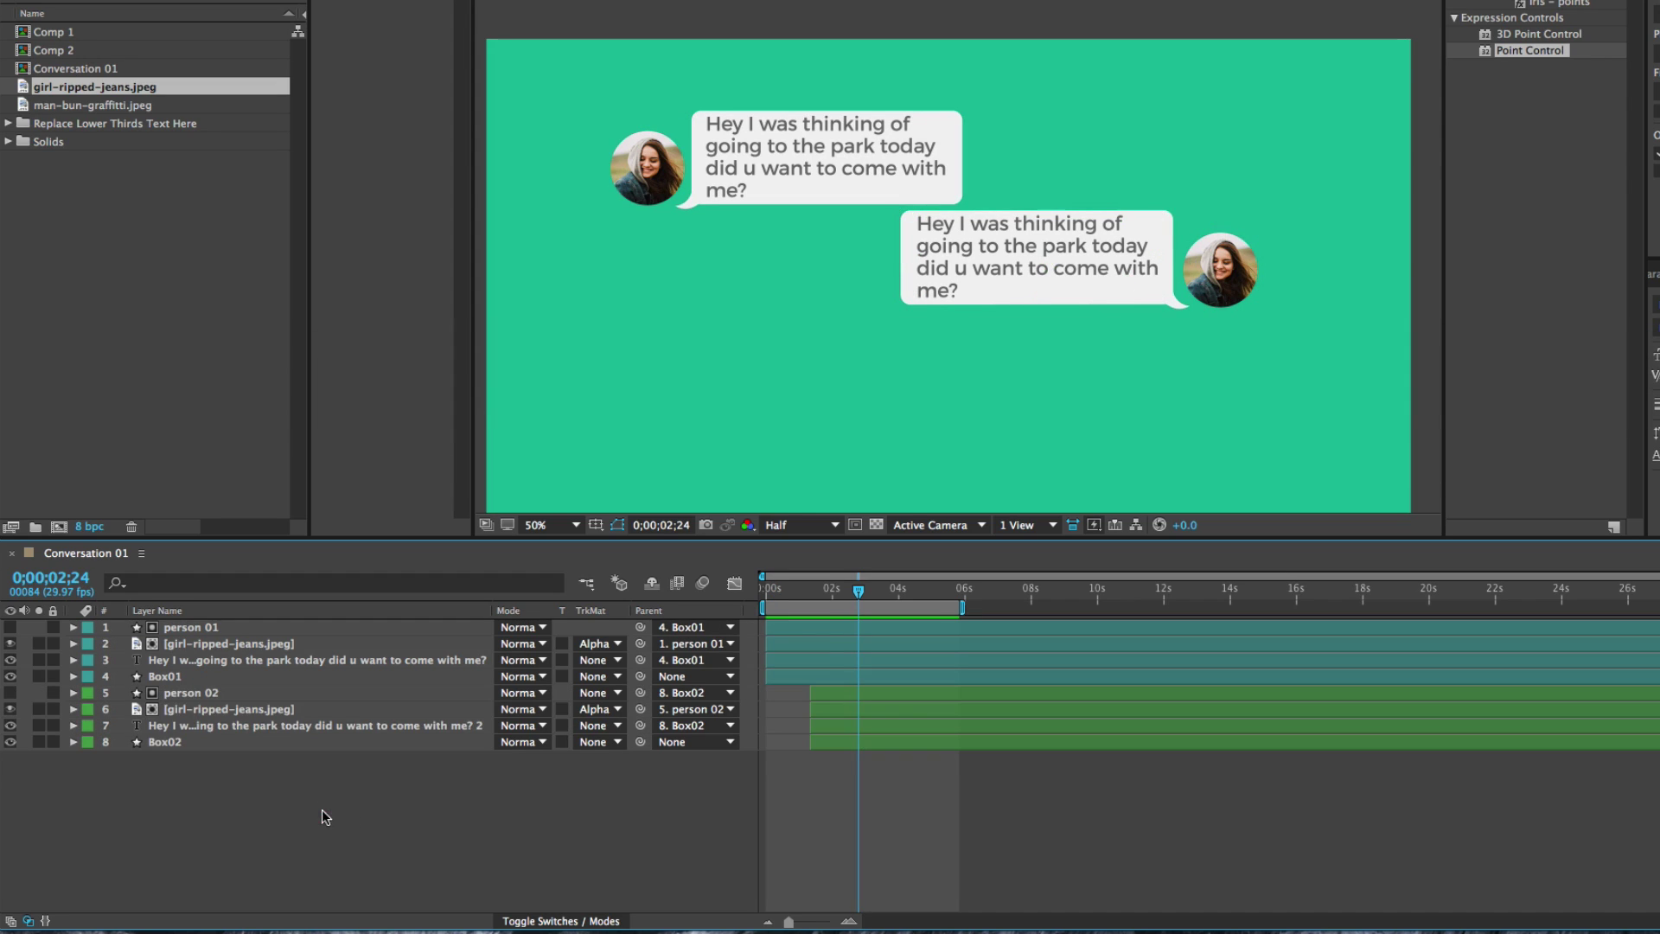
# Step: Replace the second message's picture with man-bun-graffitti.jpeg and reposition it so the man's face fits the circle
pyautogui.click(184, 716)
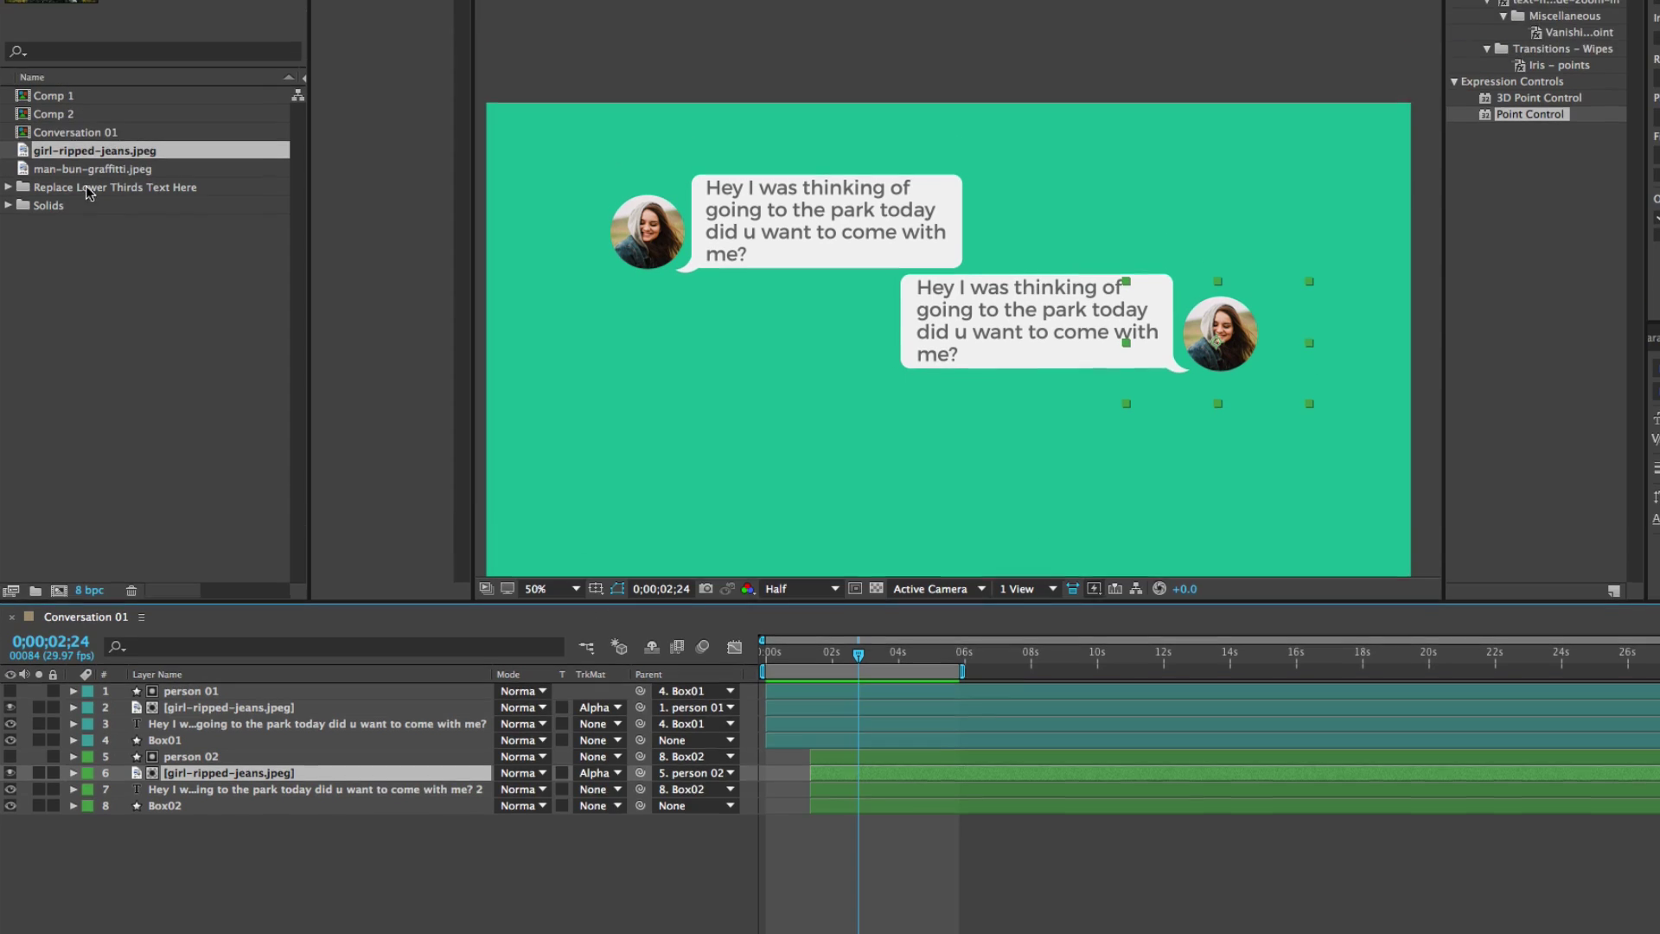
pyautogui.click(68, 106)
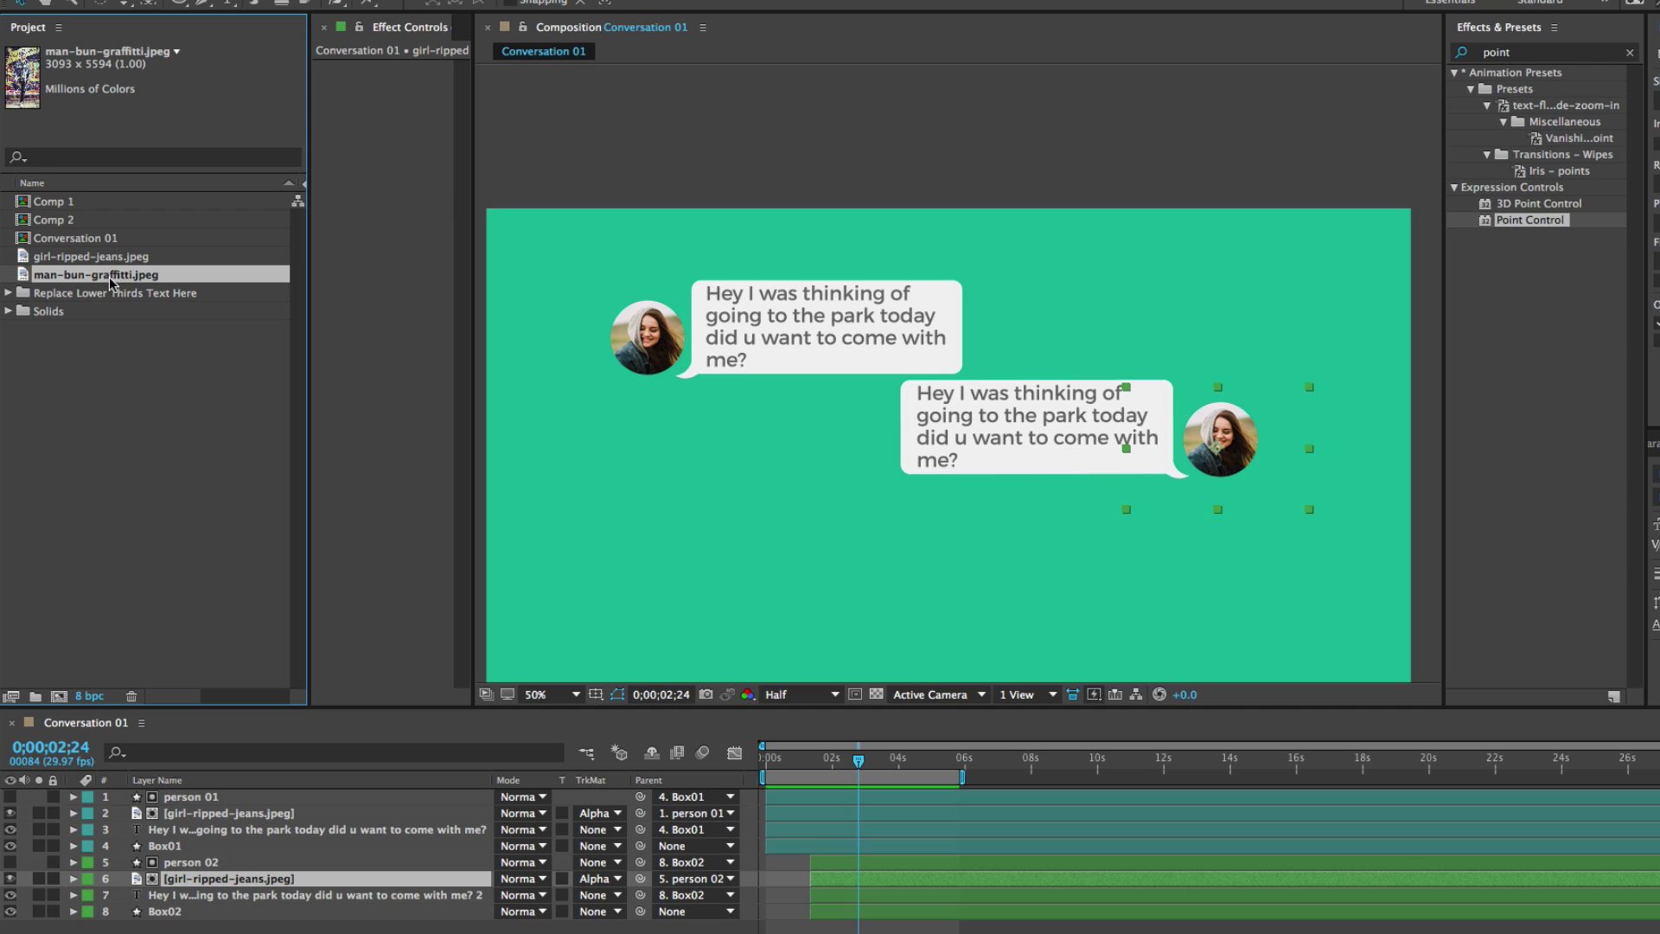
pyautogui.press('alt')
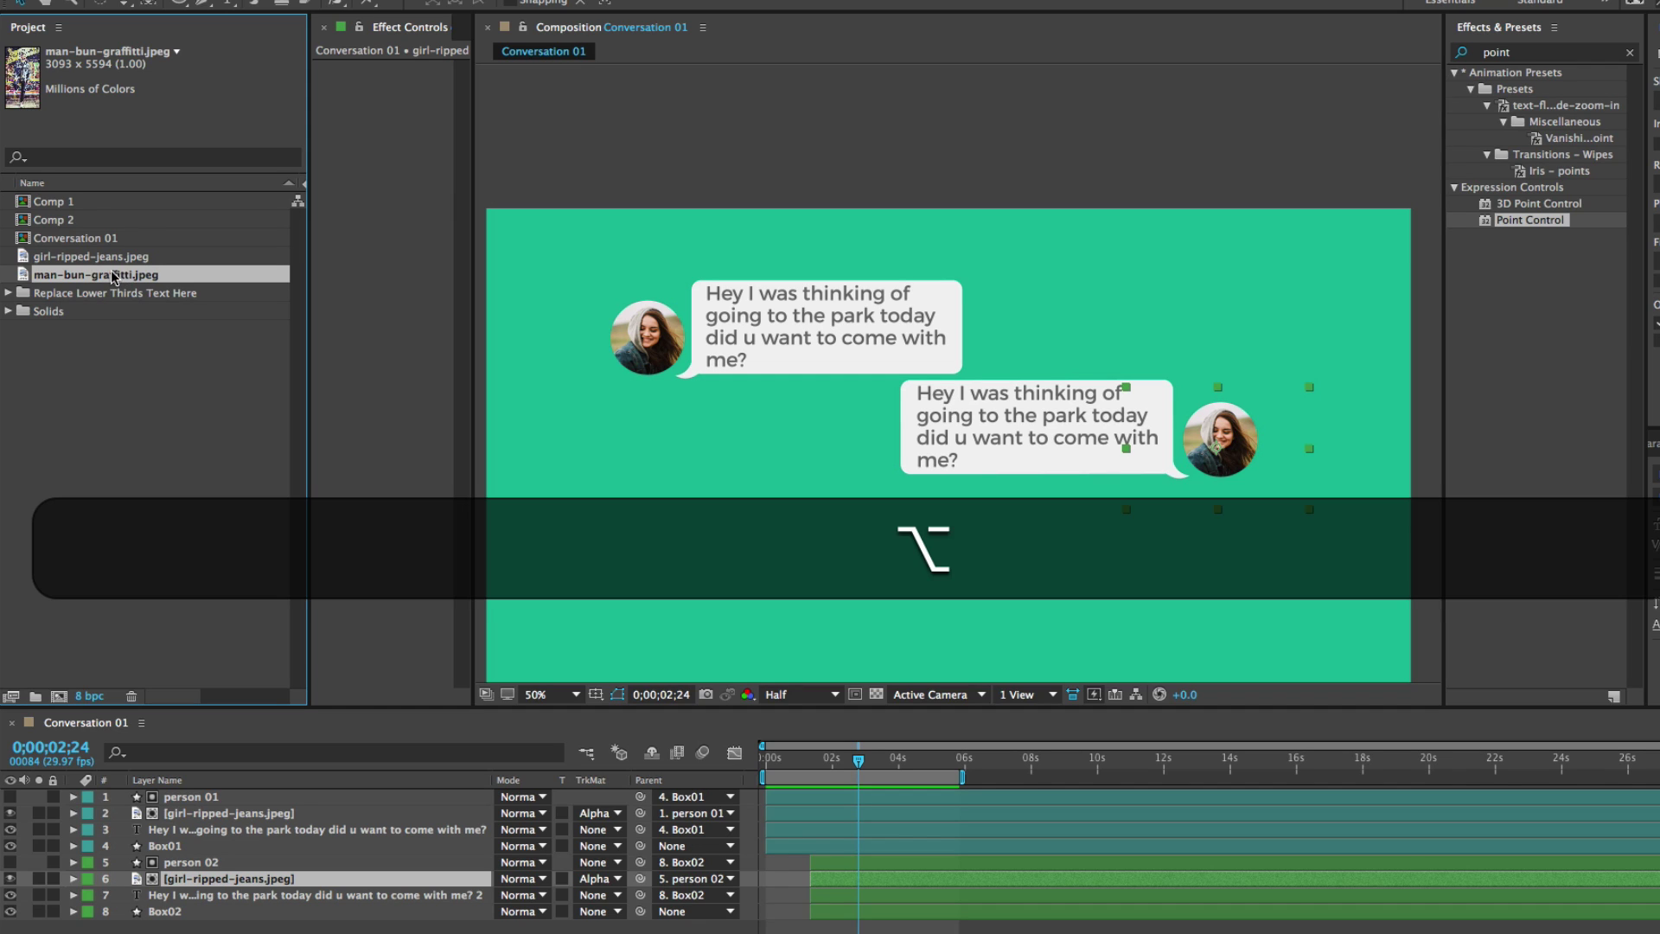
pyautogui.moveTo(111, 277); pyautogui.dragTo(254, 880)
pyautogui.moveTo(254, 880); pyautogui.dragTo(255, 880)
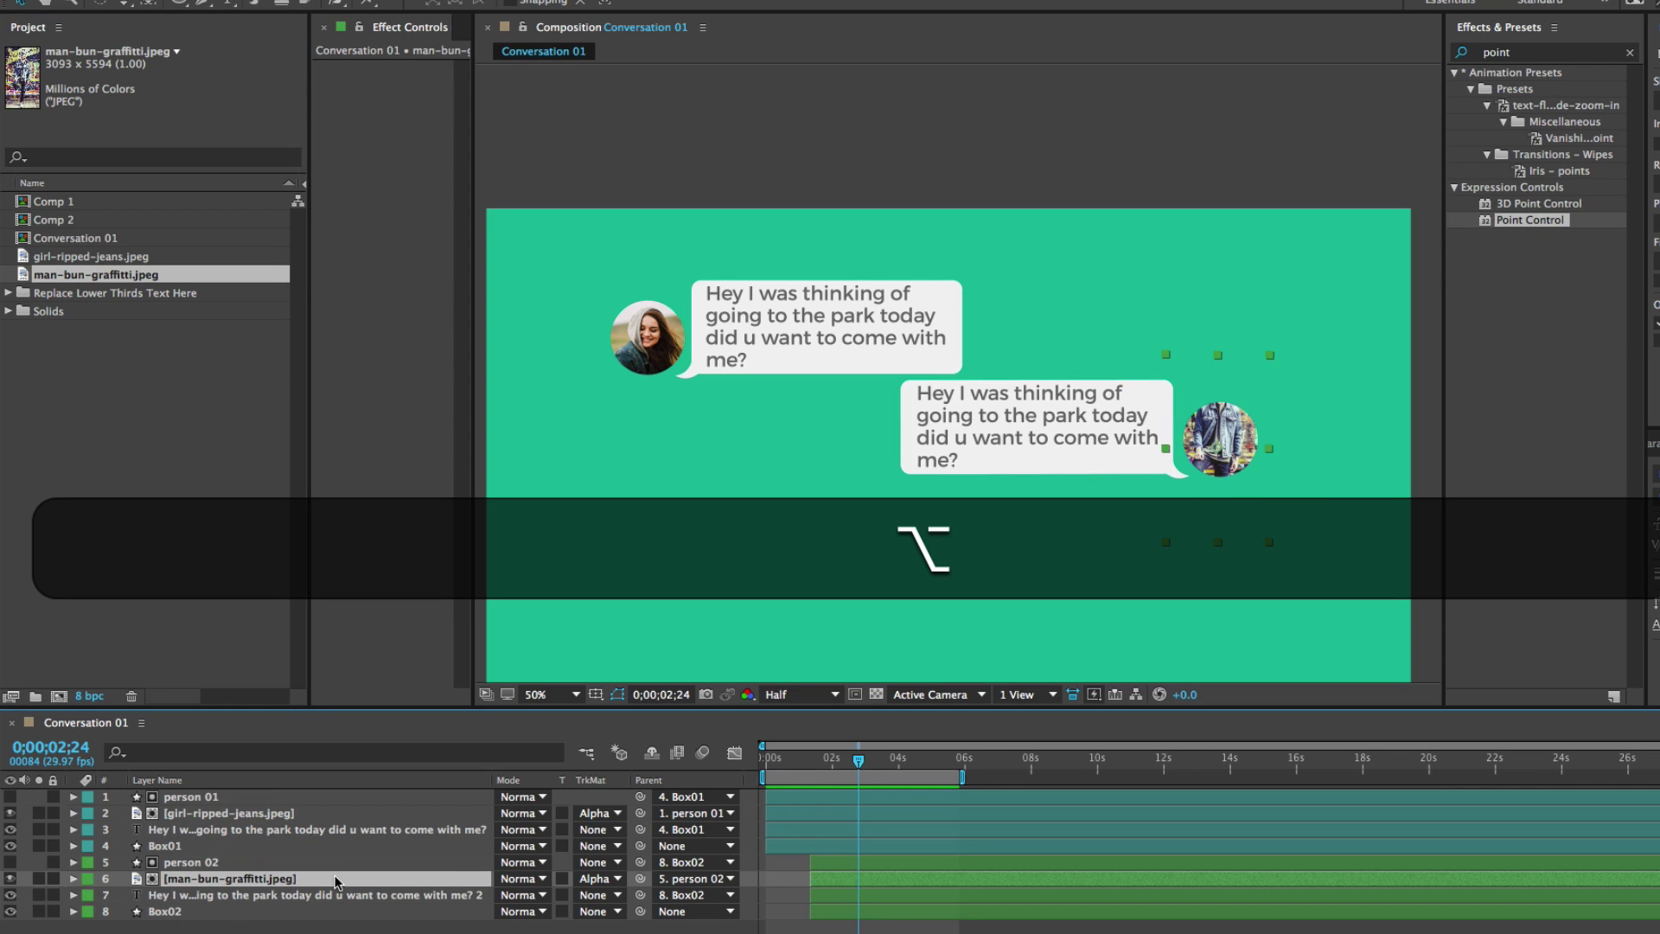
pyautogui.press('v')
pyautogui.moveTo(1225, 379); pyautogui.dragTo(1229, 446)
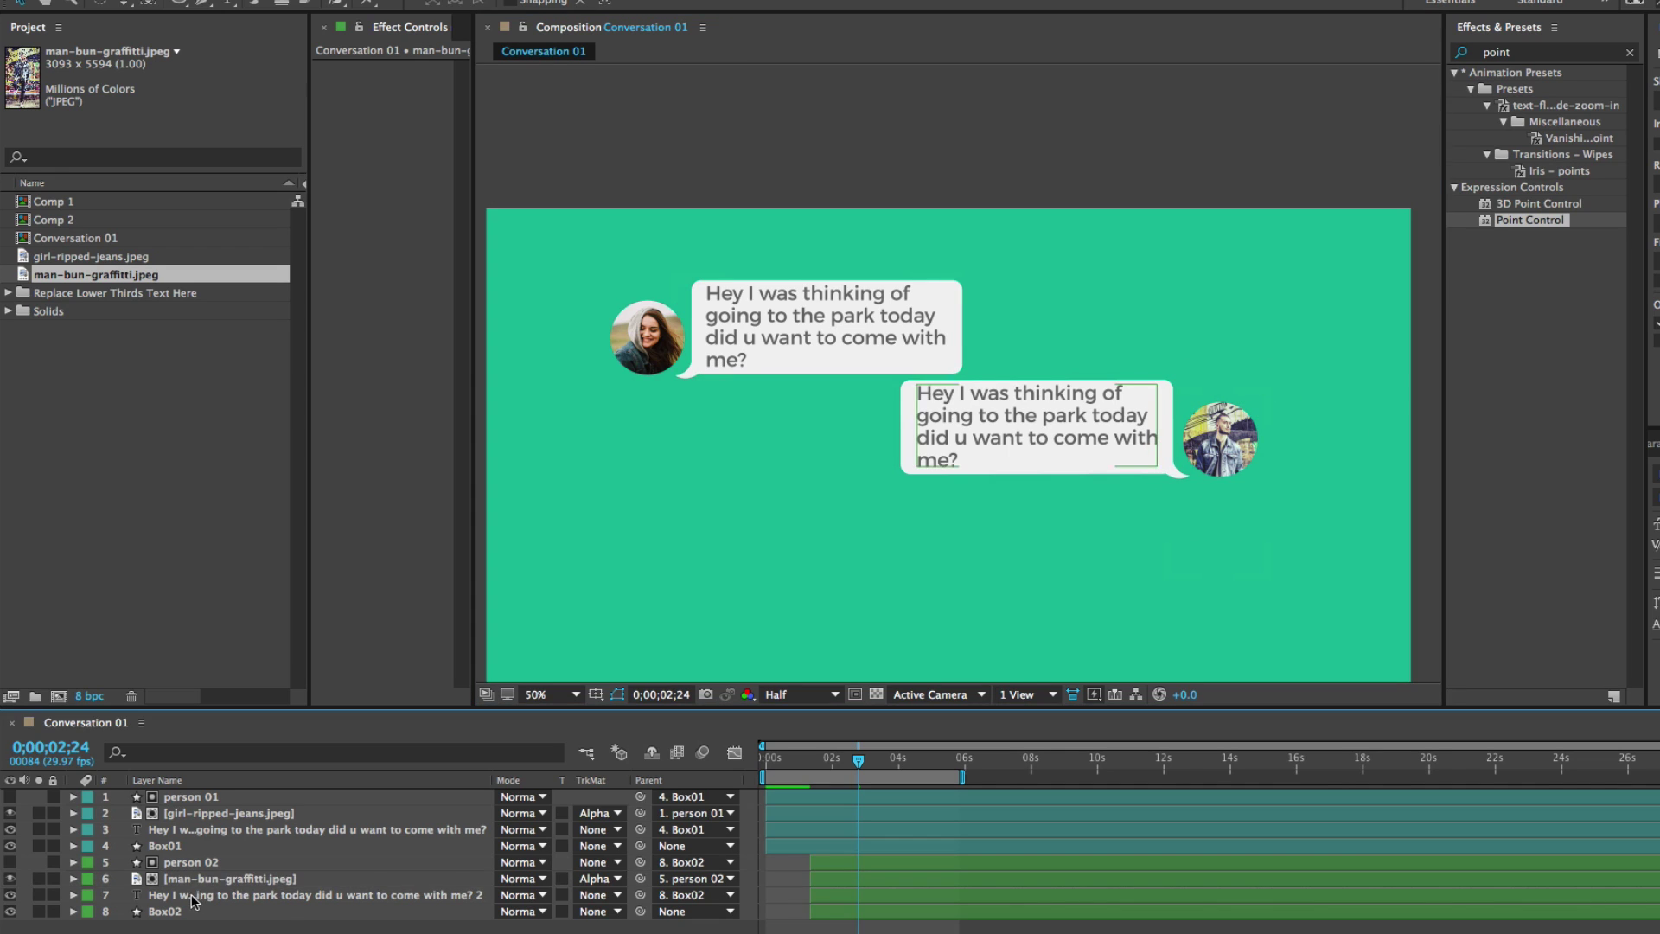
# Step: Change the second message's text to "I don't know..."
pyautogui.doubleClick(198, 896)
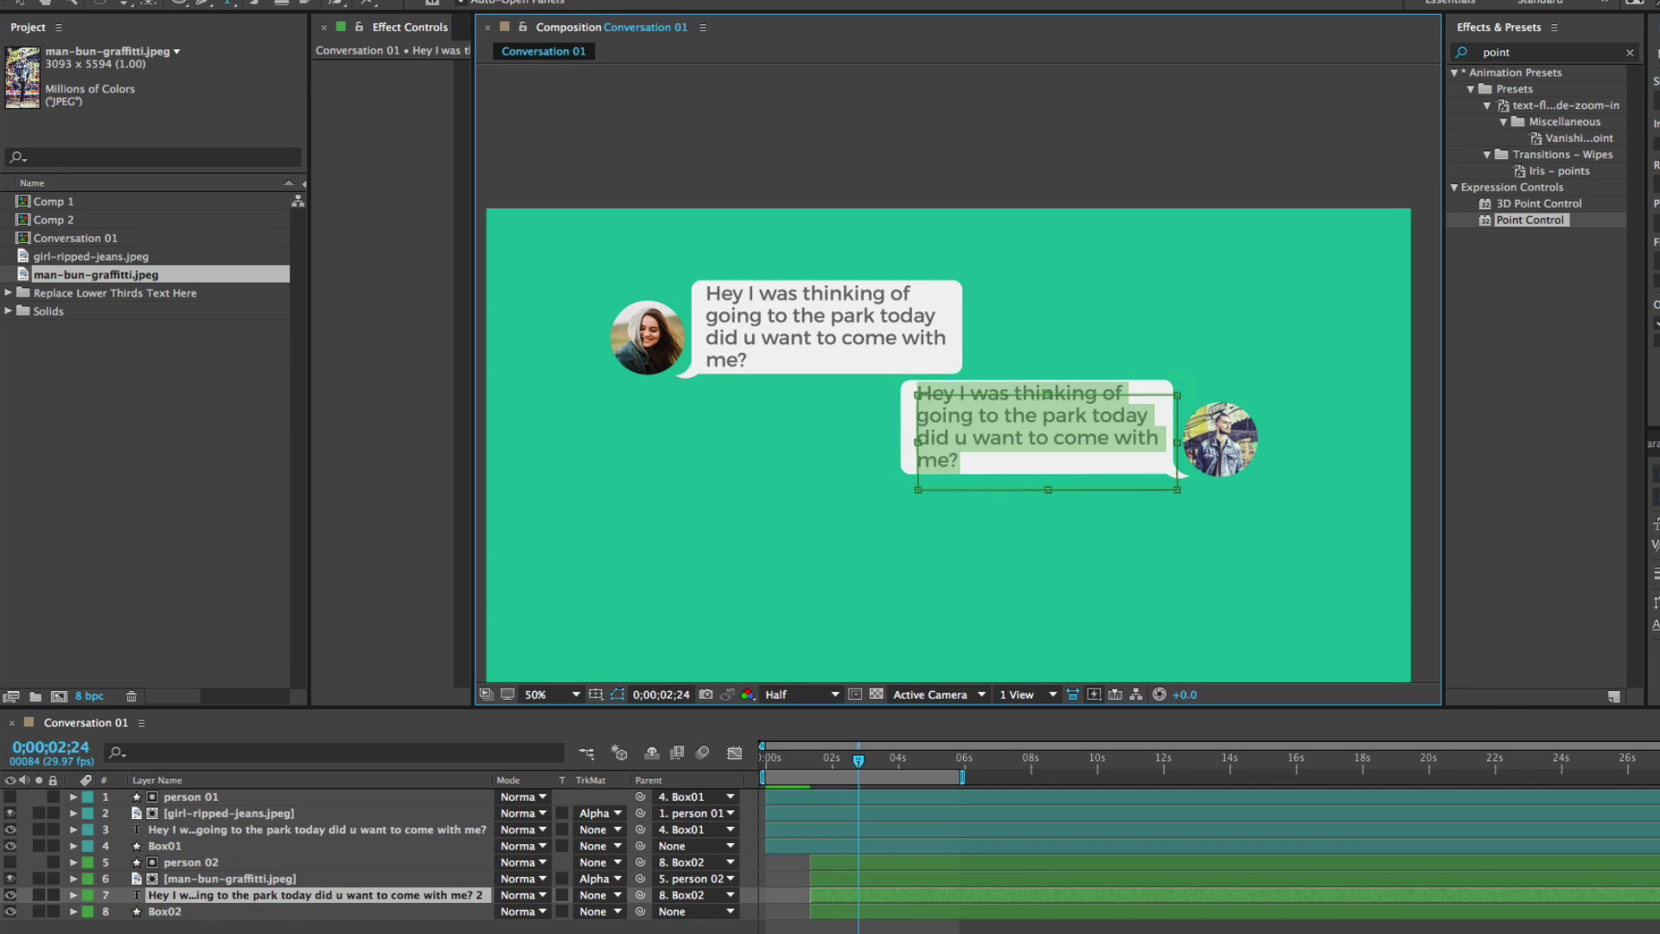
pyautogui.write('I don')
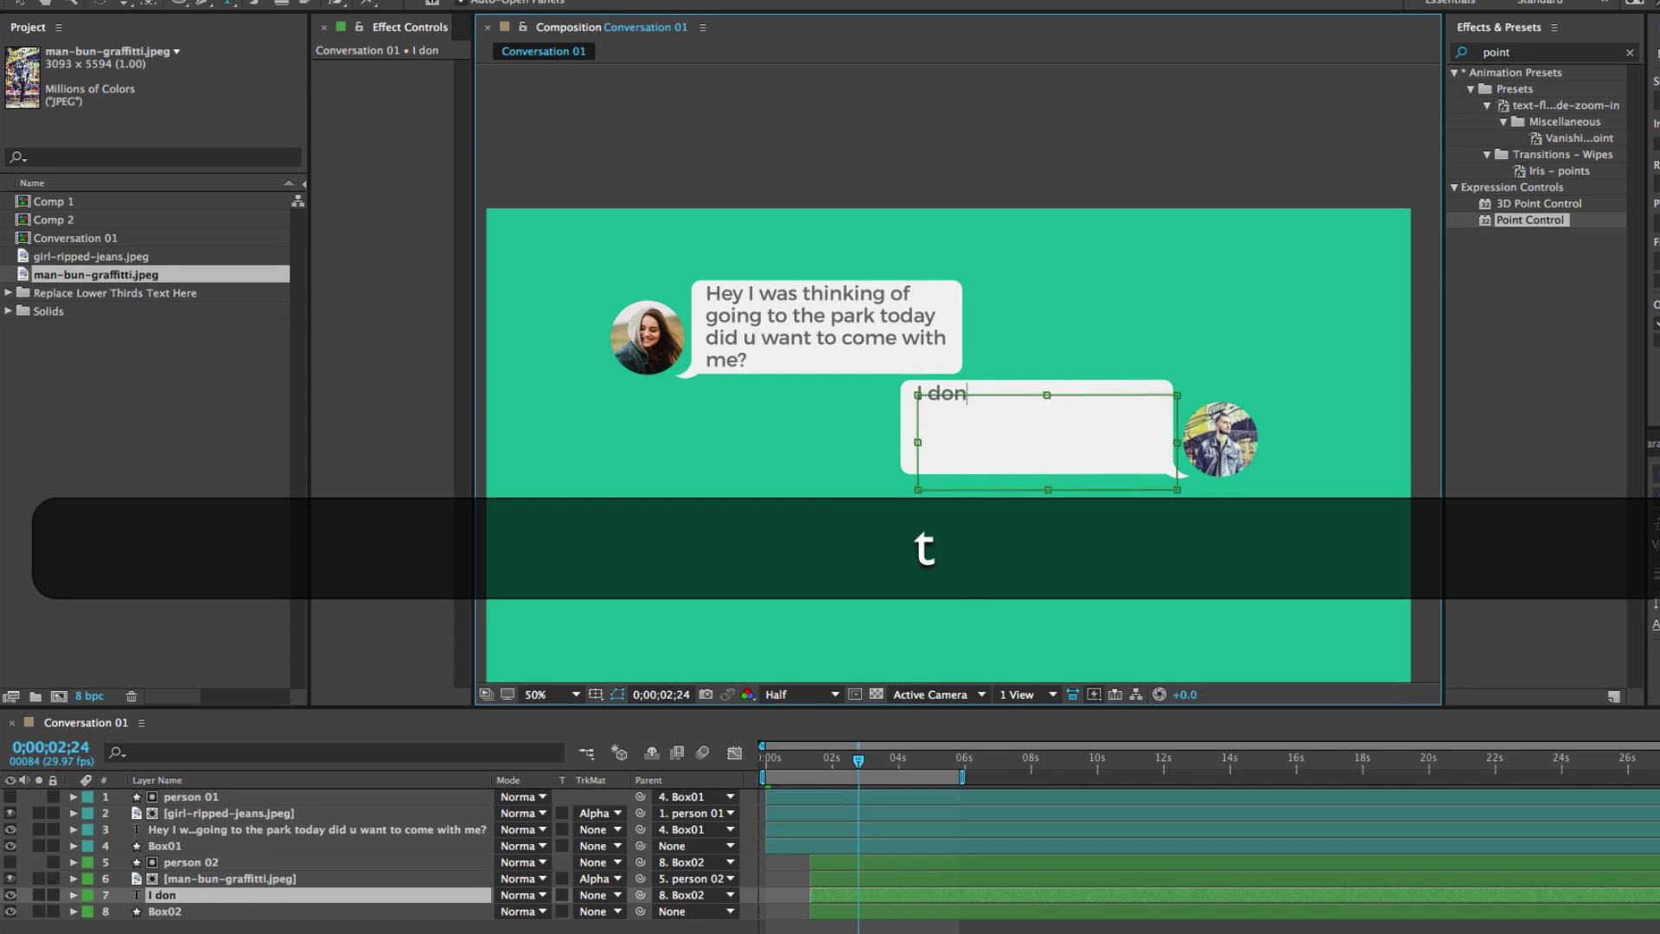
pyautogui.write("t'")
pyautogui.press('BackSpace')
pyautogui.press('BackSpace')
pyautogui.write("'t know..")
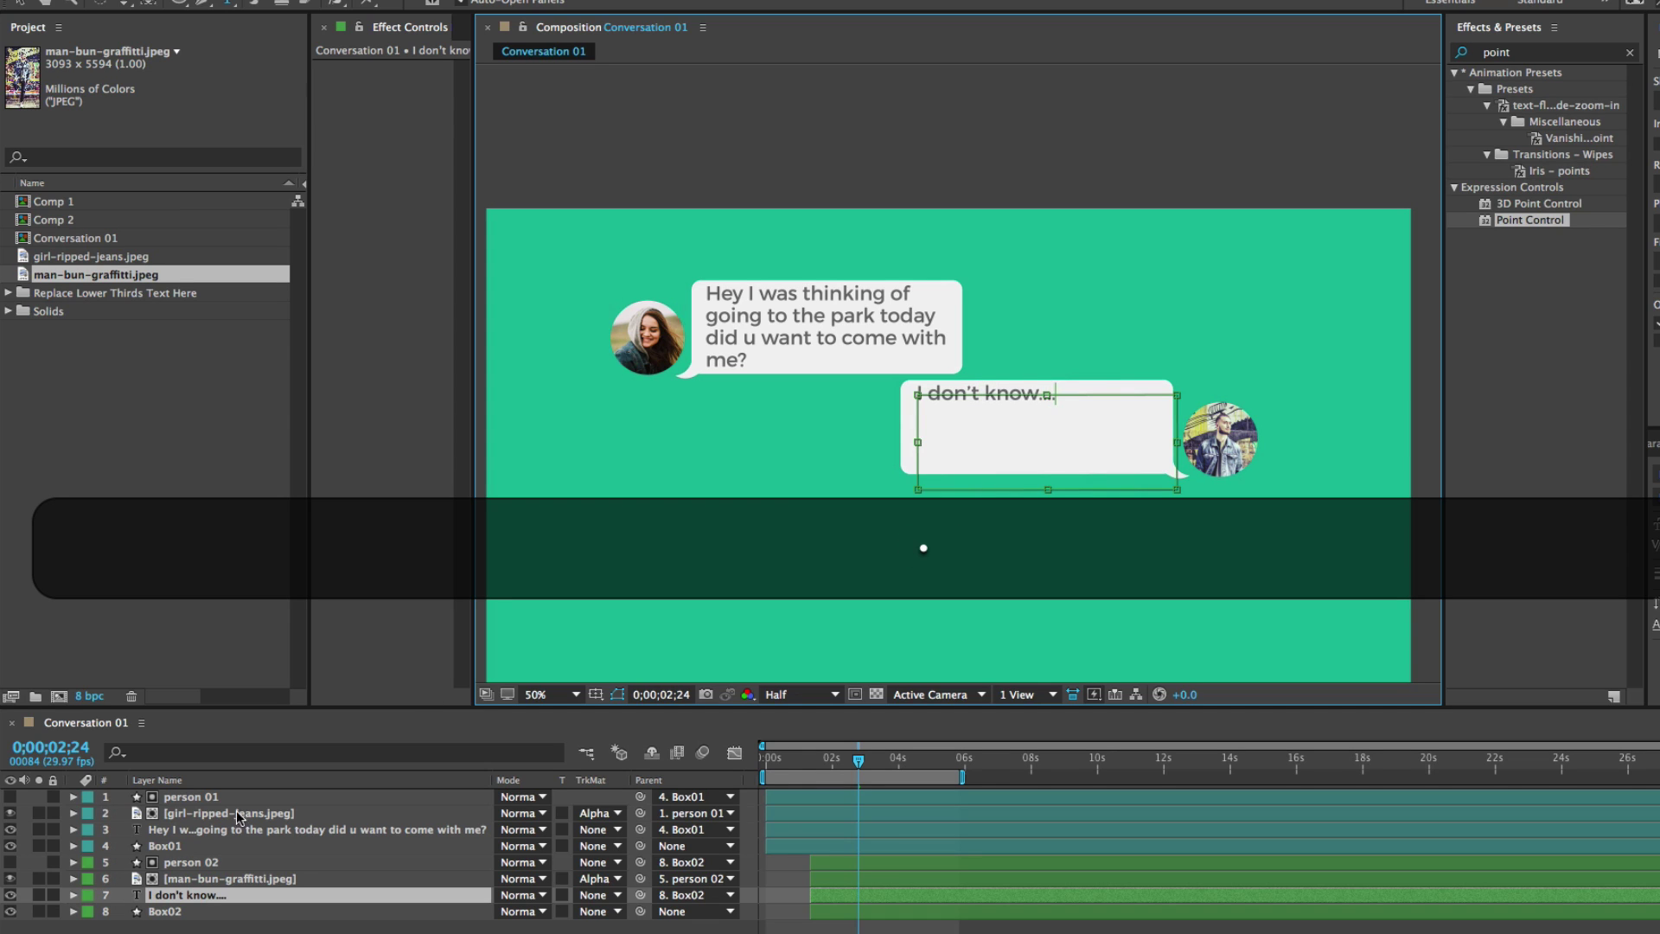
pyautogui.click(178, 930)
# Step: Move the "I don't know..." text down to the bubble's lower corner beside the tail
pyautogui.click(186, 895)
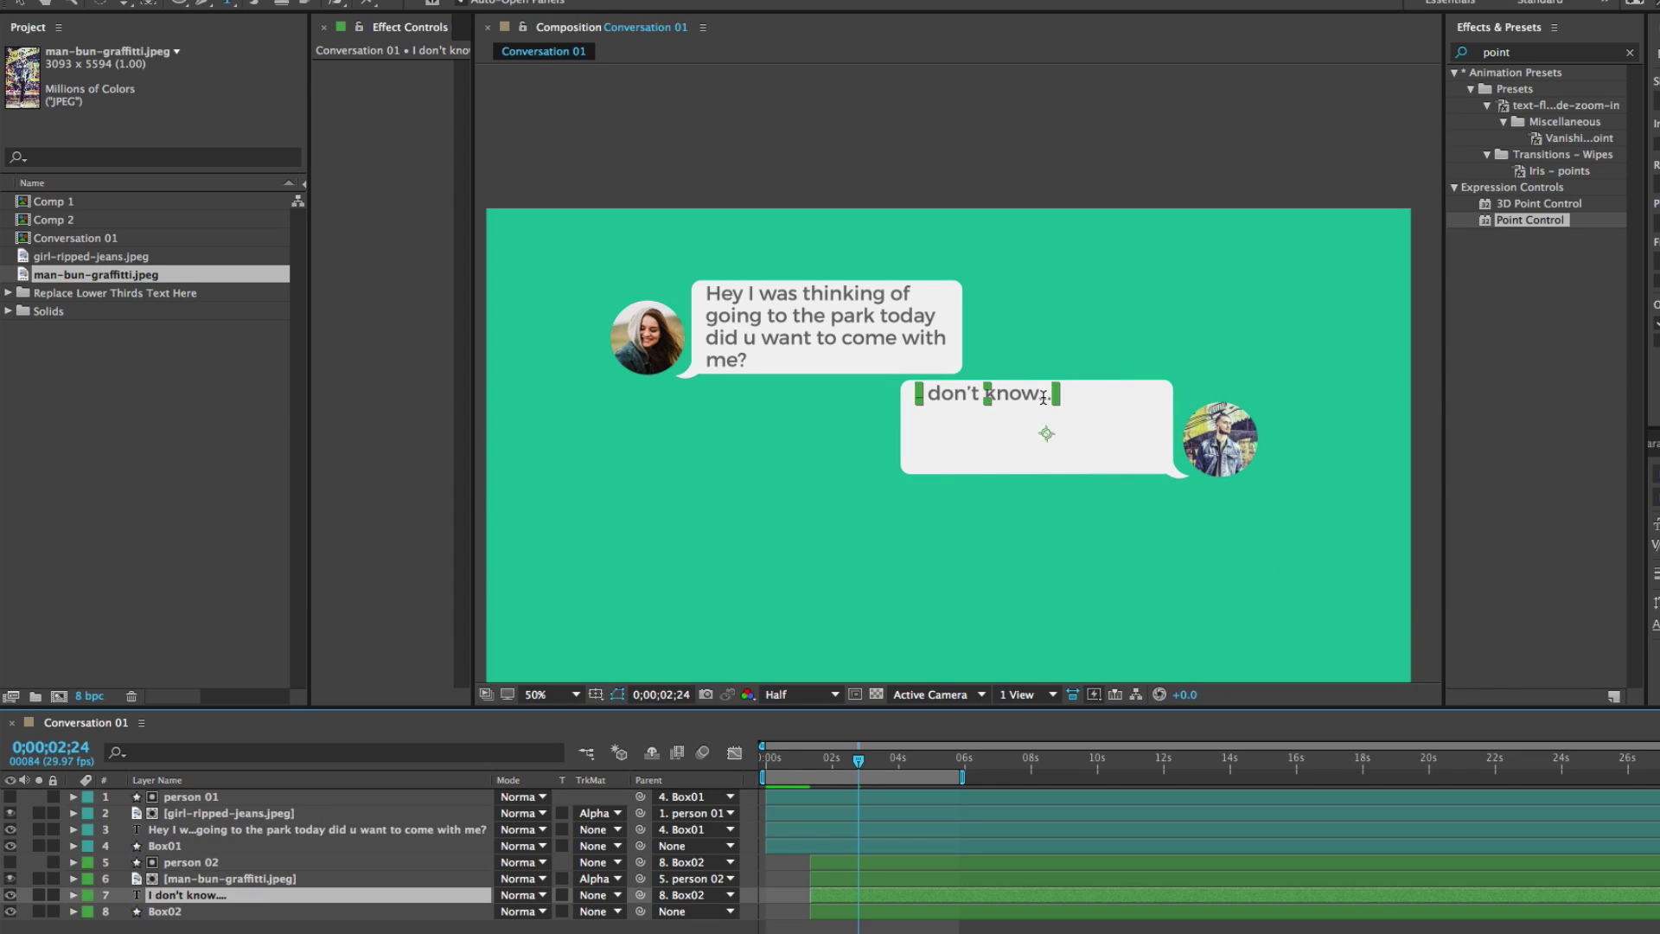
pyautogui.press('v')
pyautogui.moveTo(1025, 398); pyautogui.dragTo(1132, 458)
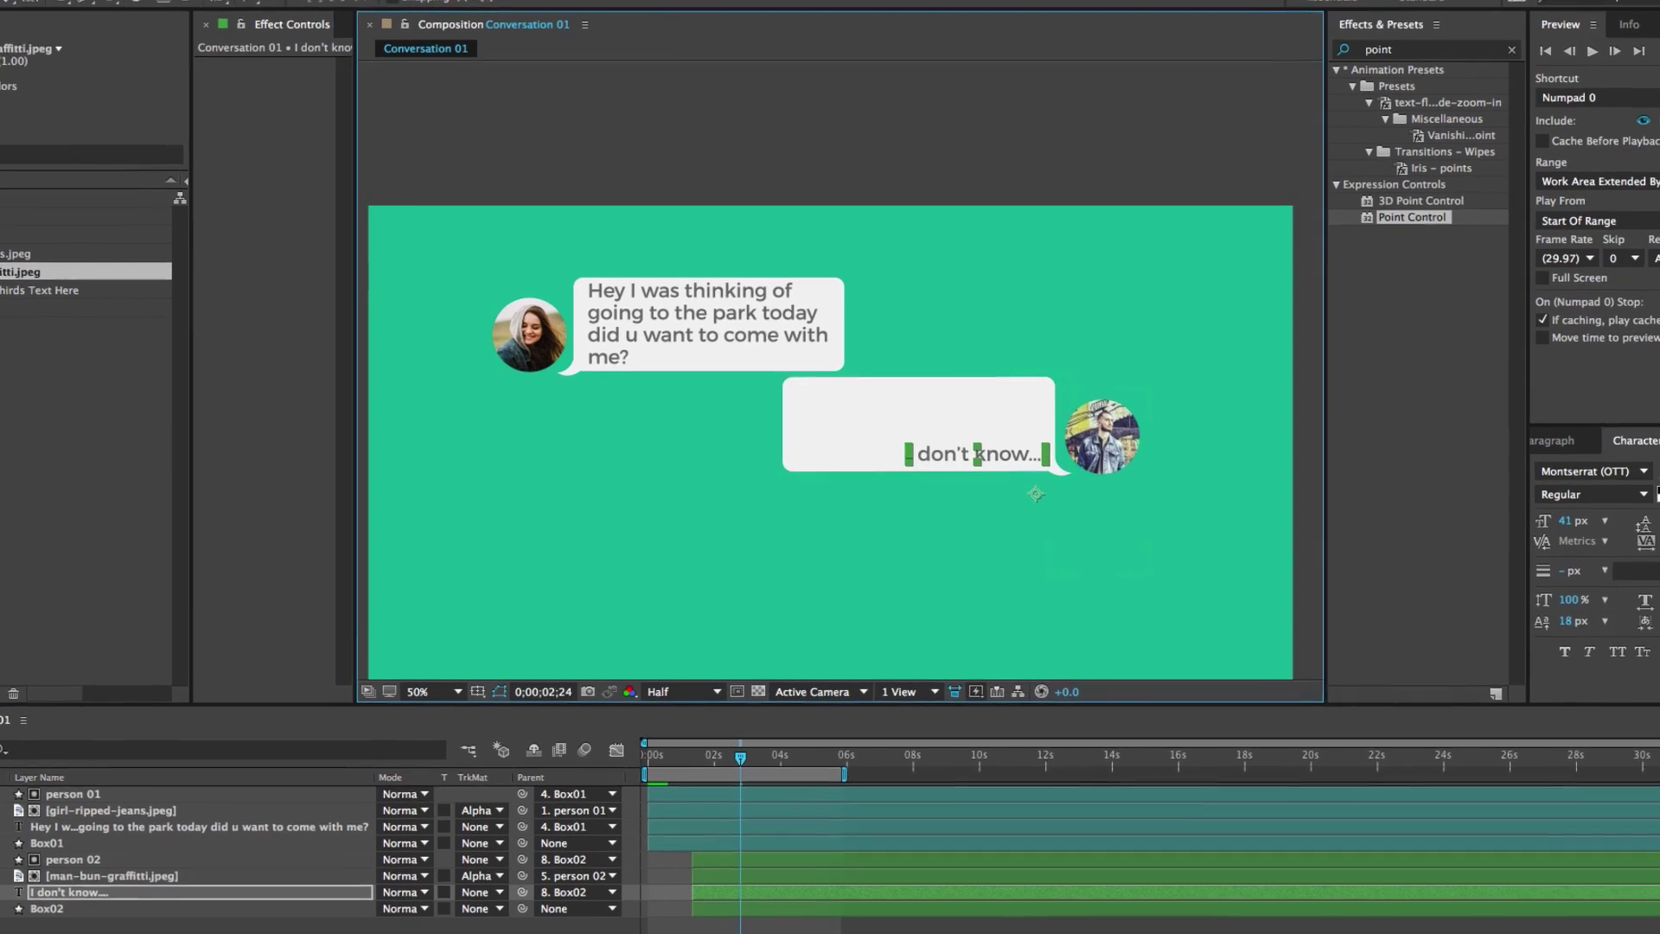
# Step: Right-align the "I don't know..." text and move it back inside the bubble next to the tail
pyautogui.moveTo(1455, 421); pyautogui.dragTo(1330, 420)
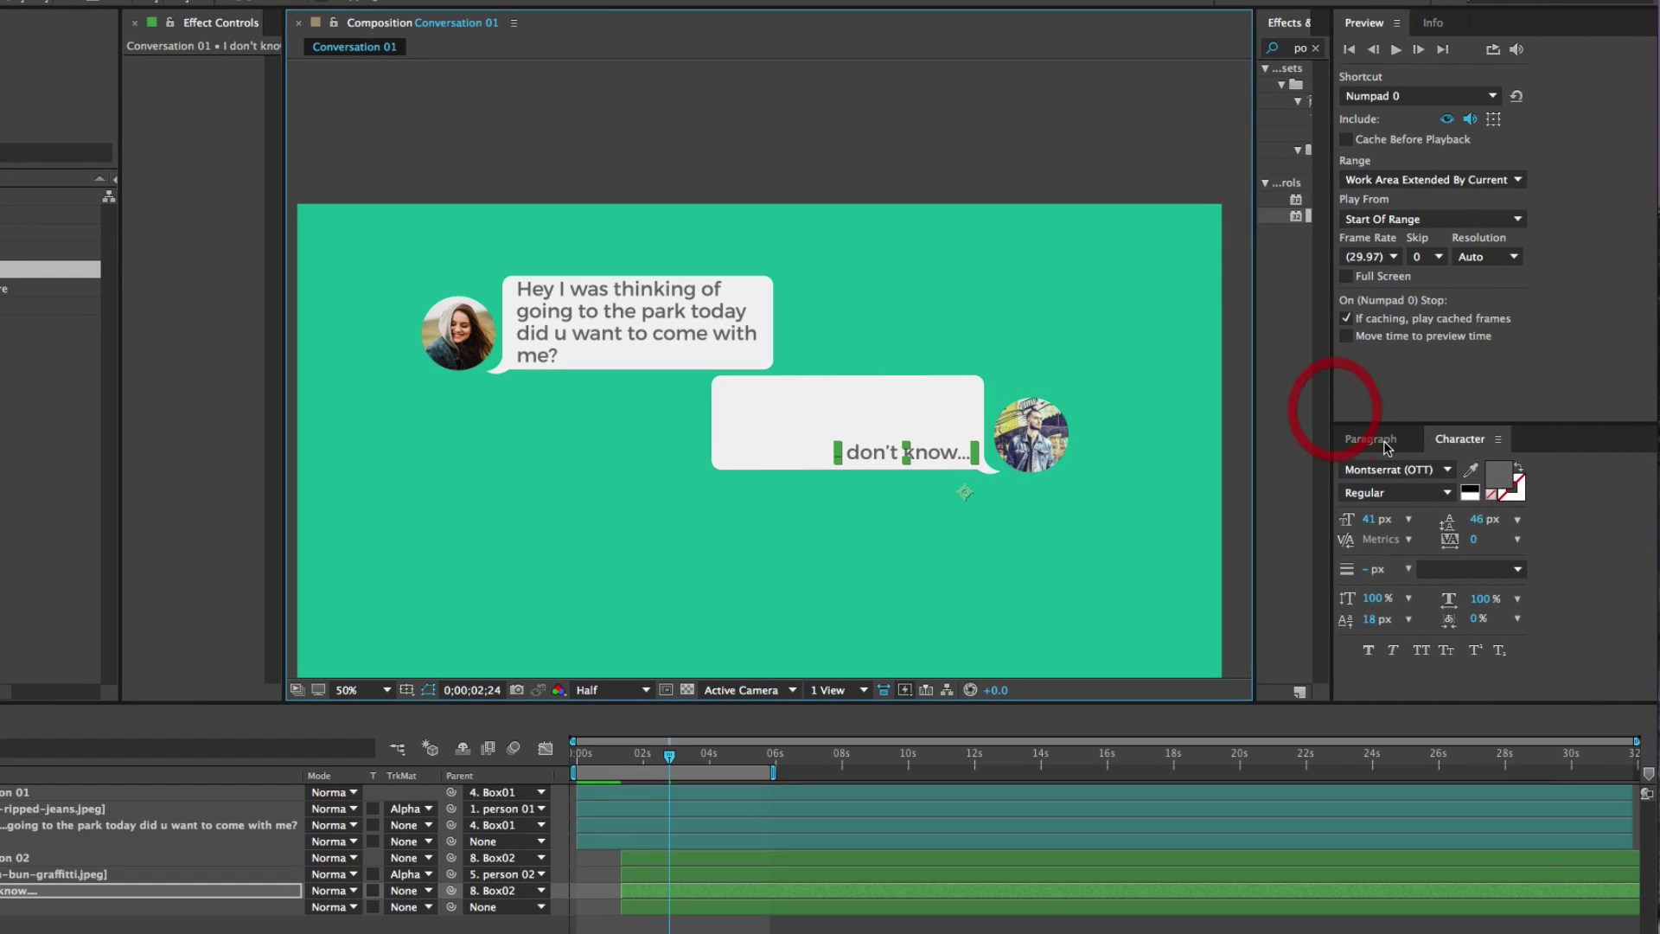
pyautogui.click(1371, 438)
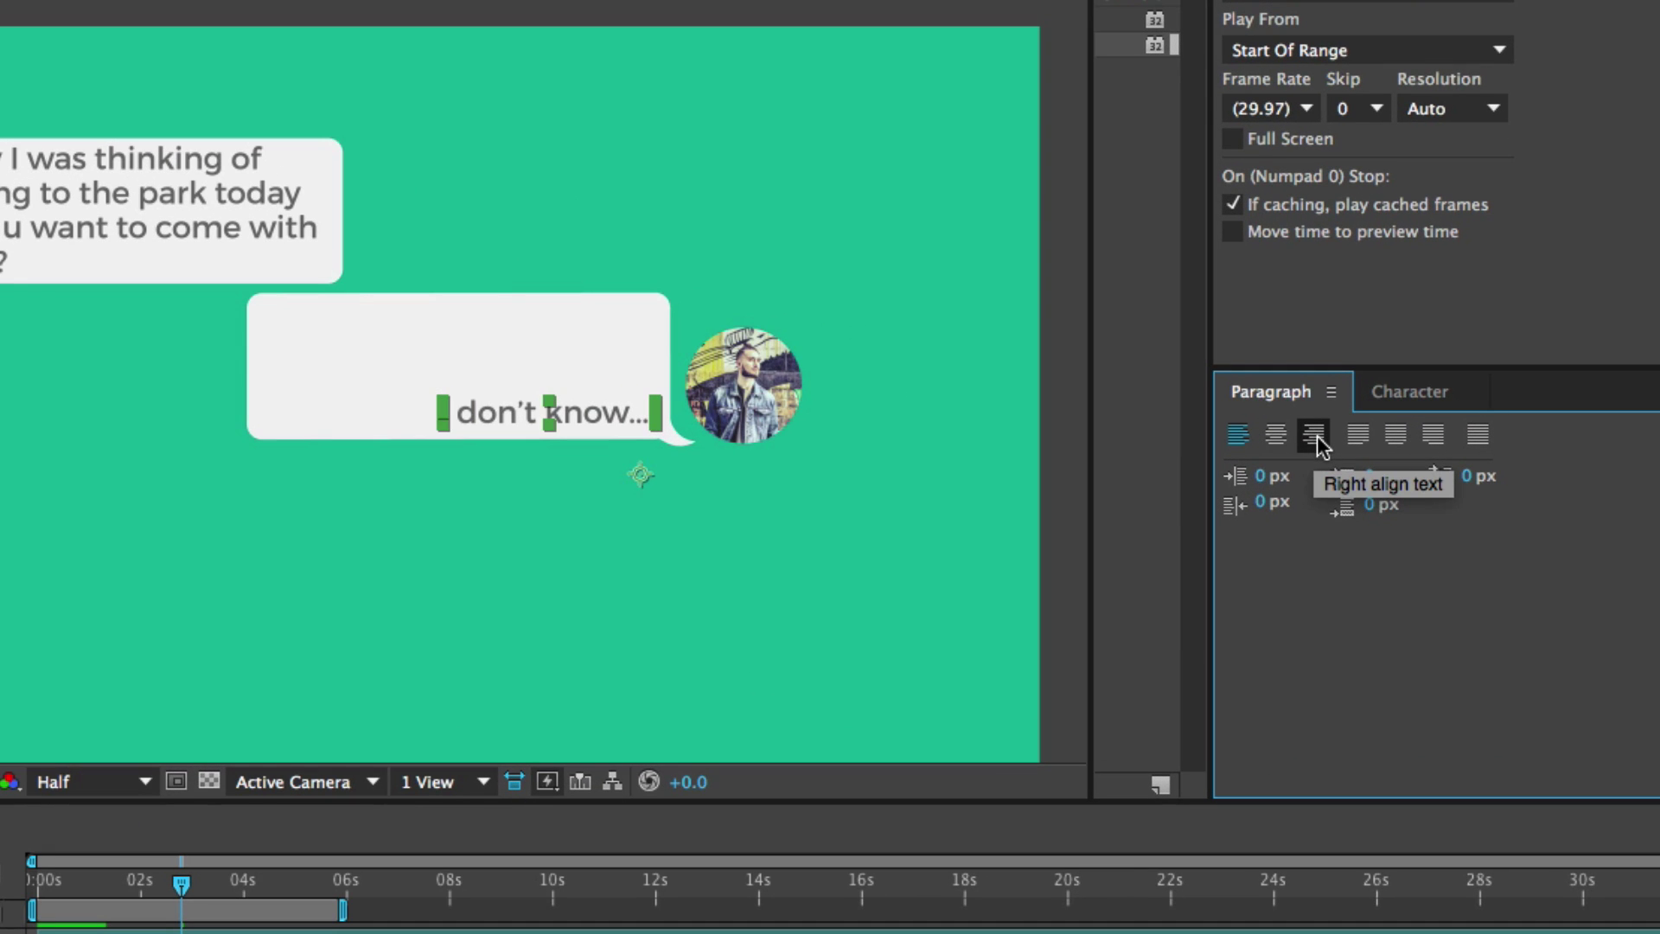
pyautogui.click(1314, 440)
pyautogui.press('v')
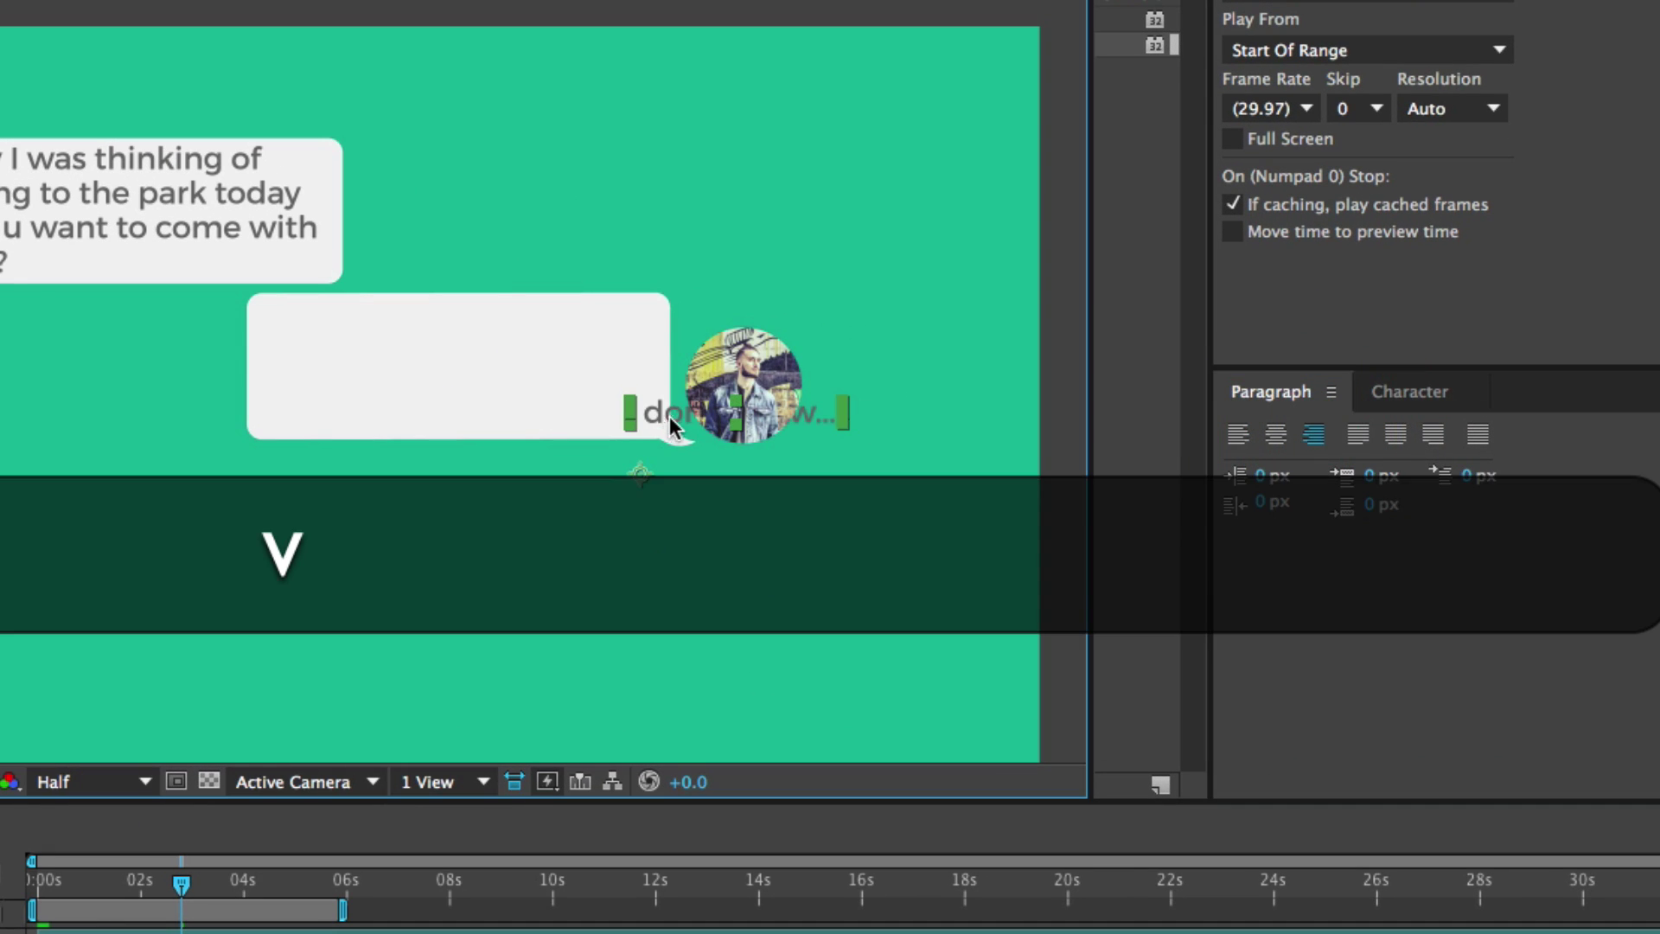
pyautogui.moveTo(669, 417); pyautogui.dragTo(551, 411)
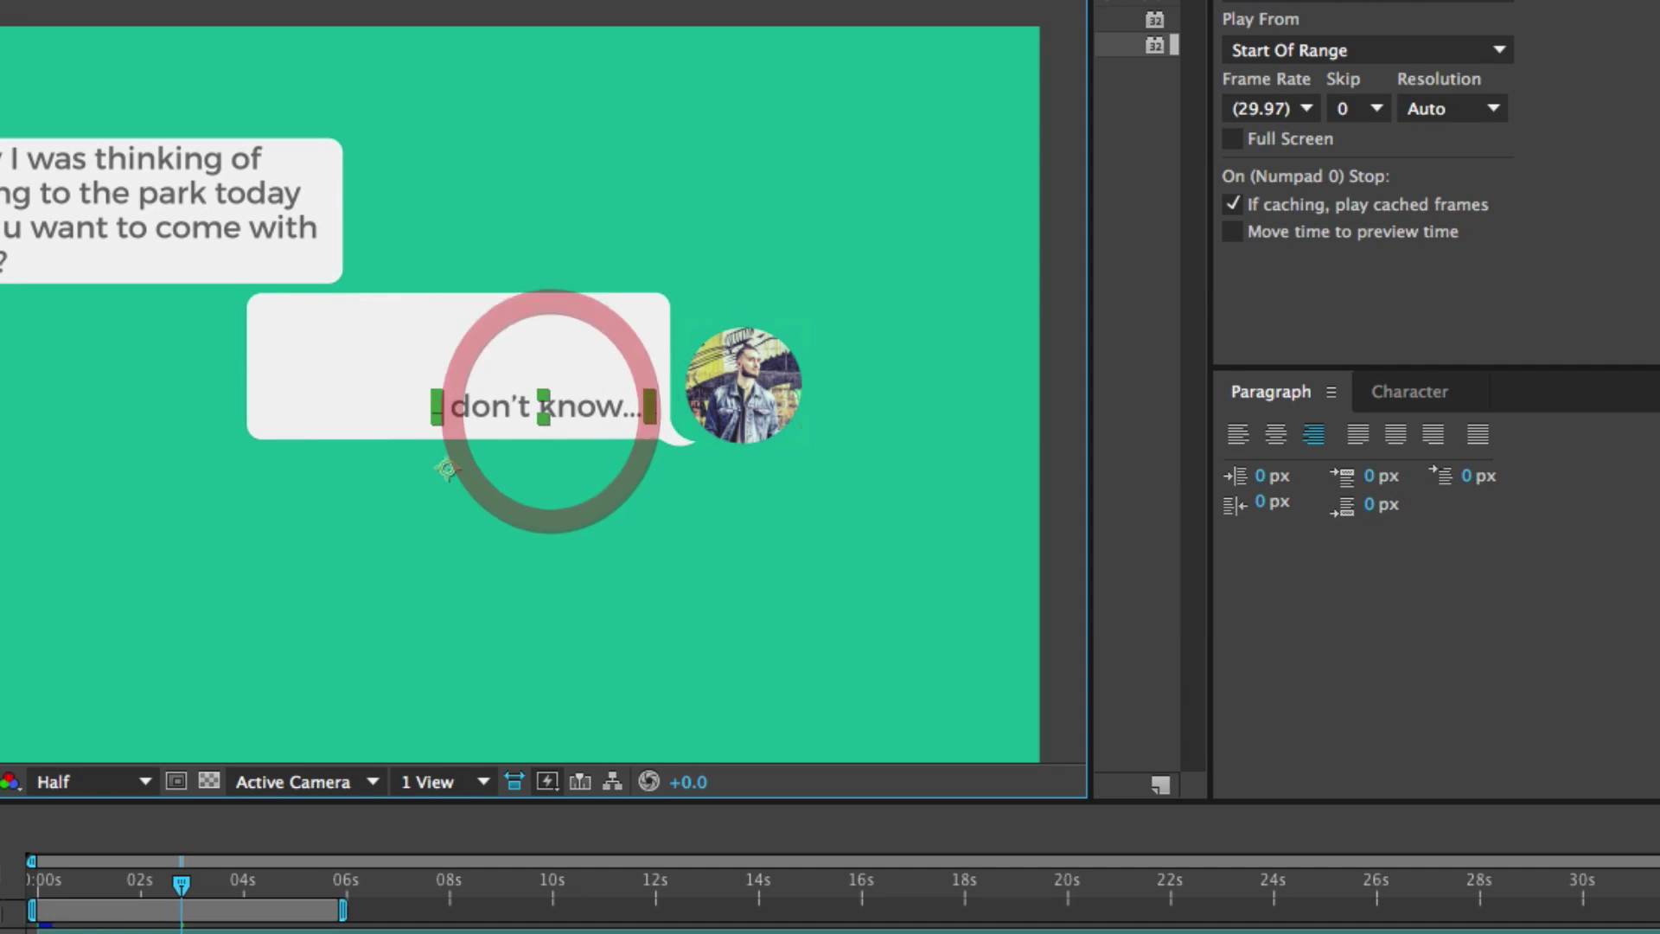
# Step: Shrink the Box02 bubble around "I don't know...." by setting its width to 369.65, height to 66.52 and position to -97.0, 5.0
pyautogui.click(458, 366)
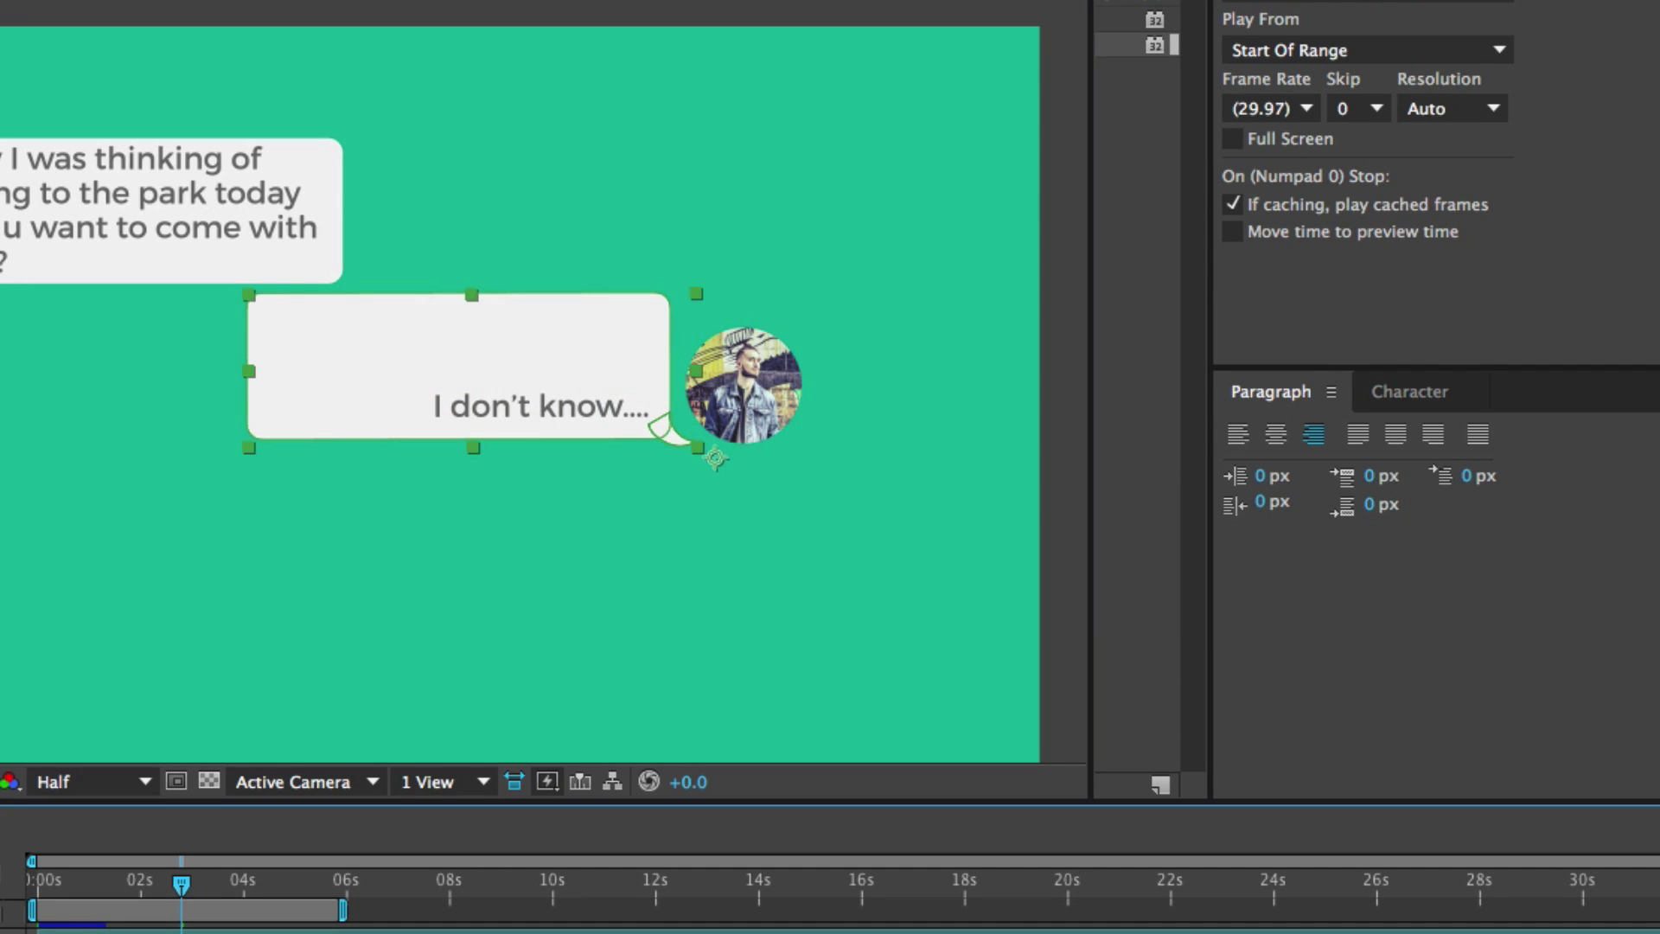
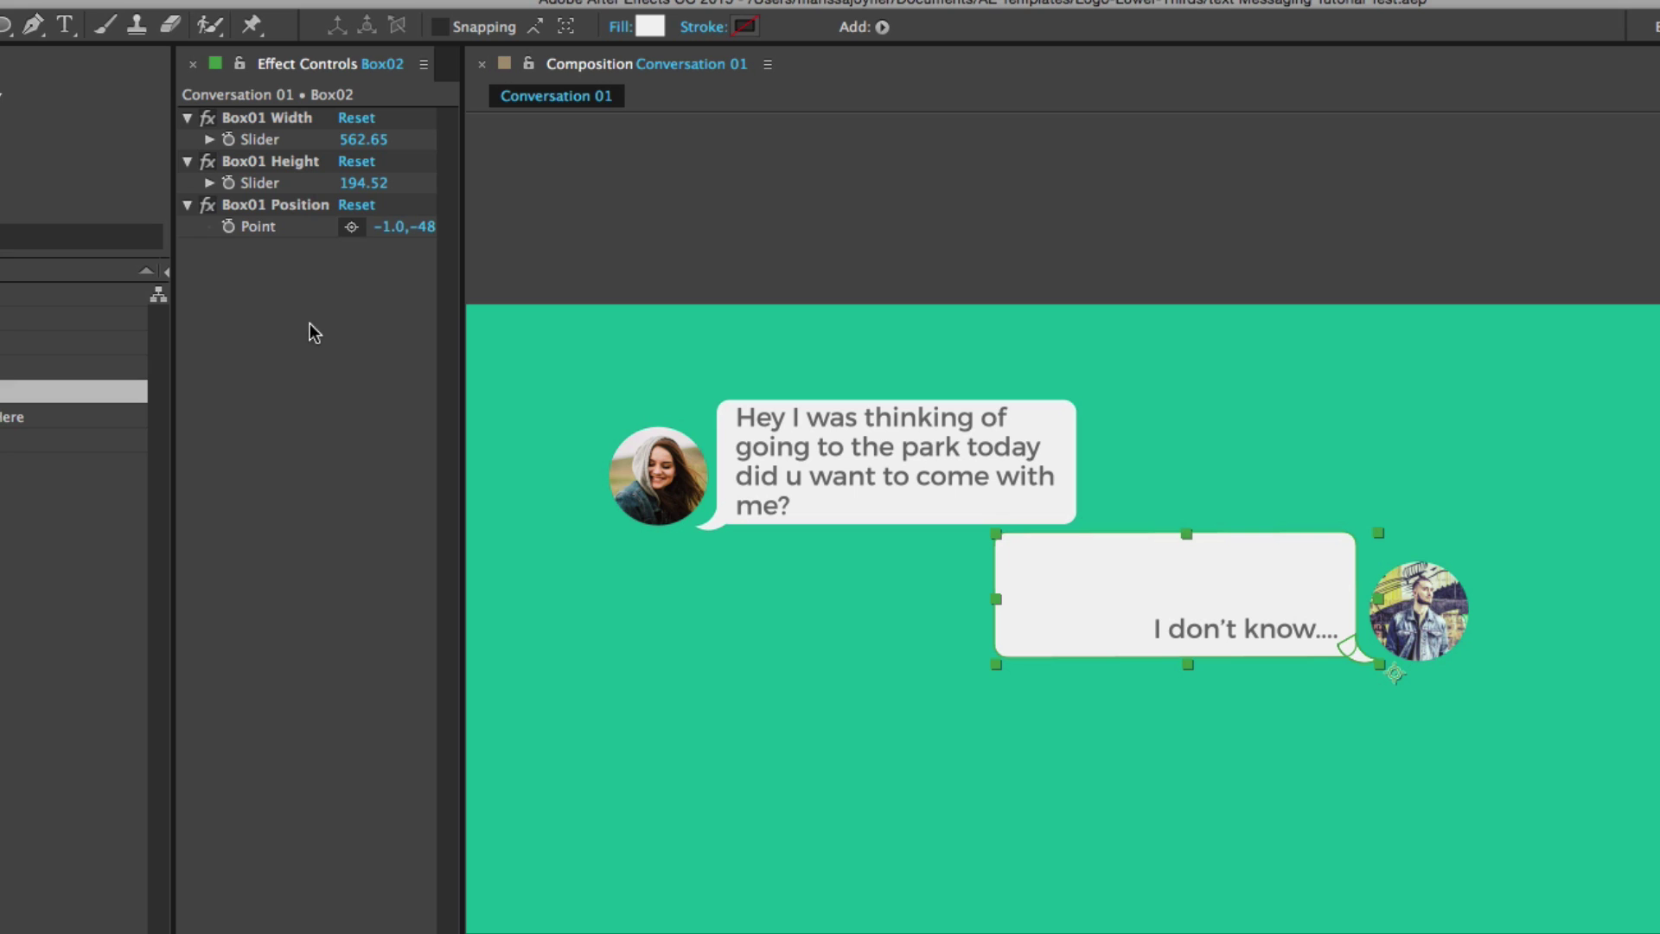
pyautogui.moveTo(381, 147); pyautogui.dragTo(281, 231)
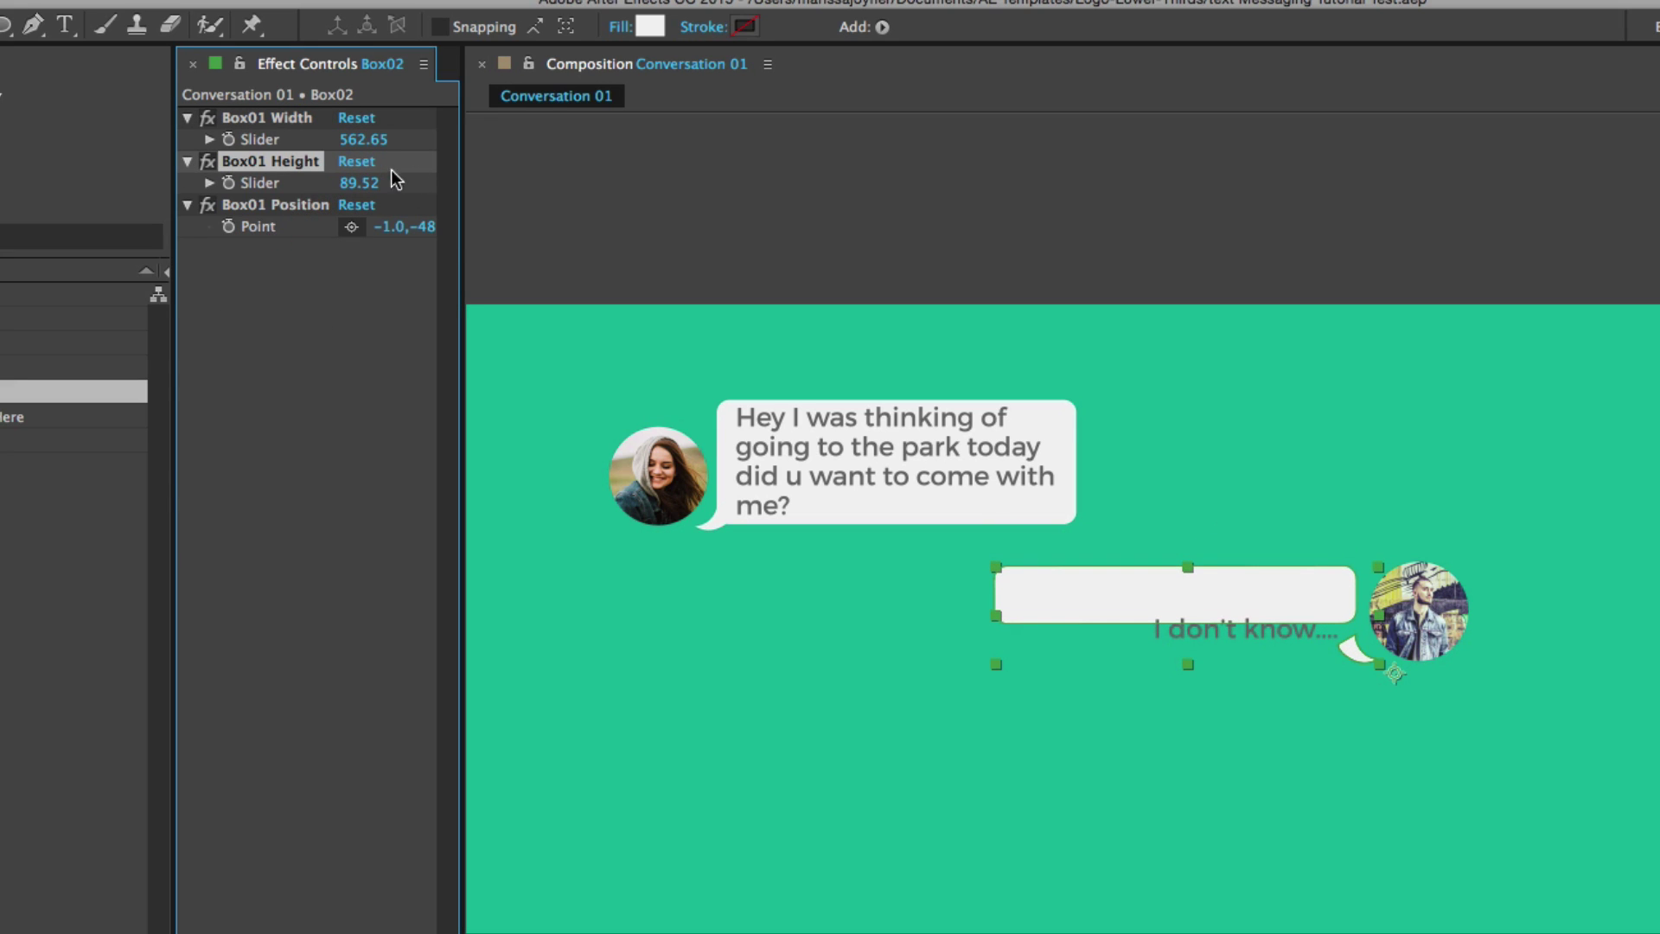
pyautogui.moveTo(462, 233); pyautogui.dragTo(527, 253)
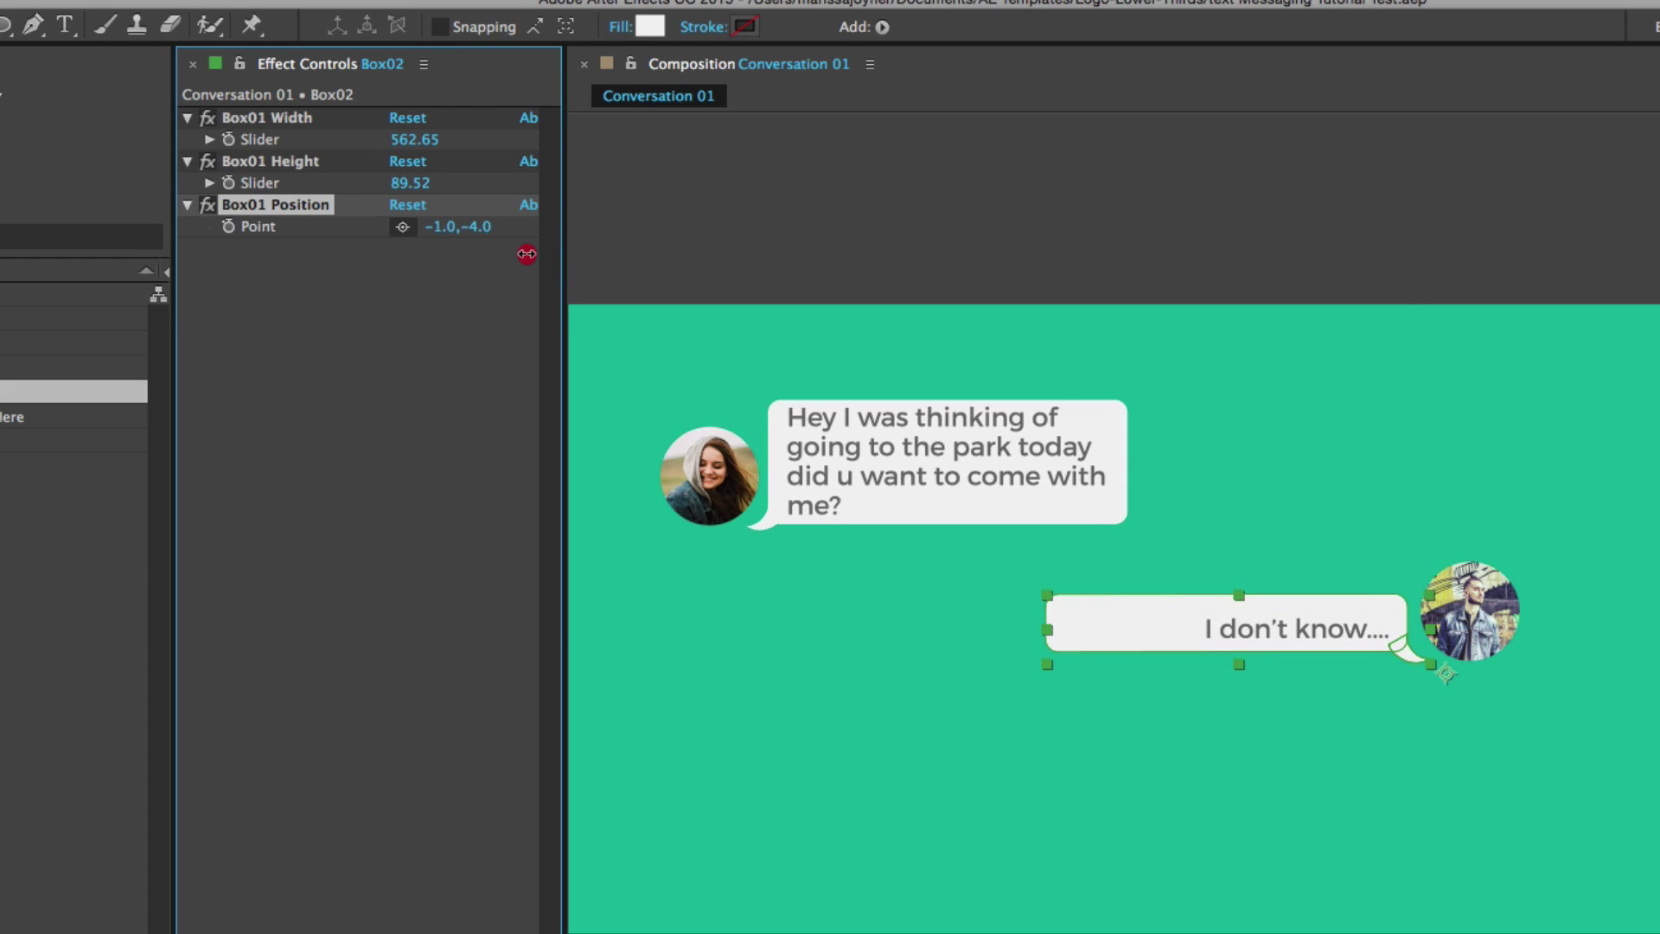
pyautogui.moveTo(424, 149); pyautogui.dragTo(181, 170)
pyautogui.moveTo(418, 186); pyautogui.dragTo(379, 188)
pyautogui.moveTo(451, 231); pyautogui.dragTo(324, 234)
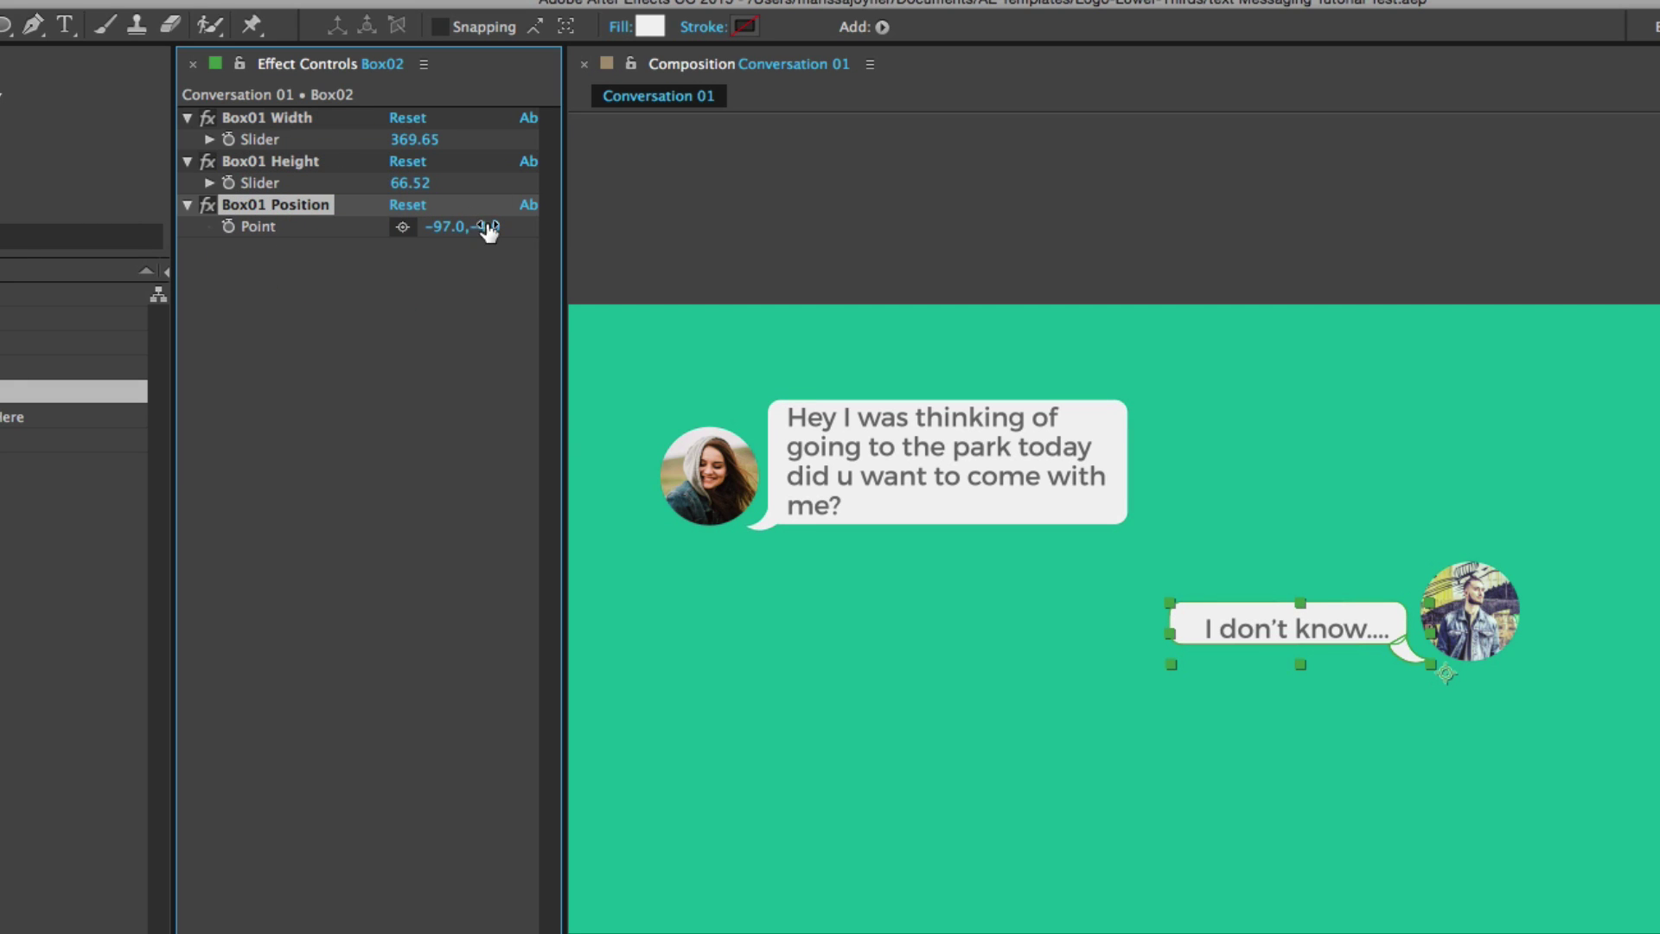
pyautogui.moveTo(489, 226); pyautogui.dragTo(500, 228)
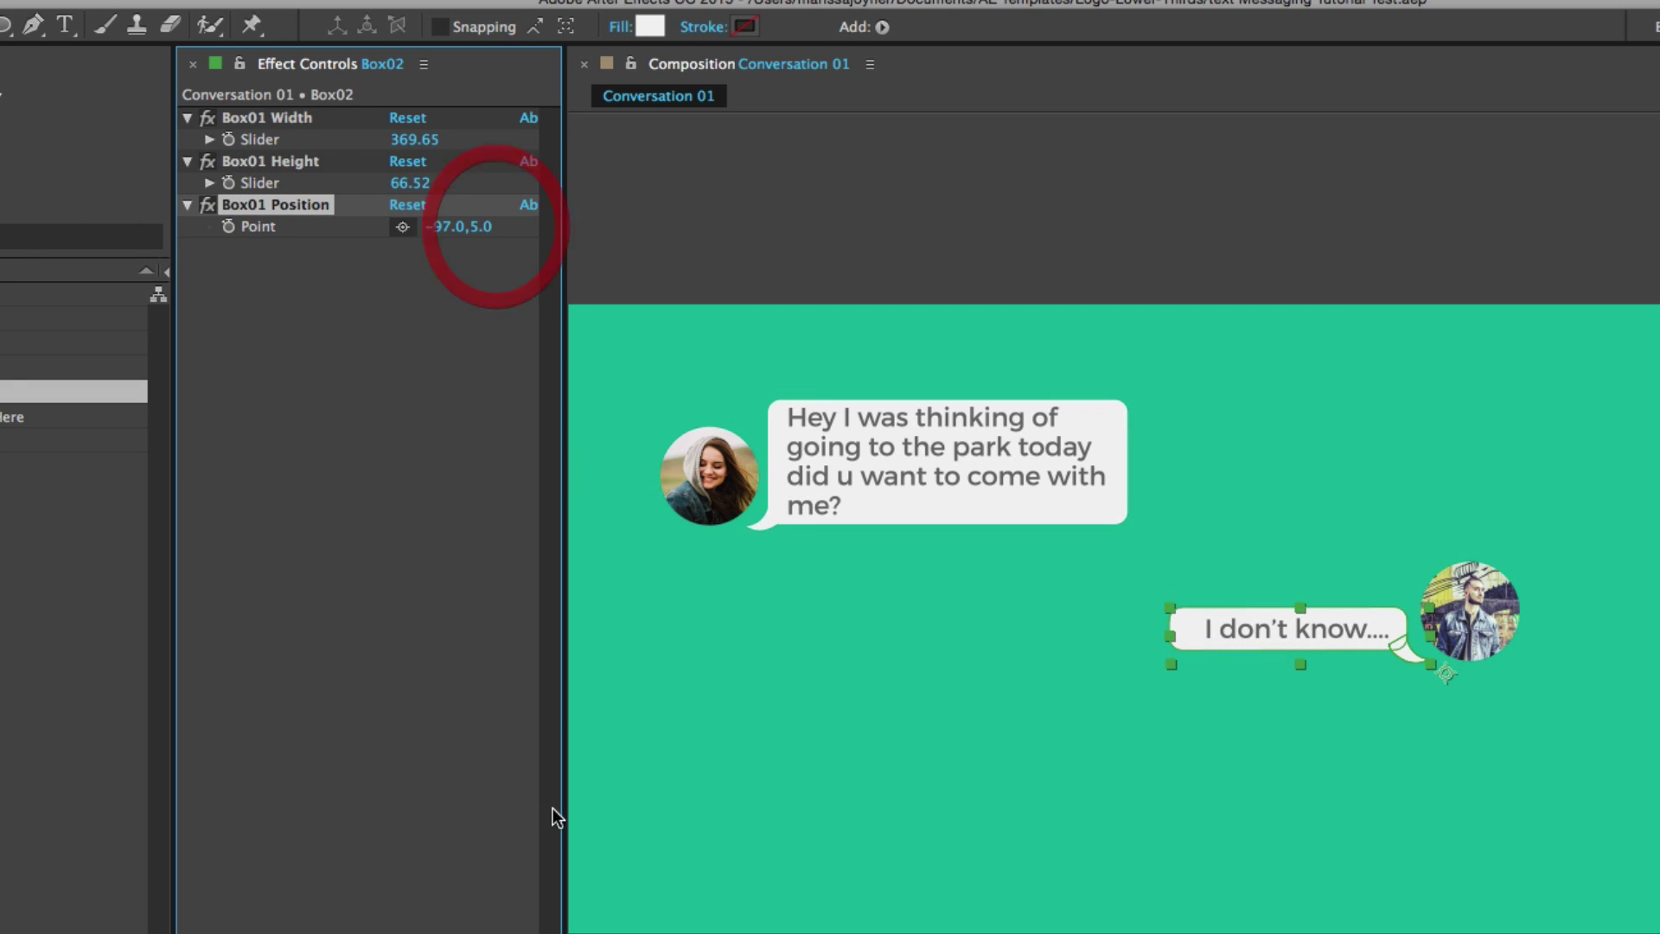
pyautogui.press('F2')
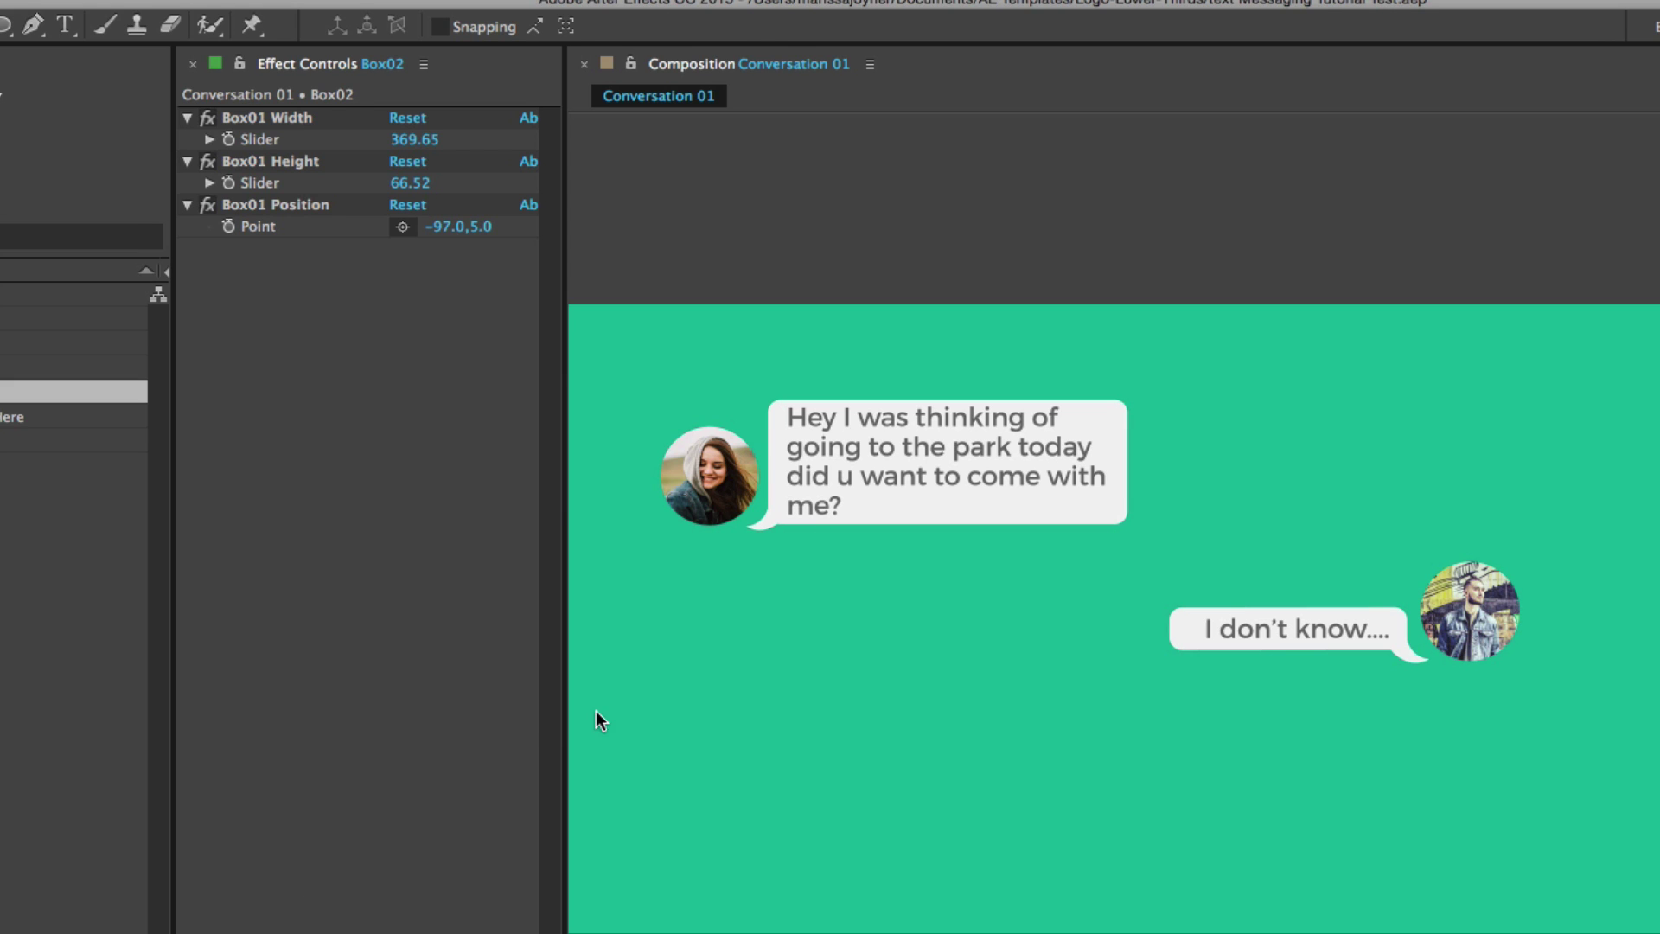
pyautogui.press('v')
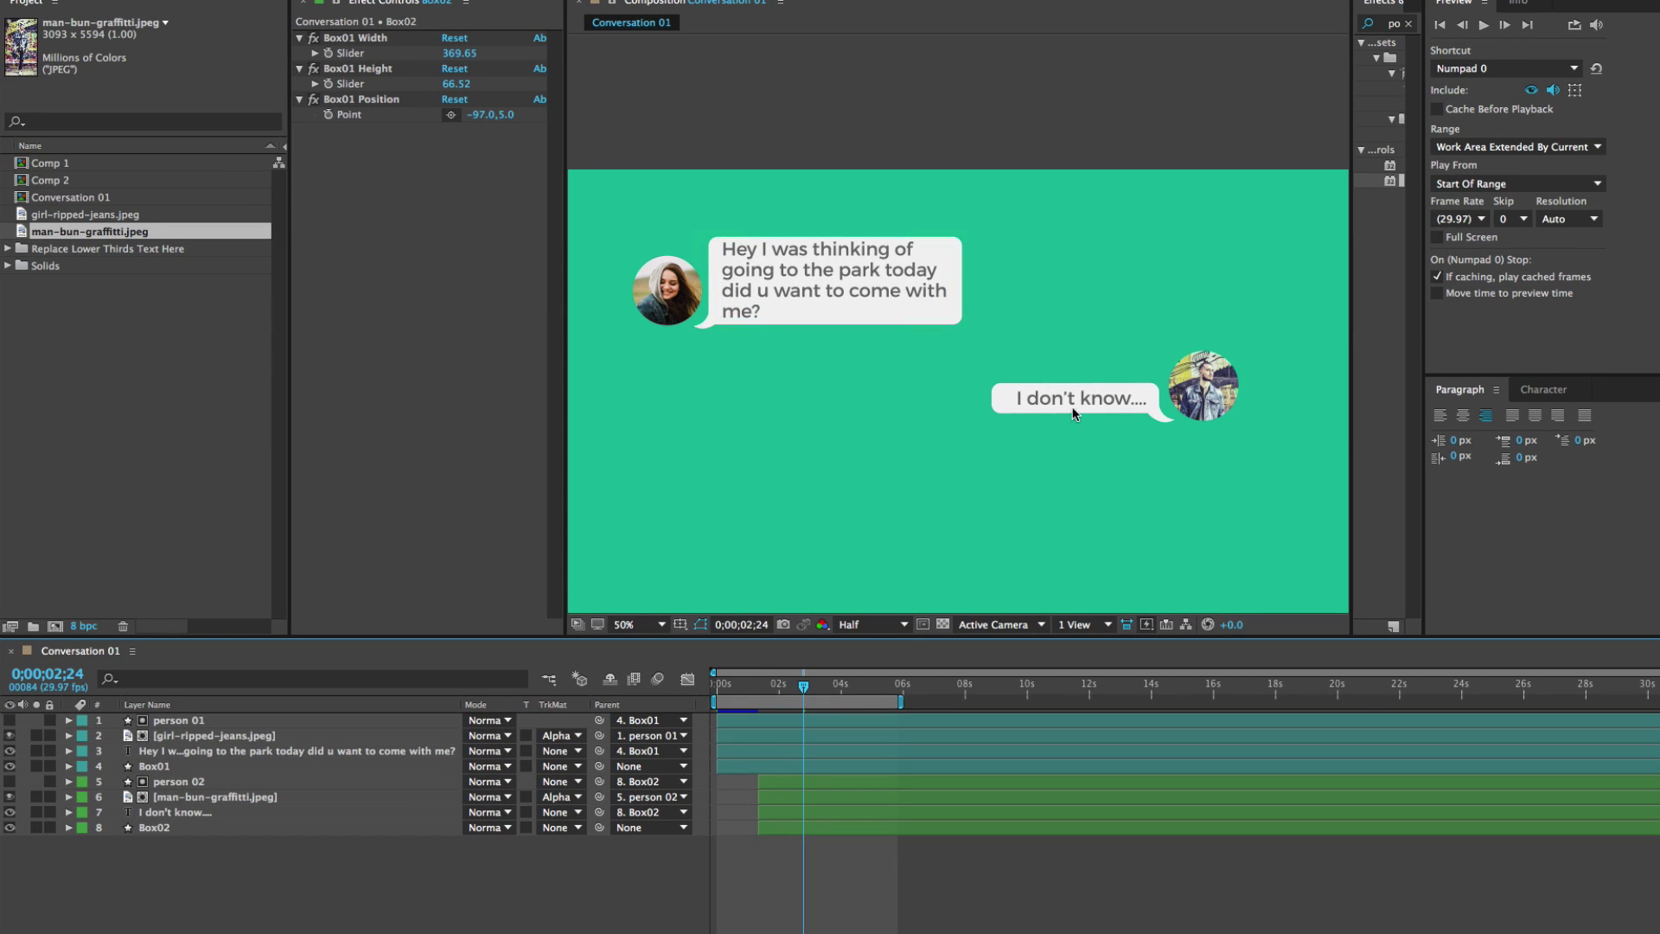
# Step: Move the Box02 reply up and inward, closer to the first message, to position 1340.0, 488.8
pyautogui.click(164, 828)
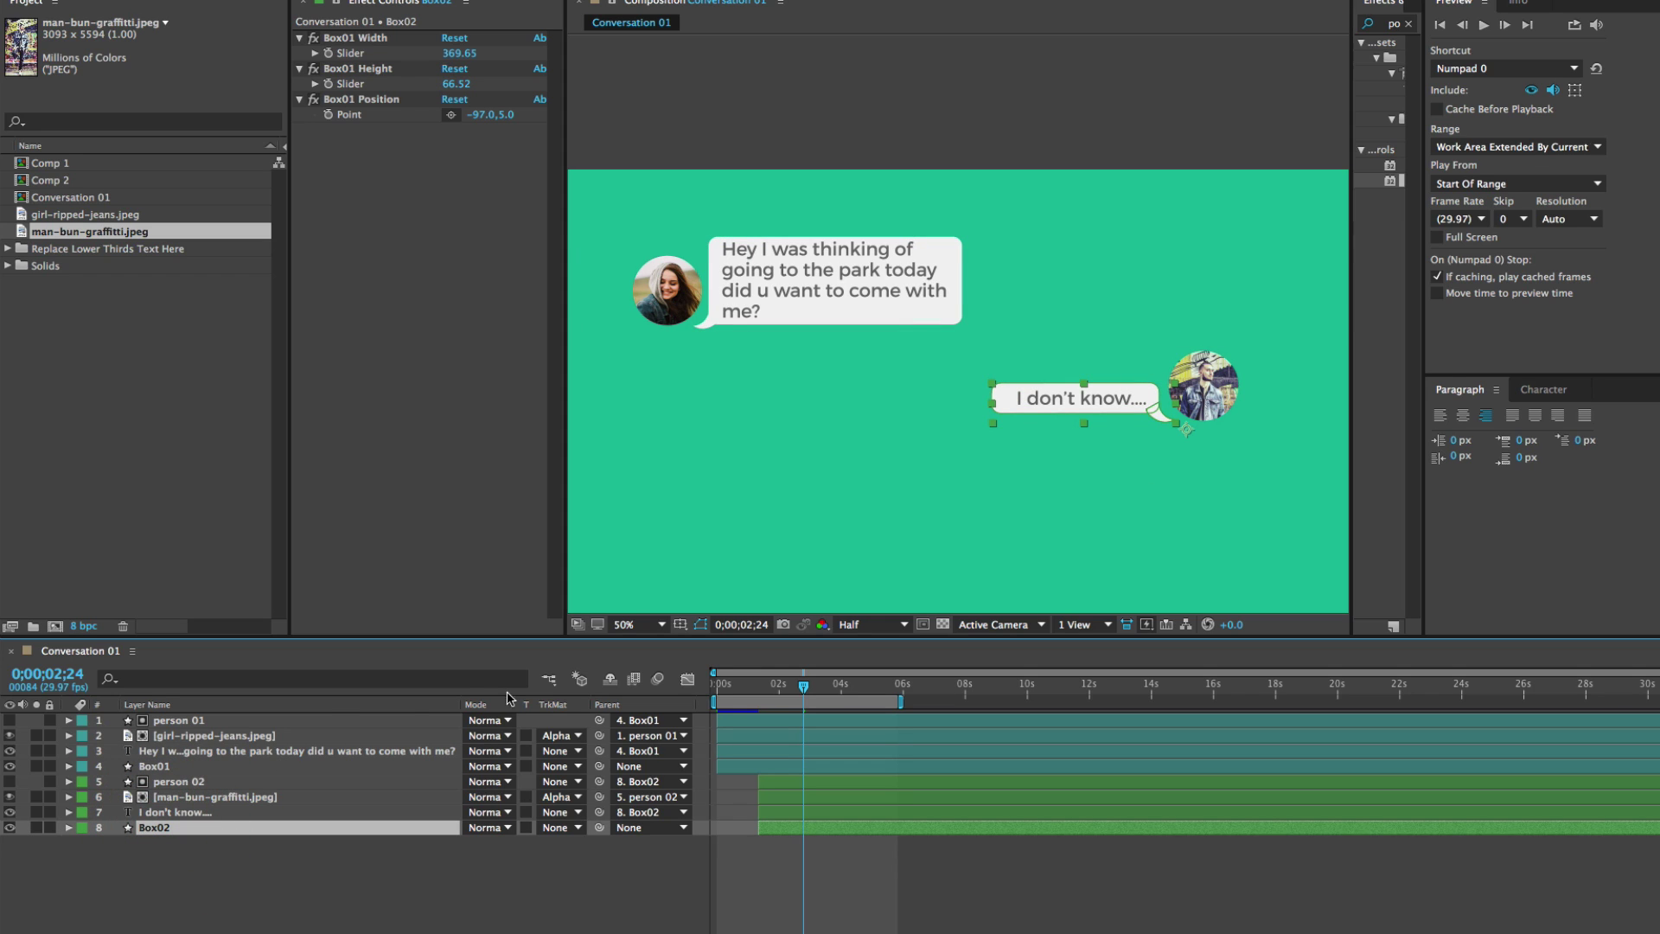
pyautogui.press('p')
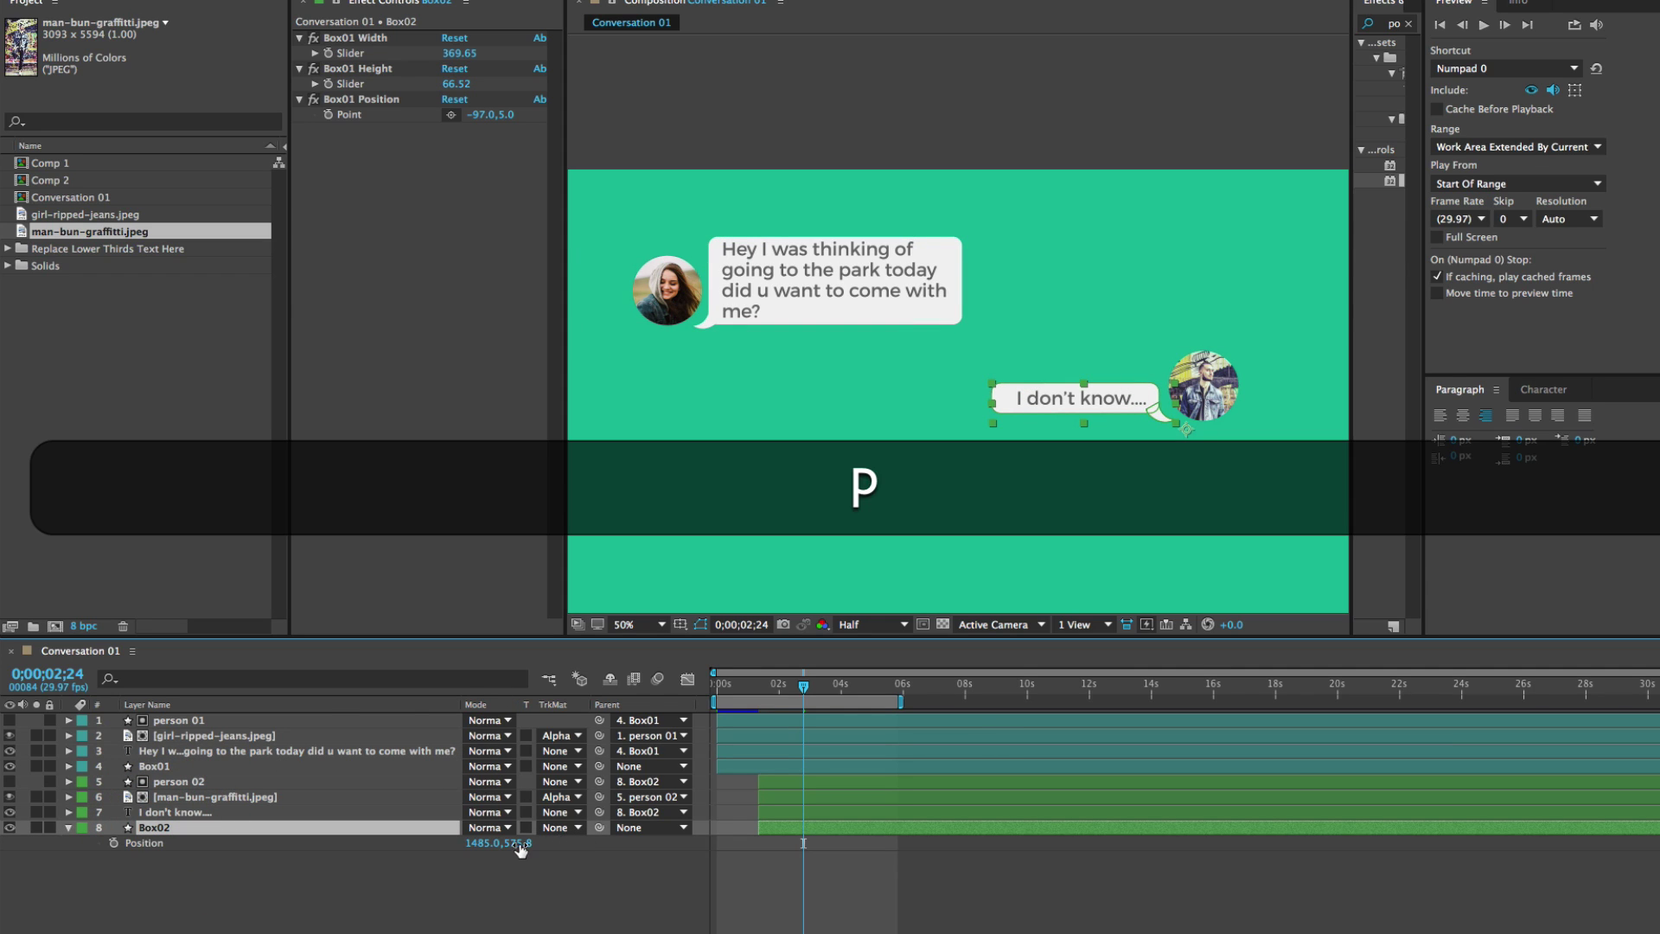
pyautogui.moveTo(520, 849); pyautogui.dragTo(349, 838)
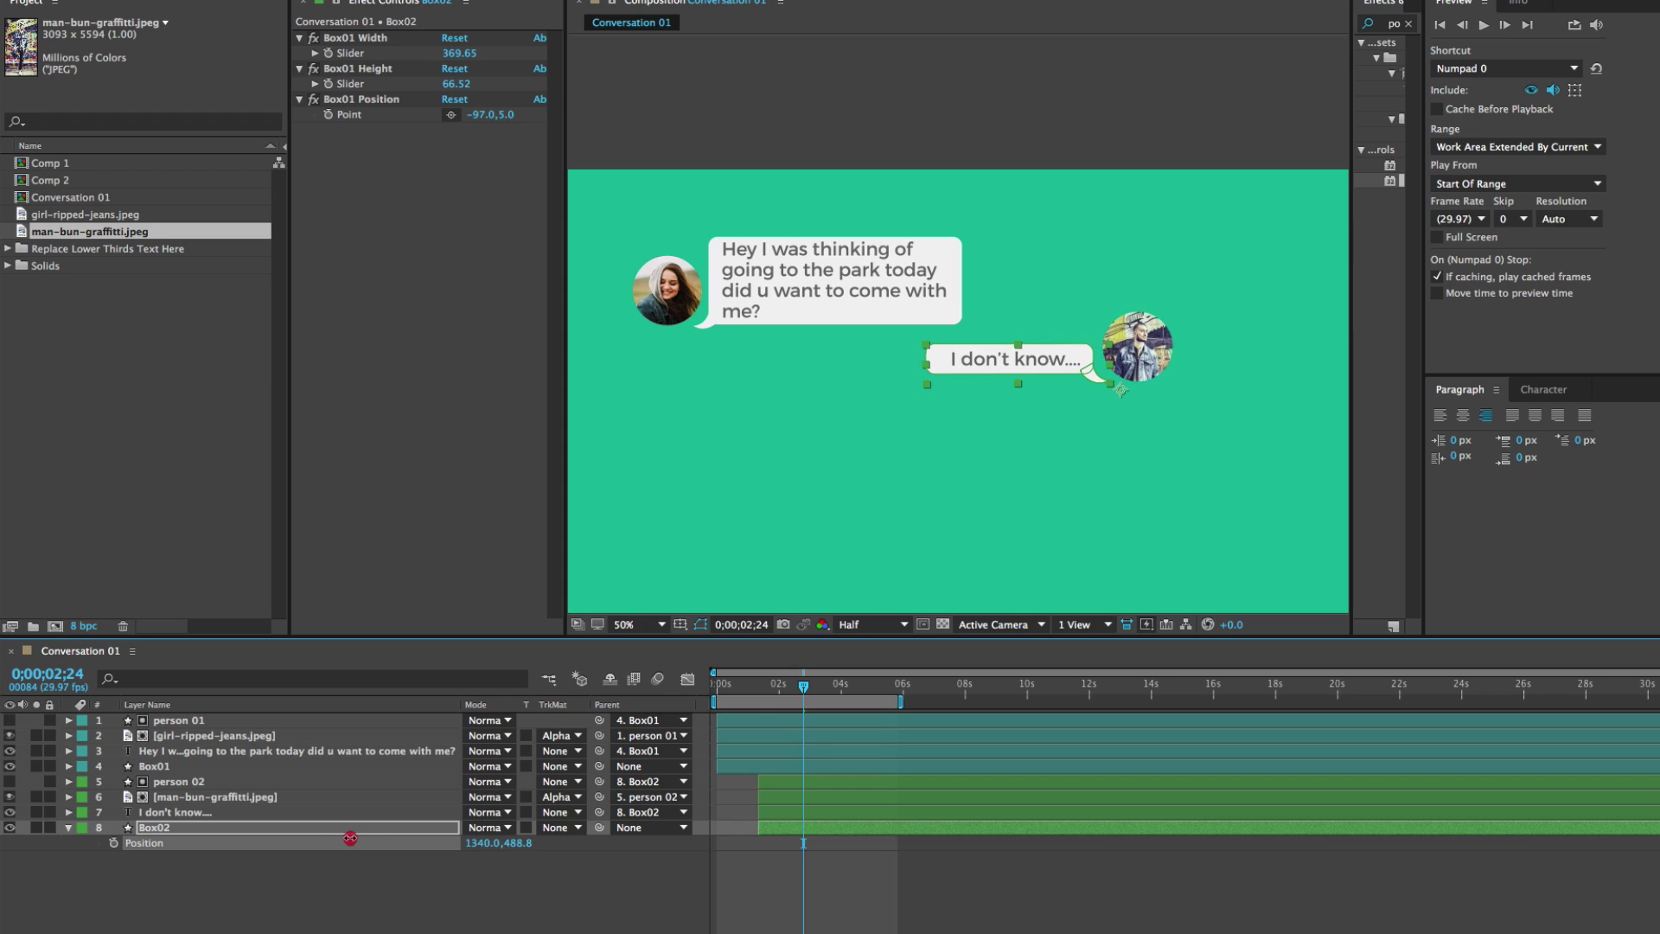
pyautogui.click(399, 931)
pyautogui.press('v')
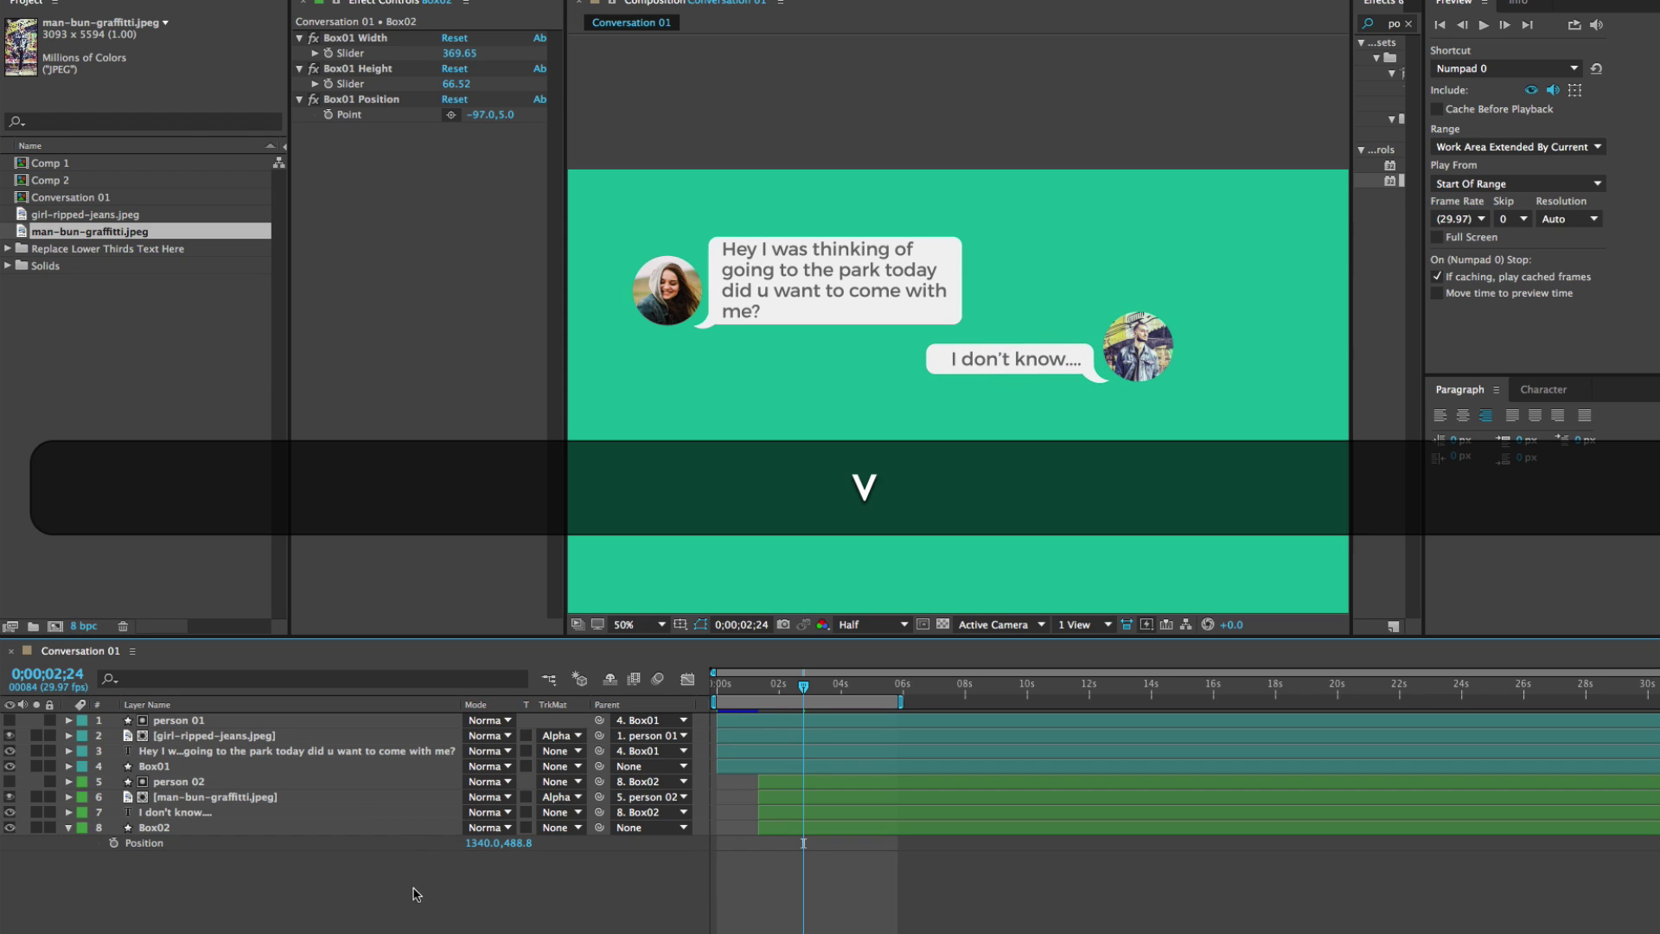
# Step: Change the Box02 bubble's fill color to mid grey 9D9D9D
pyautogui.click(154, 827)
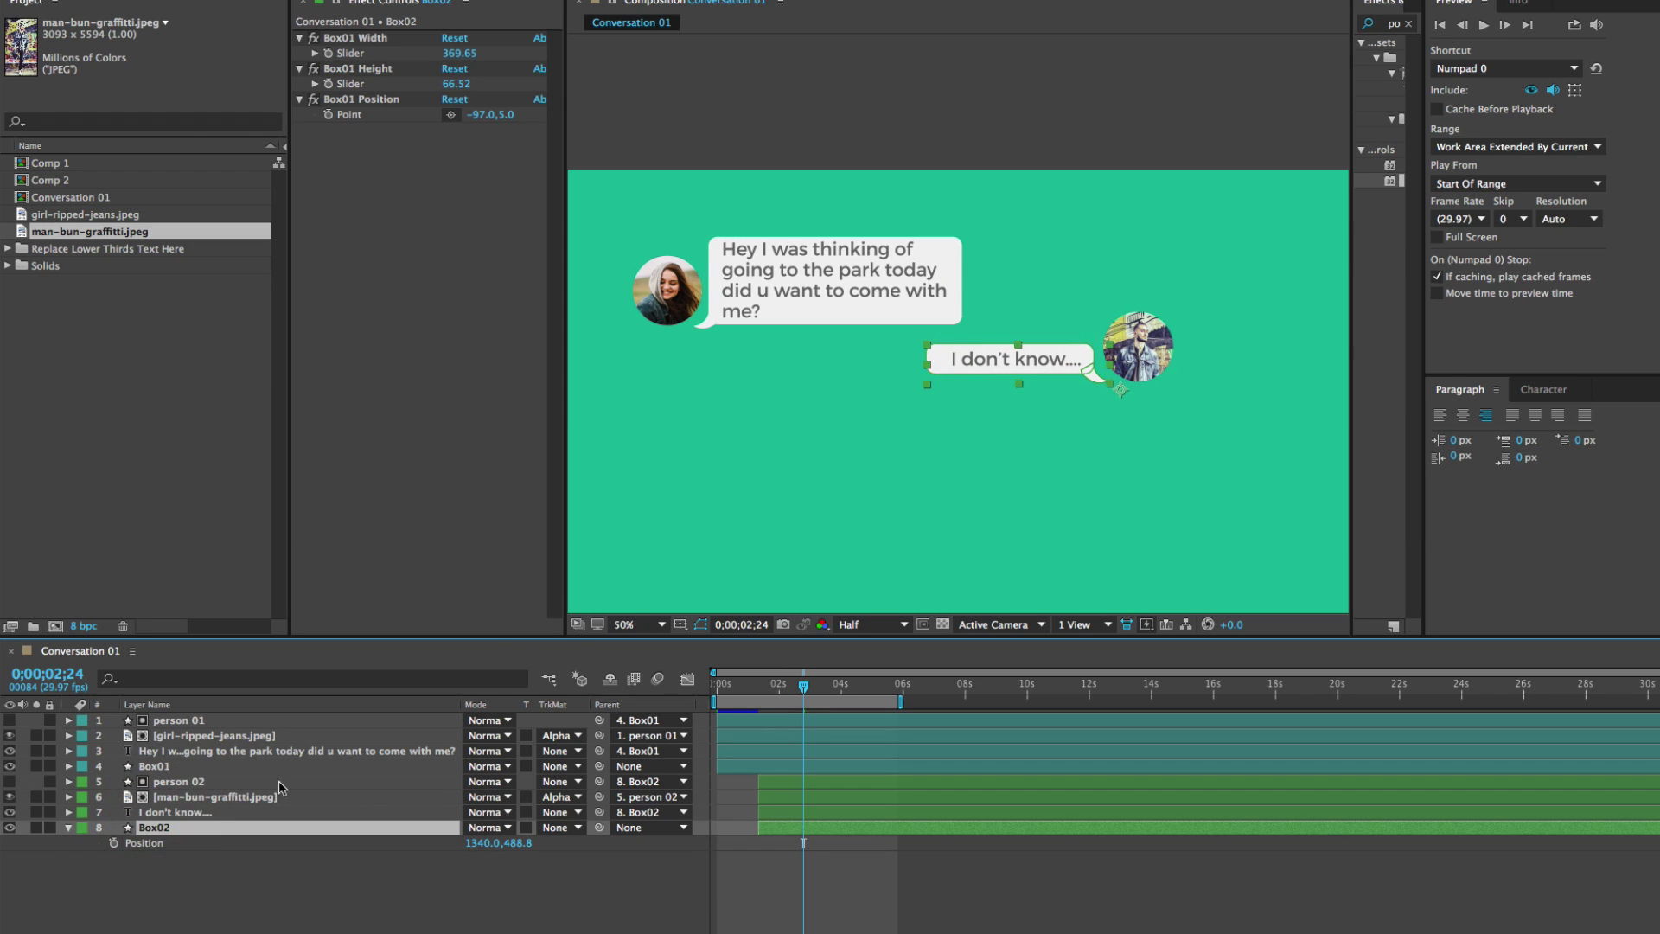
pyautogui.click(664, 1)
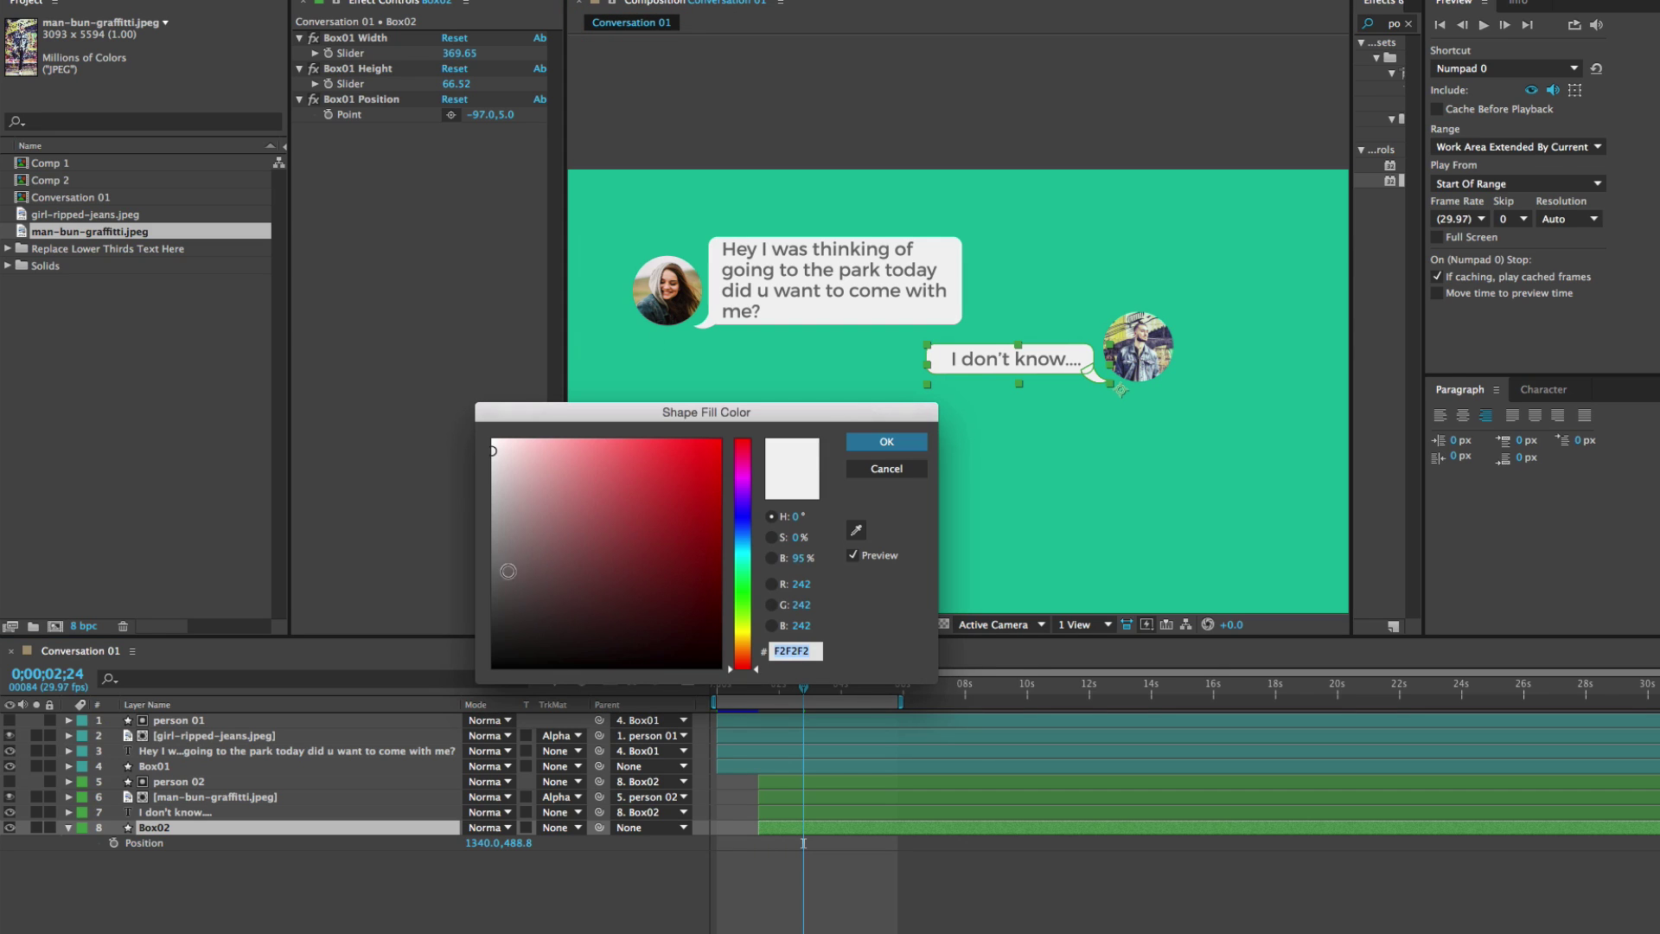
pyautogui.moveTo(503, 537); pyautogui.dragTo(487, 506)
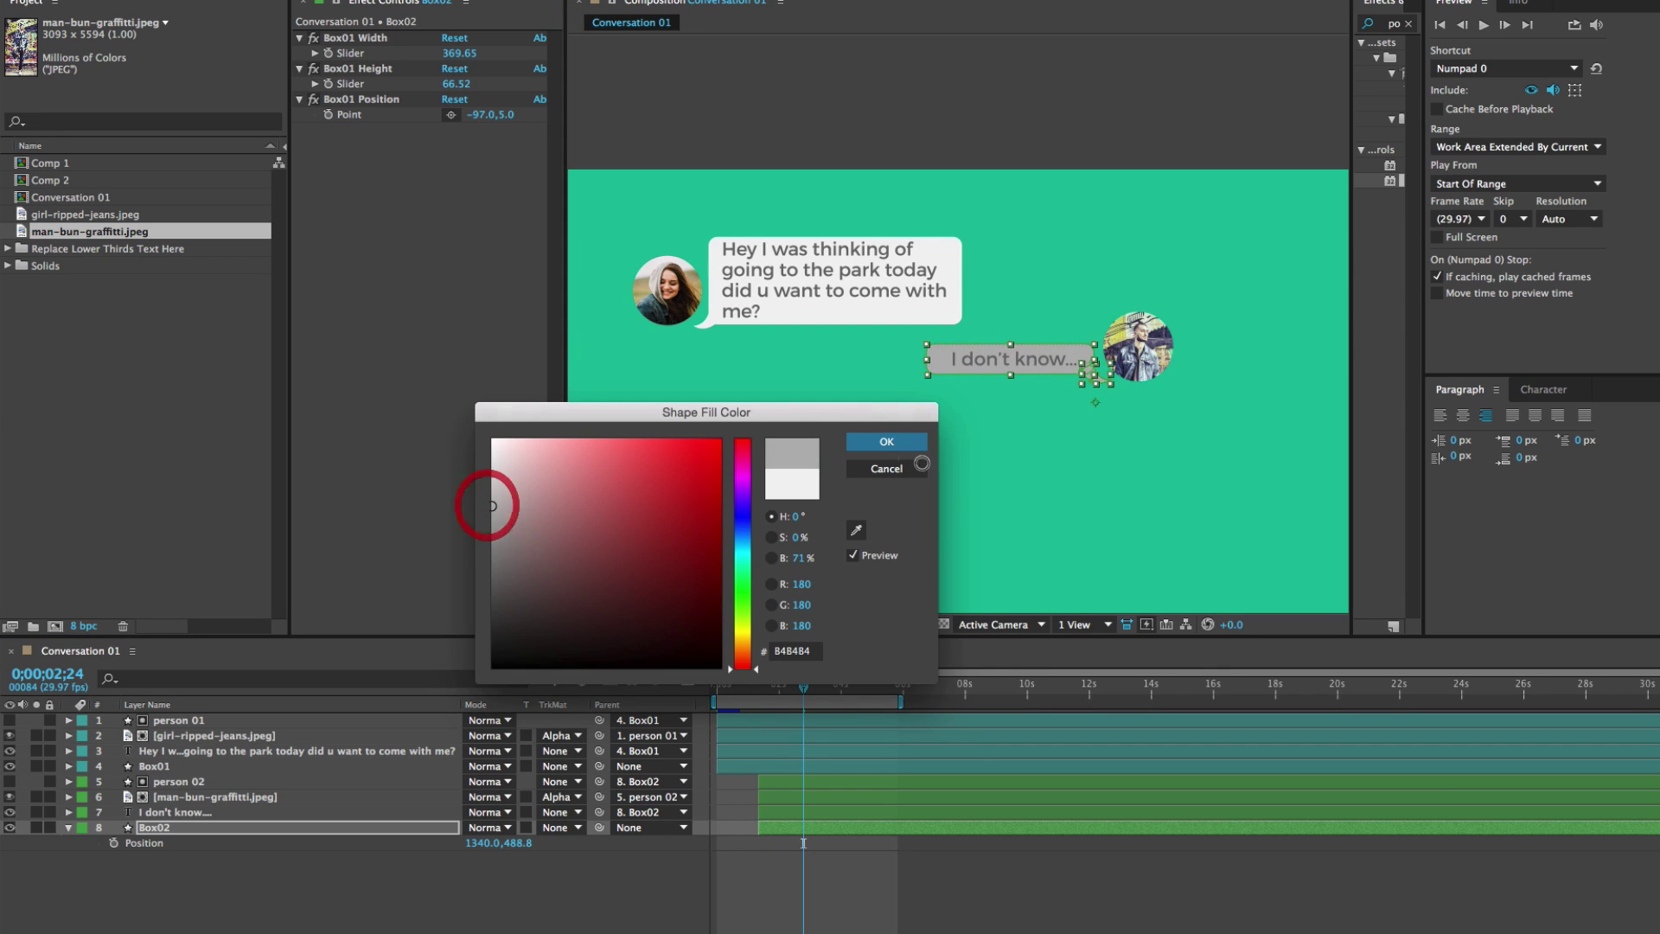
pyautogui.click(893, 446)
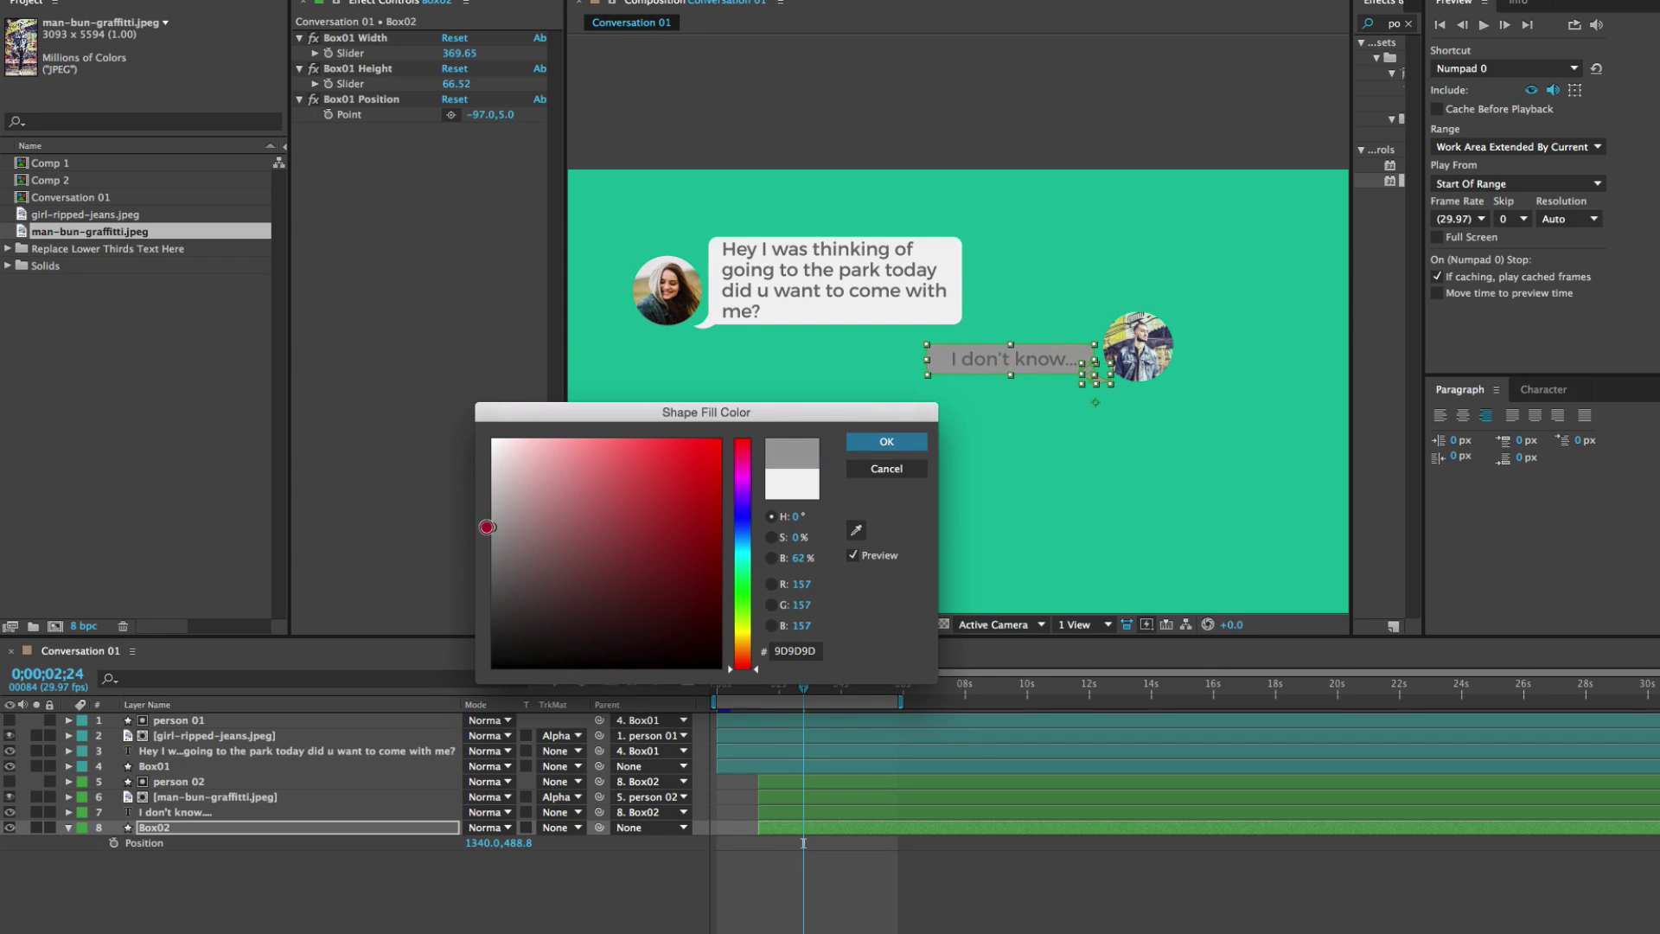
pyautogui.click(856, 442)
# Step: Change the color of the "I don't know...." text to white
pyautogui.click(181, 814)
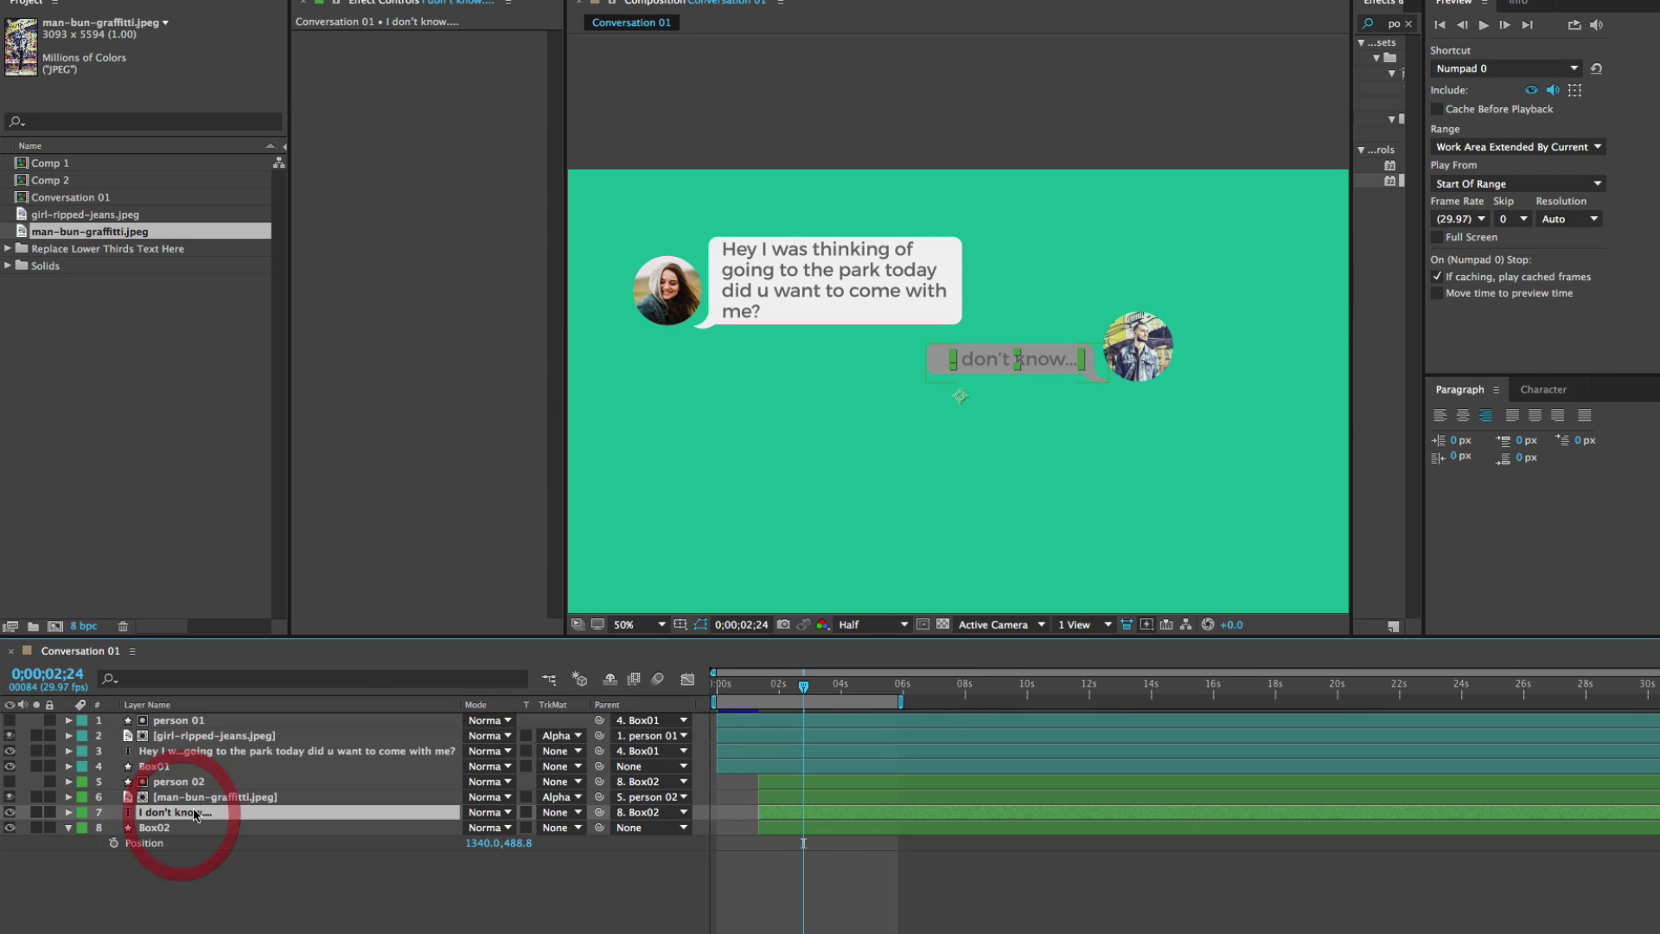
pyautogui.click(1542, 389)
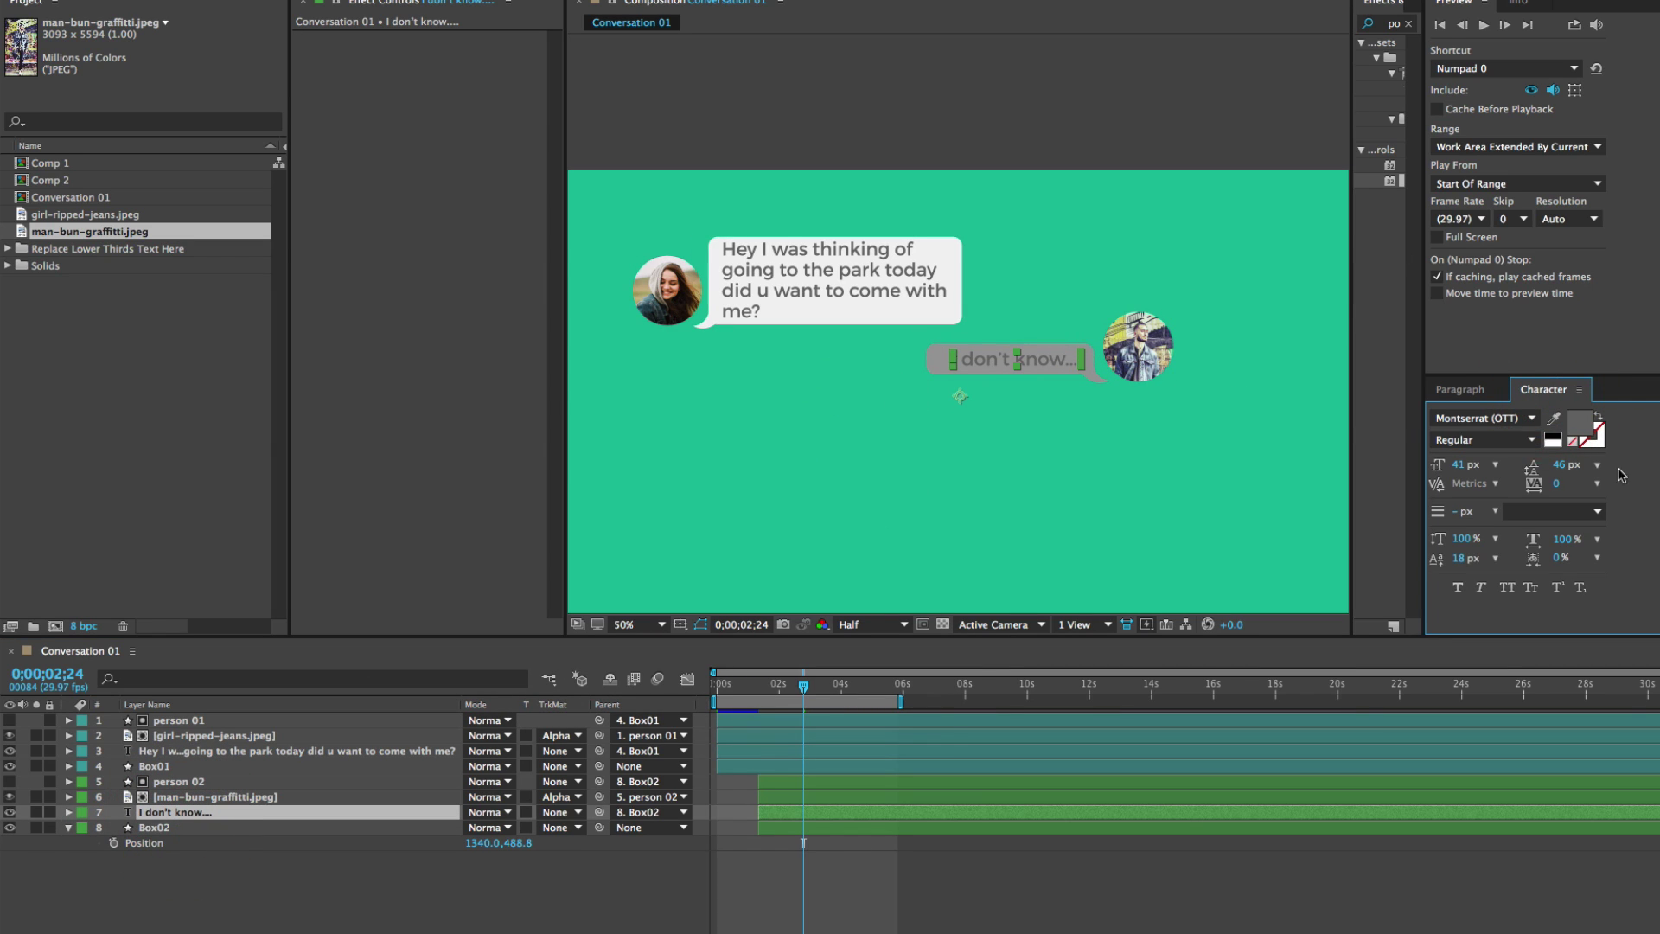
pyautogui.click(1579, 422)
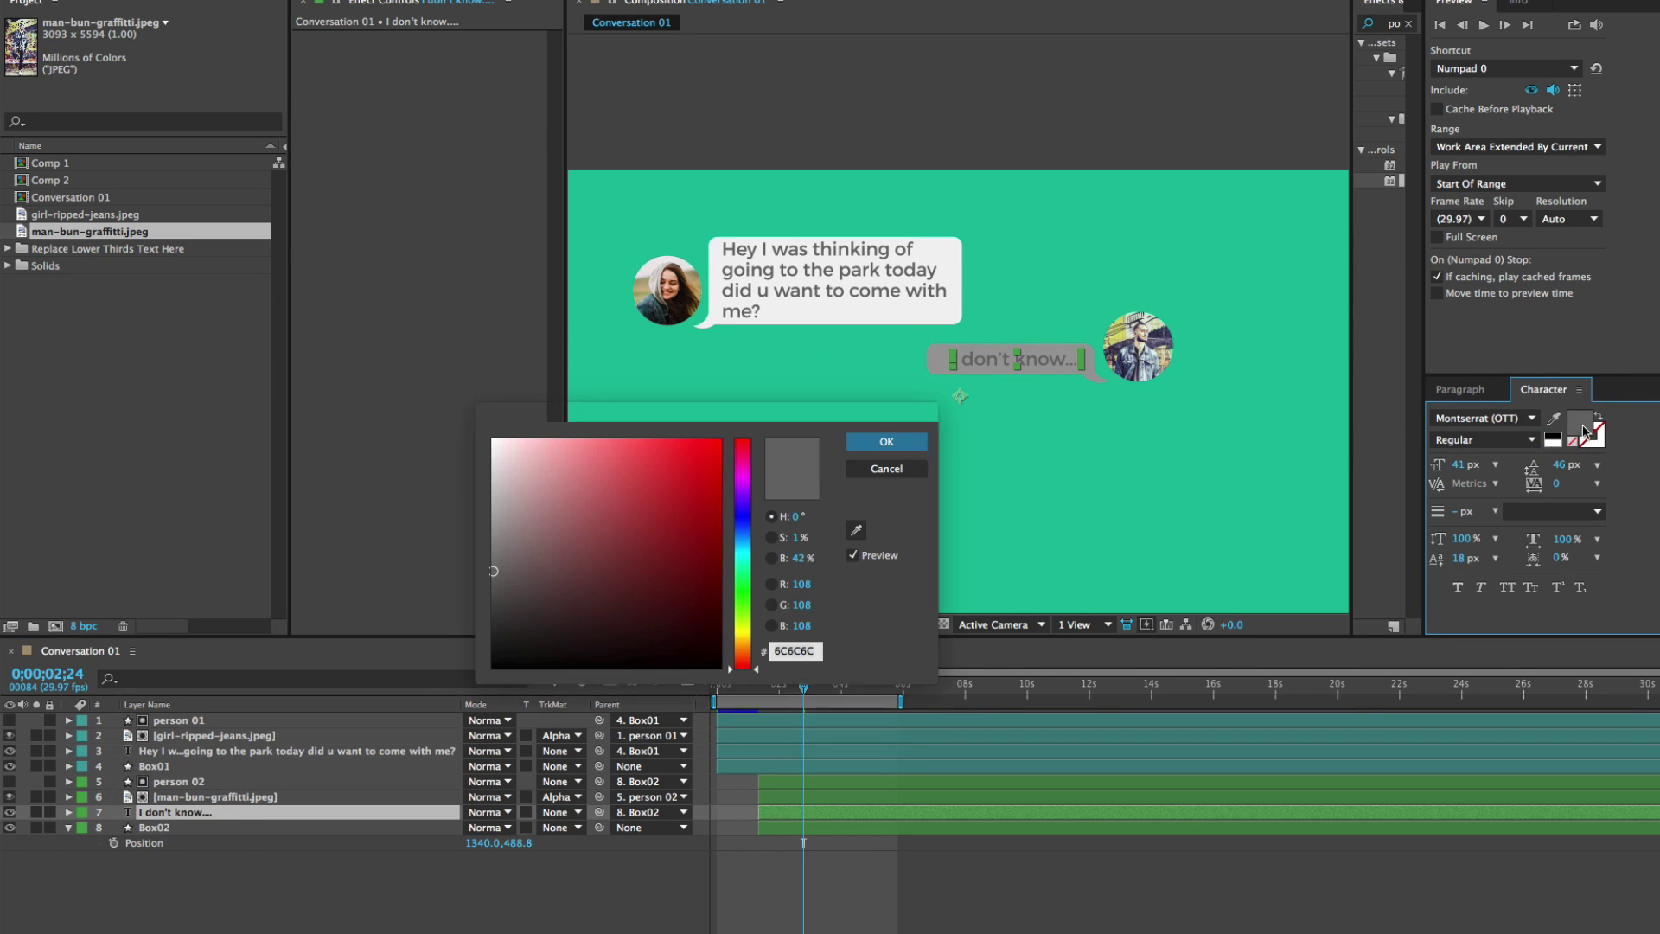
pyautogui.click(480, 434)
pyautogui.click(865, 447)
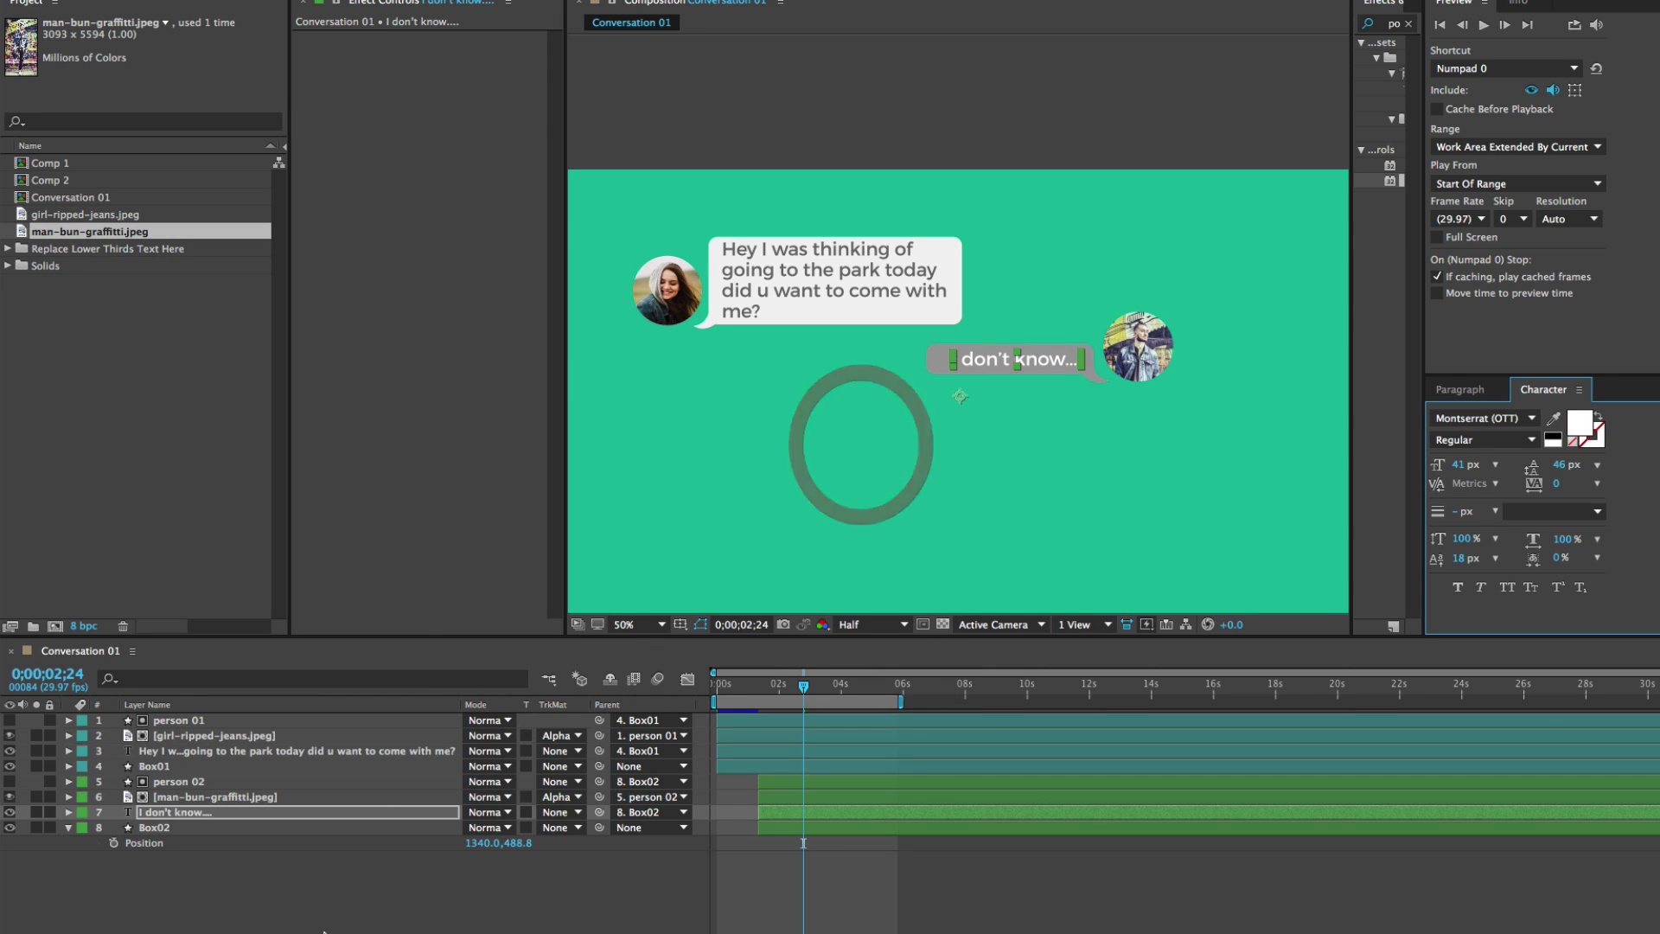
# Step: Darken the Box02 bubble's fill to a dark grey so the white text stands out
pyautogui.click(342, 827)
pyautogui.click(595, 1)
pyautogui.moveTo(488, 544); pyautogui.dragTo(487, 581)
pyautogui.click(892, 444)
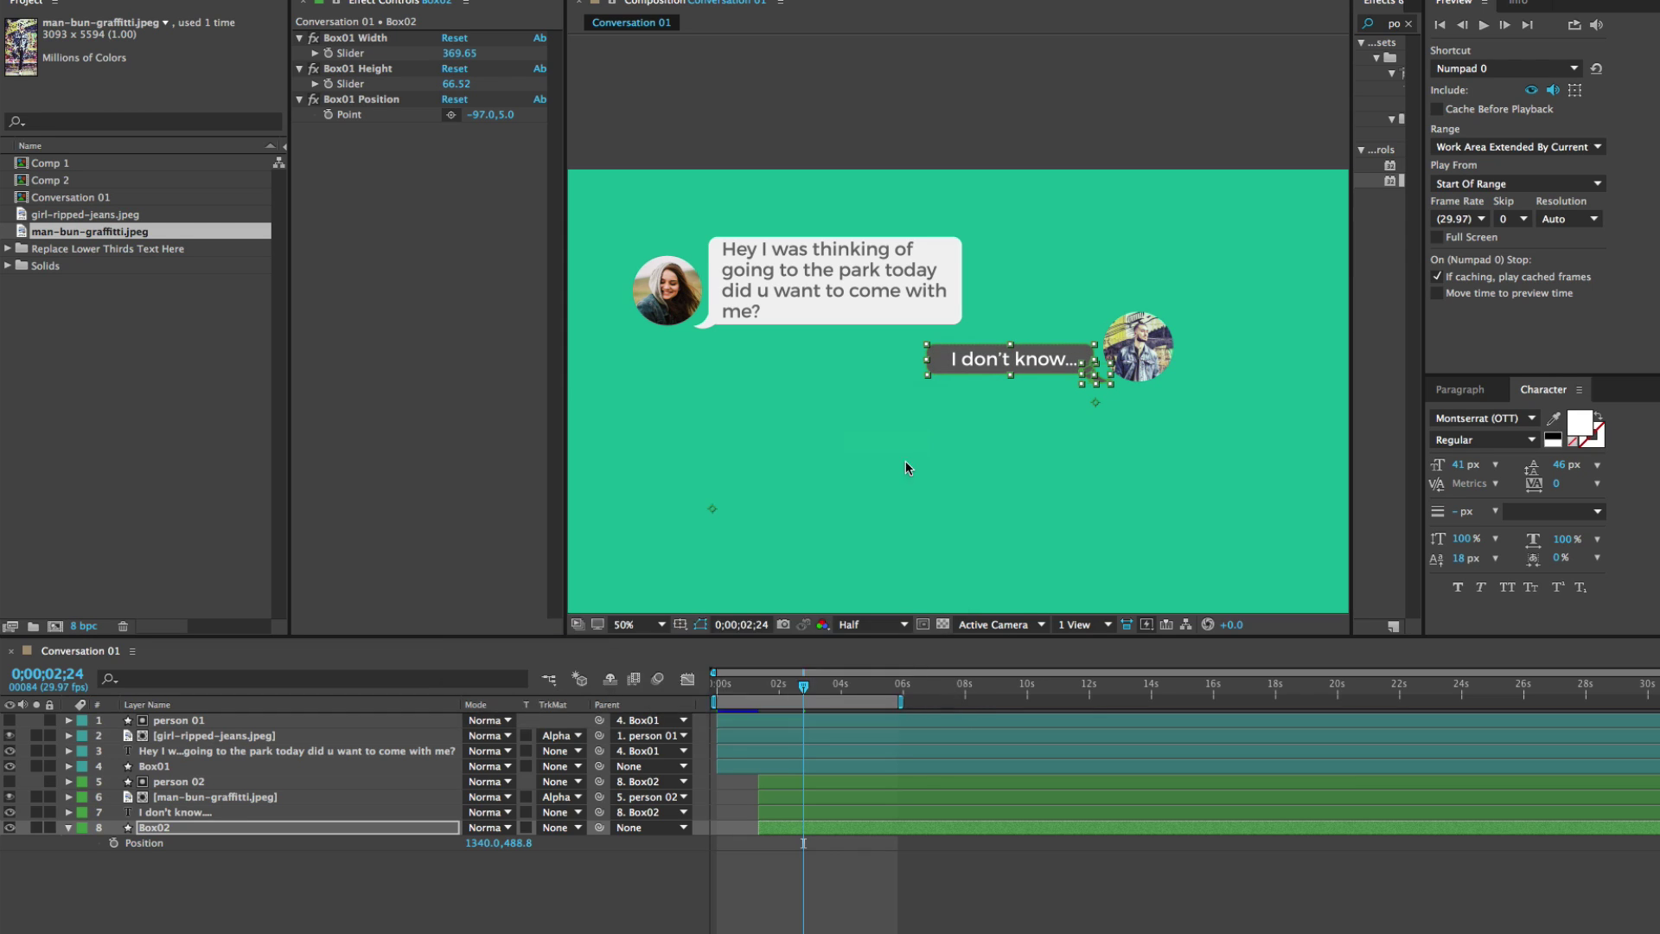
pyautogui.click(355, 894)
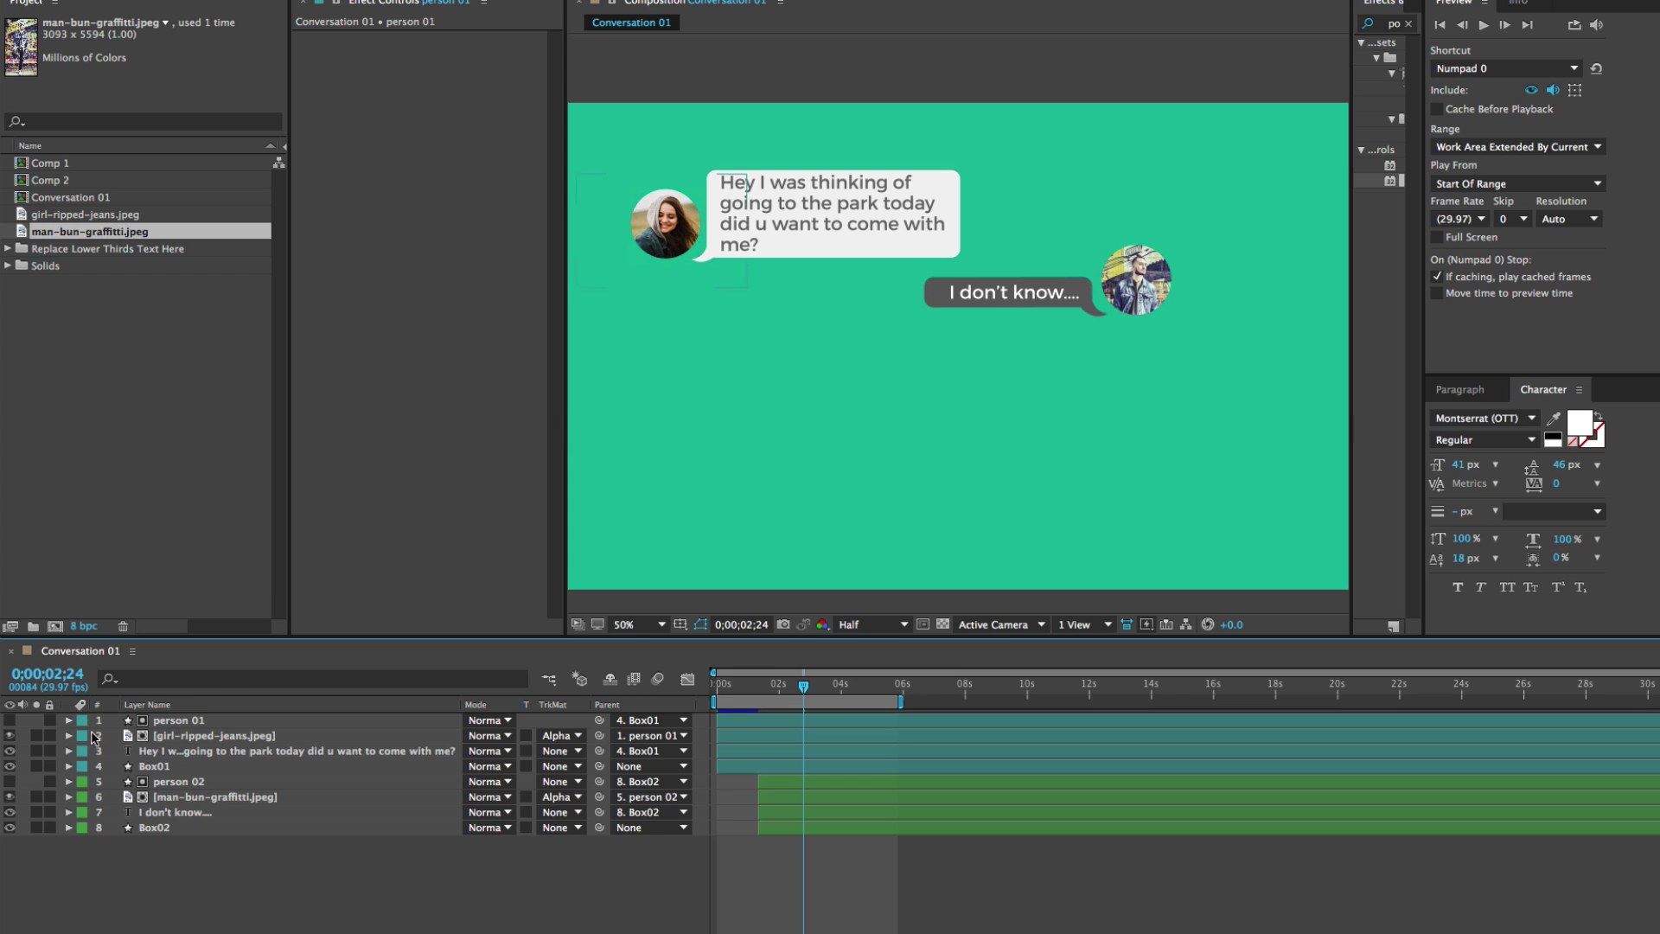
# Step: Select the first message's whole label group, from person 01 to Box01, and duplicate its four layers
pyautogui.click(81, 721)
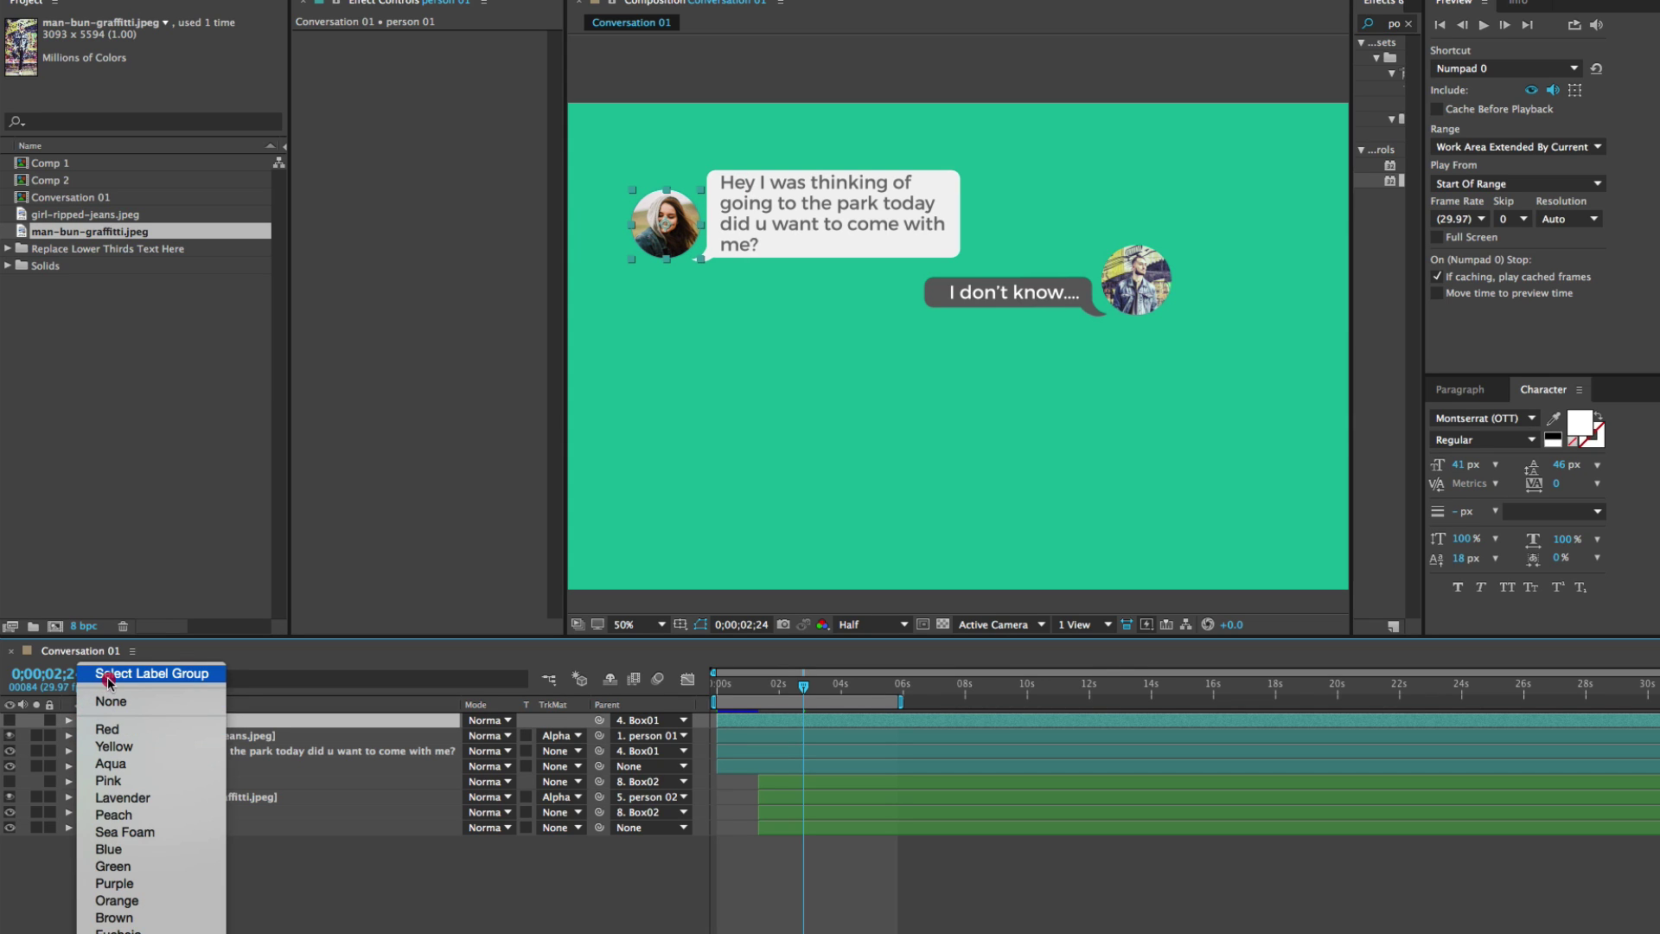
pyautogui.click(31, 754)
pyautogui.click(82, 720)
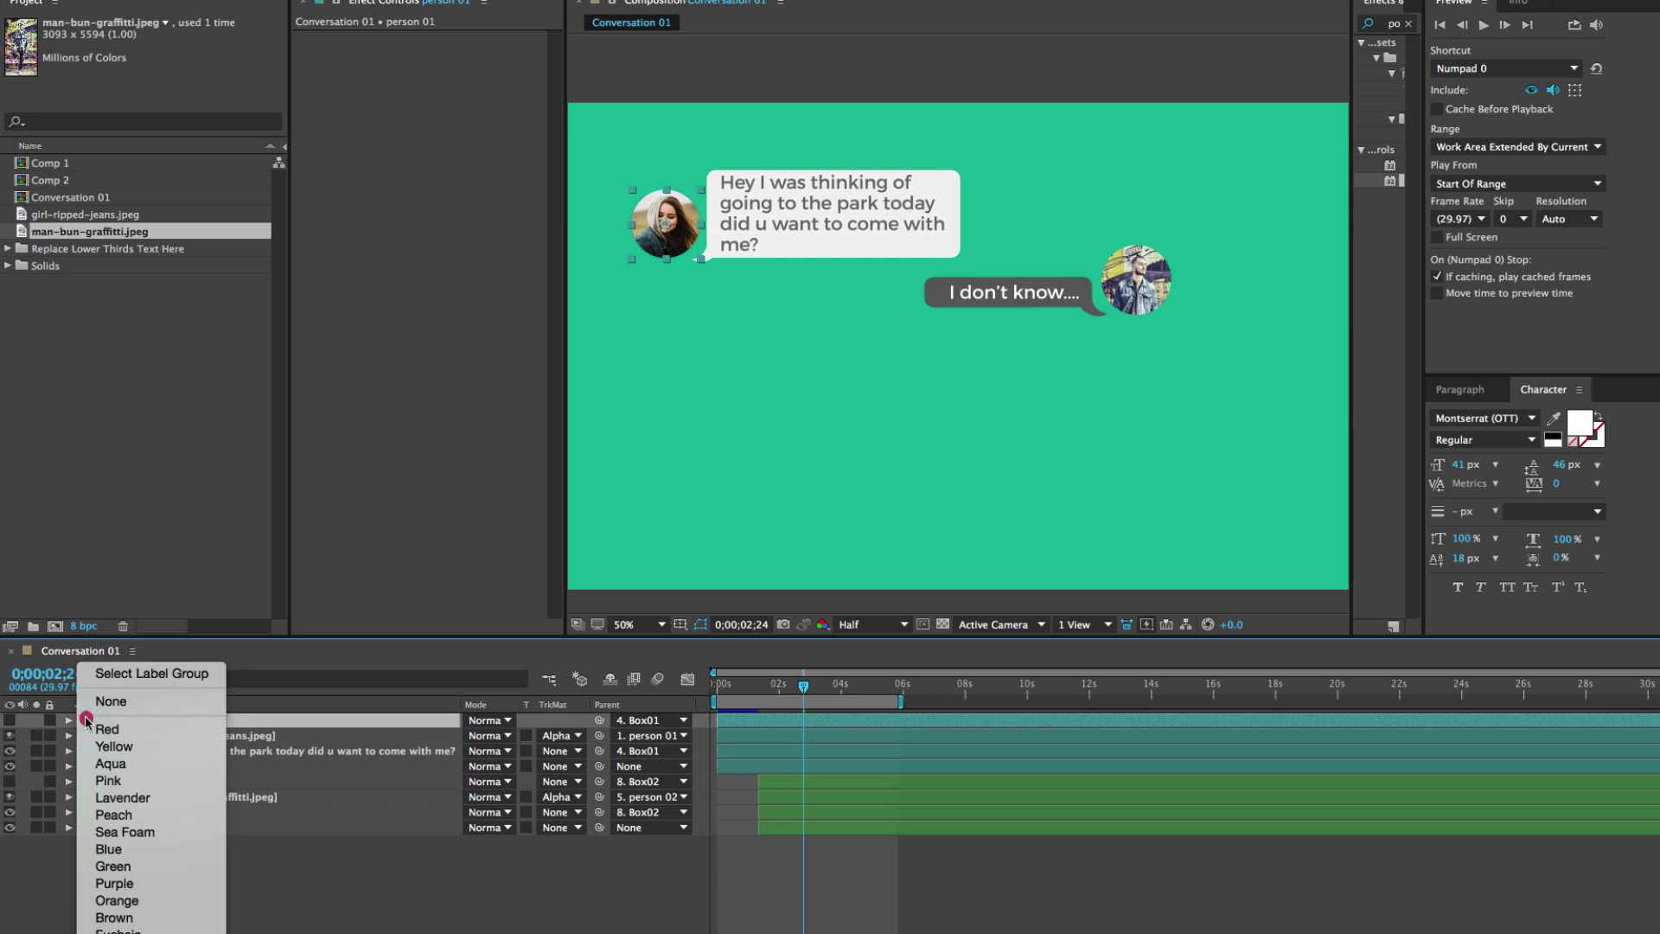
pyautogui.click(138, 675)
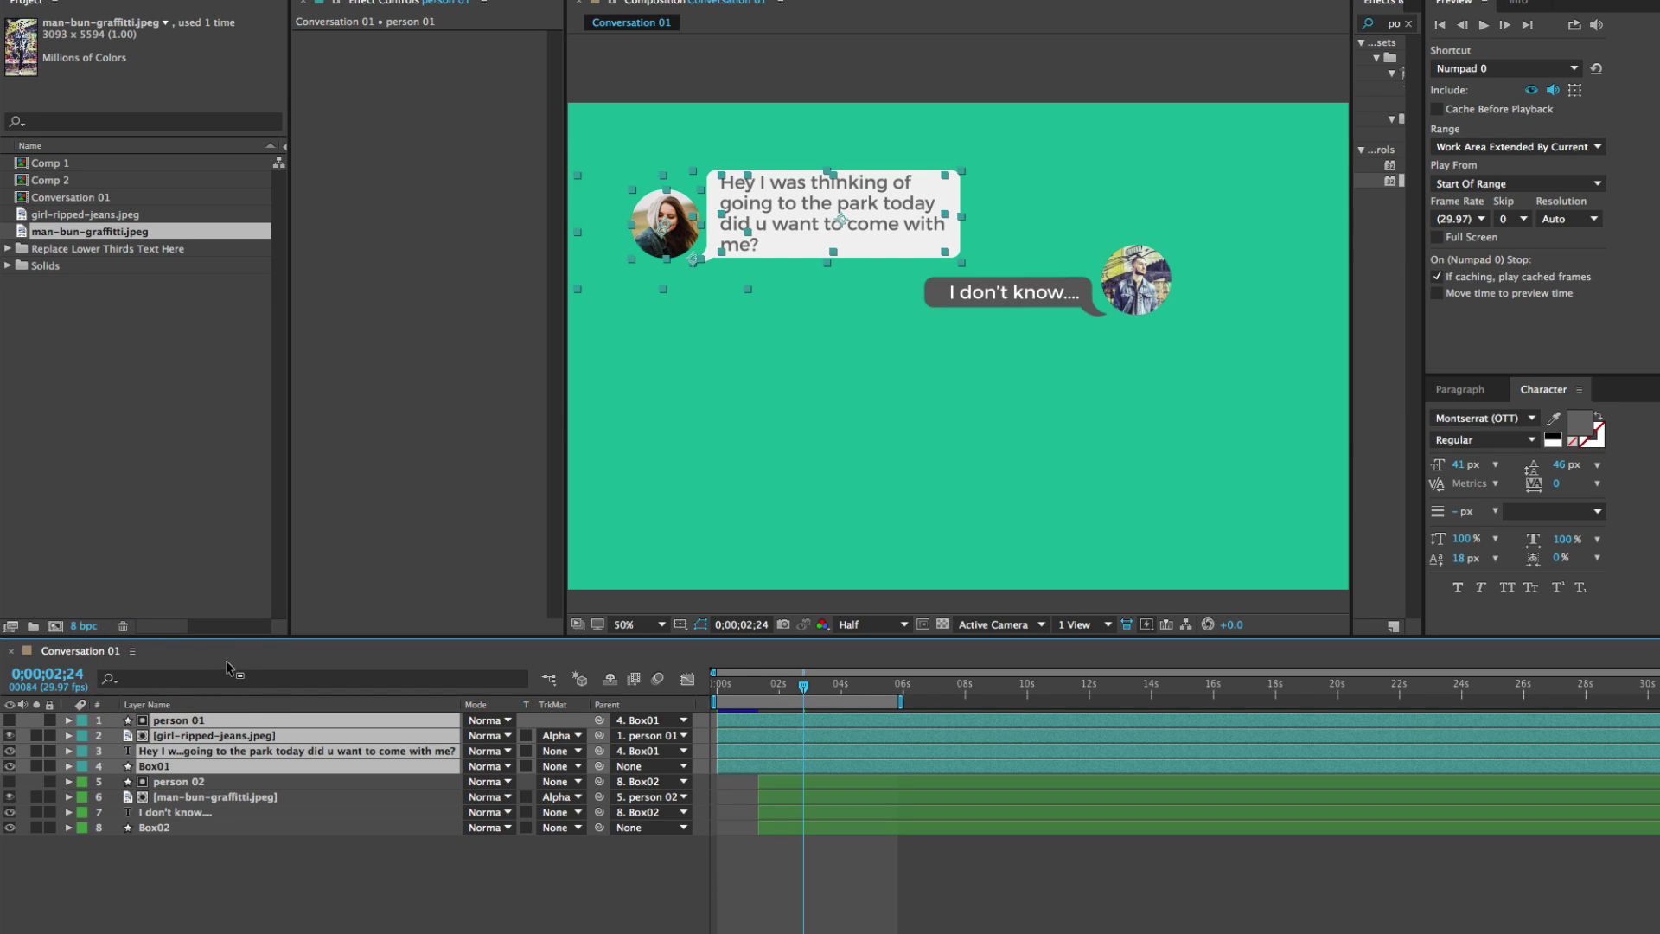
pyautogui.press('super+d')
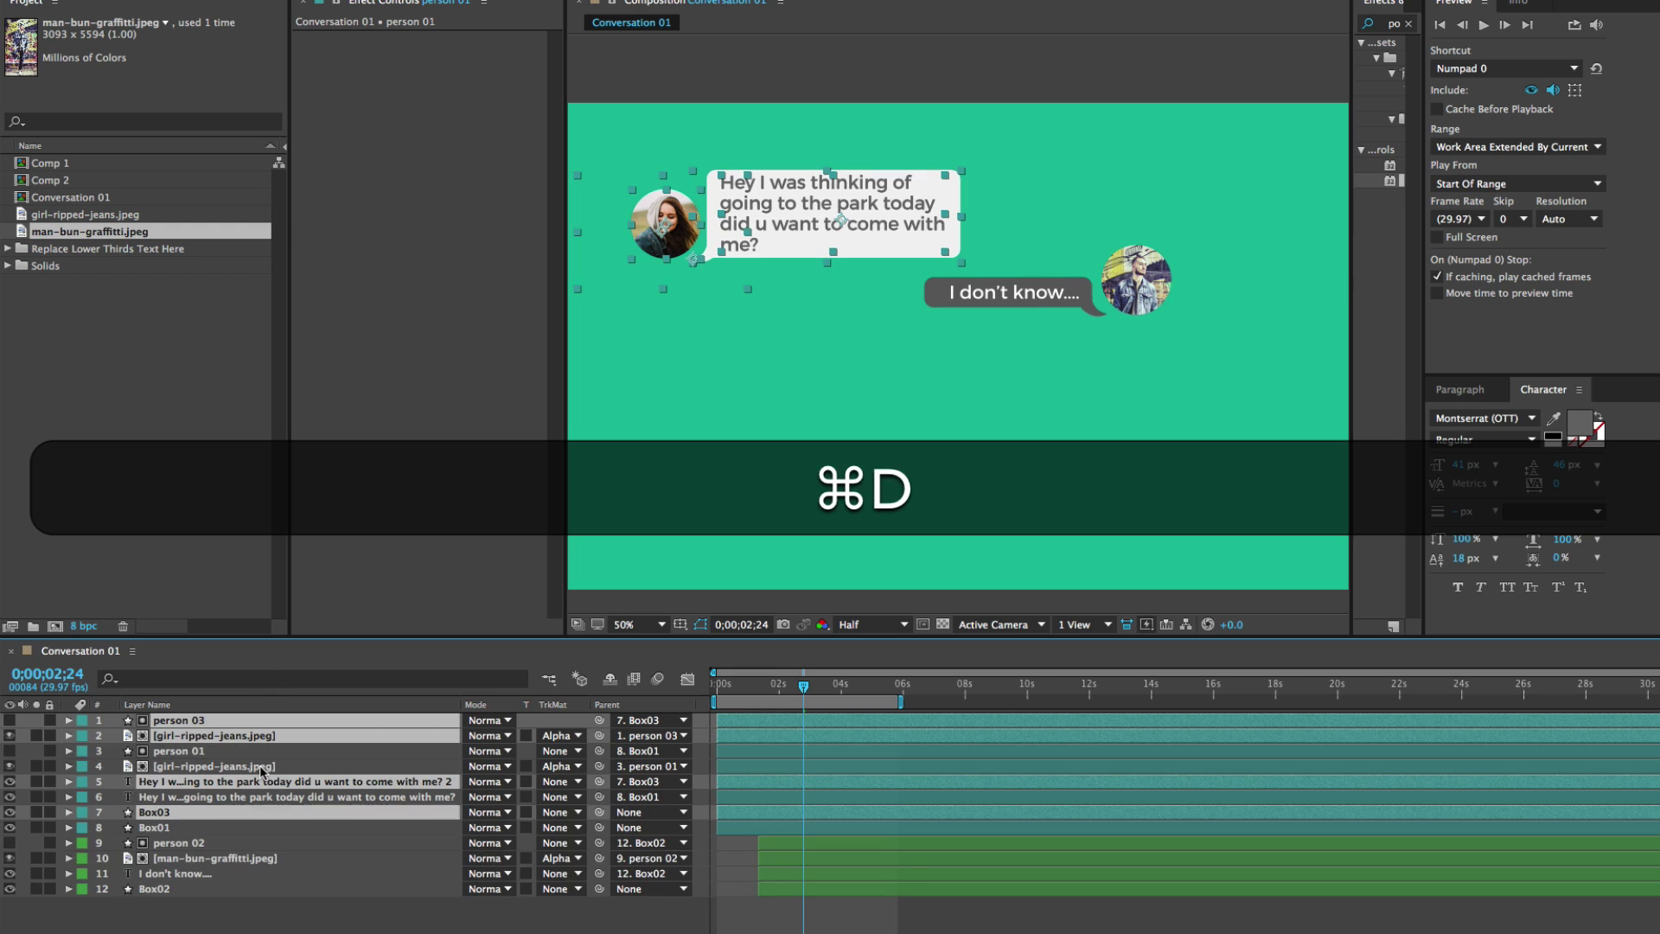
# Step: Move the duplicated message layers below Box02 in the layer stack and delay them to start at 0;00;02;24
pyautogui.moveTo(156, 819); pyautogui.dragTo(173, 909)
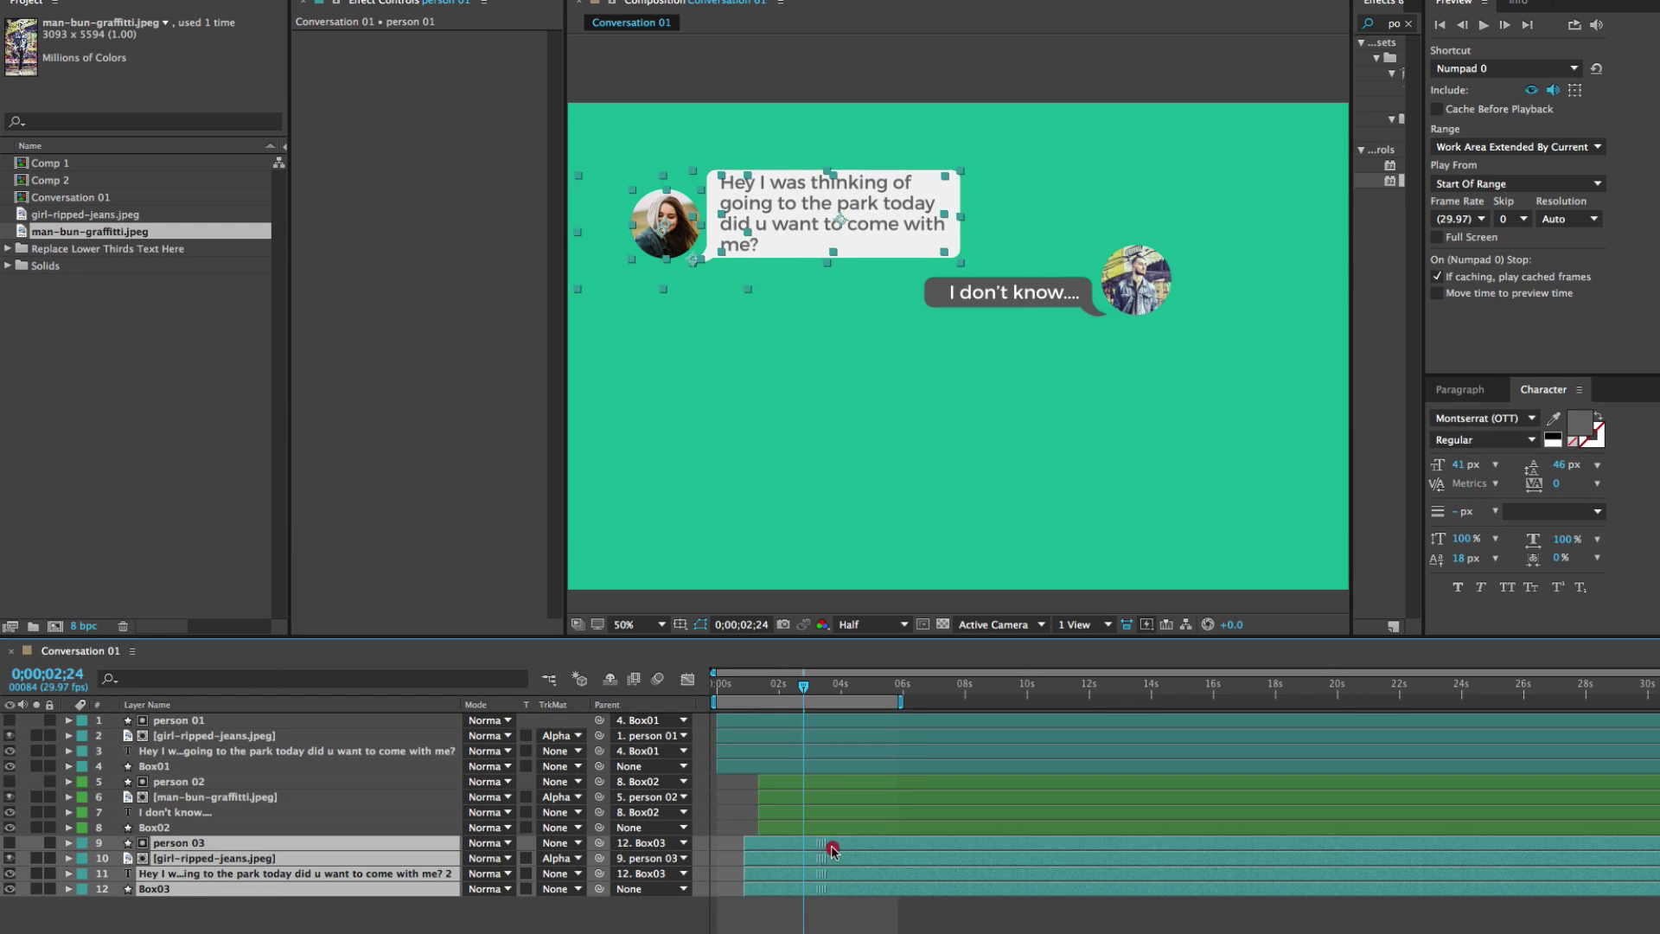
pyautogui.moveTo(833, 850); pyautogui.dragTo(879, 847)
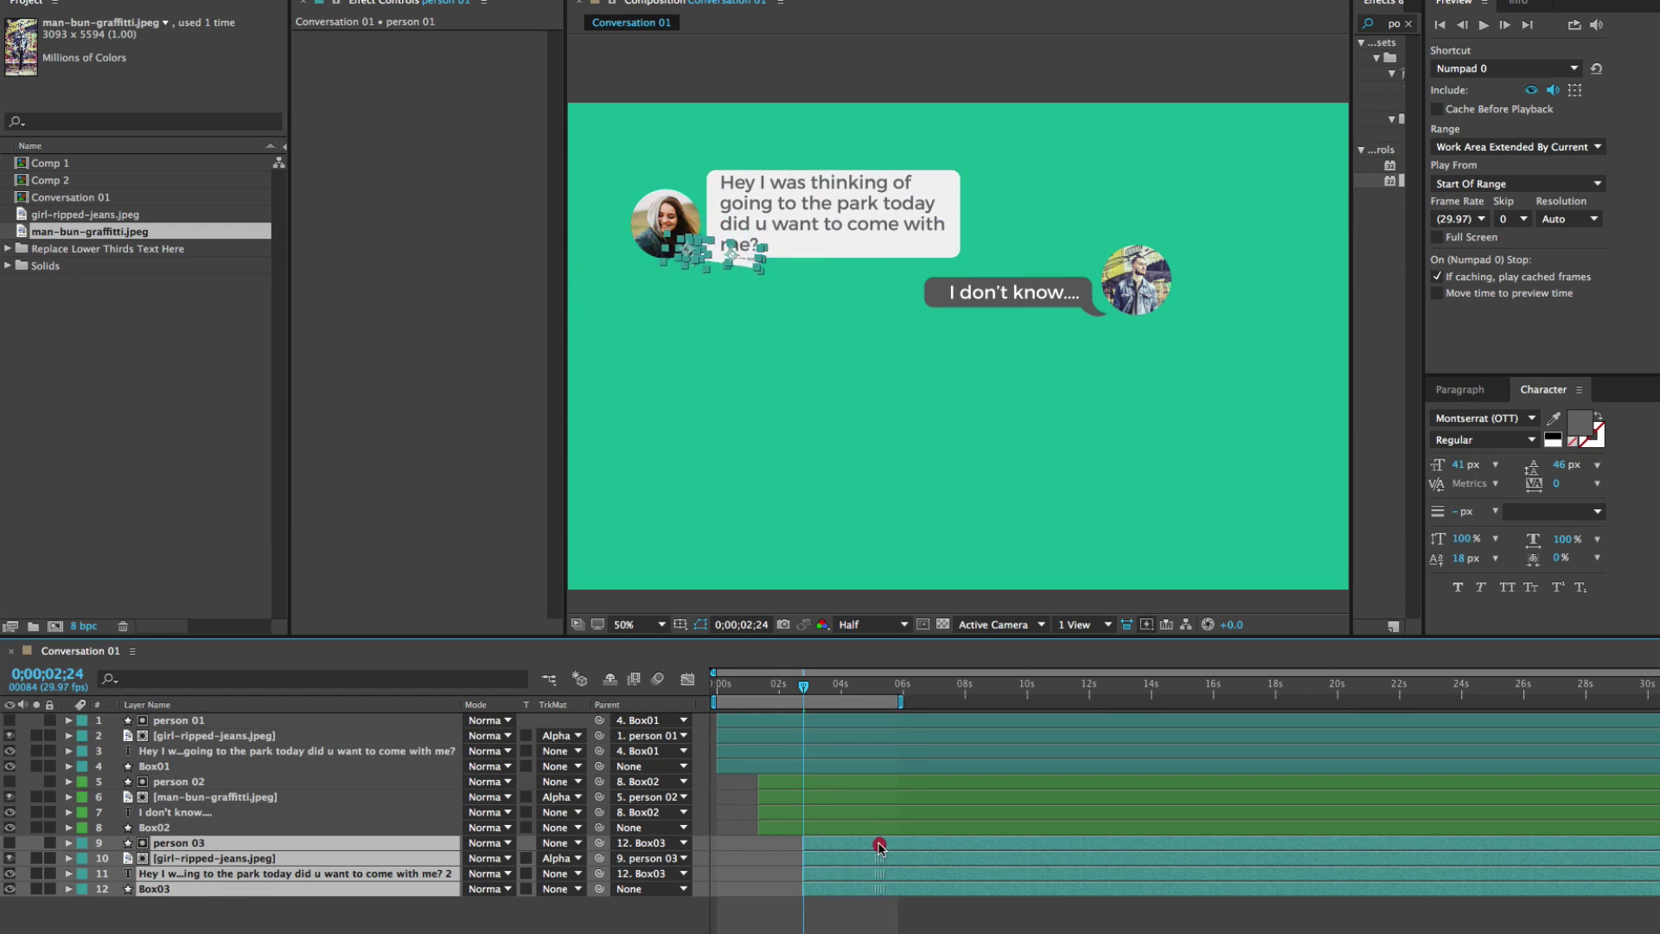
# Step: At 0;00;07;07, move the Box03 message straight down below the "I don't know...." reply
pyautogui.click(941, 685)
pyautogui.click(173, 893)
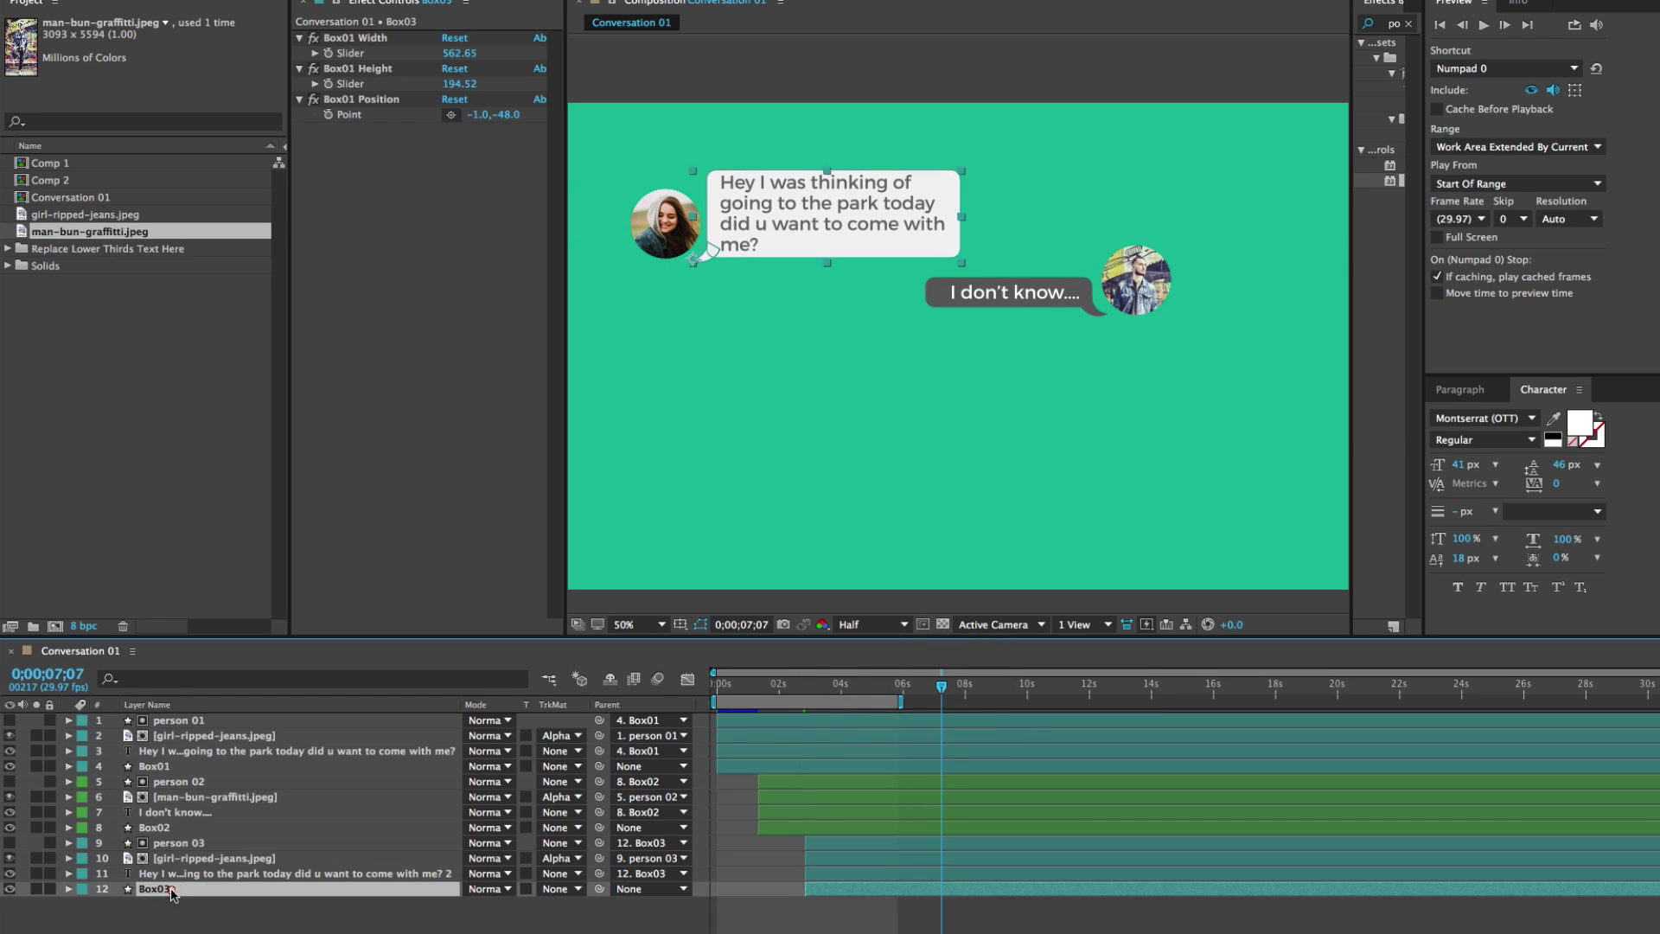
pyautogui.press('v')
pyautogui.moveTo(771, 242); pyautogui.dragTo(772, 391)
# Step: Change the third message to "um...is everything ok? It's a nice day to play with Roger at the dog park." and lower the text in the bubble
pyautogui.click(183, 875)
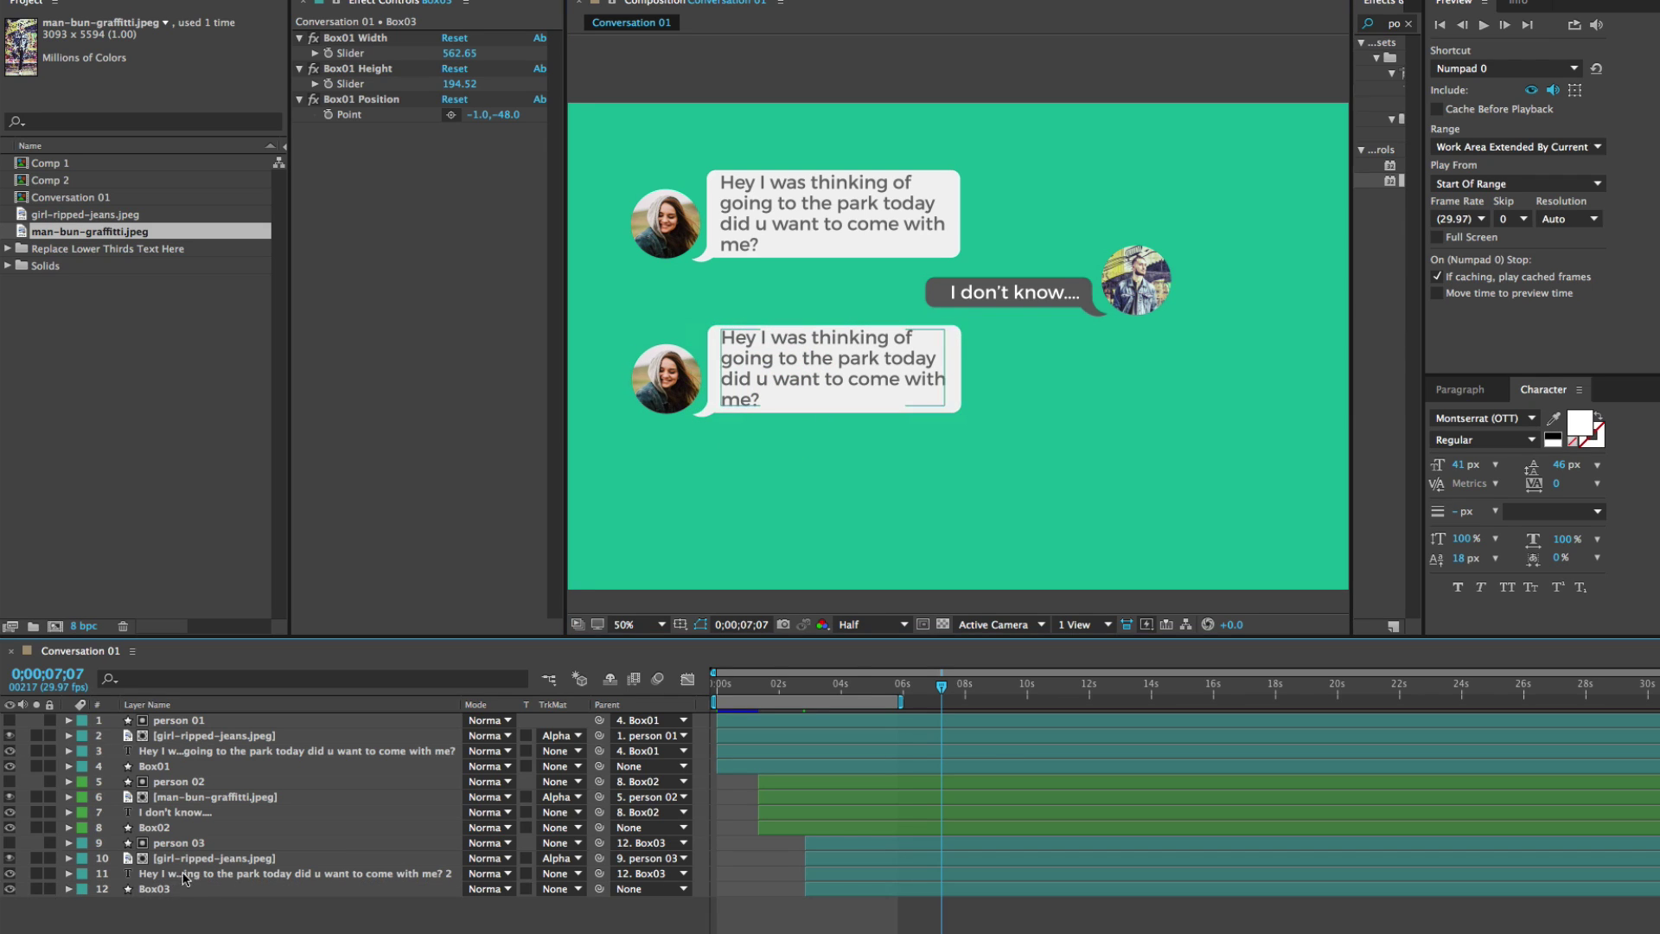
pyautogui.doubleClick(173, 875)
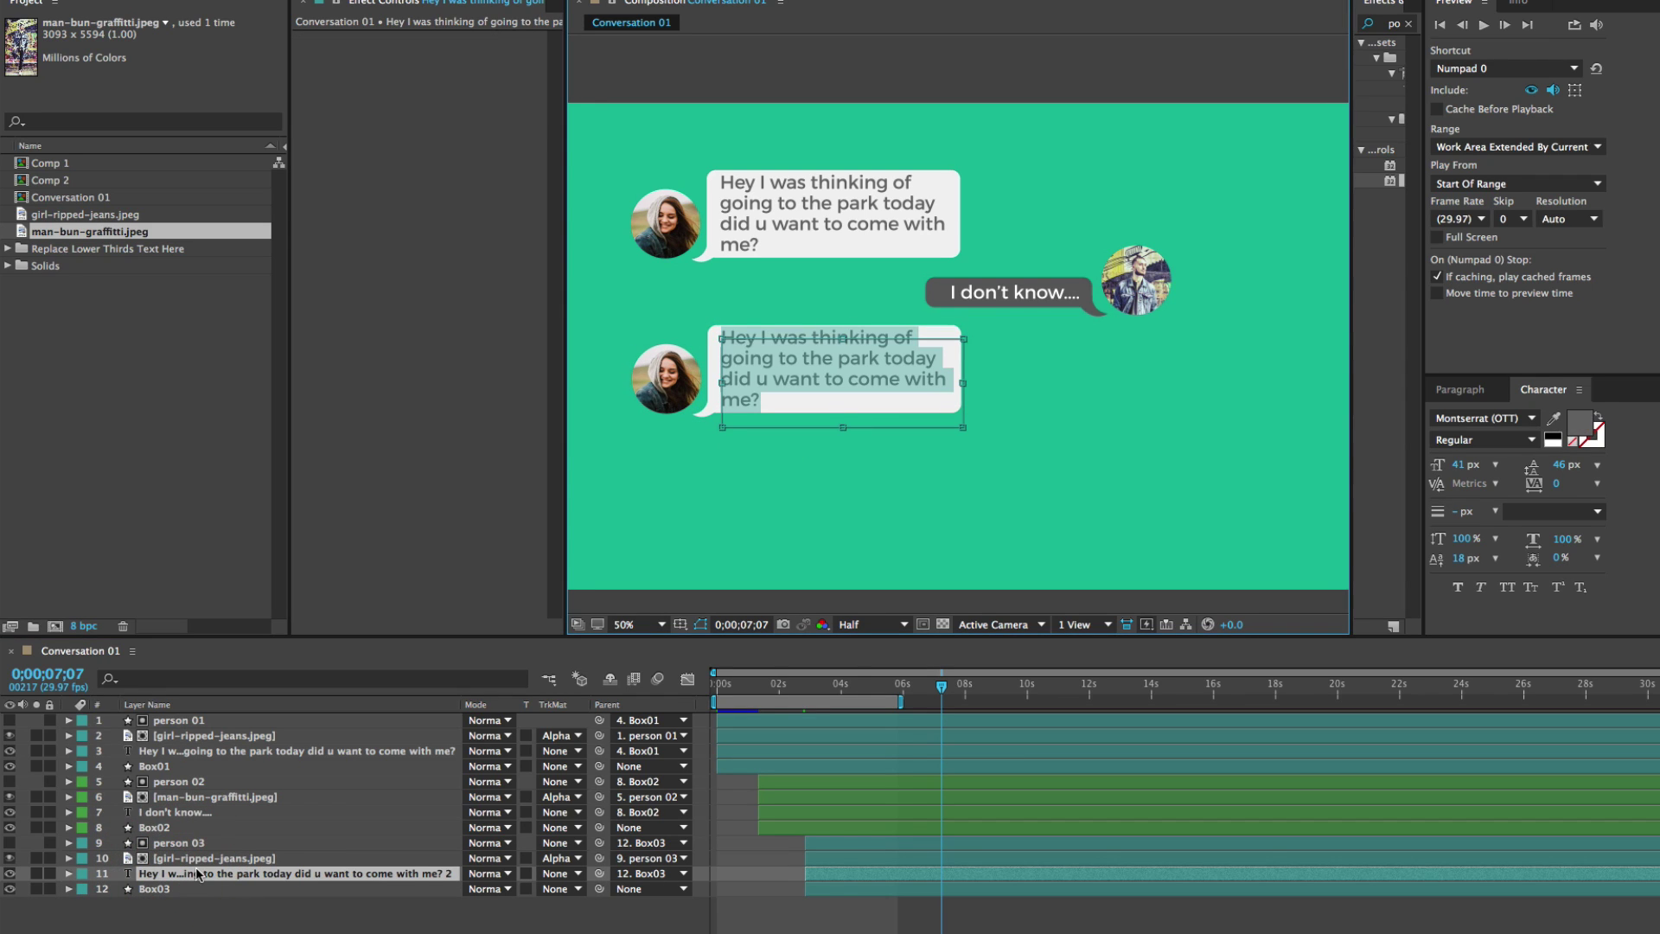
pyautogui.write('u')
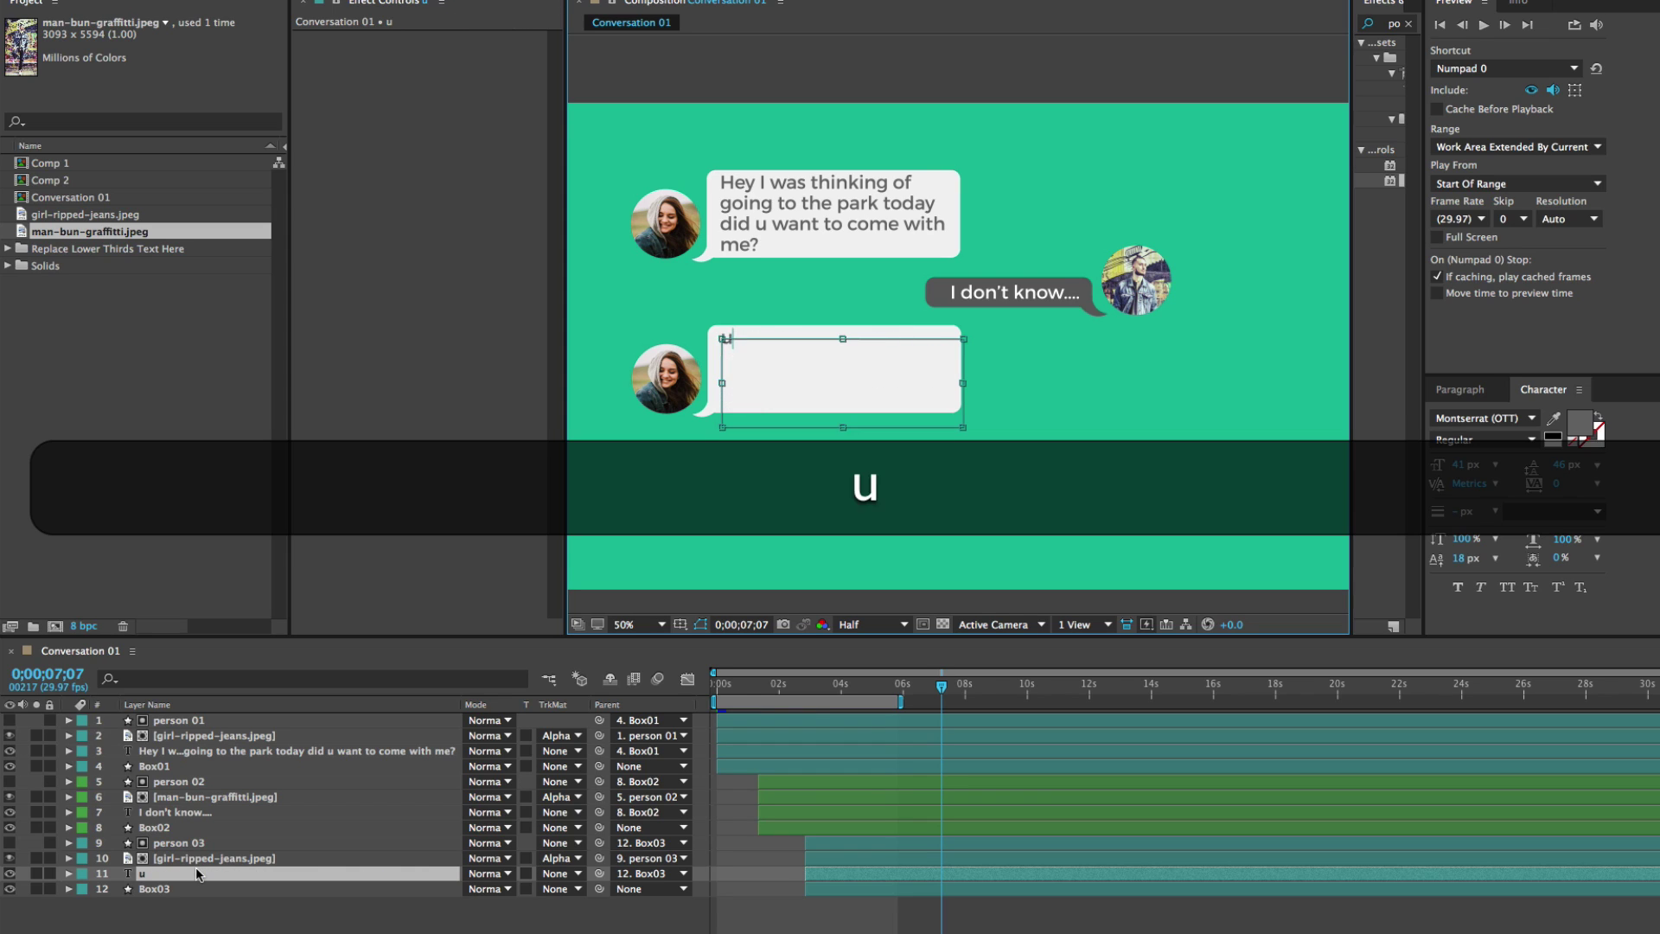
pyautogui.write("m...is everything ok? It's a nice day to play with Roger at the dog park.")
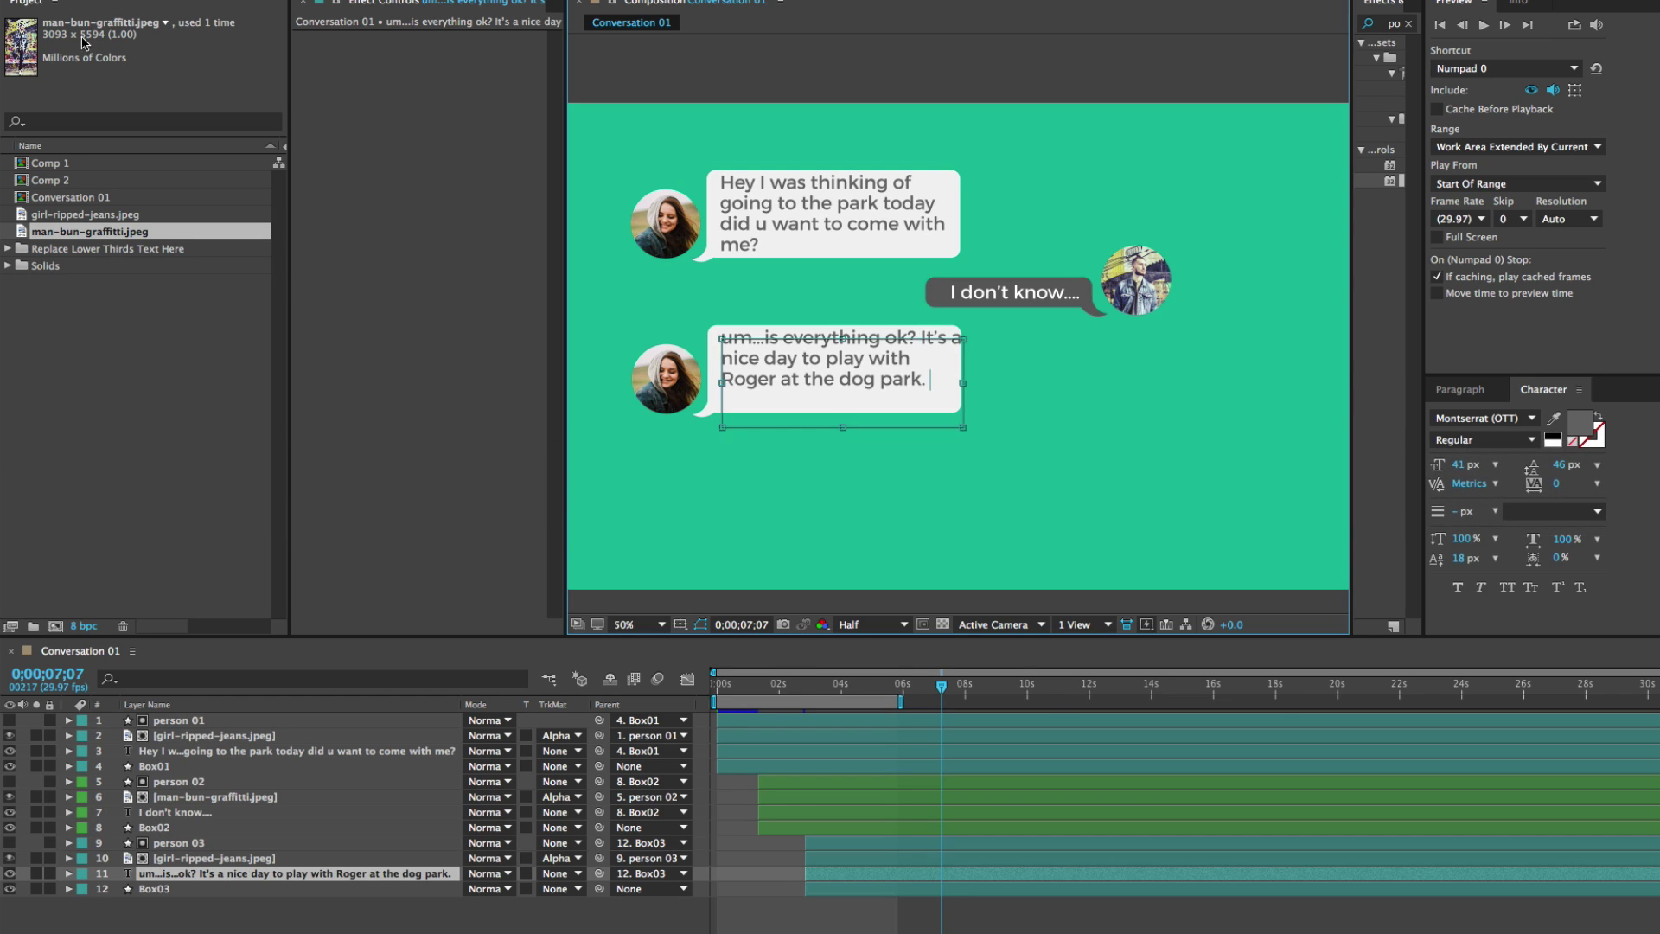
pyautogui.click(18, 1)
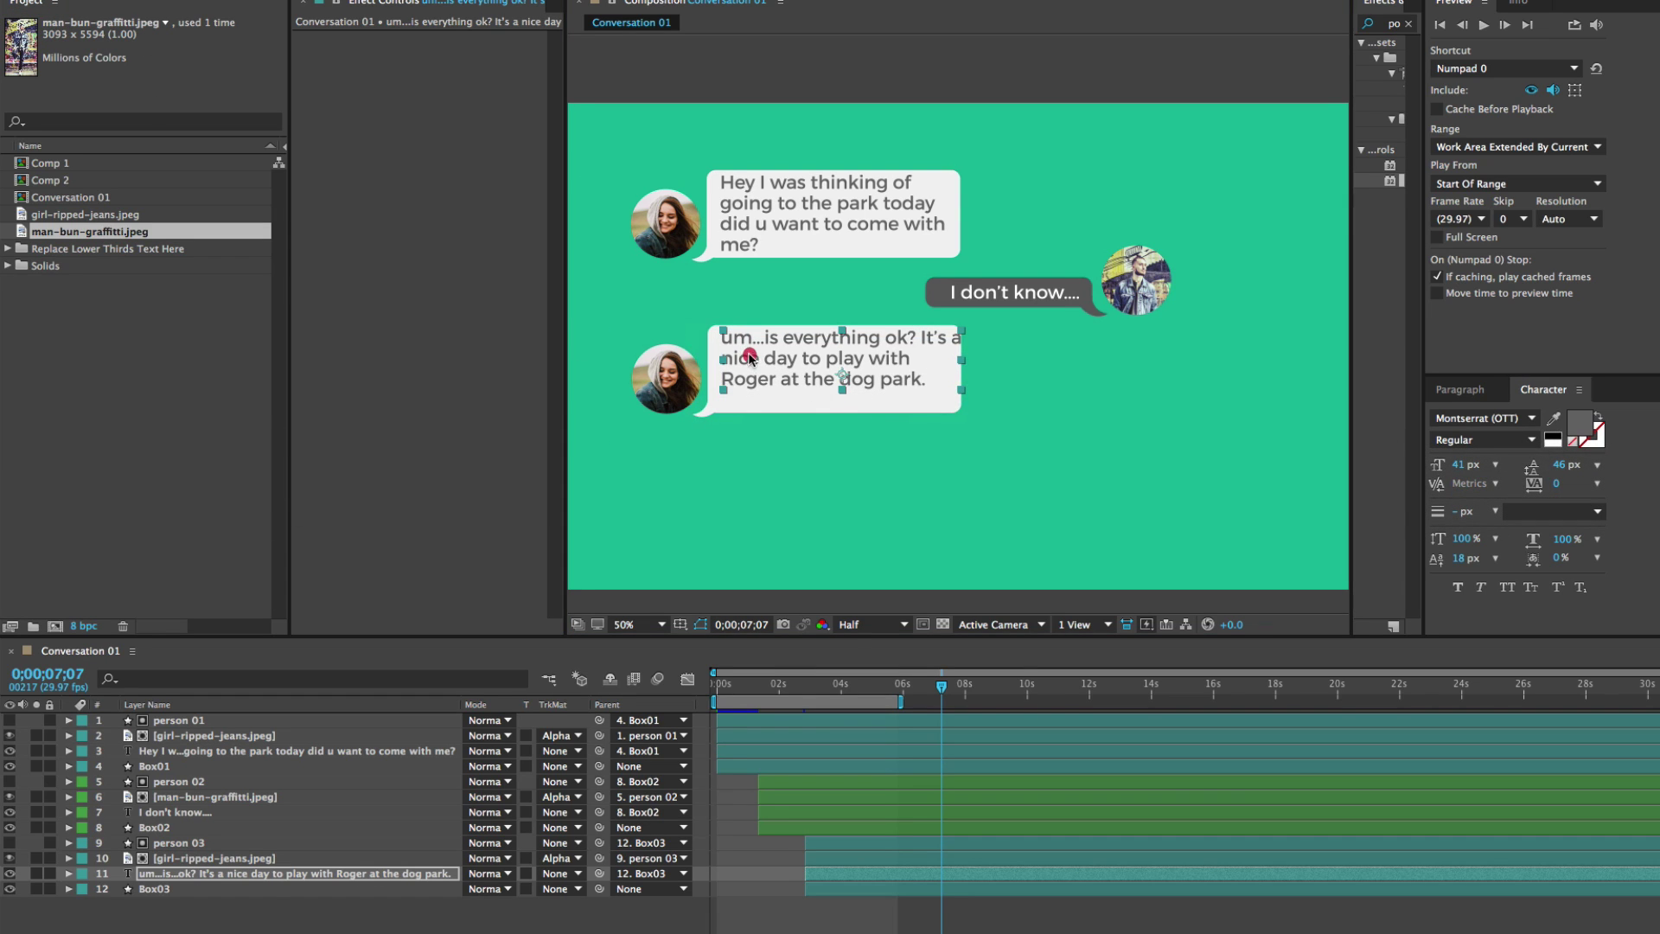
pyautogui.moveTo(750, 357); pyautogui.dragTo(744, 375)
# Step: Resize the Box03 bubble to fit its text: height 153.52, width 569.65, and position 3.0, -34.0
pyautogui.click(162, 889)
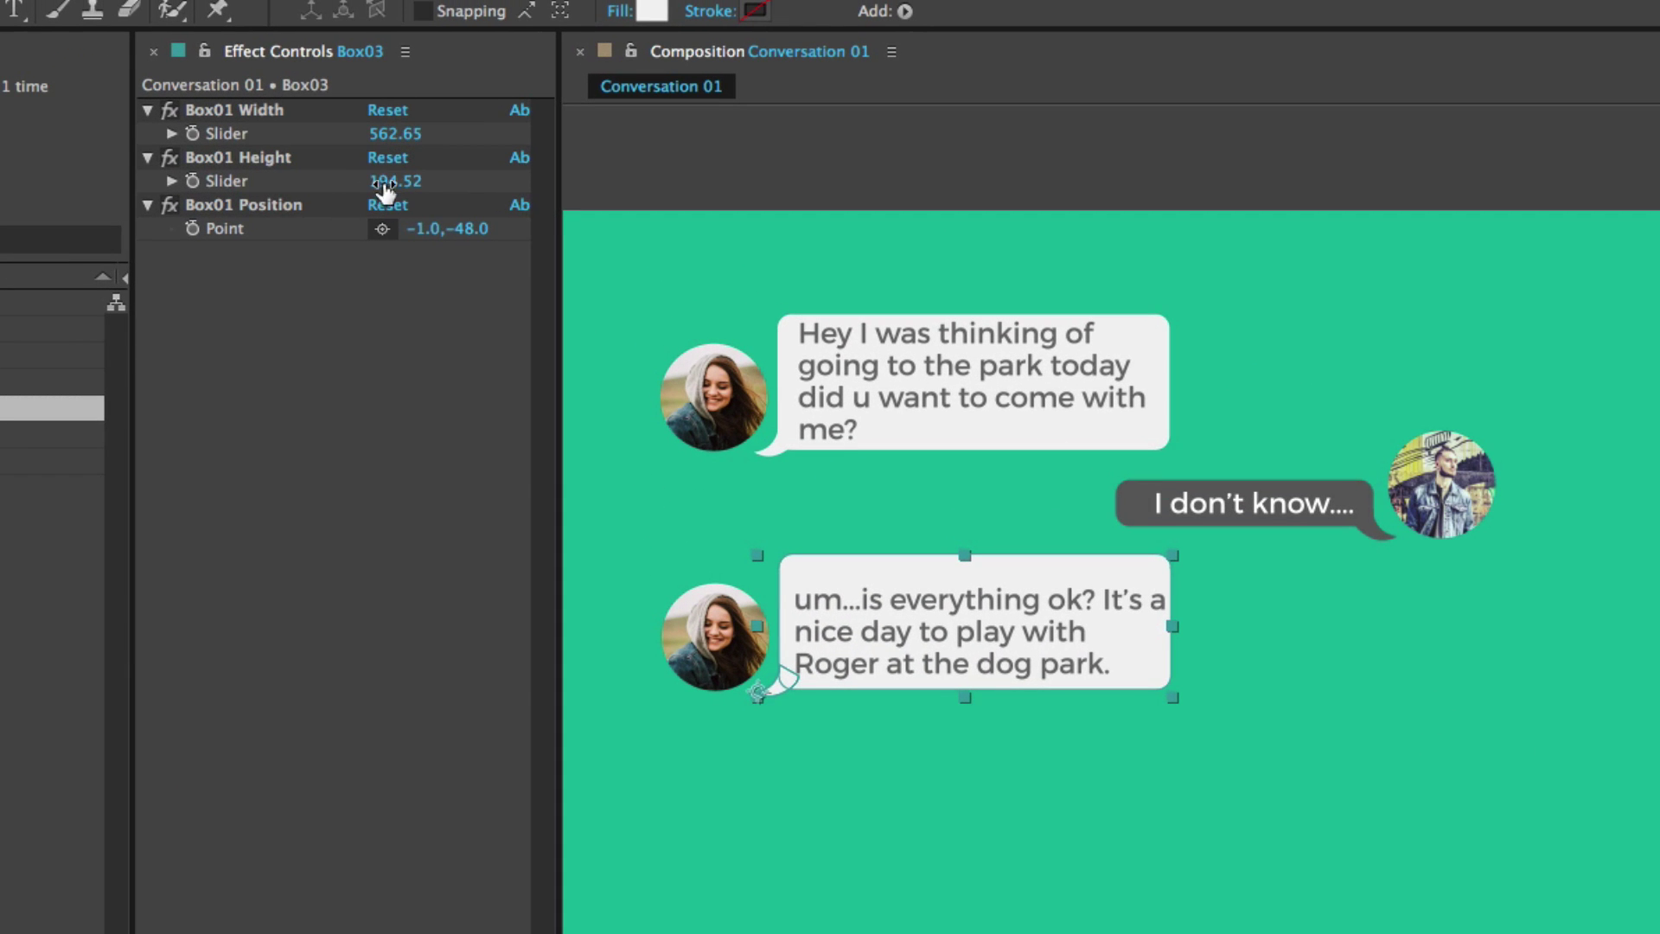
pyautogui.moveTo(384, 186); pyautogui.dragTo(355, 202)
pyautogui.moveTo(475, 234); pyautogui.dragTo(484, 235)
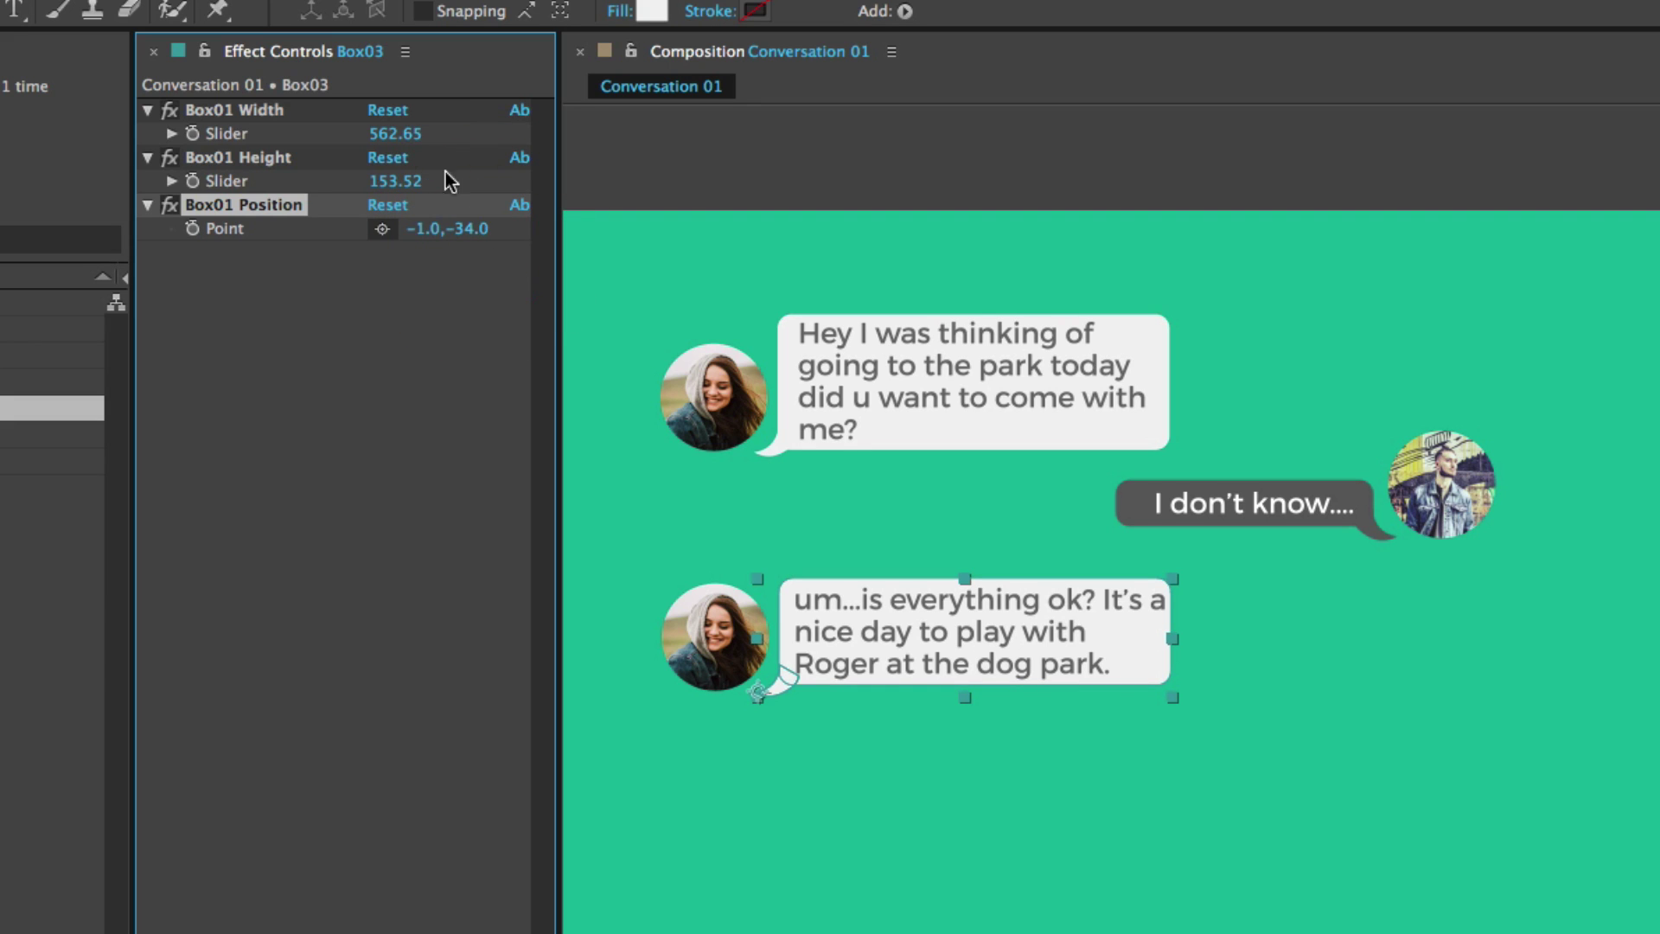
pyautogui.moveTo(396, 134); pyautogui.dragTo(407, 134)
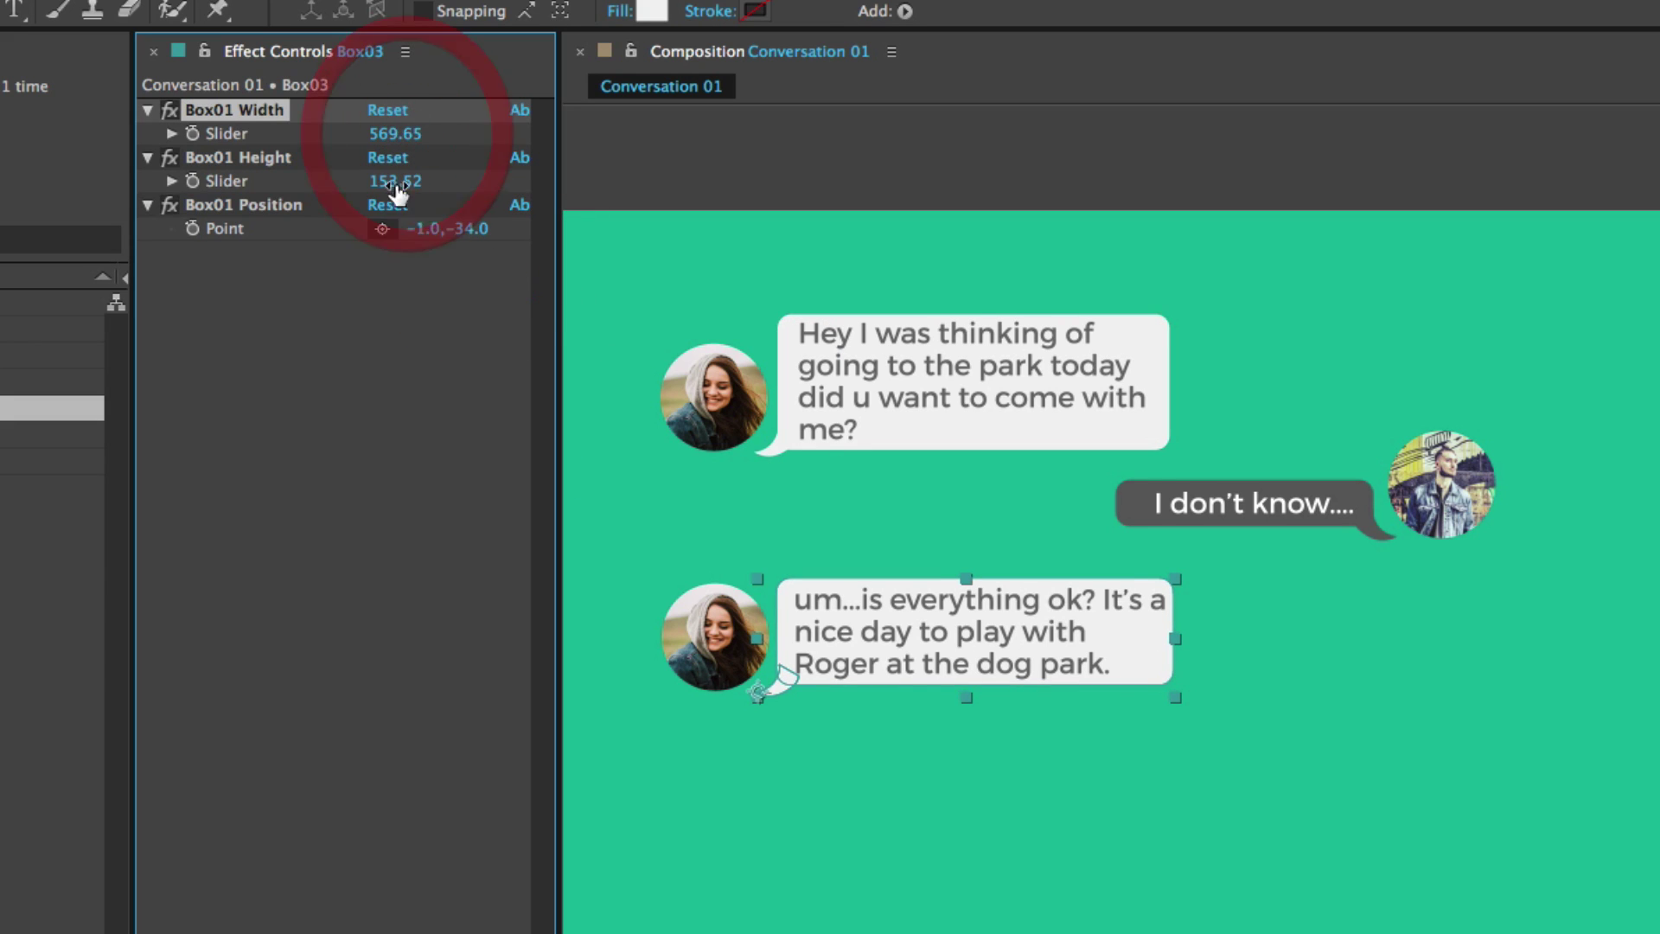
pyautogui.moveTo(434, 229); pyautogui.dragTo(446, 229)
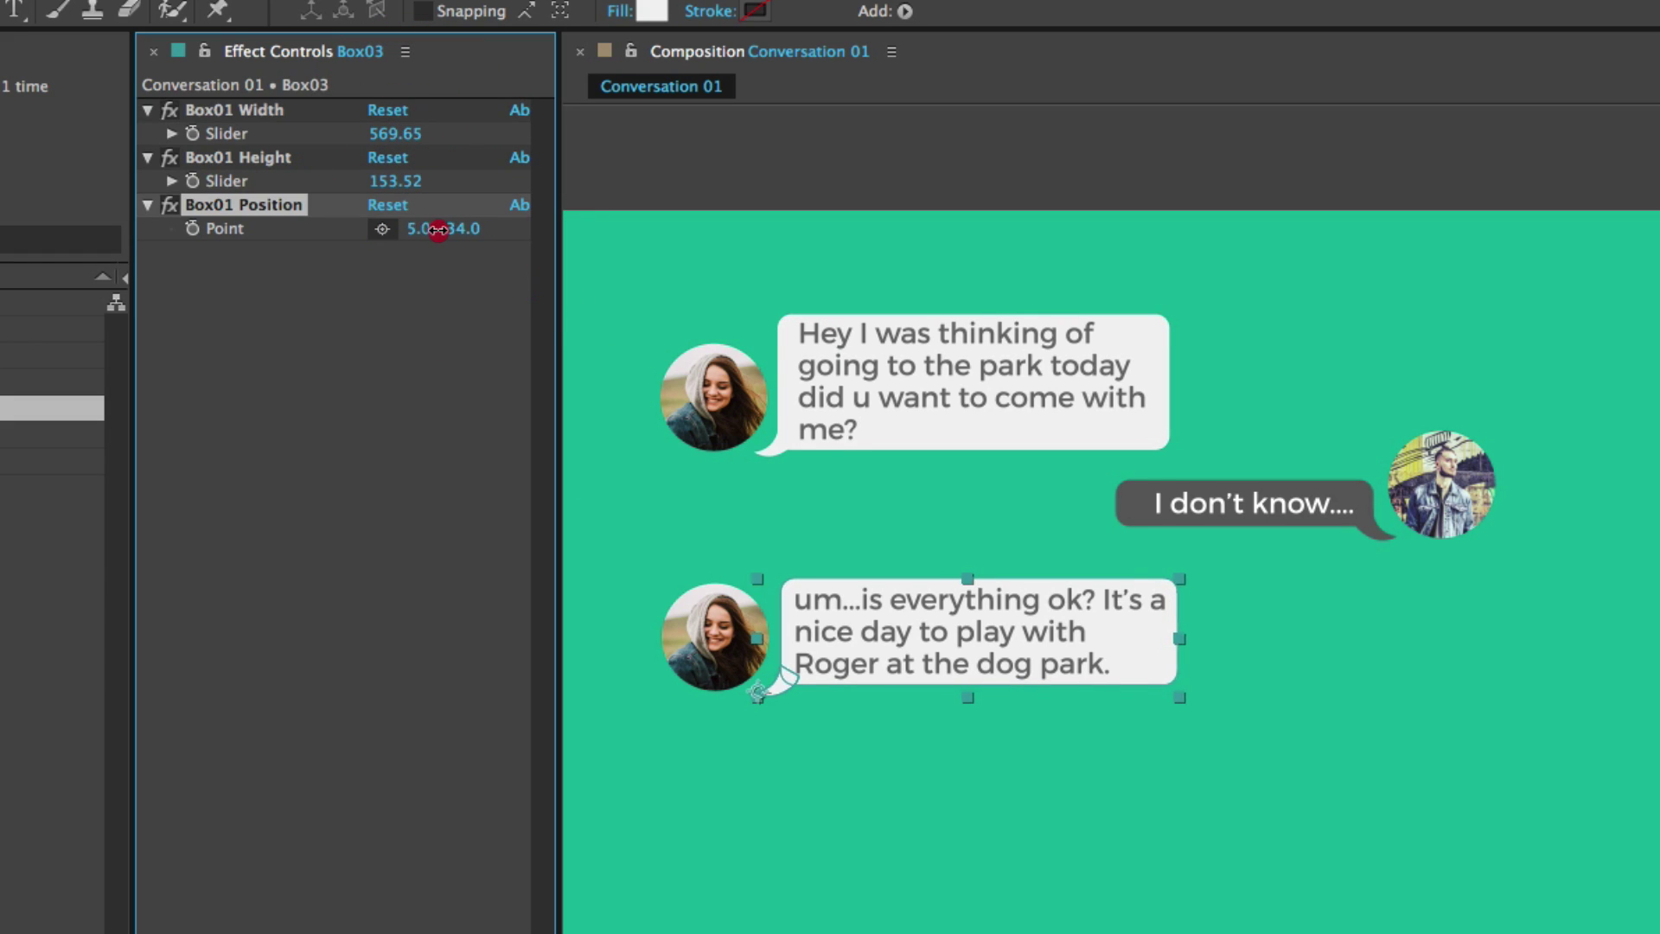
pyautogui.moveTo(438, 229); pyautogui.dragTo(436, 229)
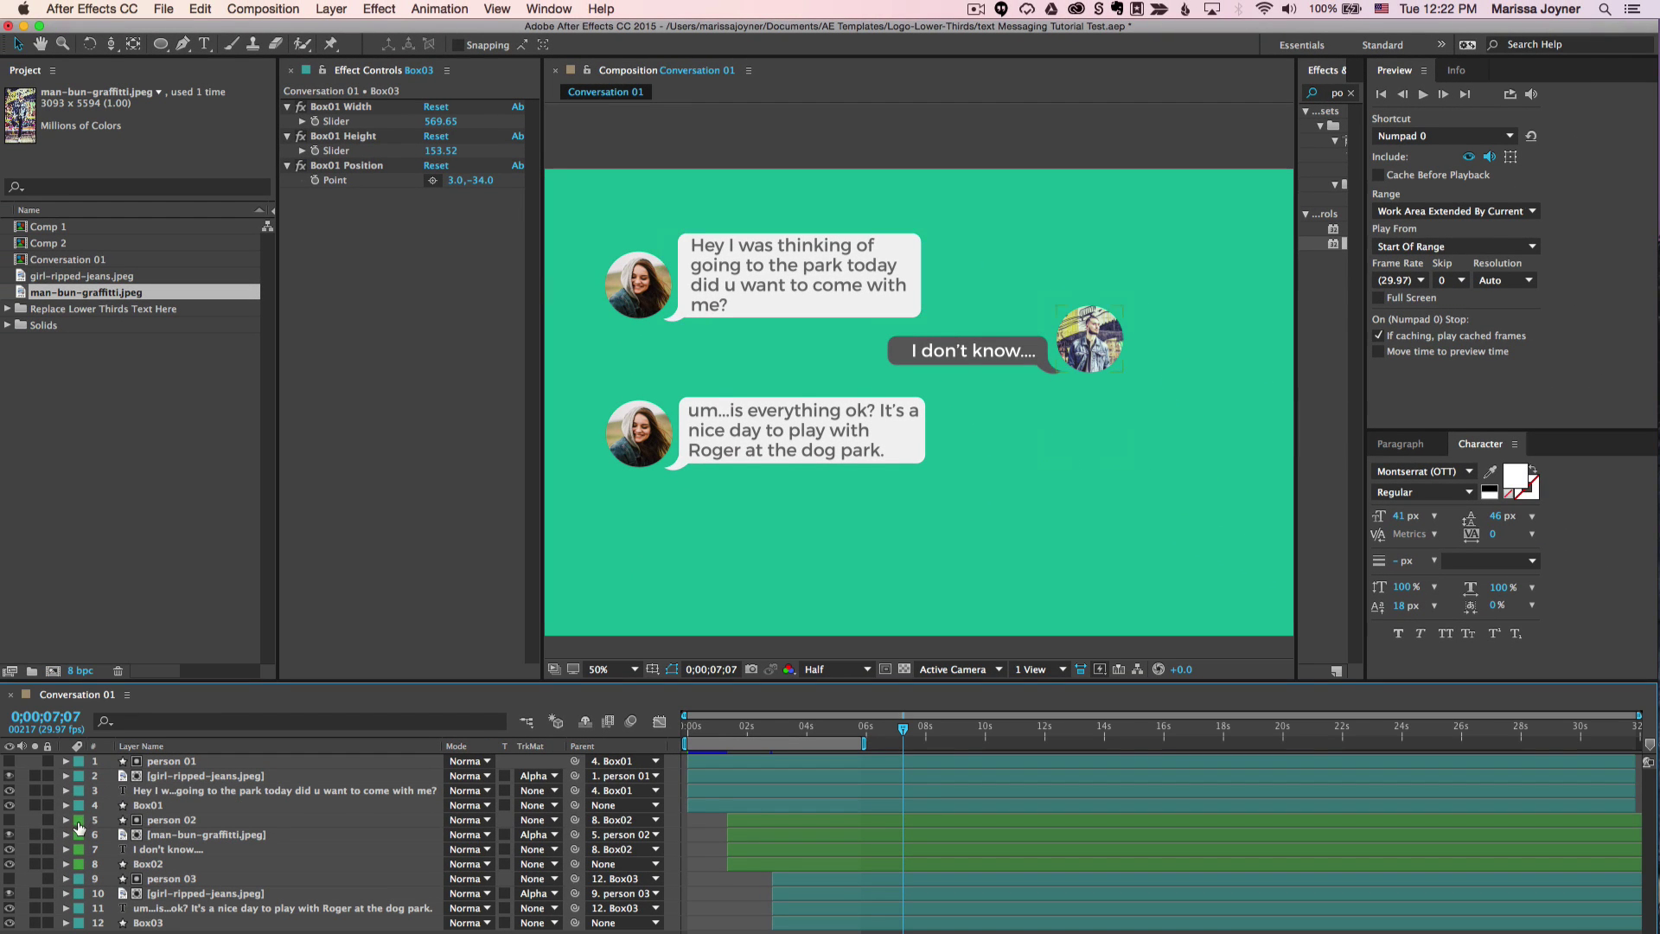
# Step: Duplicate the whole person 02 label group, place the copies below Box03 in the stack, and delay them to start at about 5 seconds
pyautogui.click(80, 828)
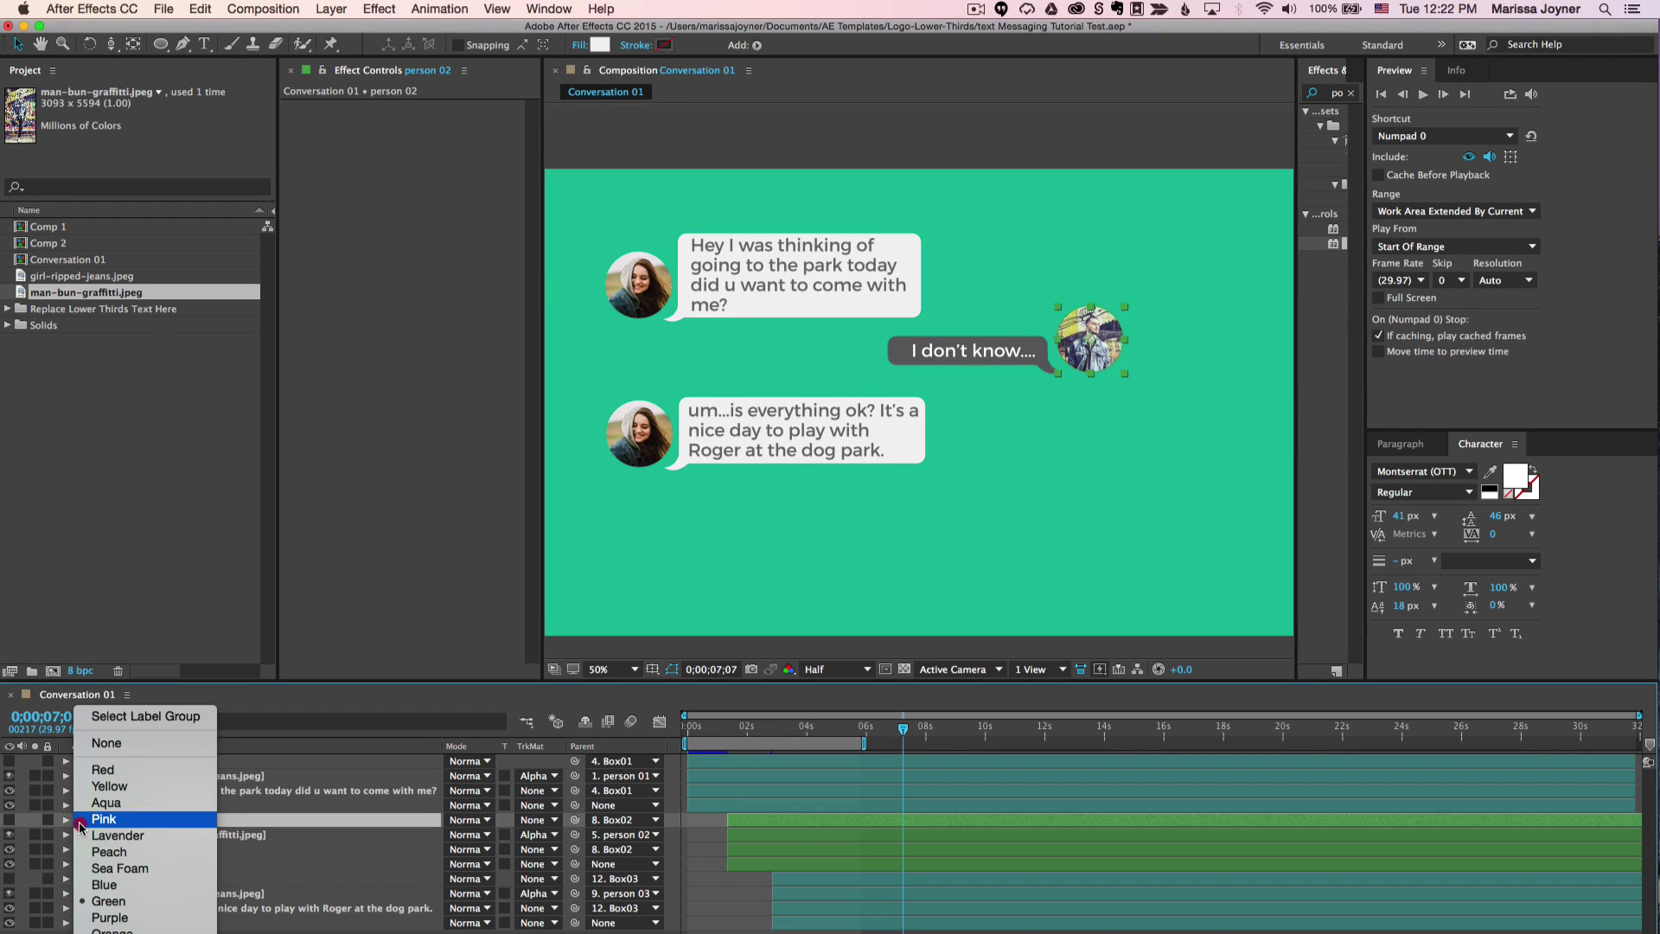
pyautogui.click(118, 718)
pyautogui.press('super+d')
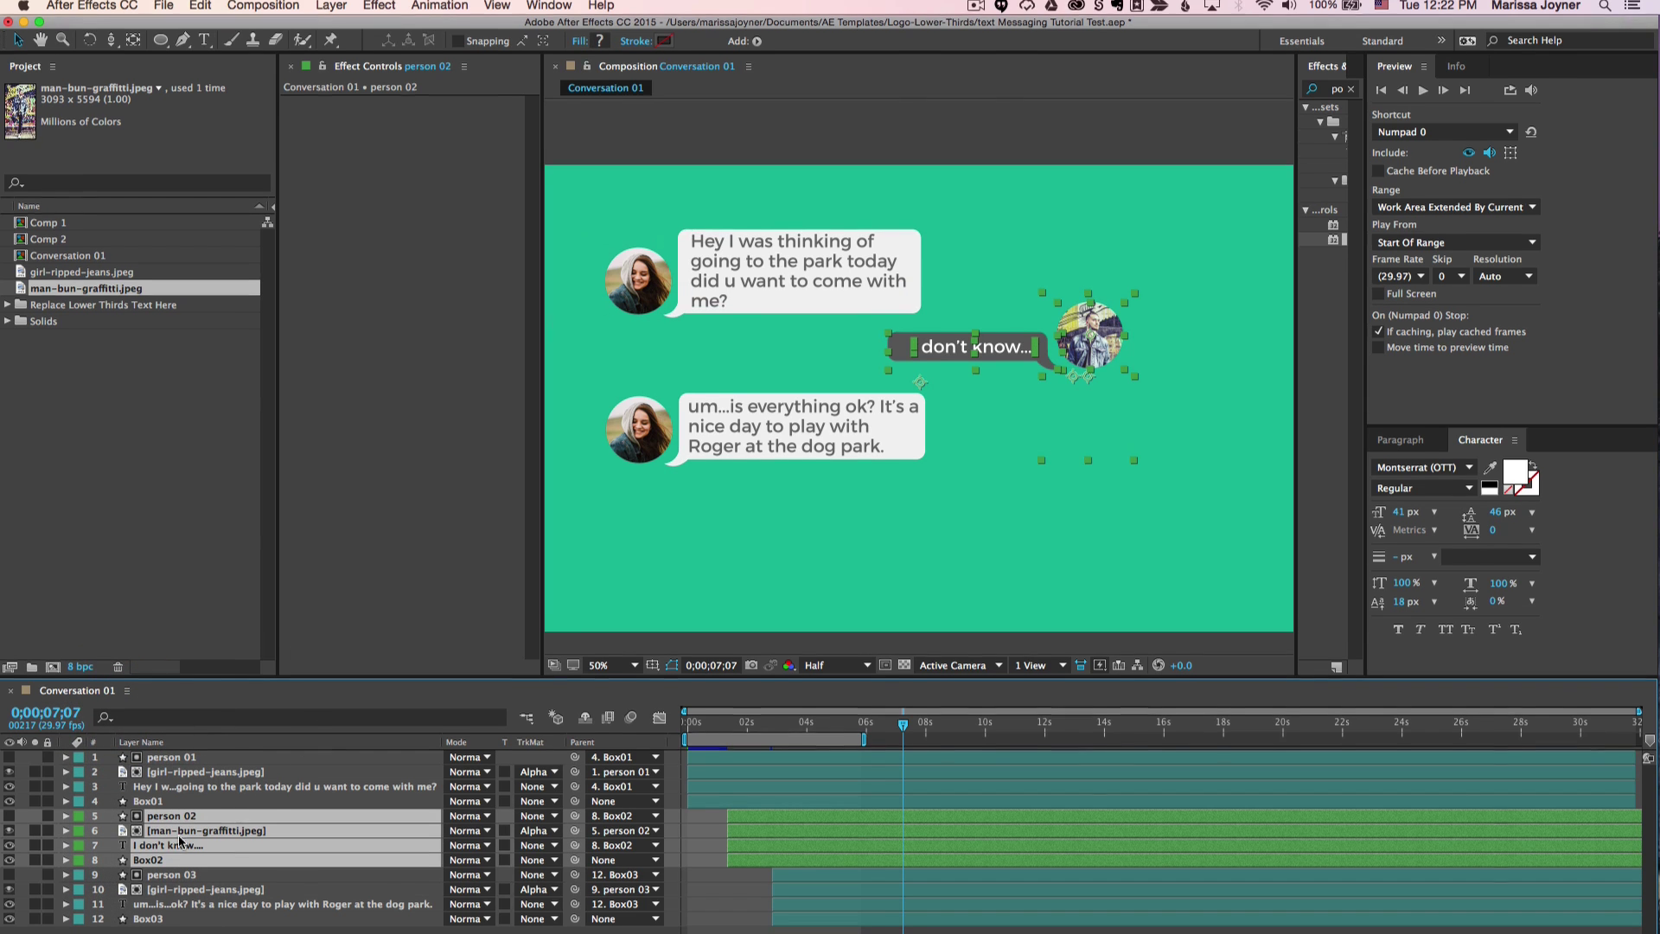
pyautogui.moveTo(157, 807); pyautogui.dragTo(166, 890)
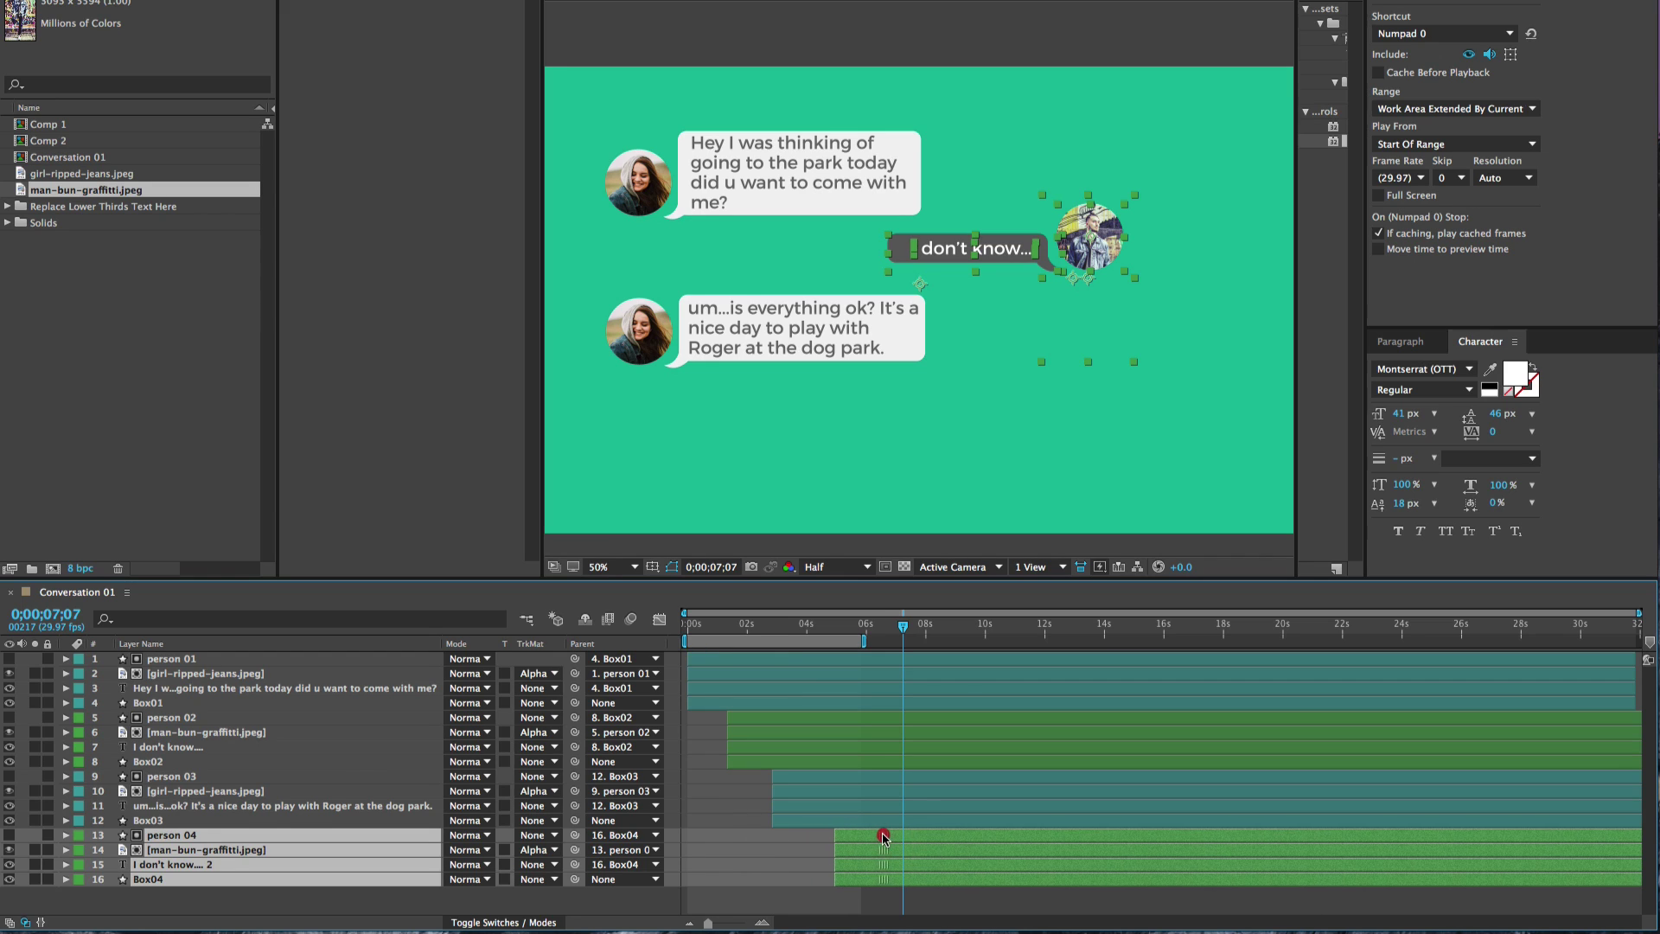
pyautogui.moveTo(882, 838); pyautogui.dragTo(882, 838)
# Step: Move the Box04 message straight down below the third message bubble
pyautogui.click(192, 899)
pyautogui.click(161, 880)
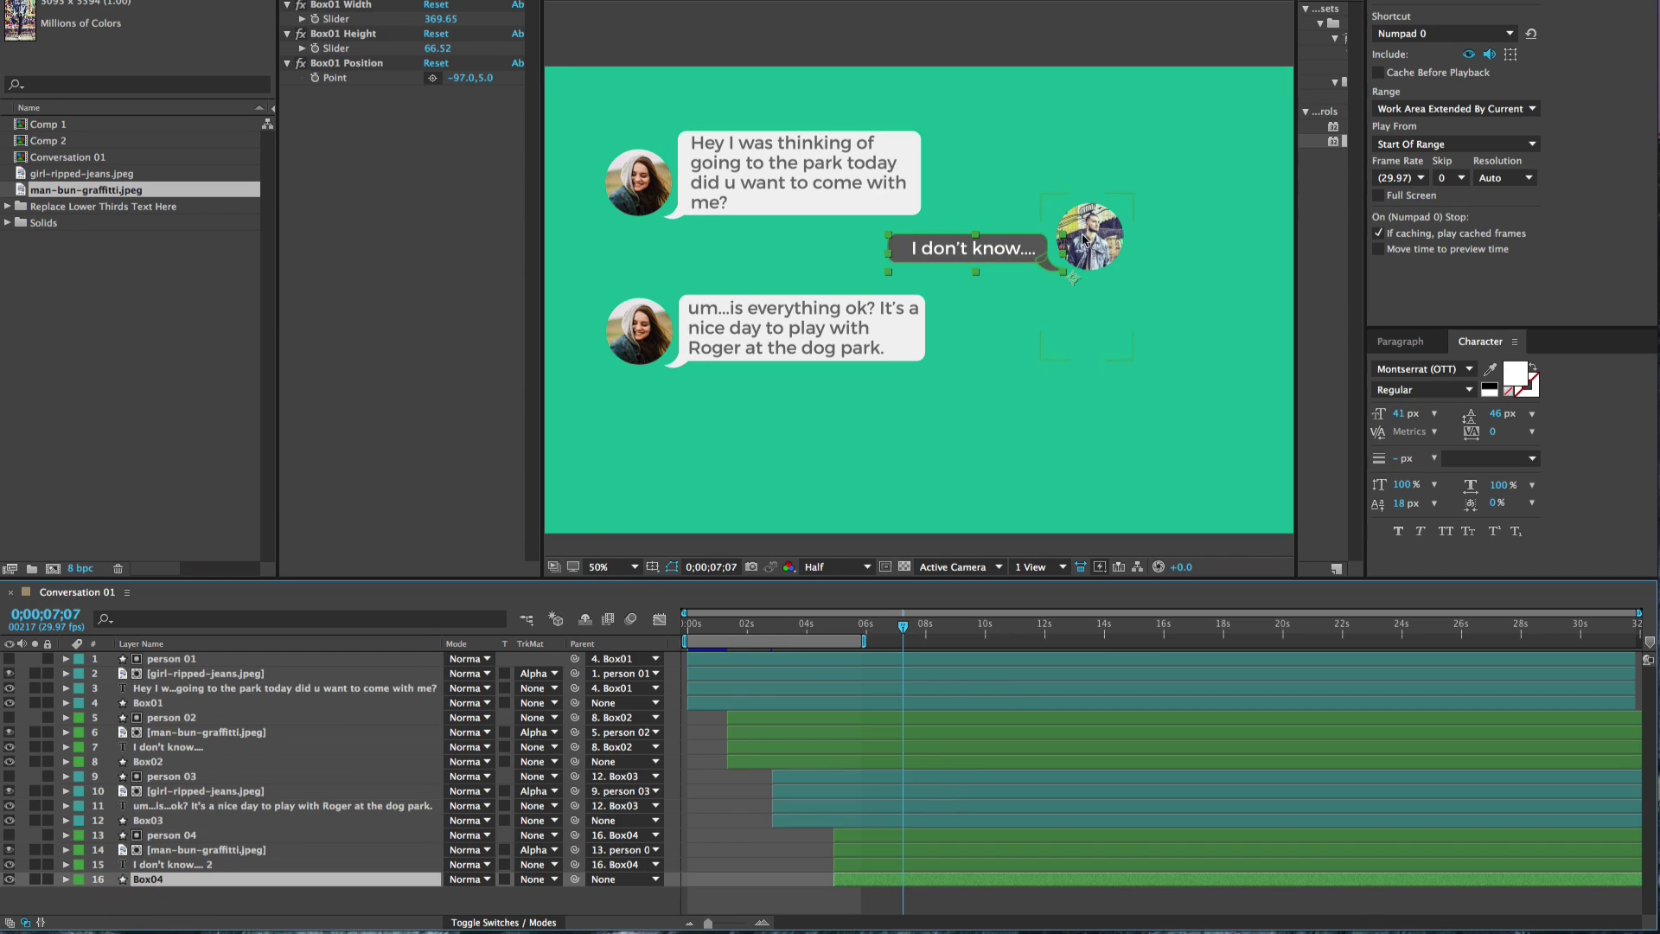
pyautogui.moveTo(1013, 244); pyautogui.dragTo(1015, 407)
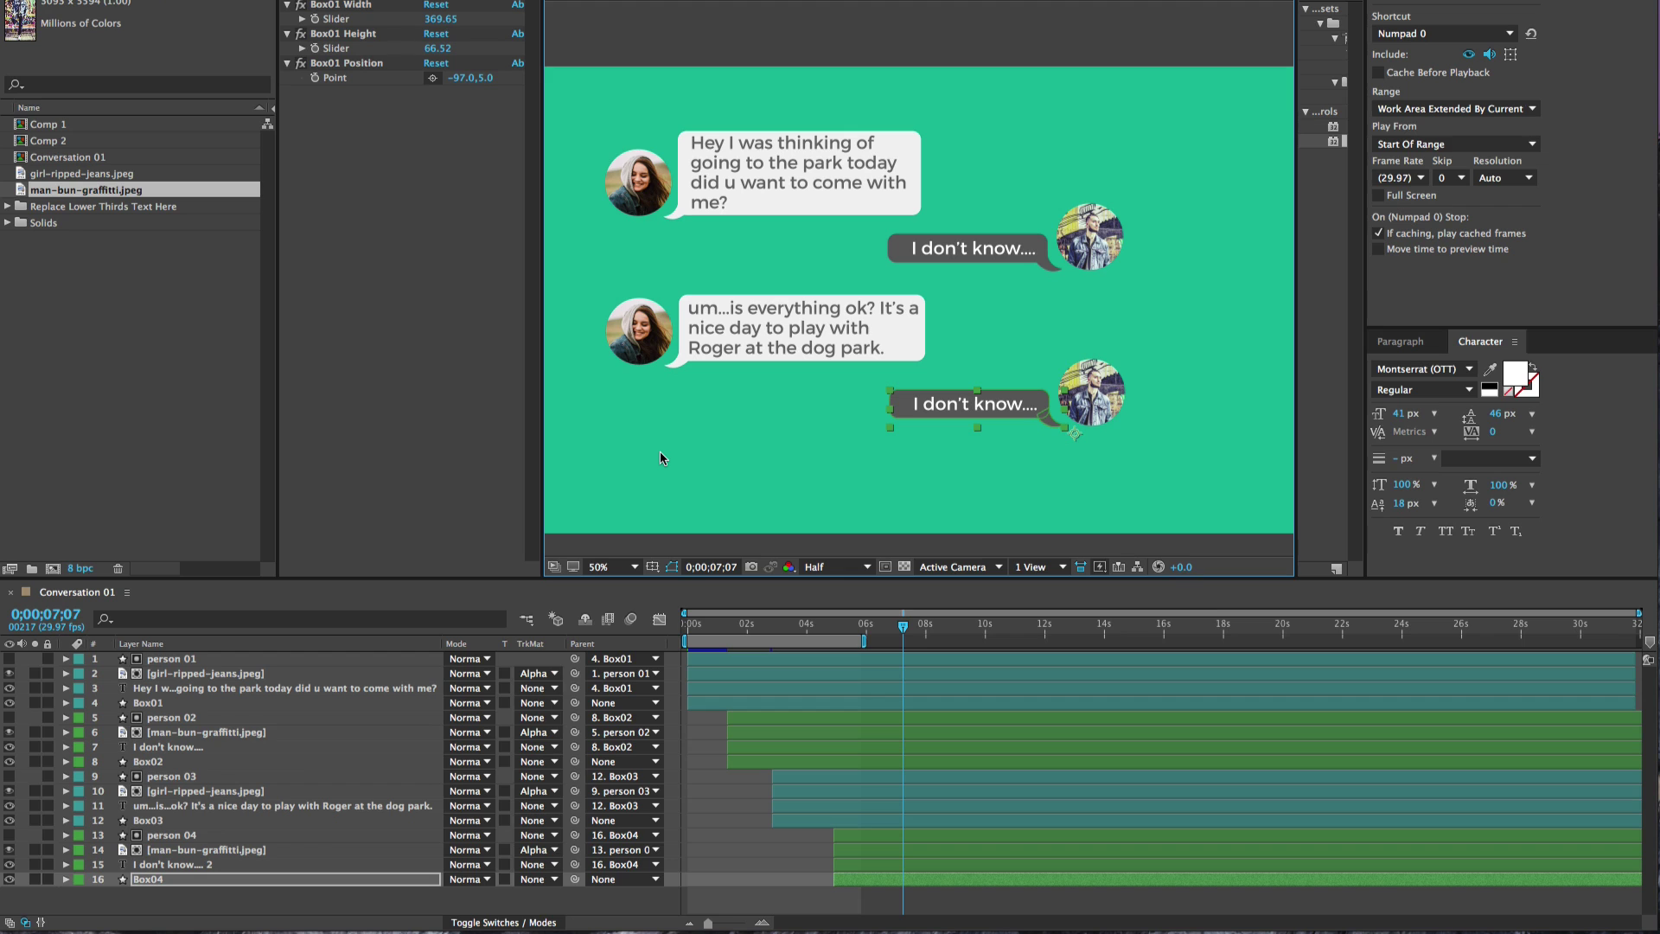
# Step: Import the doggie.jpeg picture from the unsplash-may folder into the project
pyautogui.click(82, 294)
pyautogui.click(164, 8)
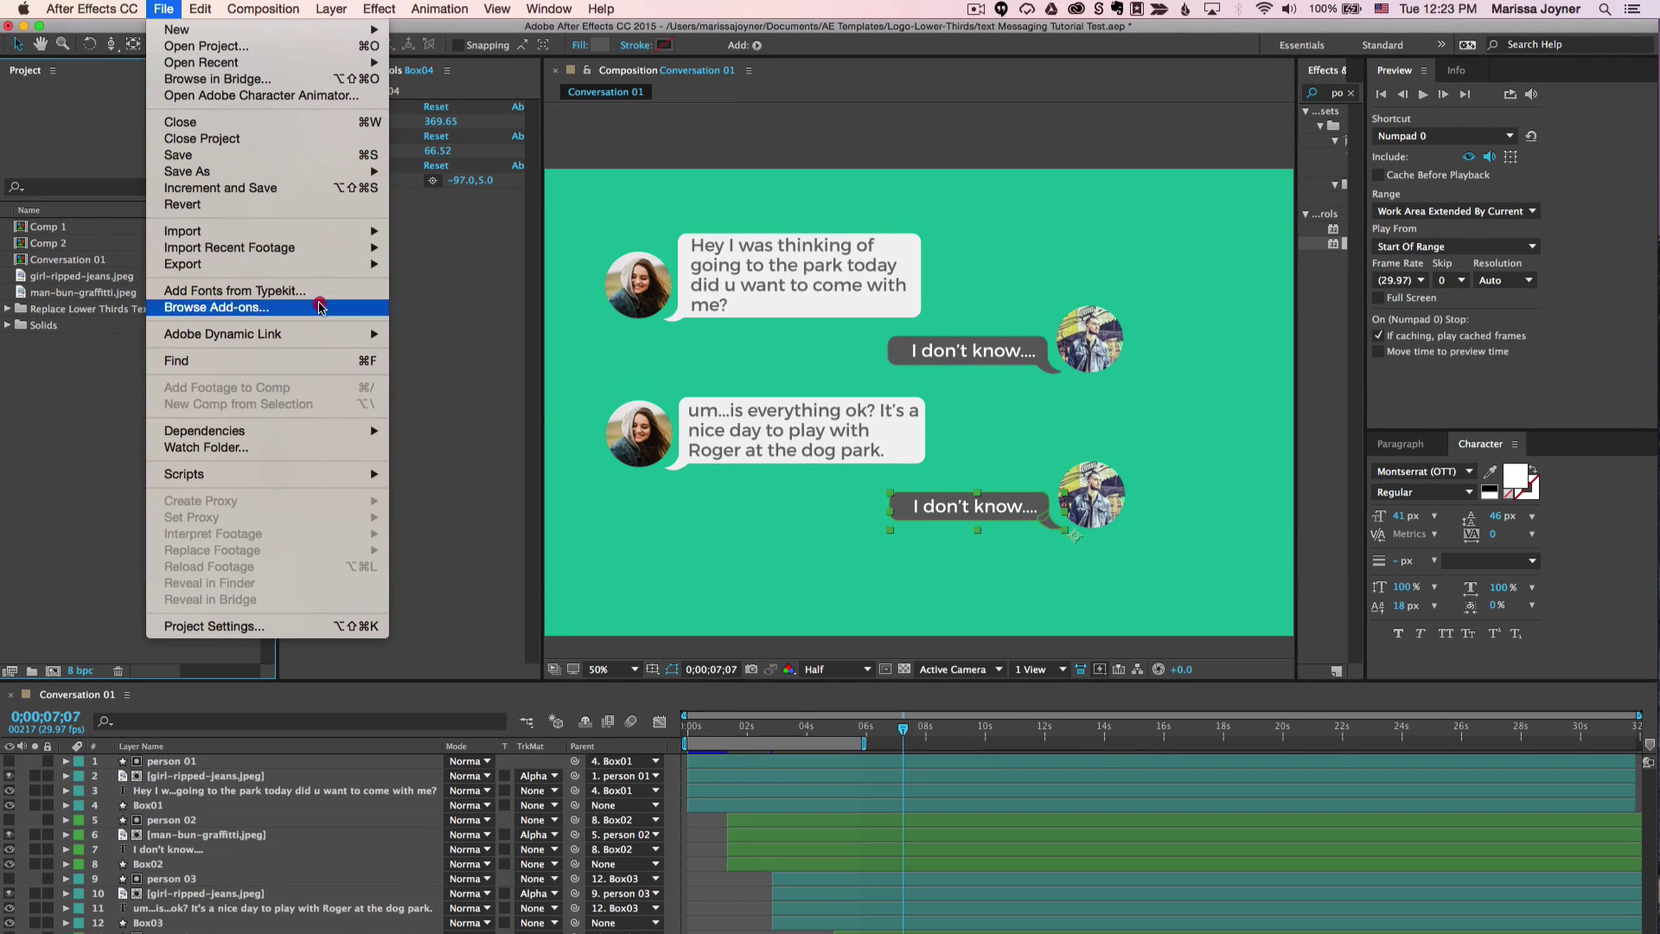
pyautogui.click(413, 231)
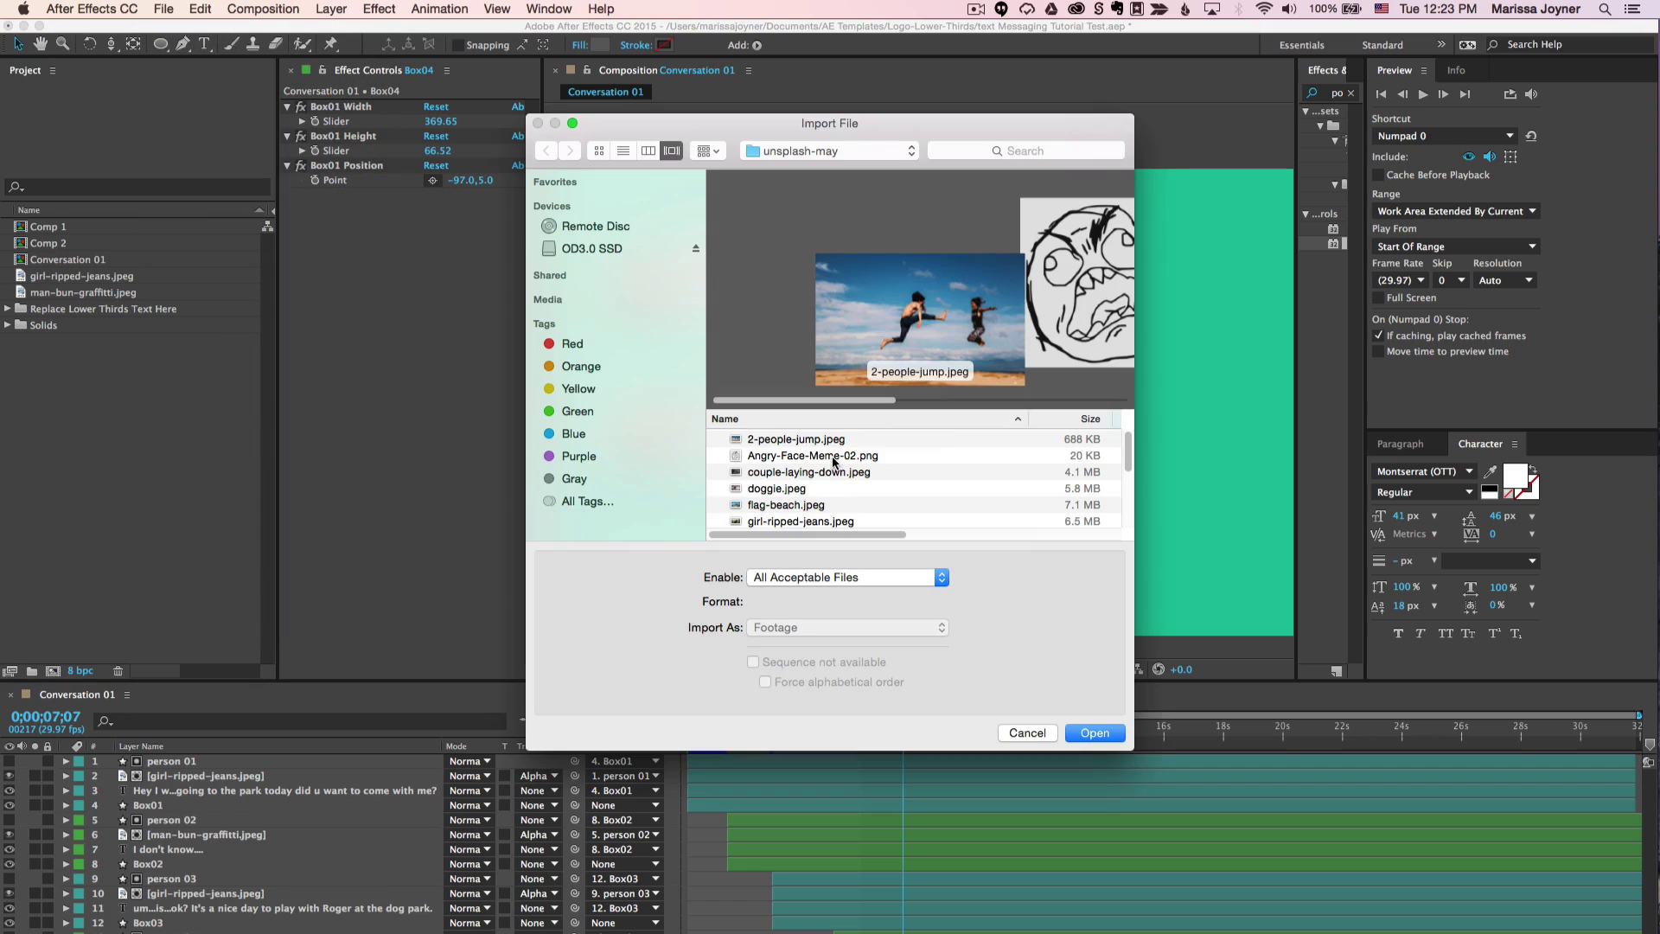
pyautogui.moveTo(832, 401); pyautogui.dragTo(883, 403)
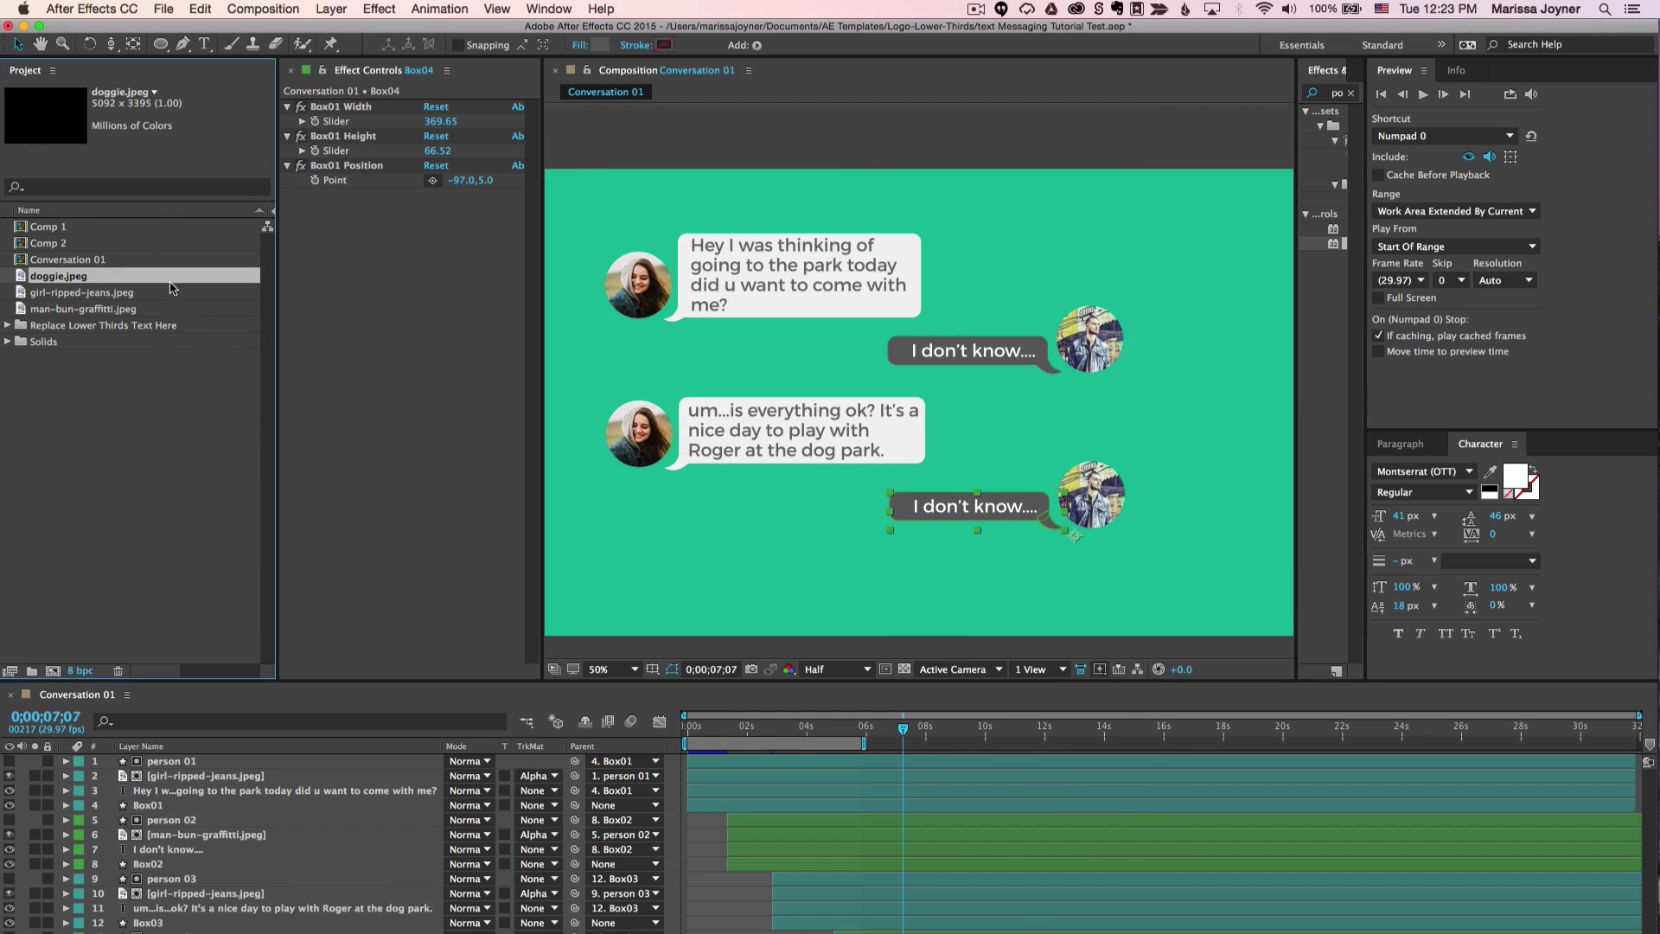
# Step: Add doggie.jpeg to the composition over the fourth message and scale it to 16%
pyautogui.moveTo(63, 280); pyautogui.dragTo(1003, 520)
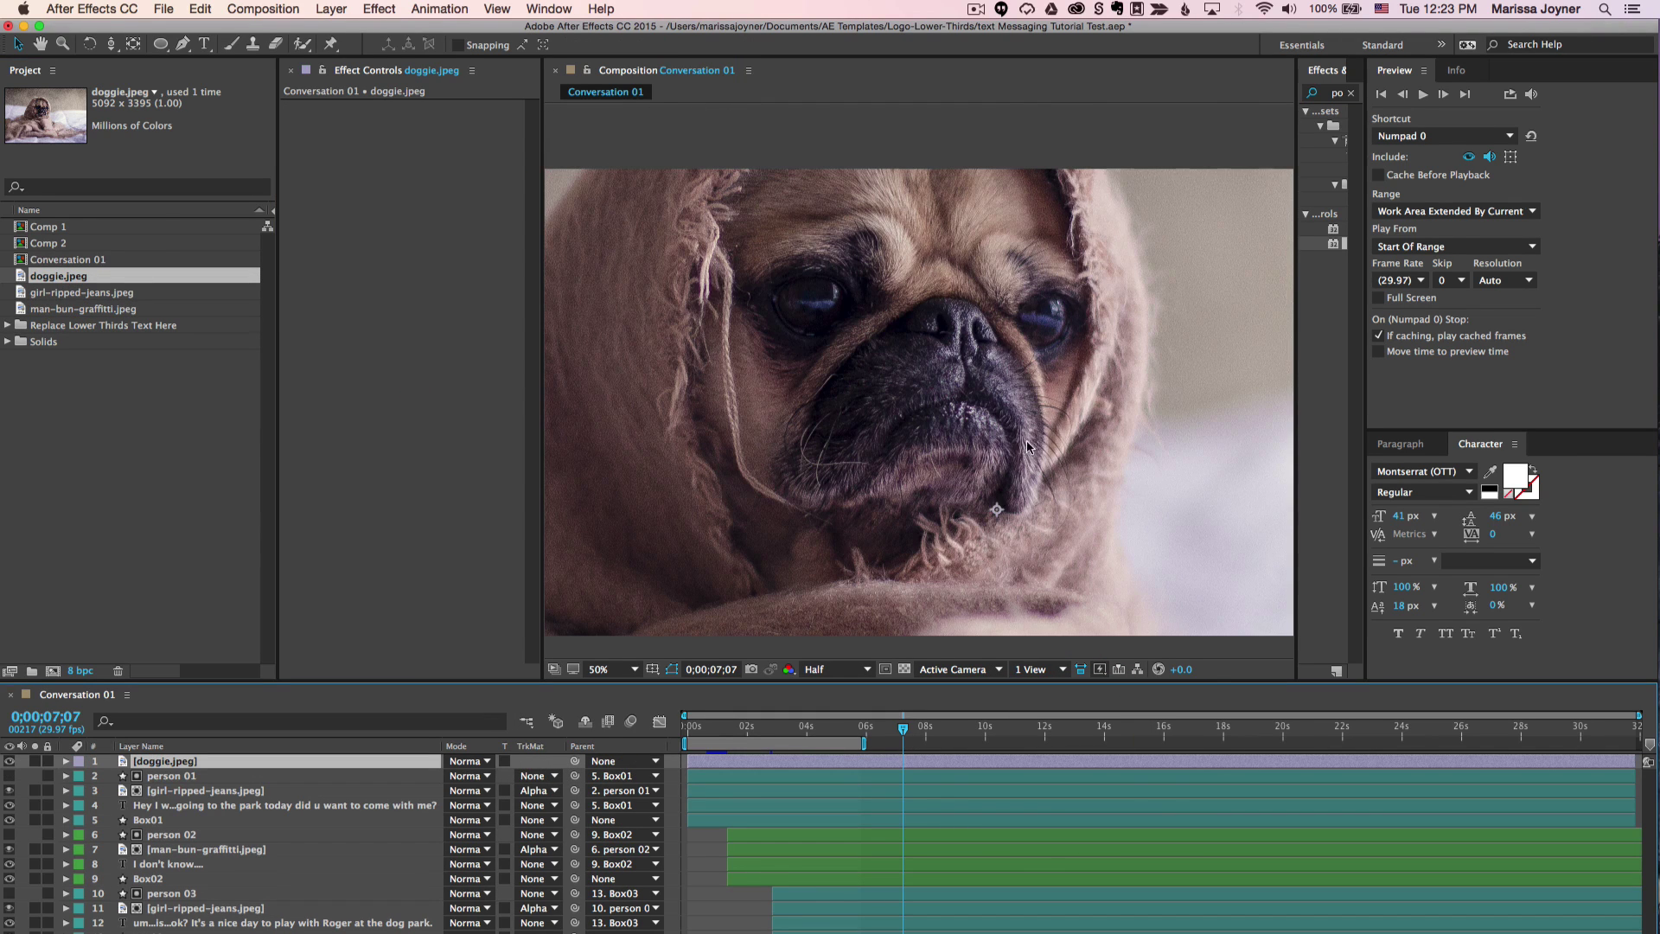
pyautogui.press('s')
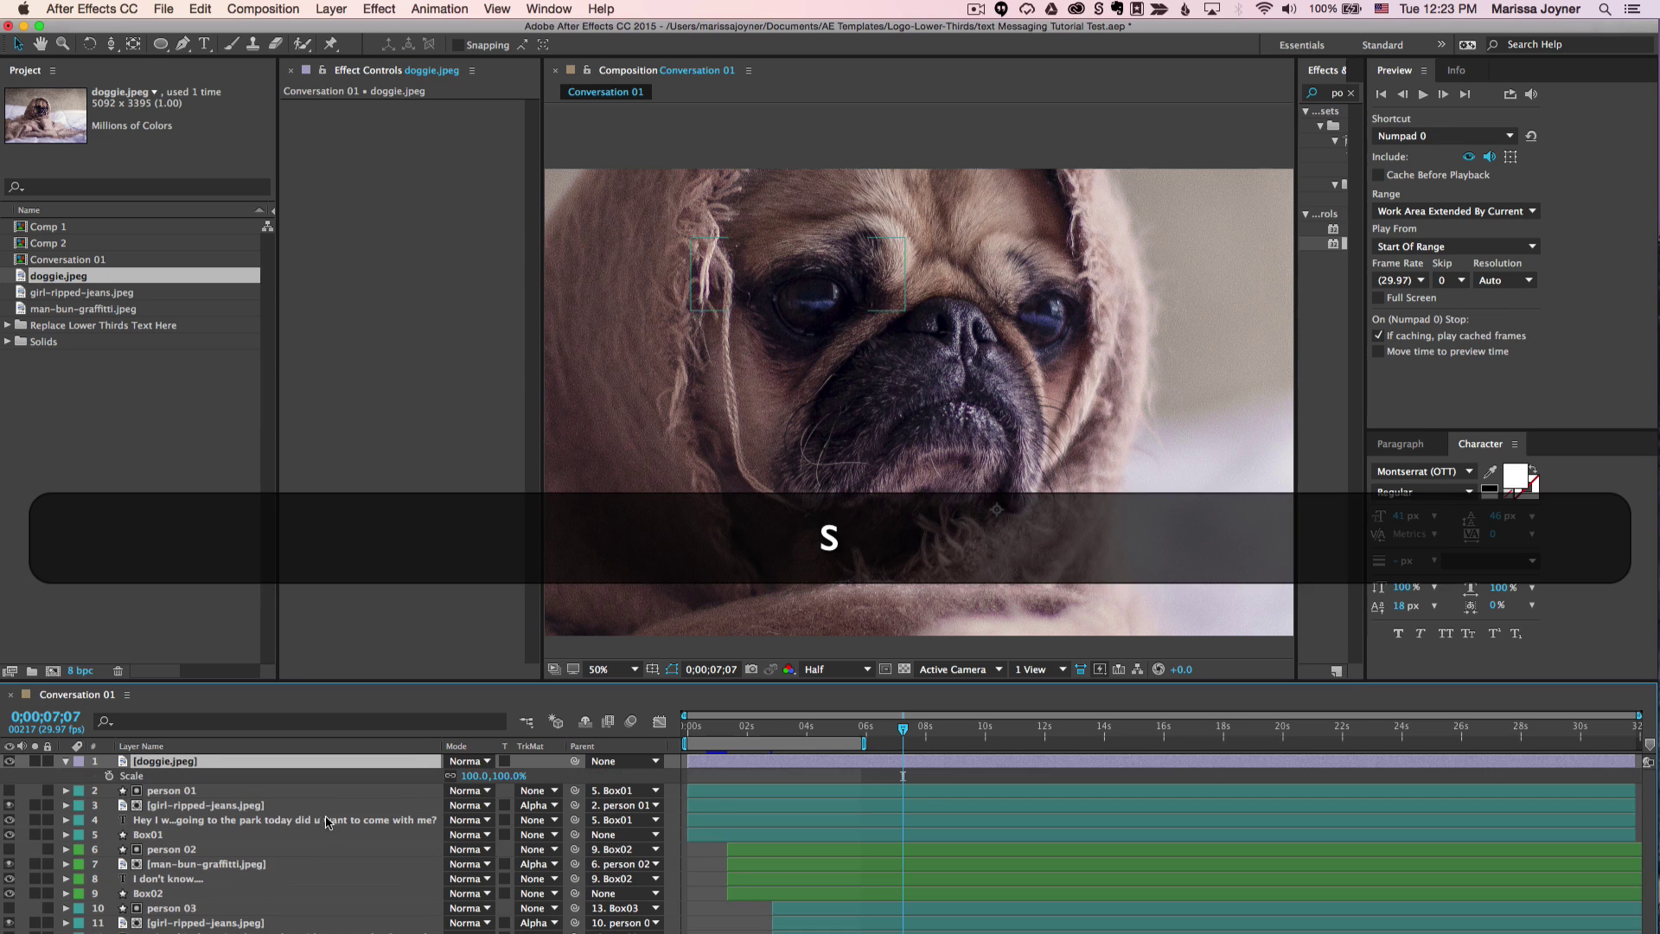
pyautogui.moveTo(511, 783); pyautogui.dragTo(435, 780)
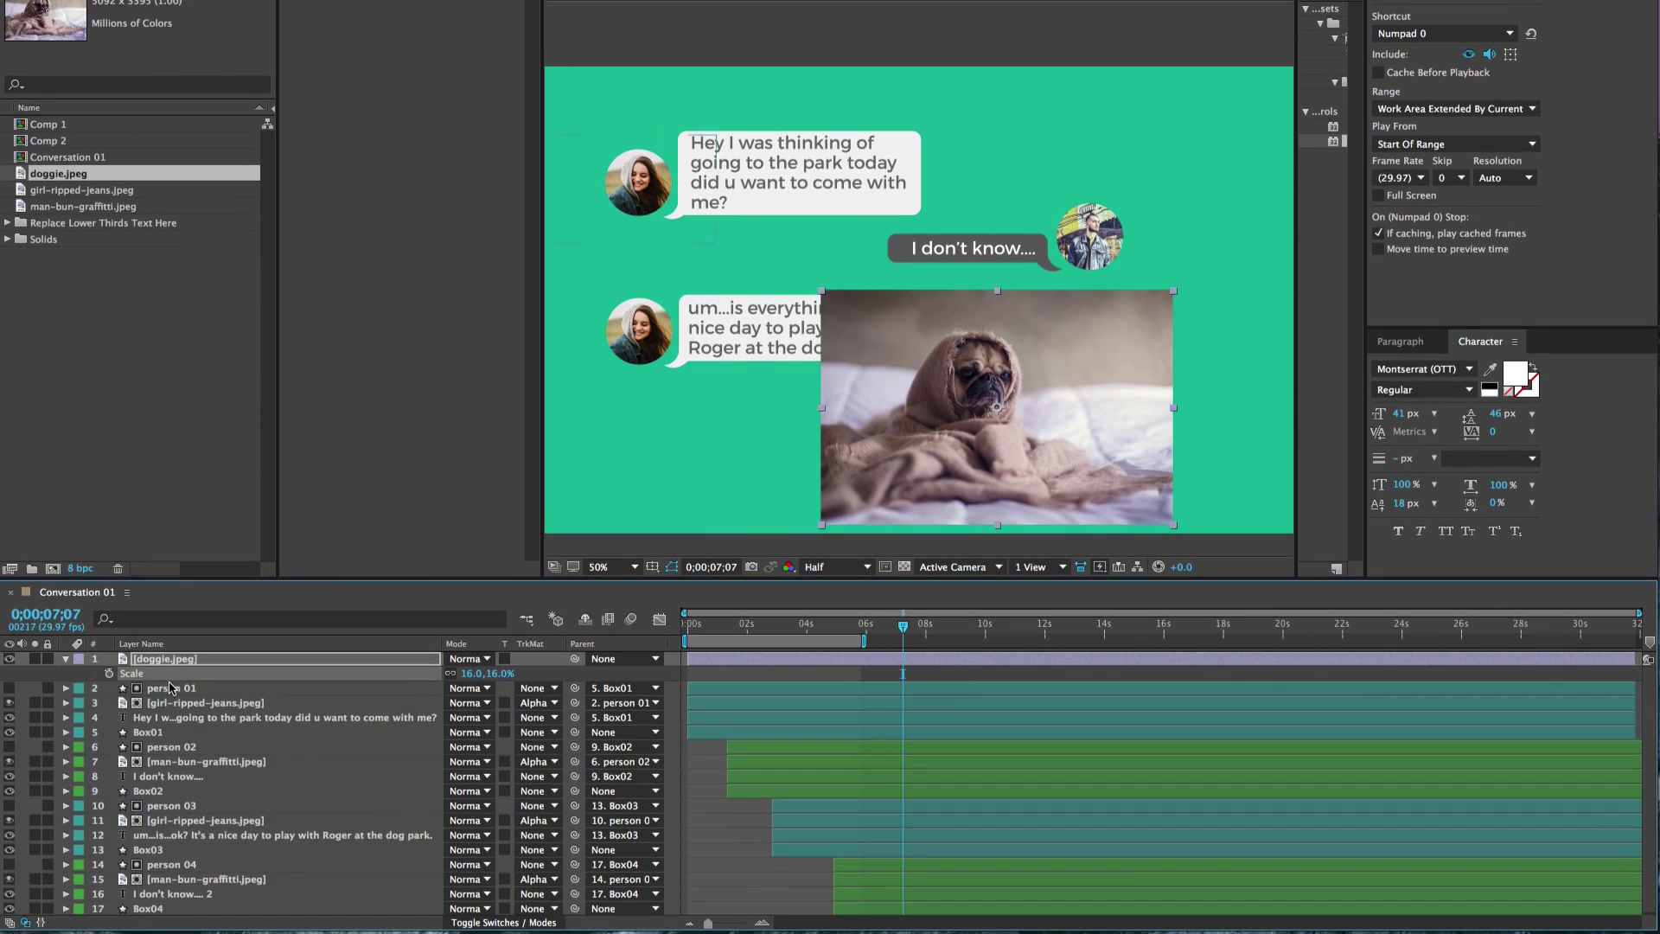
# Step: Move the doggie.jpeg layer directly above Box04 in the stack and hide the fourth message's text layer
pyautogui.moveTo(161, 763); pyautogui.dragTo(174, 901)
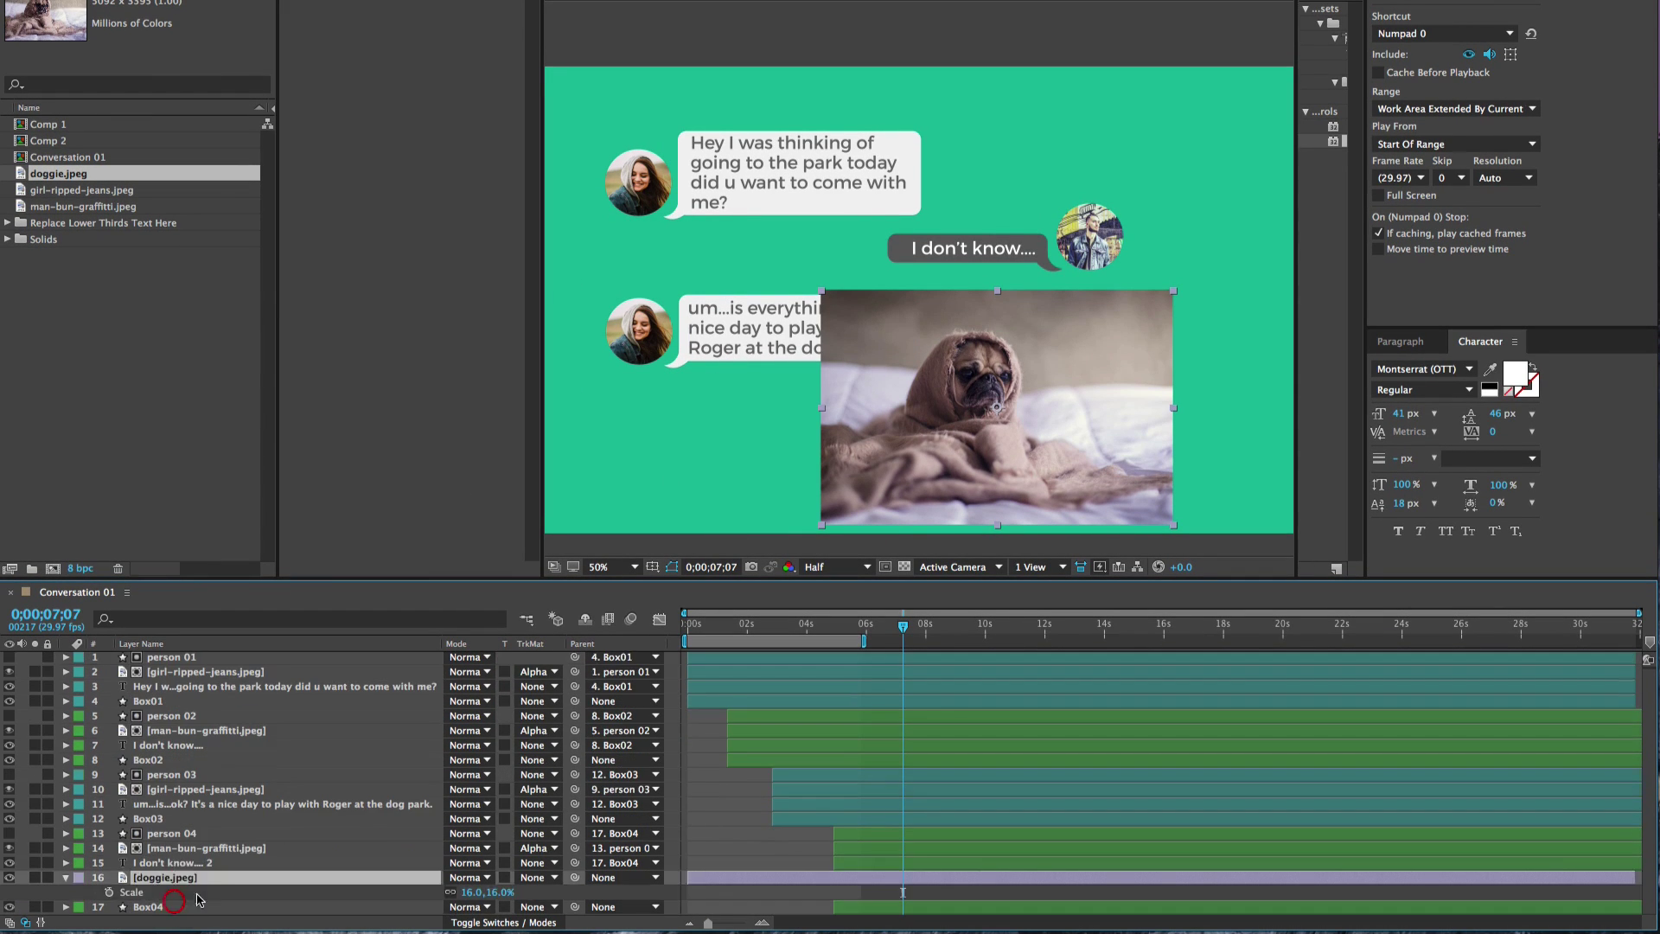
pyautogui.click(215, 848)
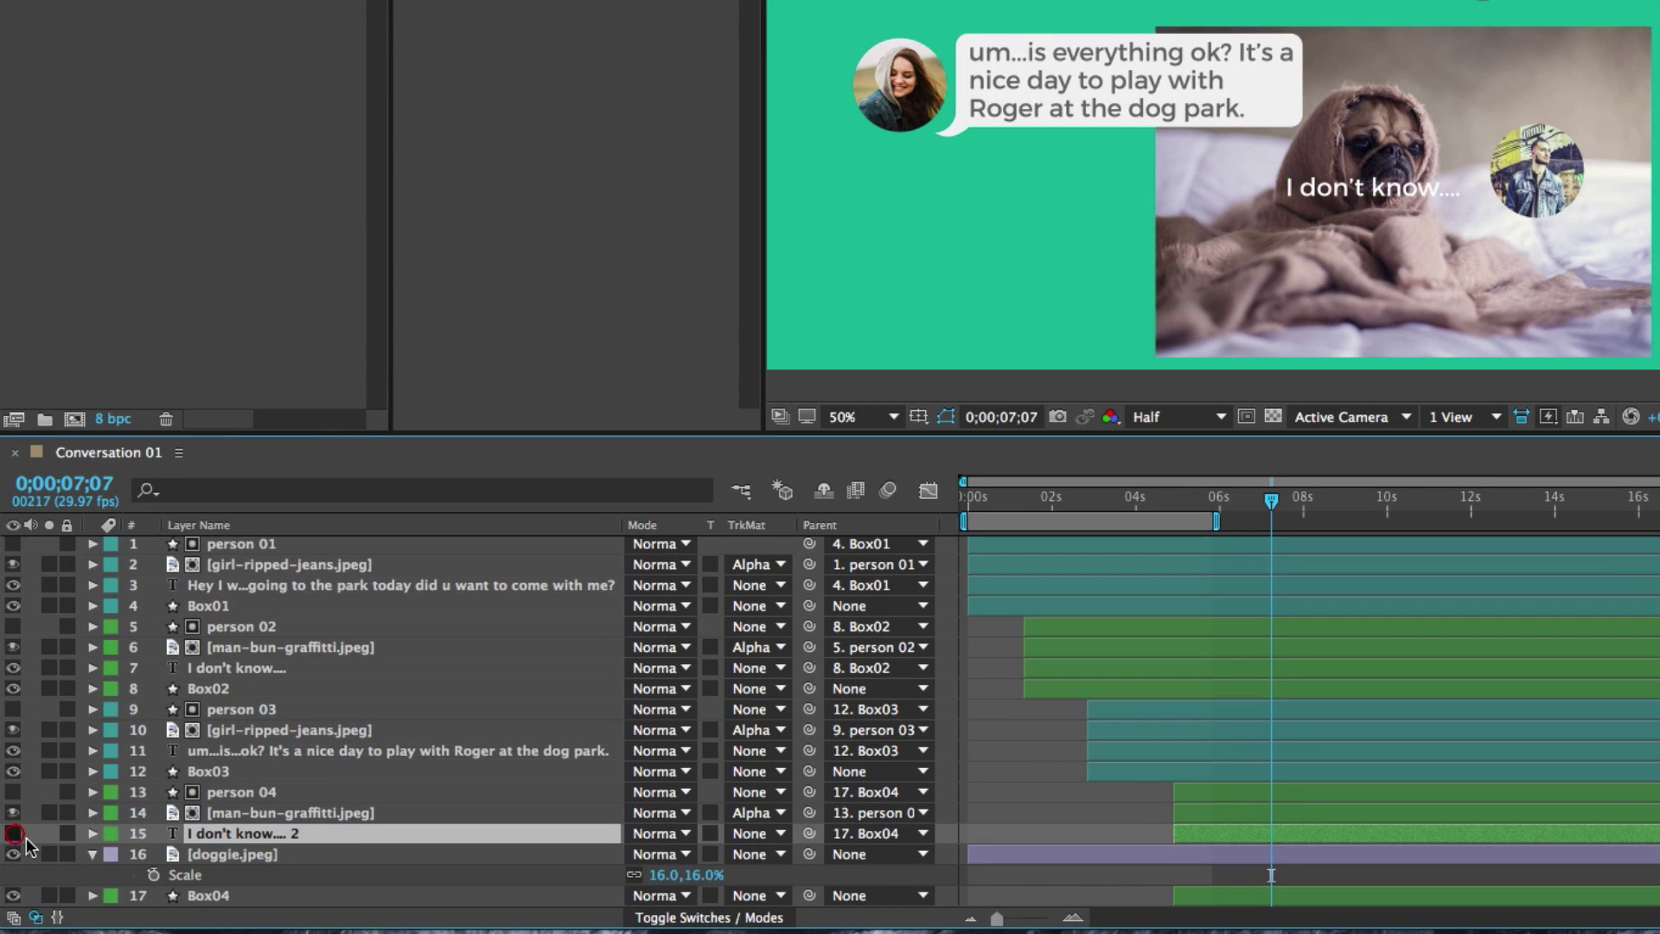
pyautogui.click(14, 834)
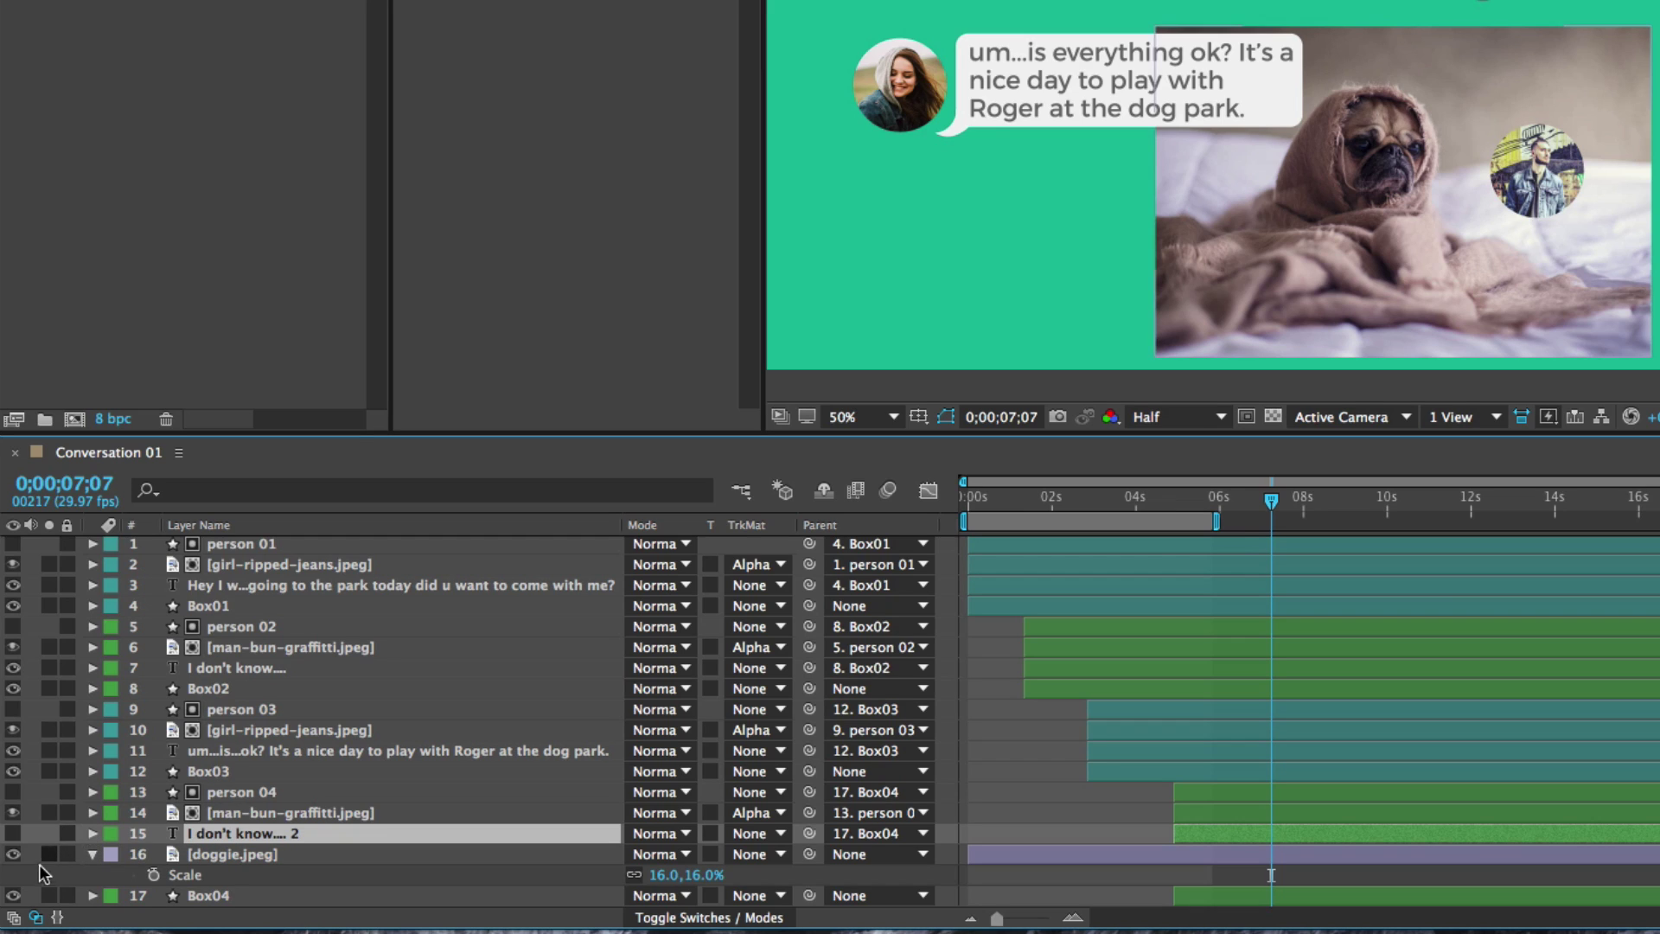
# Step: Move the doggie.jpeg layer directly beneath Box04 and set its track matte to Alpha Matte "Box04"
pyautogui.click(223, 854)
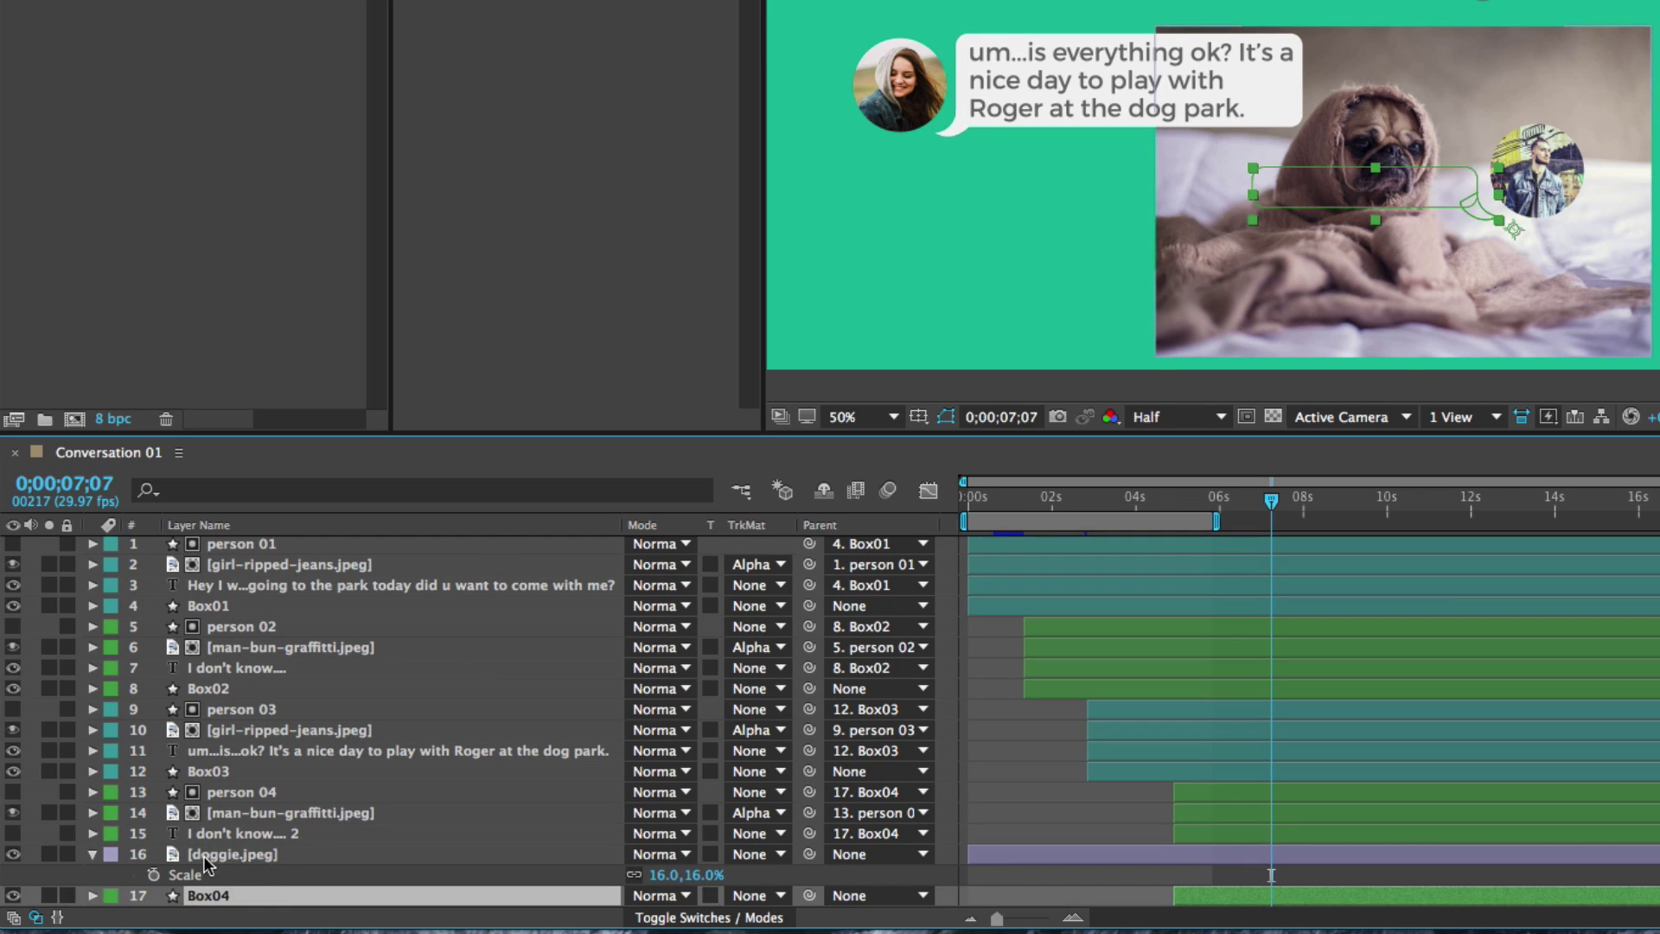
pyautogui.click(93, 856)
pyautogui.moveTo(229, 856)
pyautogui.mouseDown()
pyautogui.moveTo(233, 896)
pyautogui.moveTo(218, 885)
pyautogui.mouseUp()
pyautogui.click(211, 857)
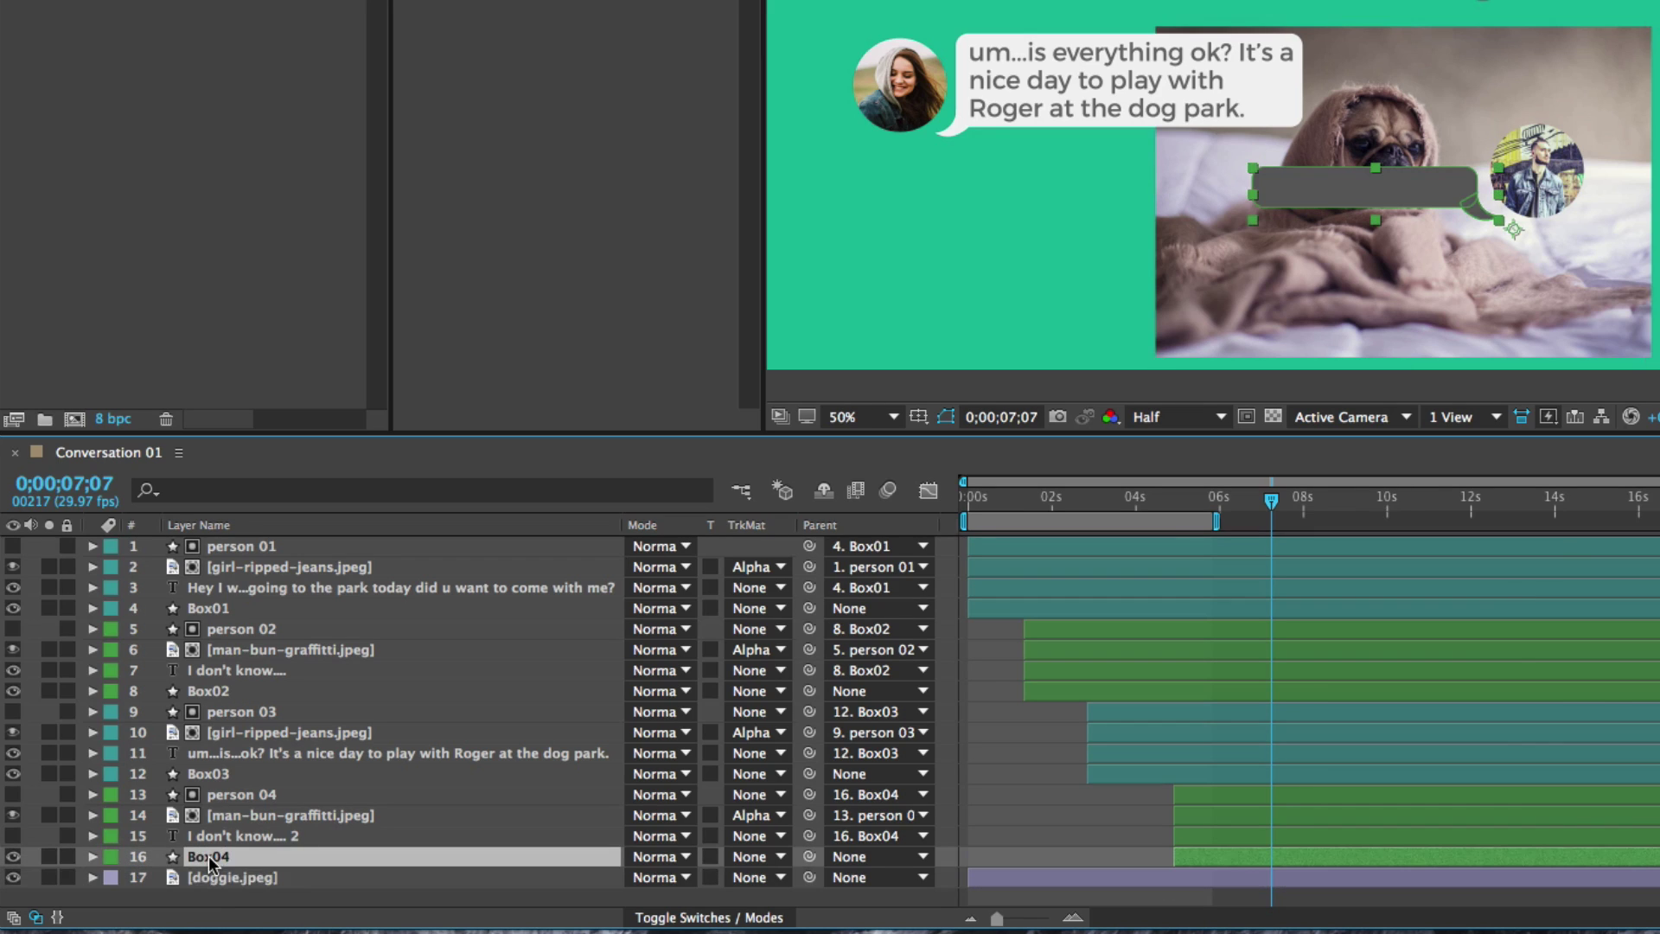
pyautogui.click(219, 879)
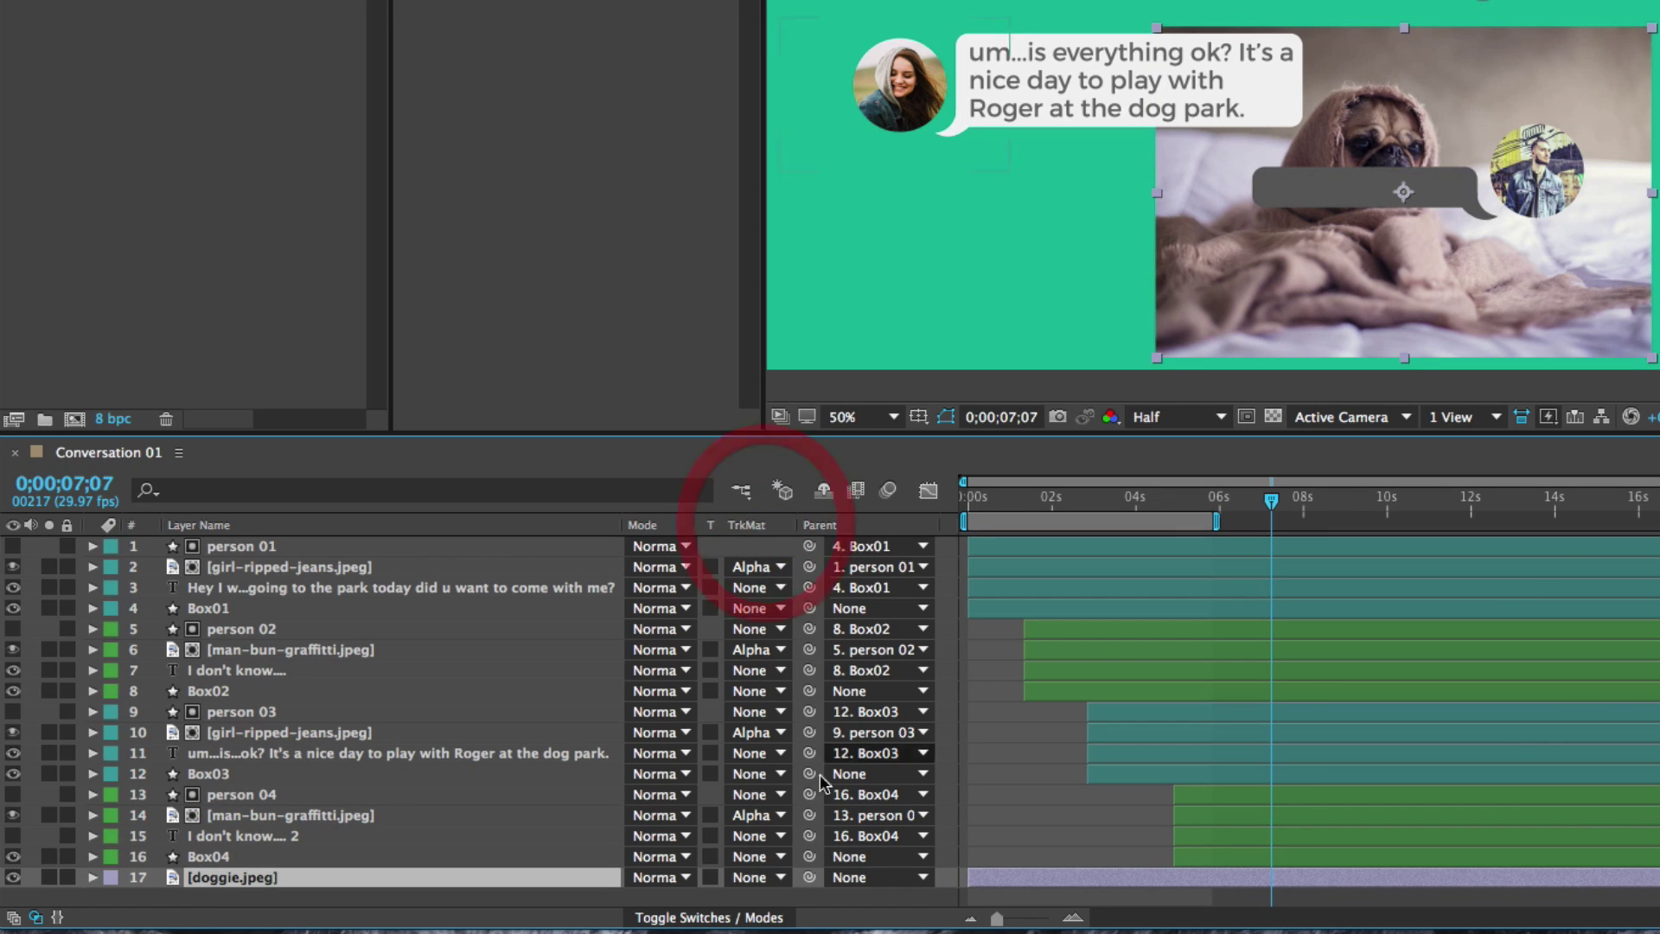
pyautogui.click(783, 878)
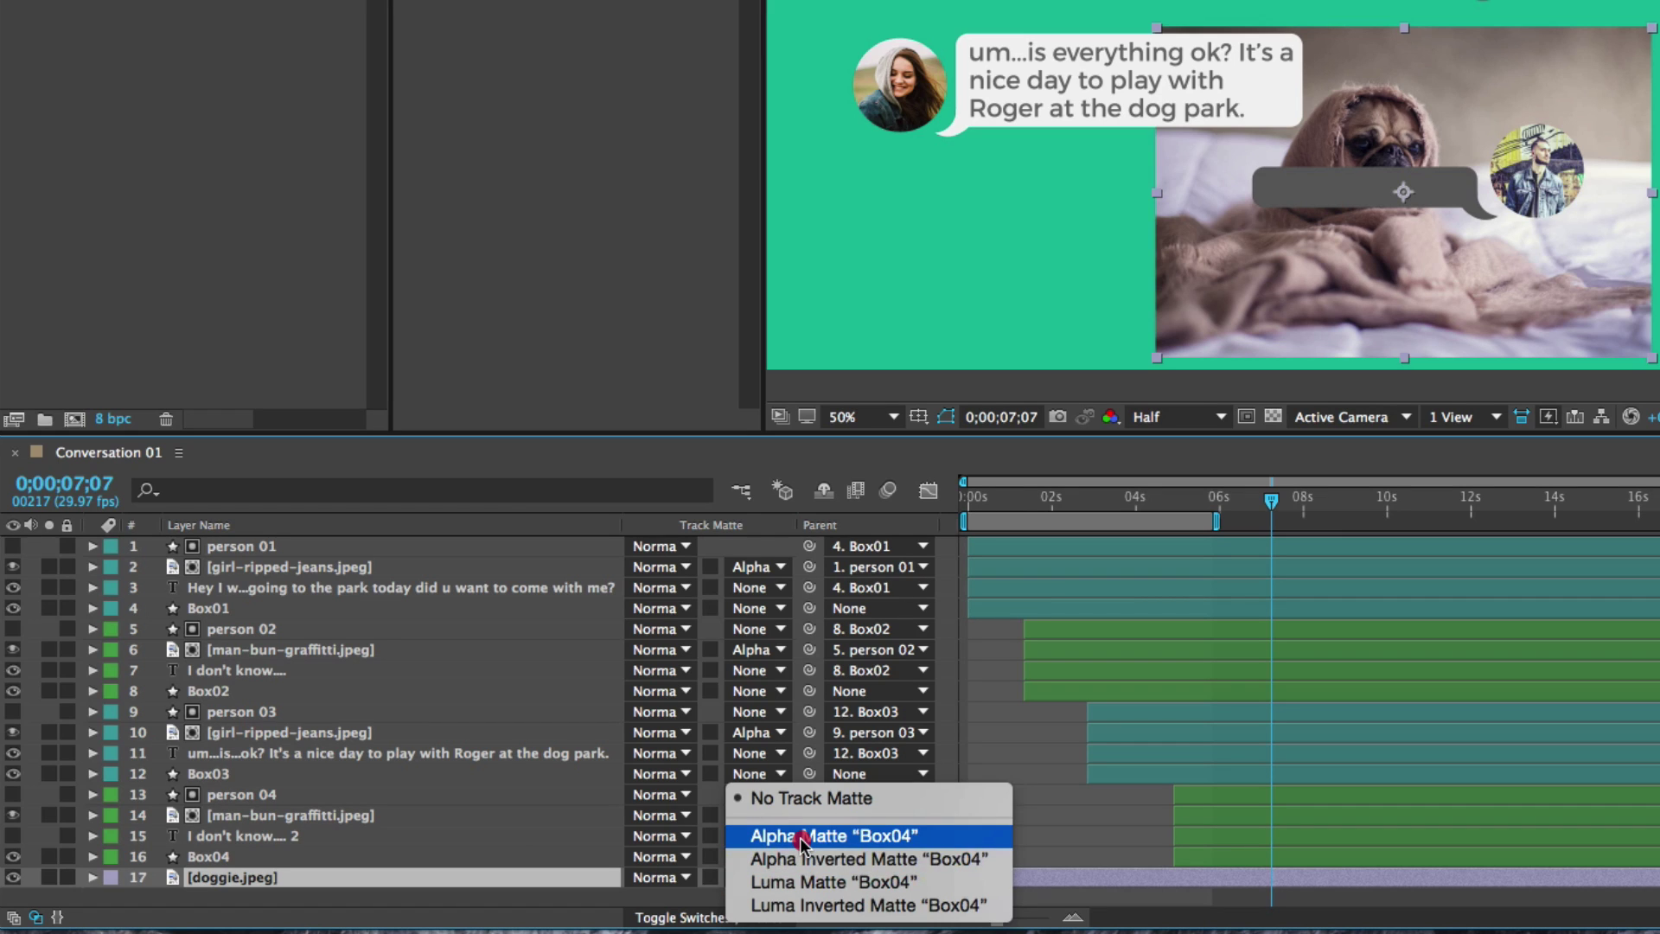
pyautogui.click(802, 837)
# Step: Enlarge the Box04 bubble to height 413.52 and width 454.65, and shift it up and left, clear of the profile photo
pyautogui.click(221, 857)
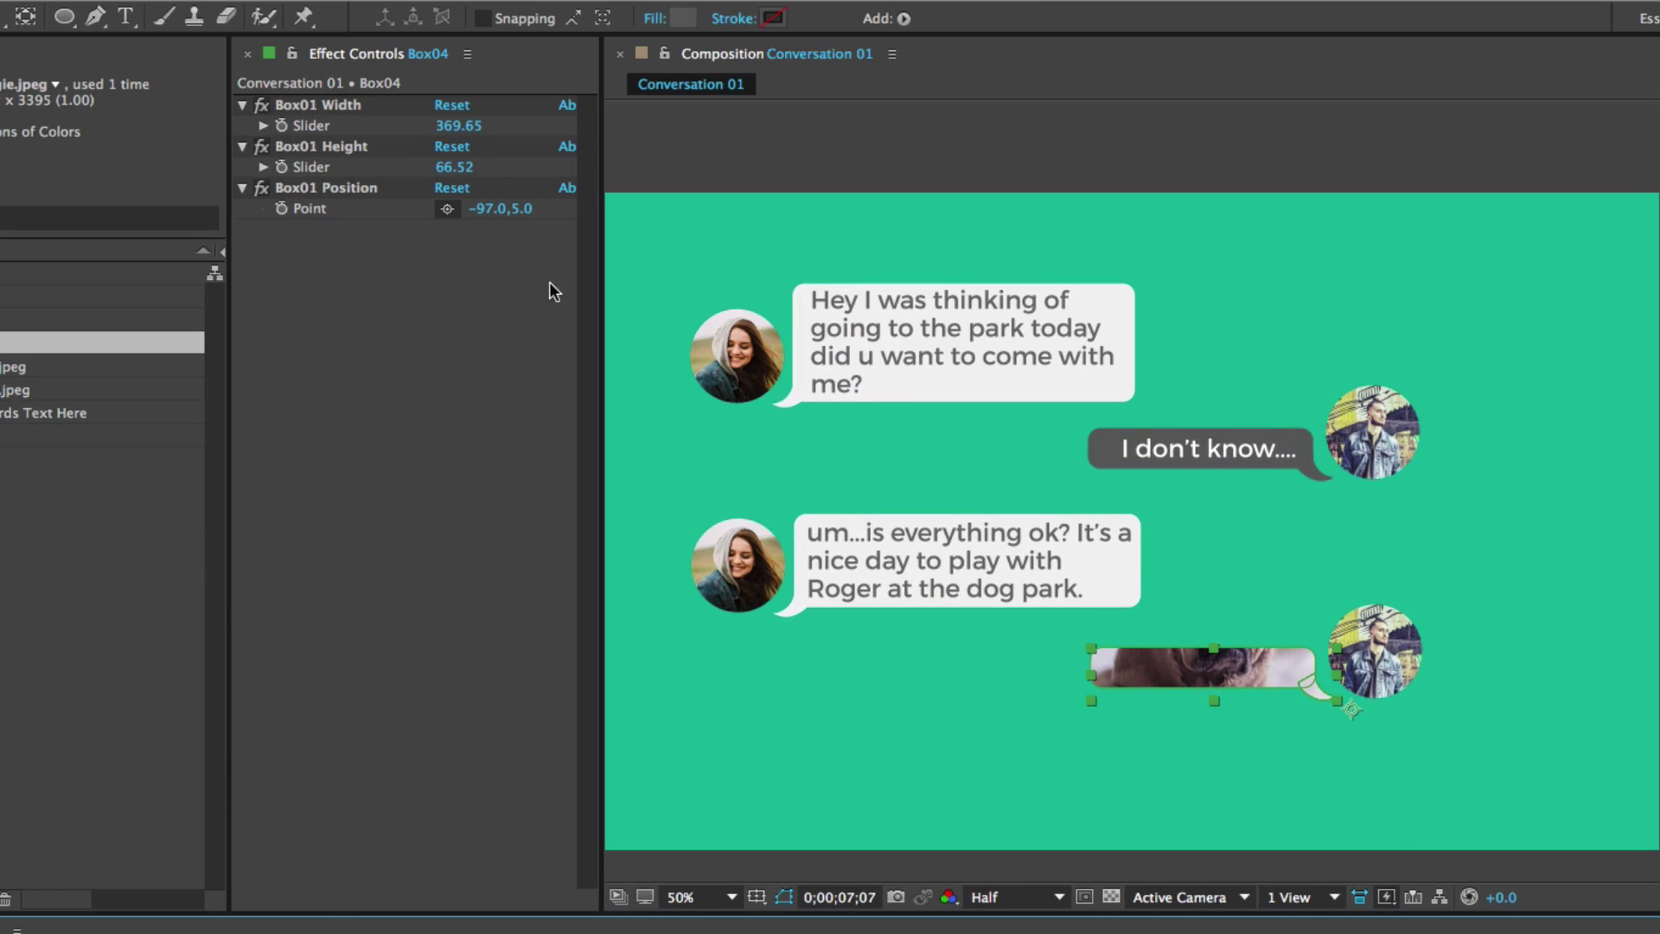
pyautogui.moveTo(458, 173); pyautogui.dragTo(927, 200)
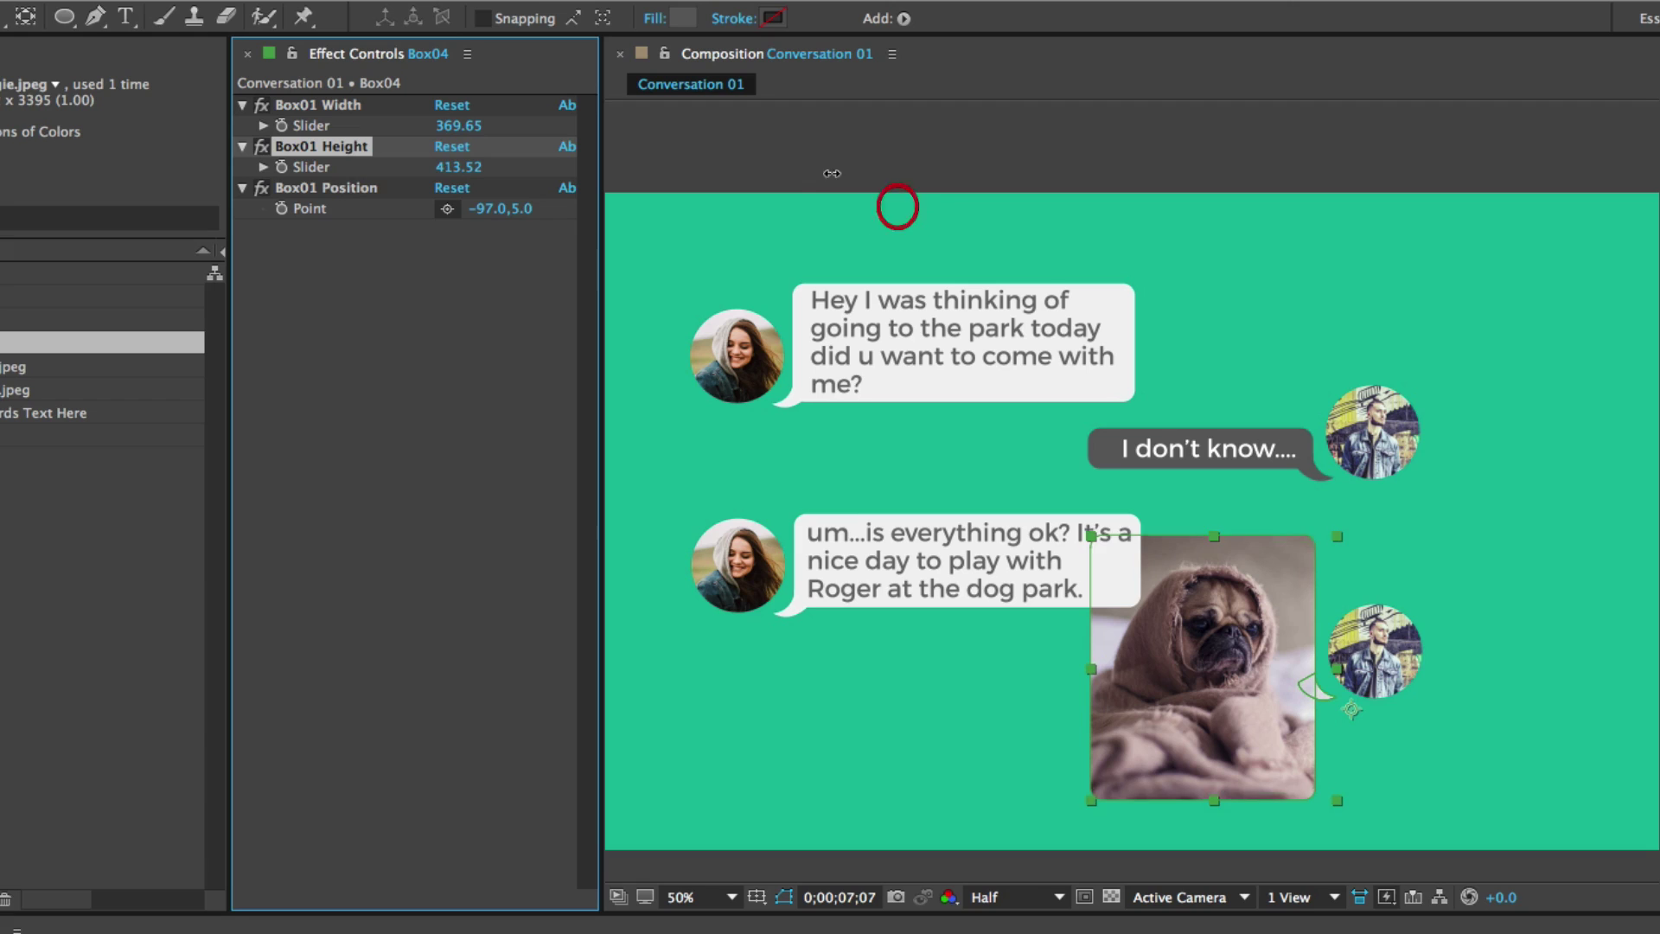
pyautogui.moveTo(470, 126); pyautogui.dragTo(562, 127)
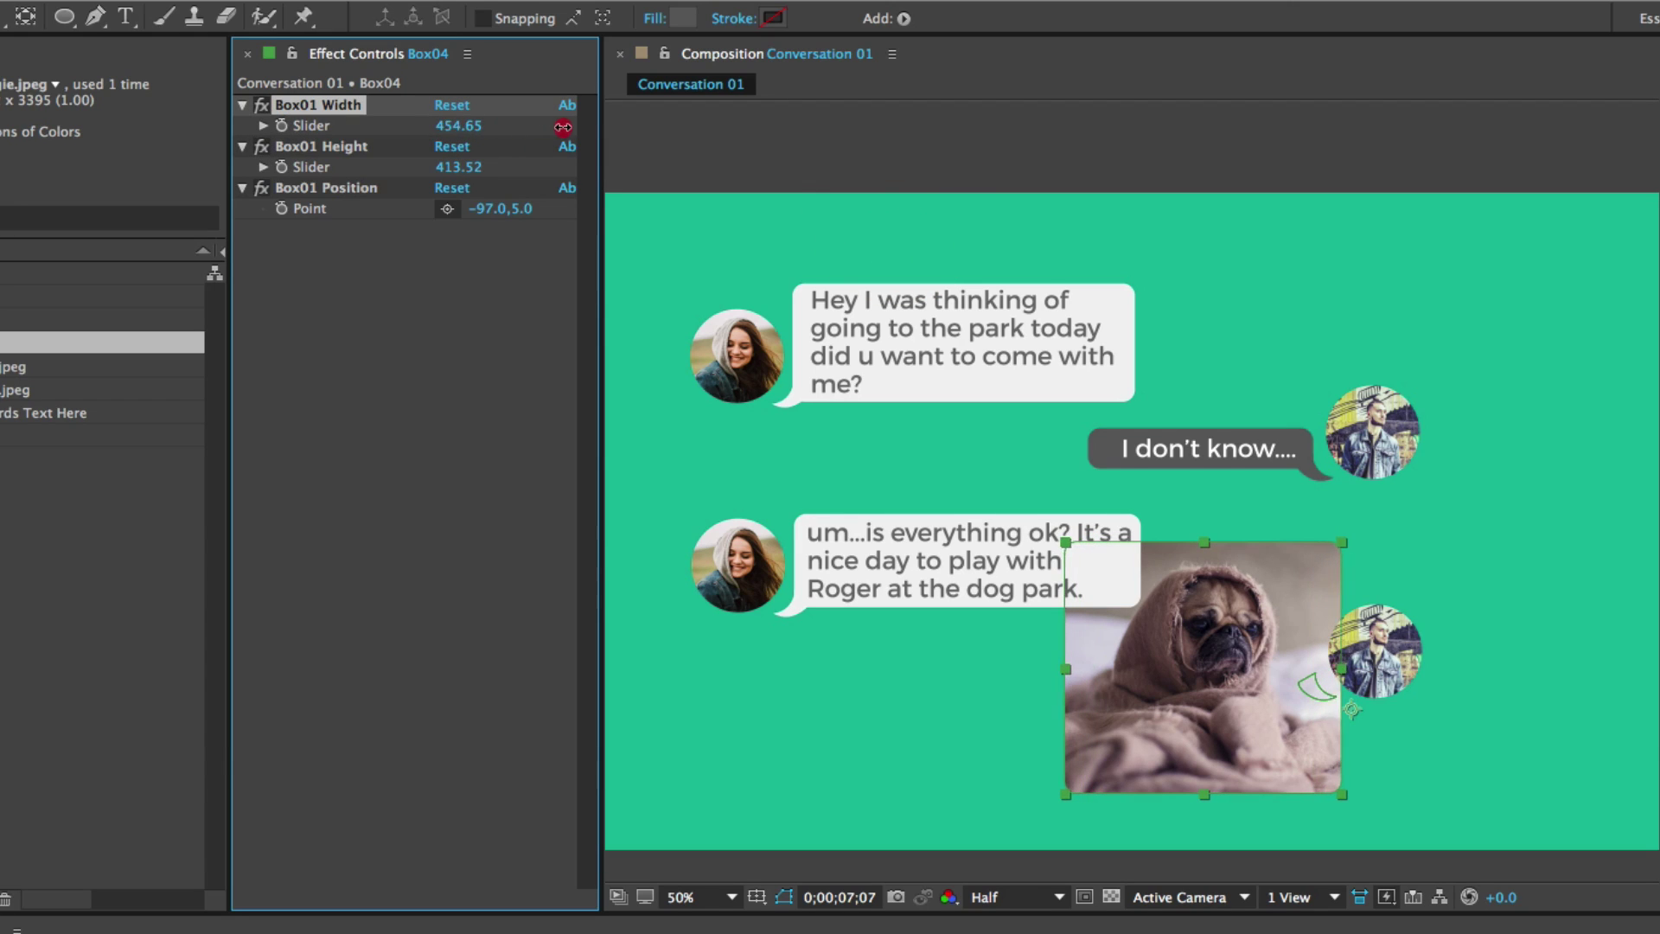
pyautogui.moveTo(523, 208)
pyautogui.mouseDown()
pyautogui.moveTo(269, 245)
pyautogui.moveTo(423, 211)
pyautogui.moveTo(545, 227)
pyautogui.mouseUp()
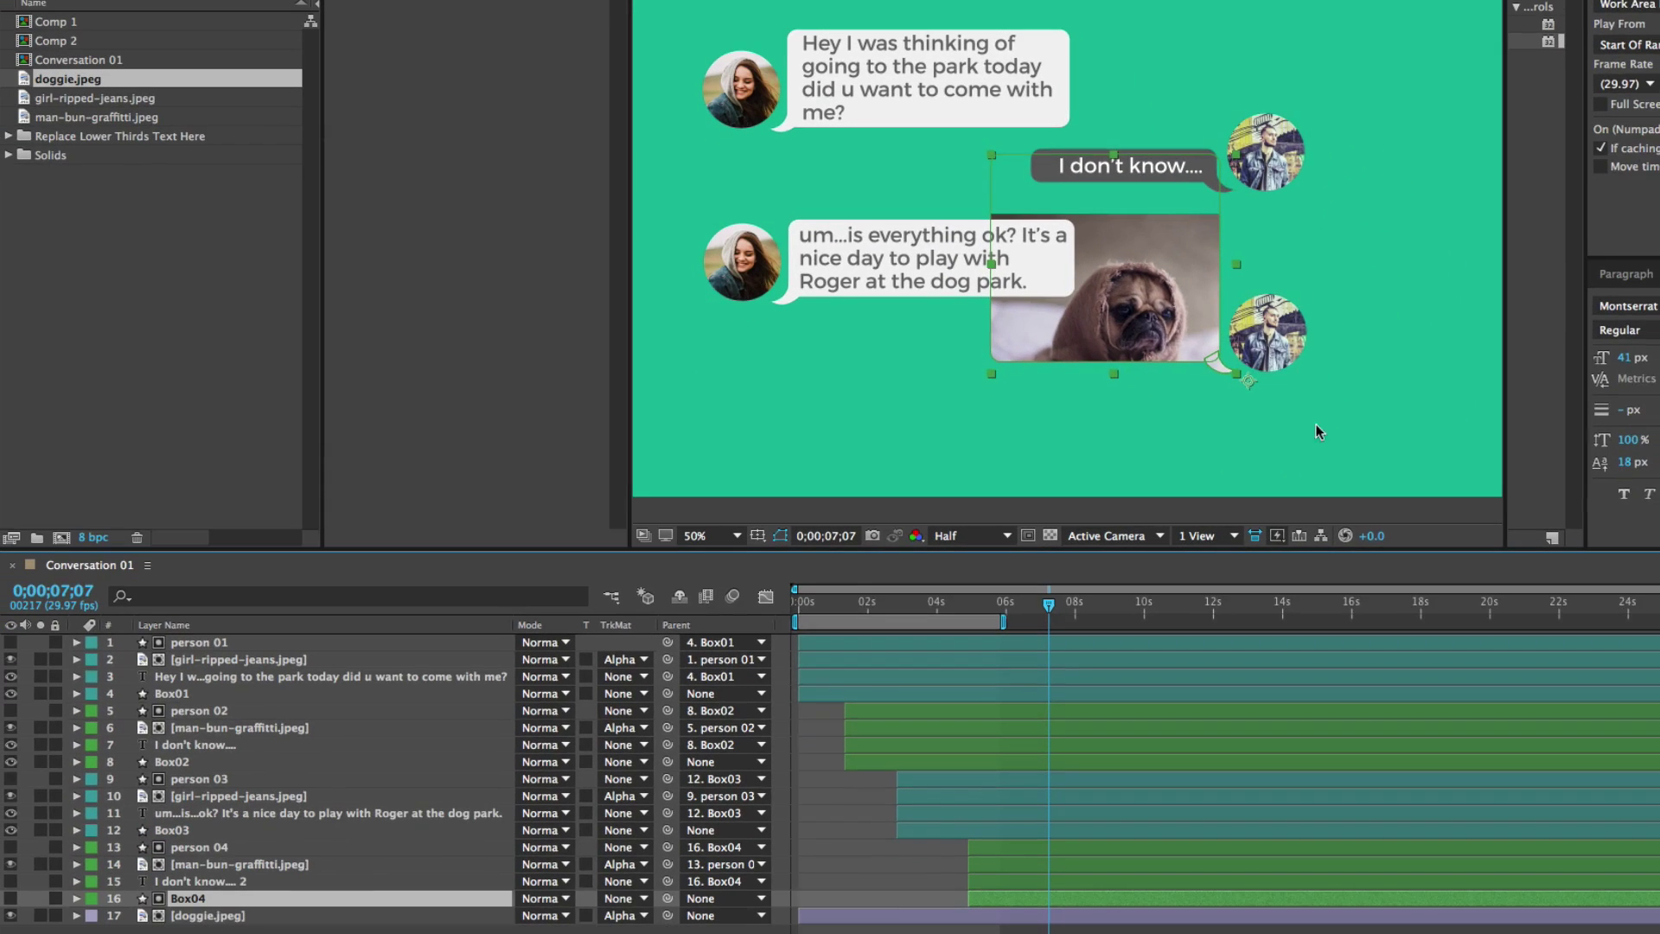
# Step: Move the Box04 message down below the third message and reposition the dog picture so the dog shows inside the bubble
pyautogui.press('v')
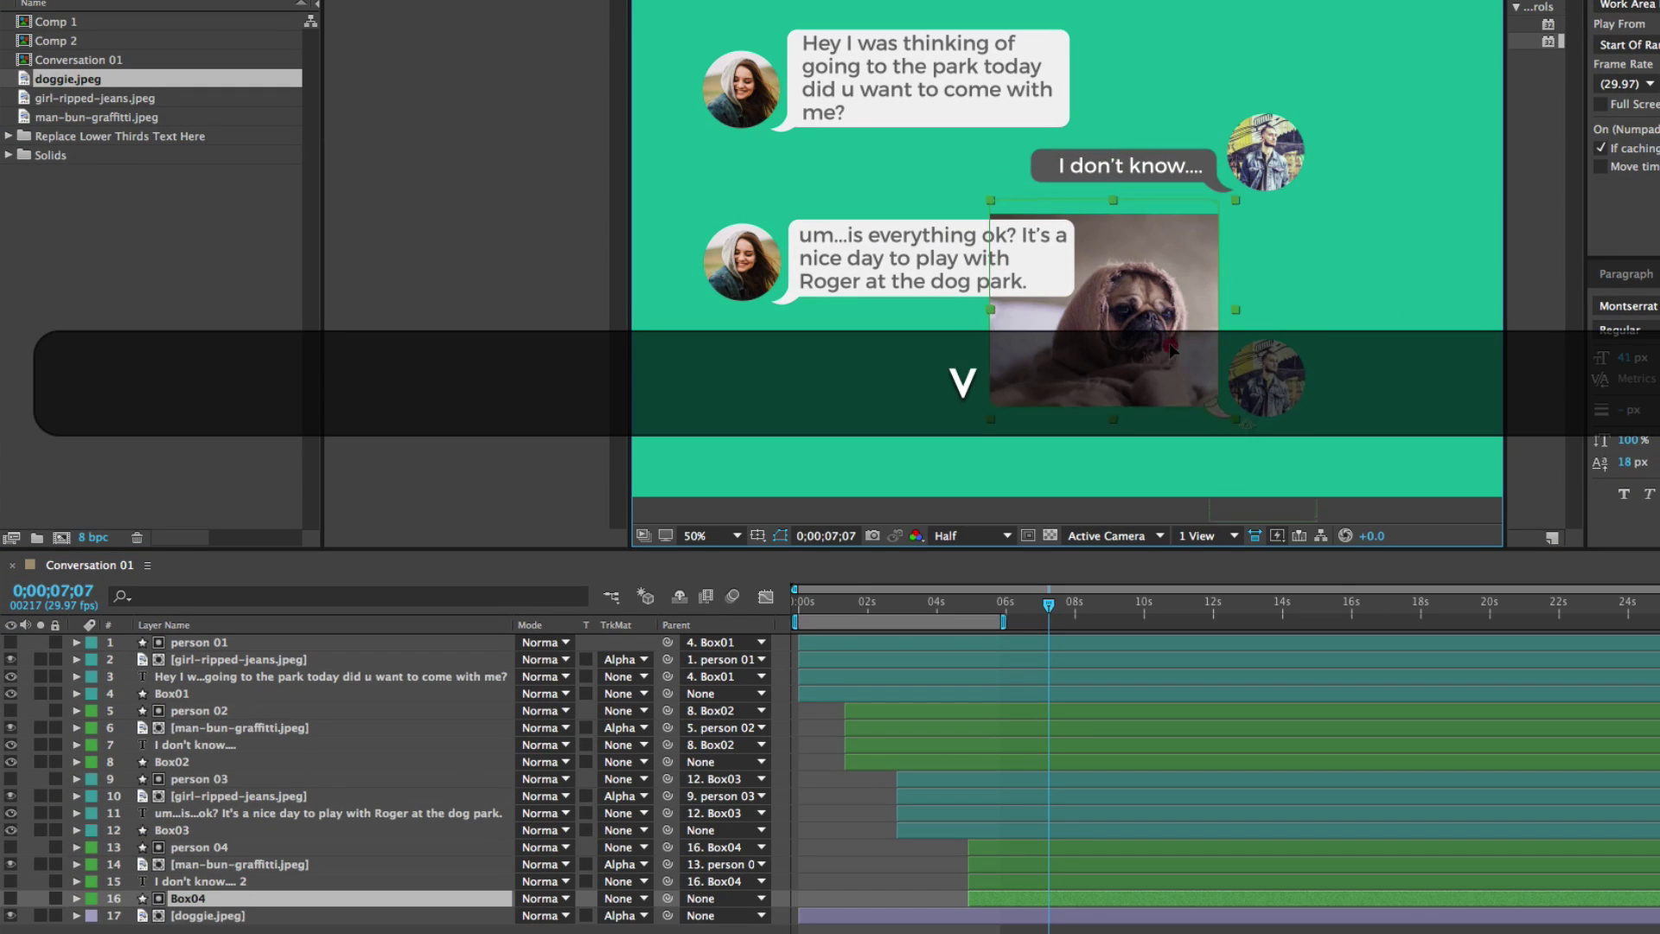
pyautogui.moveTo(1171, 346); pyautogui.dragTo(1196, 443)
pyautogui.press('space')
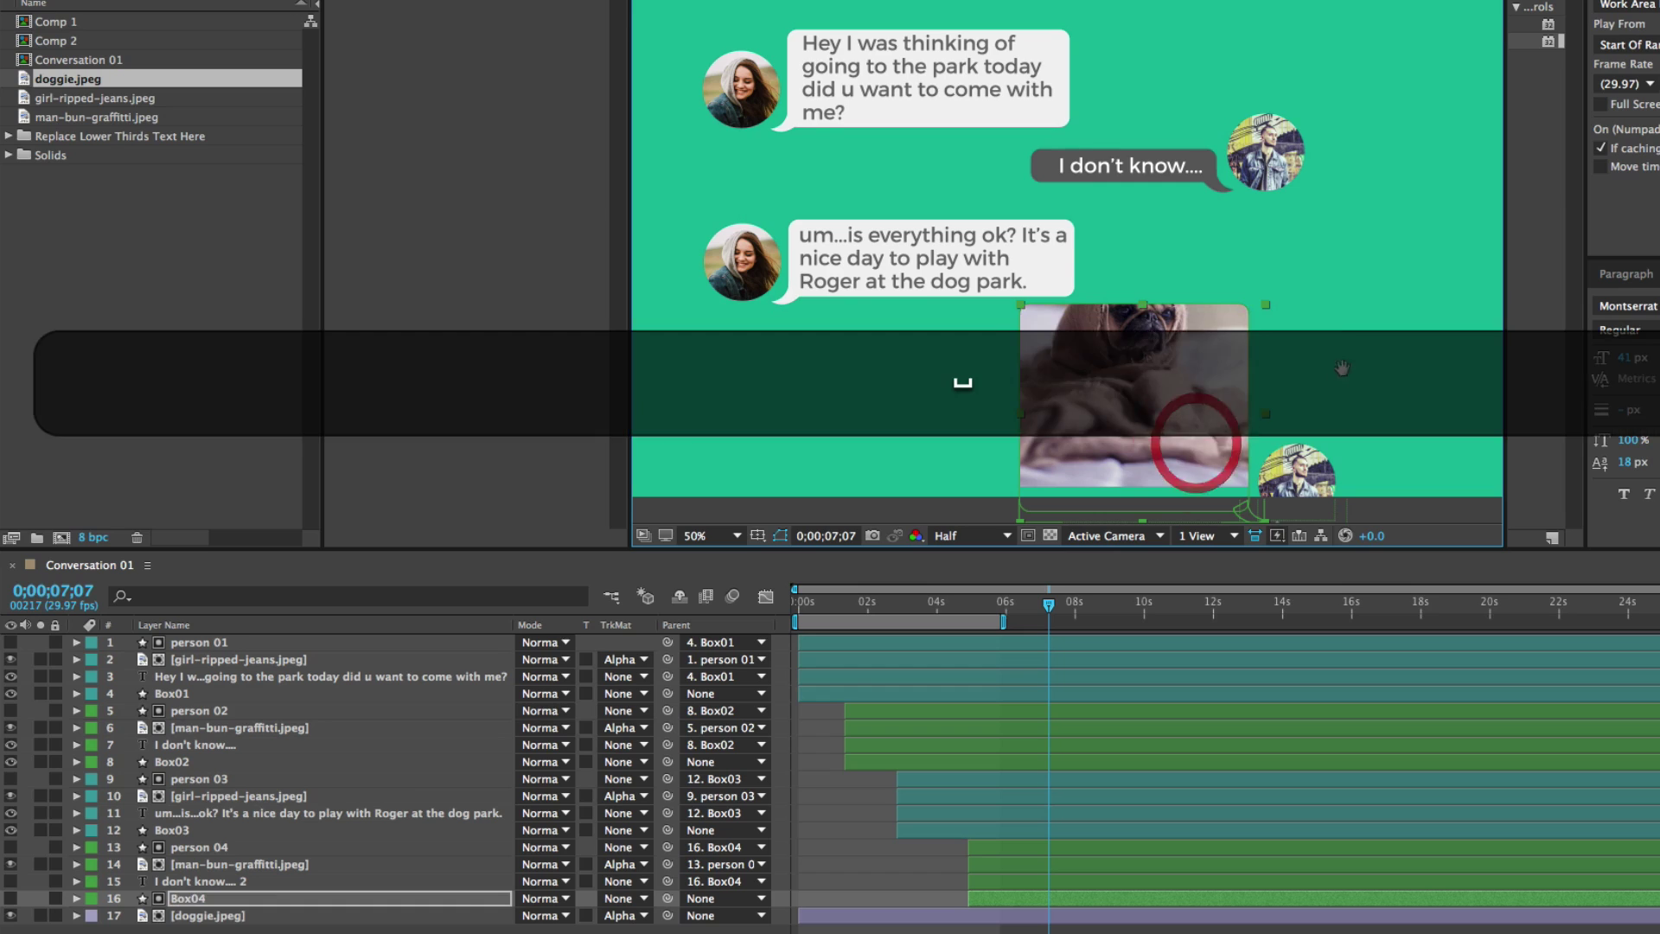
pyautogui.moveTo(1342, 368); pyautogui.dragTo(1353, 252)
pyautogui.click(211, 915)
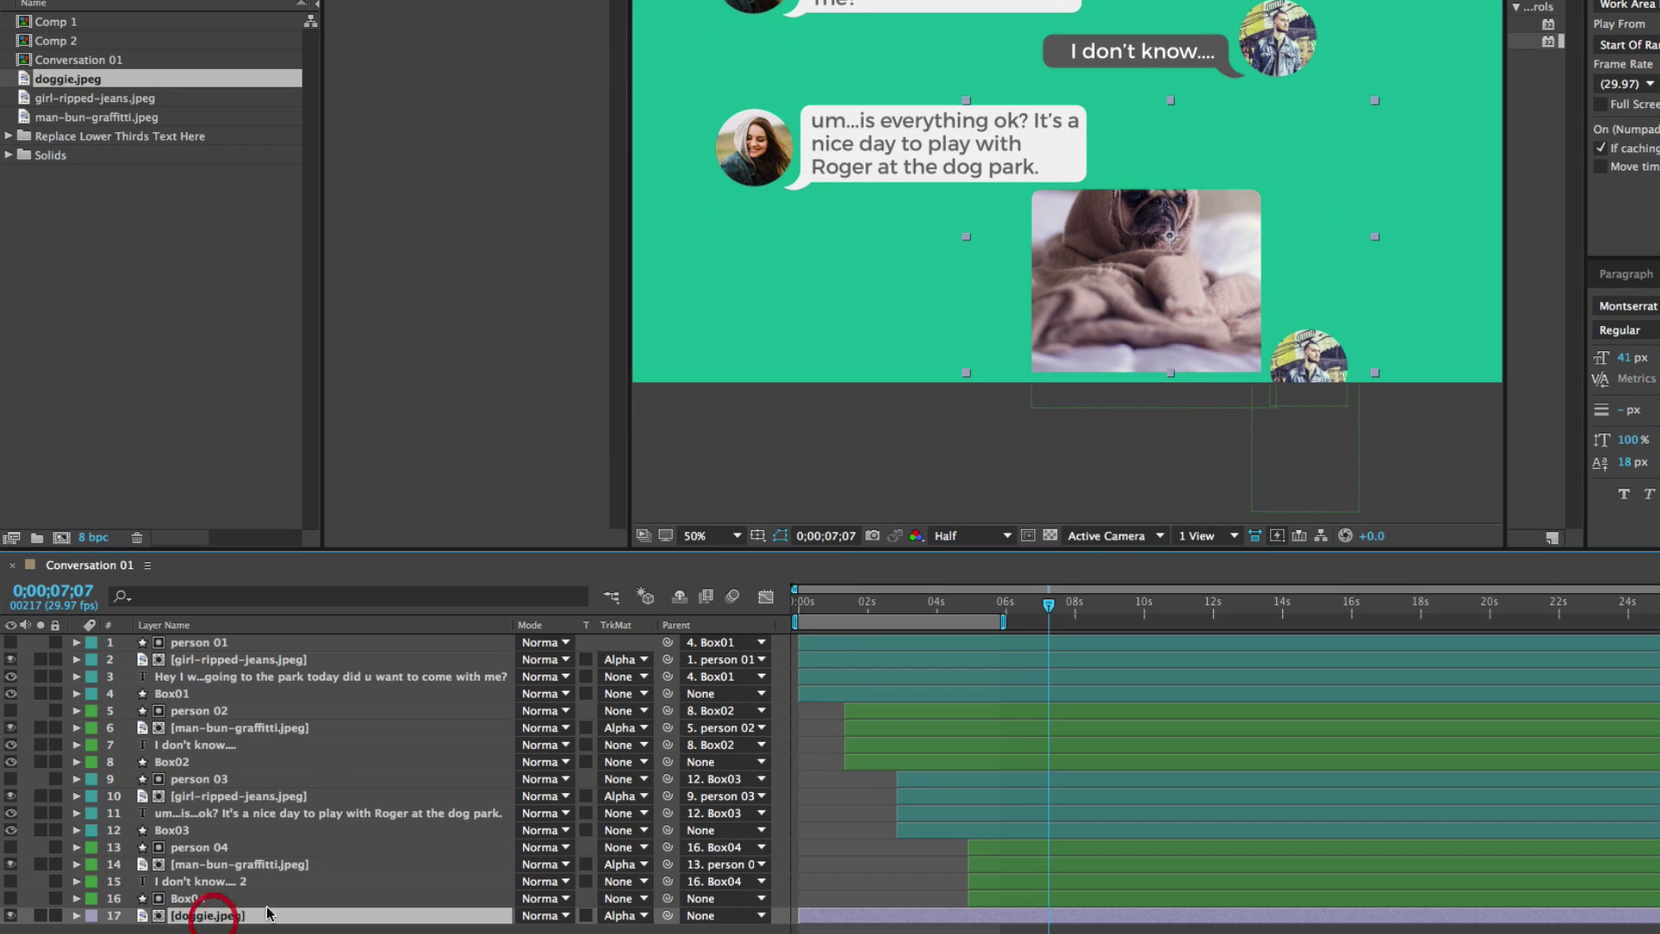
pyautogui.moveTo(1139, 214); pyautogui.dragTo(1154, 299)
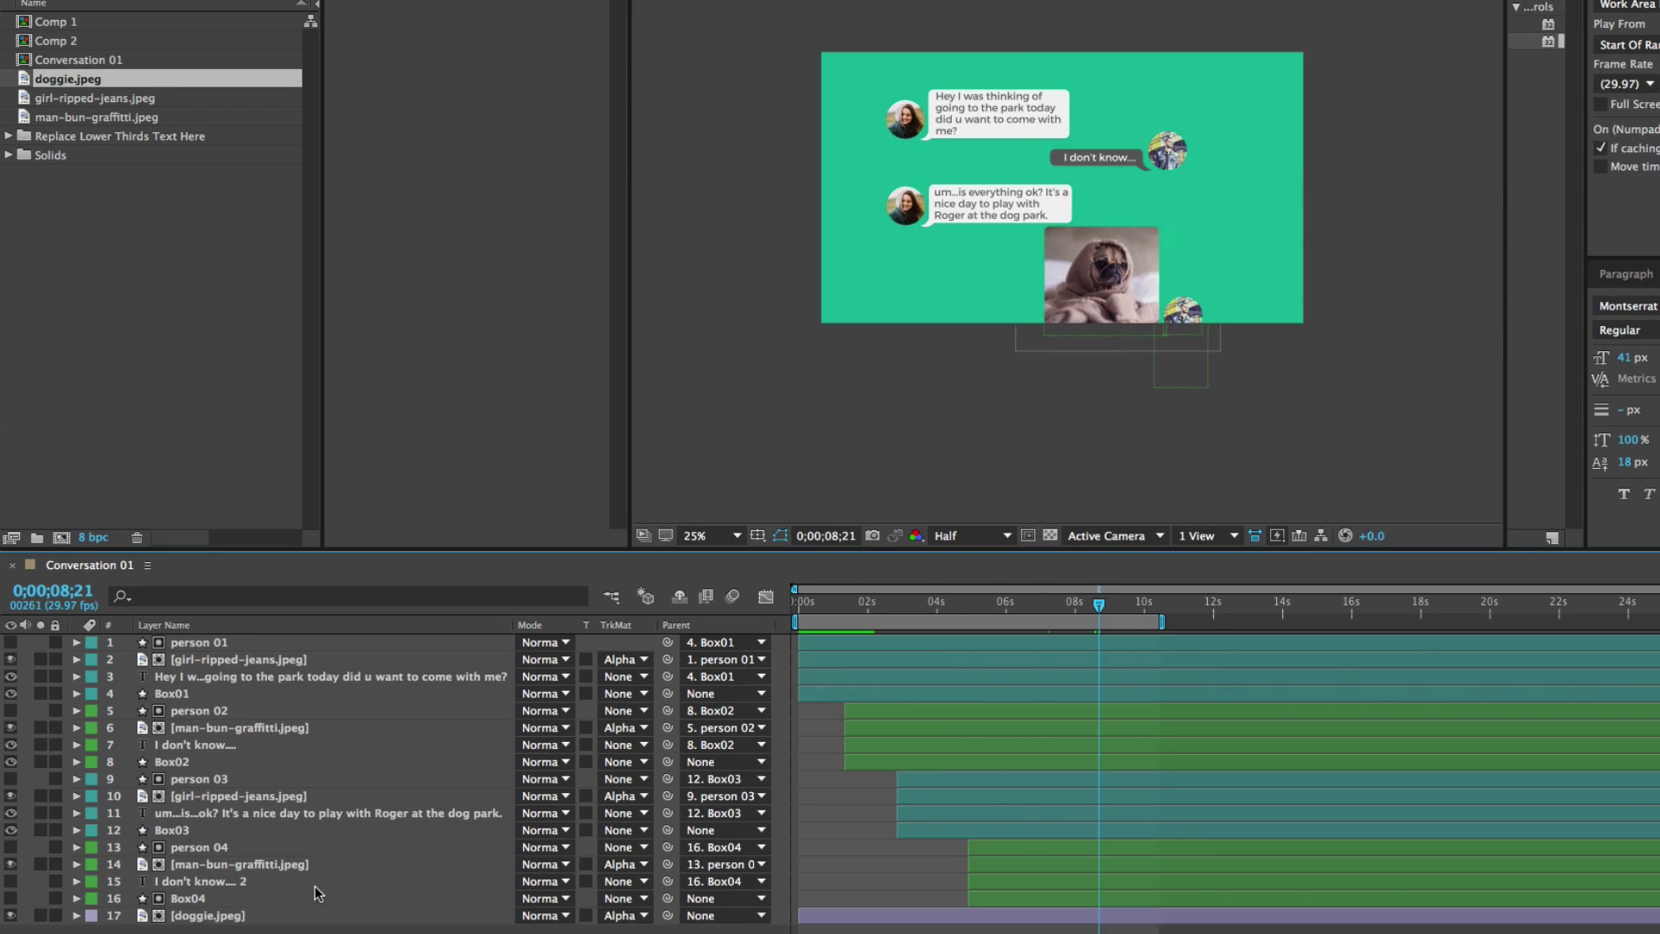
# Step: Parent the doggie.jpeg layer to Box04 and preview the conversation animation
pyautogui.click(210, 916)
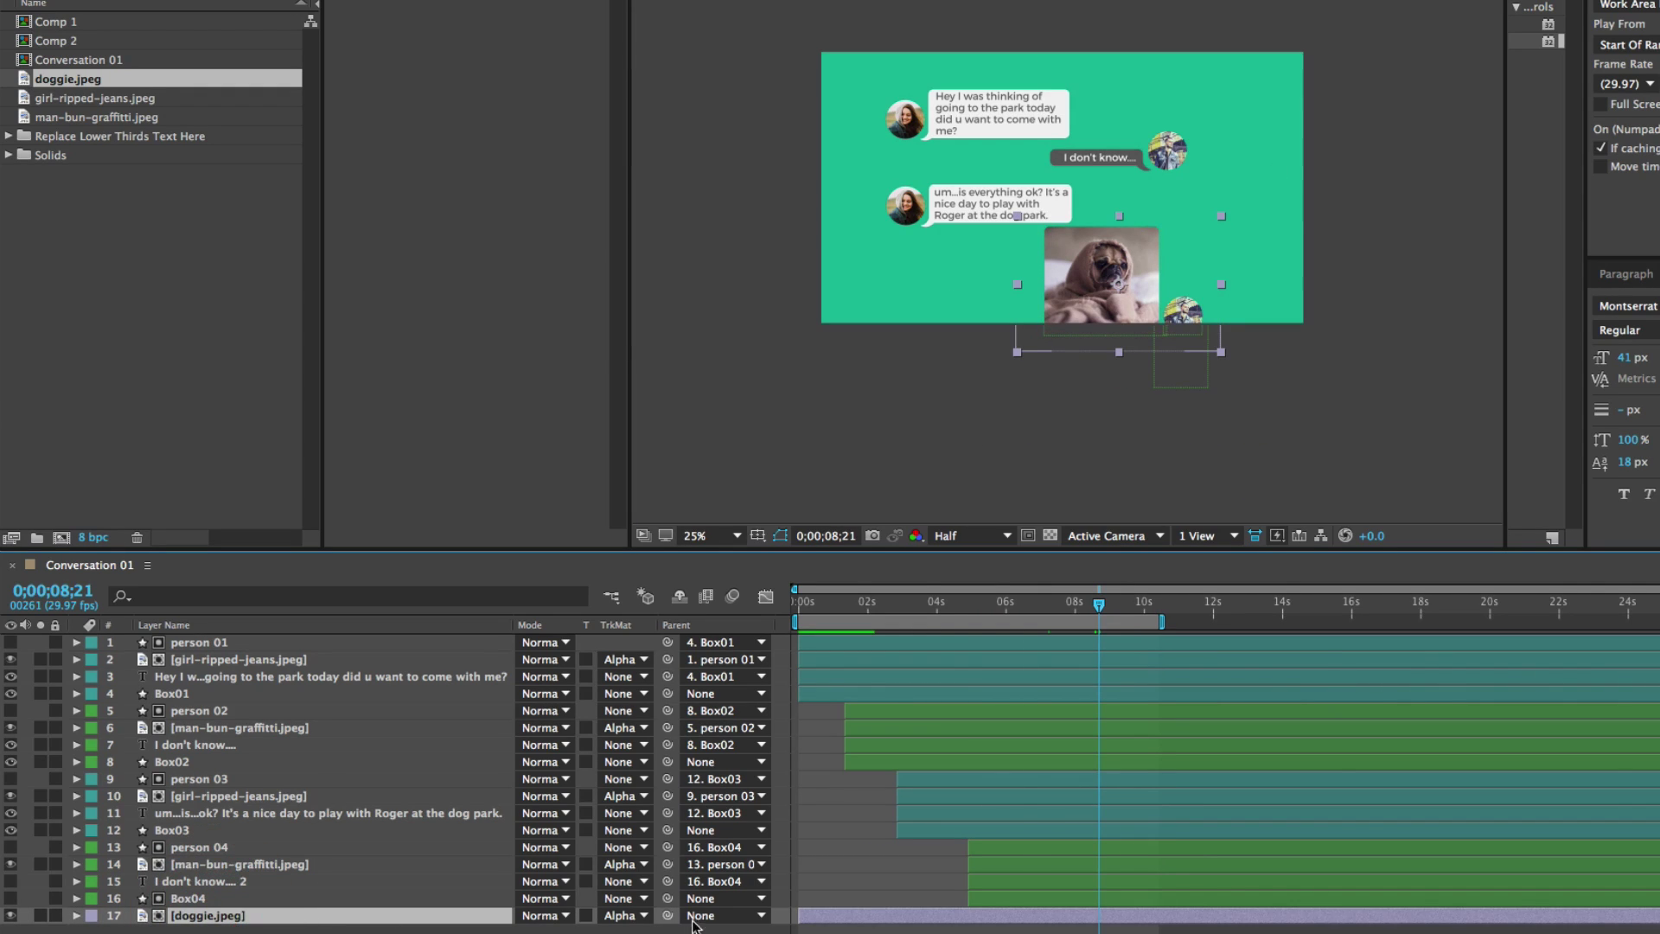
pyautogui.moveTo(668, 915); pyautogui.dragTo(186, 897)
pyautogui.click(192, 898)
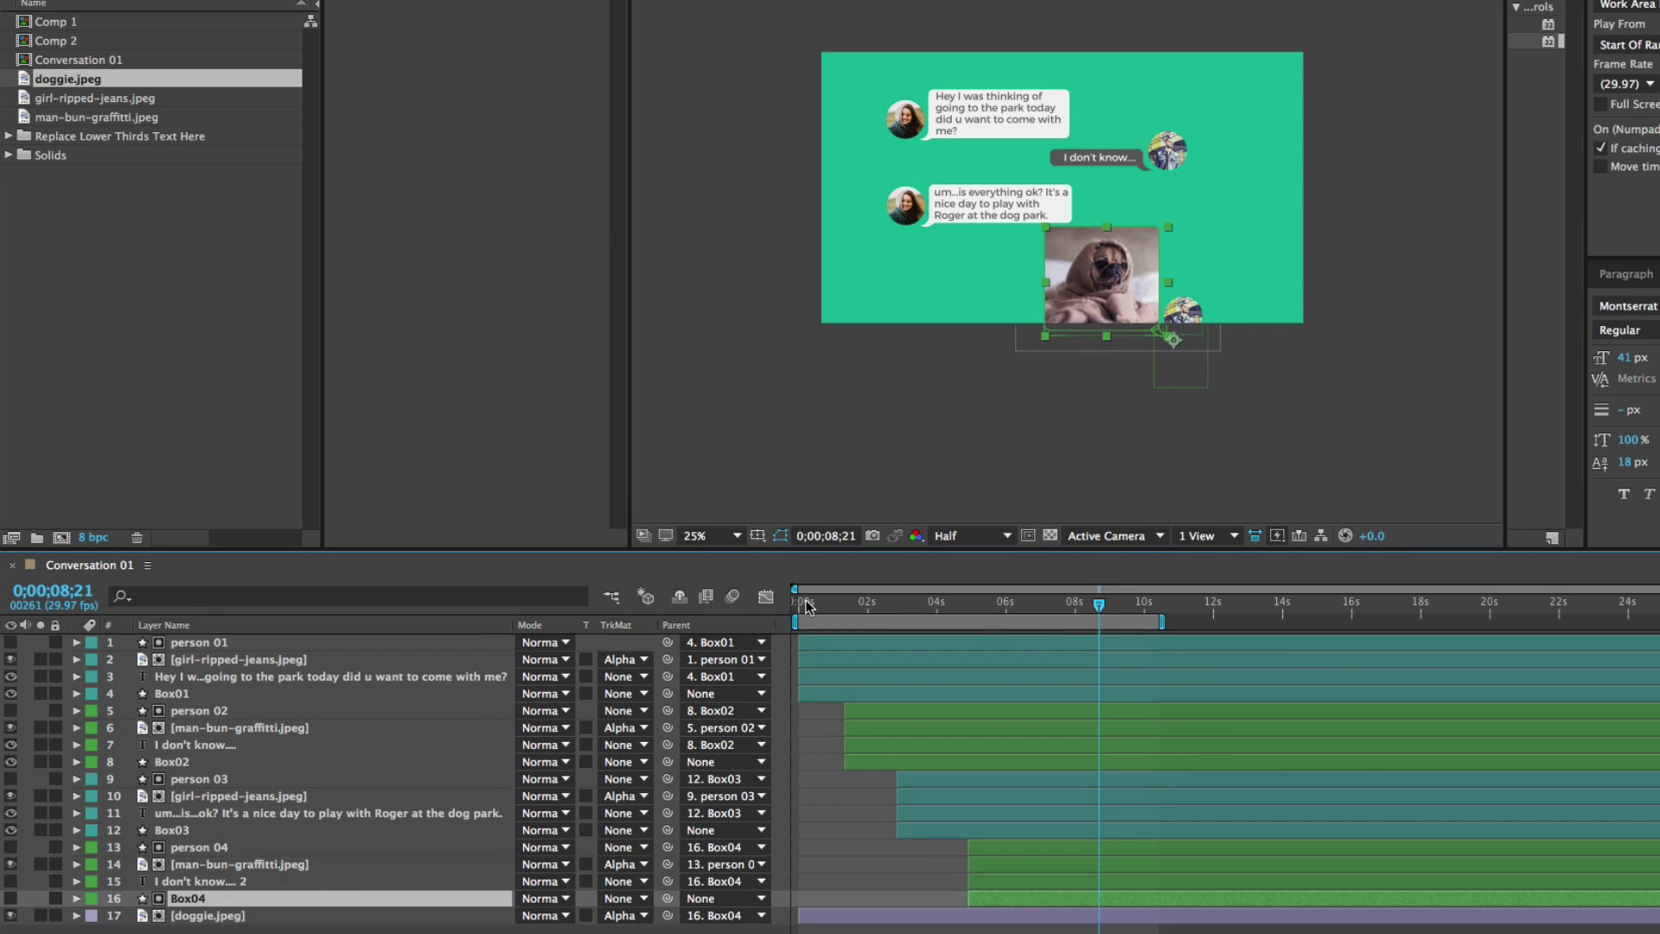
pyautogui.press('KP_0')
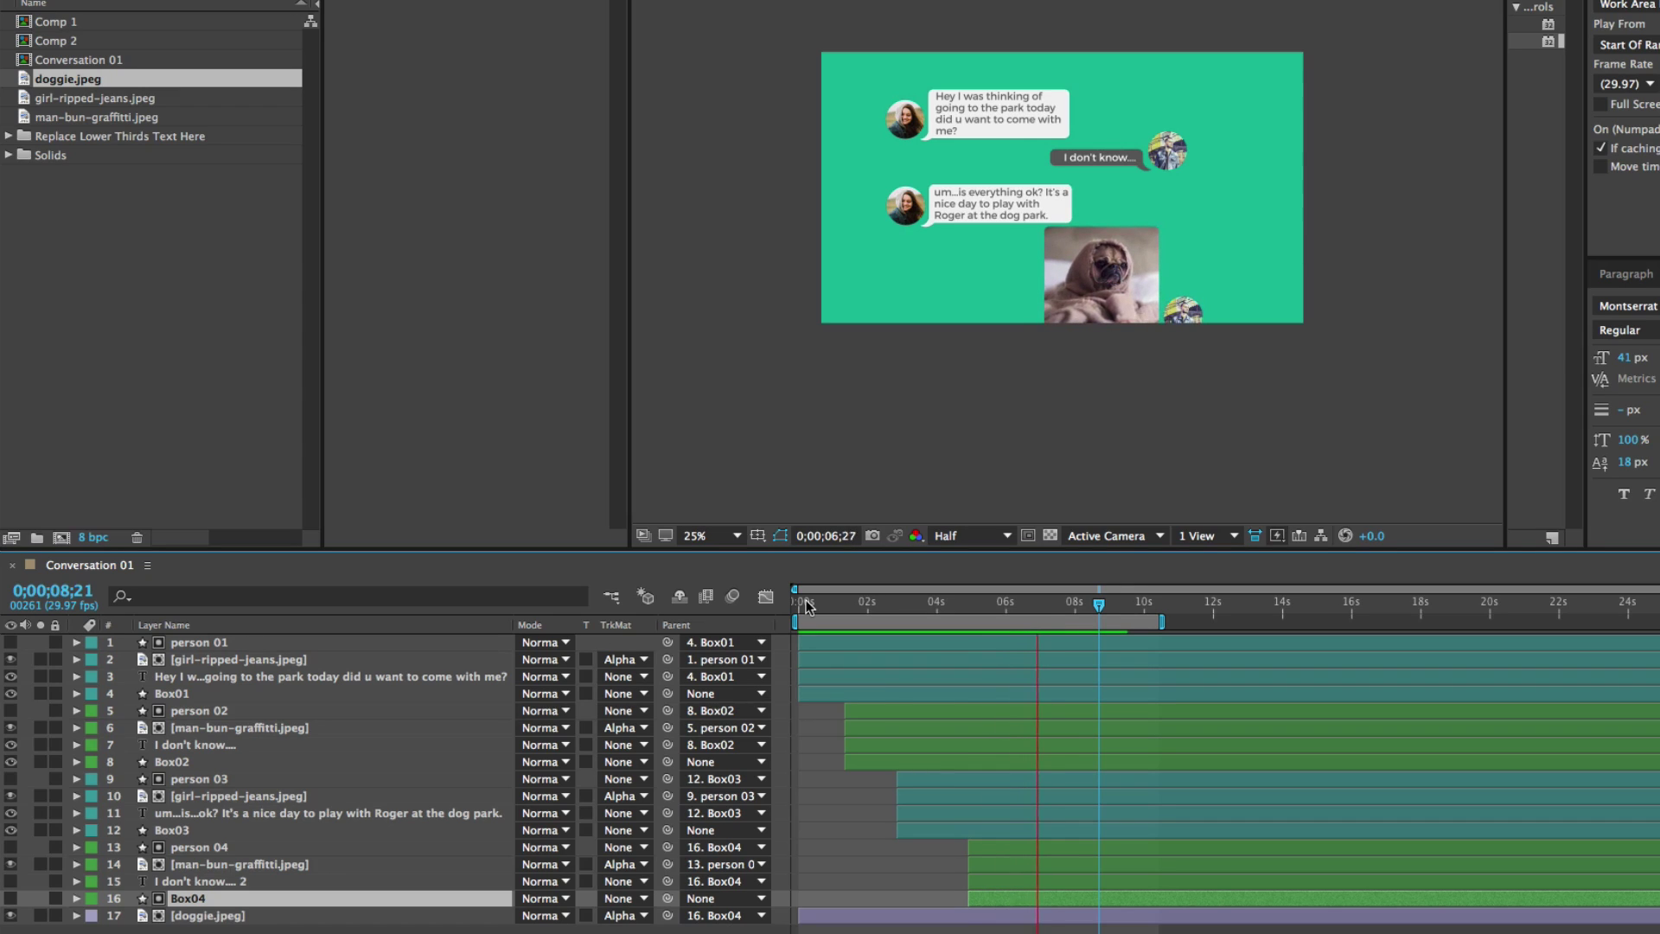
pyautogui.press('space')
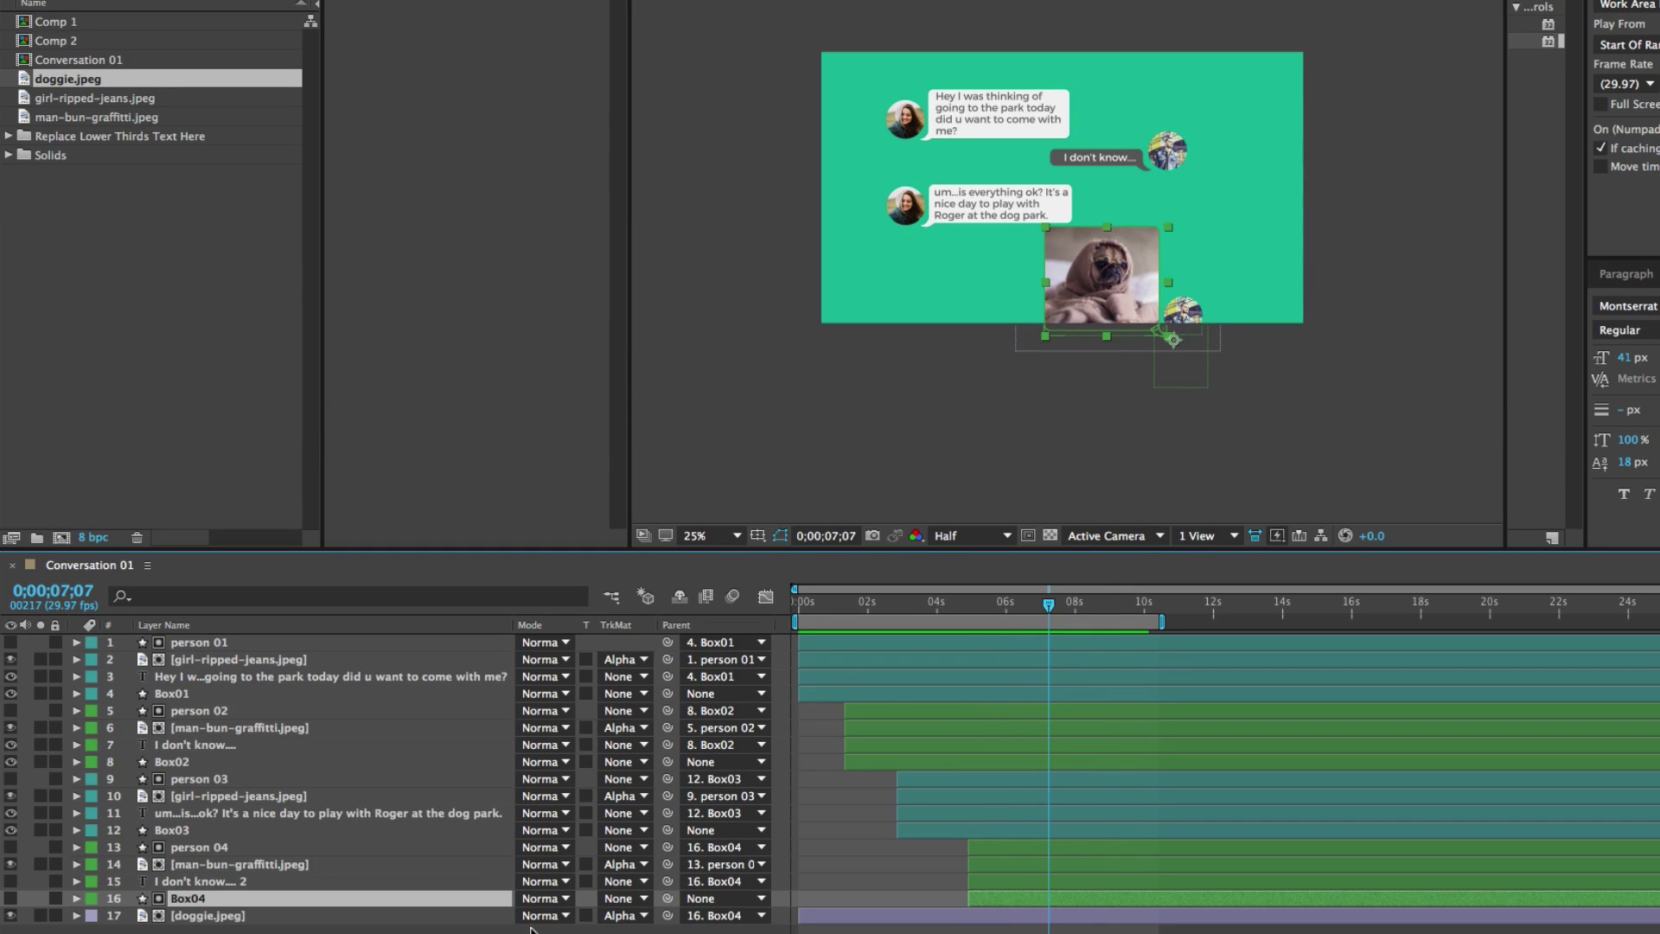
# Step: Set Box04's Y position to 1153.8 and shift Box03 slightly up, closer to the second message
pyautogui.press('p')
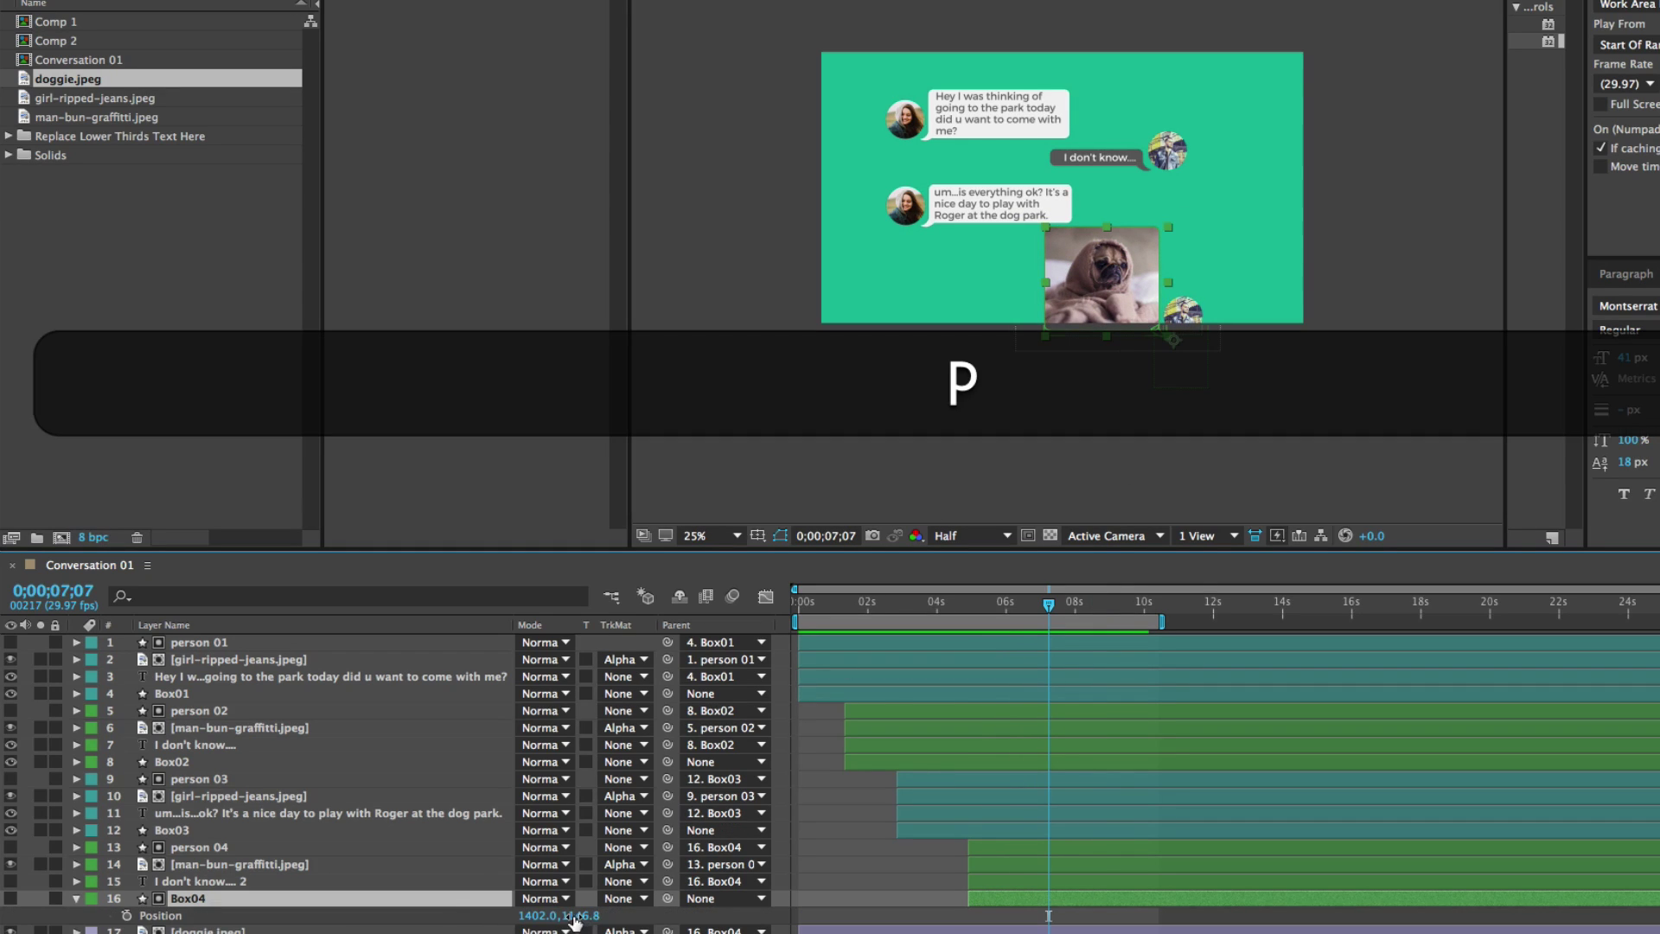
pyautogui.moveTo(578, 916); pyautogui.dragTo(585, 915)
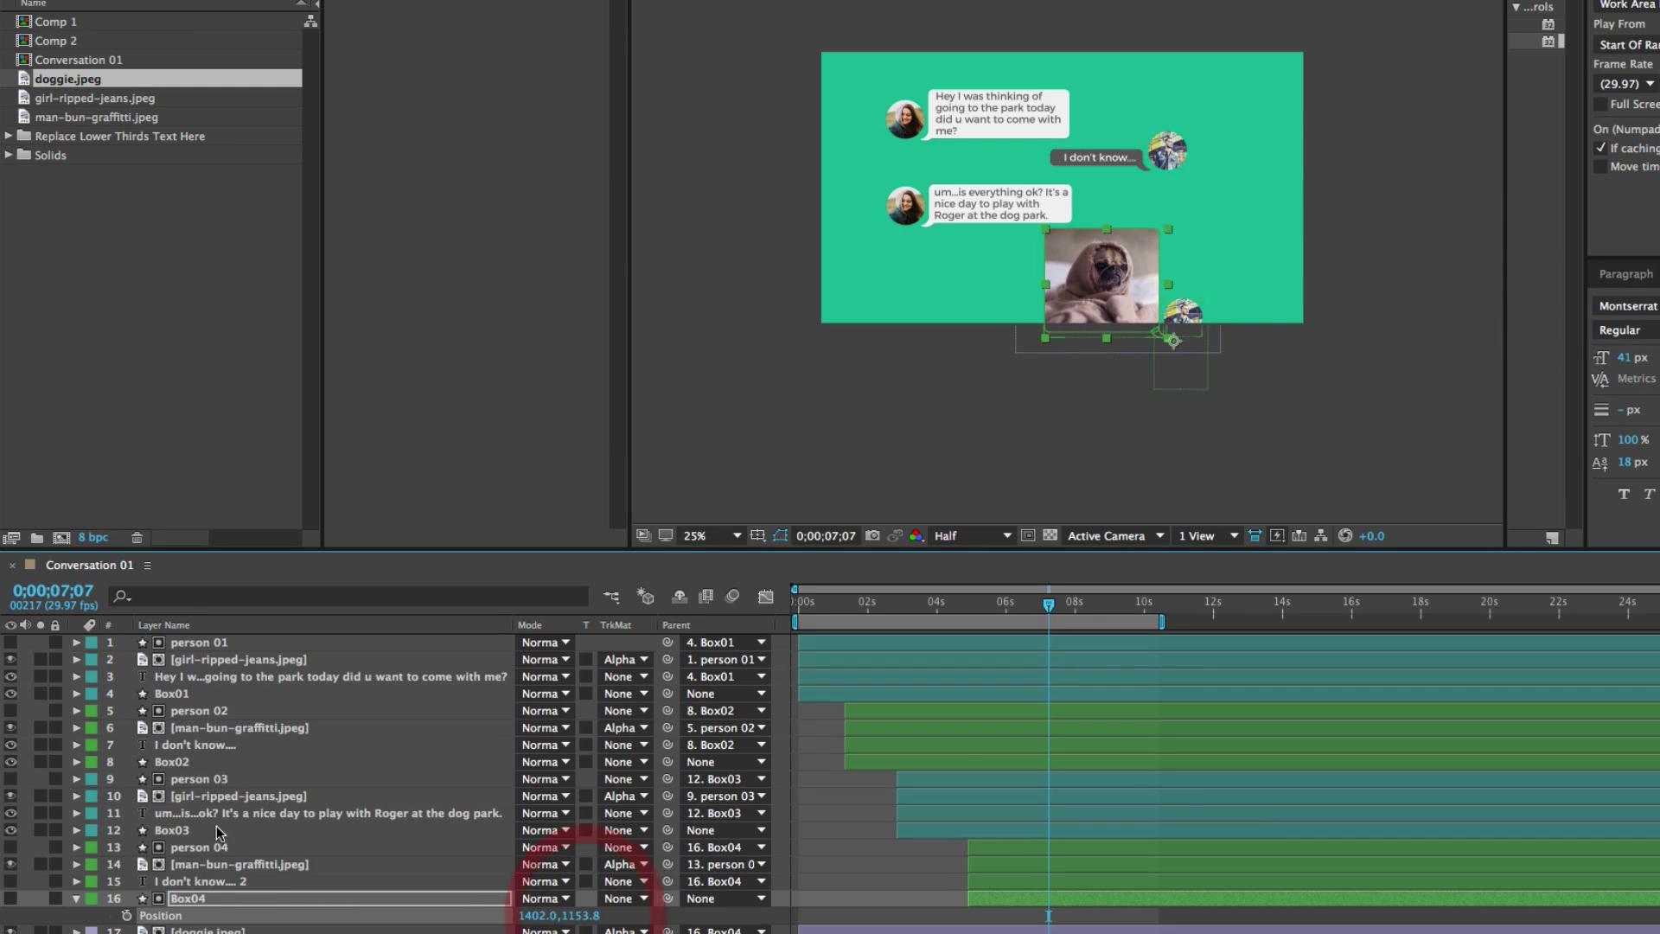
pyautogui.click(192, 827)
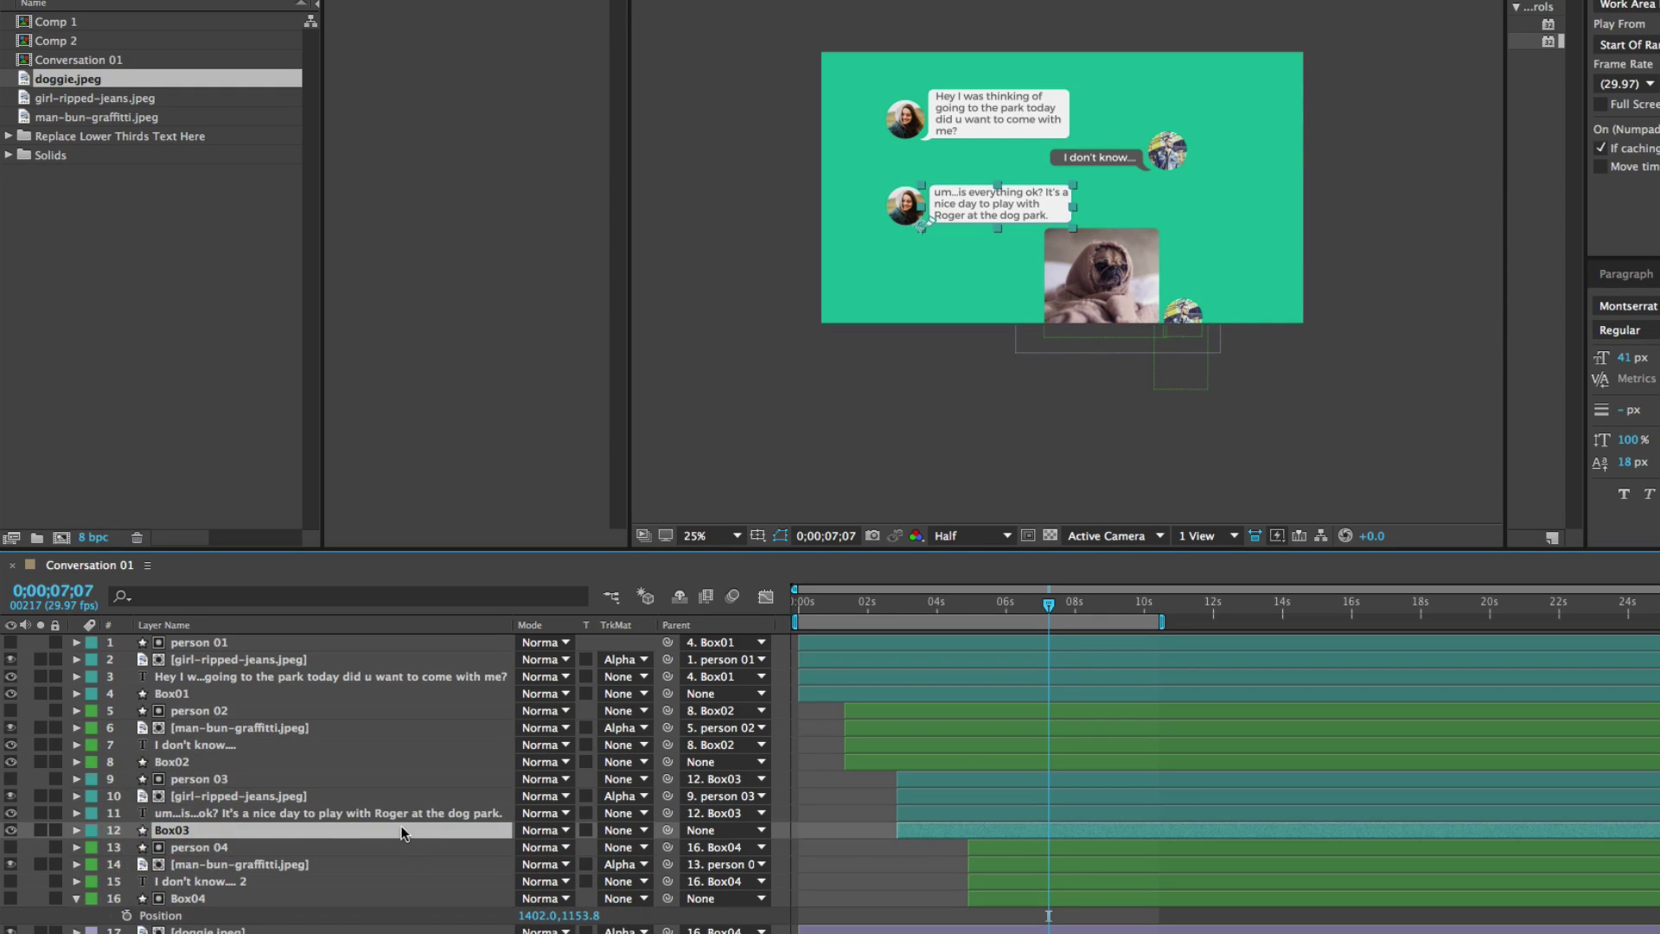
pyautogui.press('p')
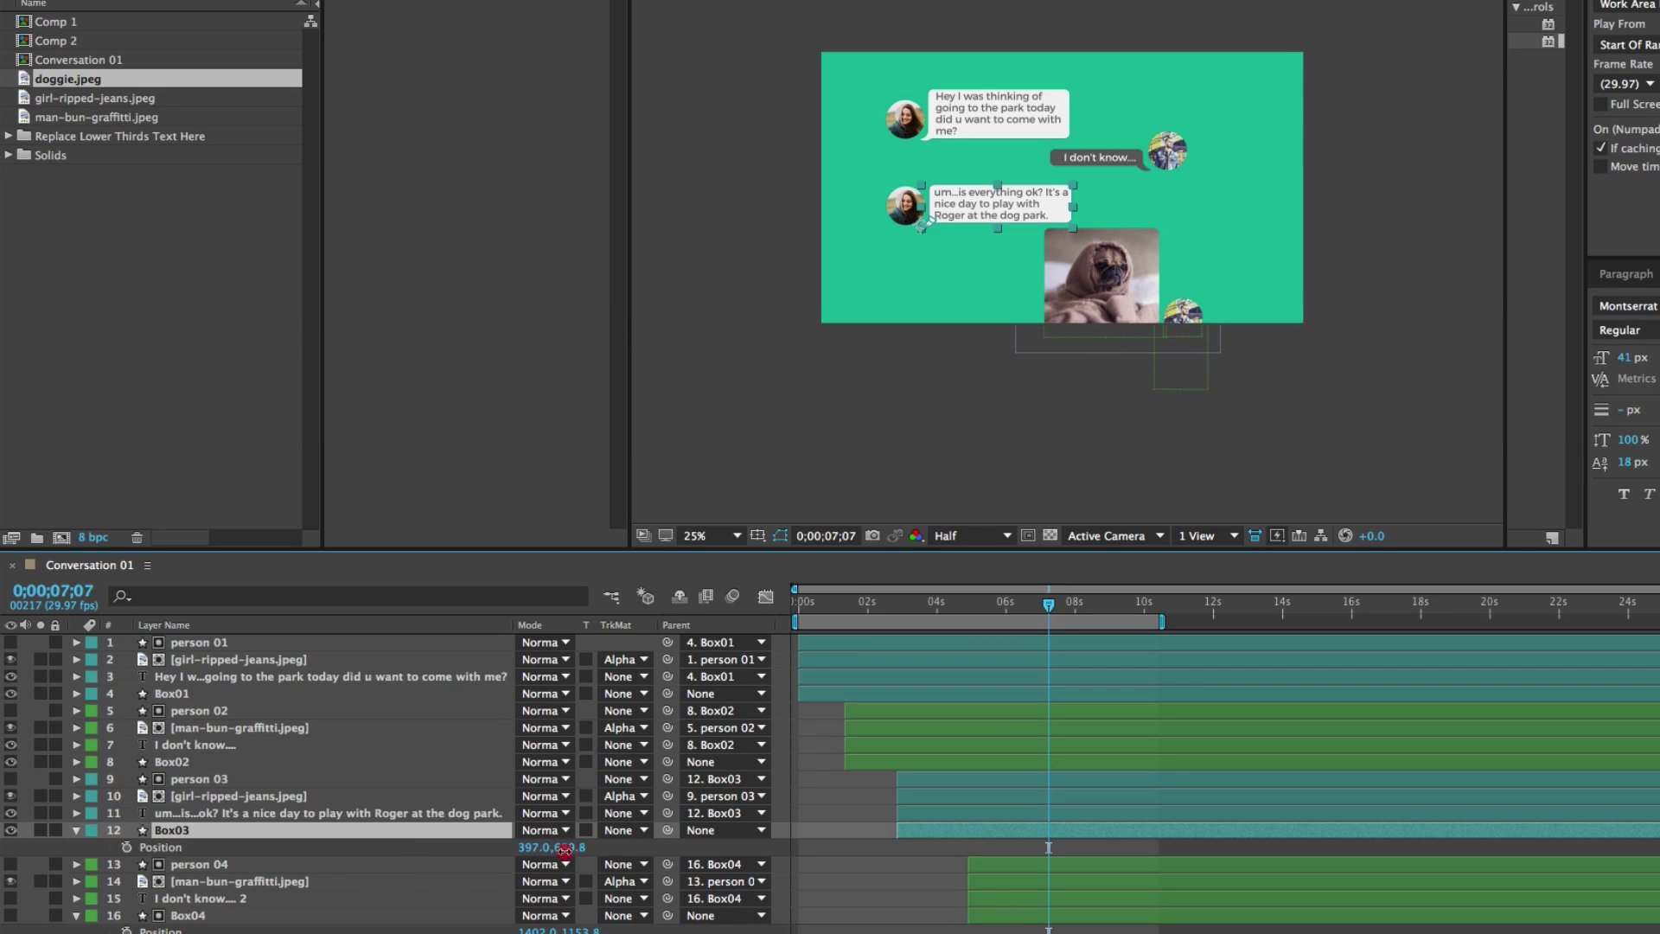
pyautogui.moveTo(570, 848); pyautogui.dragTo(522, 847)
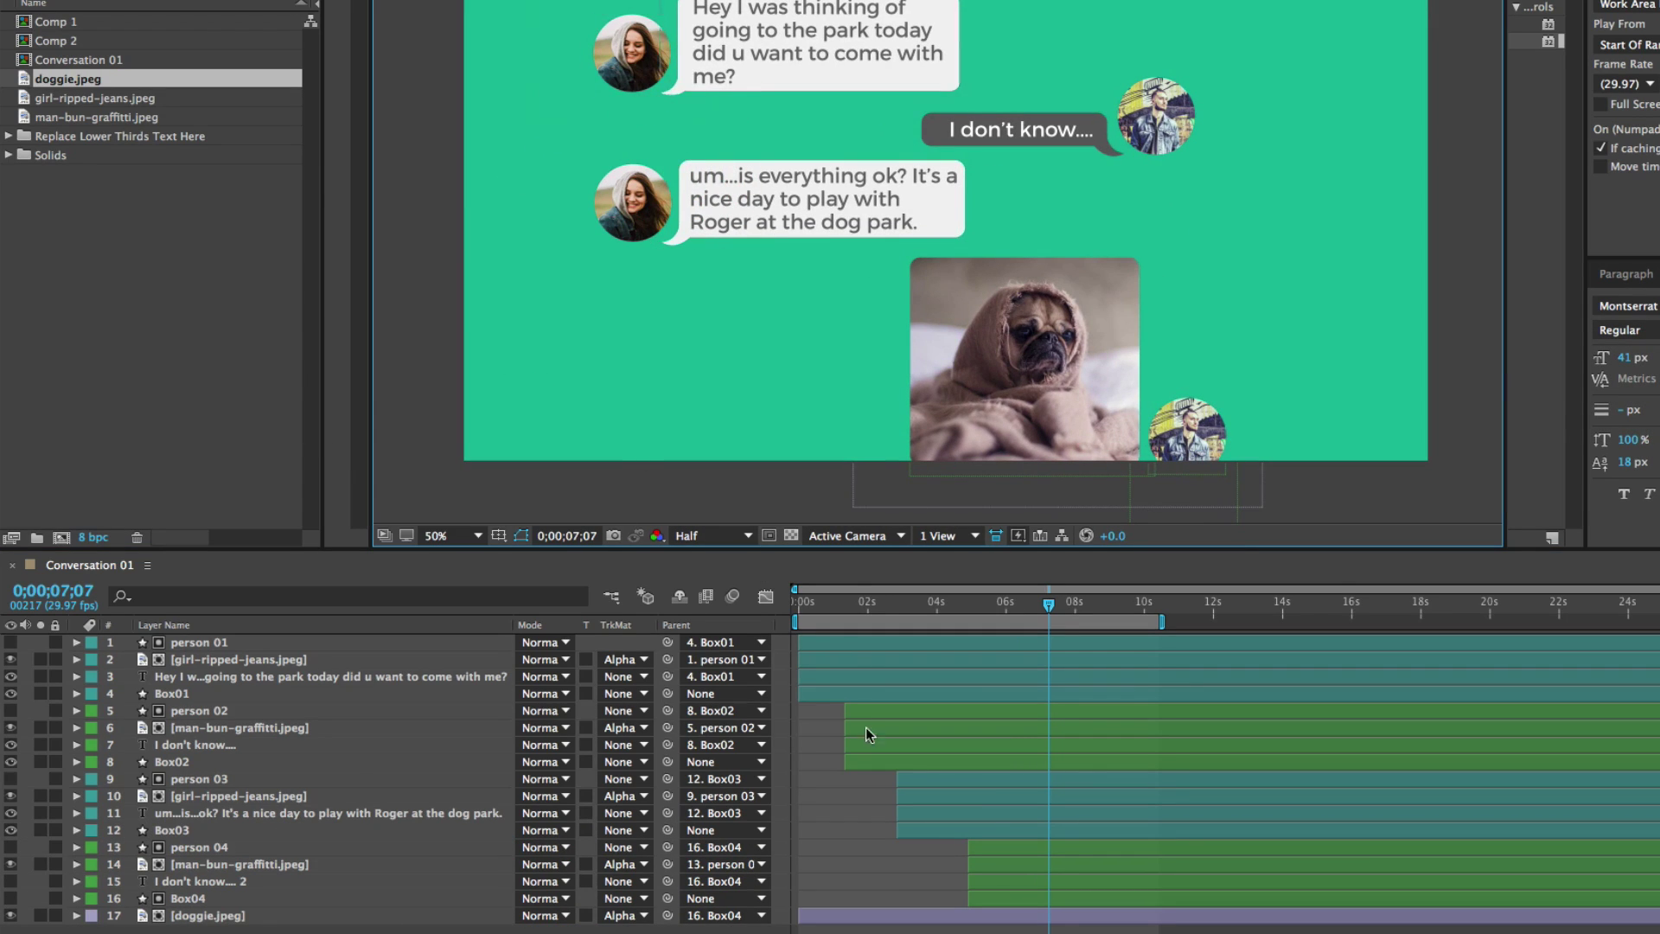
# Step: Delay all layers from person 02 through Box04 together so the second message starts at about 1.8 s
pyautogui.moveTo(821, 607); pyautogui.dragTo(890, 619)
pyautogui.click(937, 709)
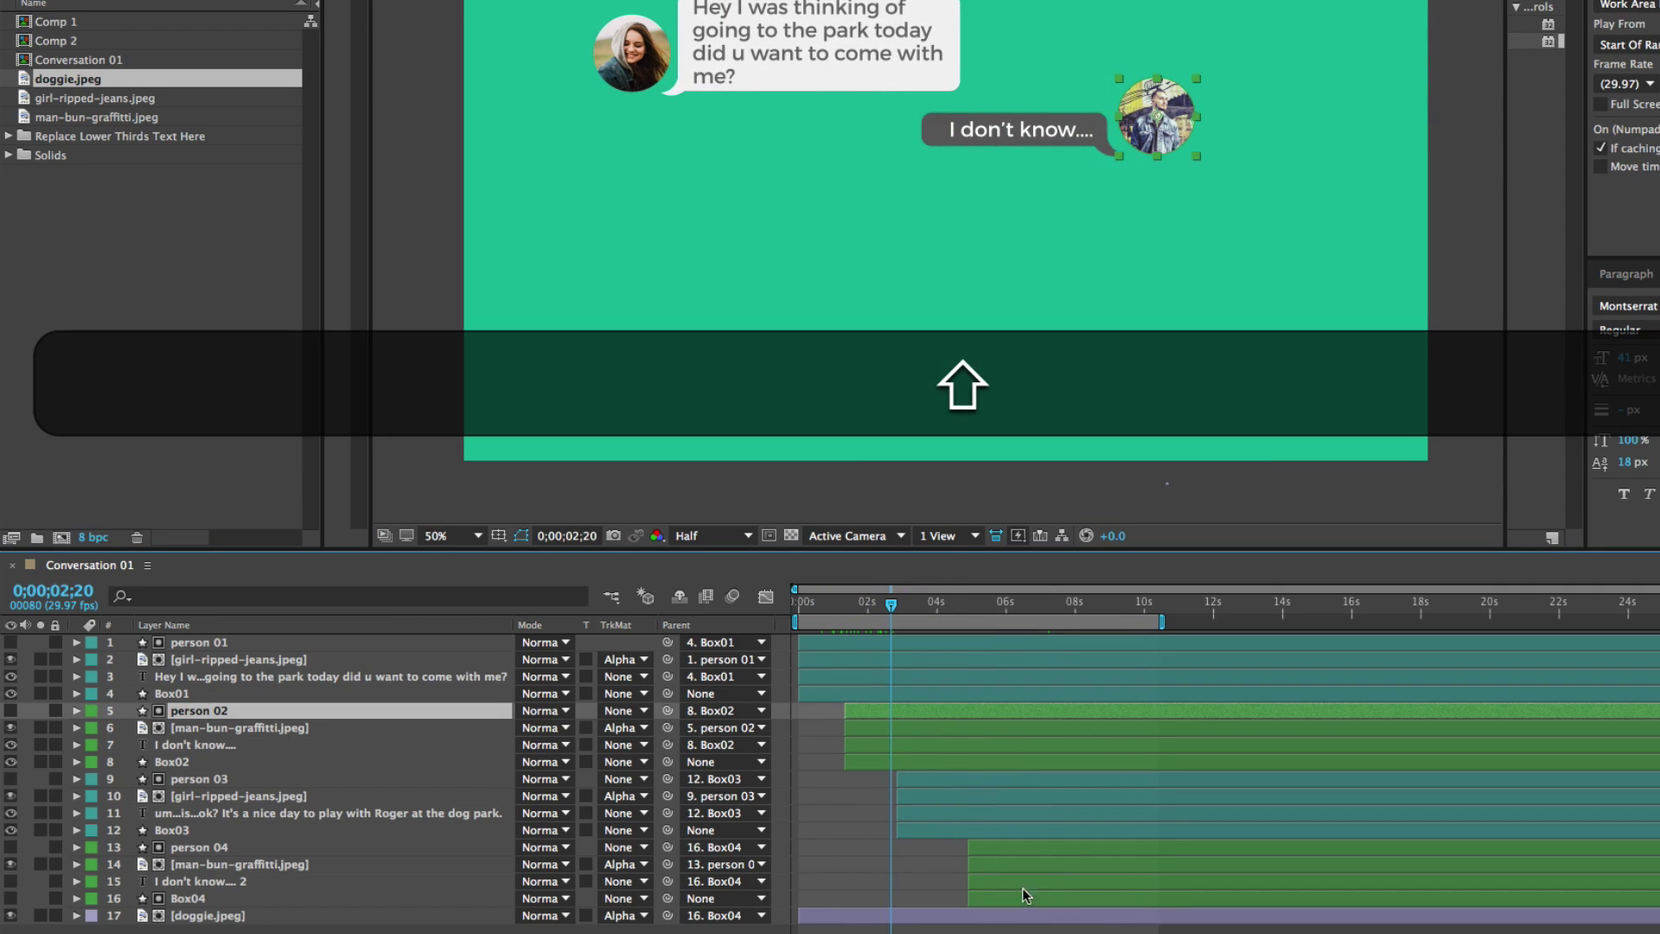
pyautogui.keyDown('shift'); pyautogui.click(1011, 897); pyautogui.keyUp('shift')
pyautogui.moveTo(903, 762); pyautogui.dragTo(999, 785)
pyautogui.click(883, 803)
# Step: Delay the third message's layers to start at about 4.7 s and the fourth message's layers at about 8 s
pyautogui.click(929, 778)
pyautogui.keyDown('shift'); pyautogui.click(1000, 892); pyautogui.keyUp('shift')
pyautogui.click(1004, 851)
pyautogui.click(1048, 853)
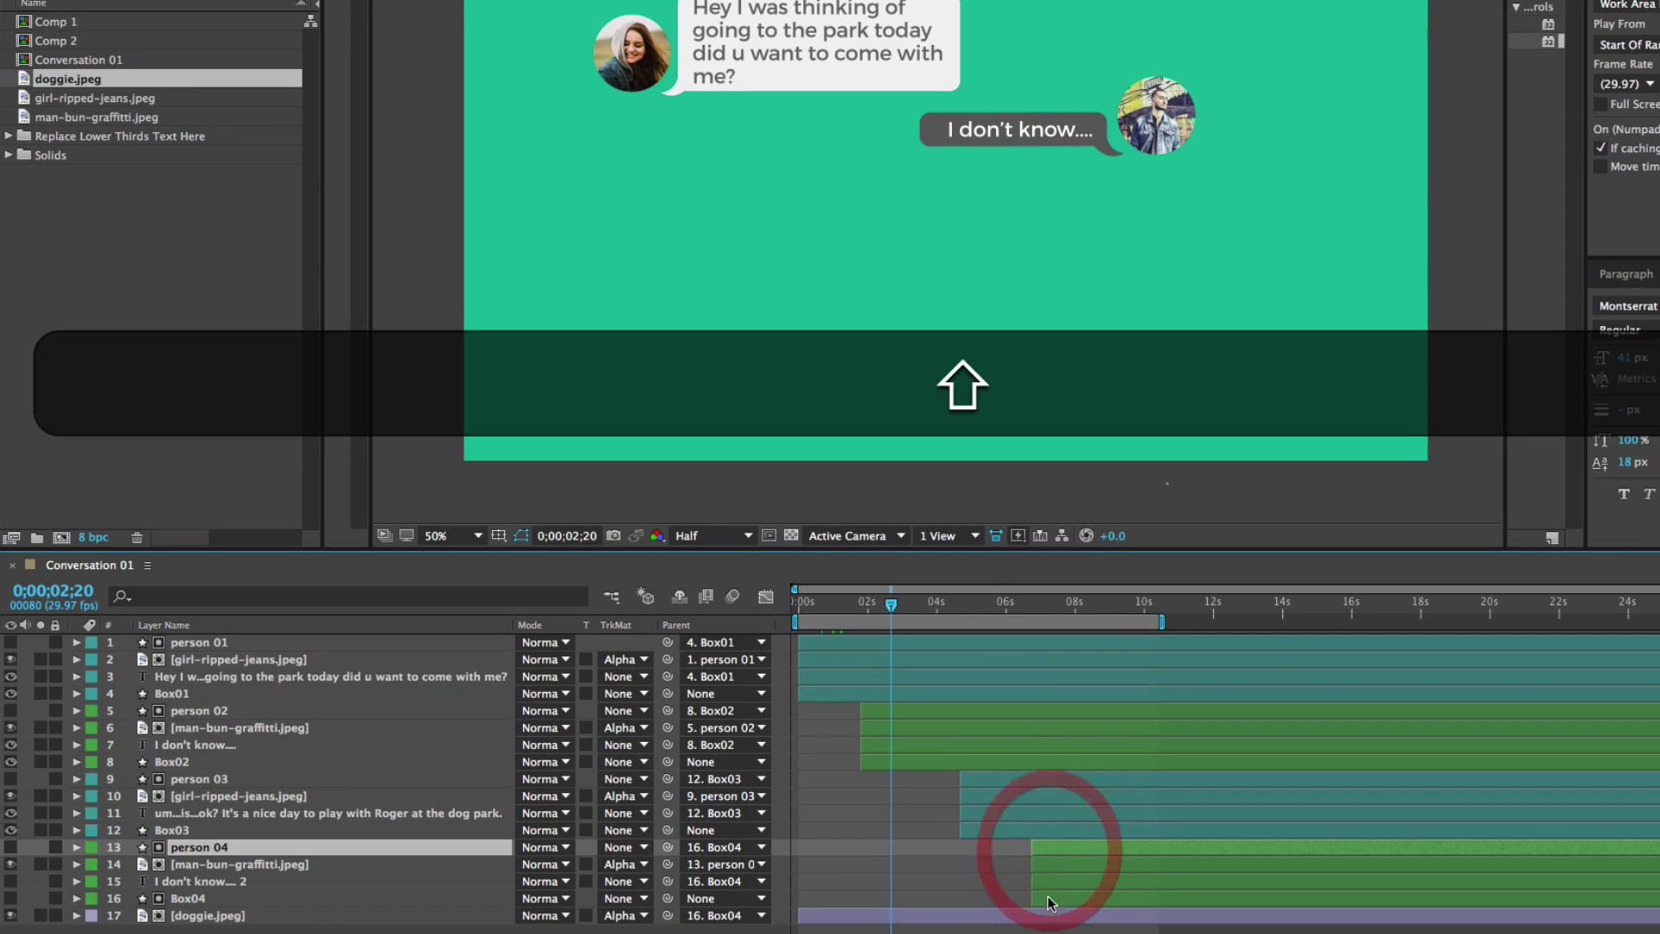
pyautogui.keyDown('shift'); pyautogui.click(1049, 898); pyautogui.keyUp('shift')
pyautogui.moveTo(1048, 897); pyautogui.dragTo(1092, 895)
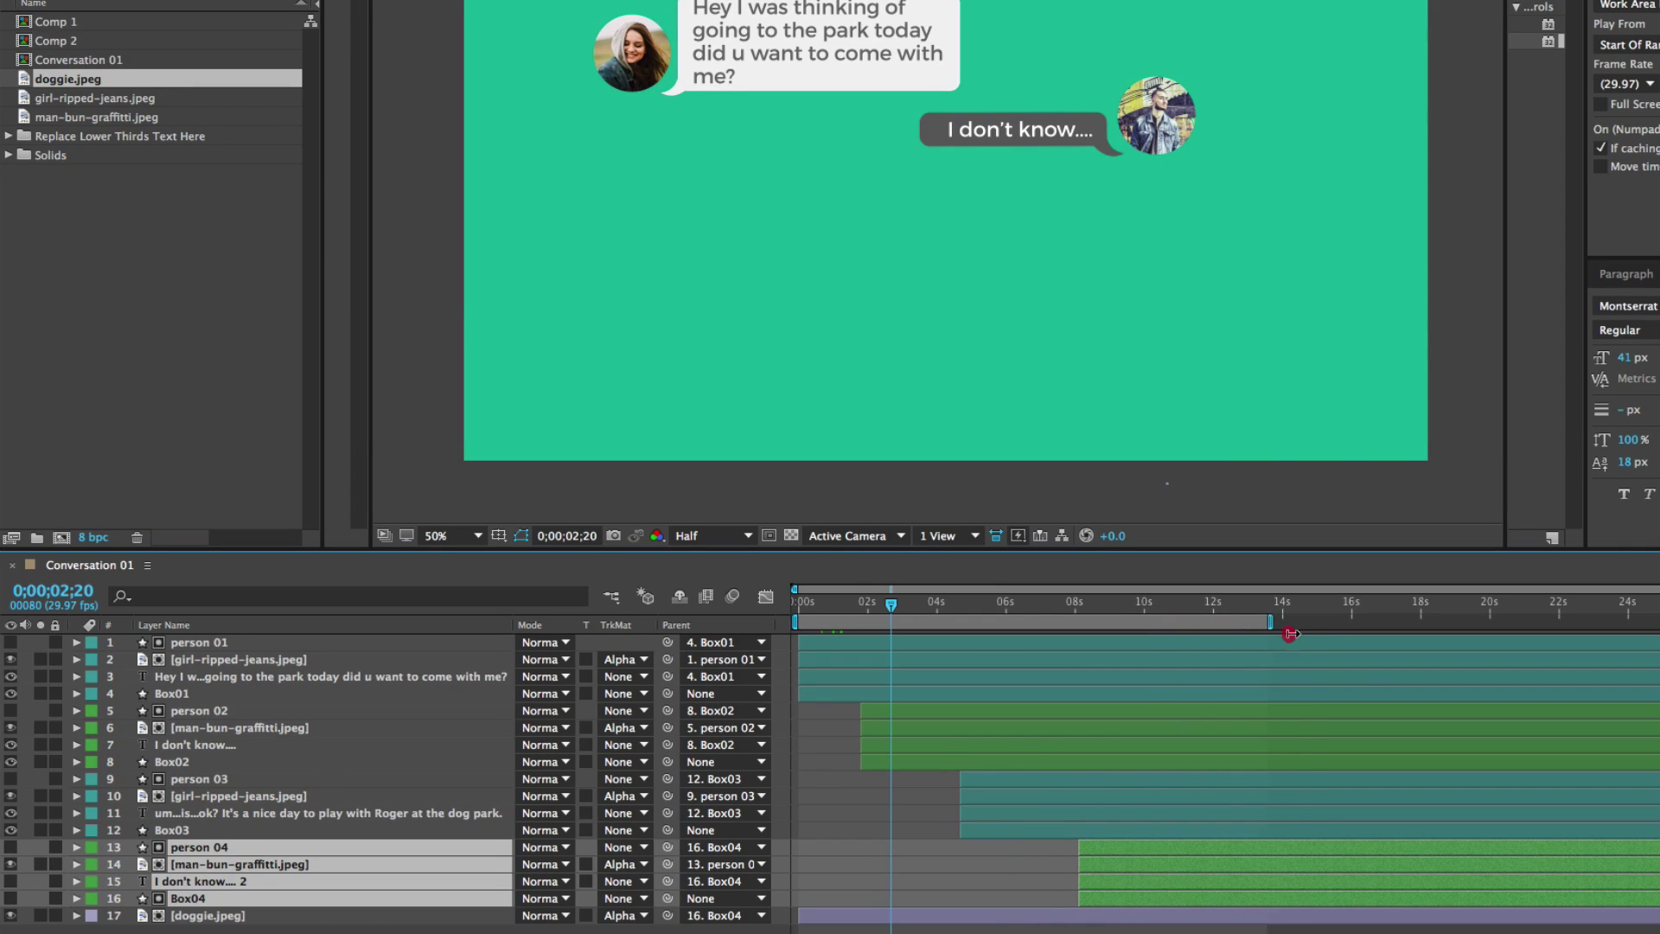
pyautogui.click(118, 928)
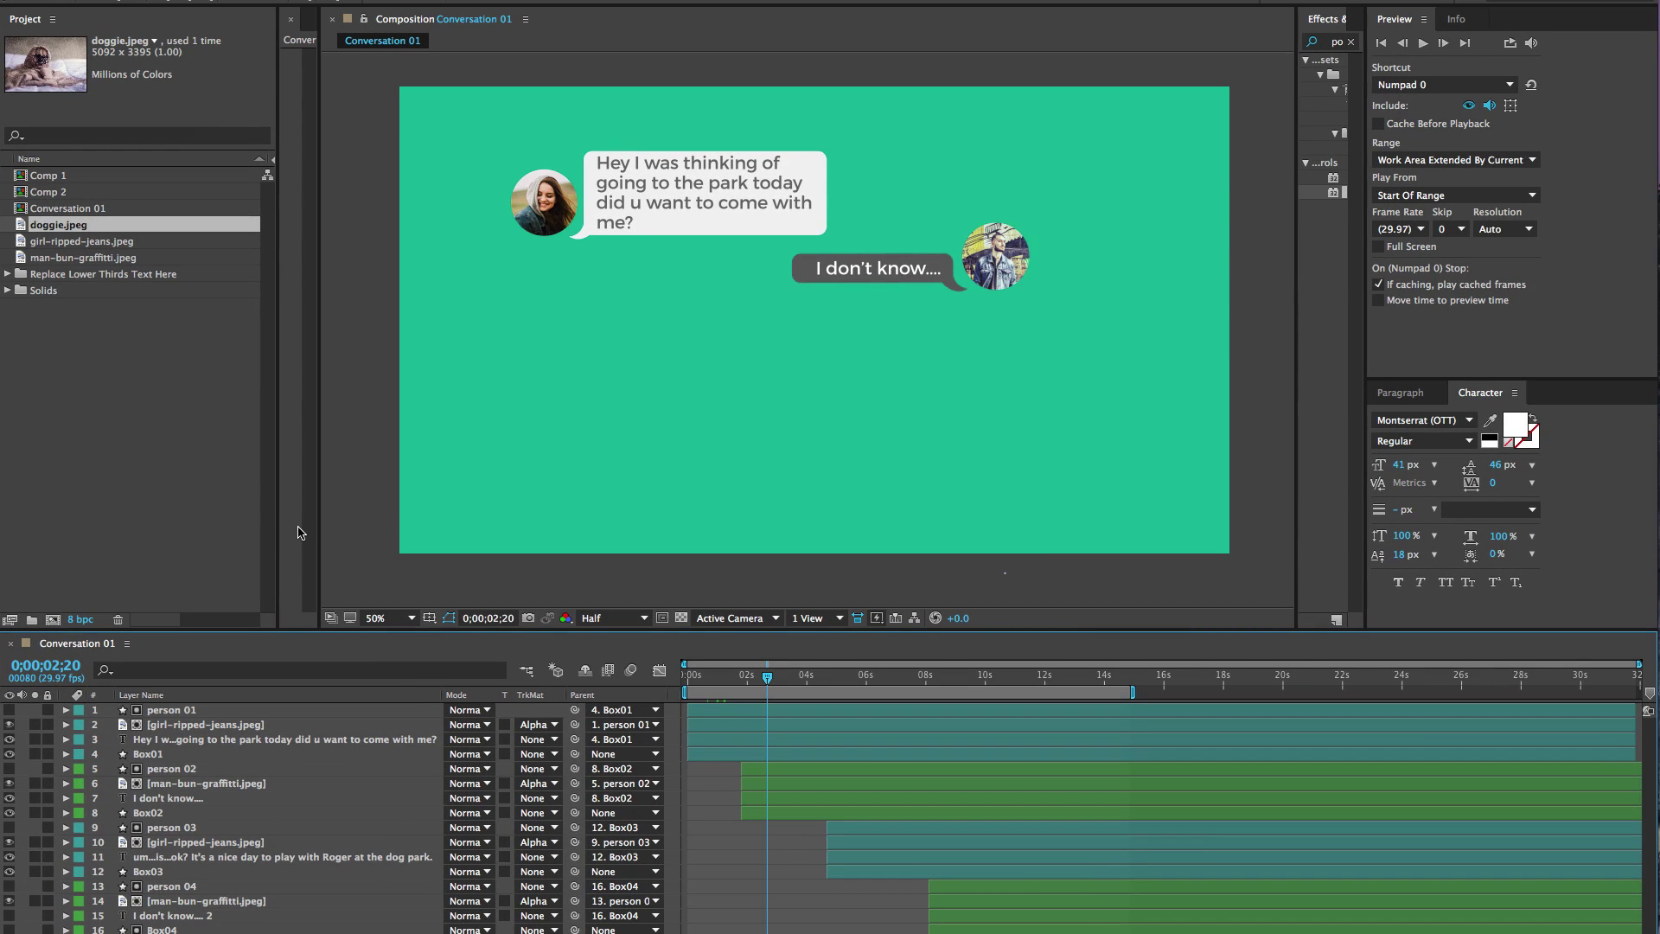
# Step: Create a null object in the Conversation 01 composition and rename it "movement"
pyautogui.rightClick(525, 121)
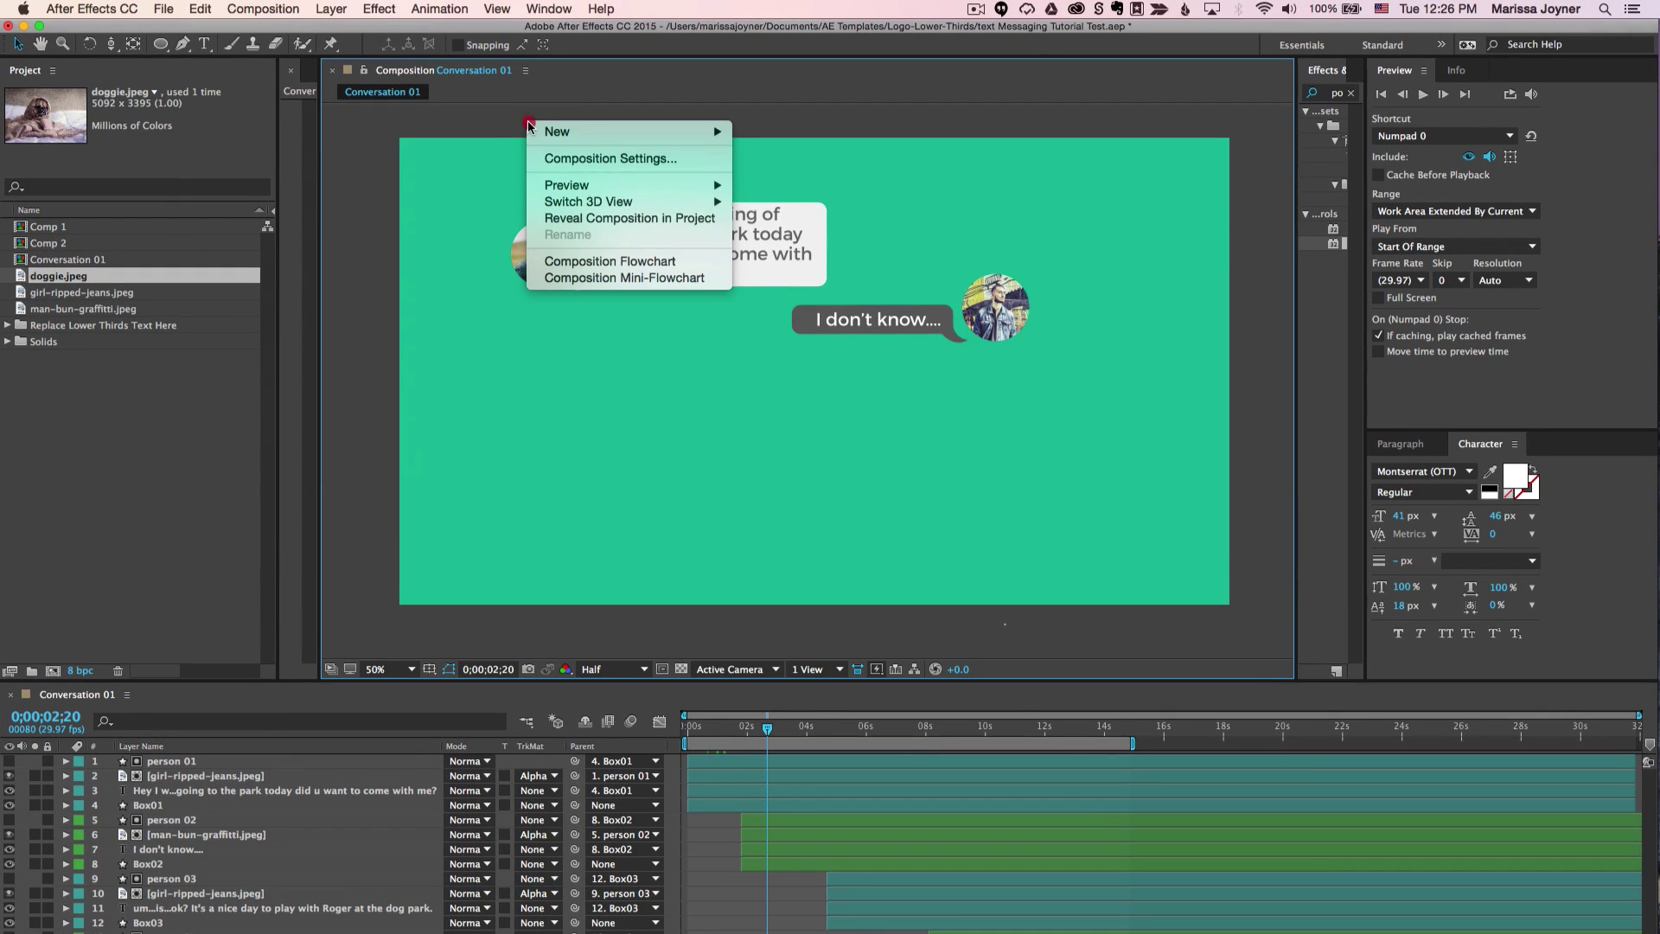
pyautogui.click(551, 133)
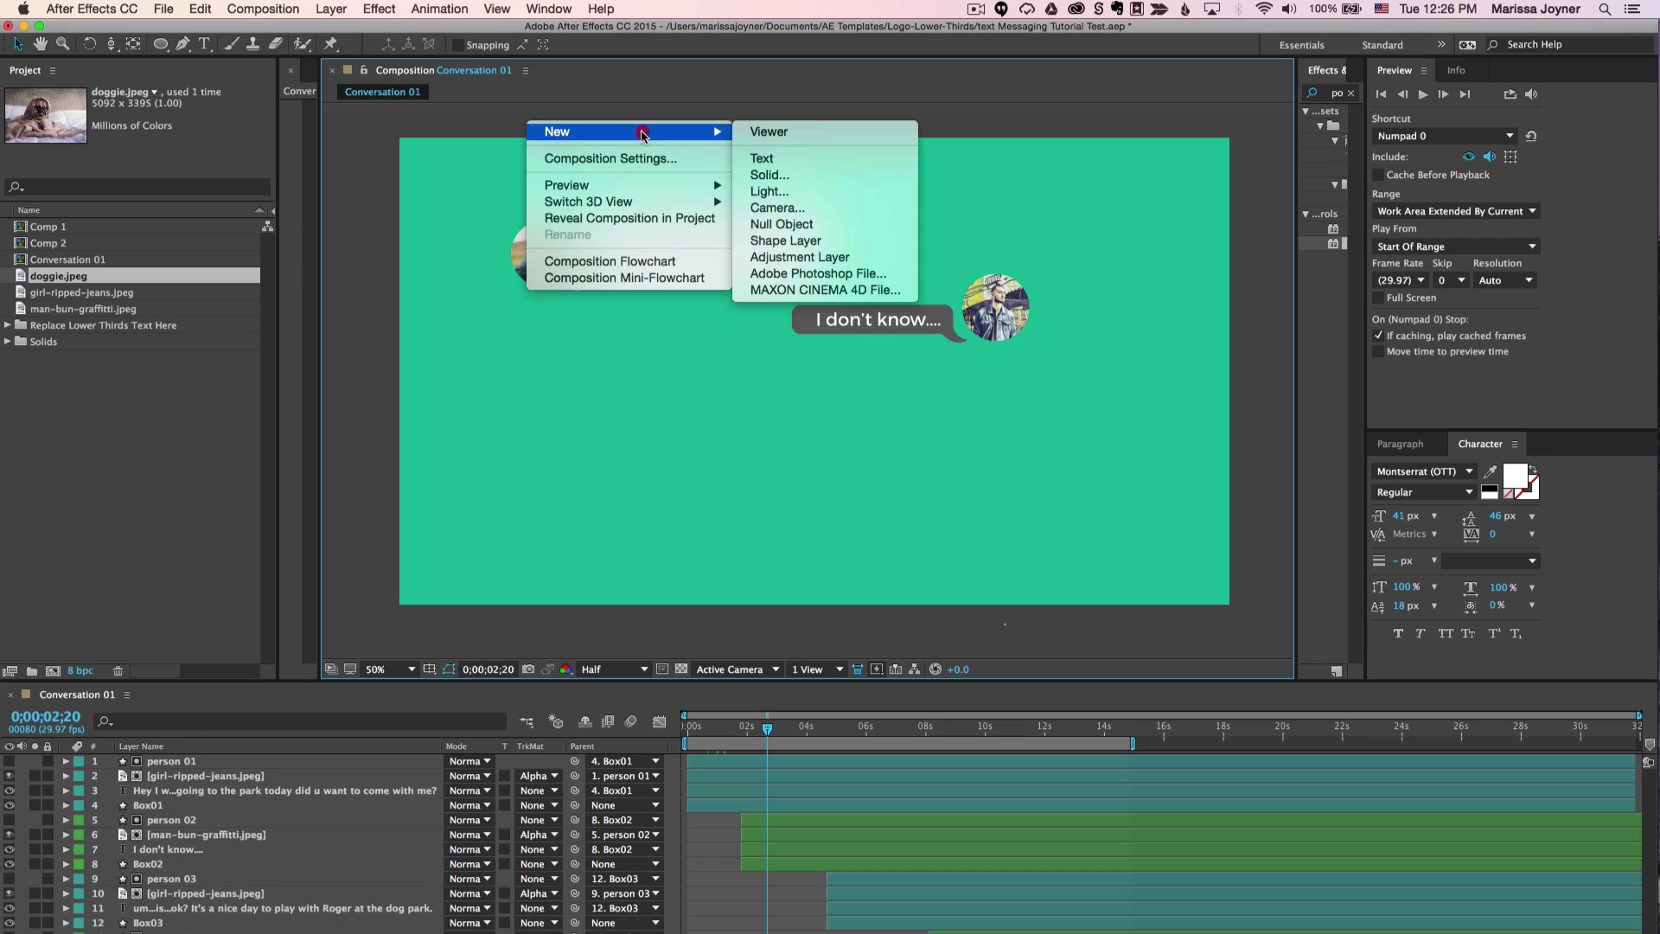
pyautogui.click(812, 223)
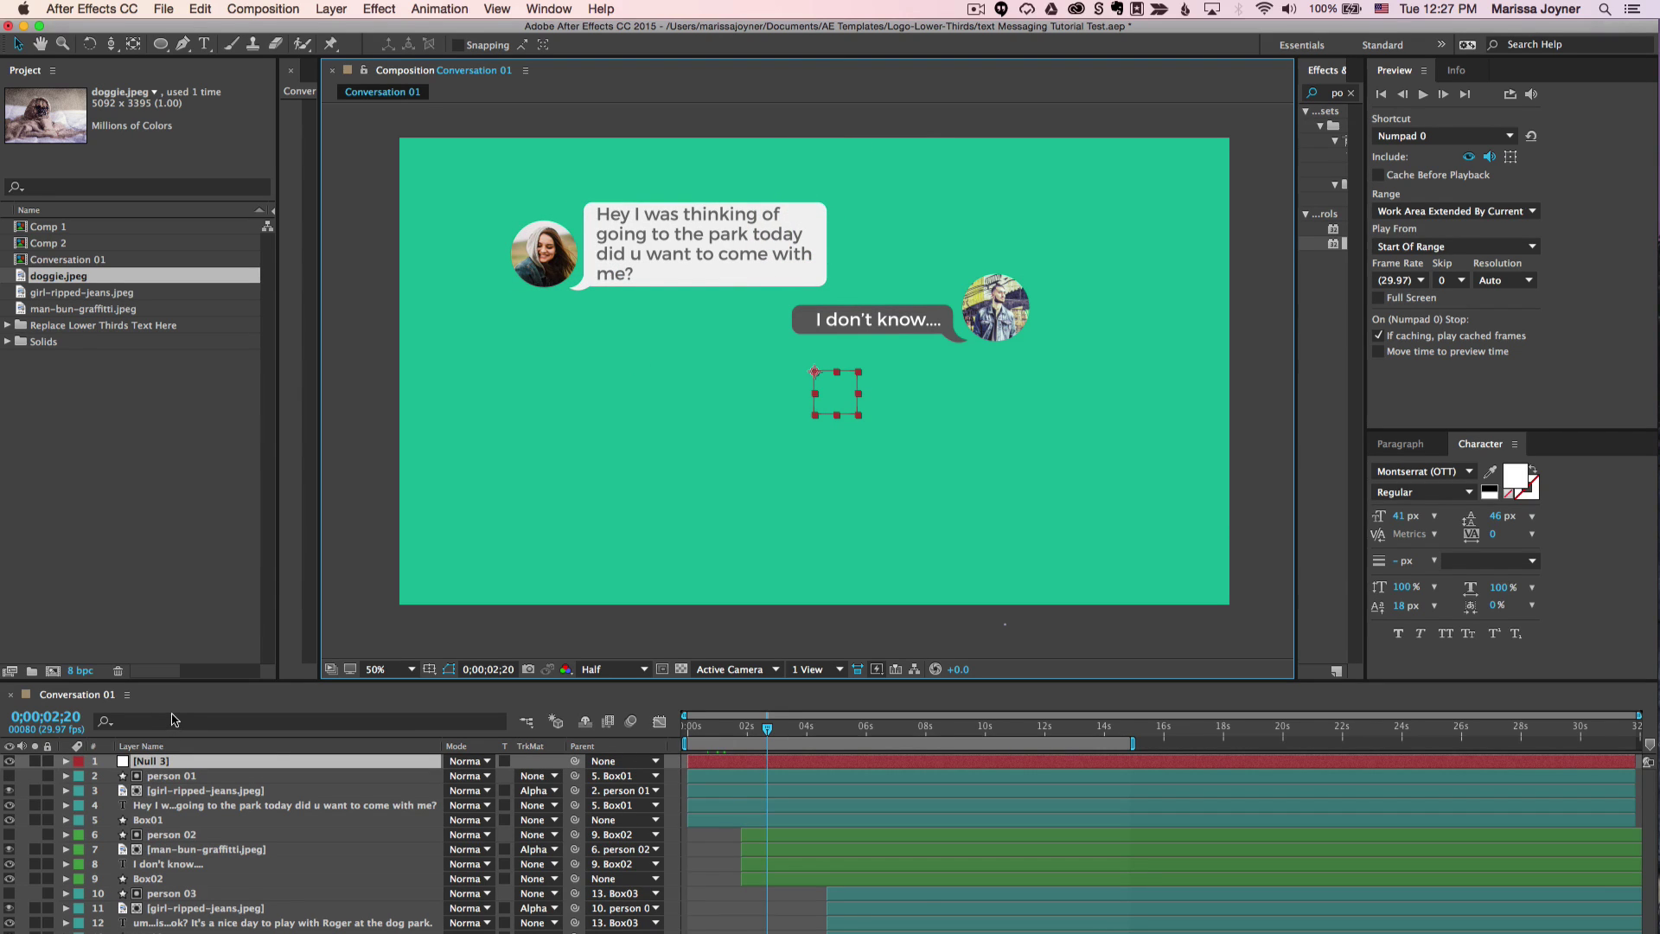
pyautogui.press('super+shift+y')
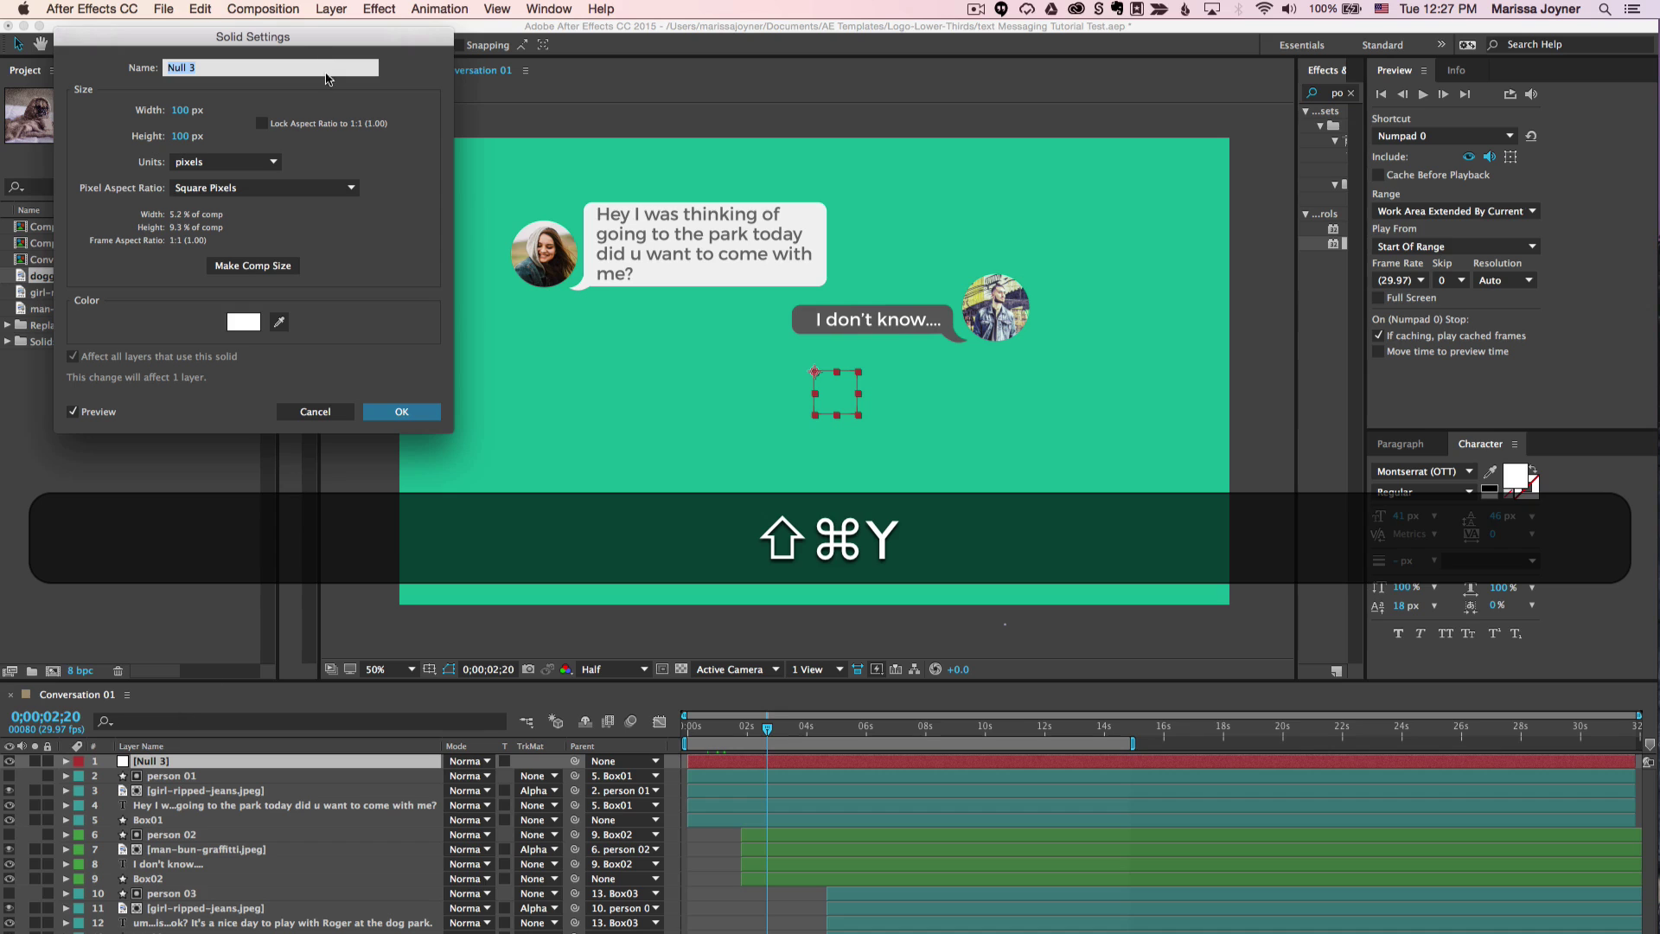
pyautogui.moveTo(306, 39); pyautogui.dragTo(812, 388)
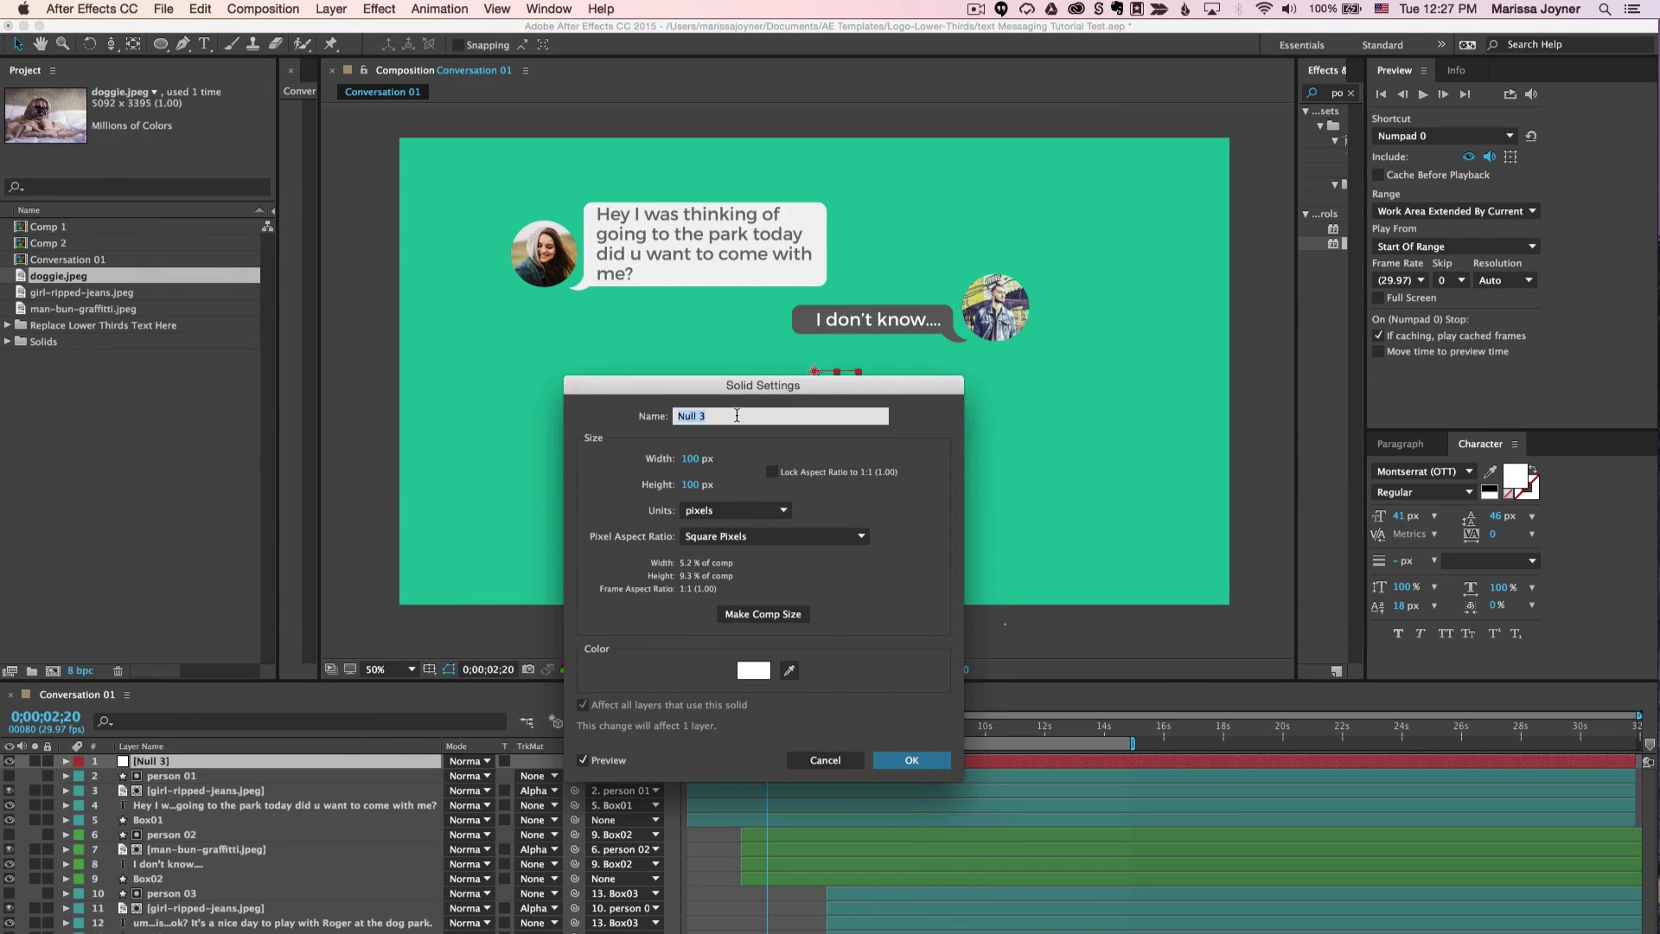
pyautogui.write('mo')
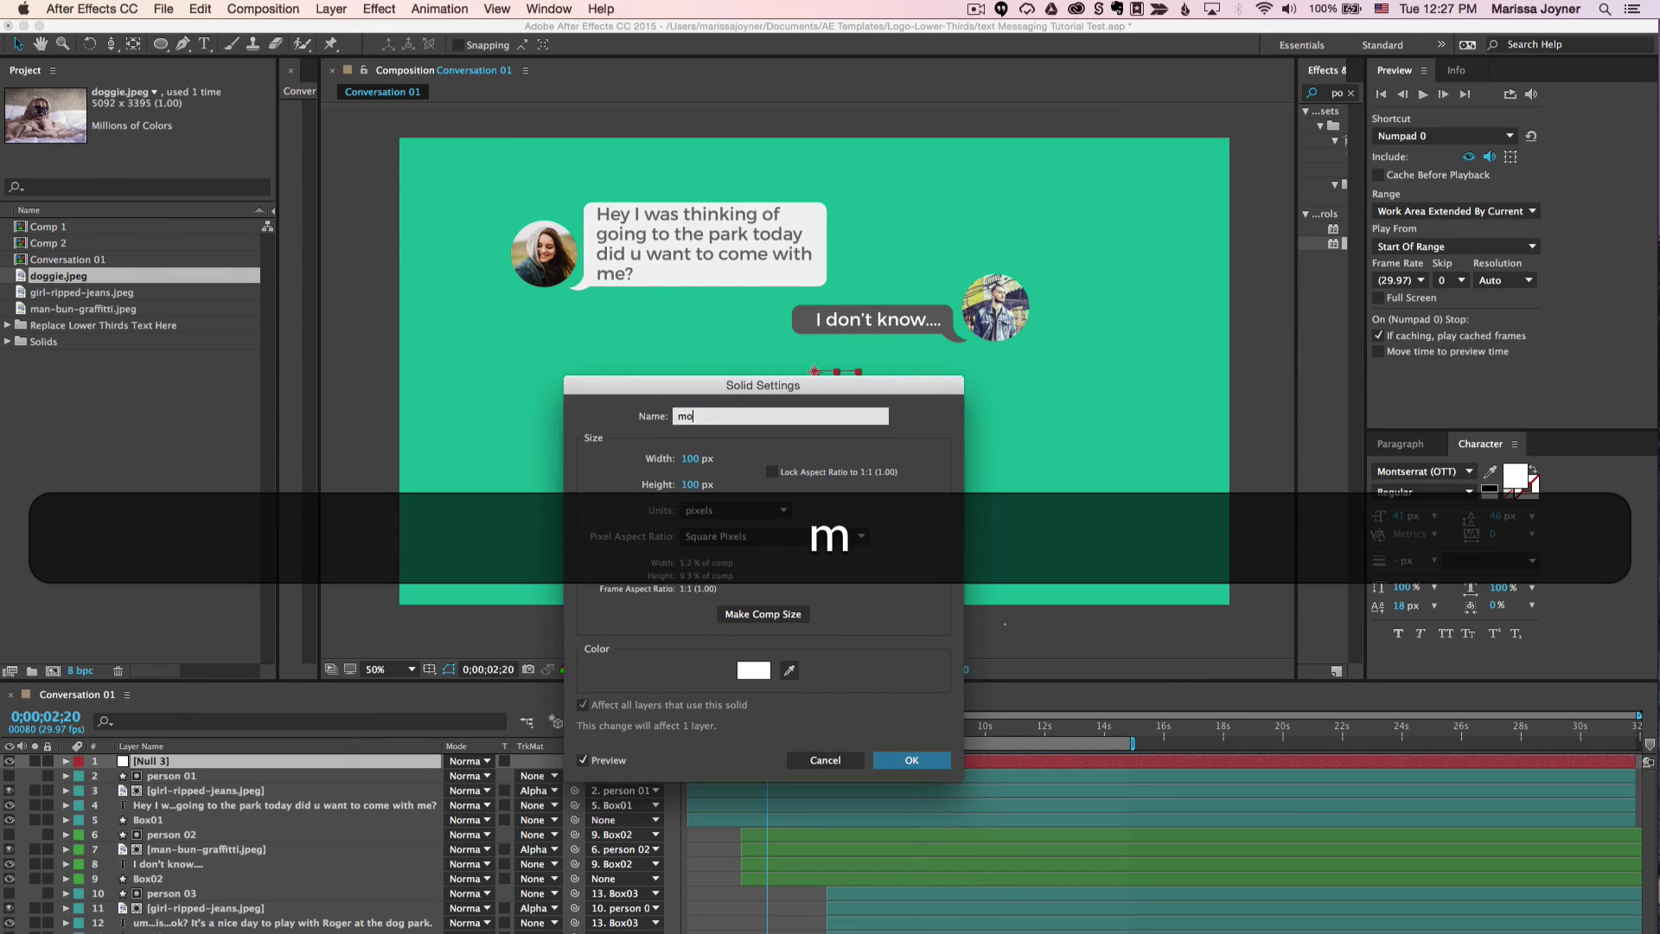
pyautogui.write('vement')
pyautogui.press('Return')
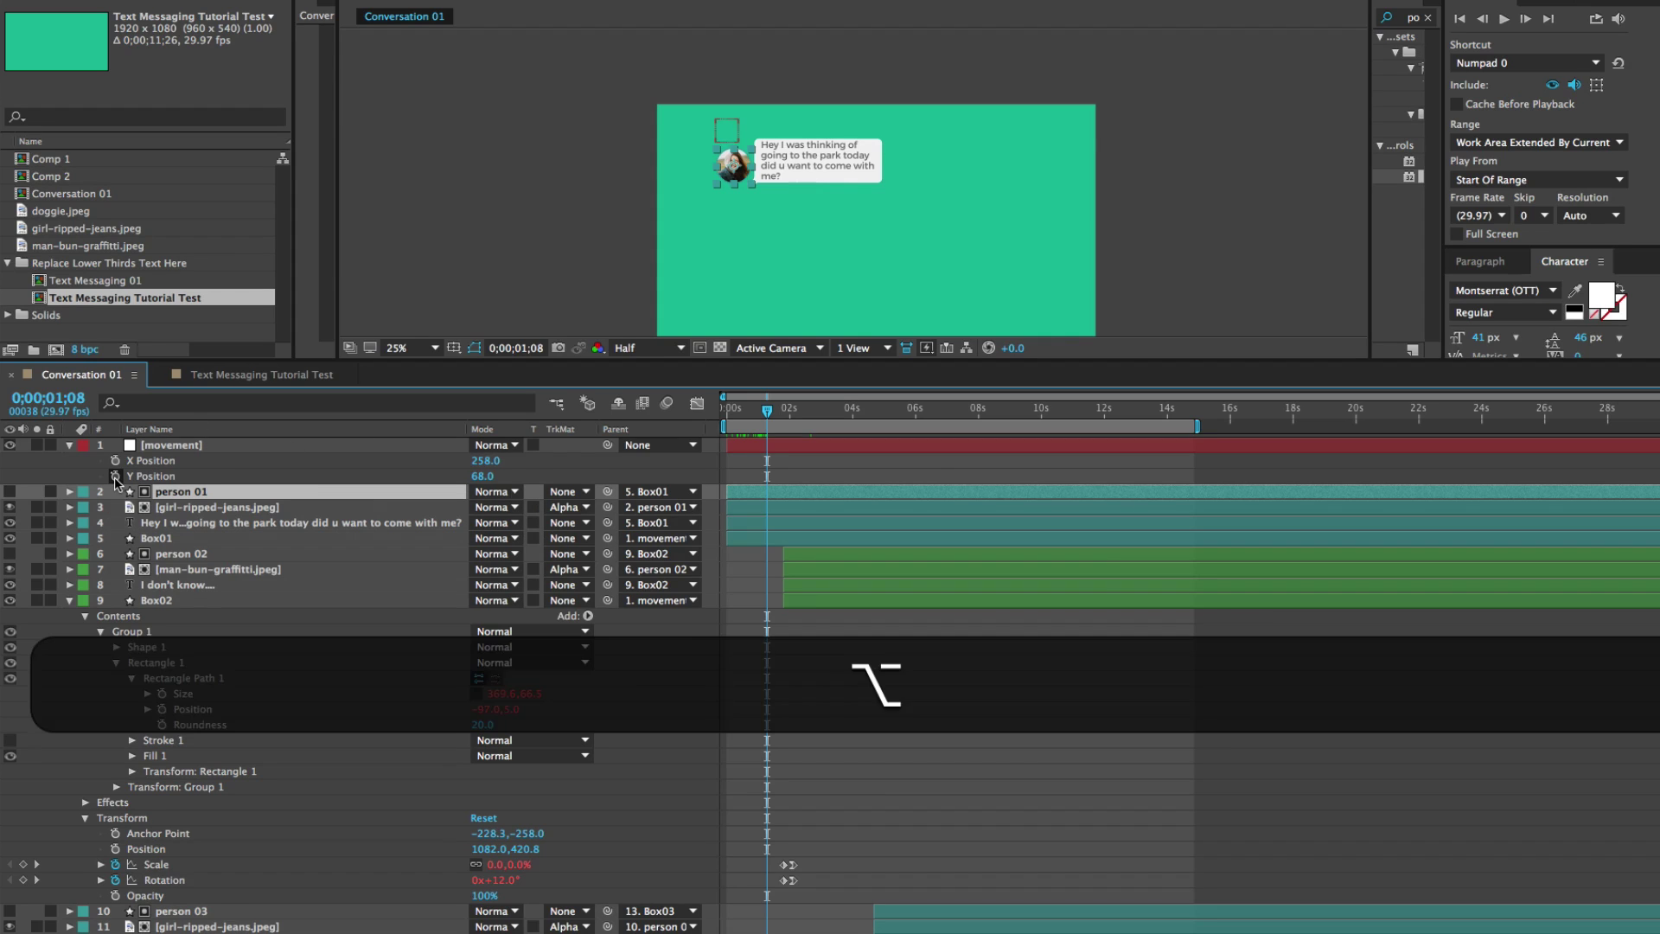
# Step: Start a linear( expression on the movement null's Y Position, linked to Box02's scale[0] with the input range 0, 100
pyautogui.keyDown('alt'); pyautogui.click(115, 478); pyautogui.keyUp('alt')
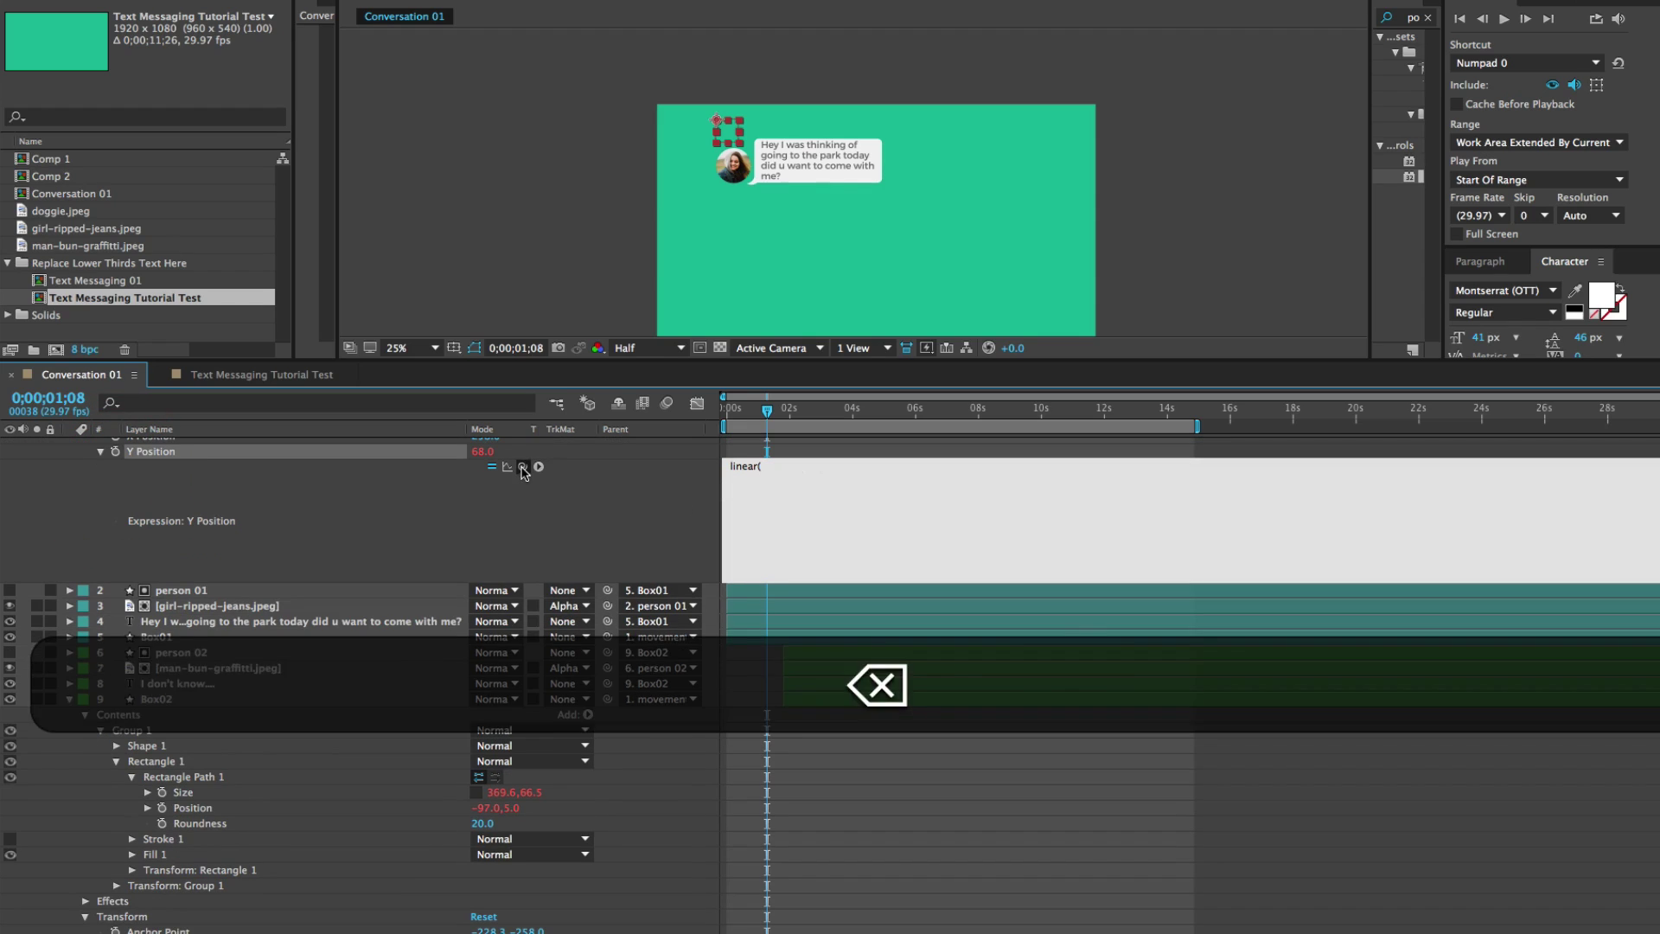
pyautogui.moveTo(523, 468); pyautogui.dragTo(496, 882)
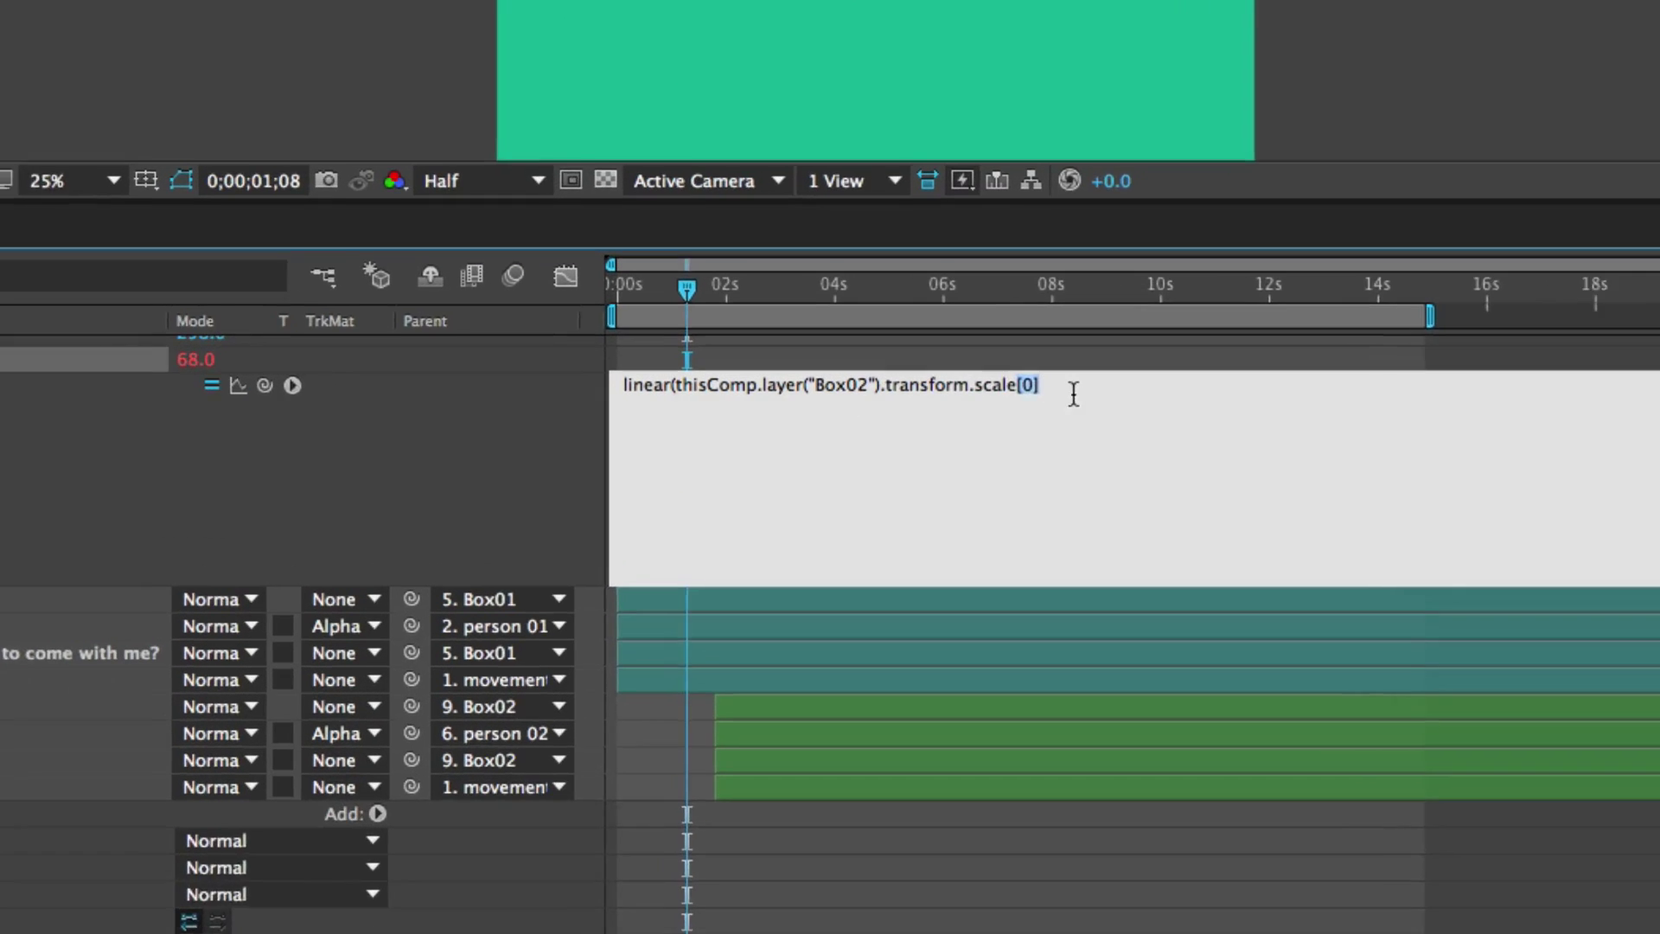
pyautogui.click(968, 384)
pyautogui.click(1063, 385)
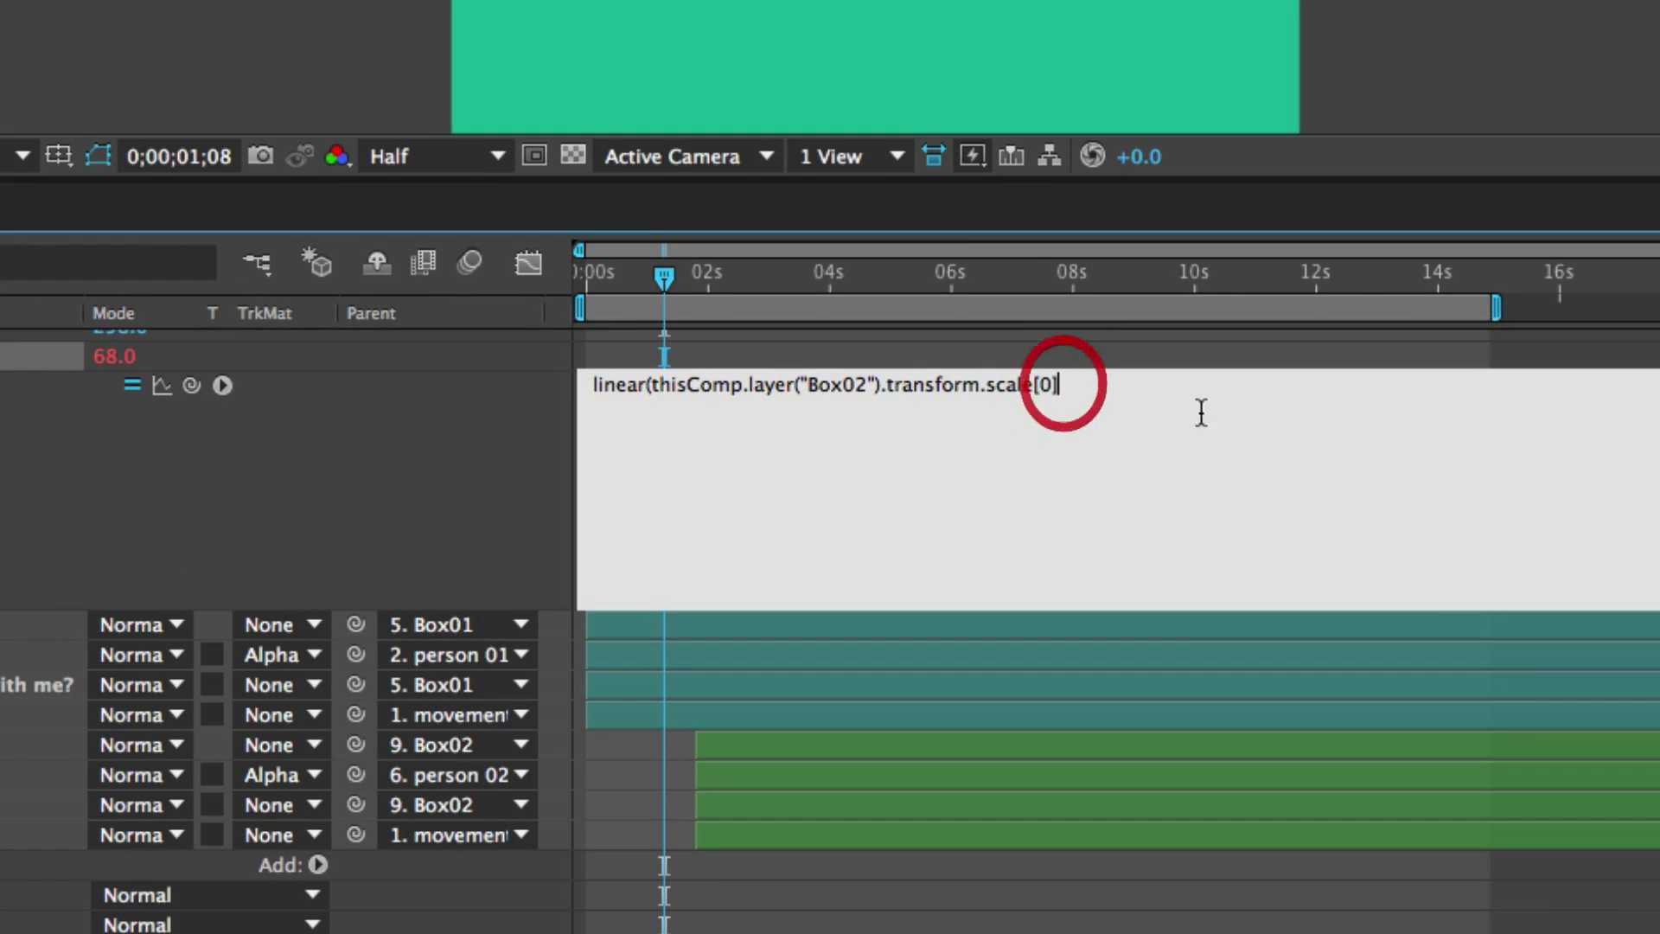
pyautogui.write(', 0,')
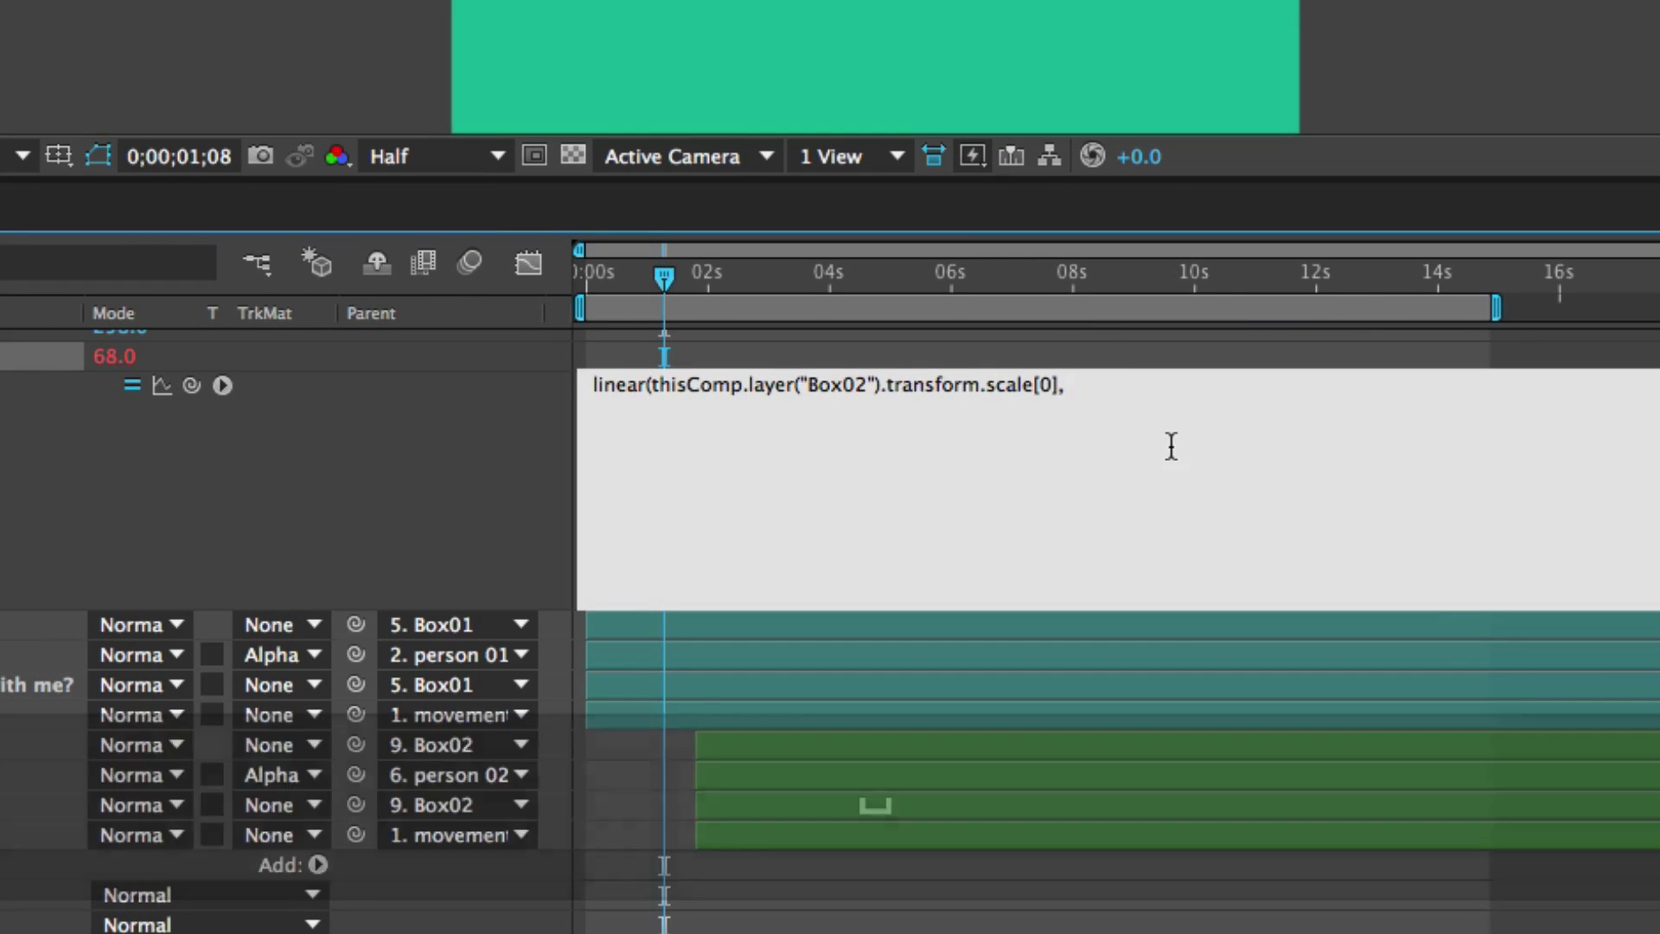
pyautogui.write(' 100')
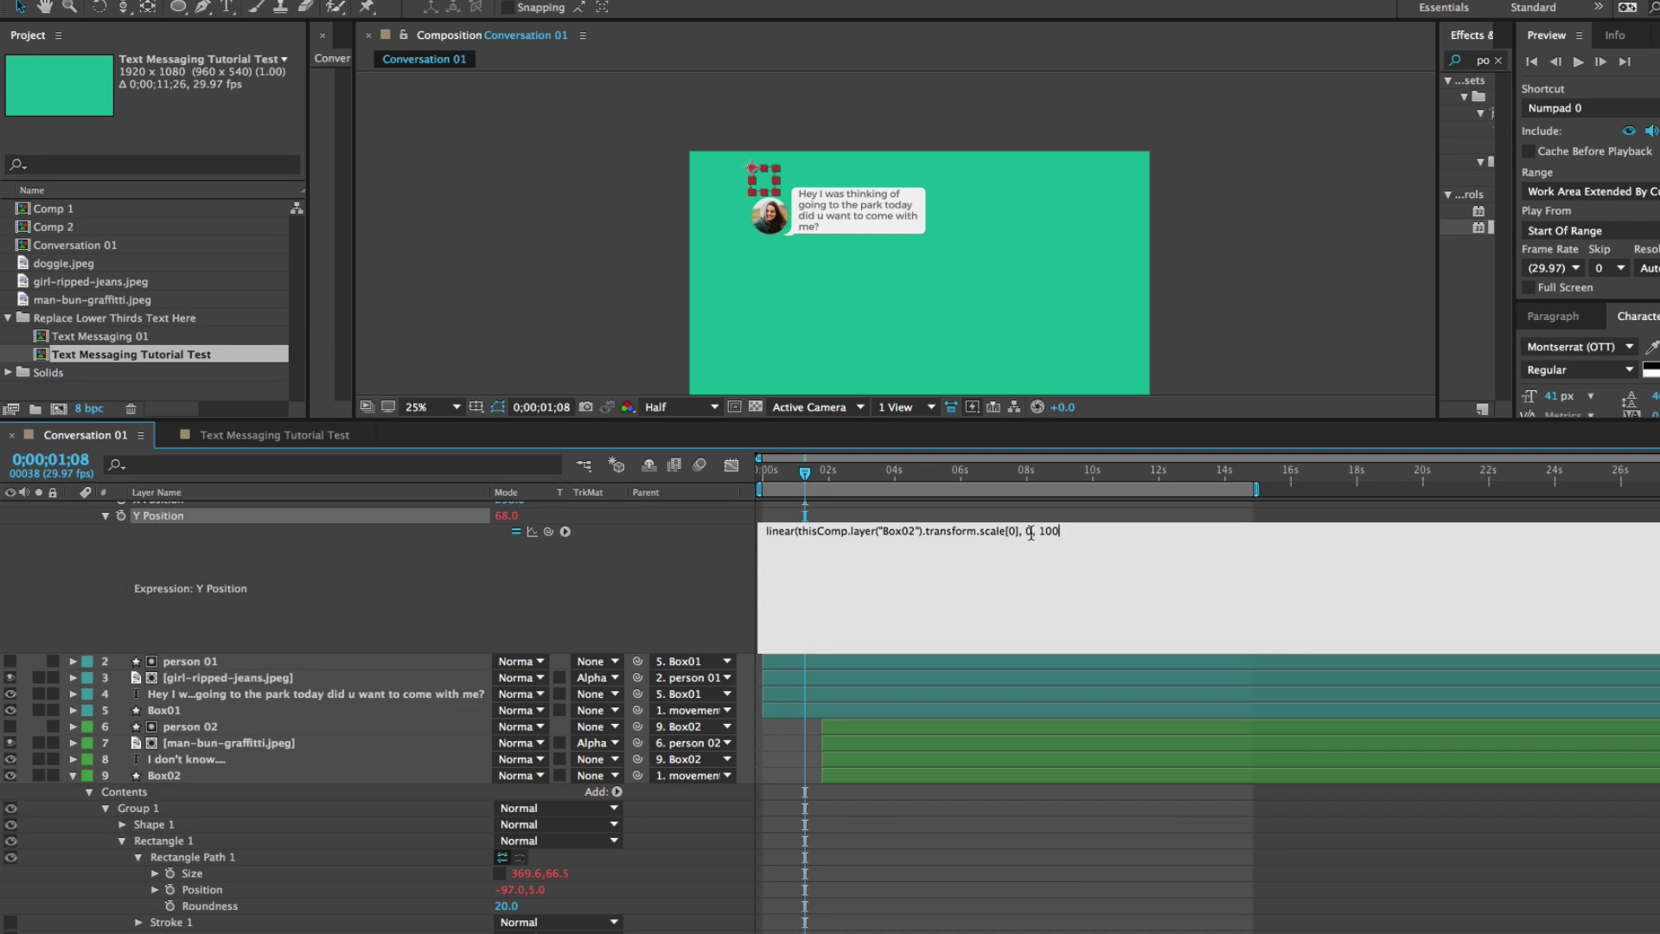
# Step: Add transform.yPosition as both output values of the linear expression, separating the arguments with commas
pyautogui.moveTo(1060, 532); pyautogui.dragTo(1038, 530)
pyautogui.click(1089, 539)
pyautogui.write(',')
pyautogui.moveTo(548, 532); pyautogui.dragTo(173, 517)
pyautogui.write(',transform.yPosition,')
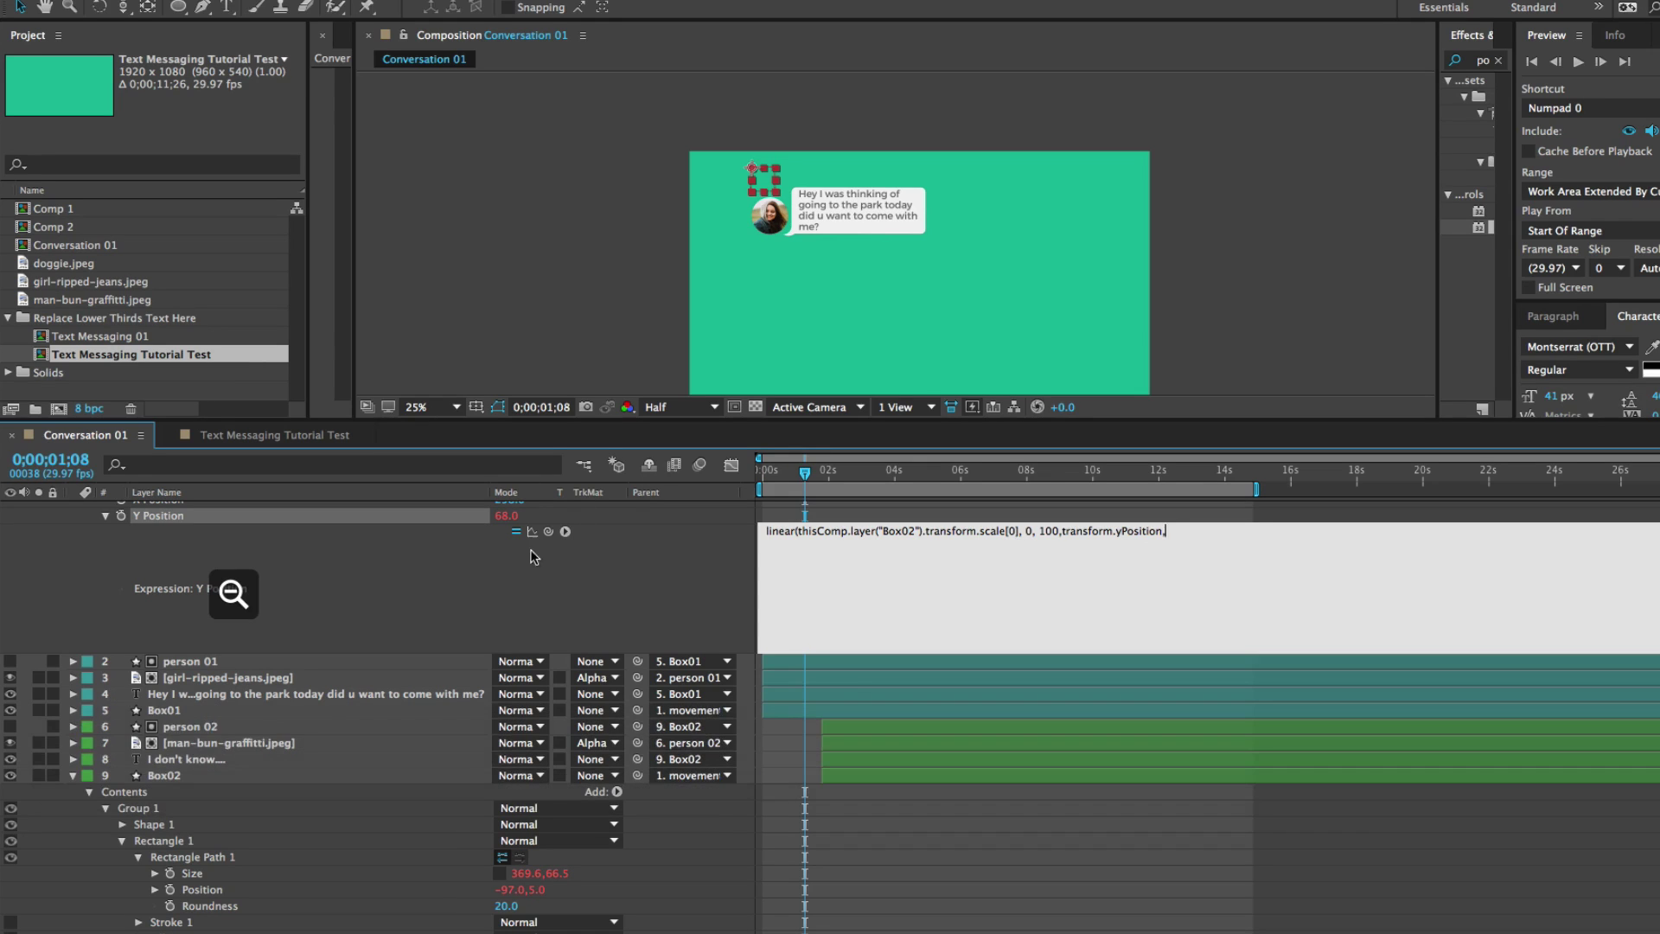
pyautogui.moveTo(548, 532); pyautogui.dragTo(173, 540)
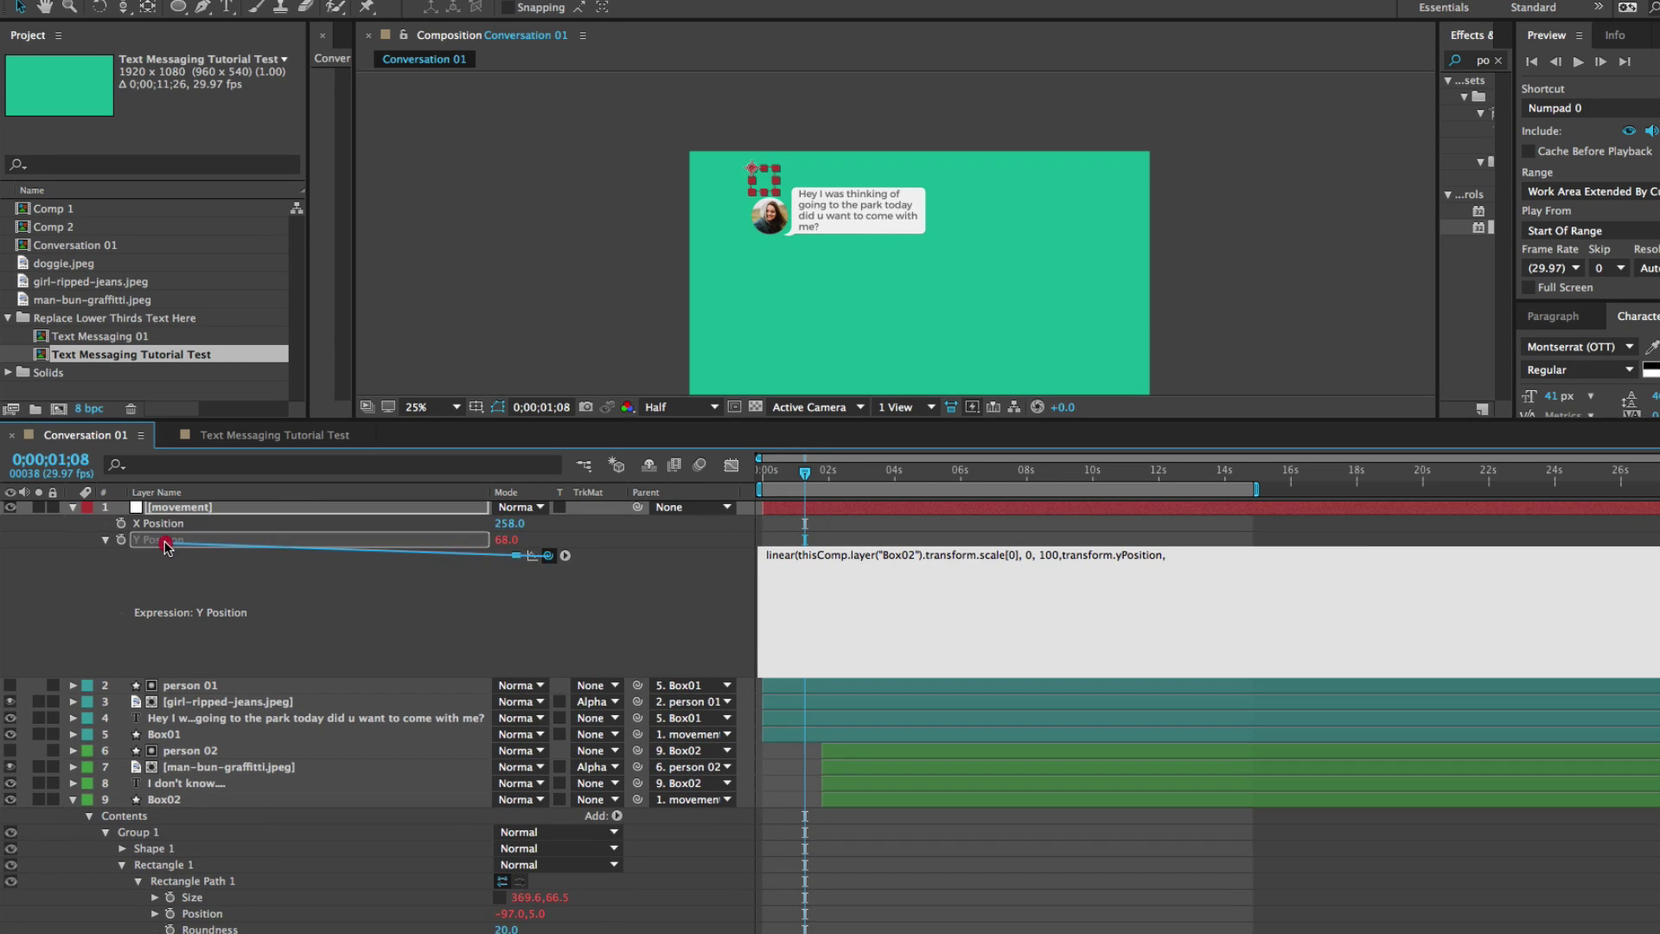
# Step: Add Box02's Rectangle Path 1 size[1] to the second output value, close the expression with ");", and check the movement at 0;00;02;28
pyautogui.write('+')
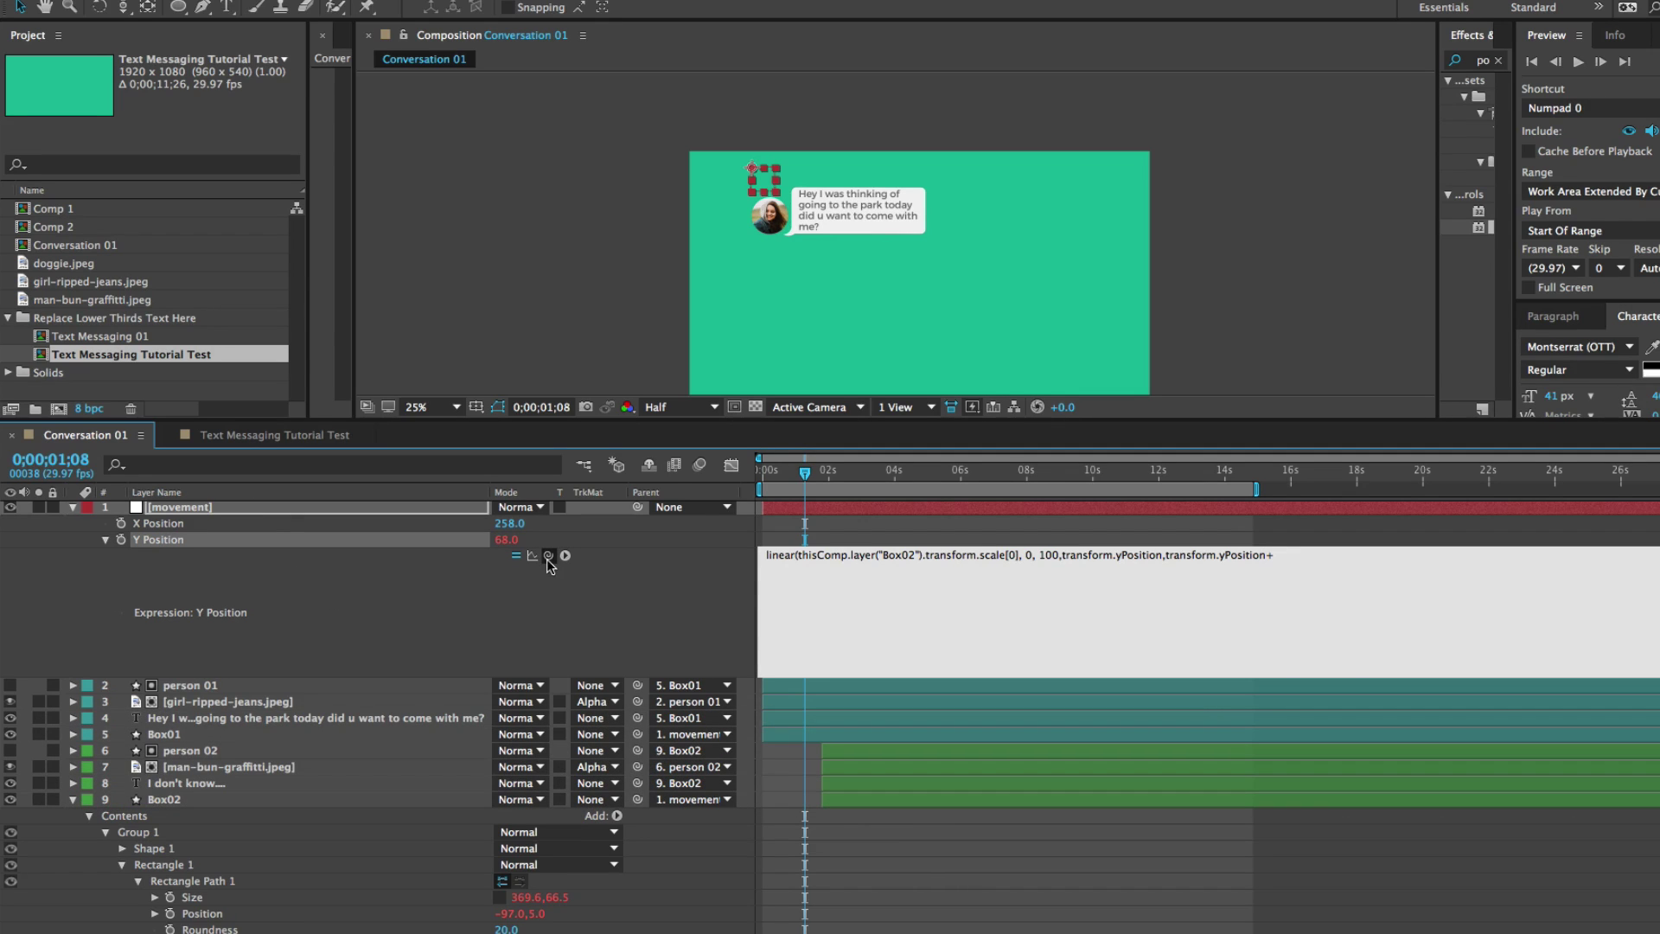
pyautogui.moveTo(548, 555); pyautogui.dragTo(560, 904)
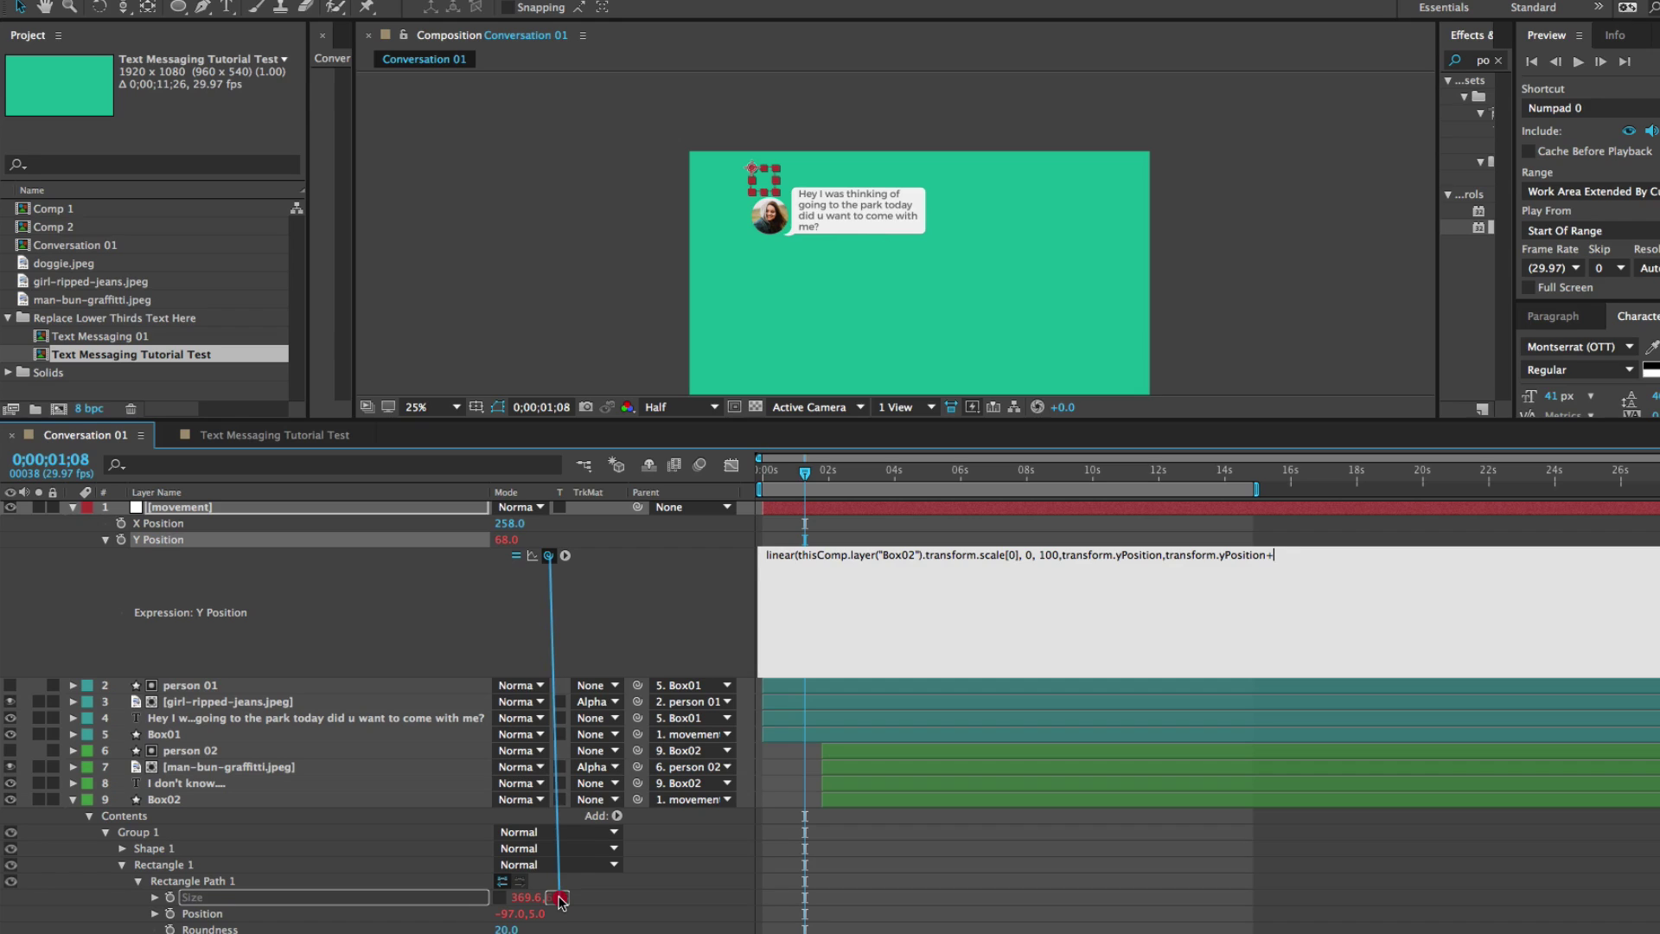
pyautogui.moveTo(559, 897); pyautogui.dragTo(559, 898)
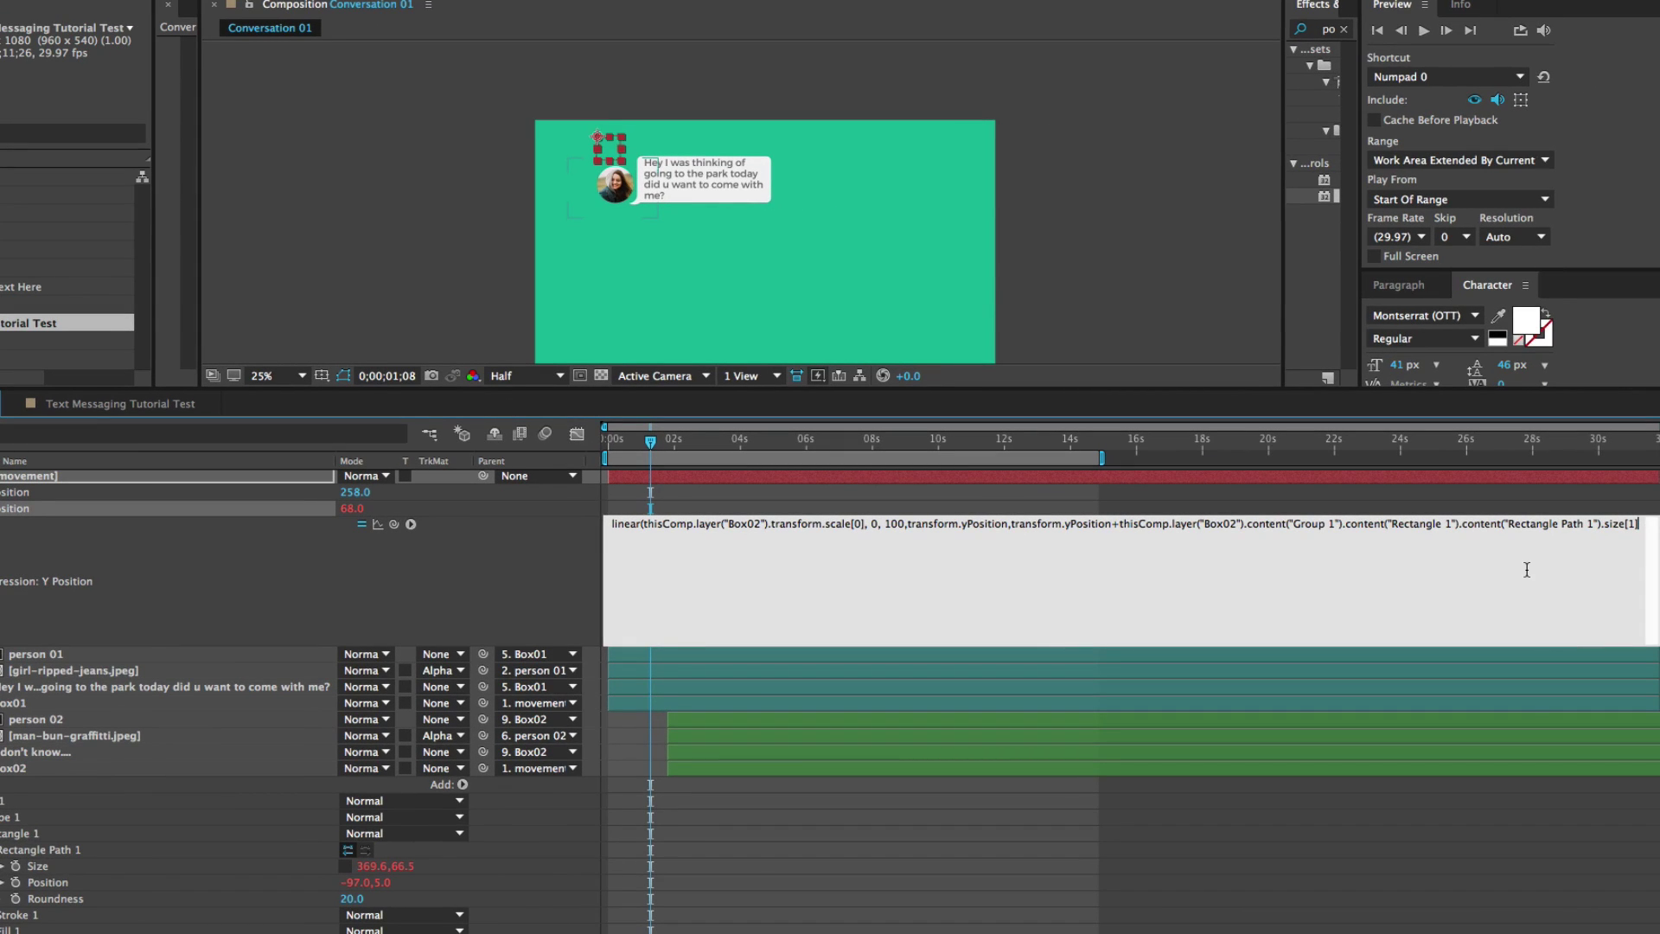
pyautogui.write(');')
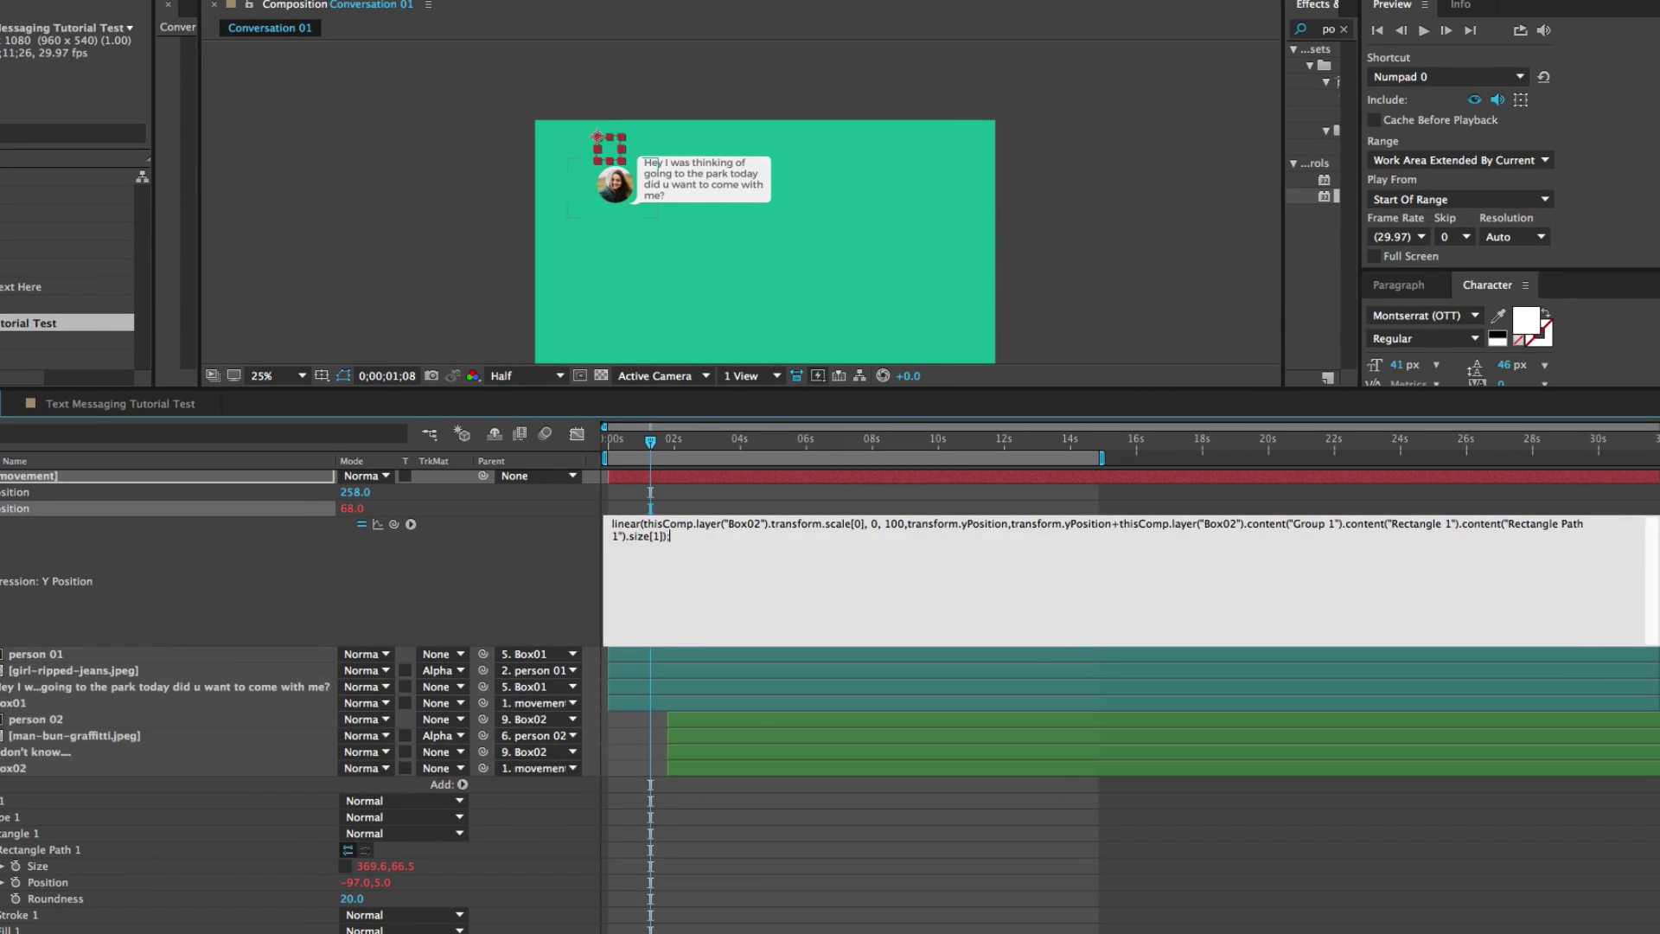
pyautogui.press('BackSpace')
pyautogui.write(';')
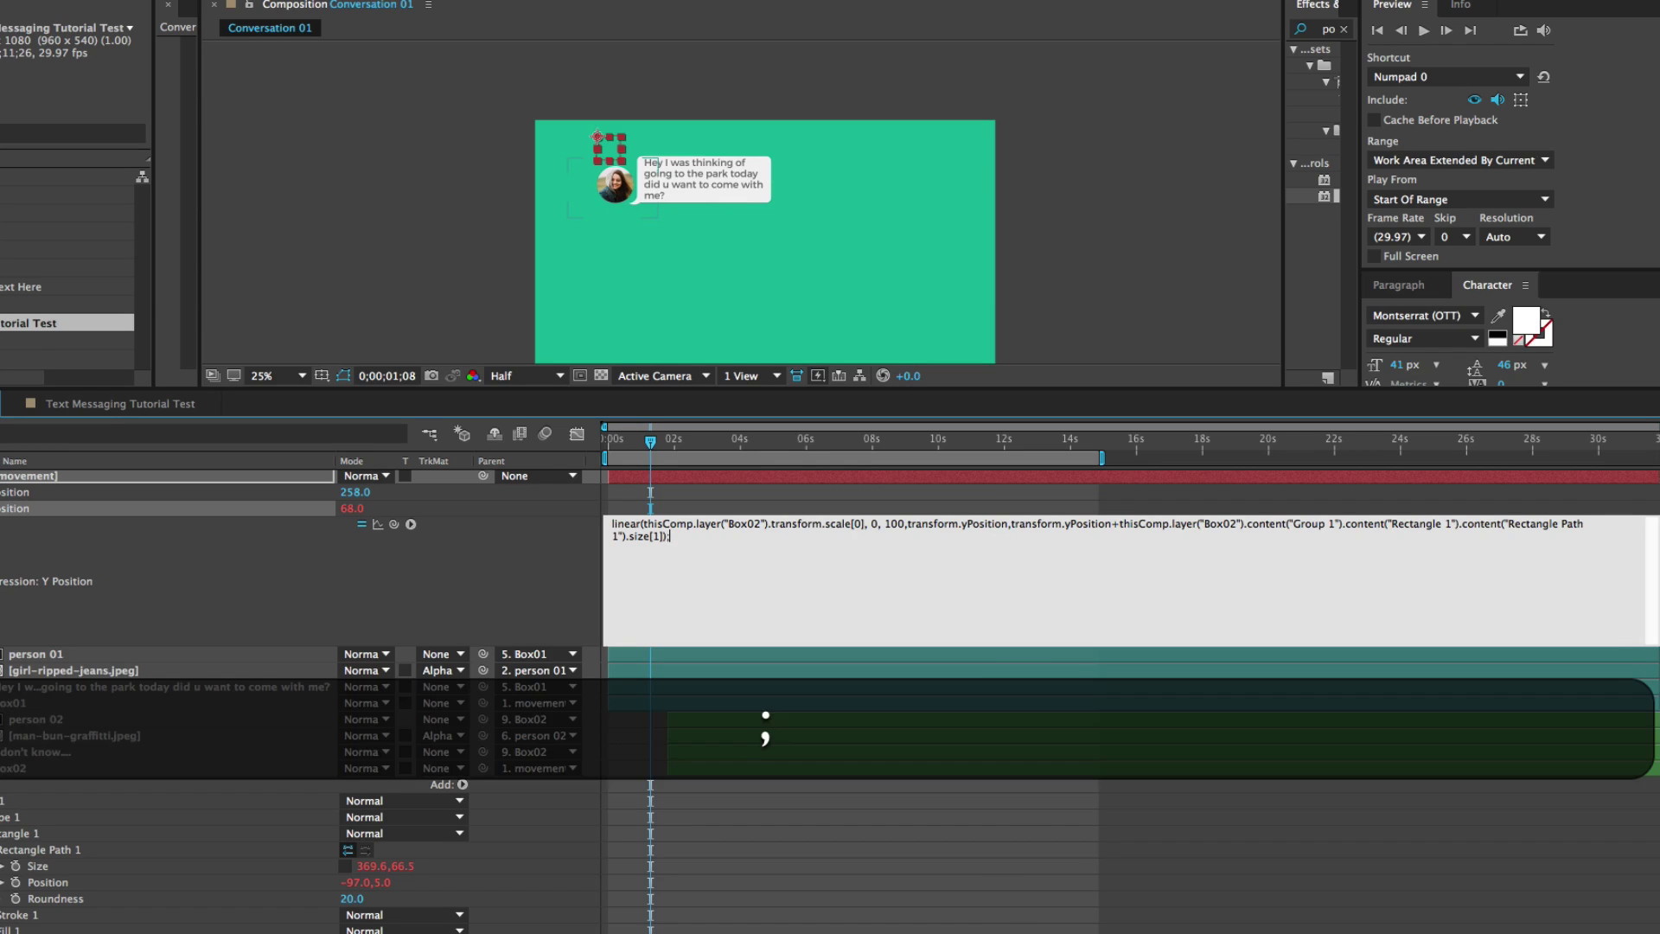
pyautogui.click(845, 834)
pyautogui.moveTo(650, 443); pyautogui.dragTo(704, 456)
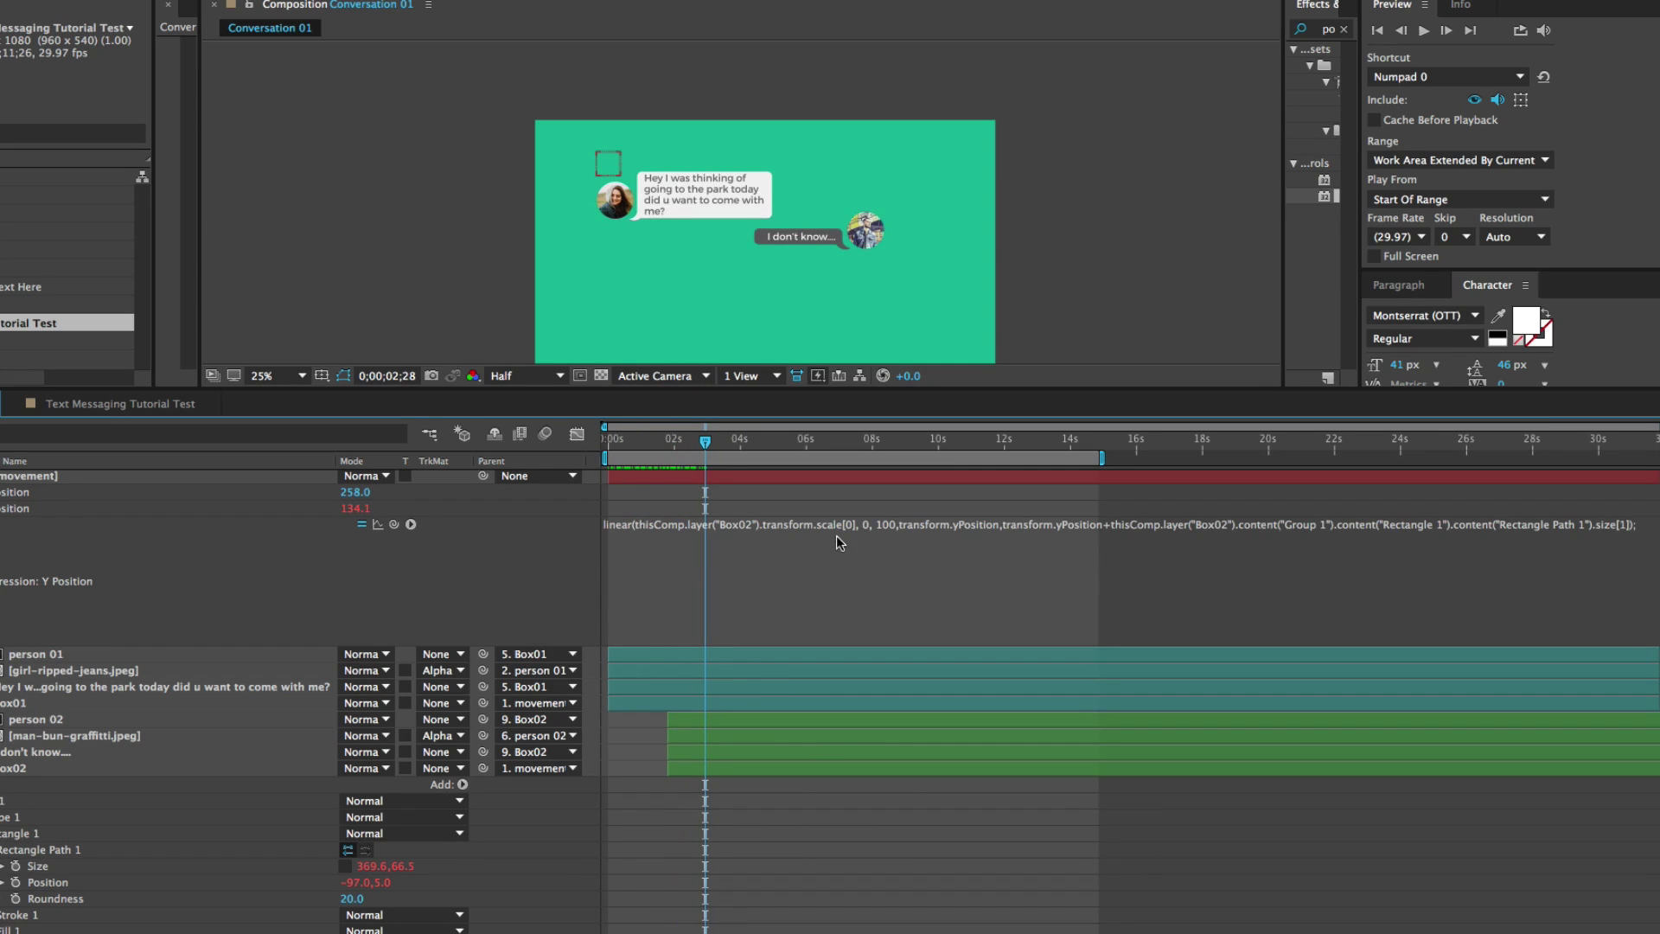
# Step: Replace the plus with a minus before Box02's rectangle size in the movement null's Y Position expression, and check a few frames earlier
pyautogui.click(1463, 5)
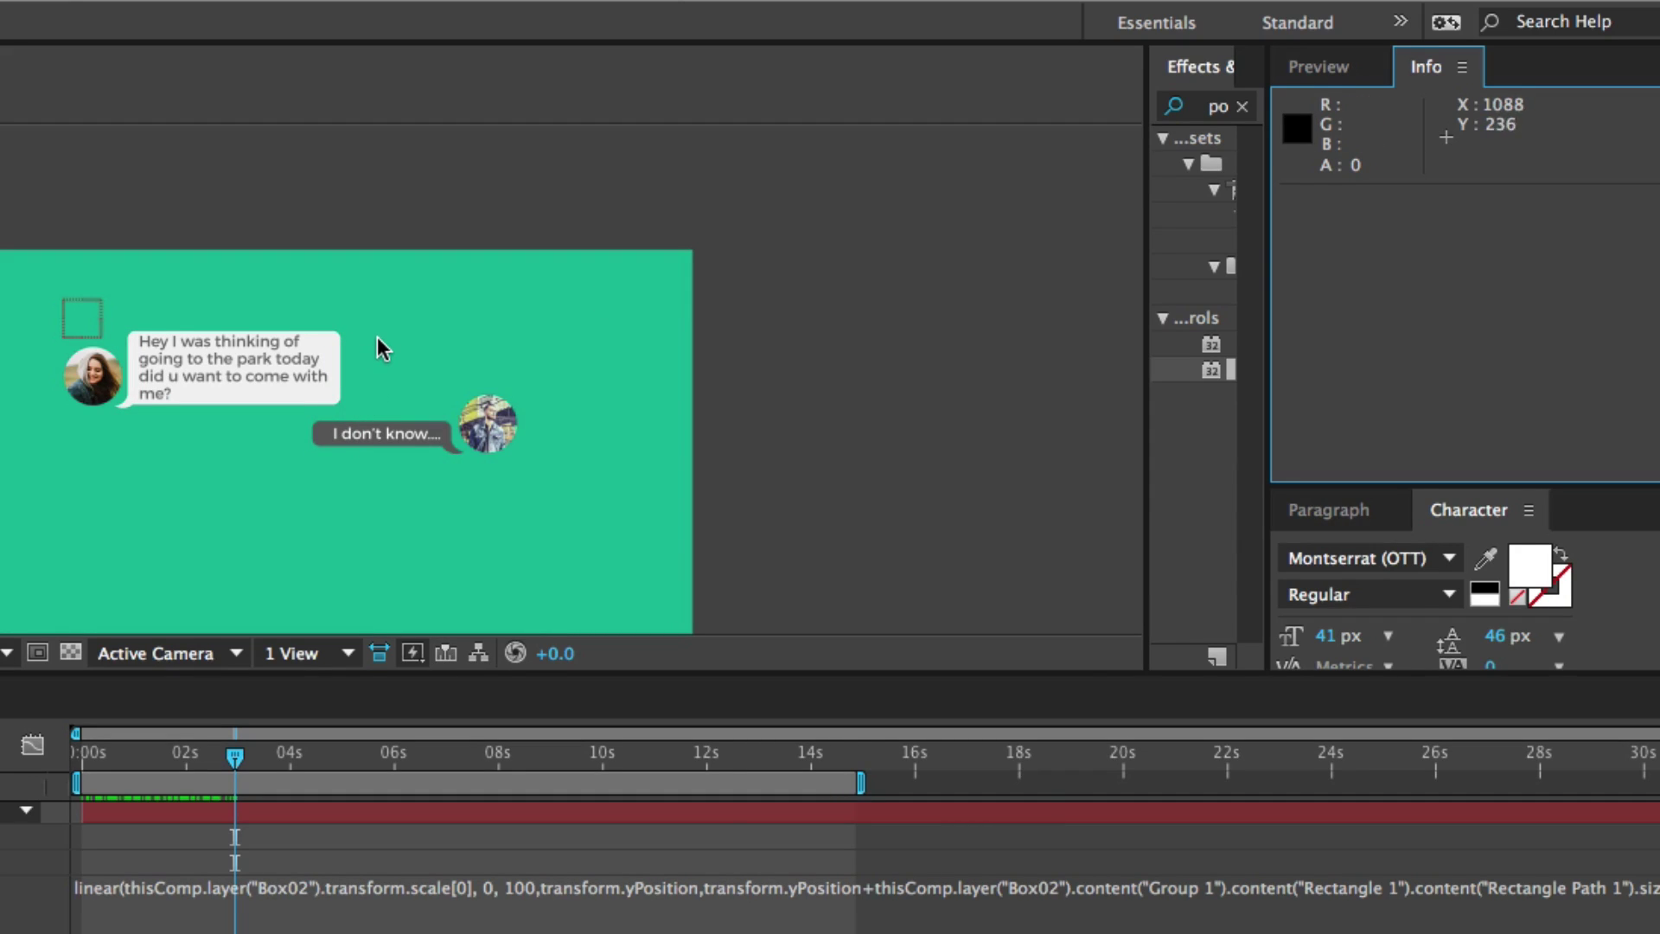
pyautogui.click(867, 890)
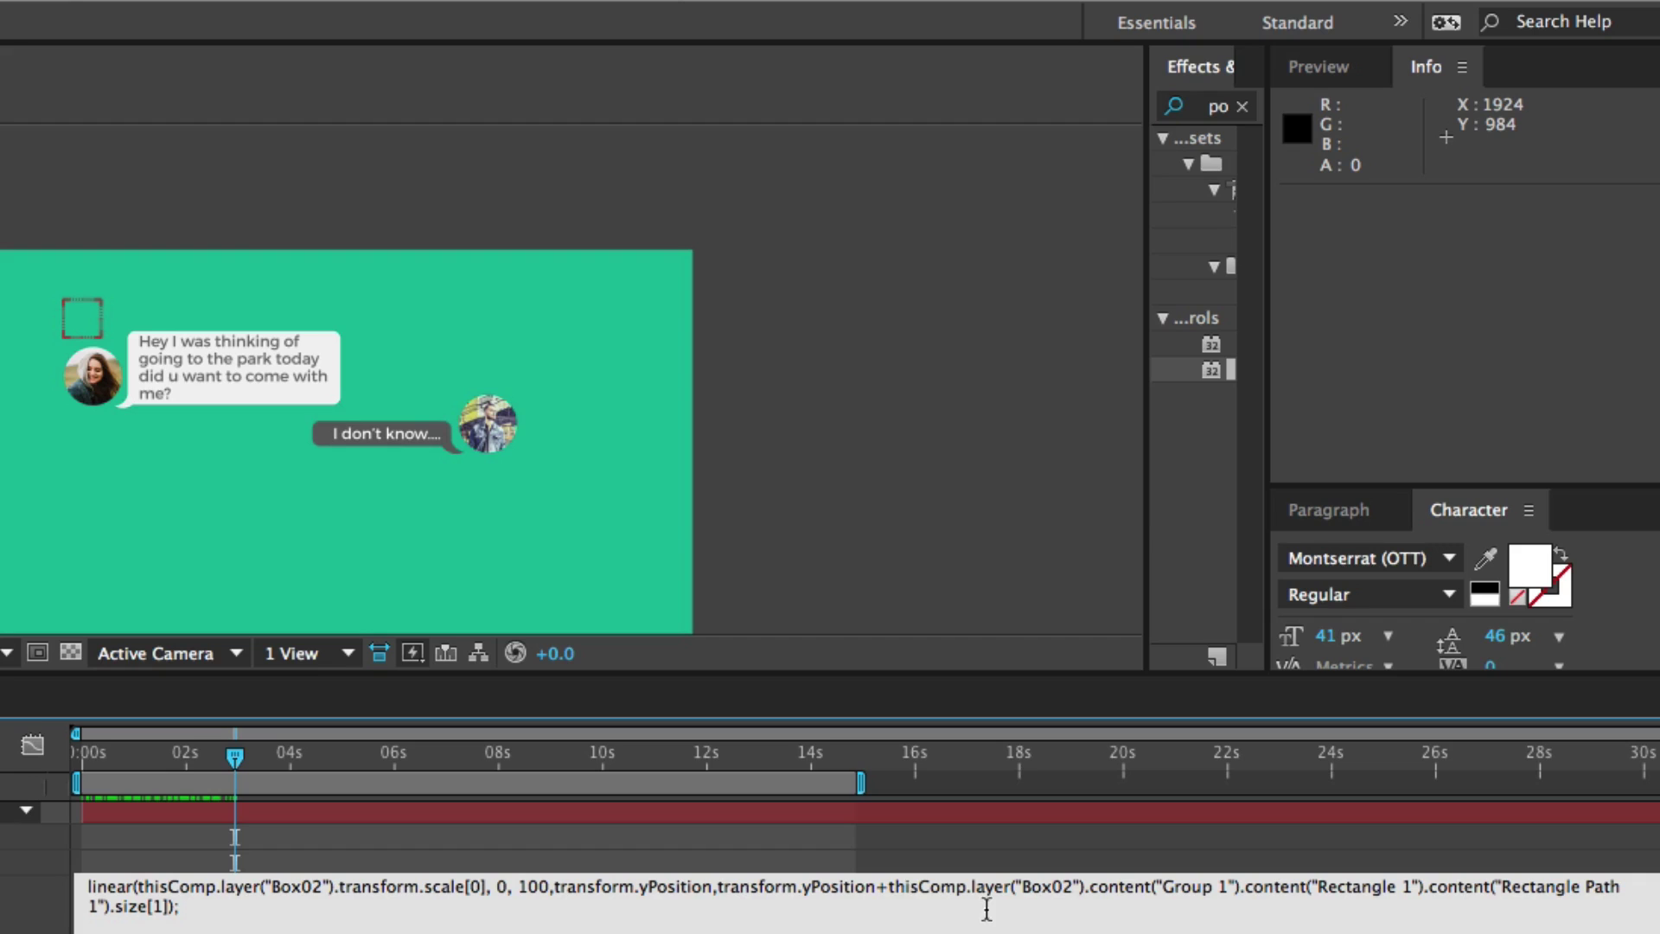
pyautogui.doubleClick(879, 886)
pyautogui.write('-')
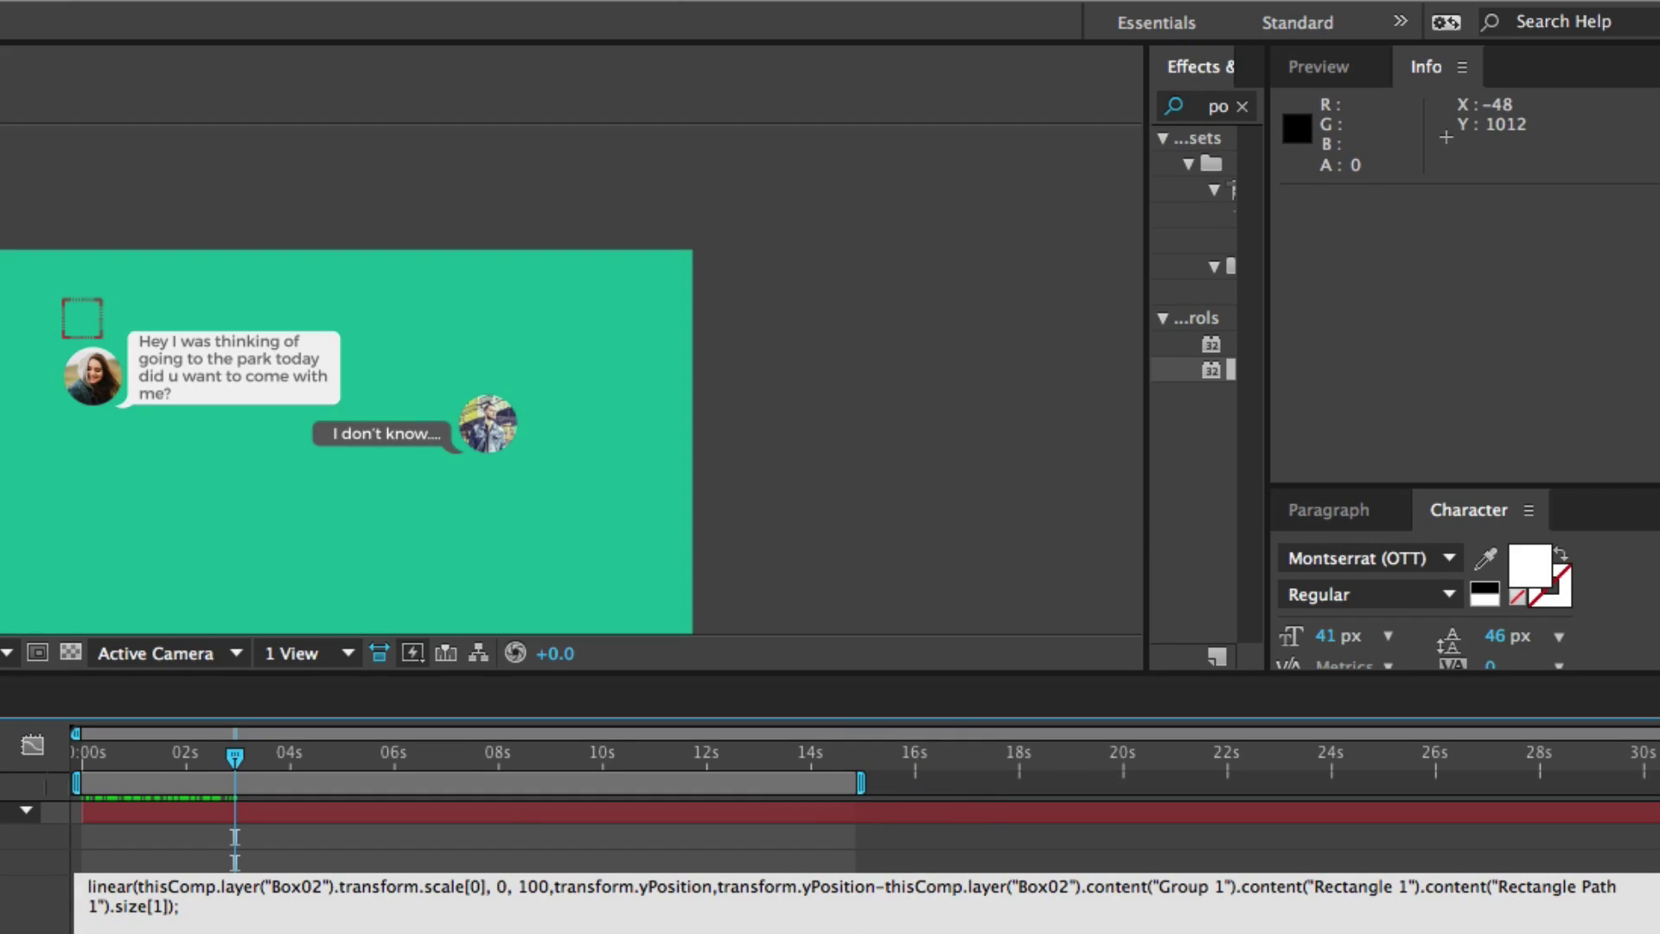
pyautogui.press('KP_Enter')
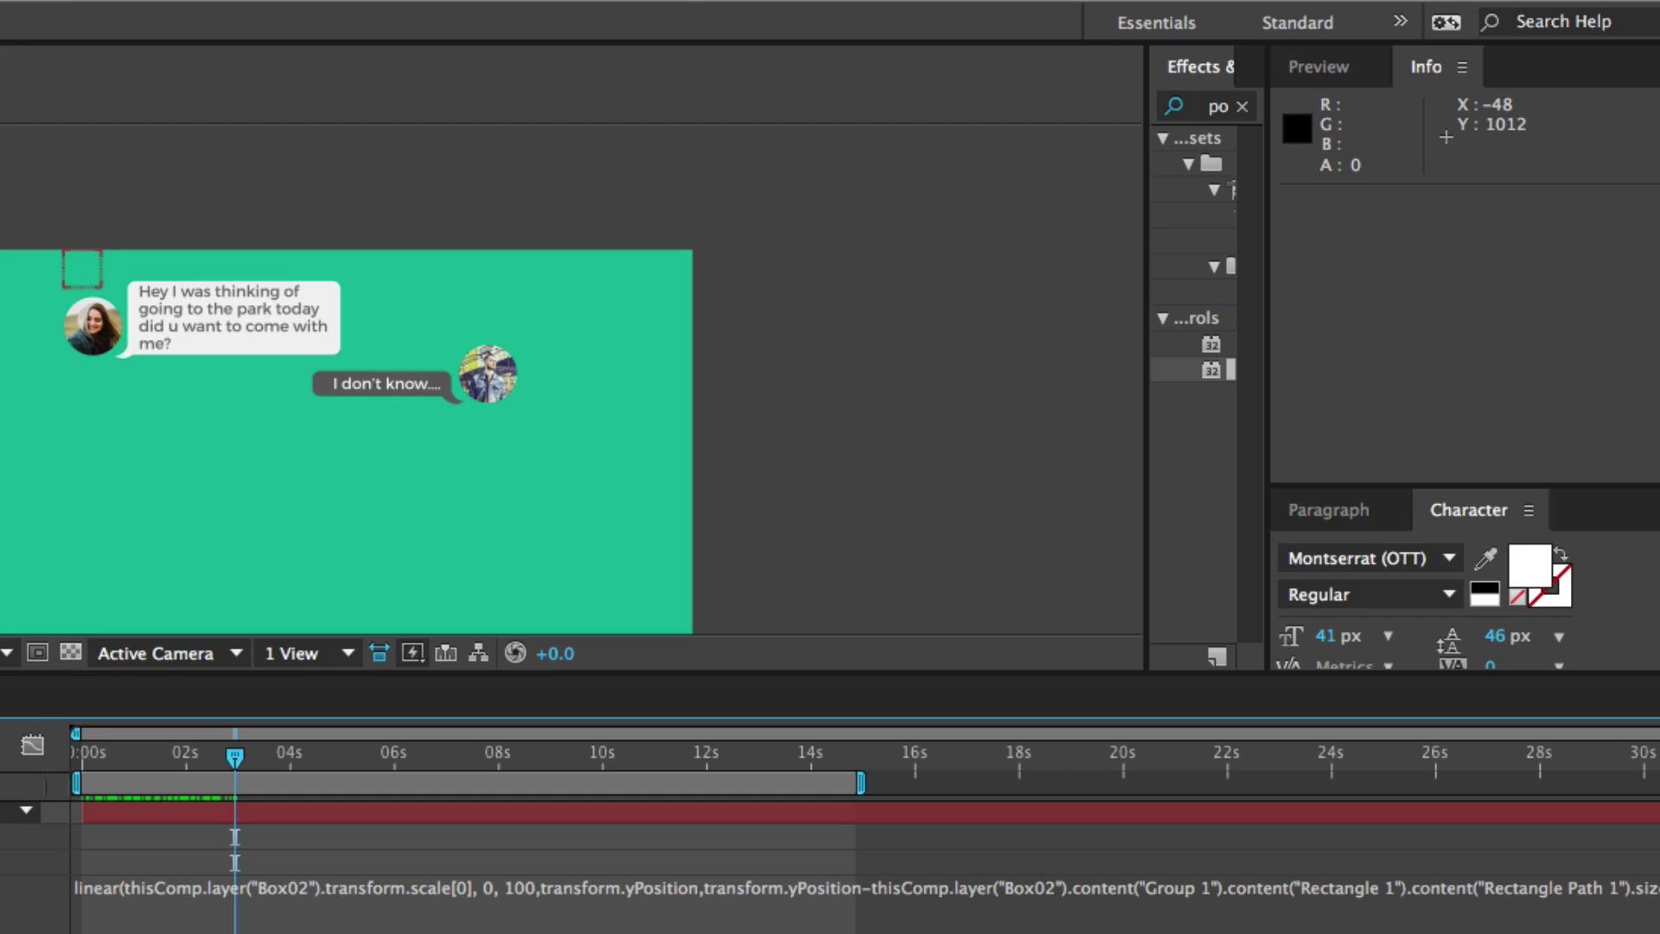
pyautogui.press('pageup')
pyautogui.press('pageup')
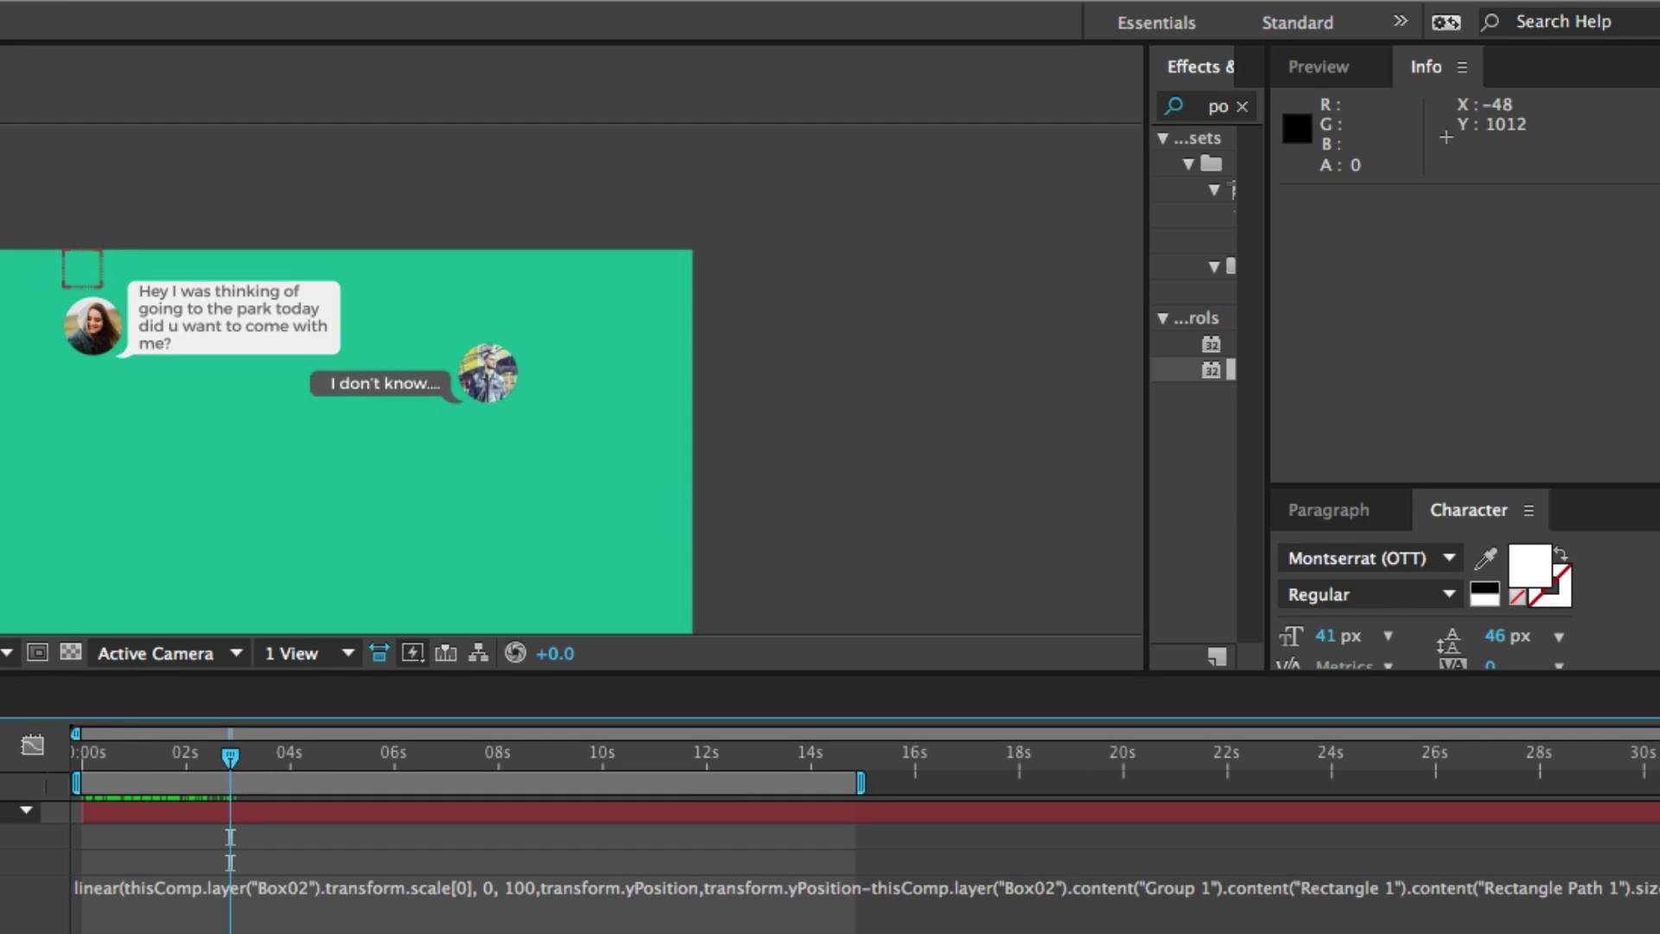
pyautogui.click(6, 810)
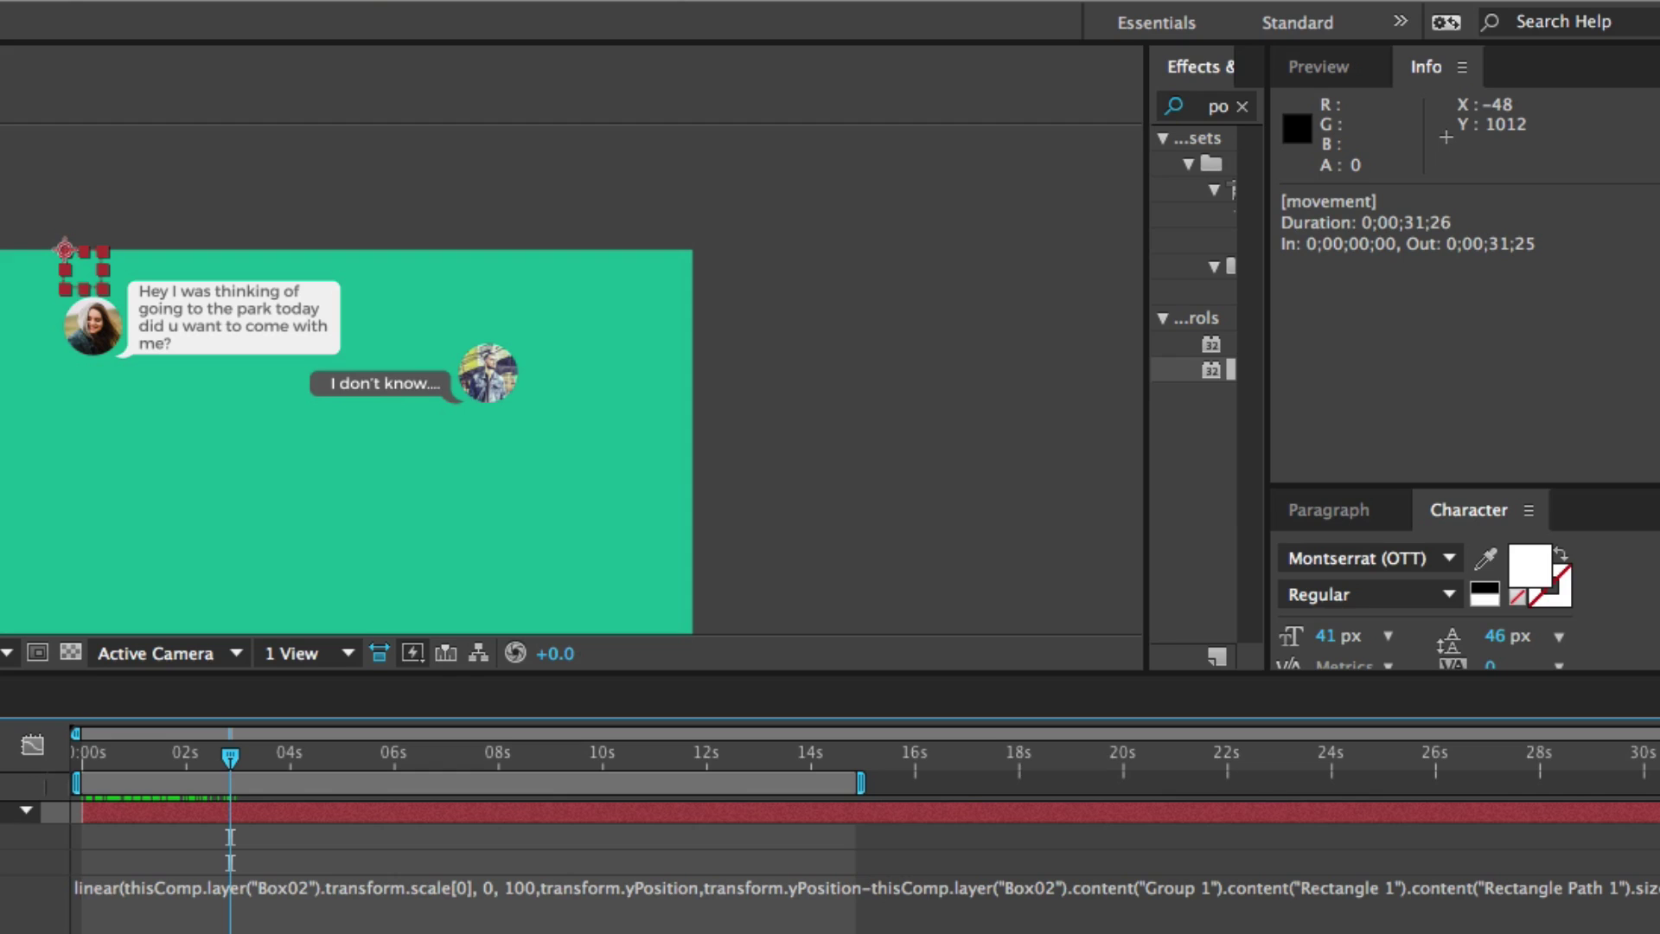
# Step: Raise the movement null's base Y Position to 364 to shift the conversation down, and check the motion up to 0;00;03;07
pyautogui.moveTo(313, 616); pyautogui.dragTo(694, 623)
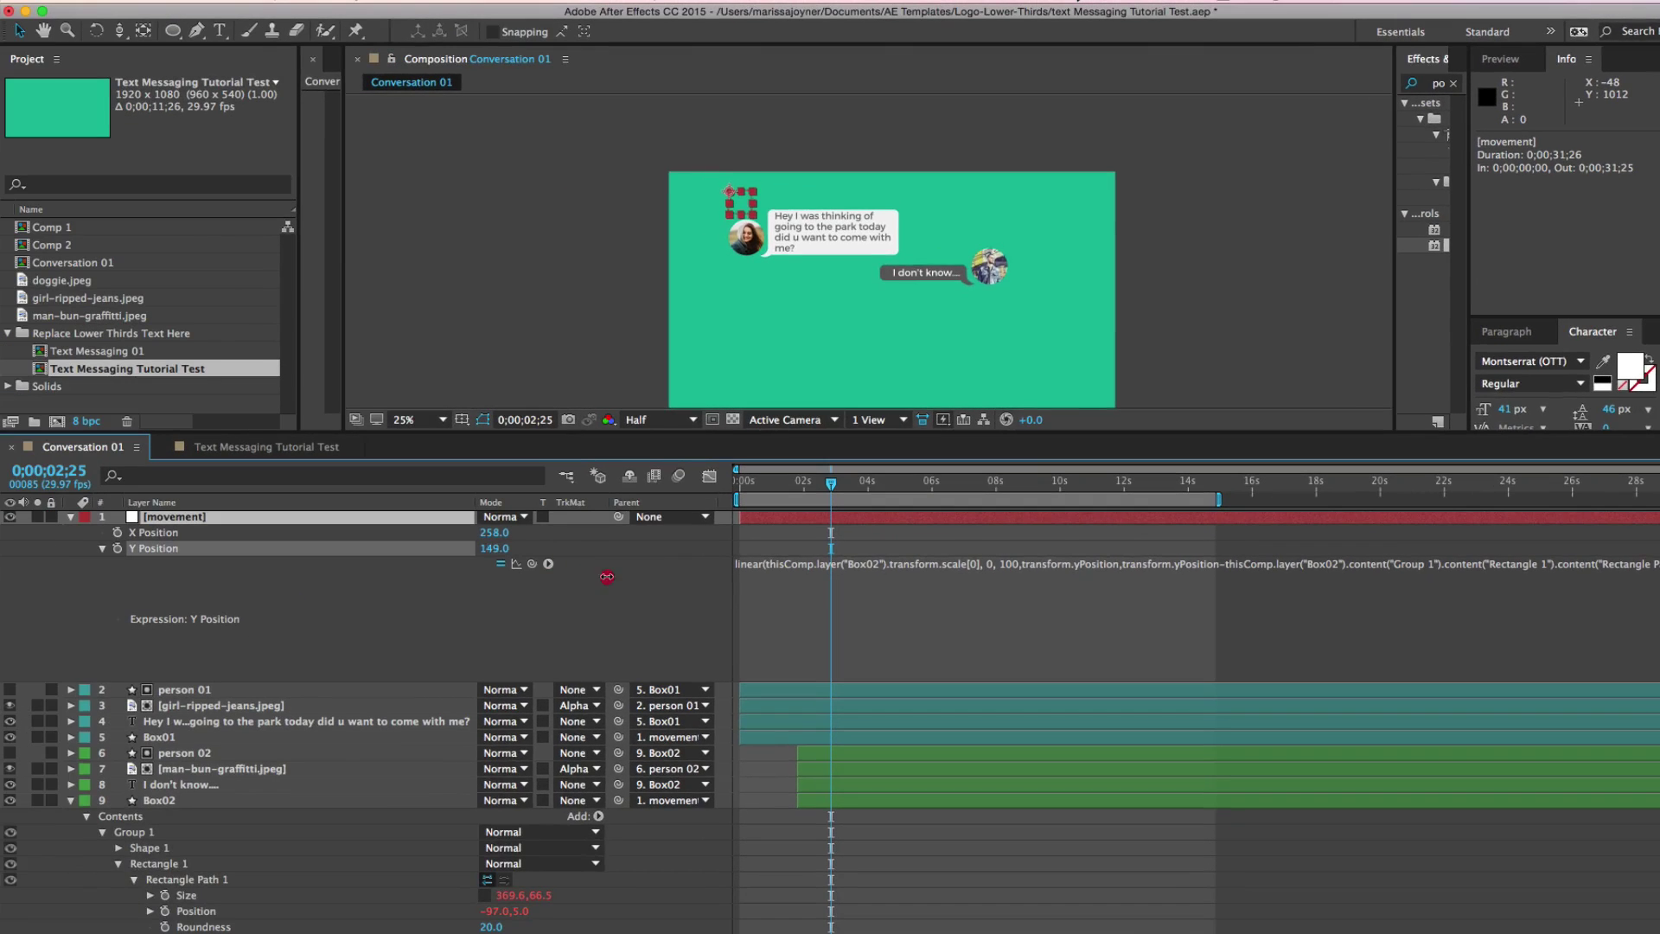
pyautogui.moveTo(760, 490); pyautogui.dragTo(844, 512)
pyautogui.click(476, 558)
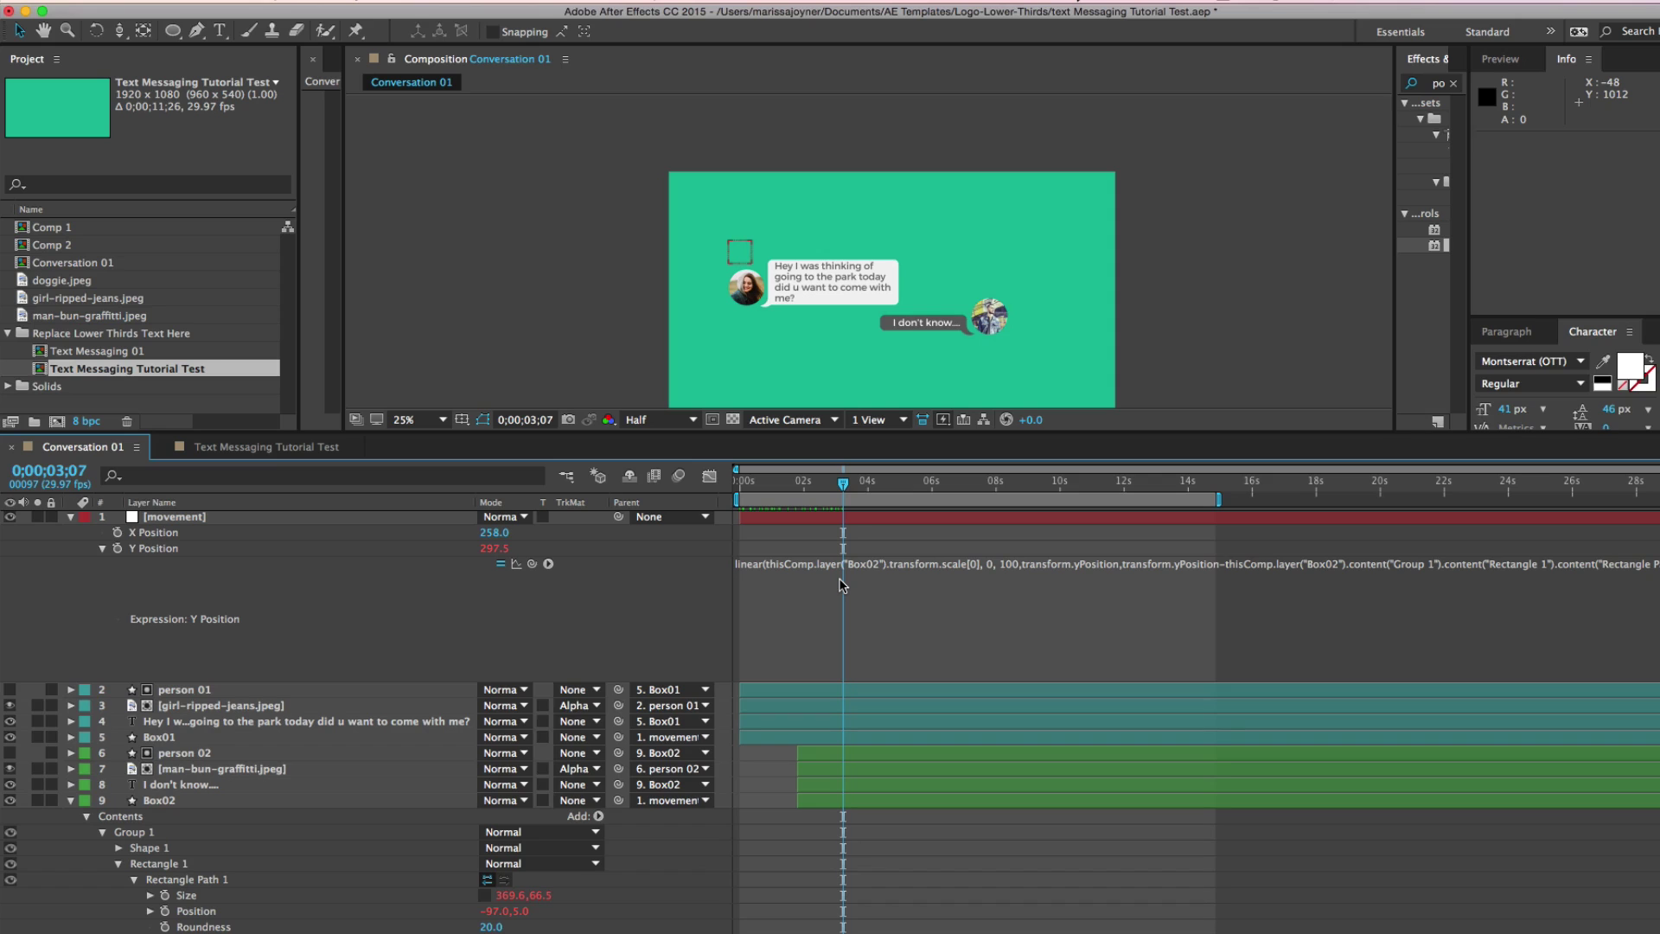
# Step: Assign the linear expression on the movement null's Y Position to a variable by adding "move02=" in front of it
pyautogui.click(766, 563)
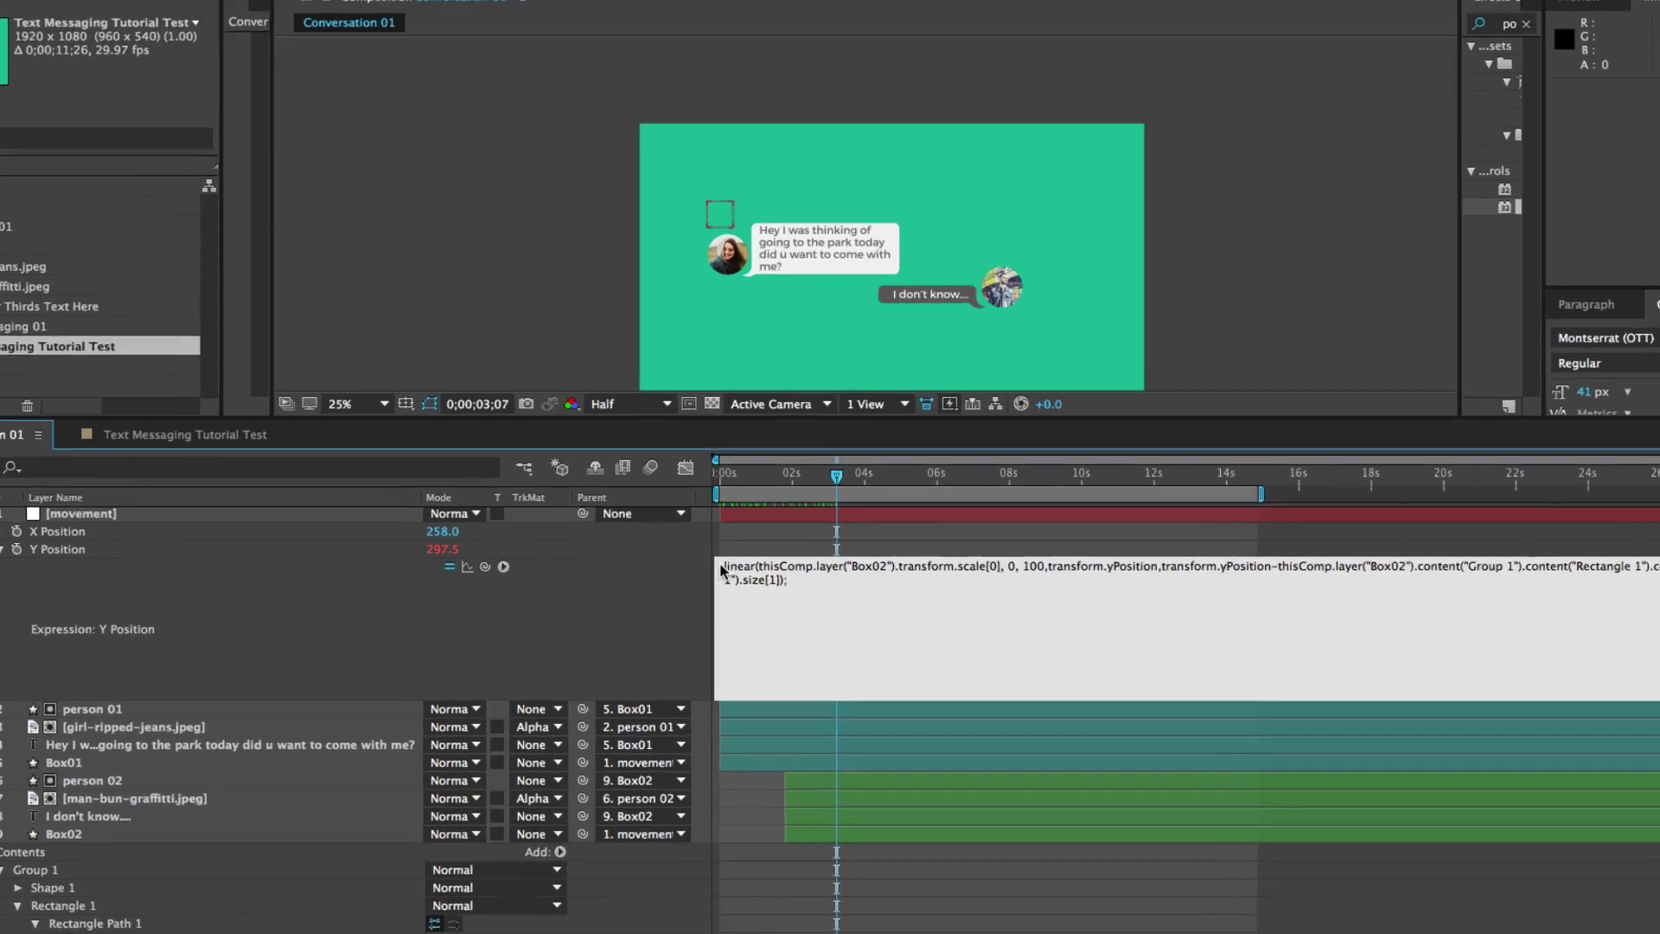
pyautogui.click(745, 564)
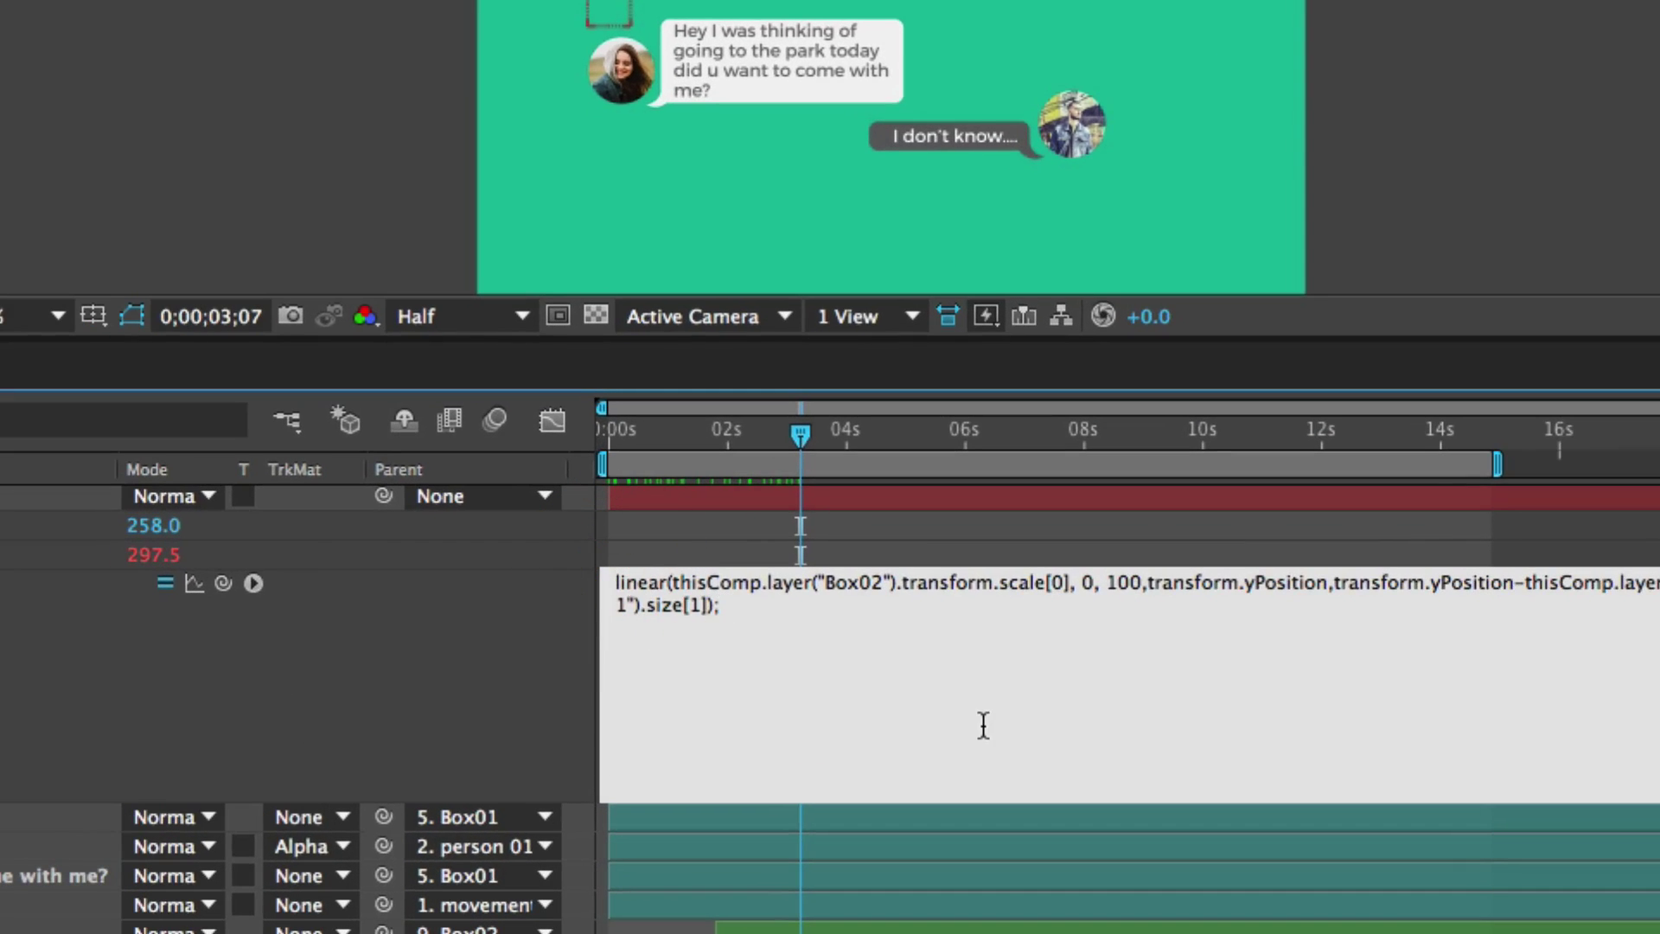
pyautogui.write('move0')
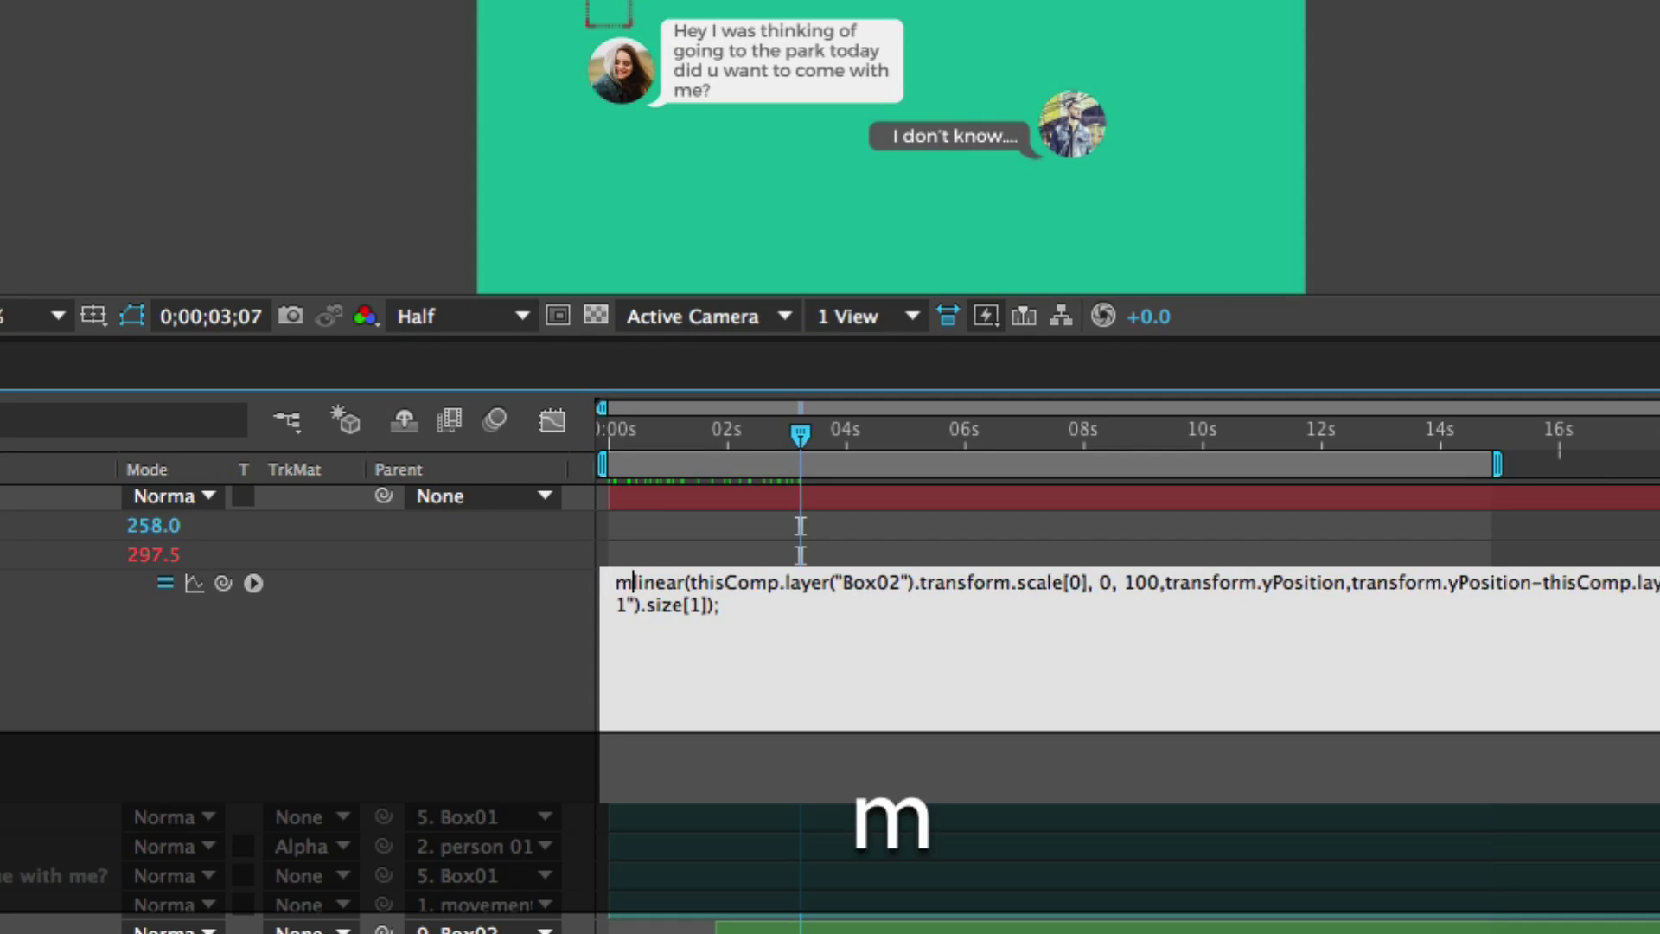
pyautogui.write('2')
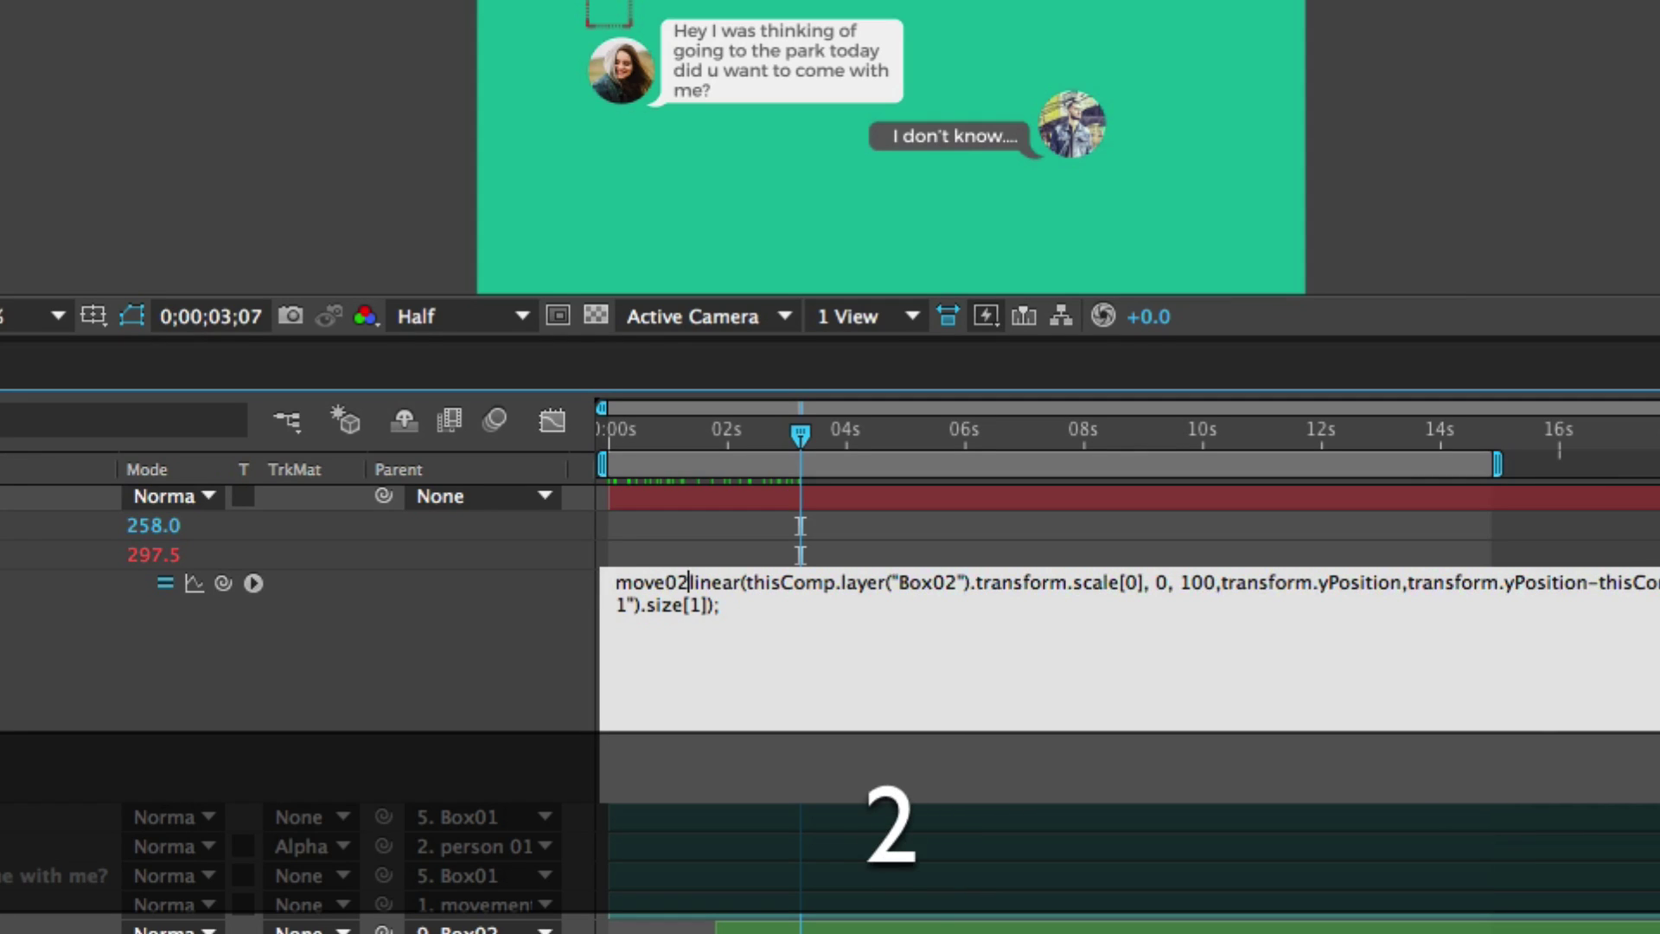
pyautogui.write('=')
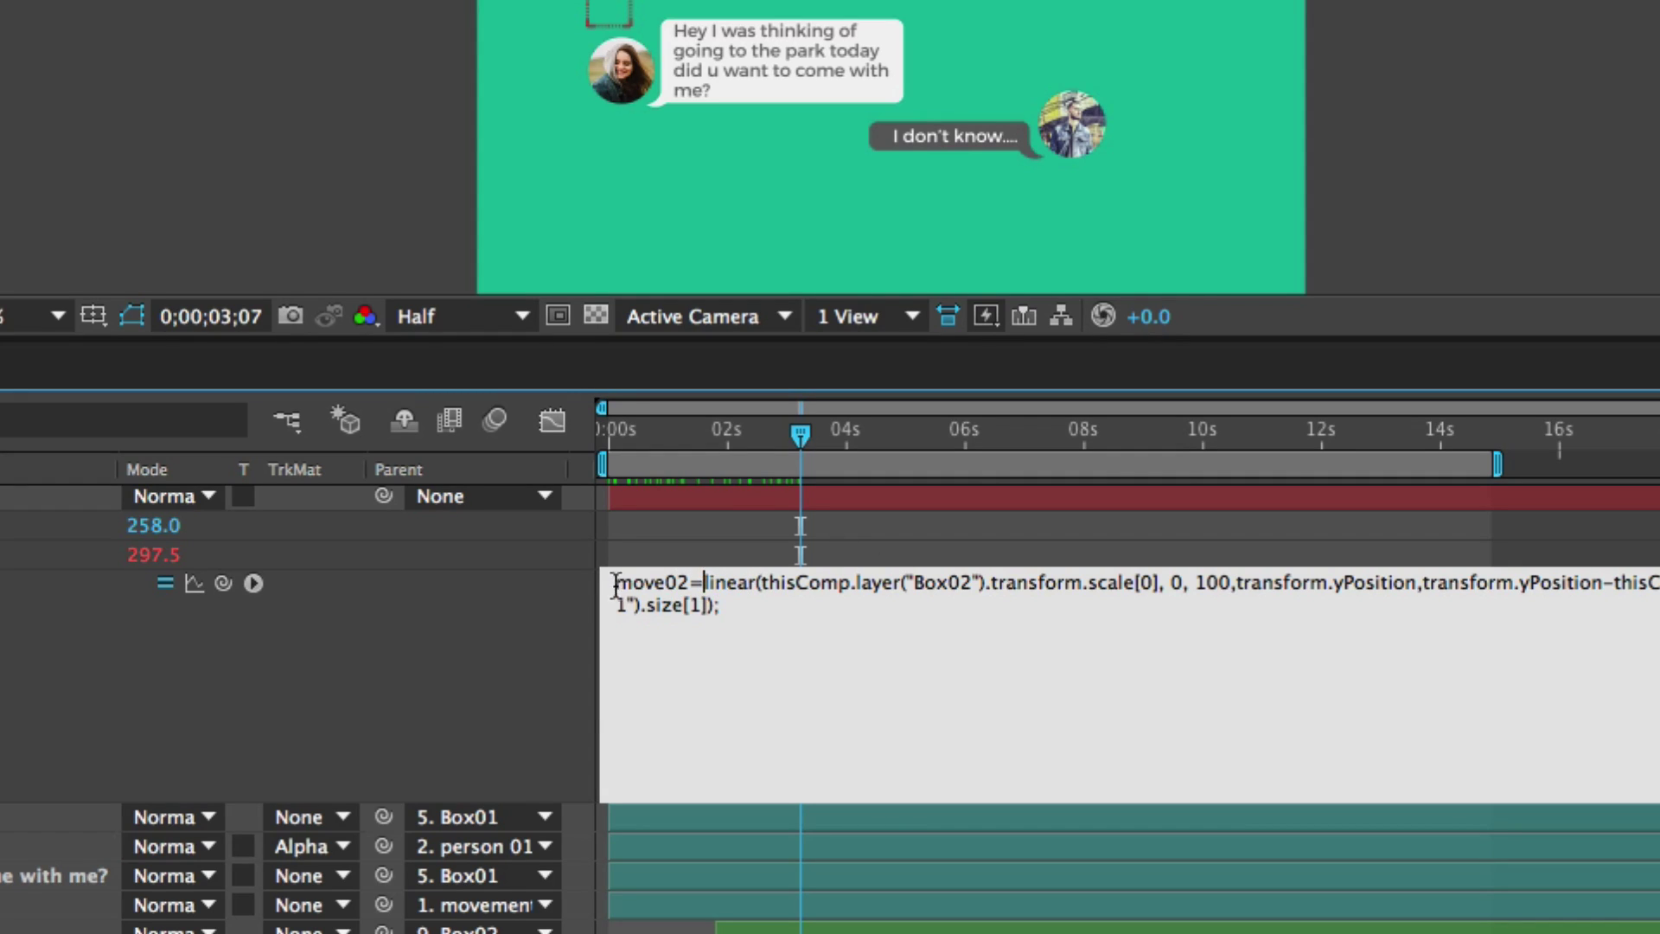
# Step: Duplicate the complete move02 statement onto a new line of the Y Position expression
pyautogui.moveTo(616, 584); pyautogui.dragTo(759, 615)
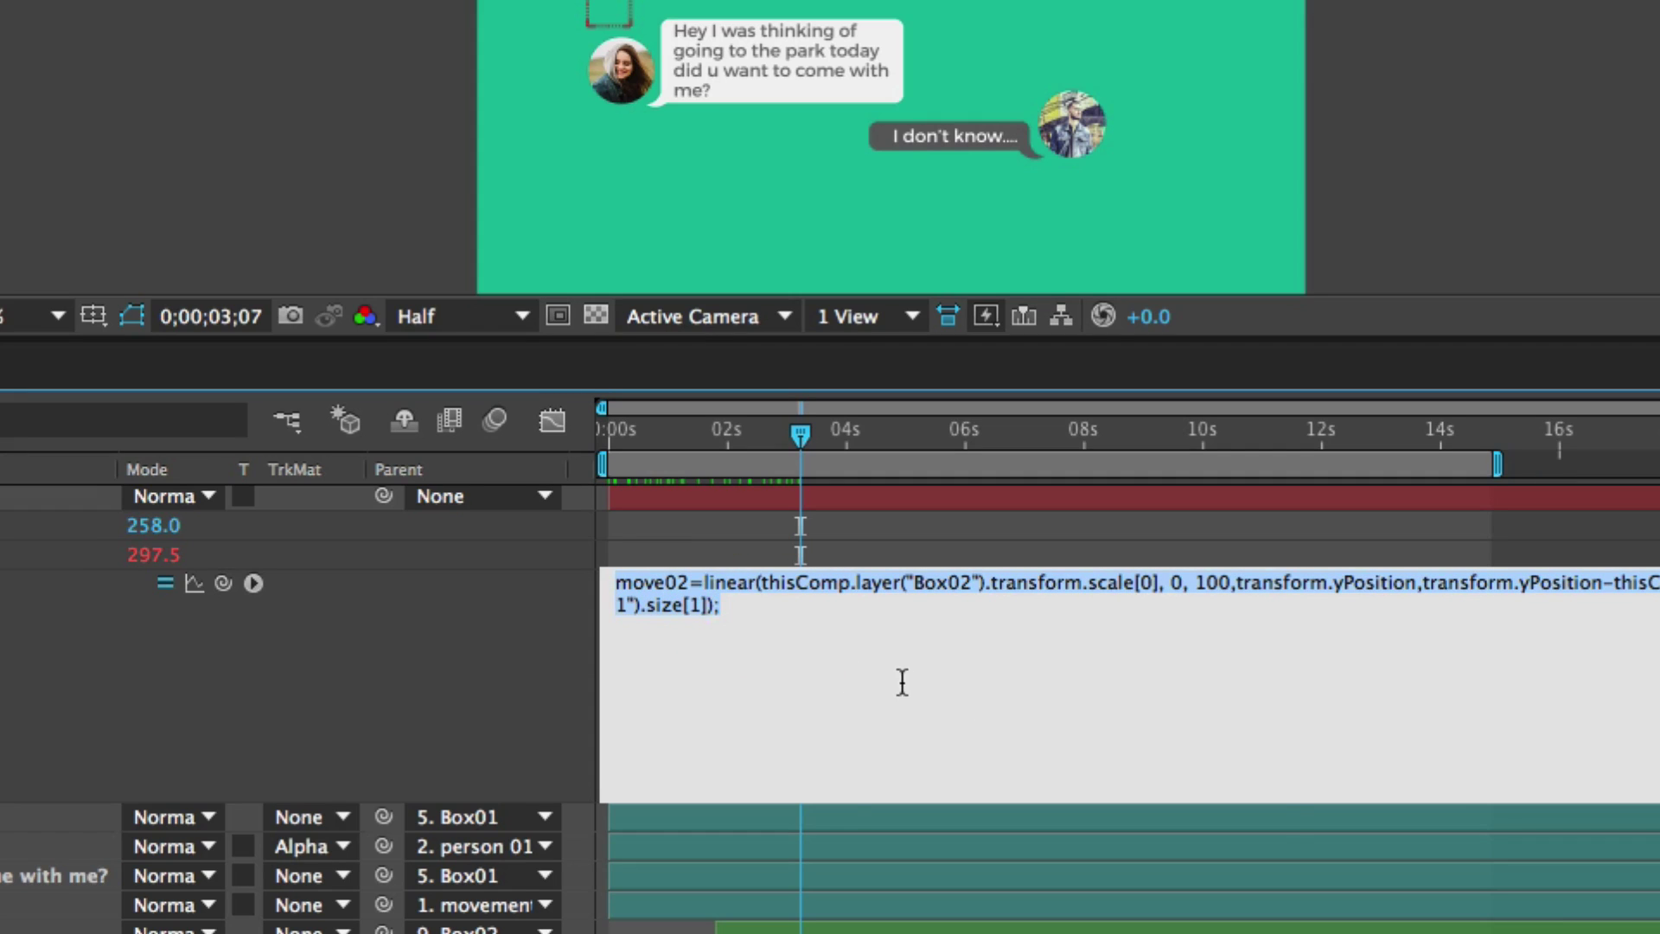
pyautogui.press('super+c')
pyautogui.click(672, 634)
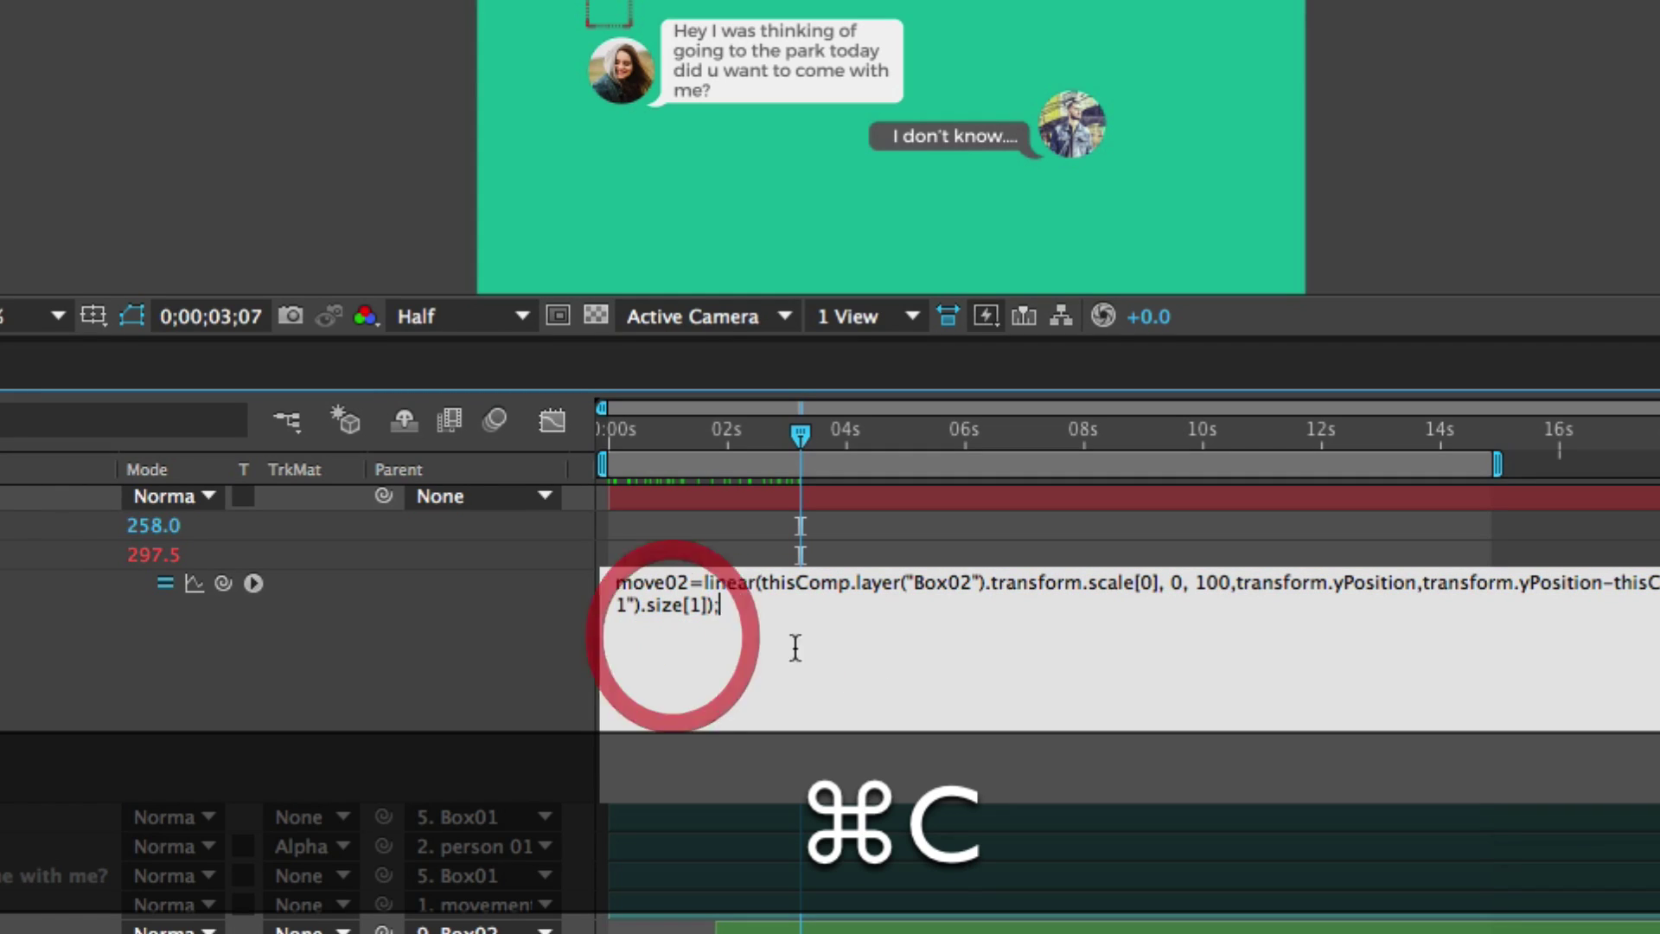
pyautogui.press('Return')
pyautogui.press('super+v')
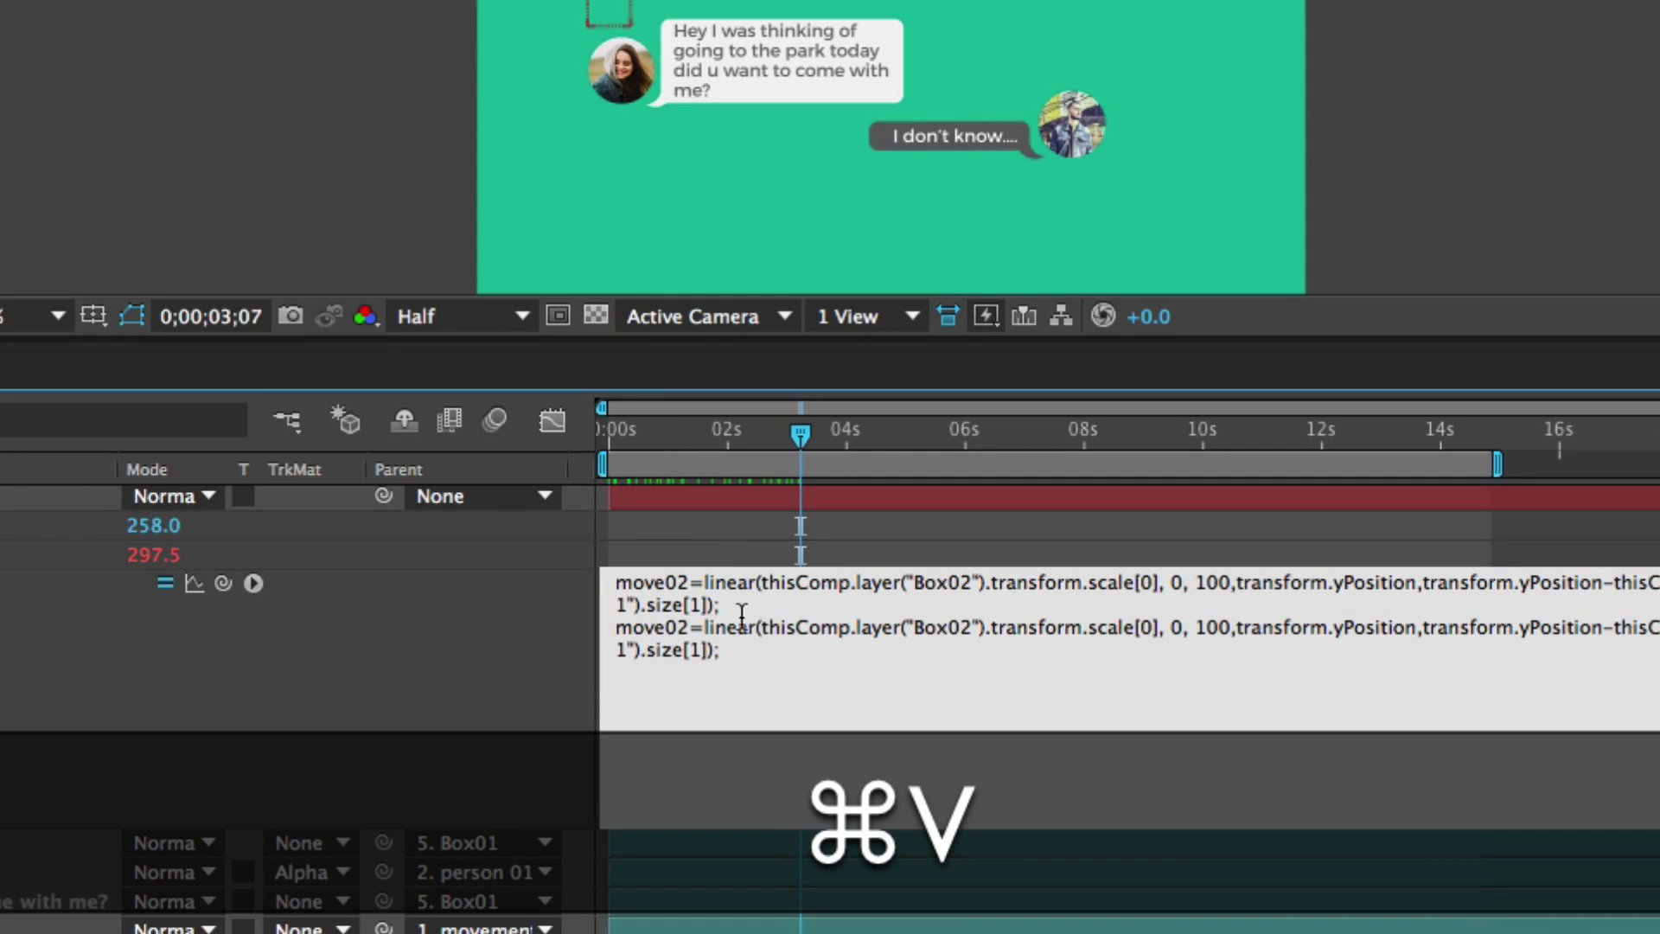
# Step: Rename the duplicated statement's variable to move03 and change both of its layer references to Box03
pyautogui.moveTo(679, 623); pyautogui.dragTo(688, 637)
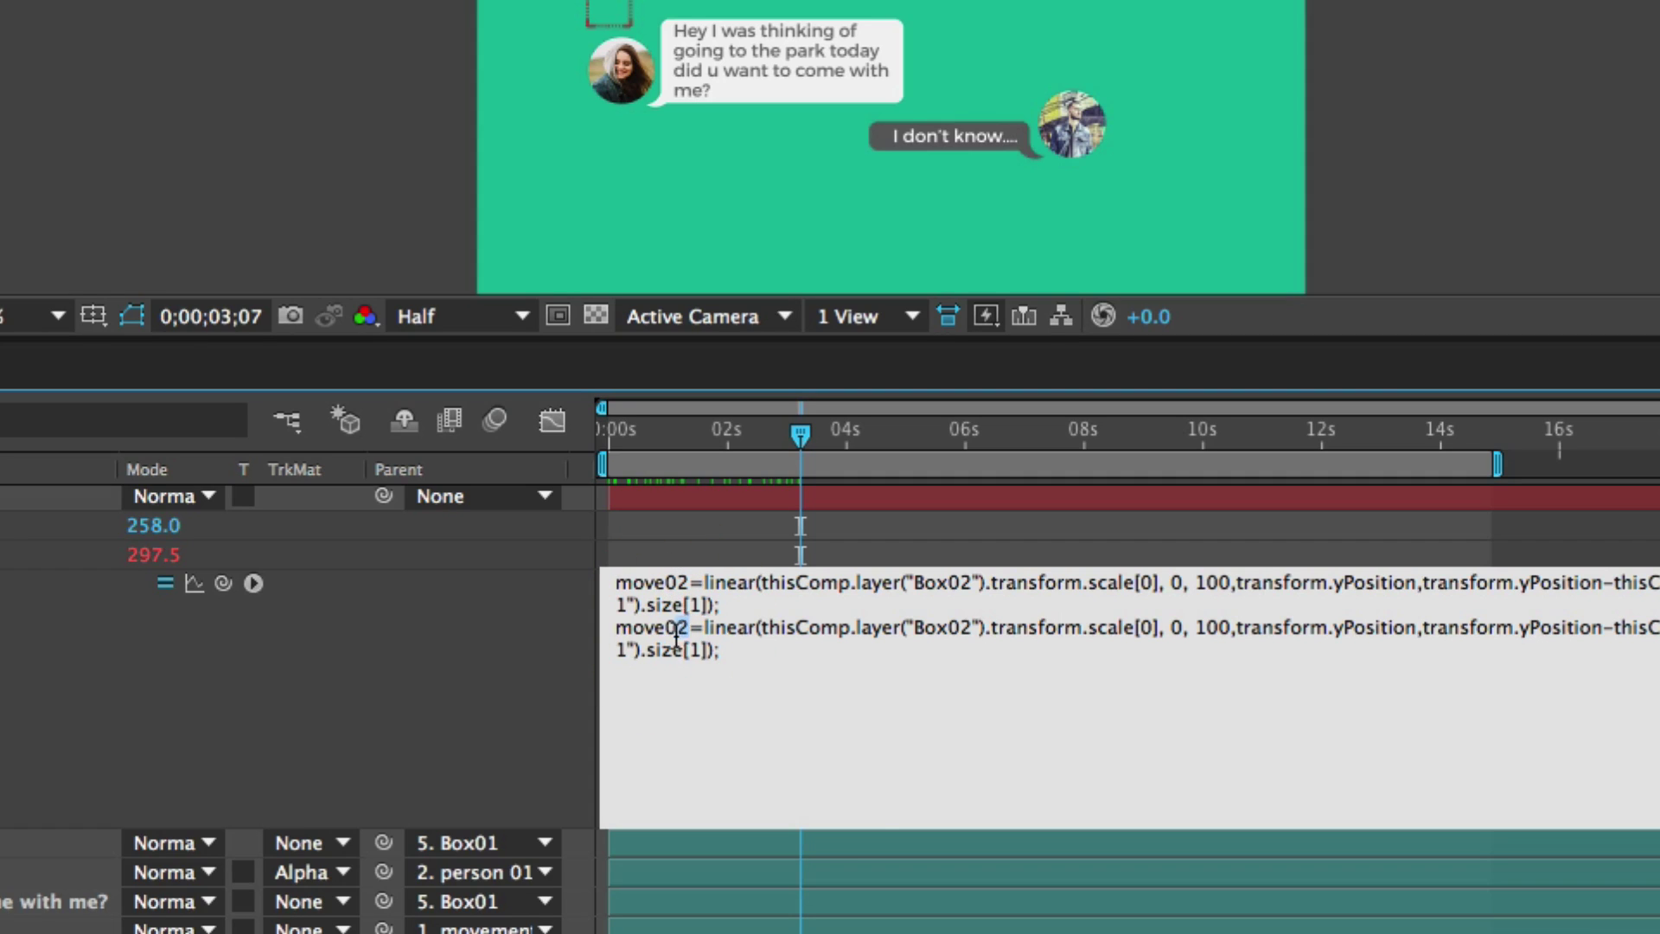
pyautogui.write('3')
pyautogui.click(969, 623)
pyautogui.moveTo(970, 622); pyautogui.dragTo(960, 626)
pyautogui.write('3')
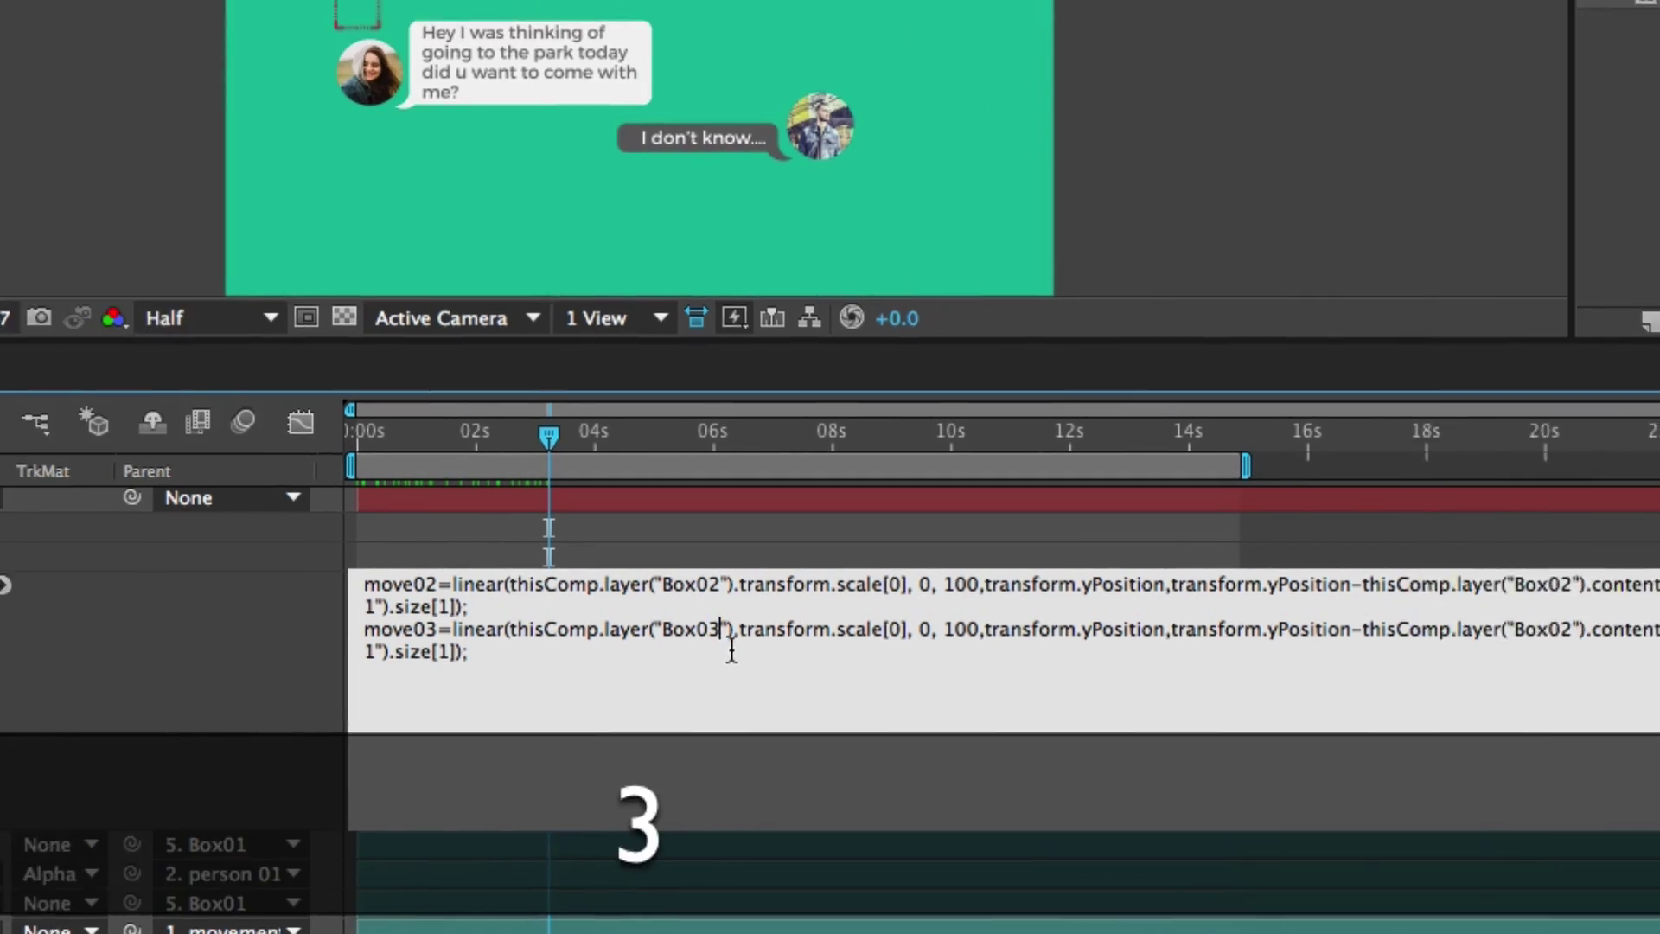
pyautogui.moveTo(1575, 623); pyautogui.dragTo(1564, 623)
pyautogui.write('3')
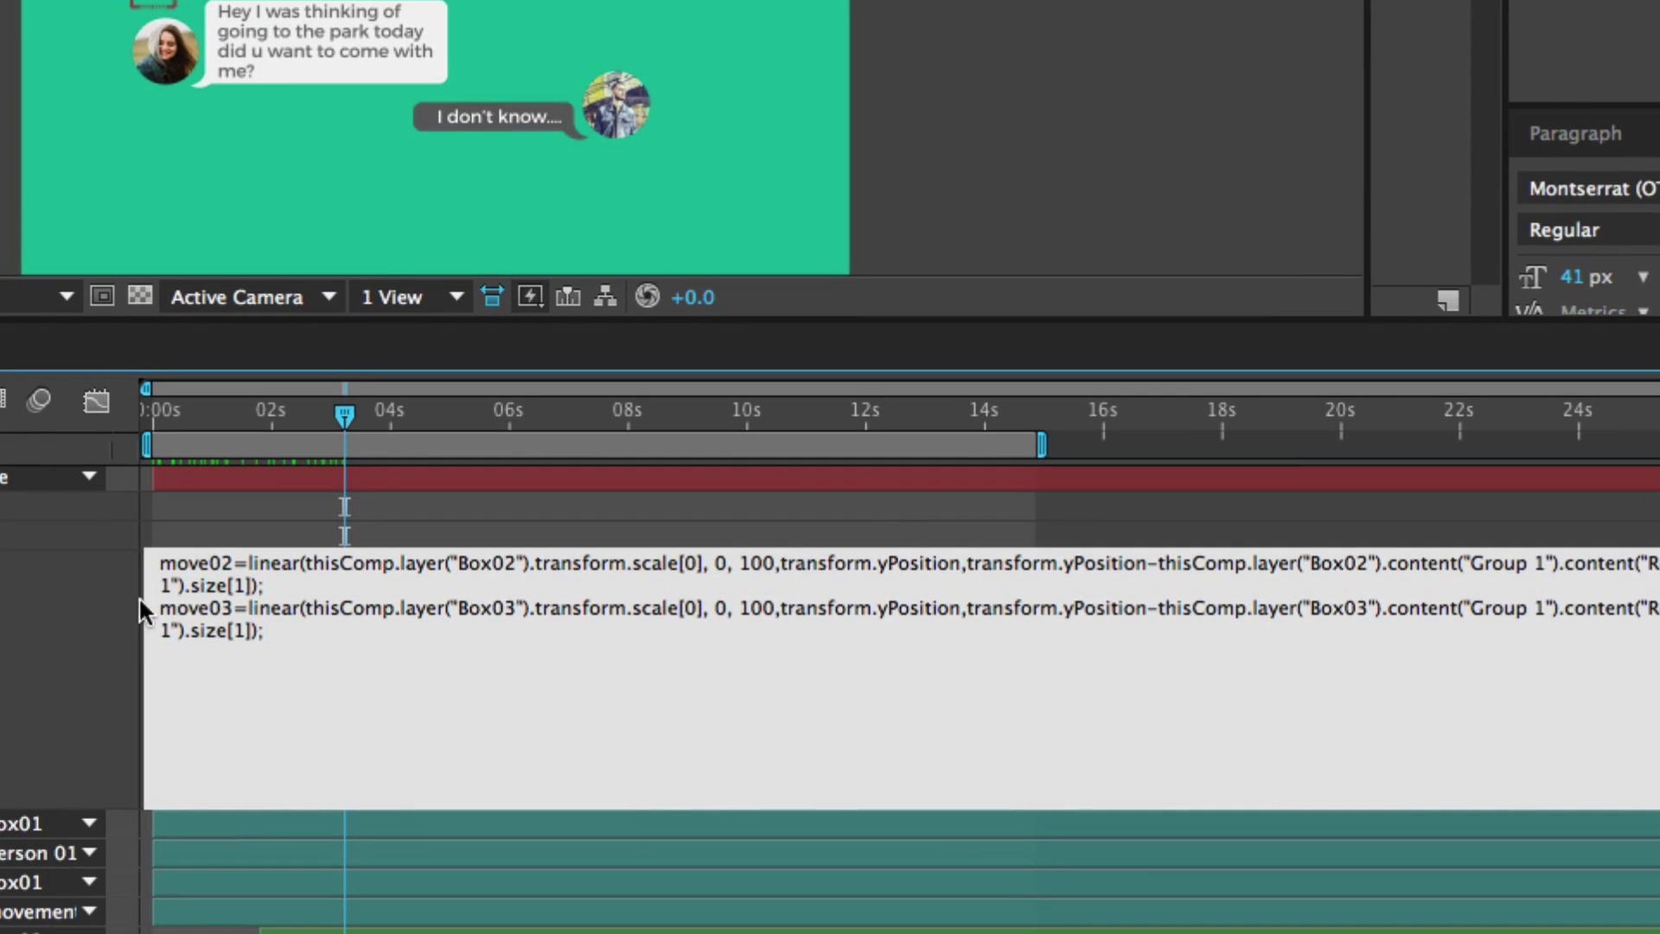
# Step: Copy the move03 statement and paste it on a new line below
pyautogui.click(161, 614)
pyautogui.moveTo(162, 615); pyautogui.dragTo(325, 637)
pyautogui.press('super+c')
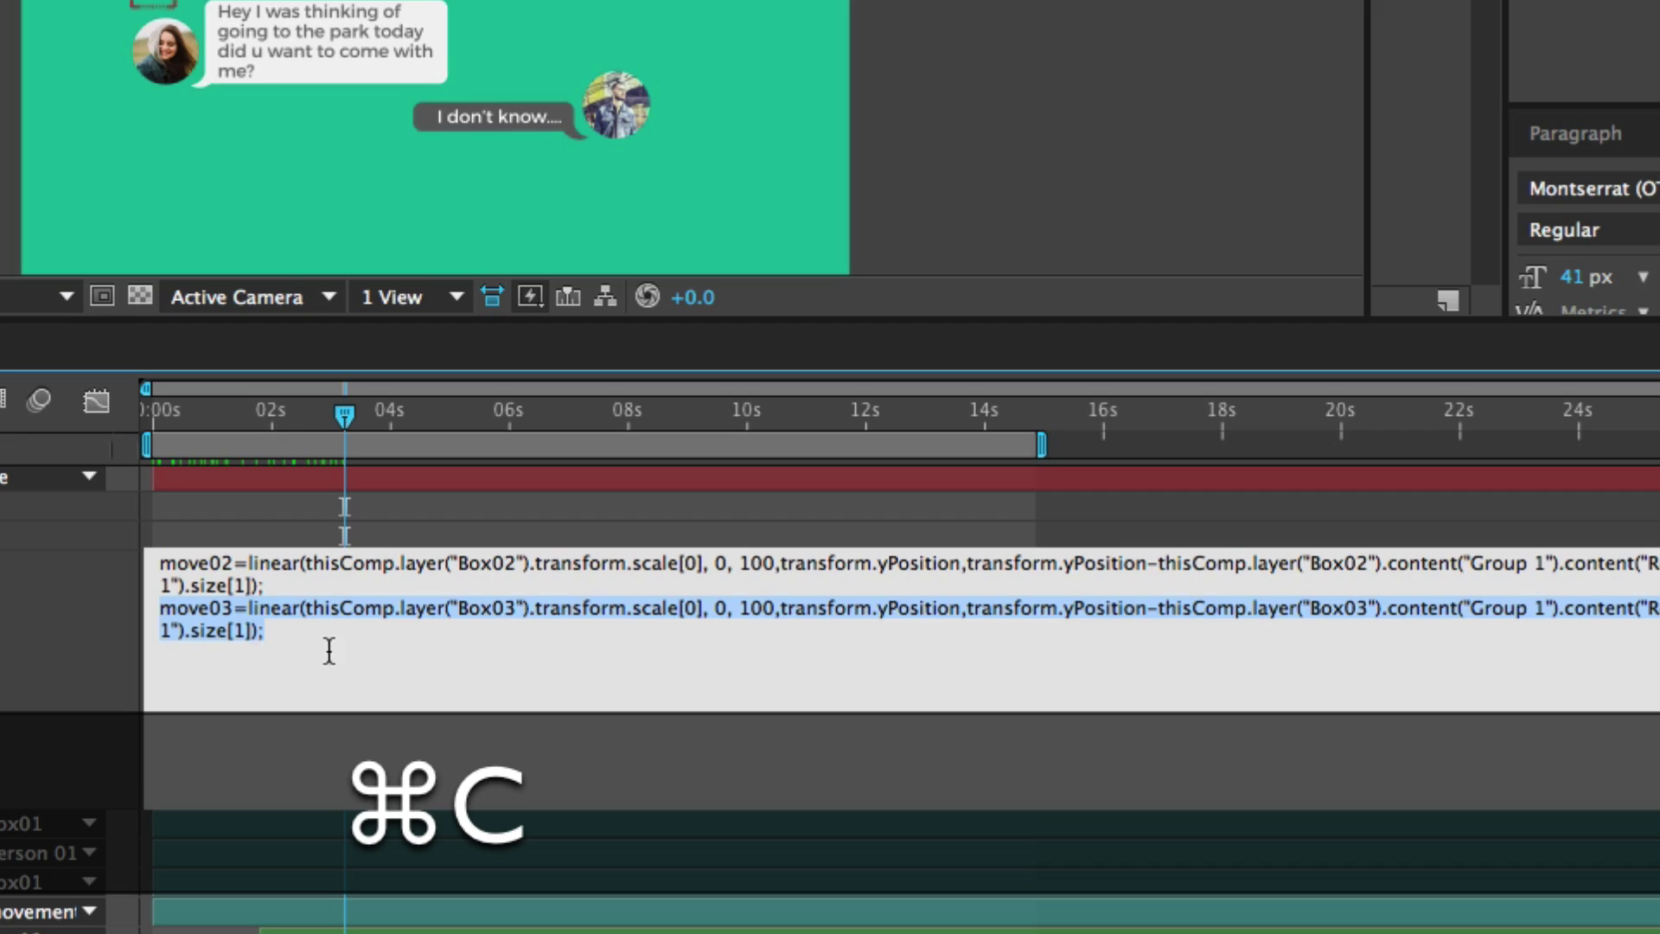
pyautogui.click(314, 655)
pyautogui.press('super+Return')
pyautogui.press('super+v')
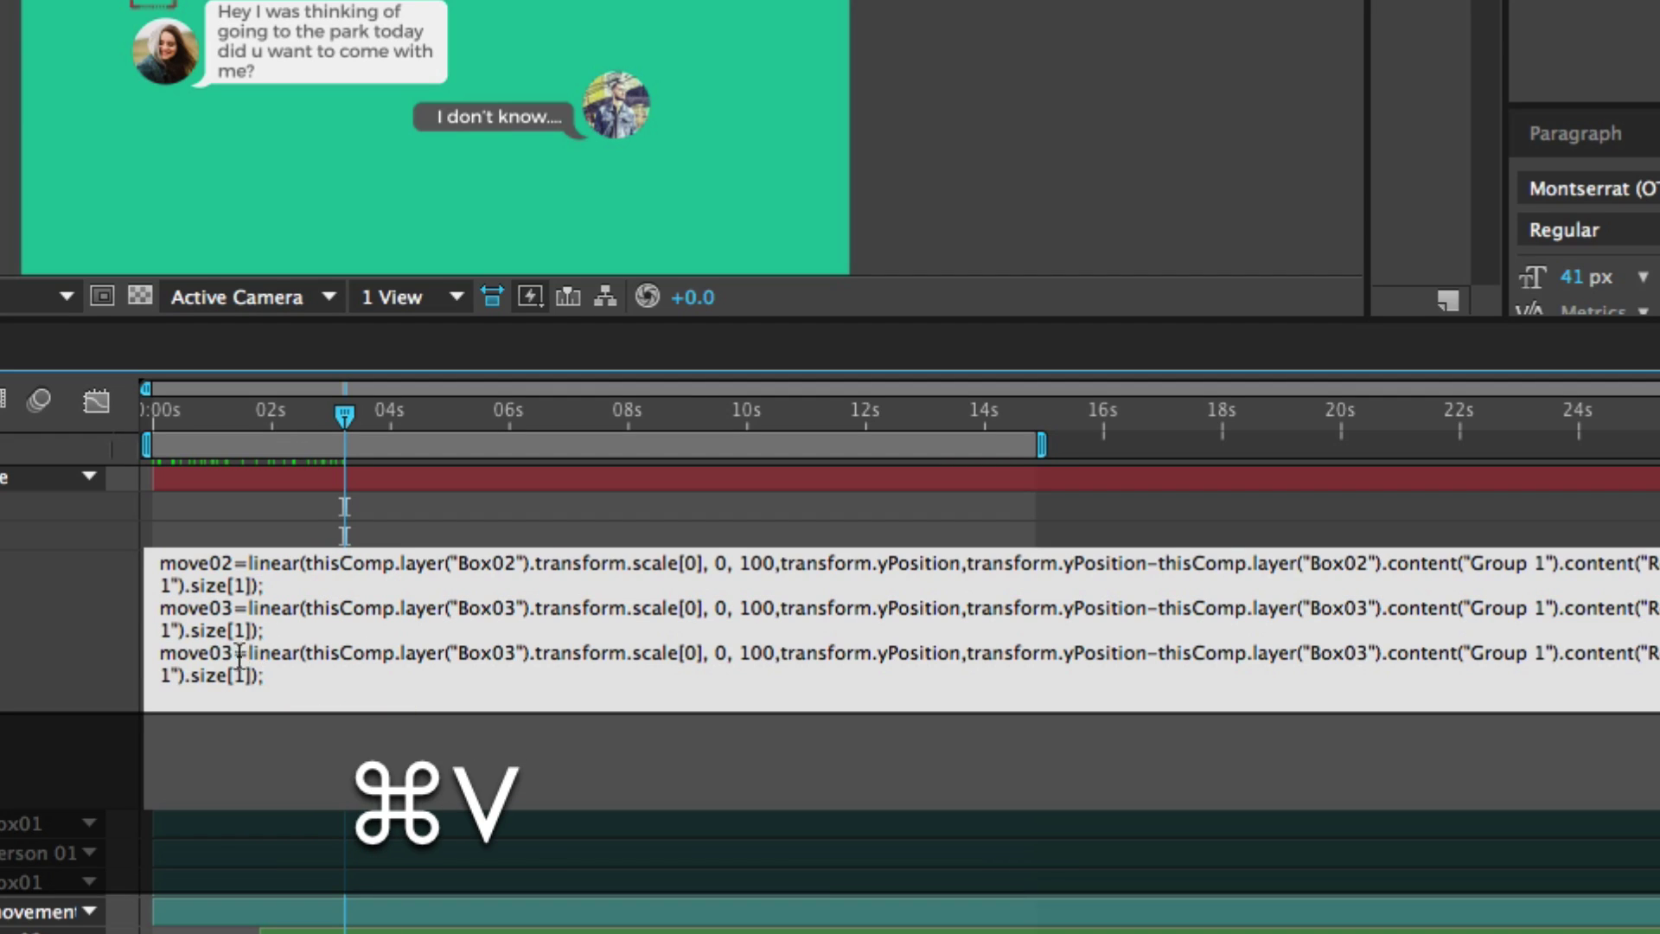
# Step: Rename the third statement's variable to move04 and point both of its layer references to Box04
pyautogui.moveTo(233, 654); pyautogui.dragTo(225, 655)
pyautogui.write('4')
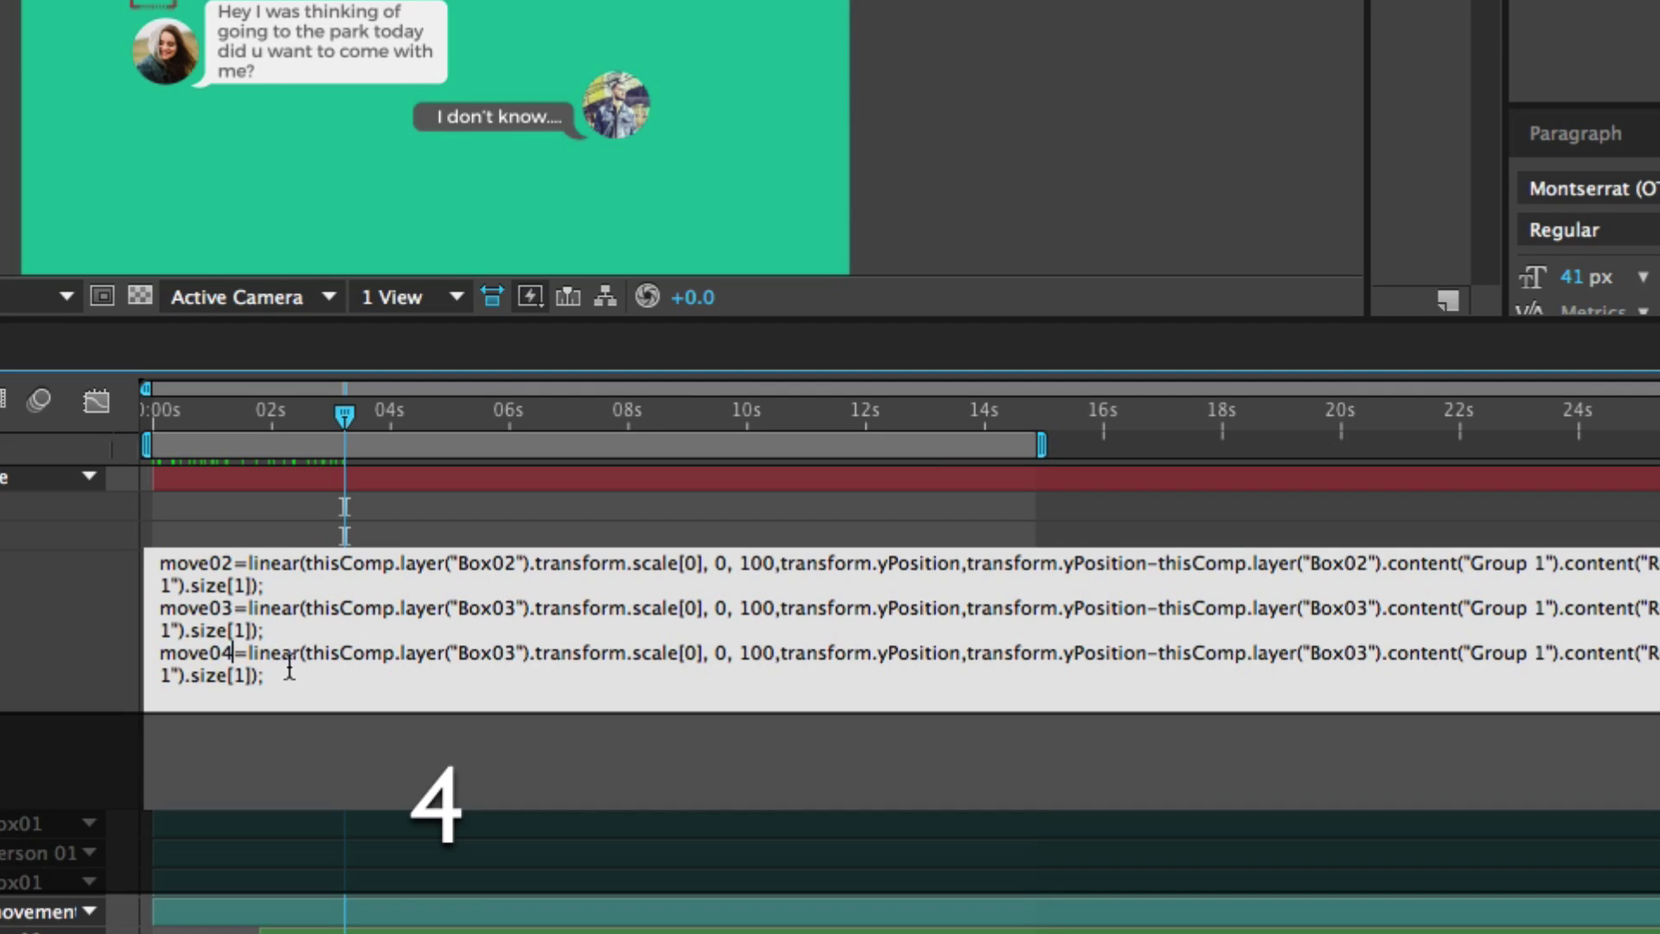
pyautogui.moveTo(516, 652); pyautogui.dragTo(507, 654)
pyautogui.write('4')
pyautogui.moveTo(1375, 653); pyautogui.dragTo(1366, 654)
pyautogui.write('4')
# Step: Add the final line "move02+move03+move04;" to the Y Position expression and apply it
pyautogui.click(289, 676)
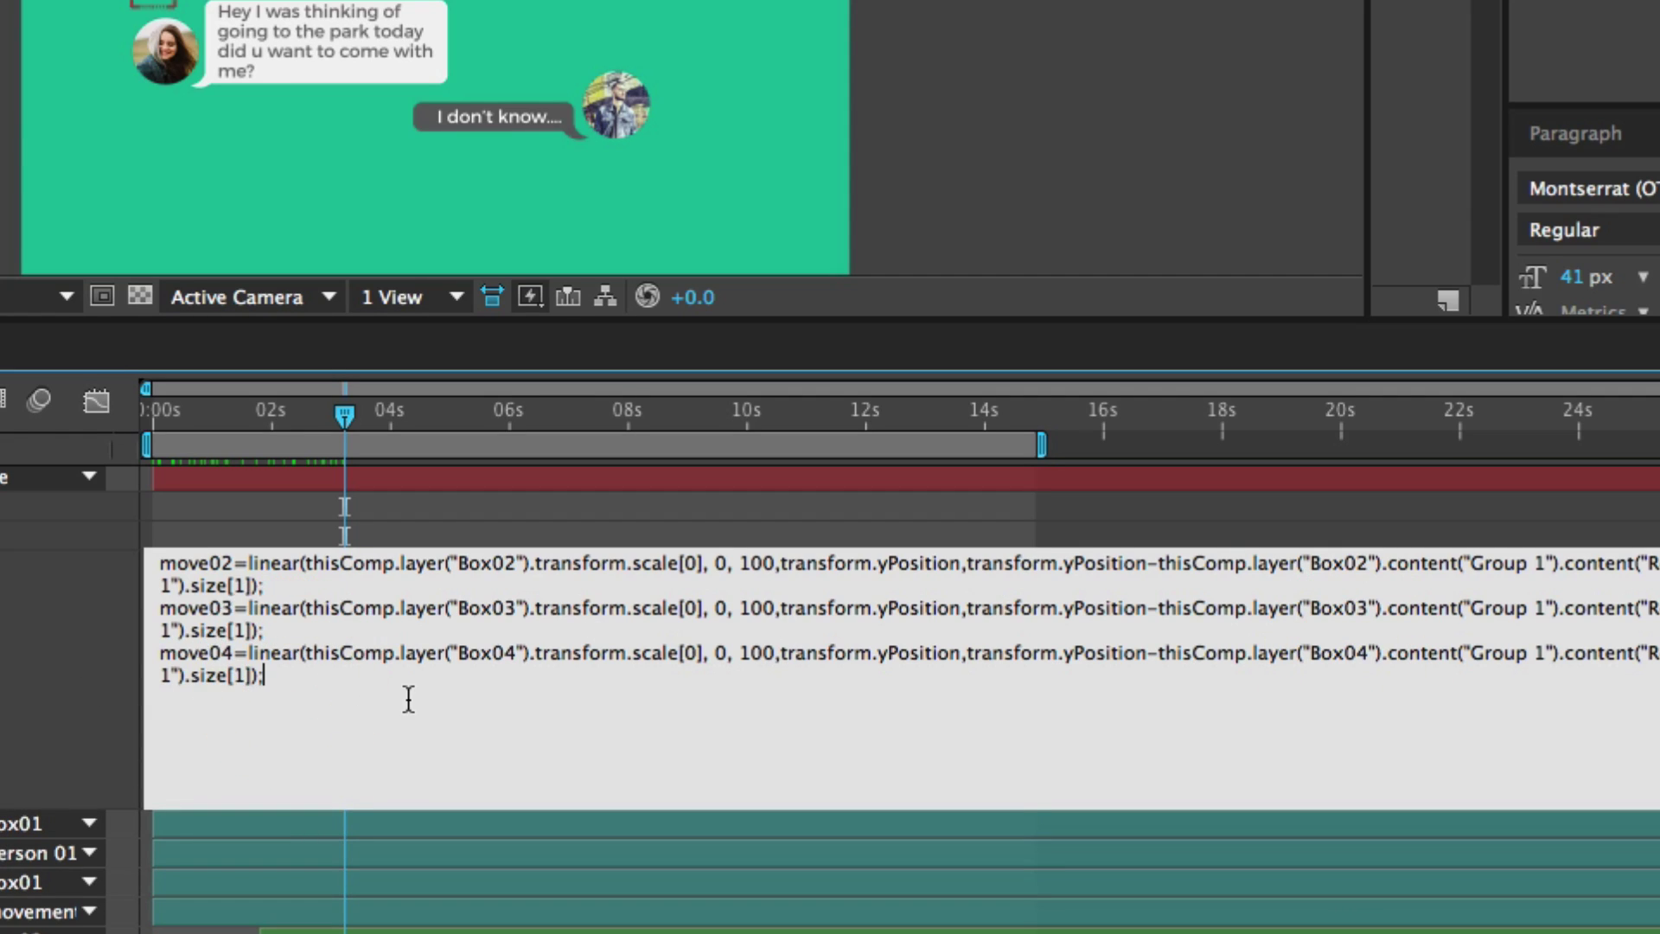
pyautogui.press('Return')
pyautogui.write('move02')
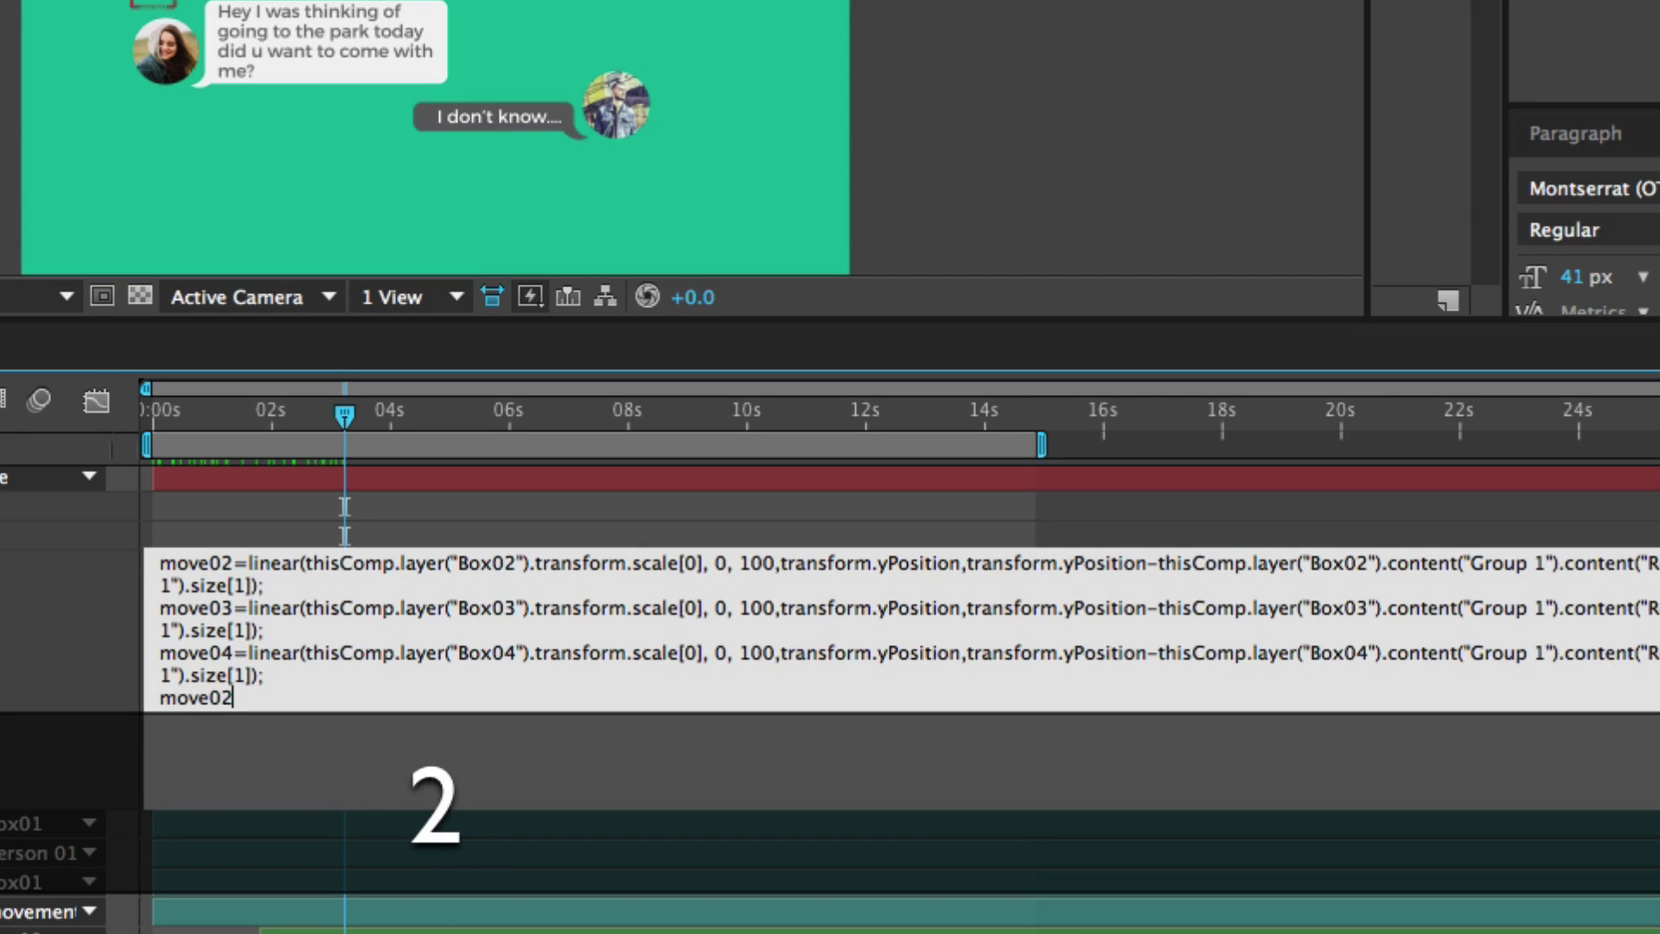
pyautogui.write('+m')
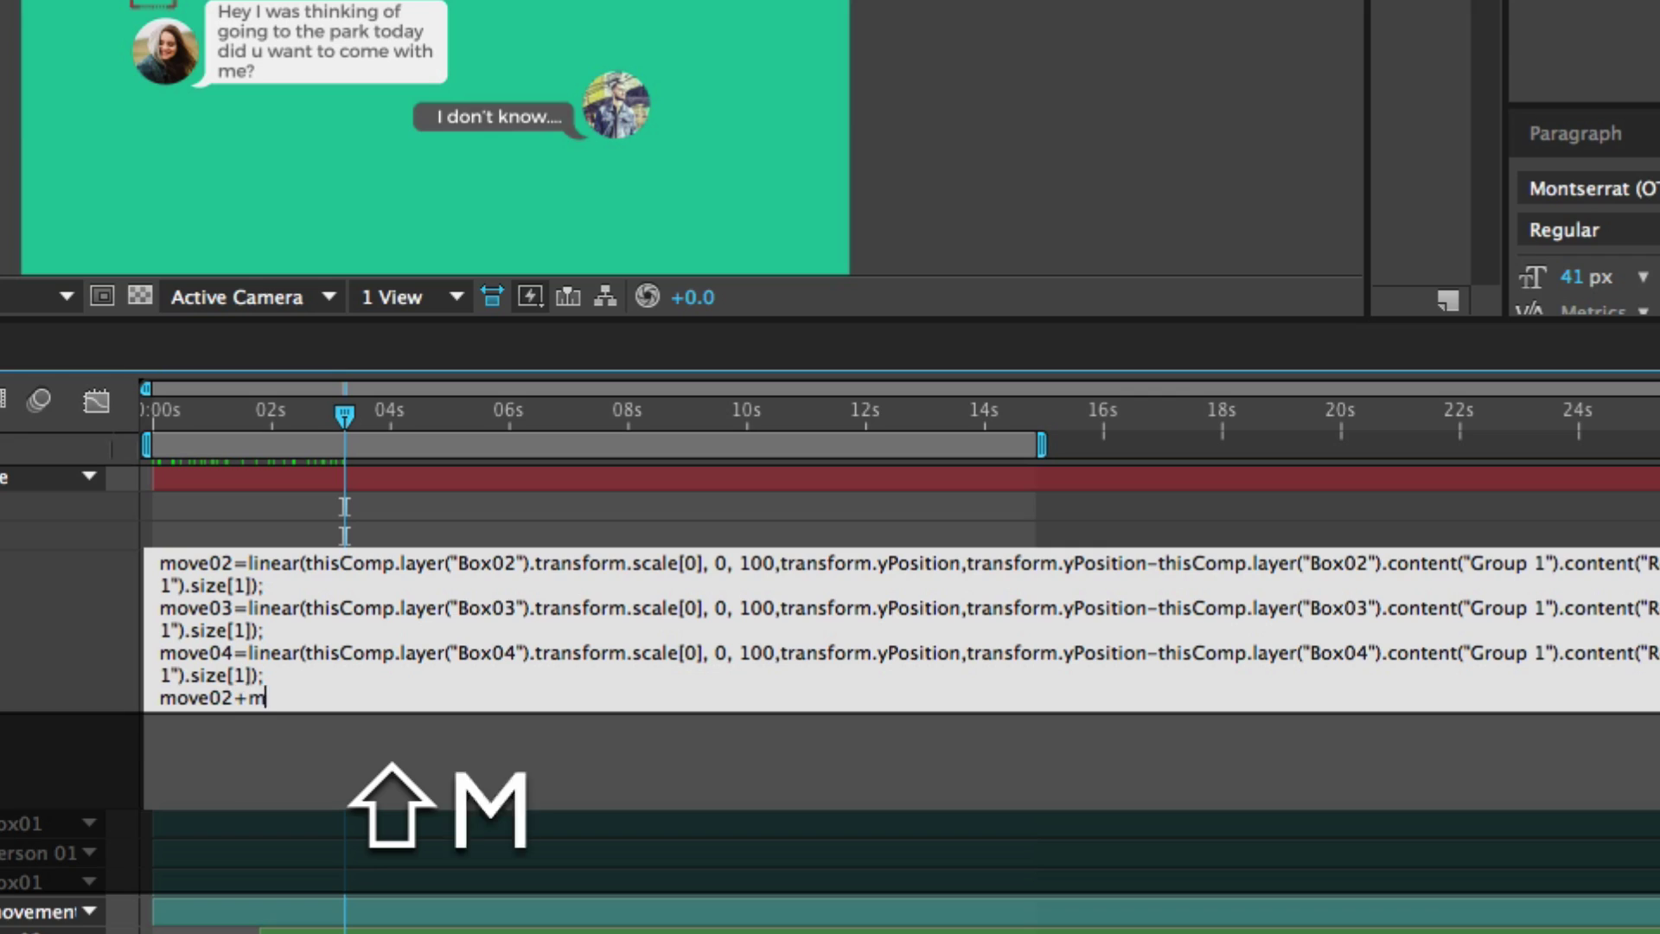
pyautogui.write('ove03')
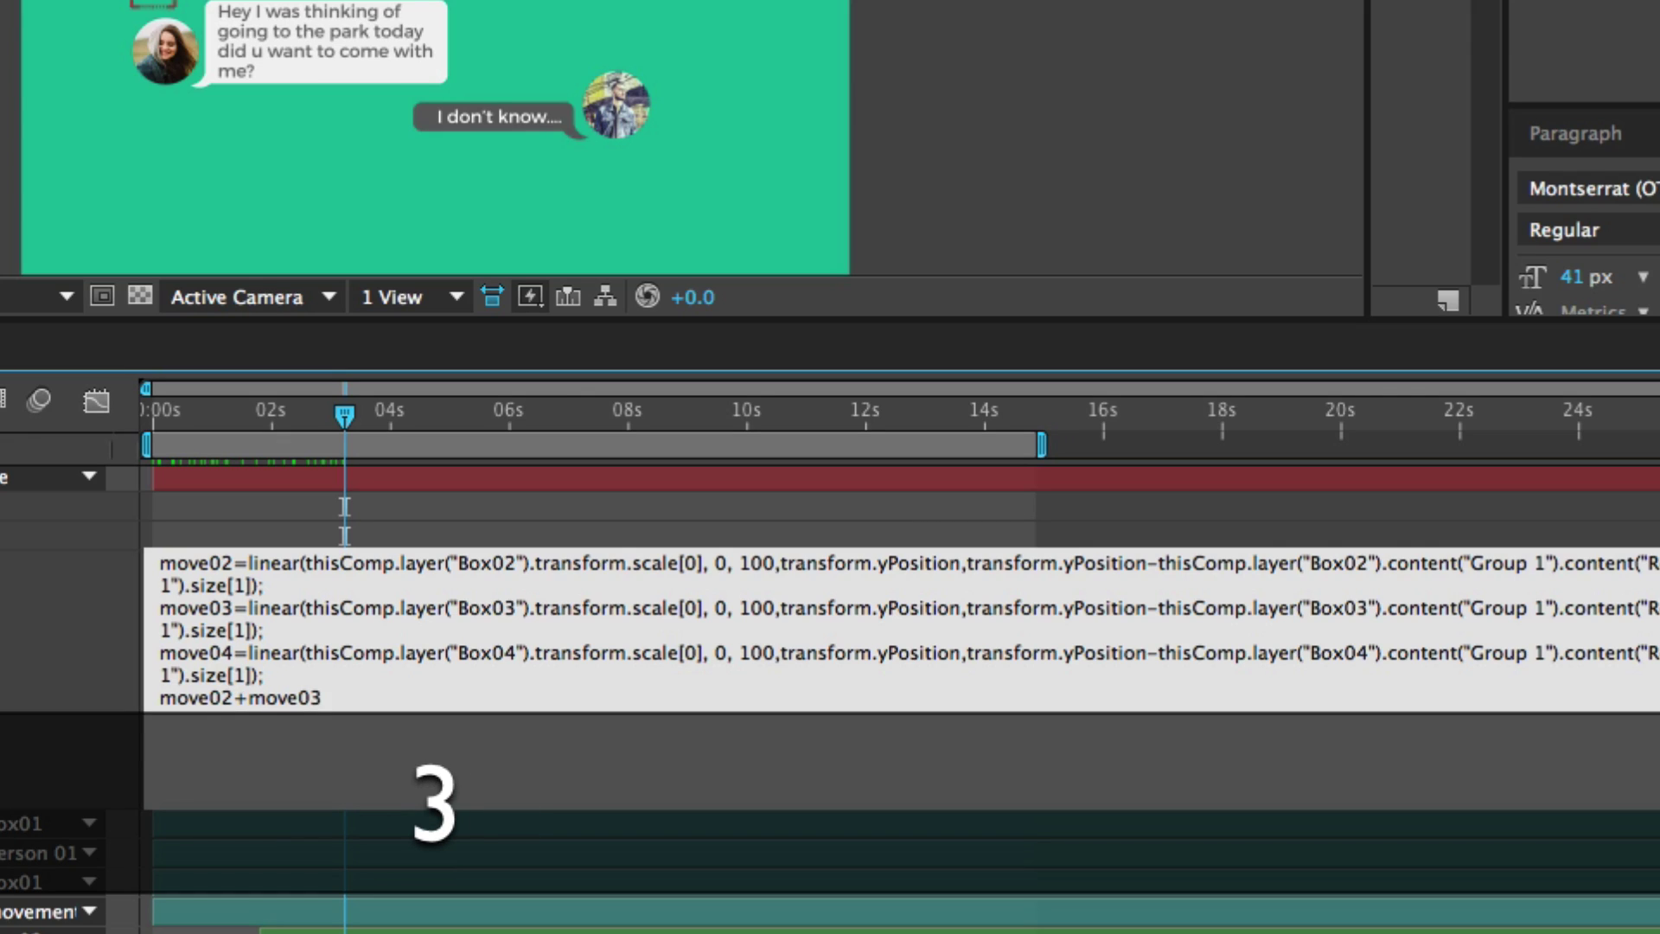
pyautogui.write('+move')
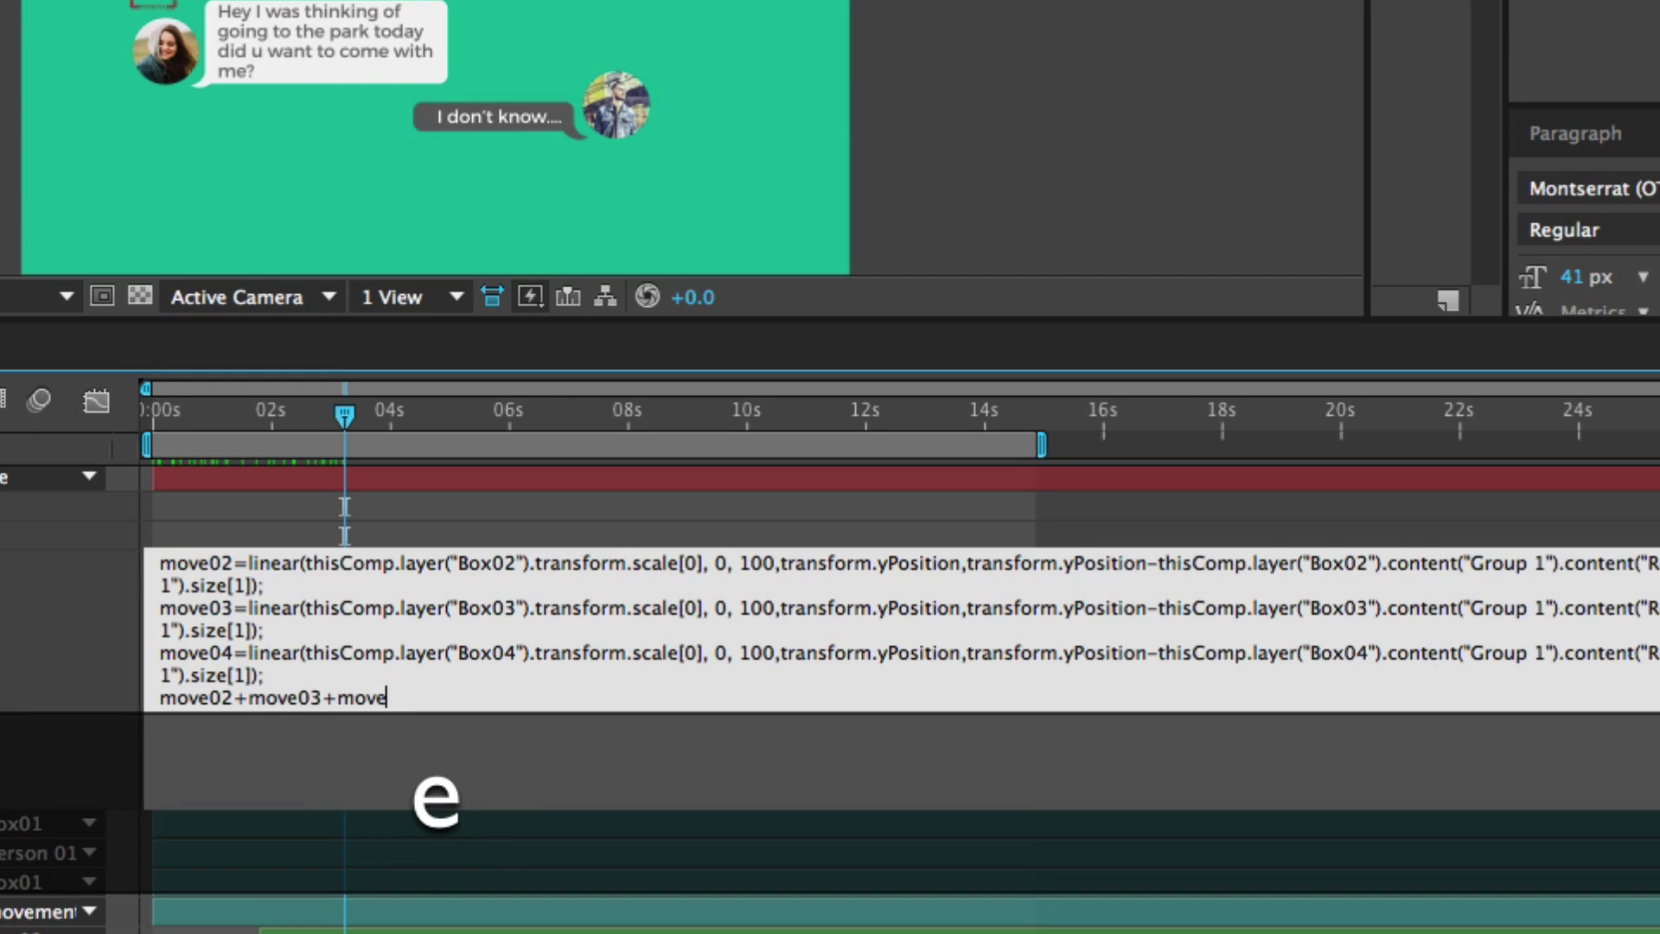
pyautogui.write('04;')
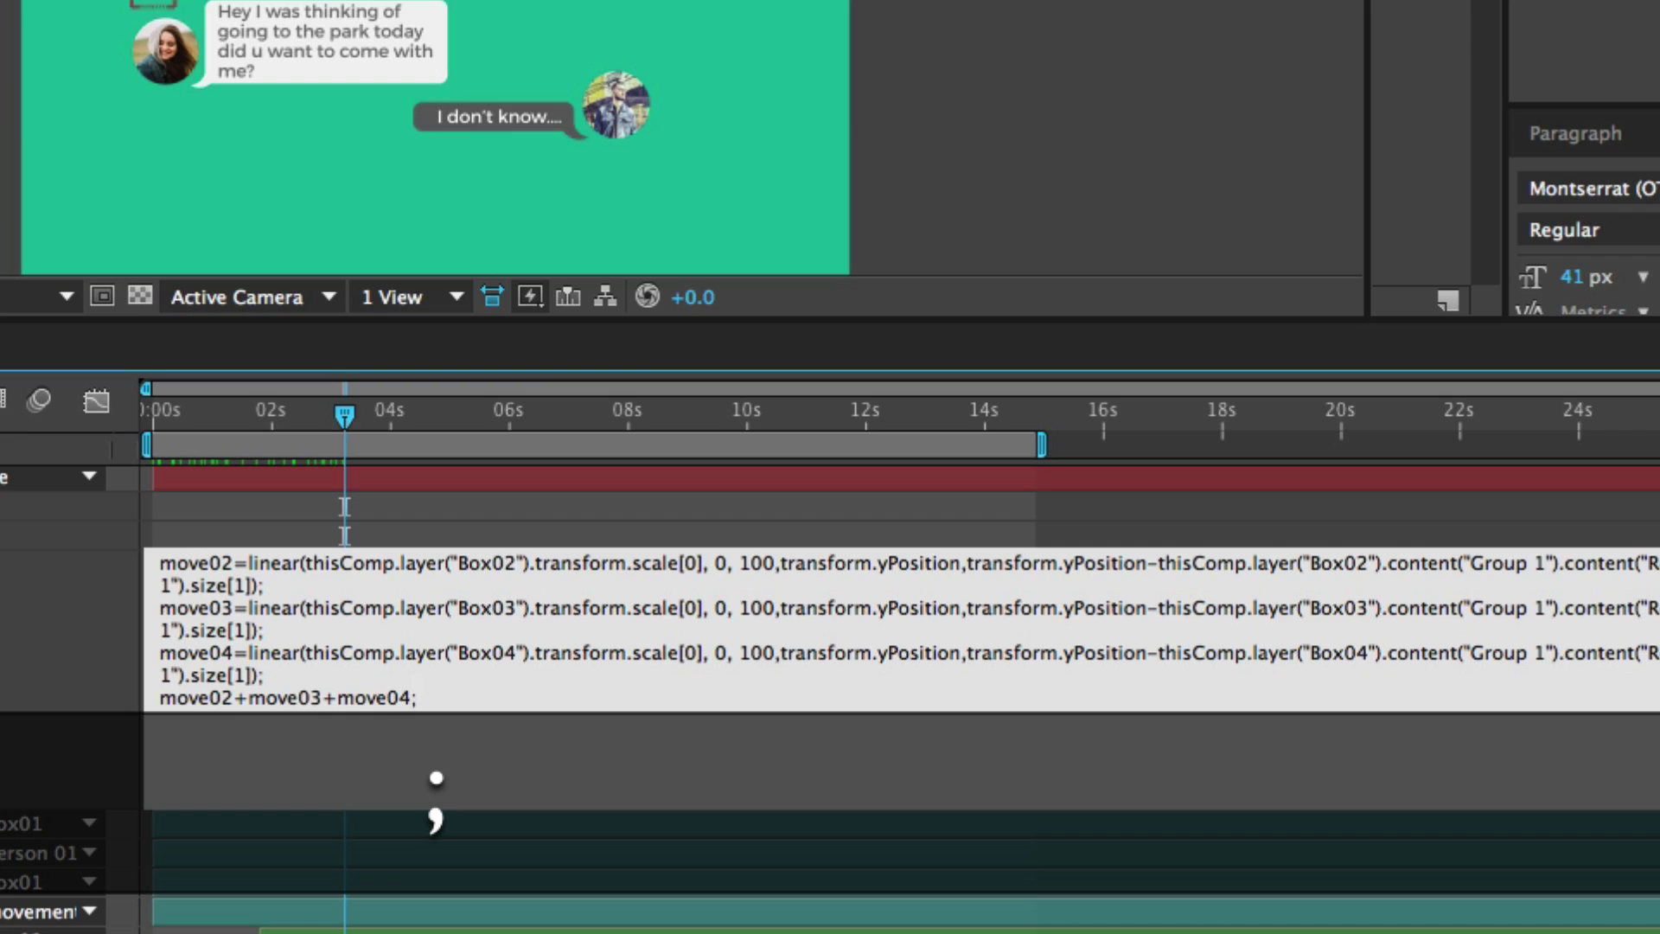
pyautogui.click(300, 758)
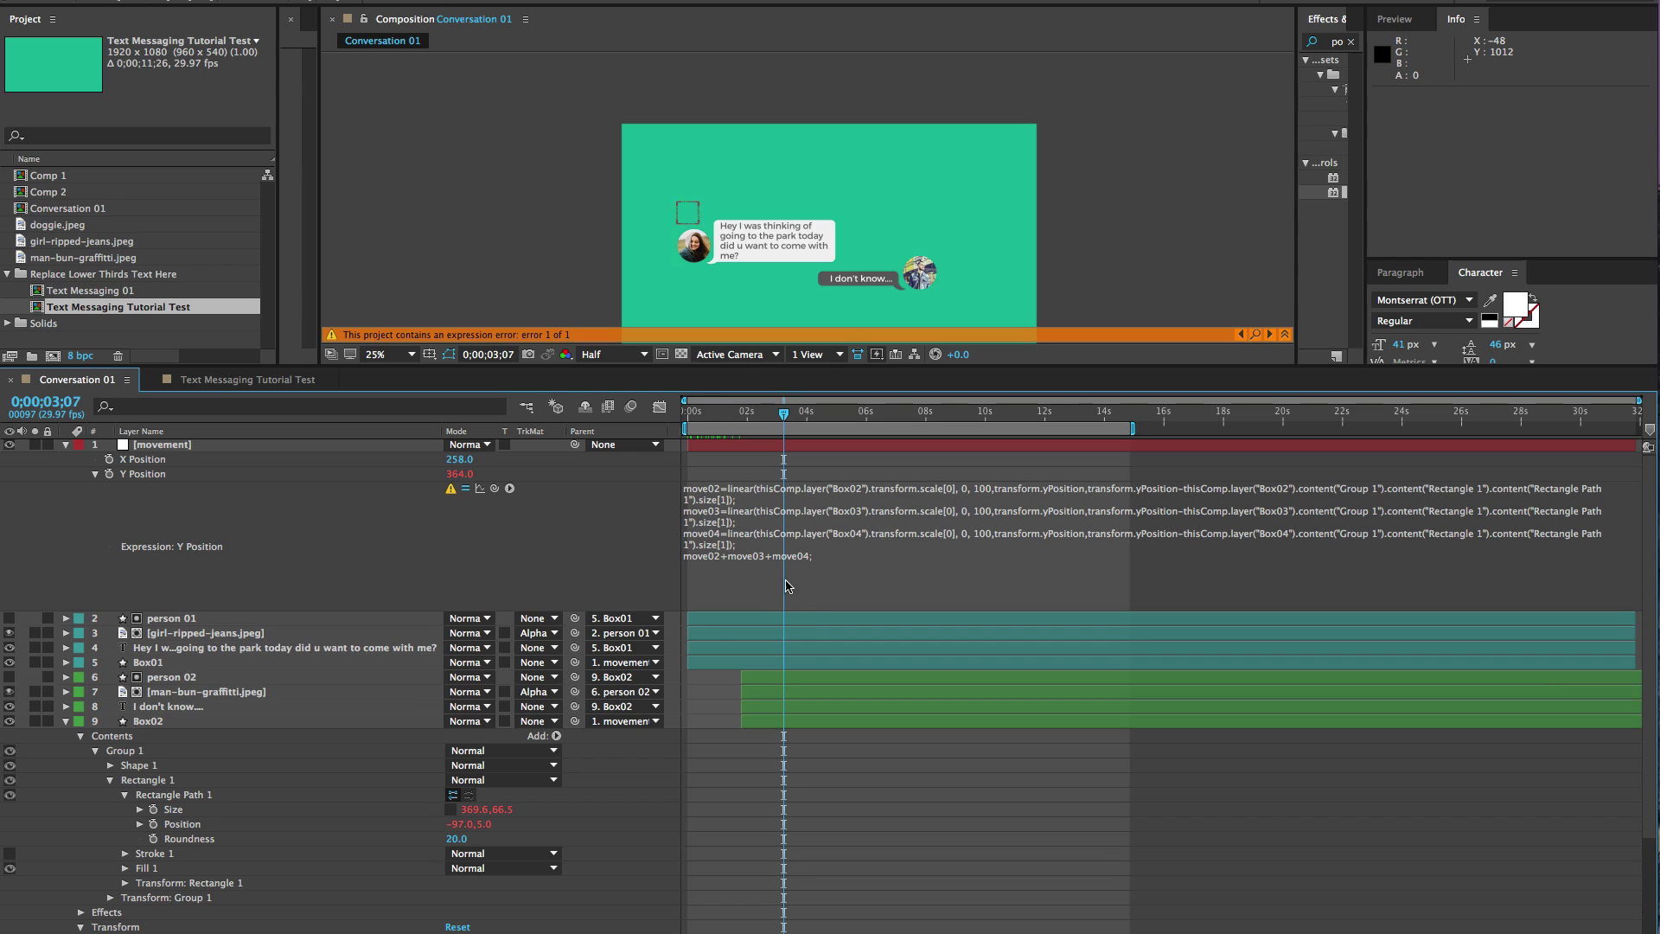
# Step: Reopen the Y Position expression and delete the Box03 rectangle size reference after the minus sign in the move03 statement
pyautogui.click(739, 587)
pyautogui.click(747, 519)
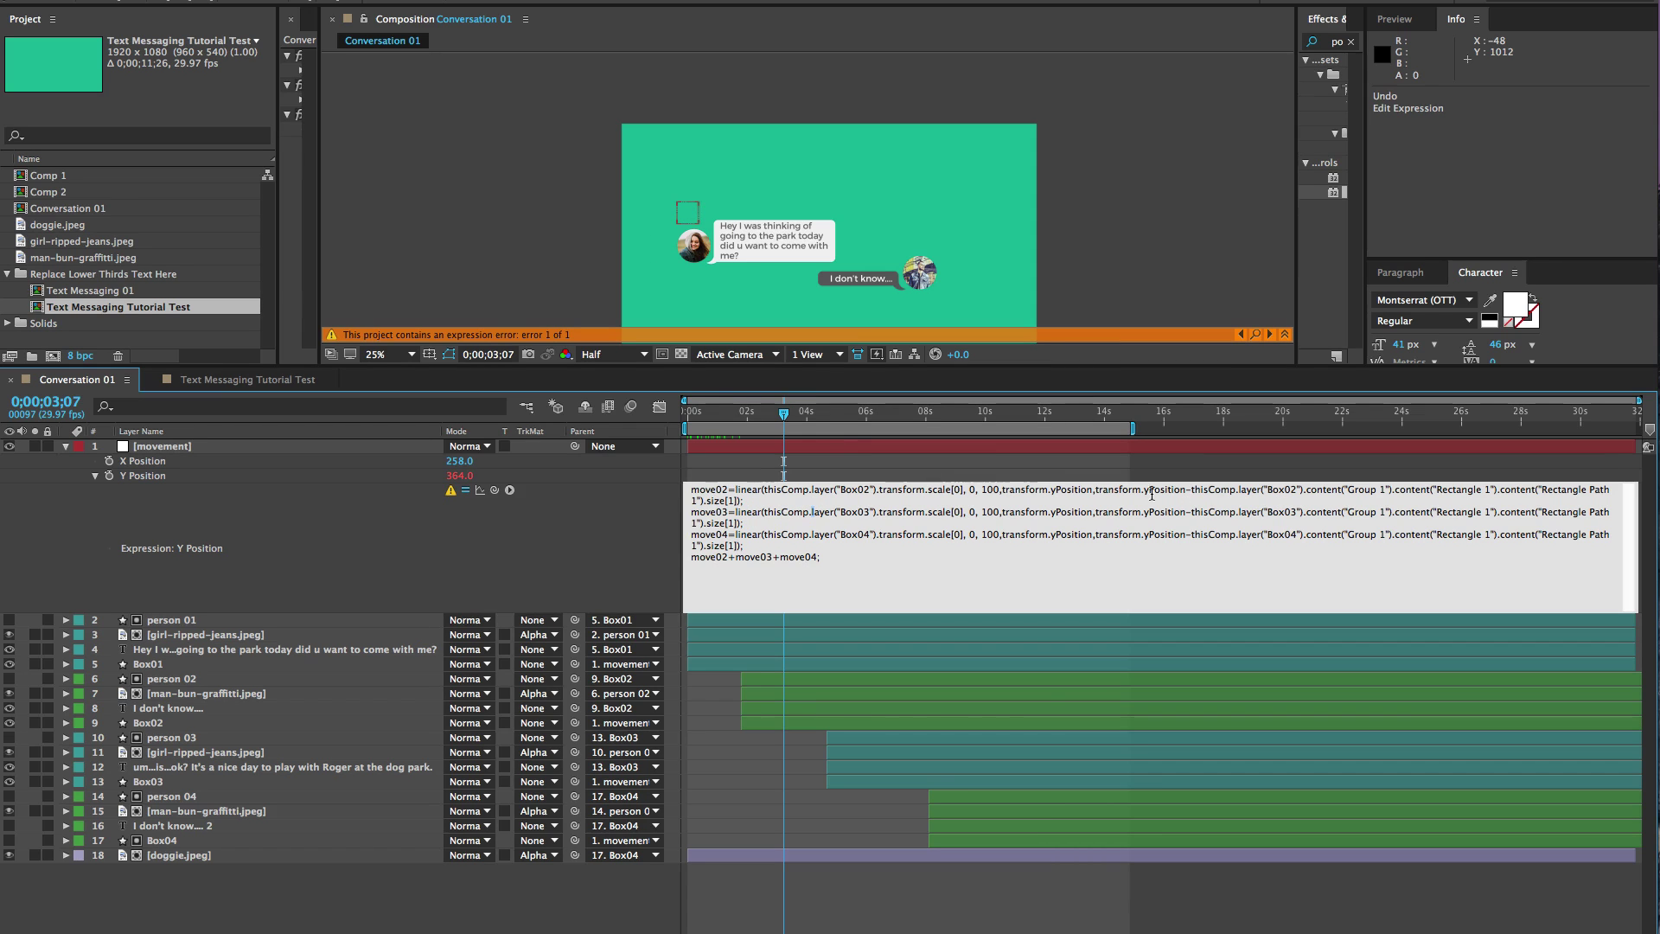
pyautogui.moveTo(1191, 512); pyautogui.dragTo(277, 503)
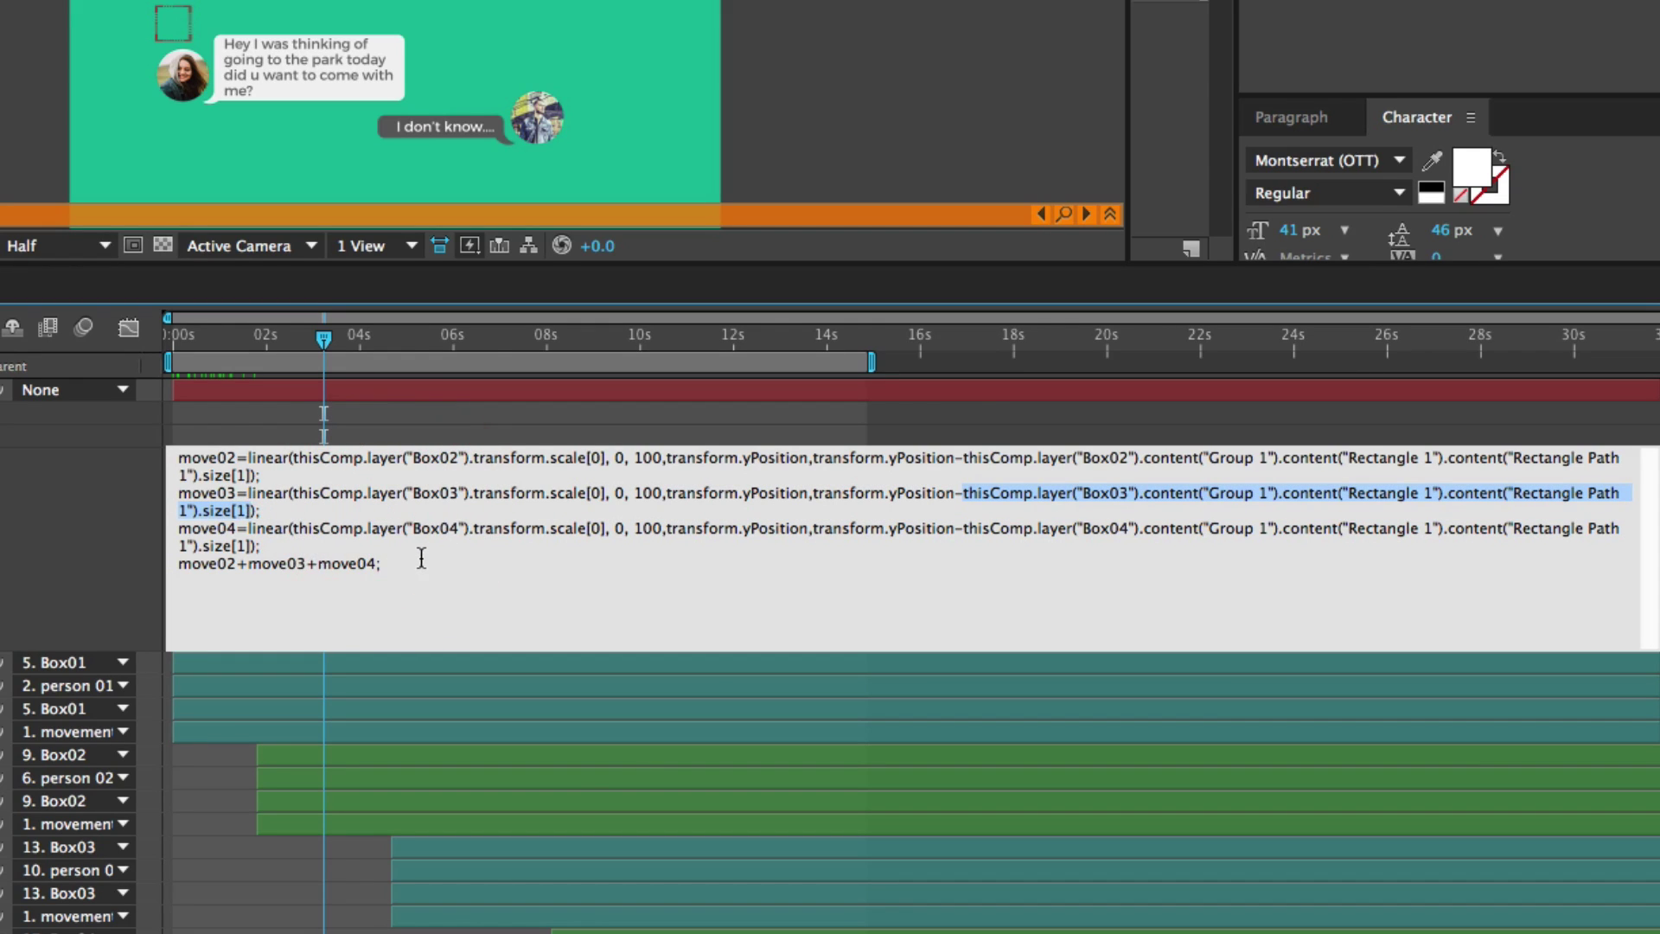
pyautogui.press('BackSpace')
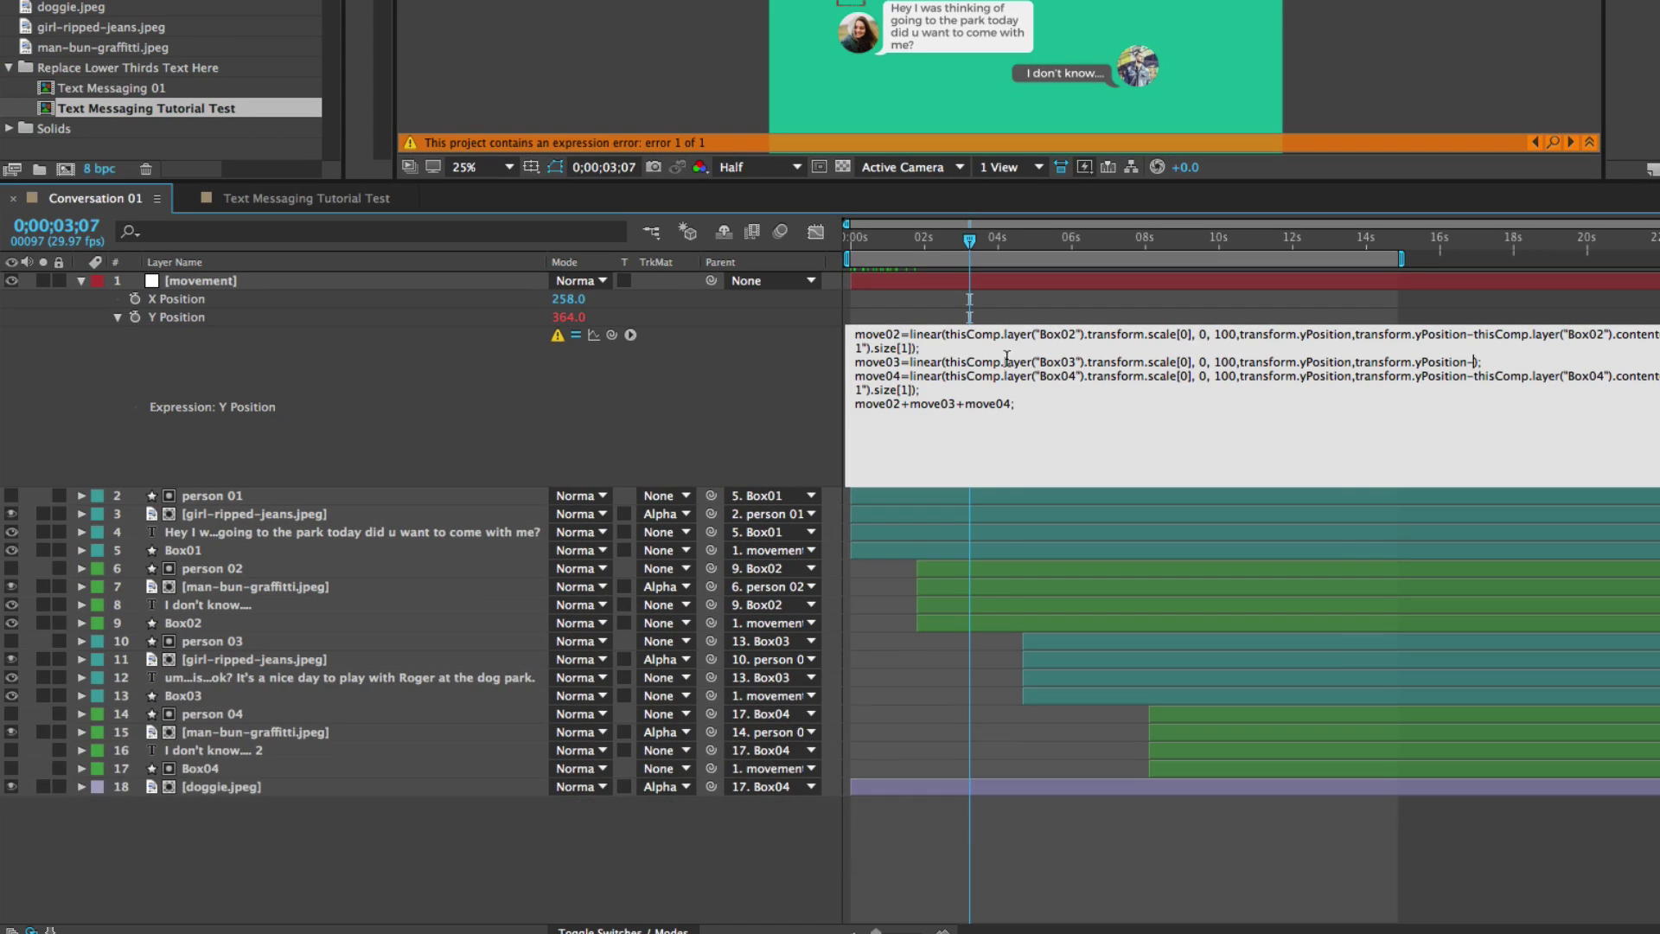
# Step: Expand Box03 to its Rectangle Path 1, link its size[1] as the subtracted value in the move03 statement, and apply the expression
pyautogui.click(185, 696)
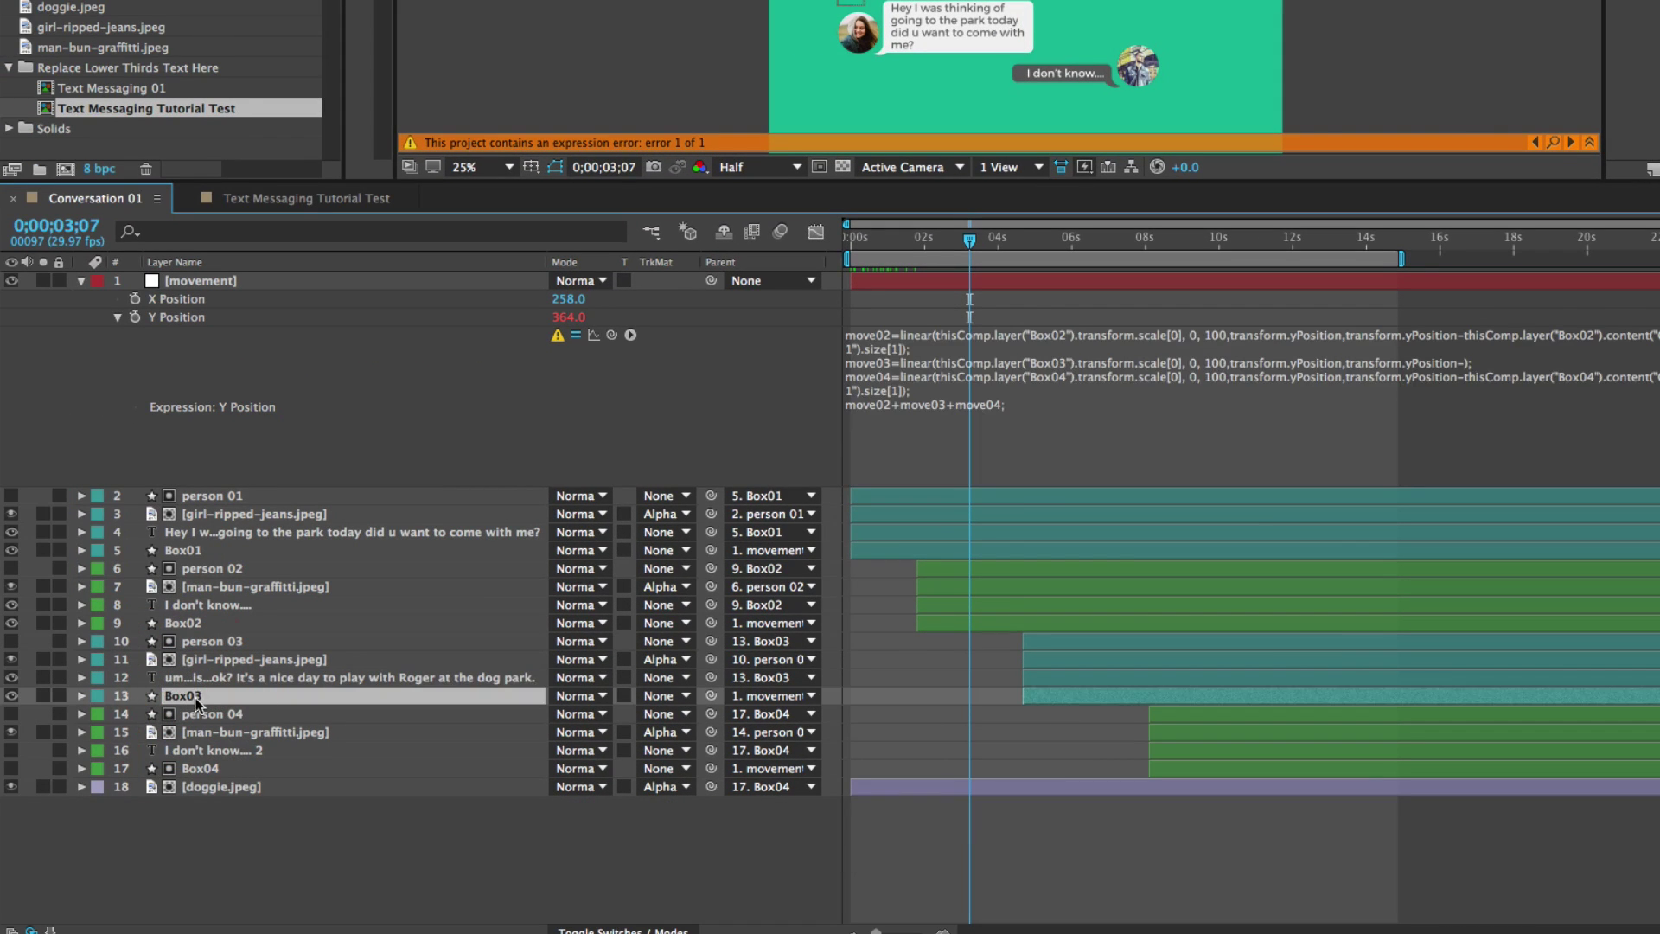
pyautogui.click(81, 695)
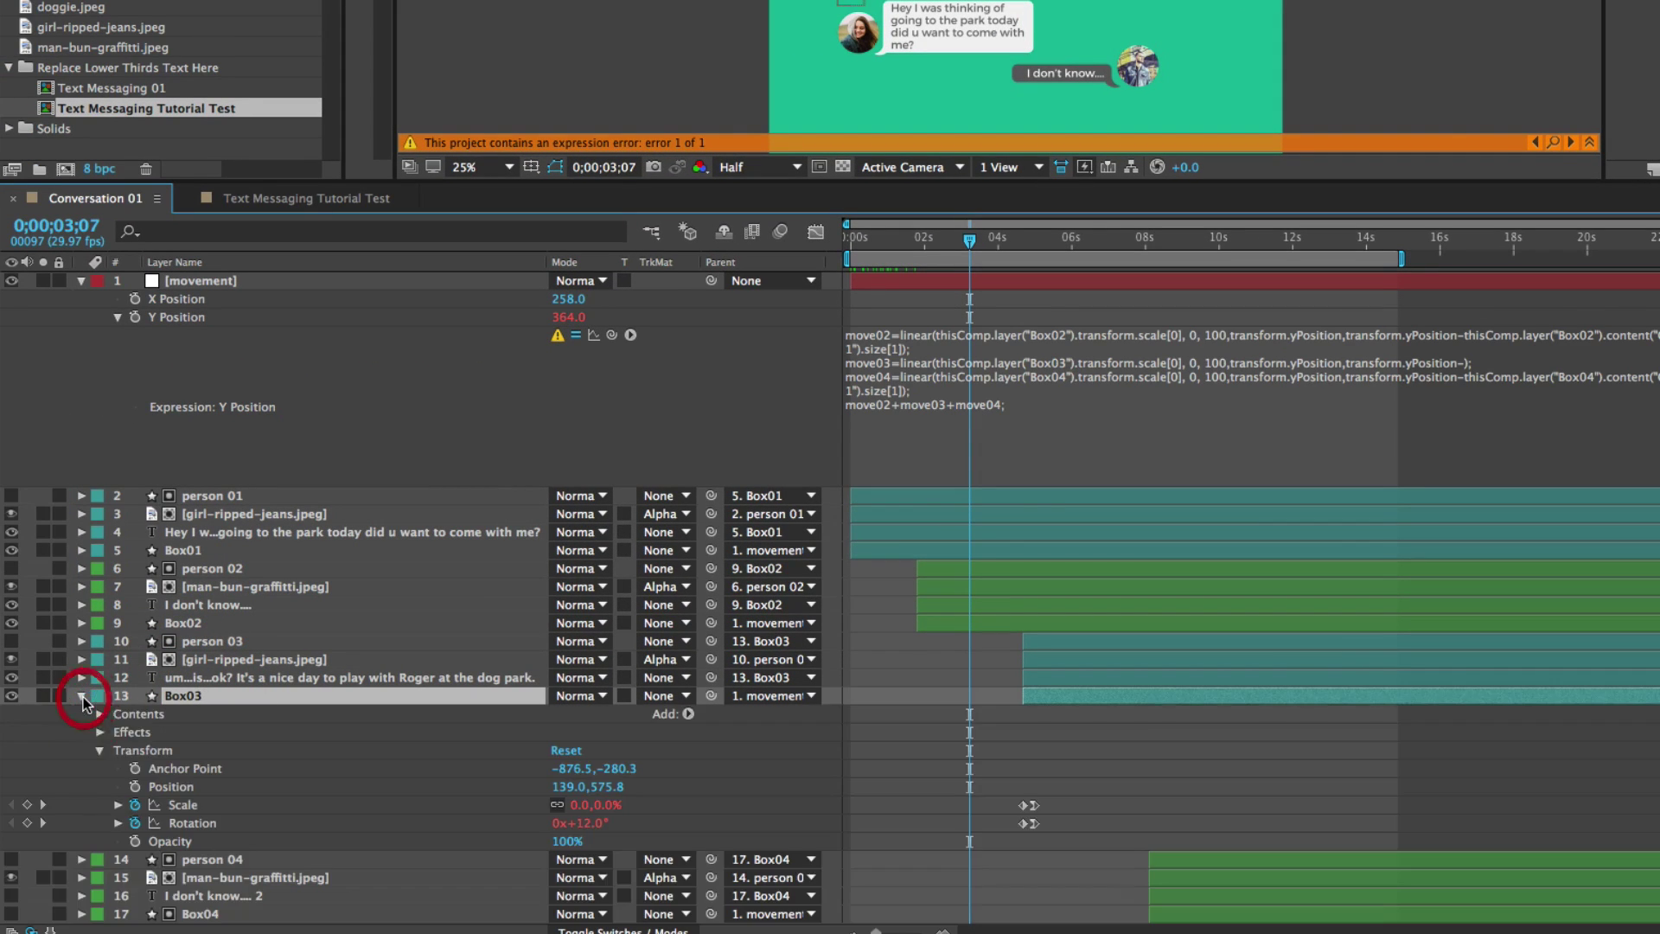
pyautogui.click(99, 714)
pyautogui.click(118, 750)
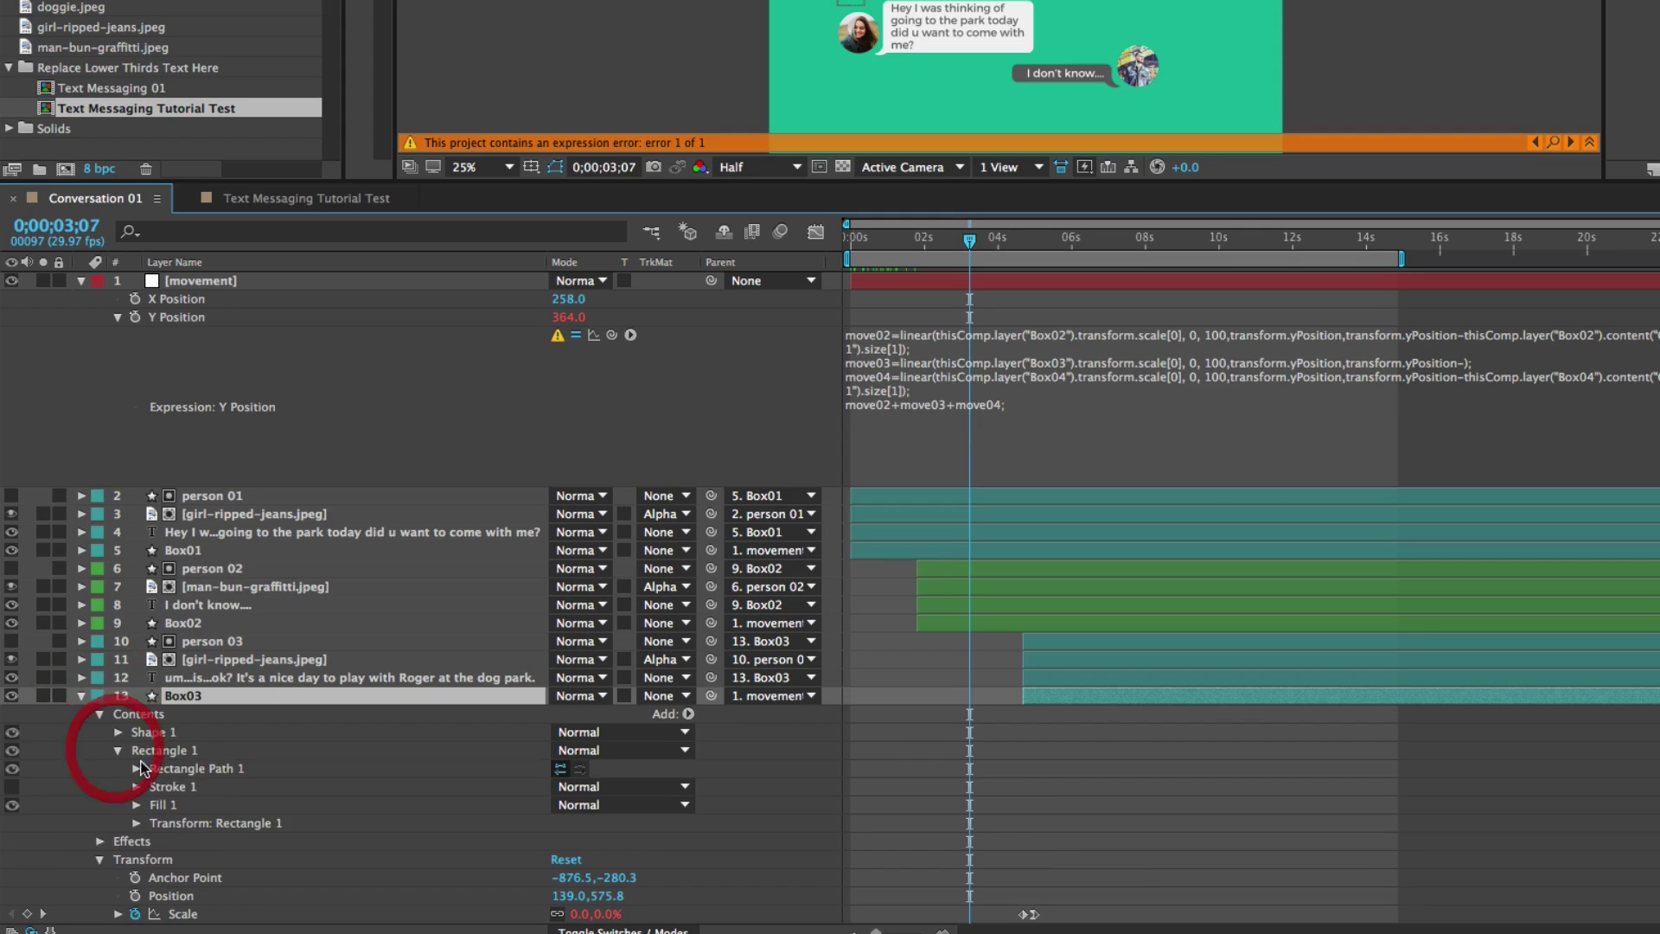
pyautogui.click(136, 769)
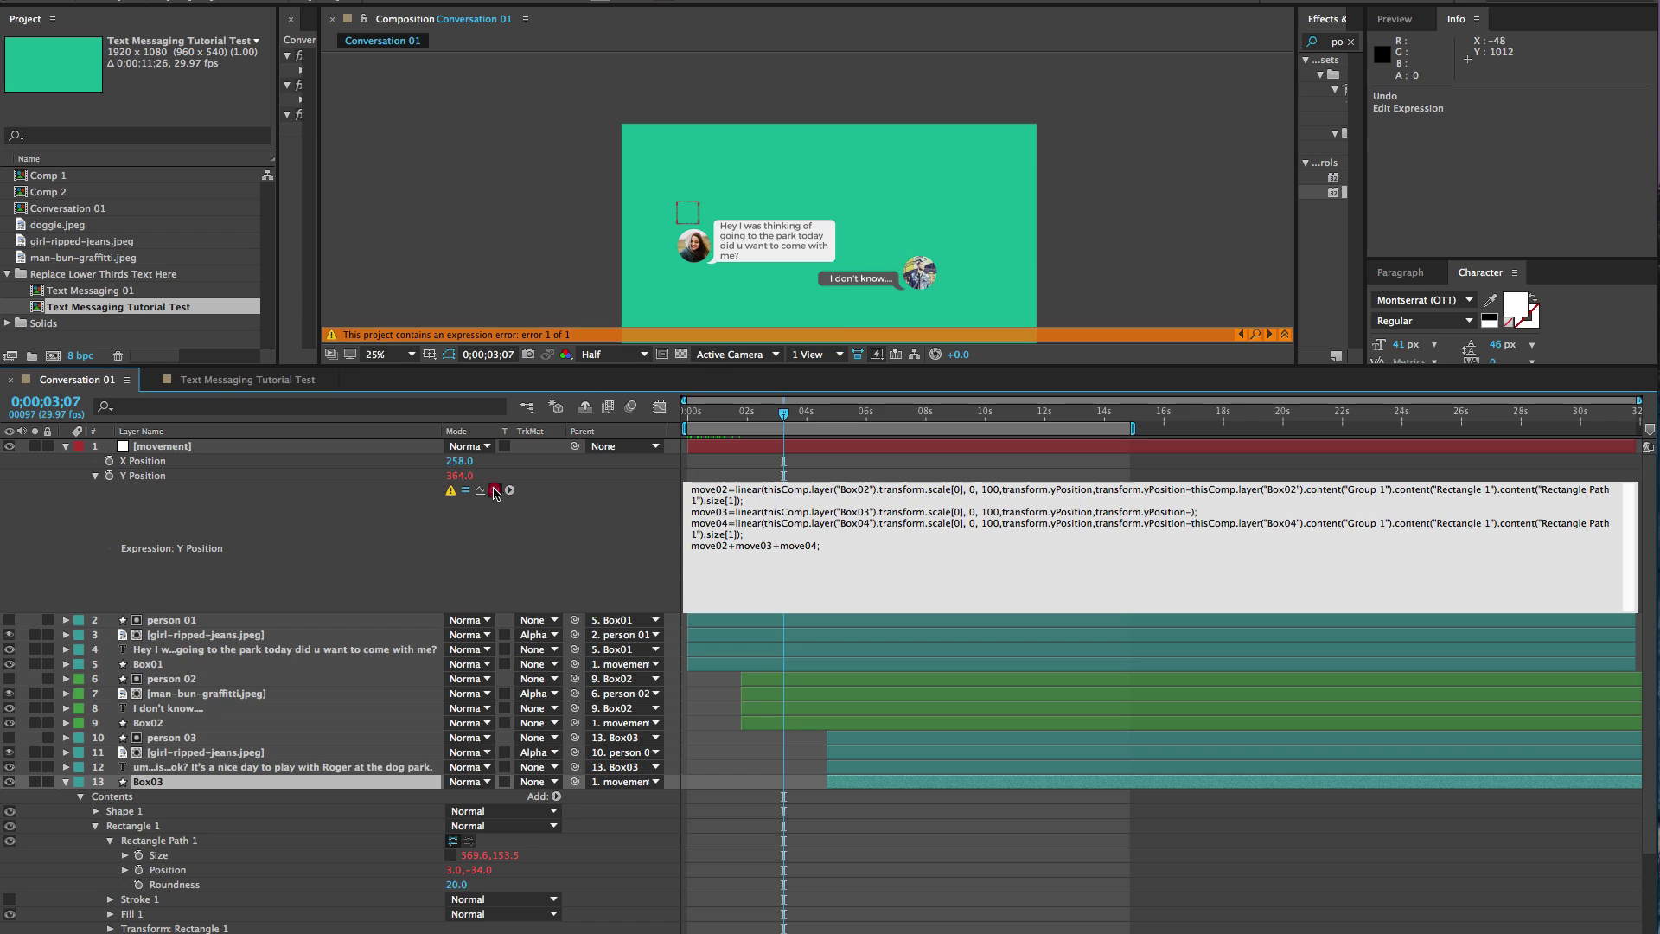
pyautogui.moveTo(610, 335); pyautogui.dragTo(678, 741)
pyautogui.moveTo(549, 821); pyautogui.dragTo(512, 857)
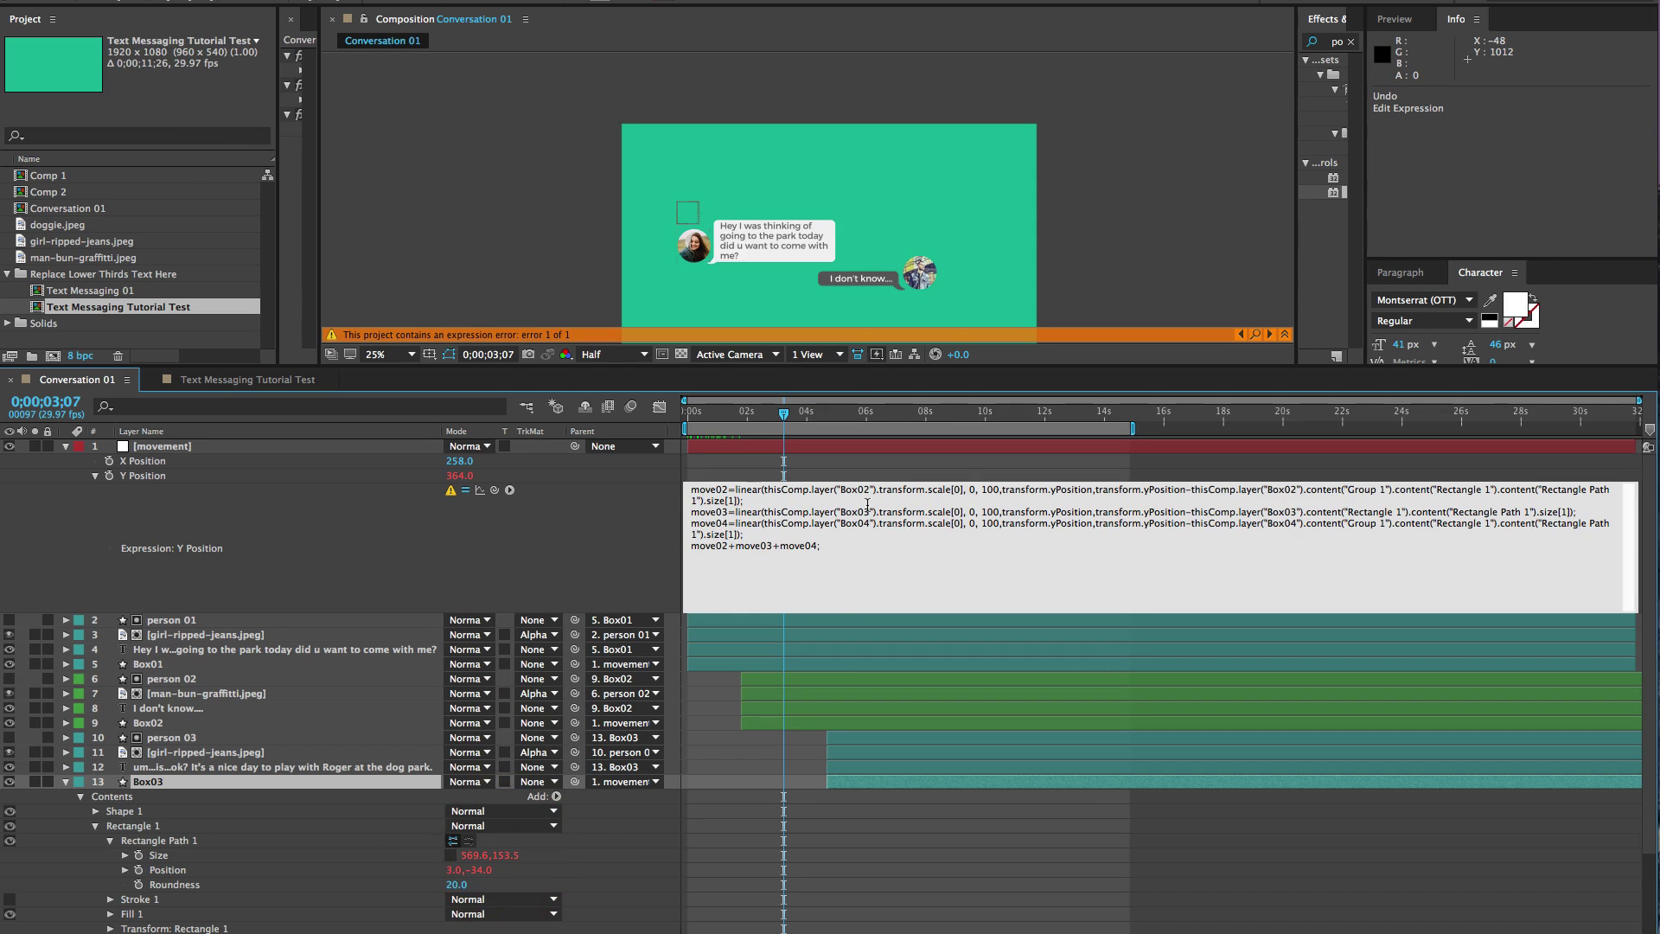
pyautogui.click(256, 494)
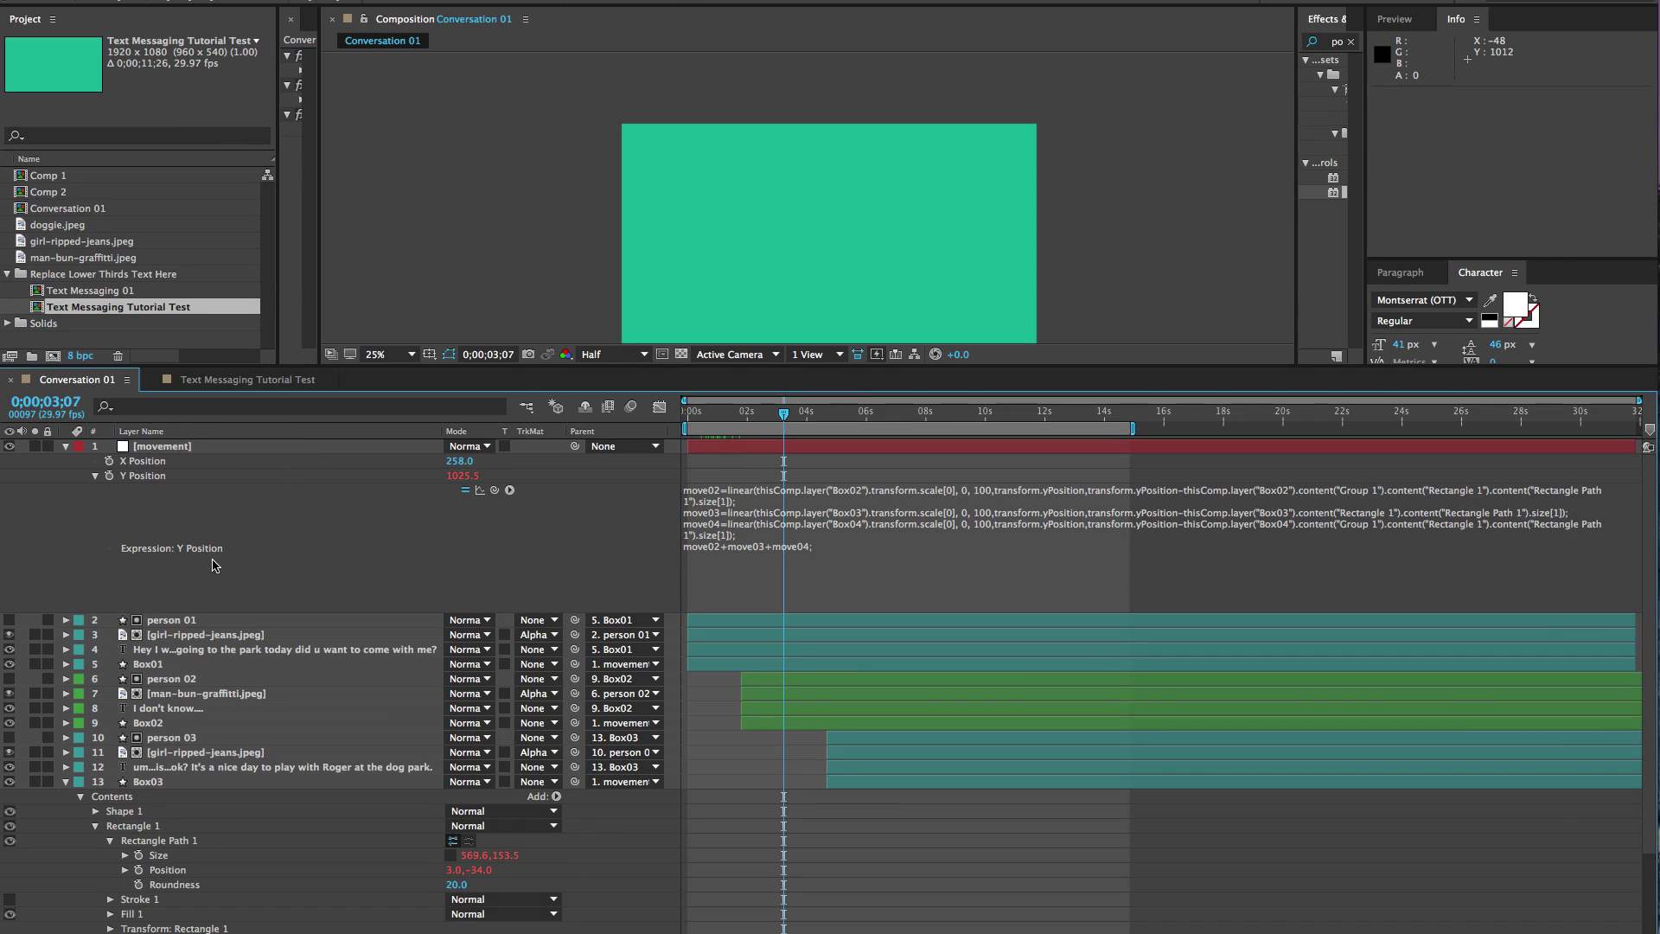
# Step: Locate the layers below the frame at an early time and reduce the movement null's Y Position to 324 to bring them back inside
pyautogui.press('z')
pyautogui.keyDown('alt'); pyautogui.click(788, 222); pyautogui.keyUp('alt')
pyautogui.moveTo(842, 231); pyautogui.dragTo(839, 214)
pyautogui.press('v')
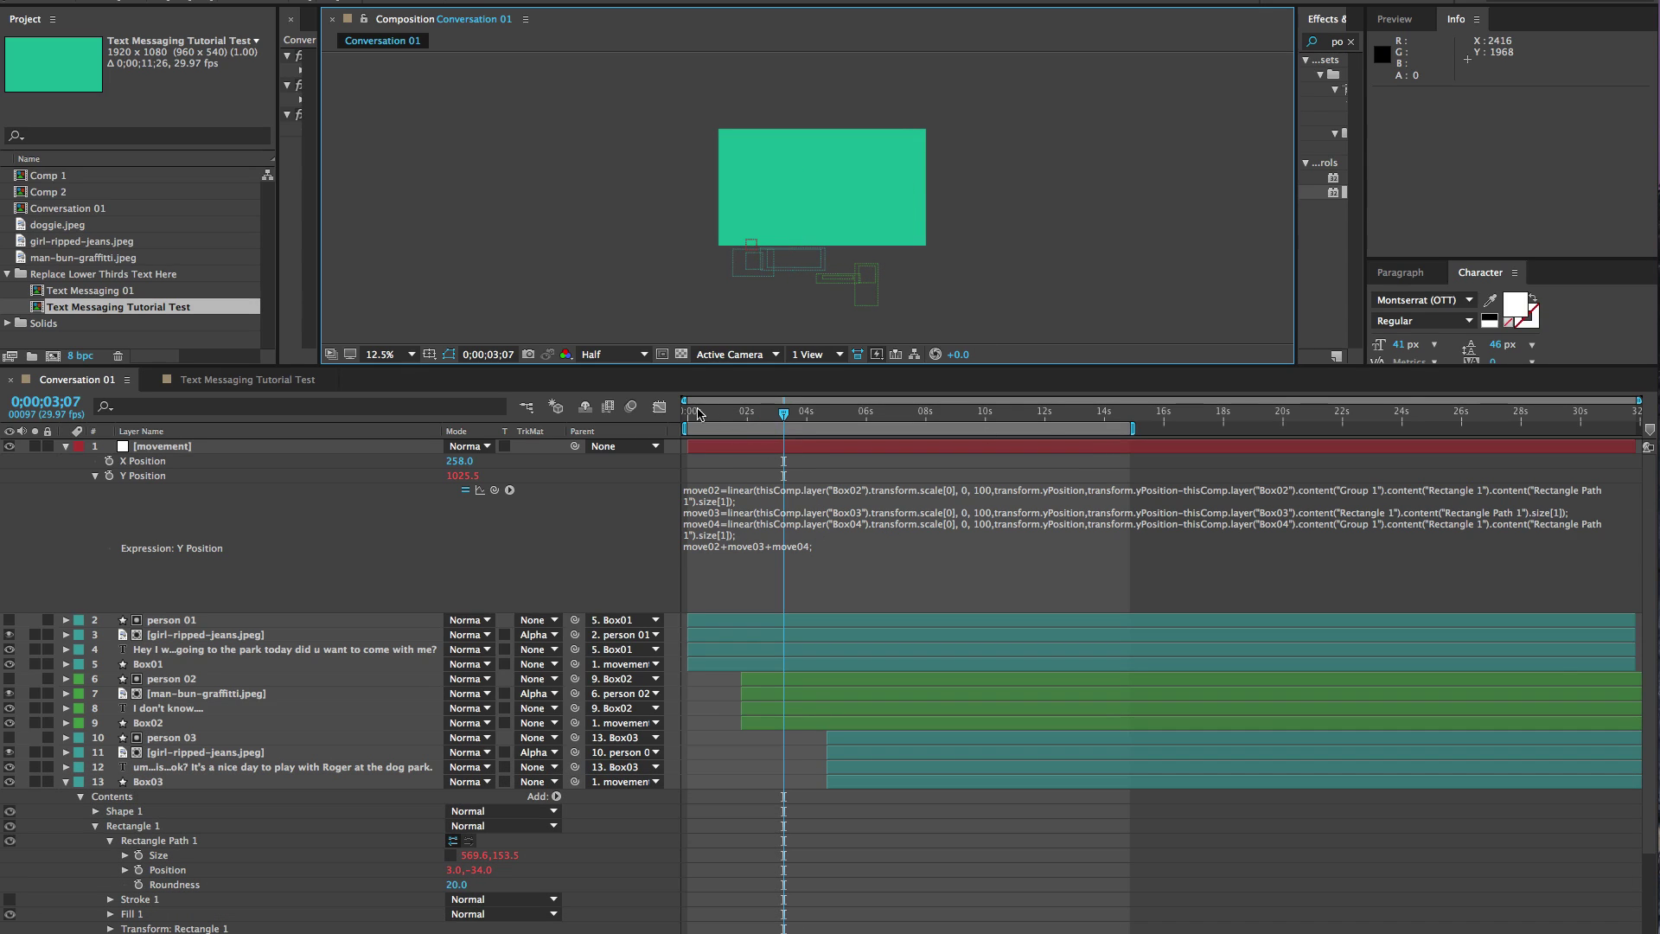
pyautogui.click(689, 413)
pyautogui.moveTo(690, 415); pyautogui.dragTo(708, 415)
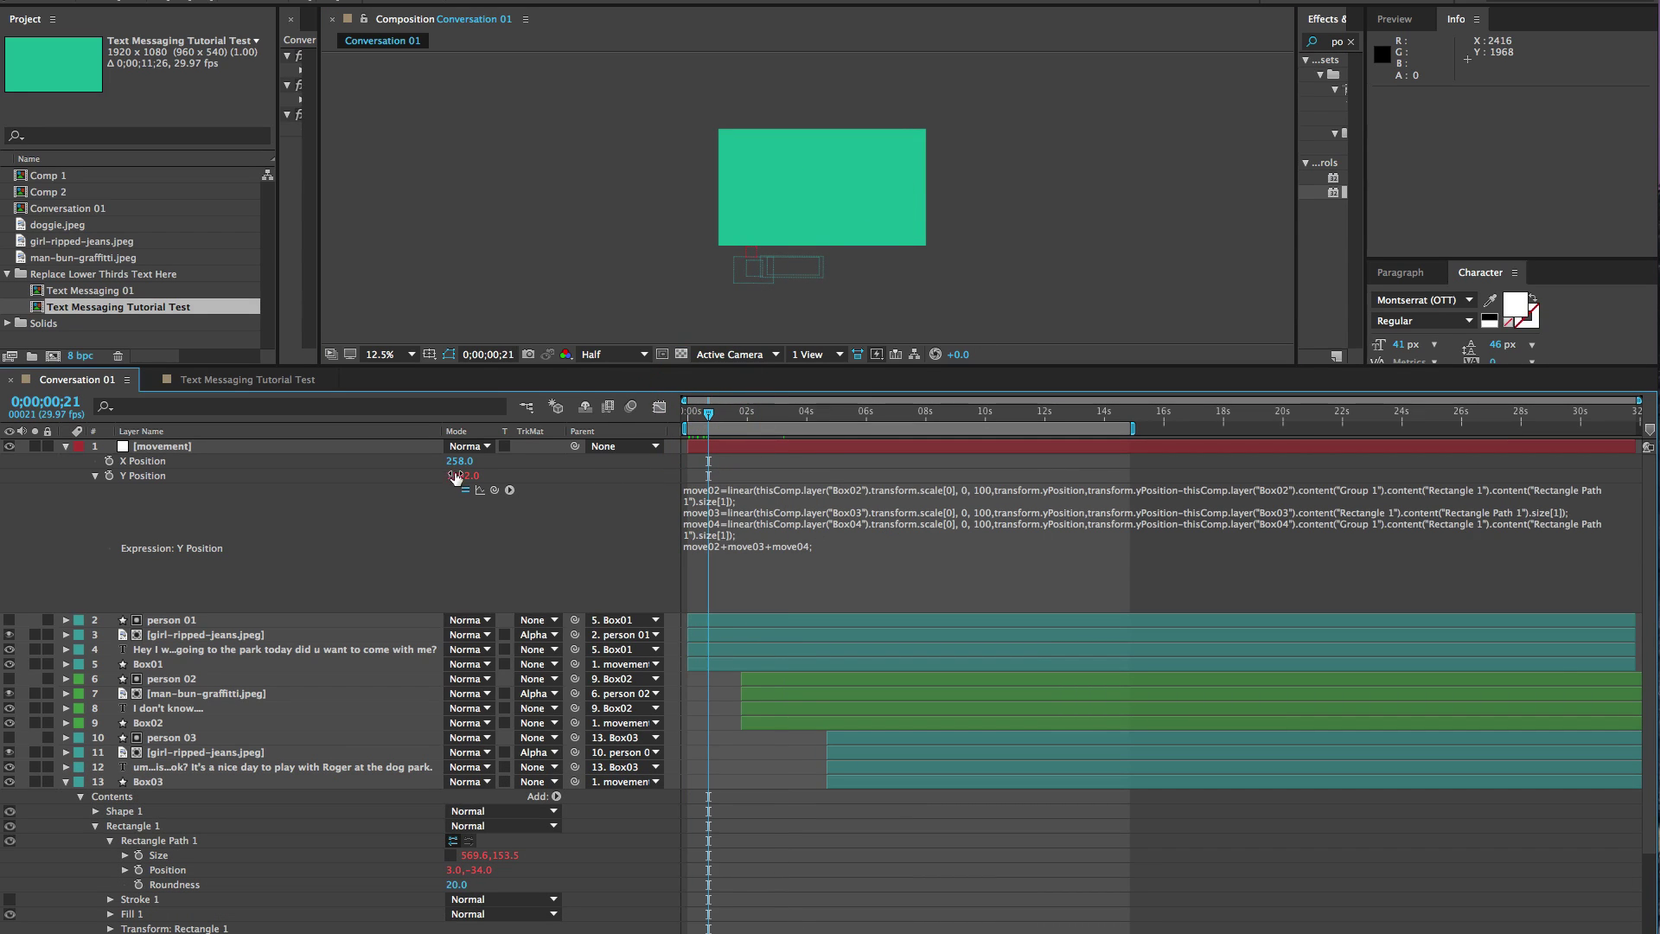
pyautogui.moveTo(459, 477); pyautogui.dragTo(254, 485)
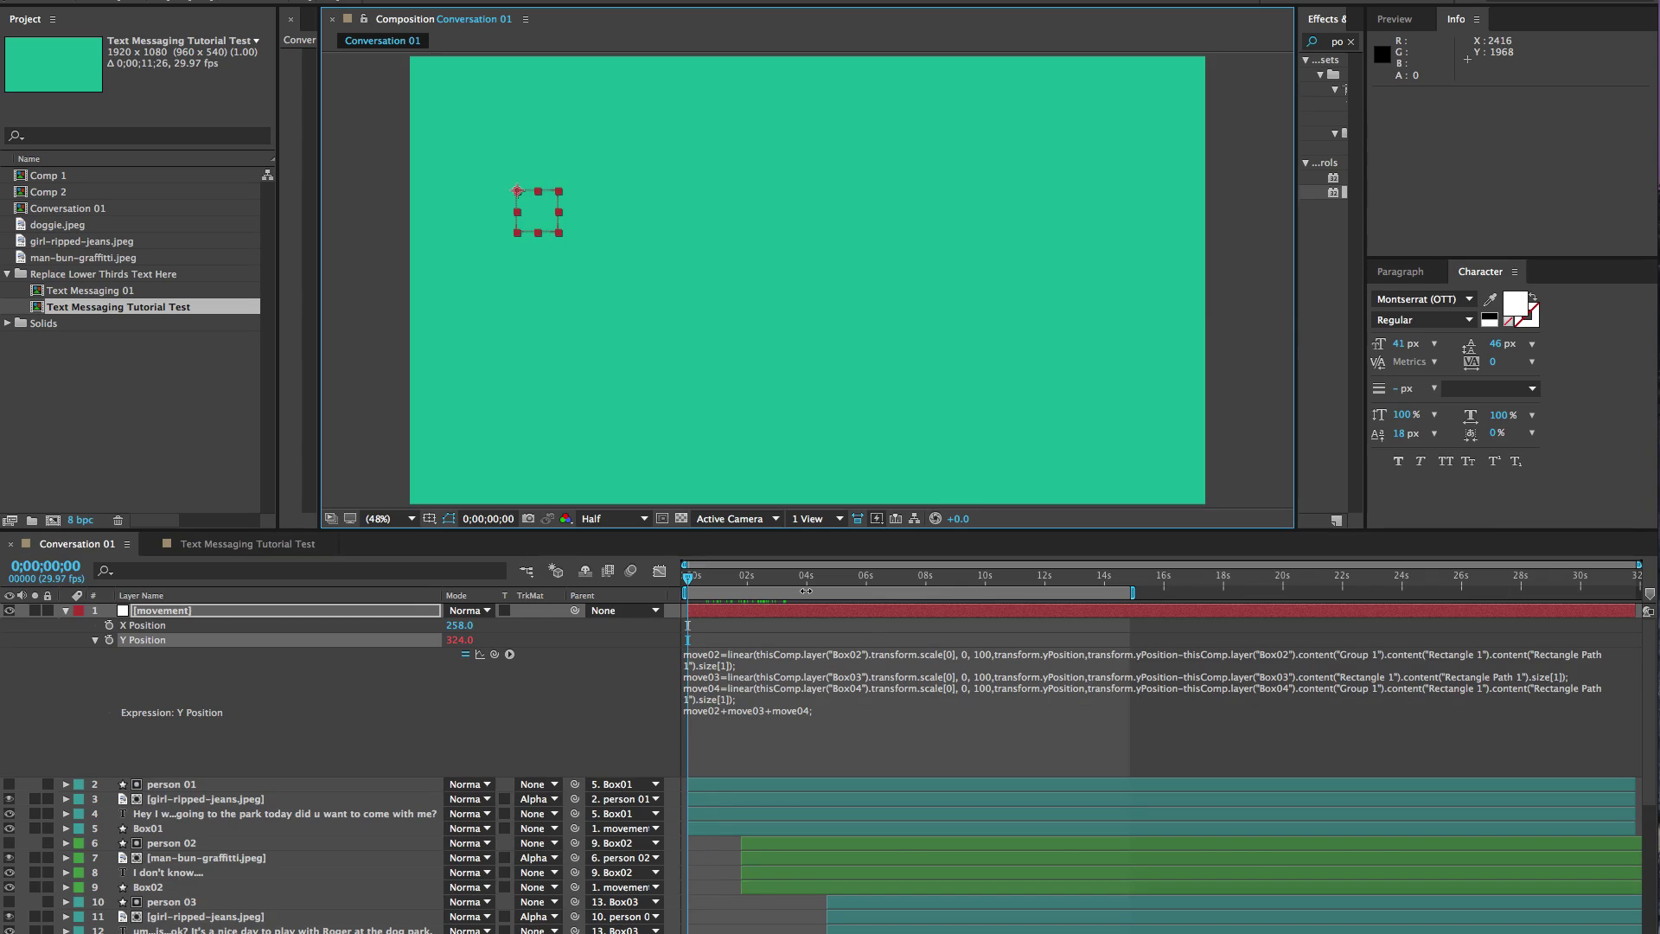
# Step: Preview the conversation animation from the start and review the summed linear expressions on the movement null's Y Position
pyautogui.press('KP_0')
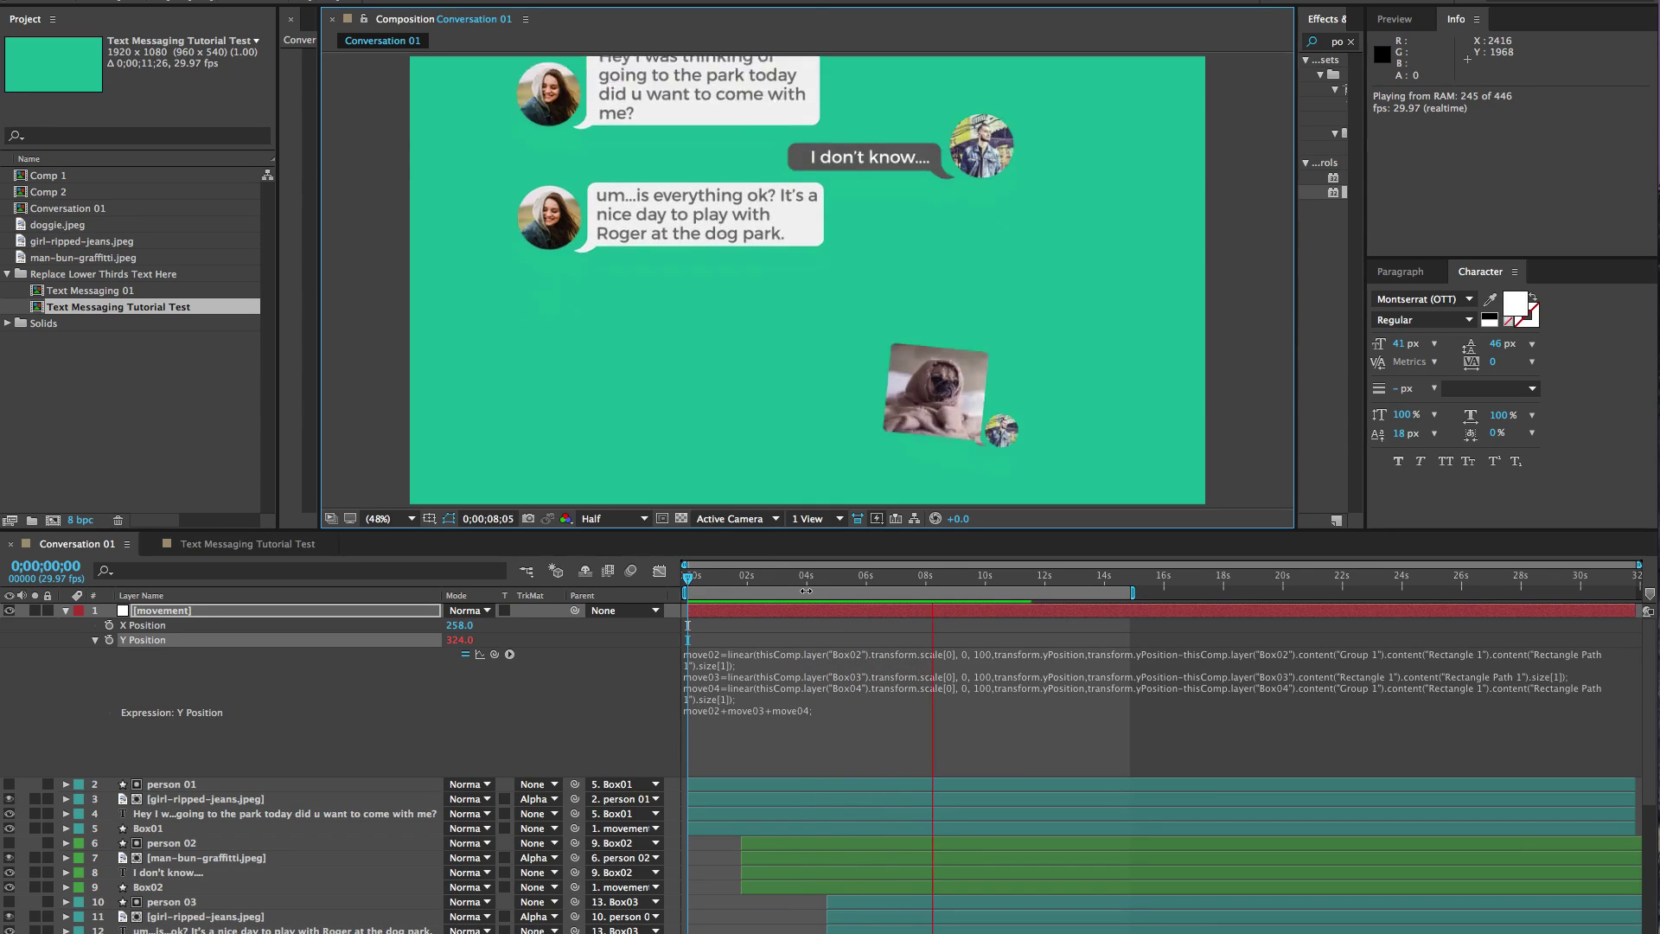
pyautogui.press('n')
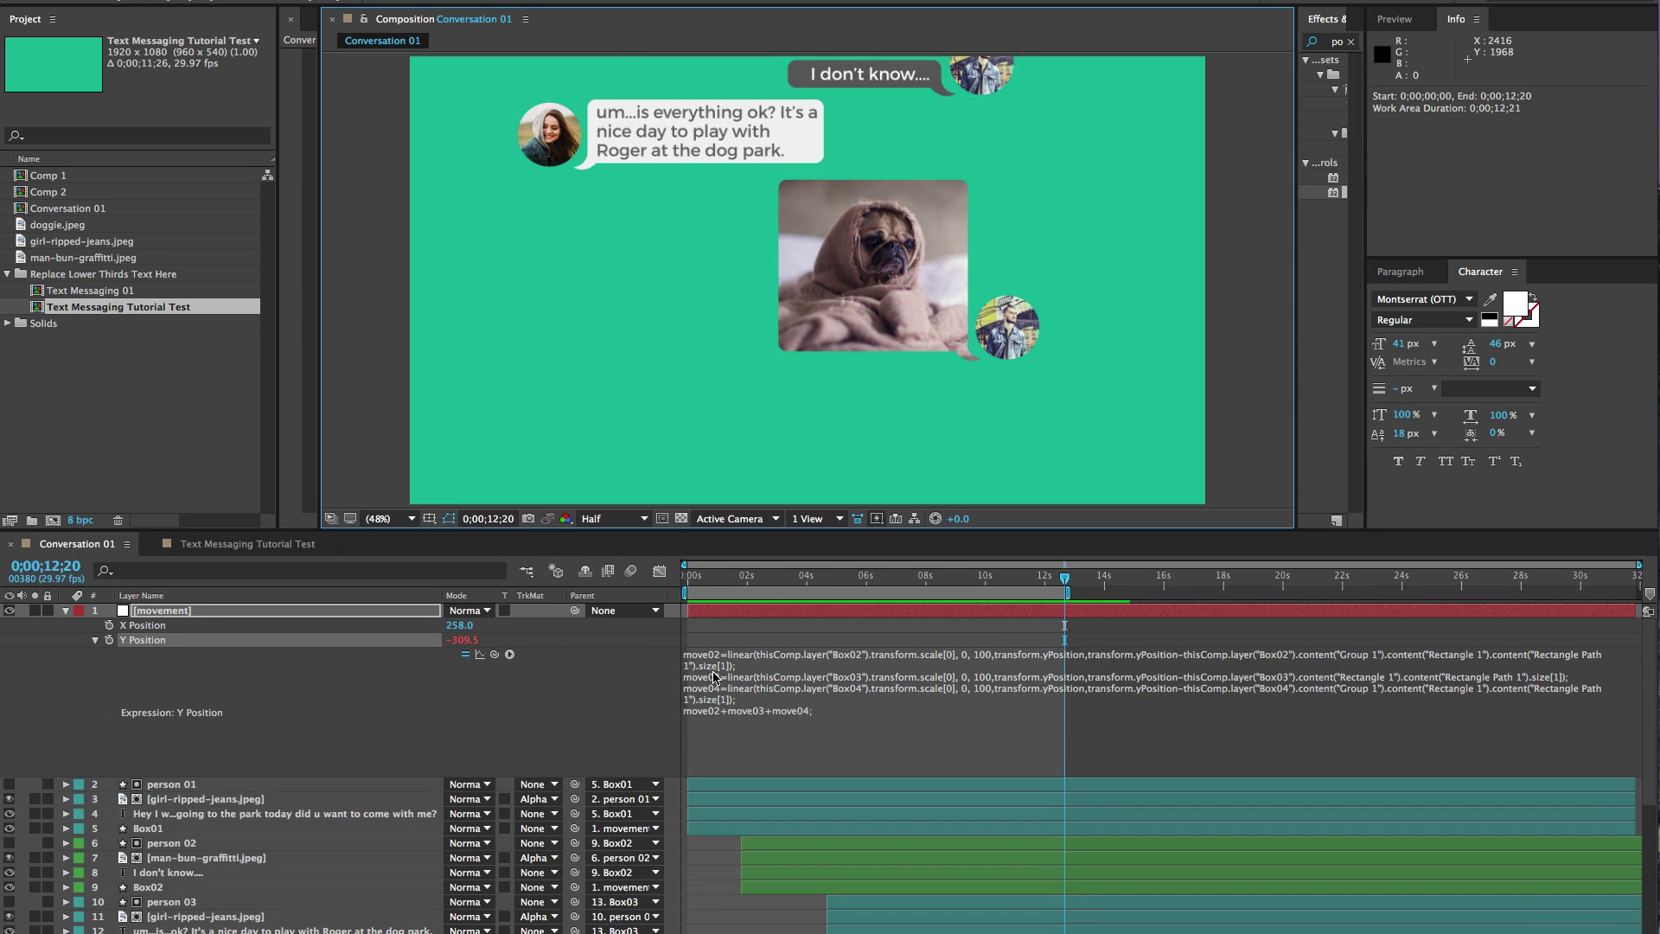
pyautogui.click(734, 657)
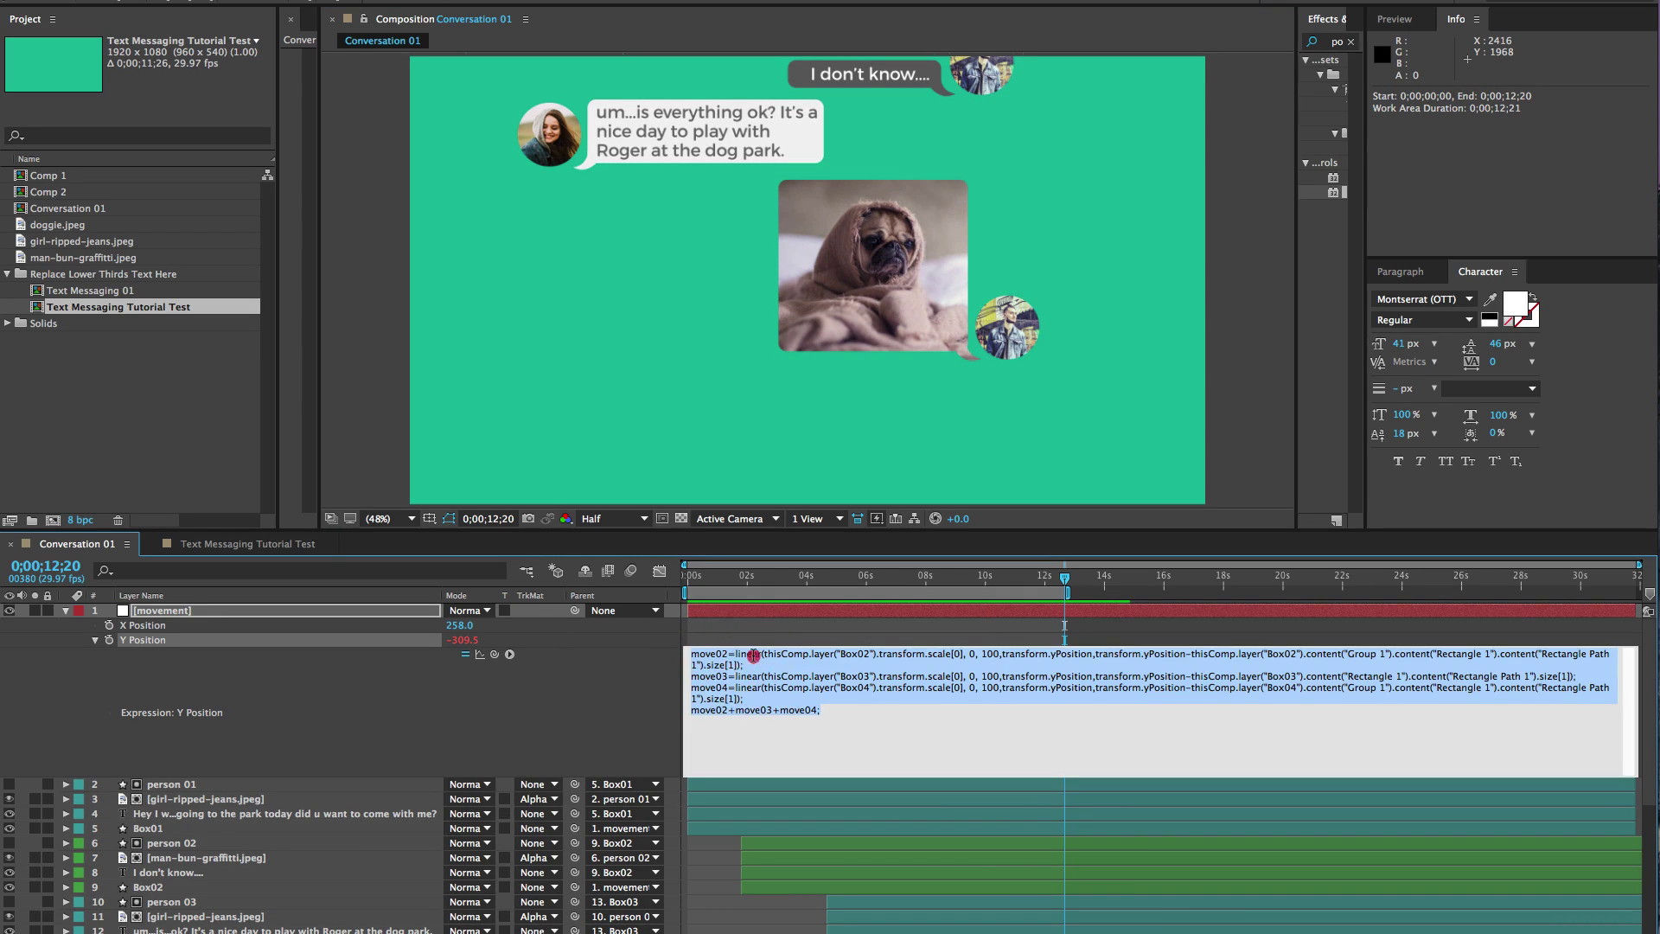
pyautogui.click(751, 661)
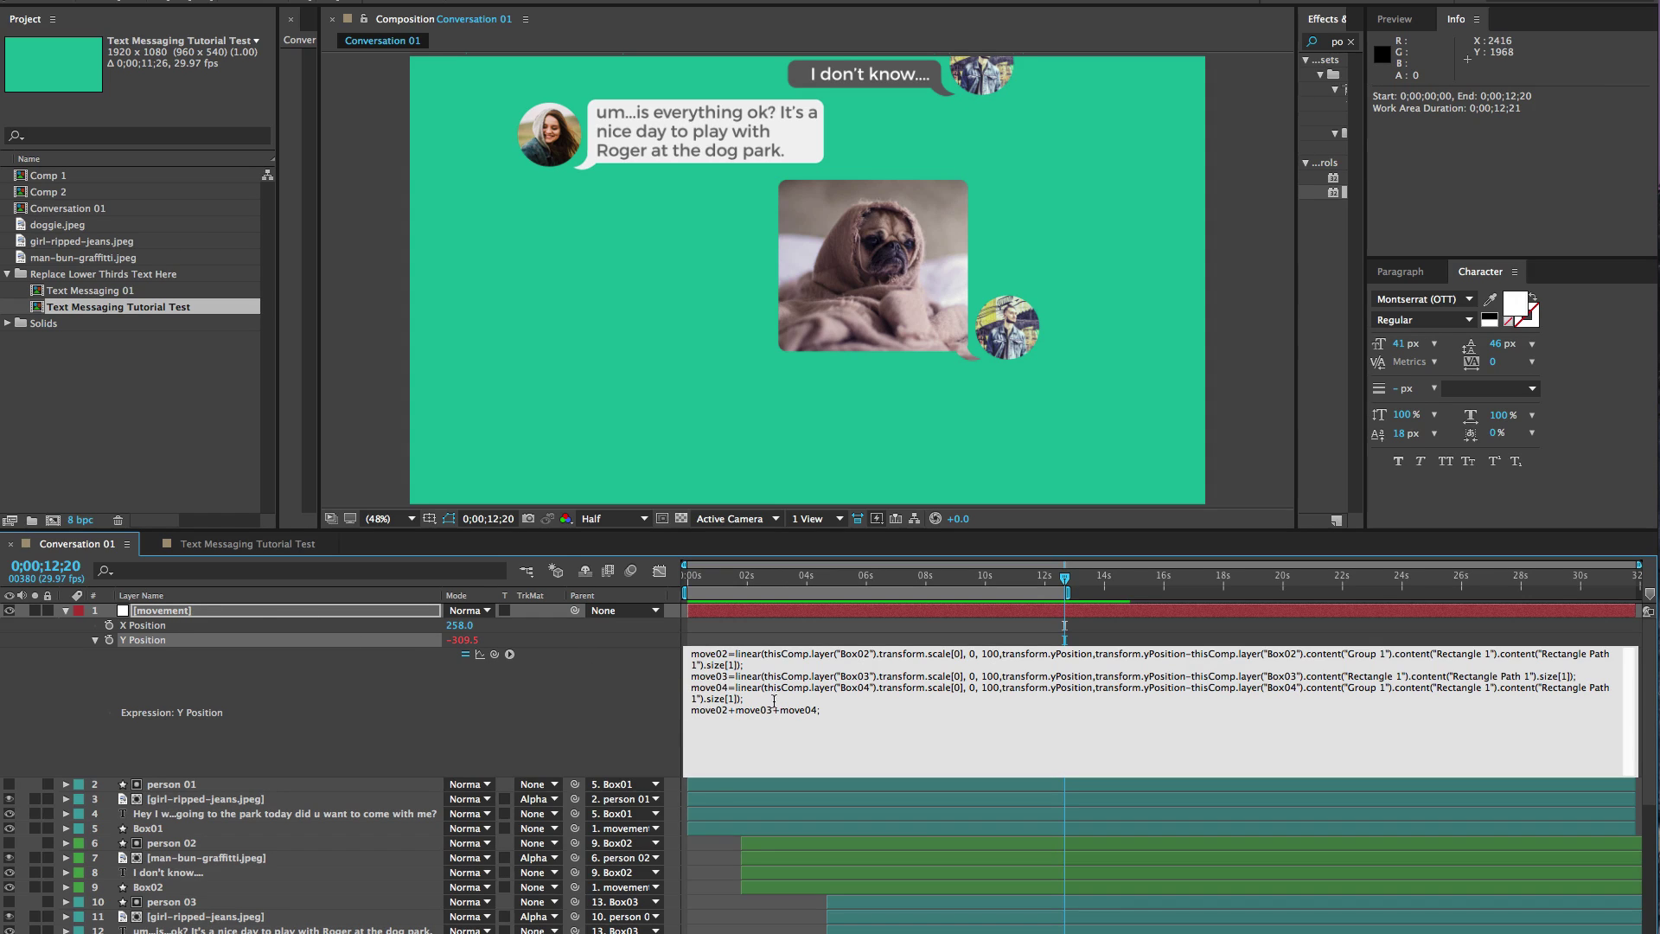
pyautogui.moveTo(817, 710); pyautogui.dragTo(854, 720)
pyautogui.click(816, 710)
pyautogui.click(301, 700)
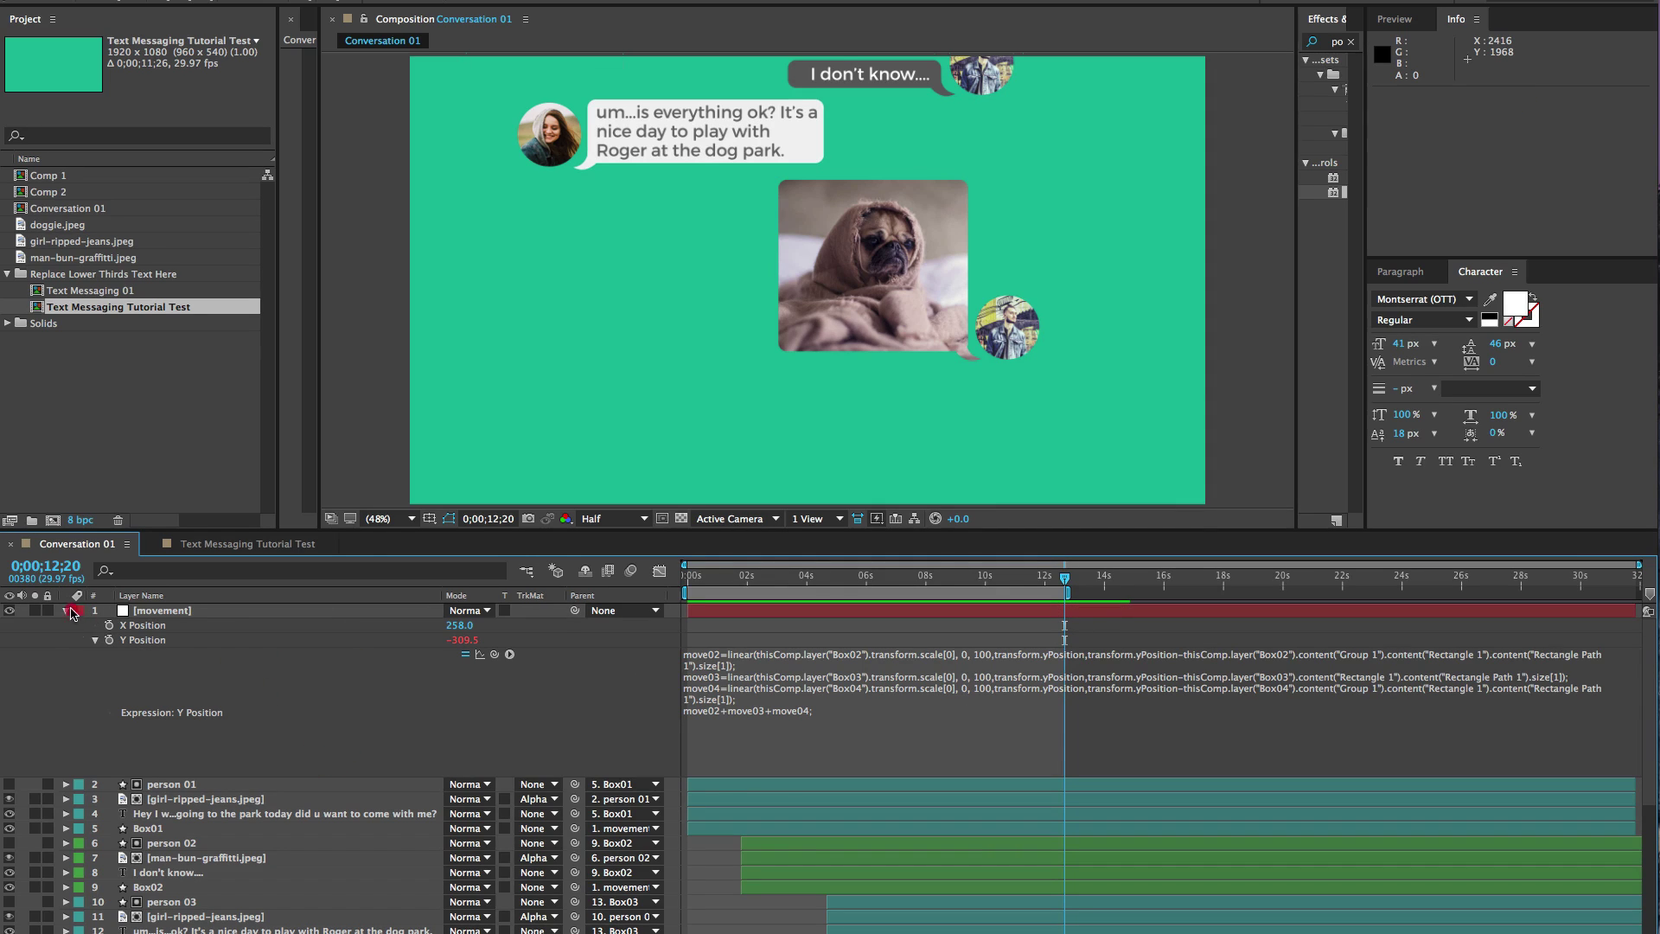
pyautogui.click(66, 610)
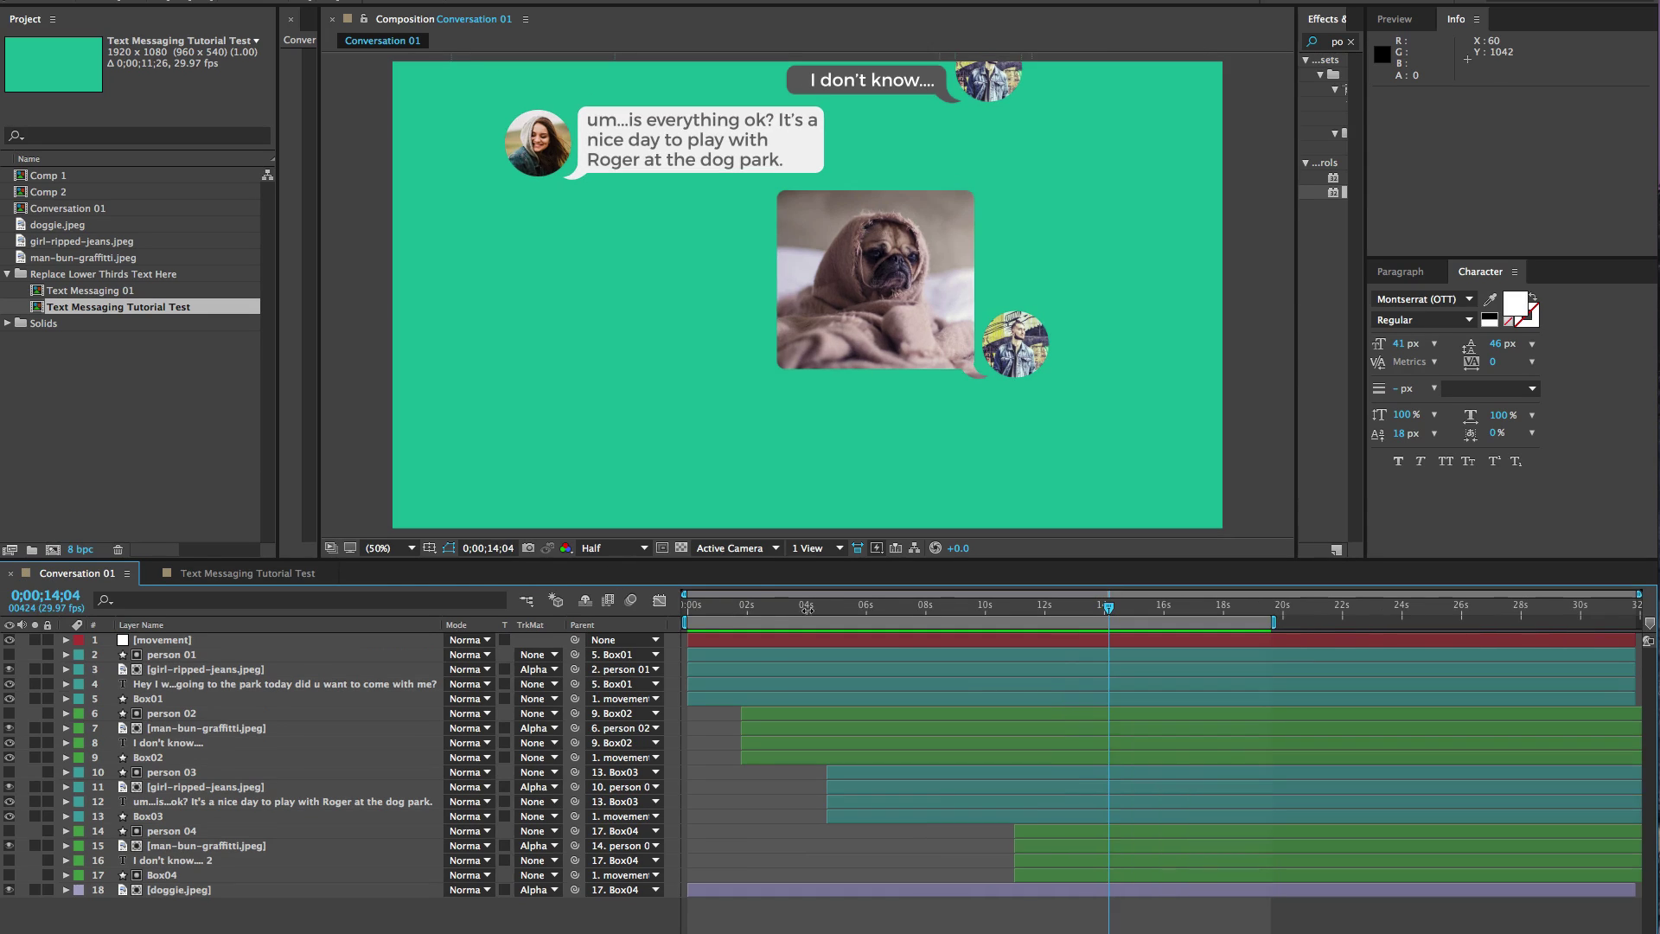
# Step: Replace the second message's text with "Let me see what Roger wants to do , he looks comfortable", breaking the line after "Roger"
pyautogui.moveTo(738, 610); pyautogui.dragTo(804, 631)
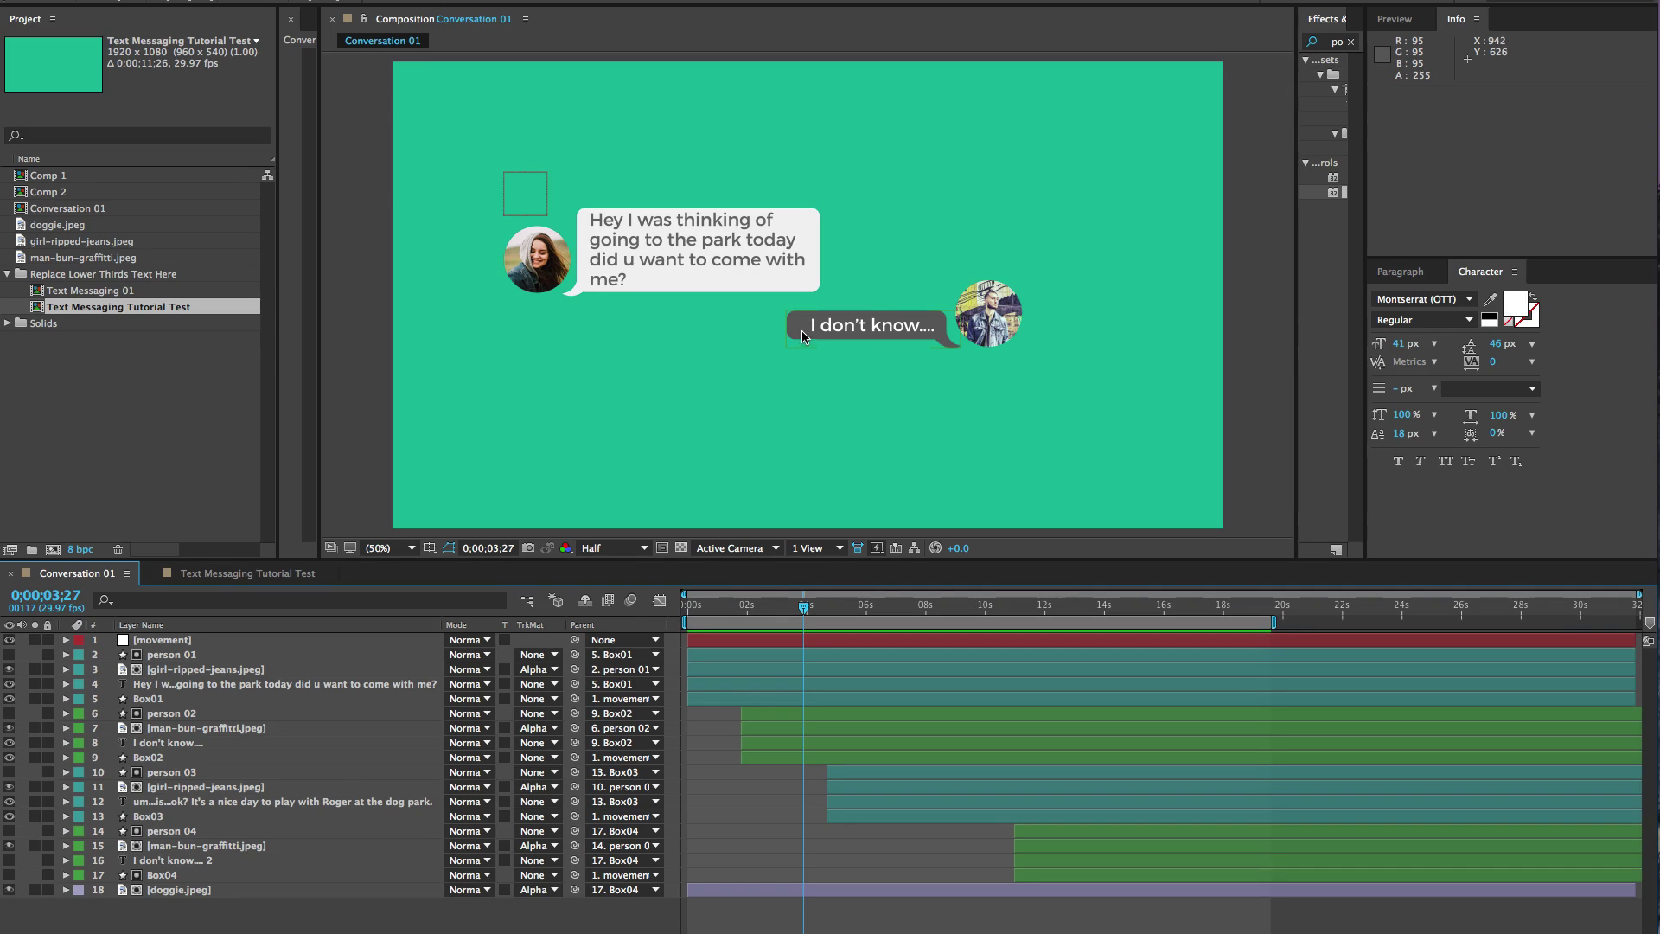
pyautogui.click(851, 334)
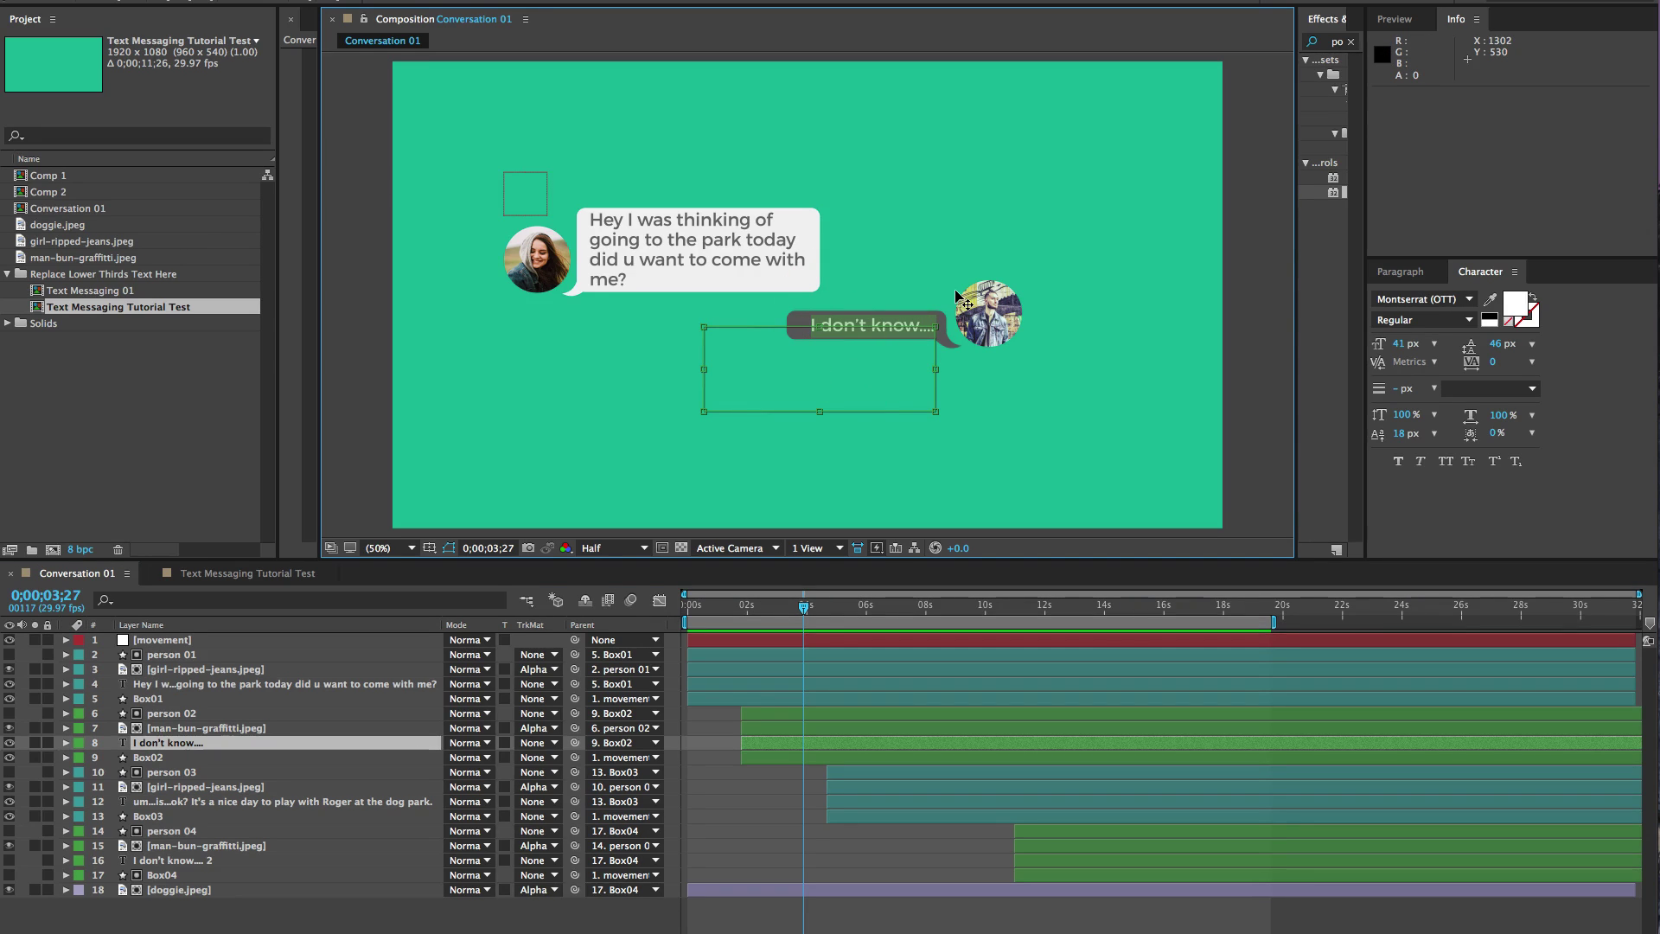
pyautogui.write('Let me ses ')
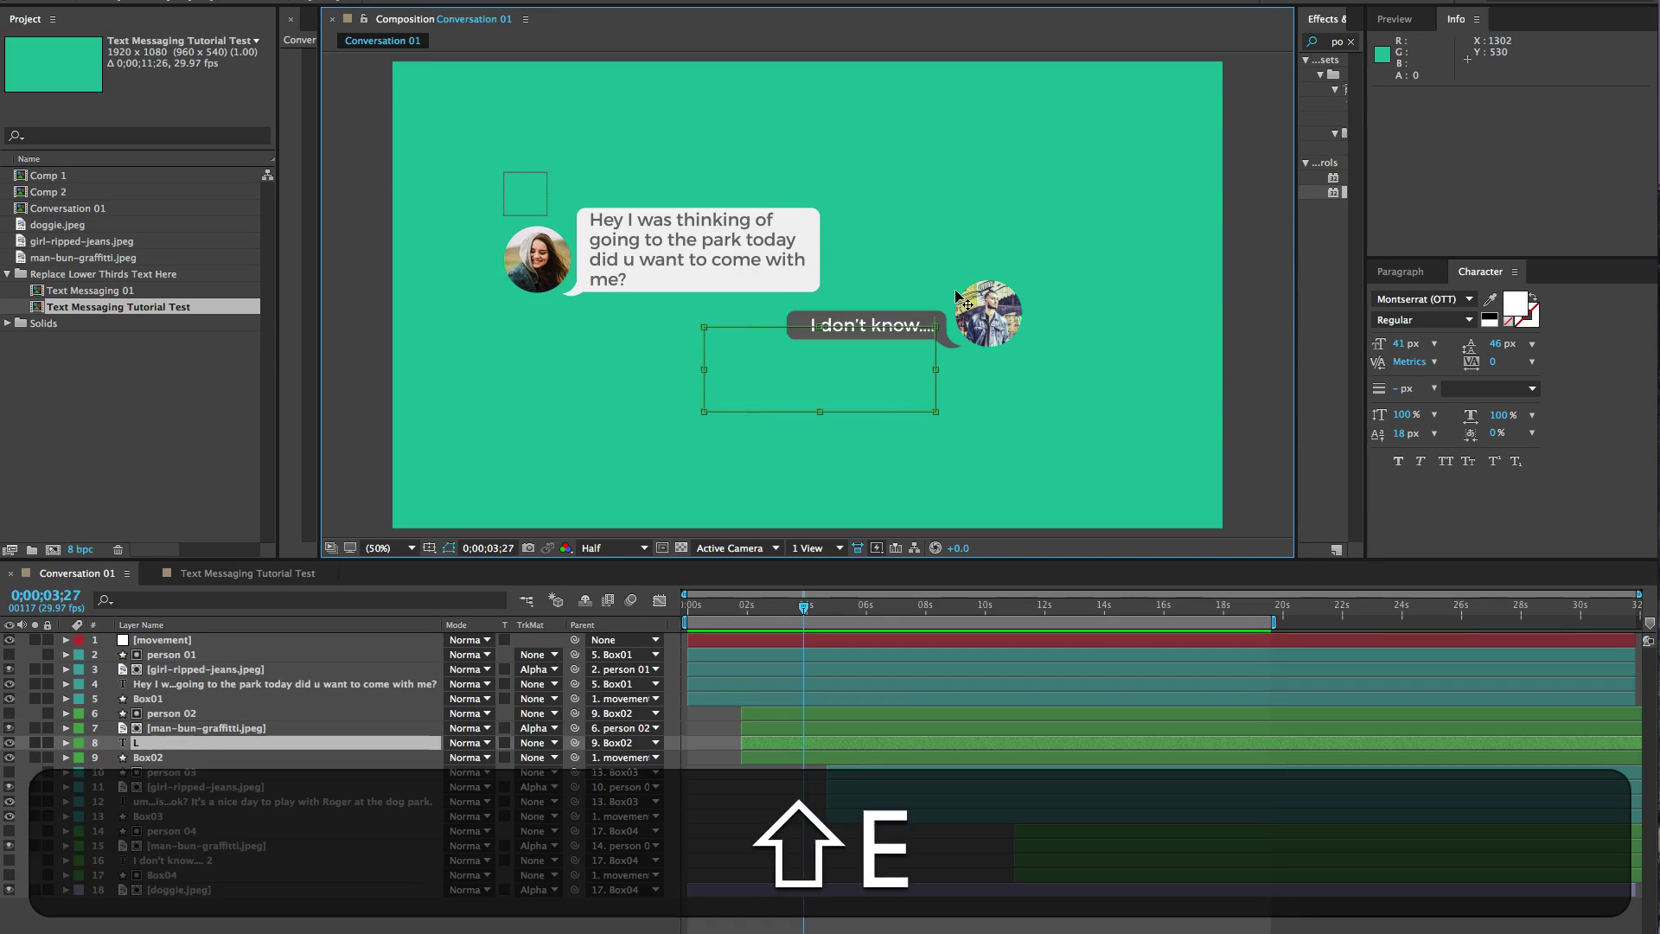
pyautogui.write('wh')
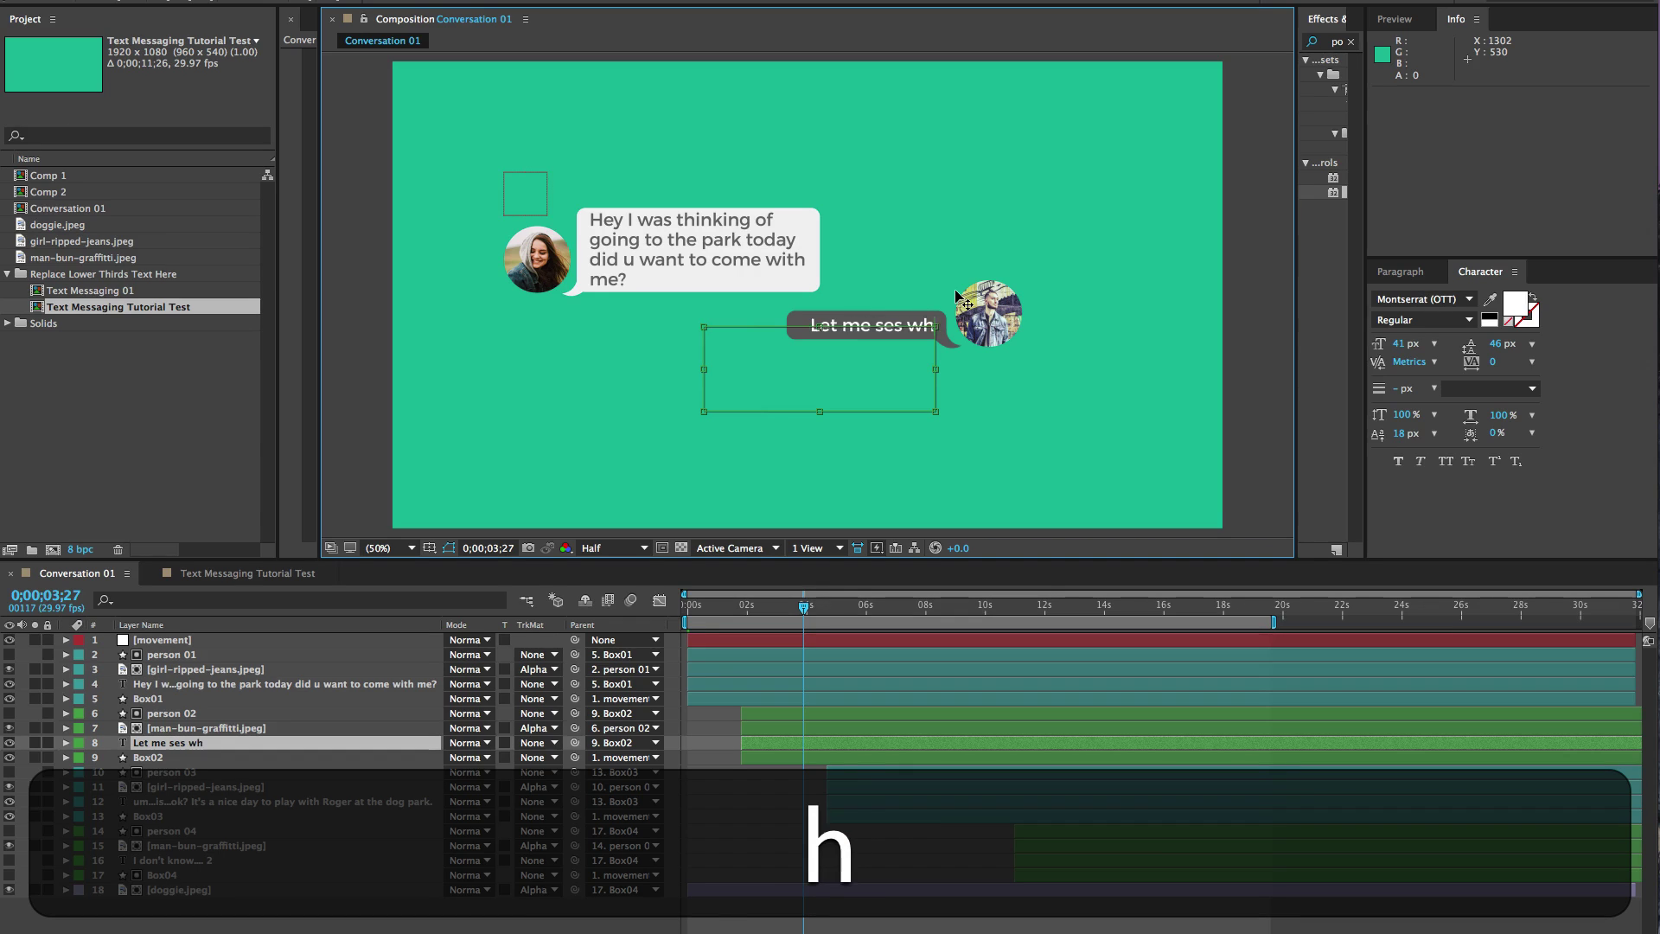
pyautogui.press('BackSpace')
pyautogui.press('BackSpace')
pyautogui.press('BackSpace')
pyautogui.press('BackSpace')
pyautogui.write('e wh')
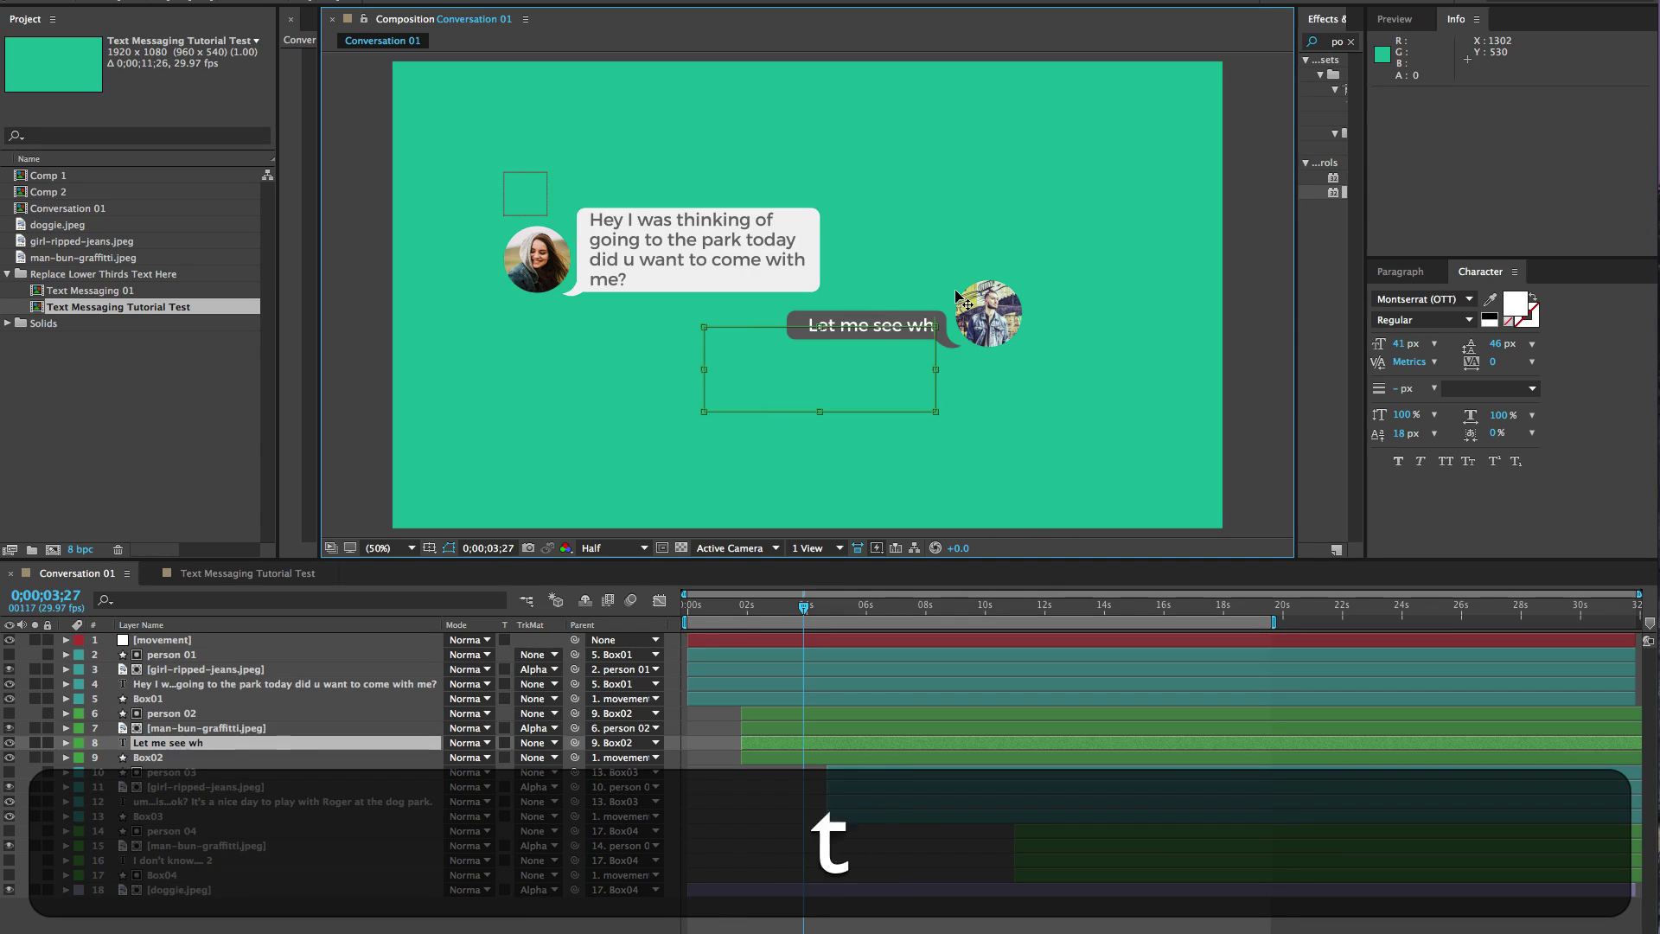
pyautogui.write('at Roger')
pyautogui.press('Return')
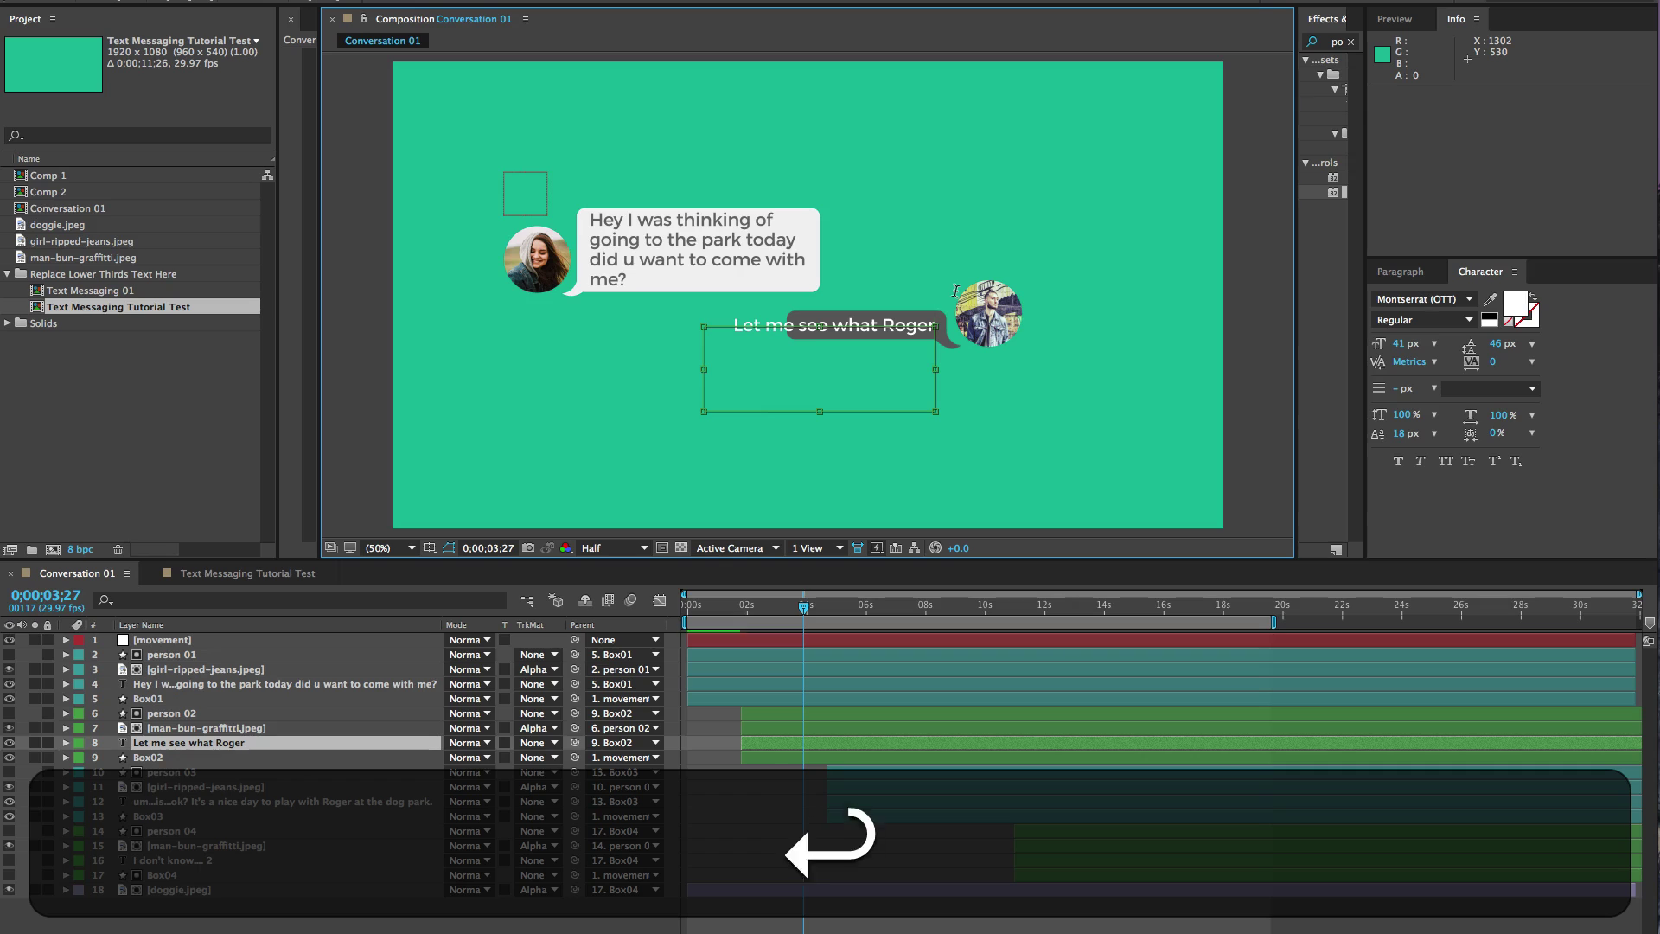
pyautogui.write('wants to do')
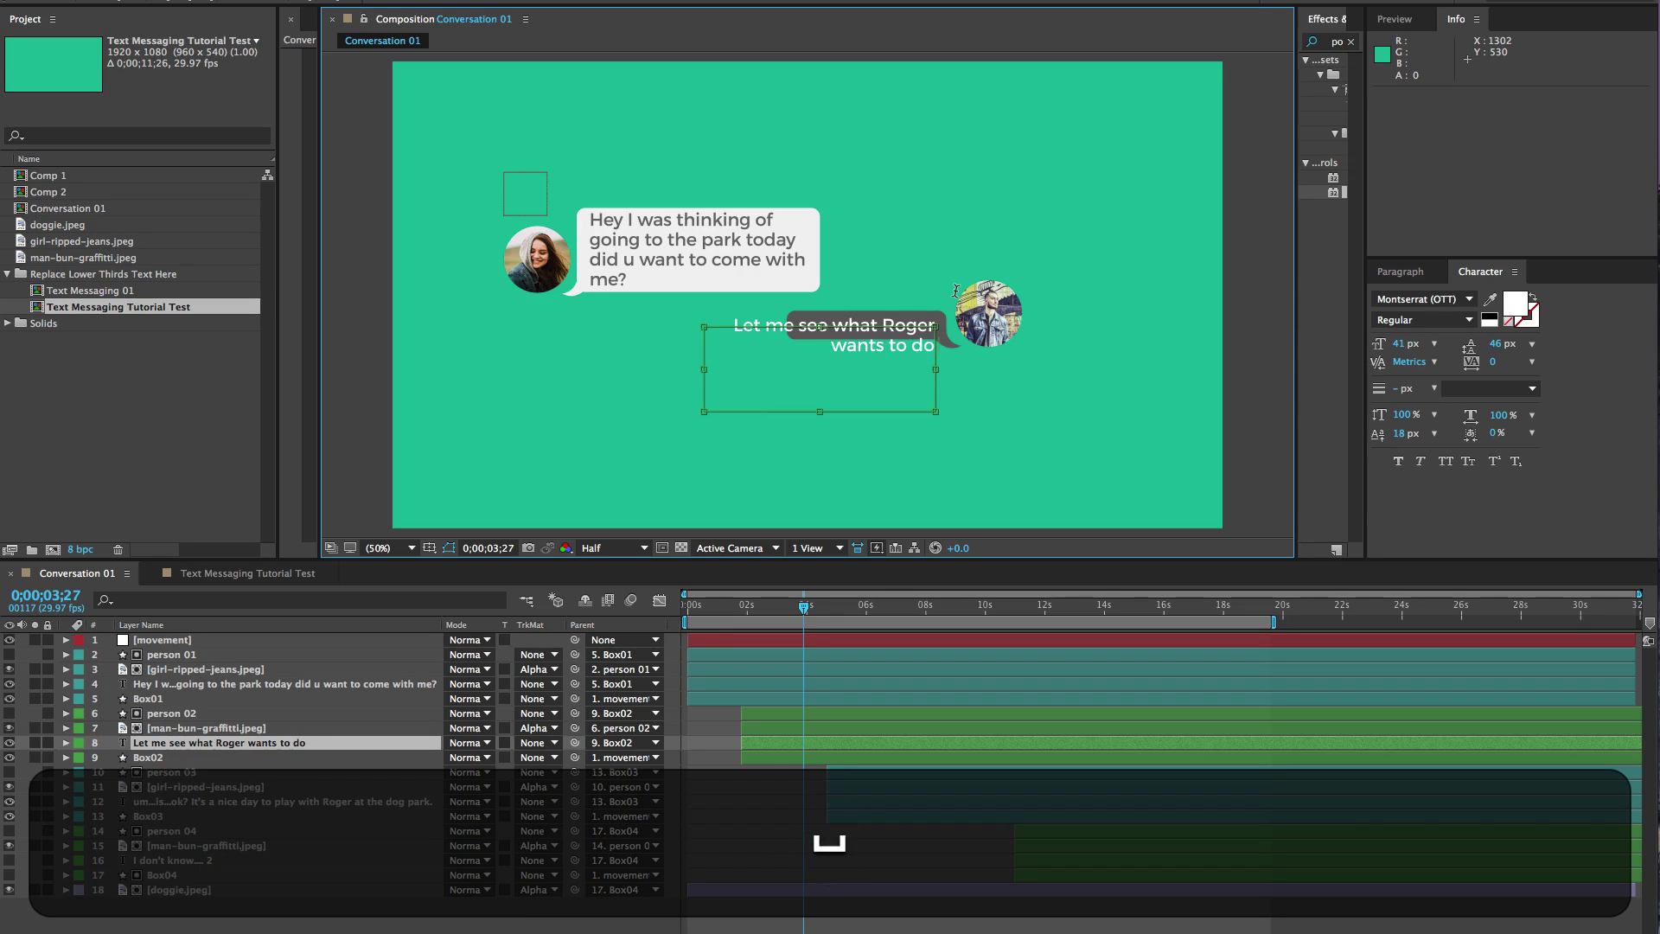
pyautogui.write(' , he looks c')
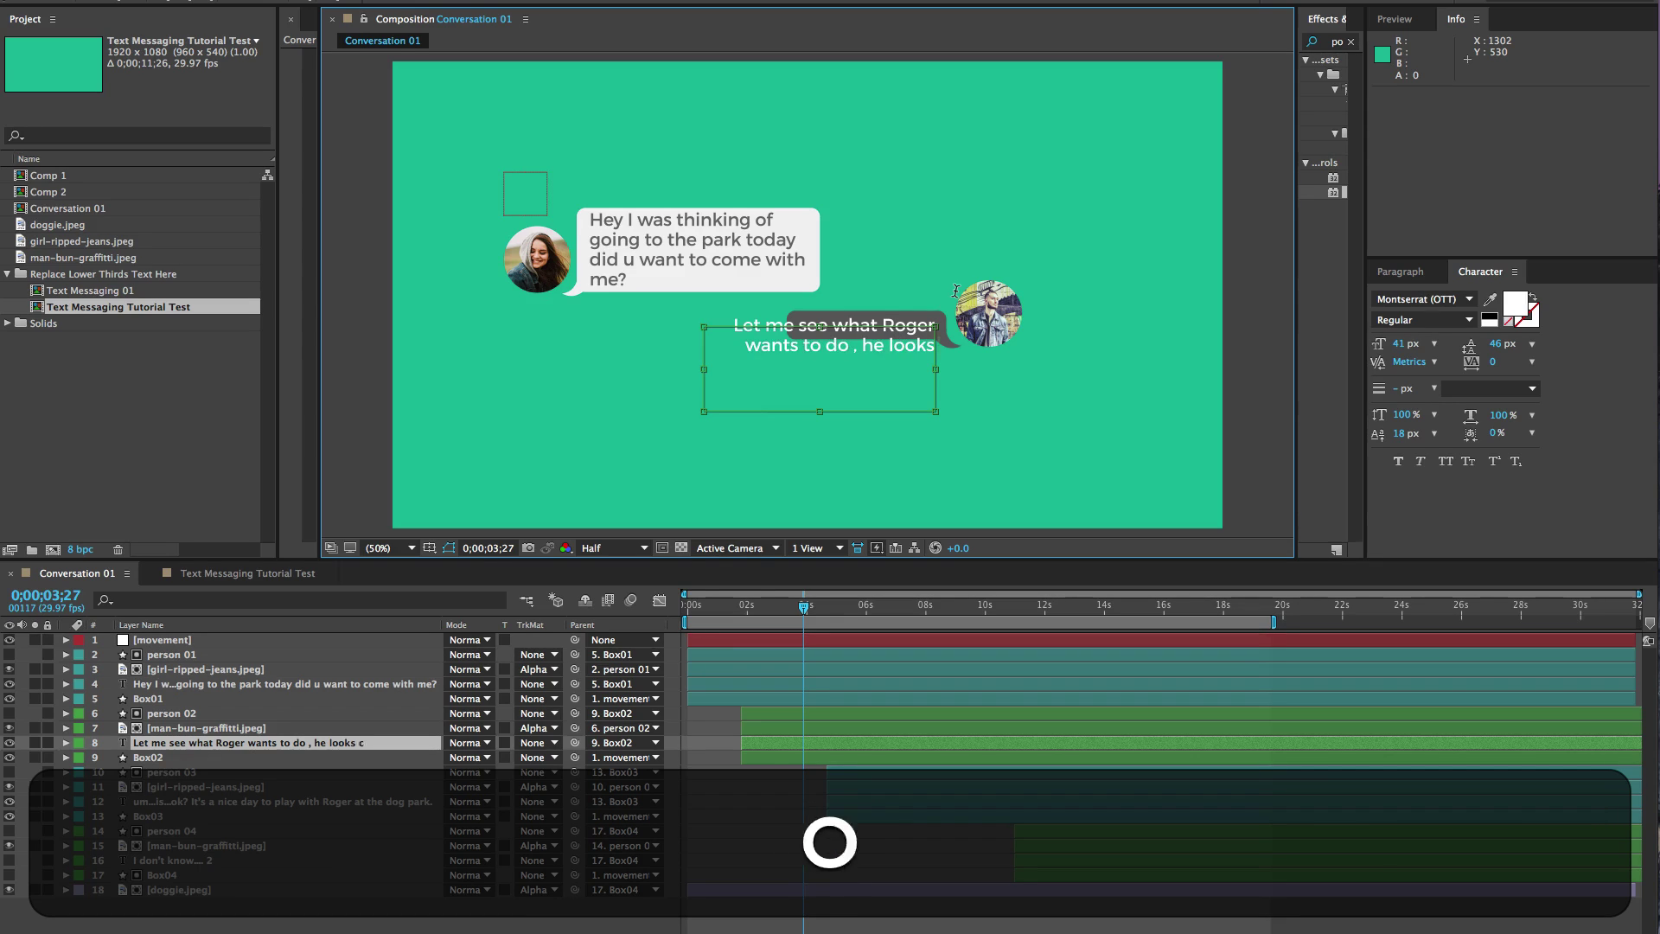
pyautogui.write('omfortable')
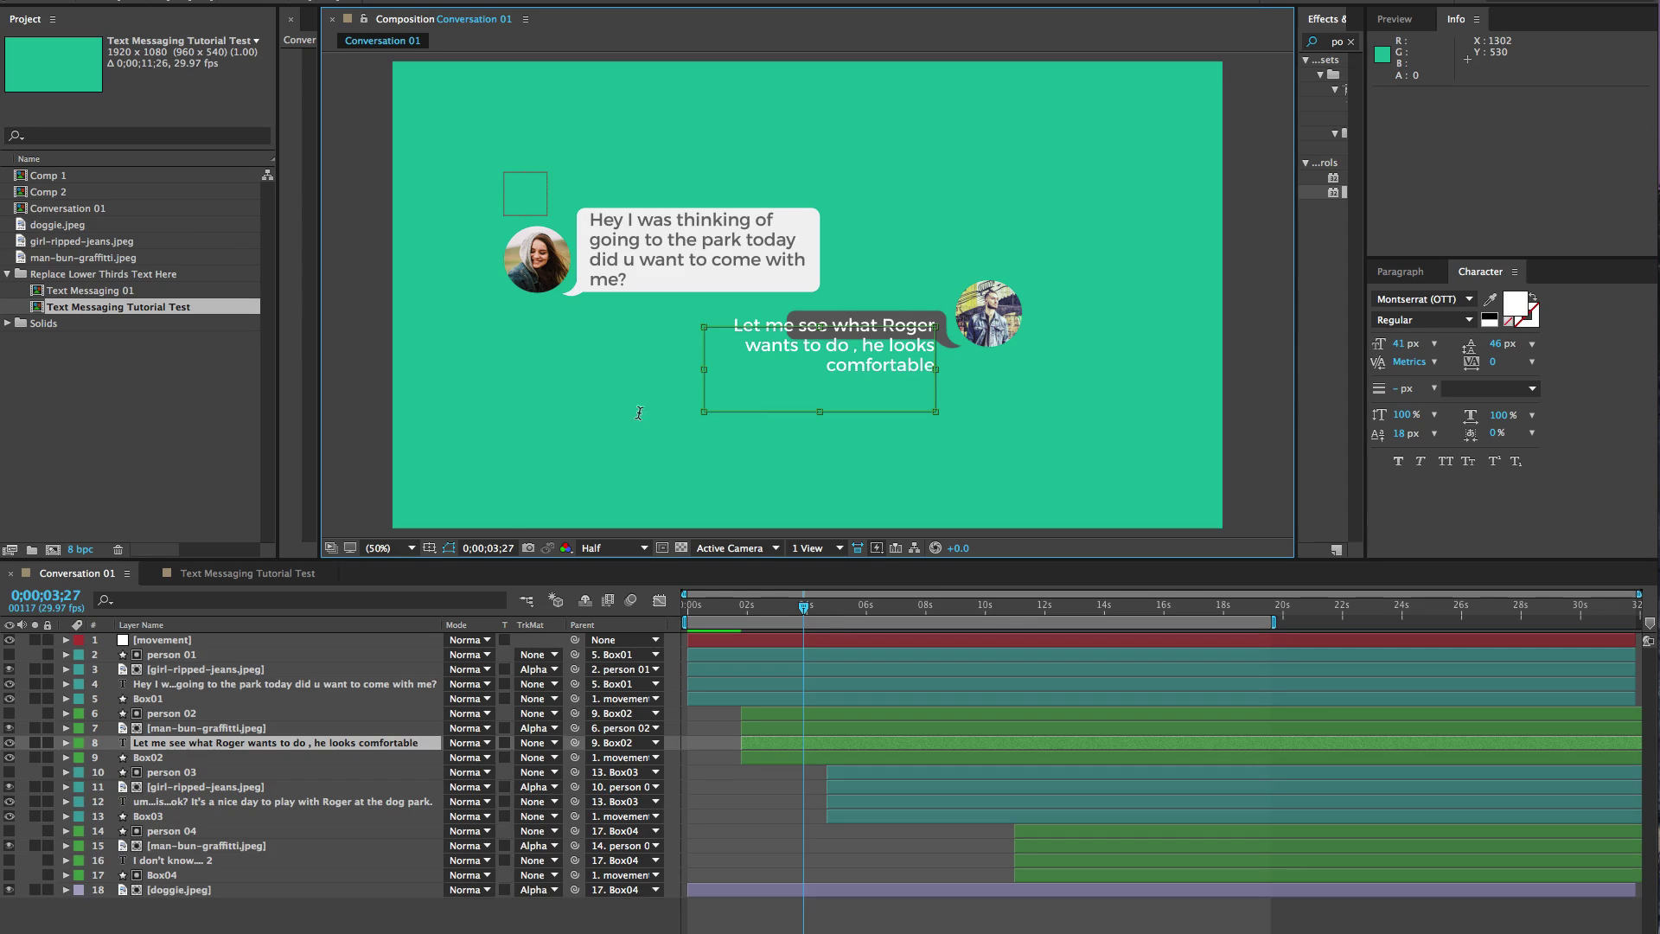
pyautogui.click(211, 907)
# Step: Set Box02's height to 170.52 and its effect position's Y to -42, and move the message text up into the bubble
pyautogui.click(149, 757)
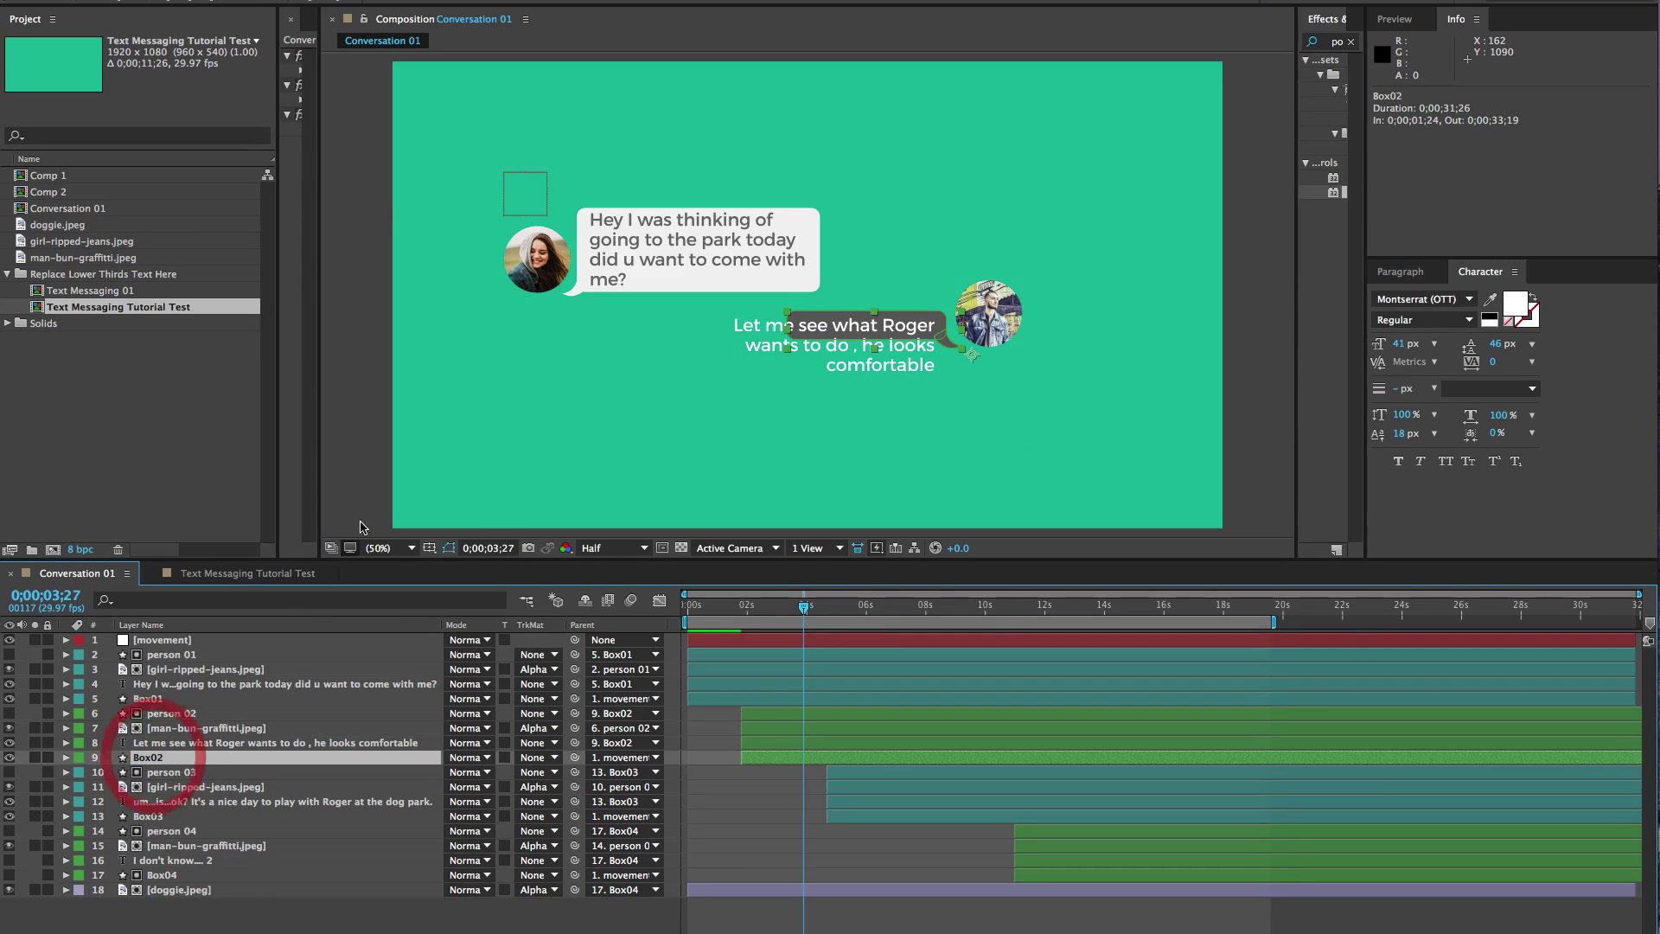
pyautogui.moveTo(320, 324); pyautogui.dragTo(533, 302)
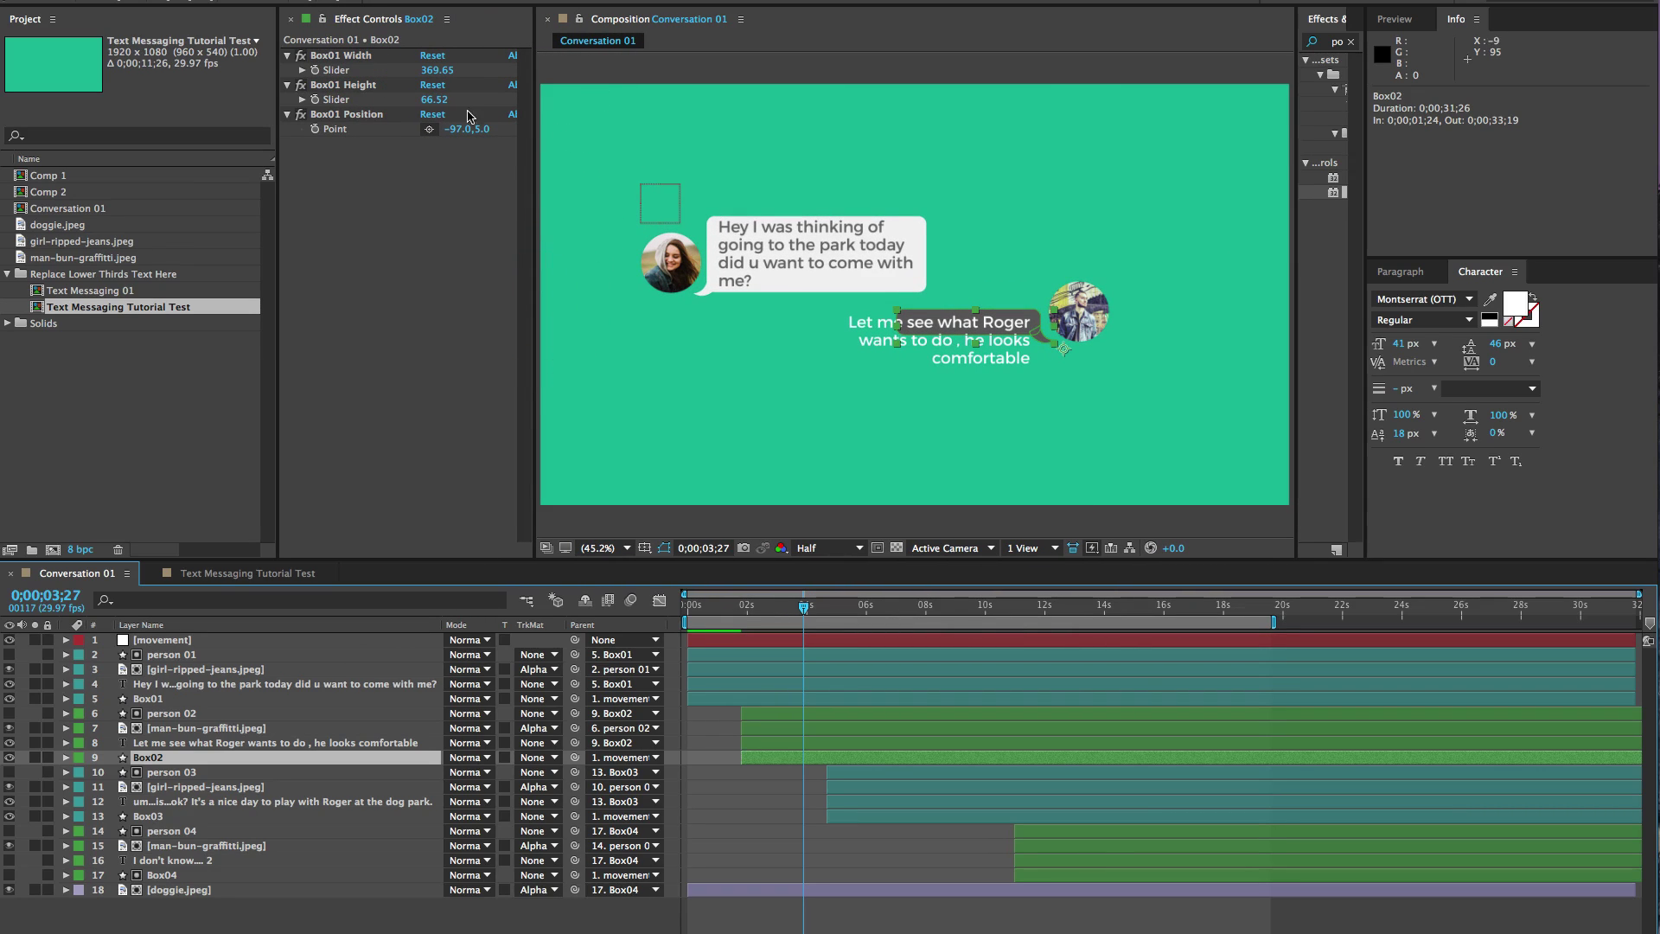
pyautogui.moveTo(432, 102)
pyautogui.mouseDown()
pyautogui.moveTo(504, 81)
pyautogui.moveTo(496, 132)
pyautogui.moveTo(423, 130)
pyautogui.mouseUp()
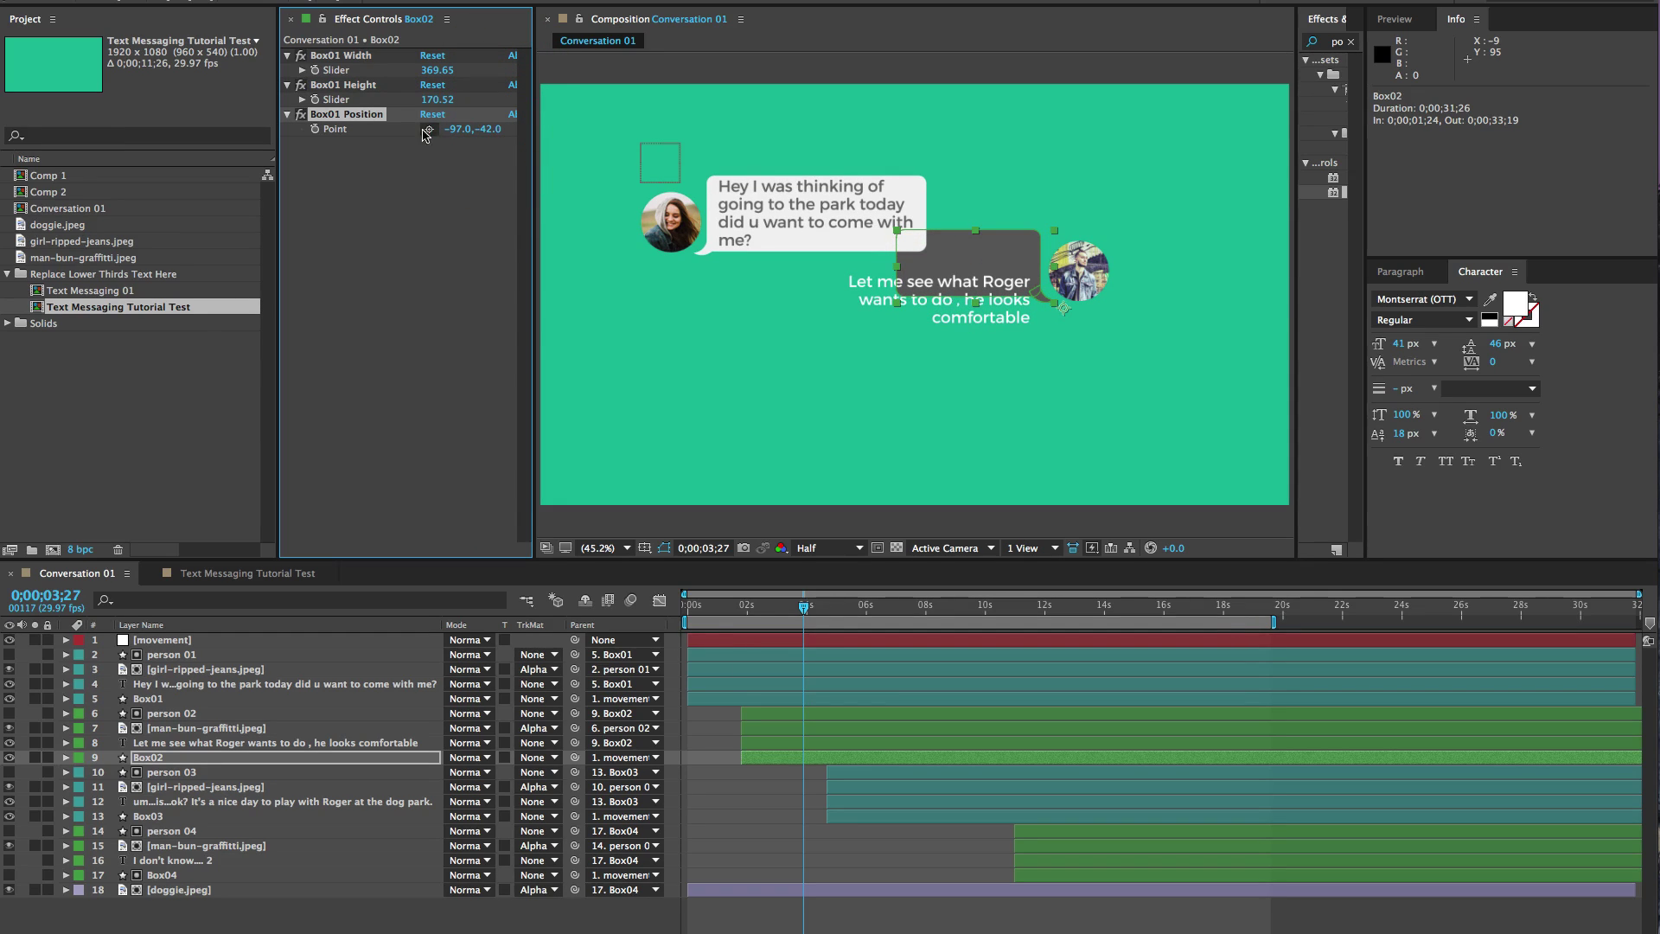
pyautogui.press('v')
pyautogui.moveTo(866, 293); pyautogui.dragTo(869, 253)
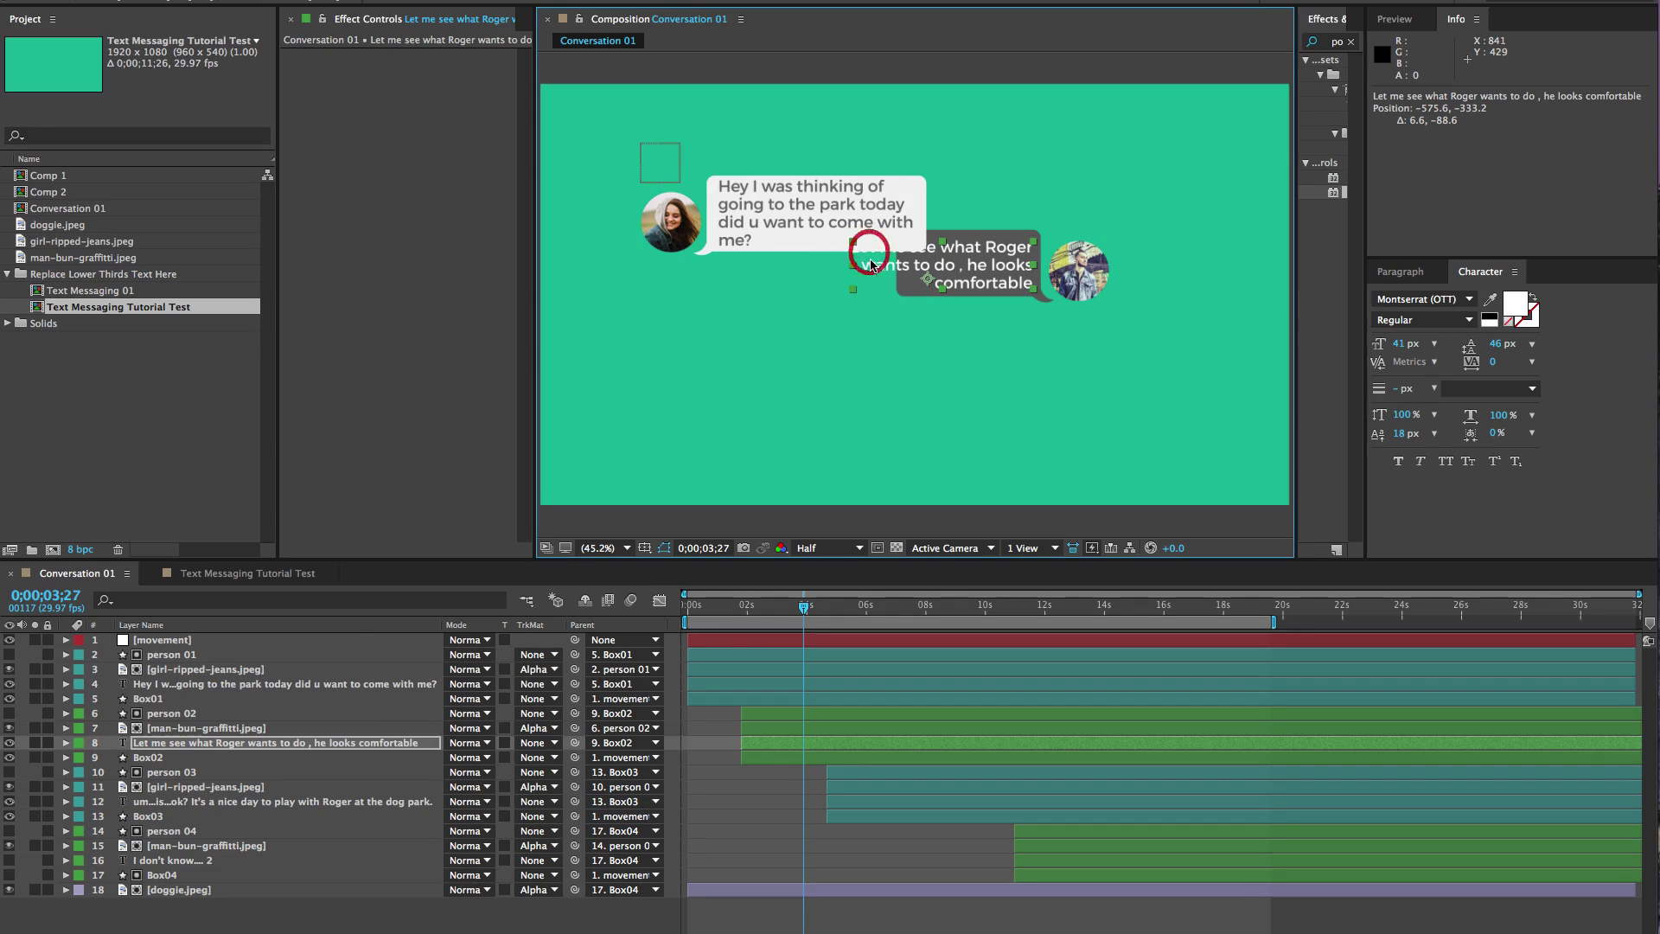
# Step: Widen Box02 to 518.65 and set its effect position to -25, -42 so the bubble surrounds the whole message
pyautogui.click(147, 757)
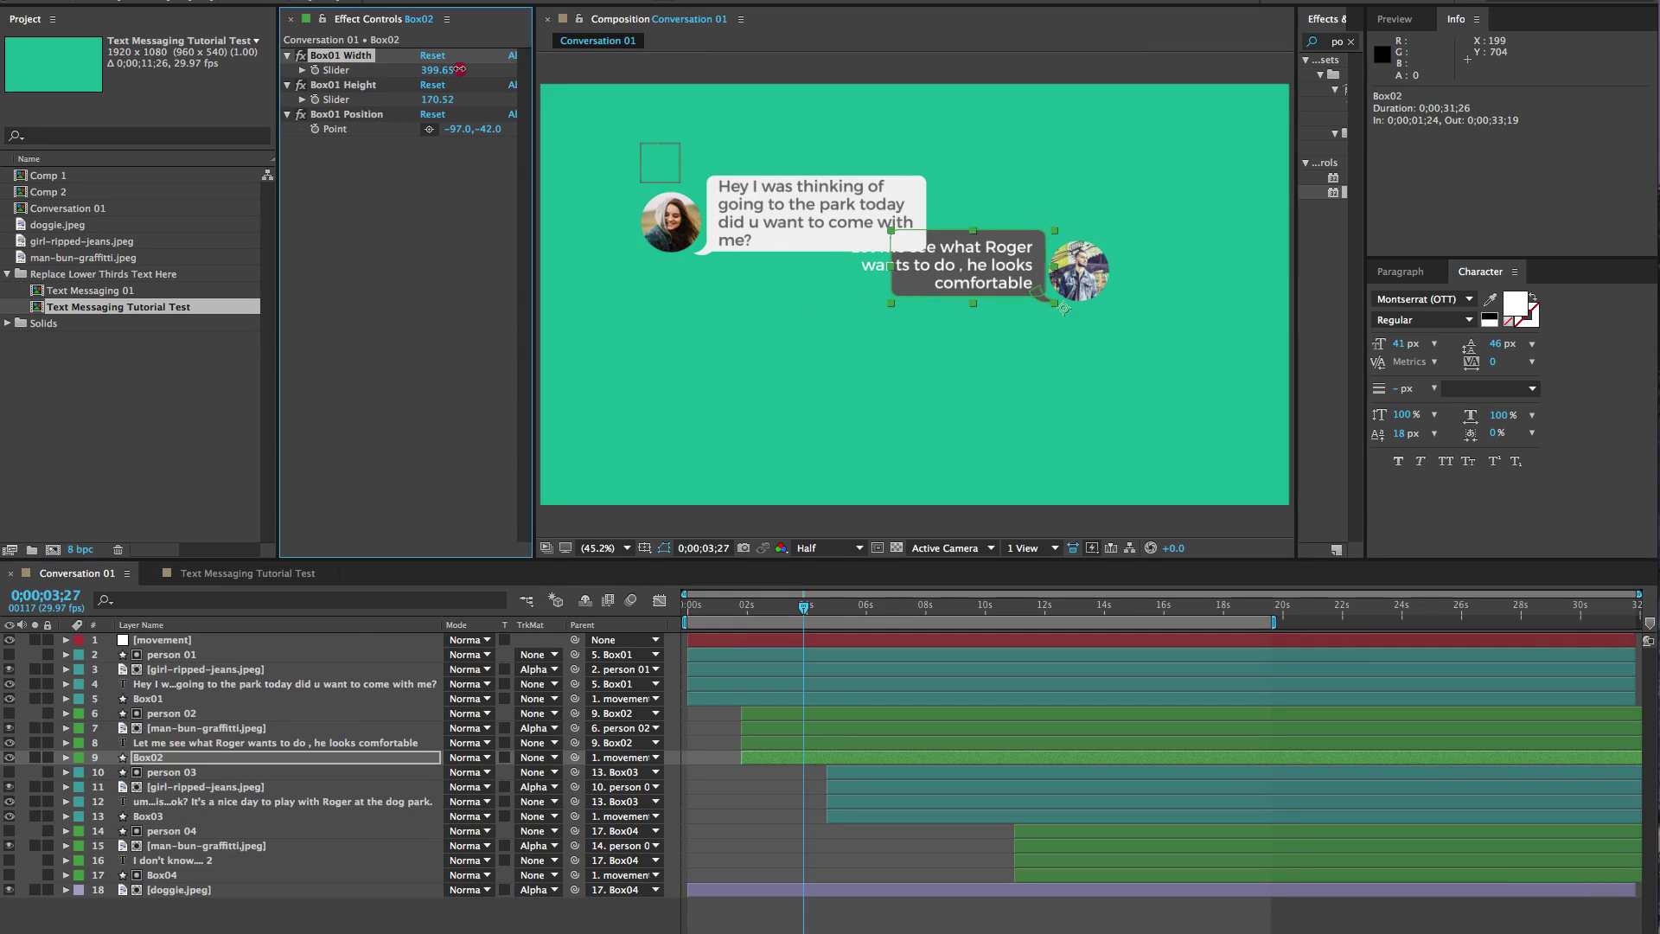
pyautogui.moveTo(459, 70); pyautogui.dragTo(514, 58)
pyautogui.moveTo(469, 132); pyautogui.dragTo(515, 138)
pyautogui.moveTo(440, 71); pyautogui.dragTo(450, 70)
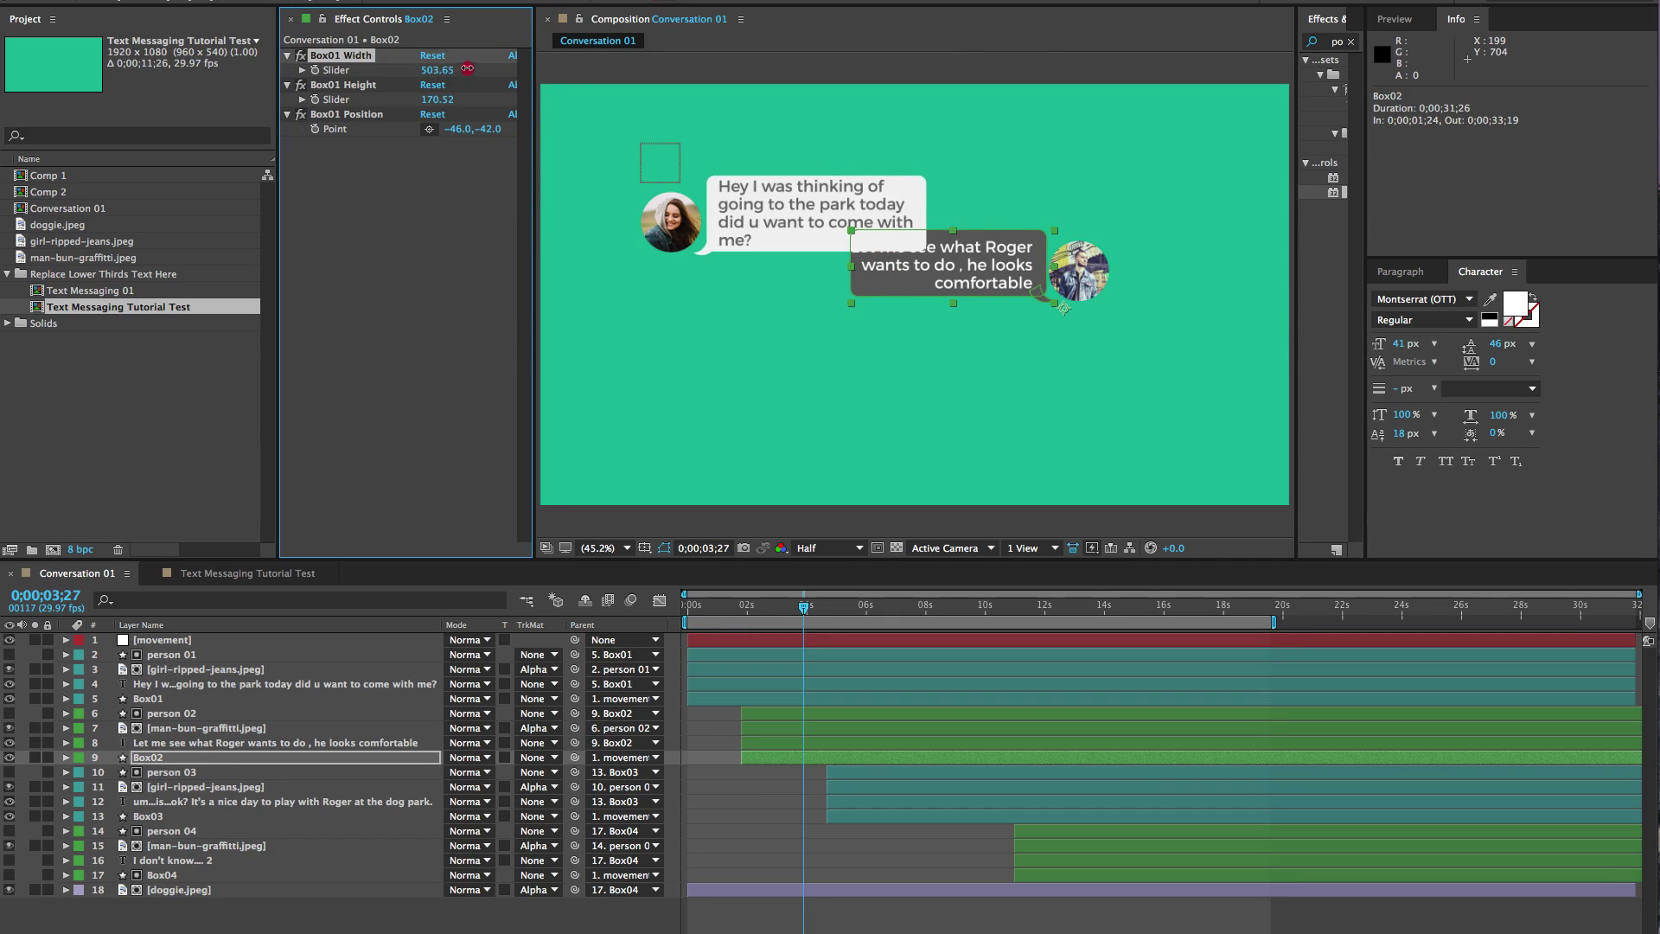
pyautogui.moveTo(467, 131)
pyautogui.mouseDown()
pyautogui.moveTo(446, 131)
pyautogui.moveTo(475, 133)
pyautogui.mouseUp()
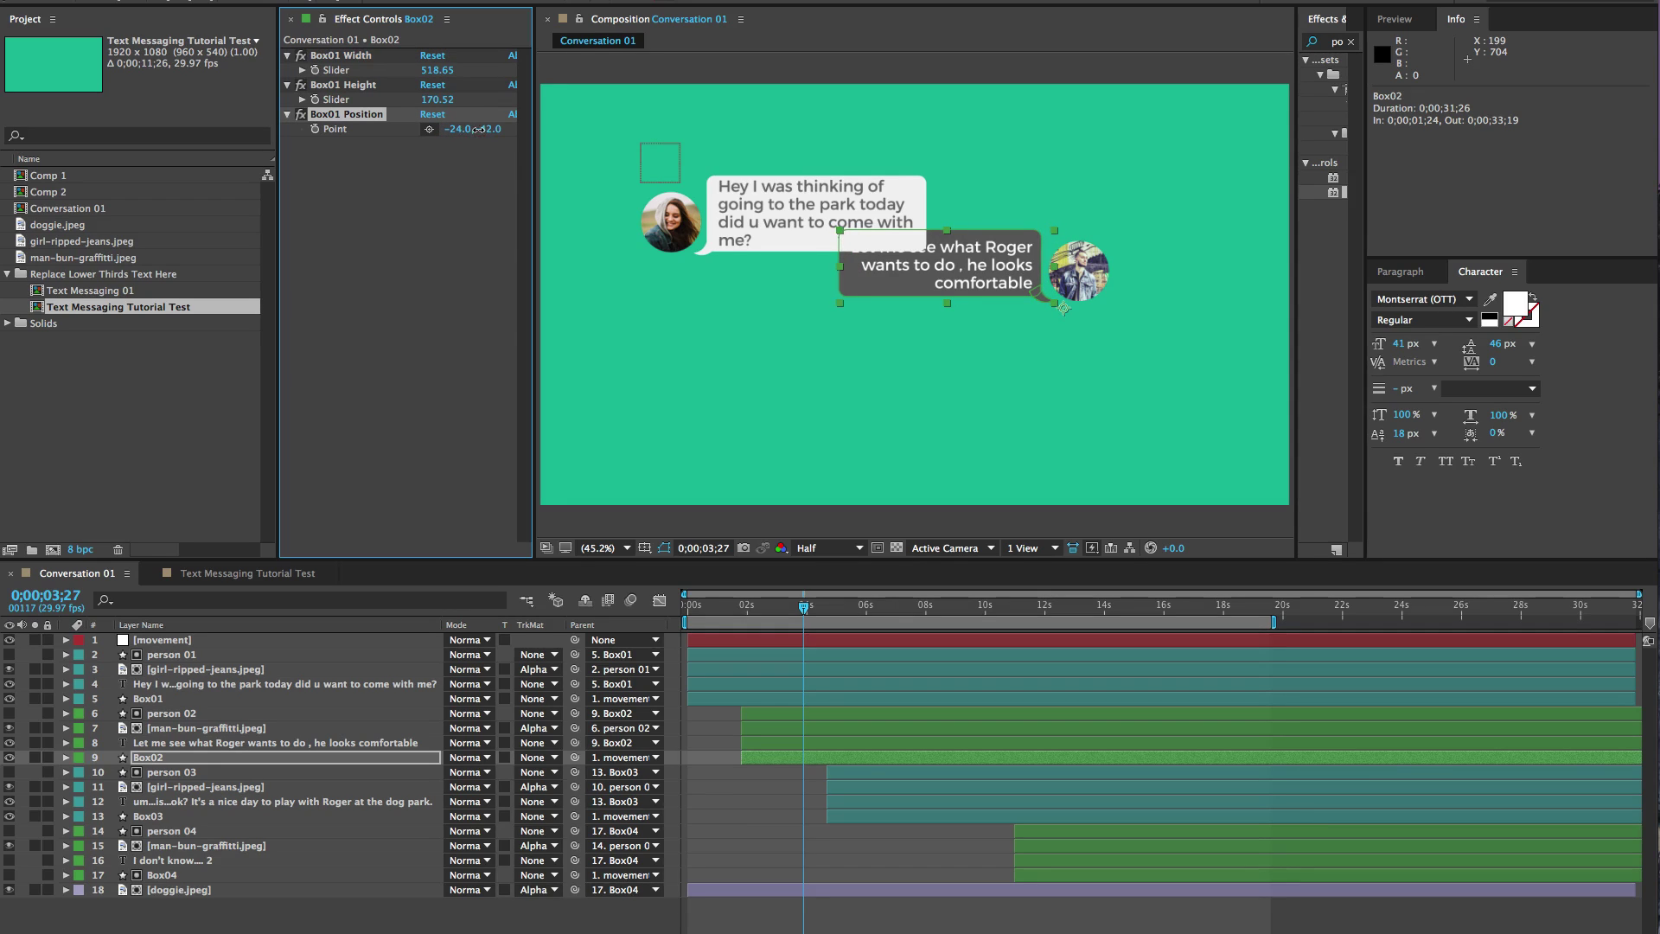
pyautogui.click(407, 228)
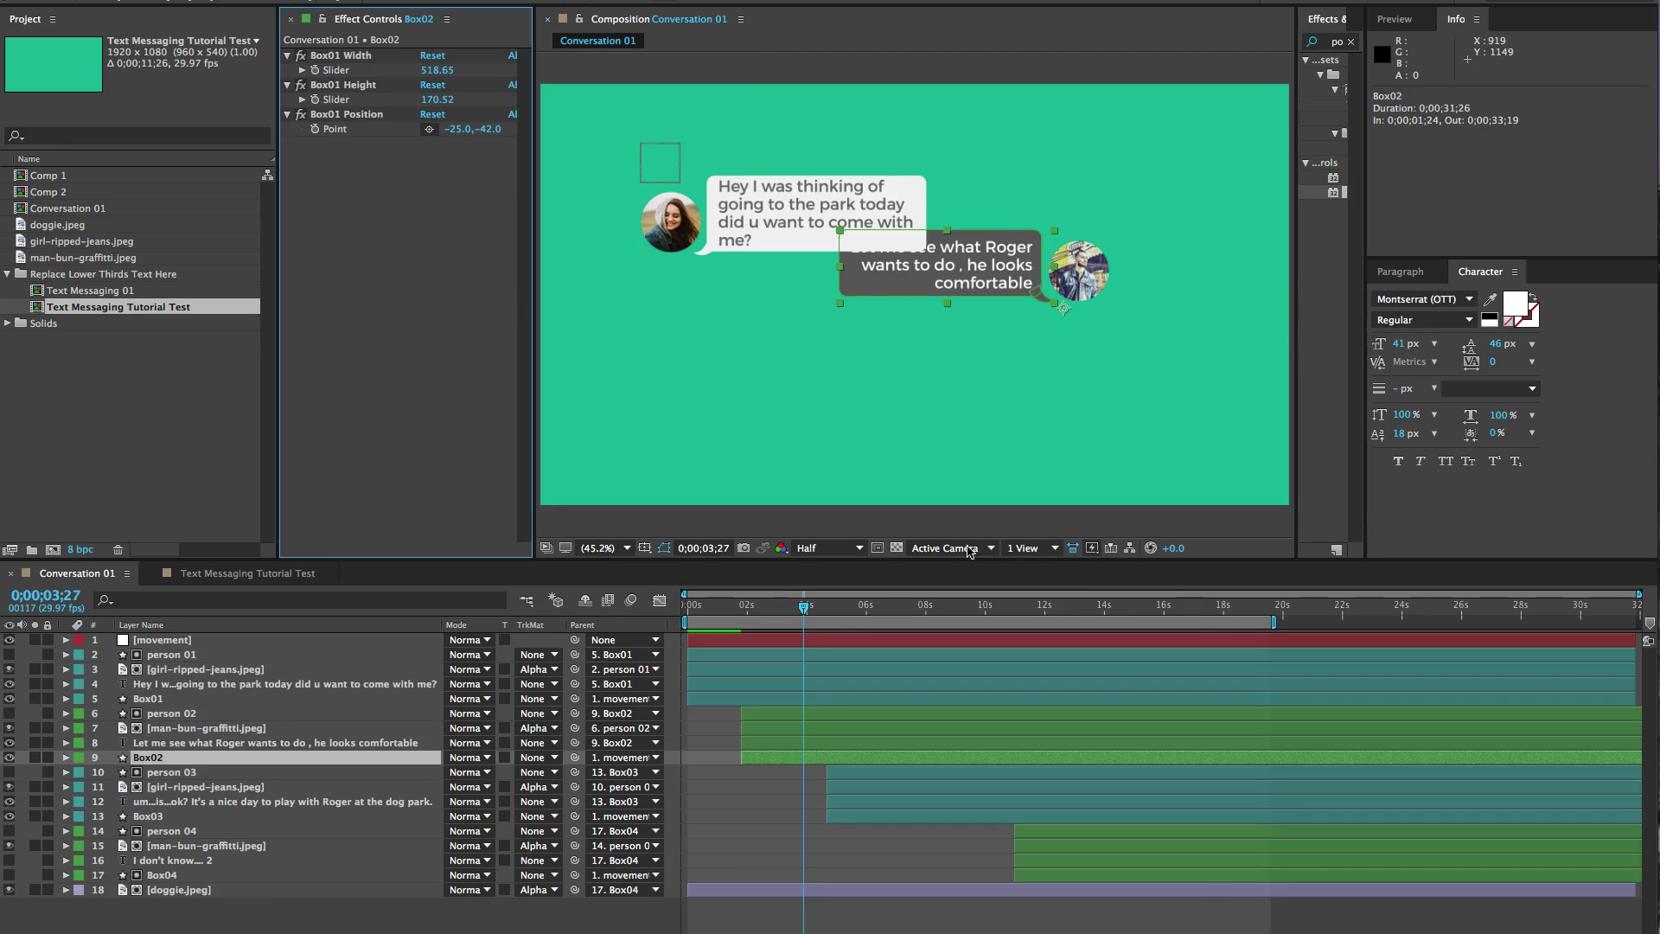
# Step: Space out the messages by lowering the Box02 layer to Y position 497.8 and the Box03 layer to 649.8
pyautogui.click(1201, 610)
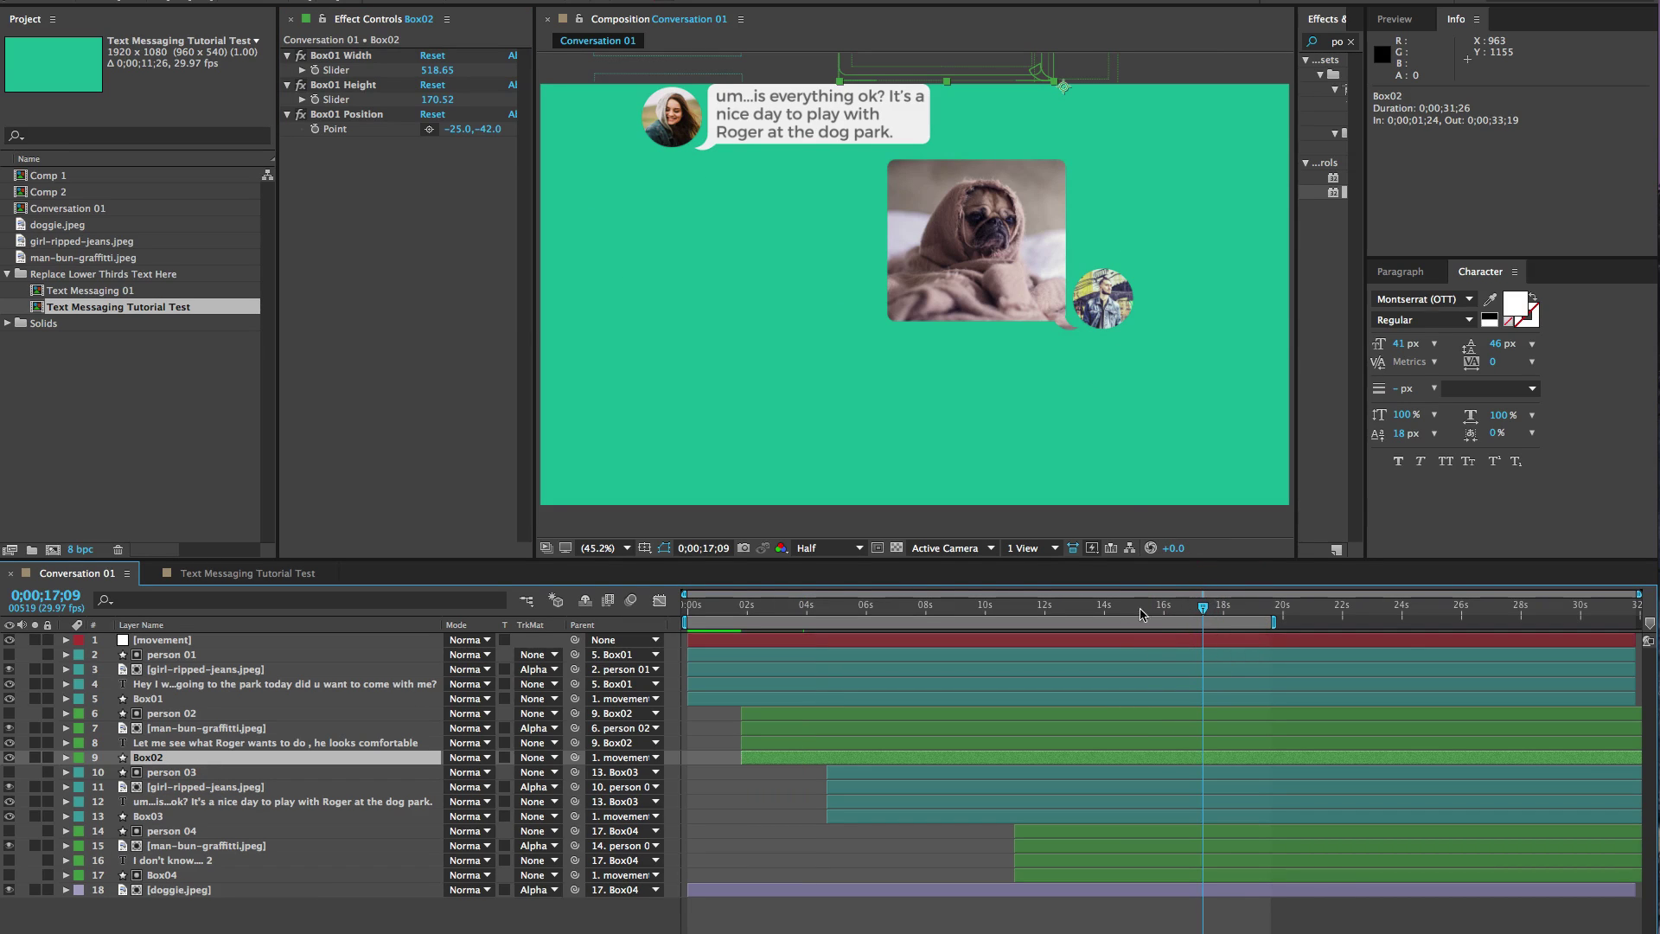
pyautogui.click(917, 610)
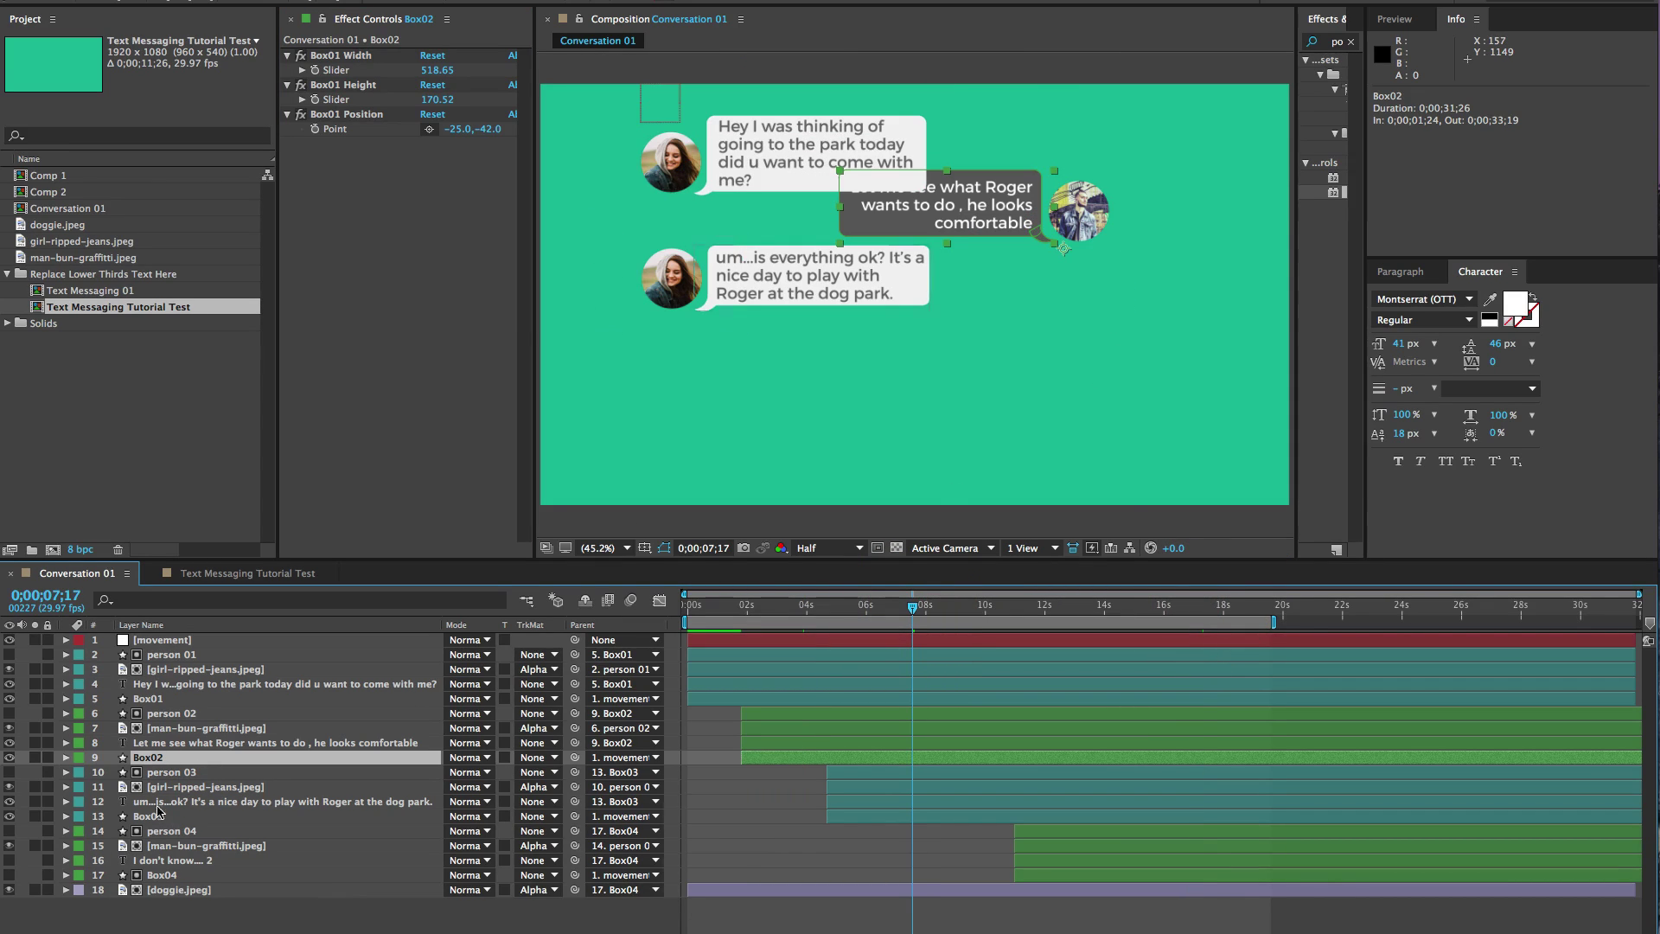
pyautogui.press('p')
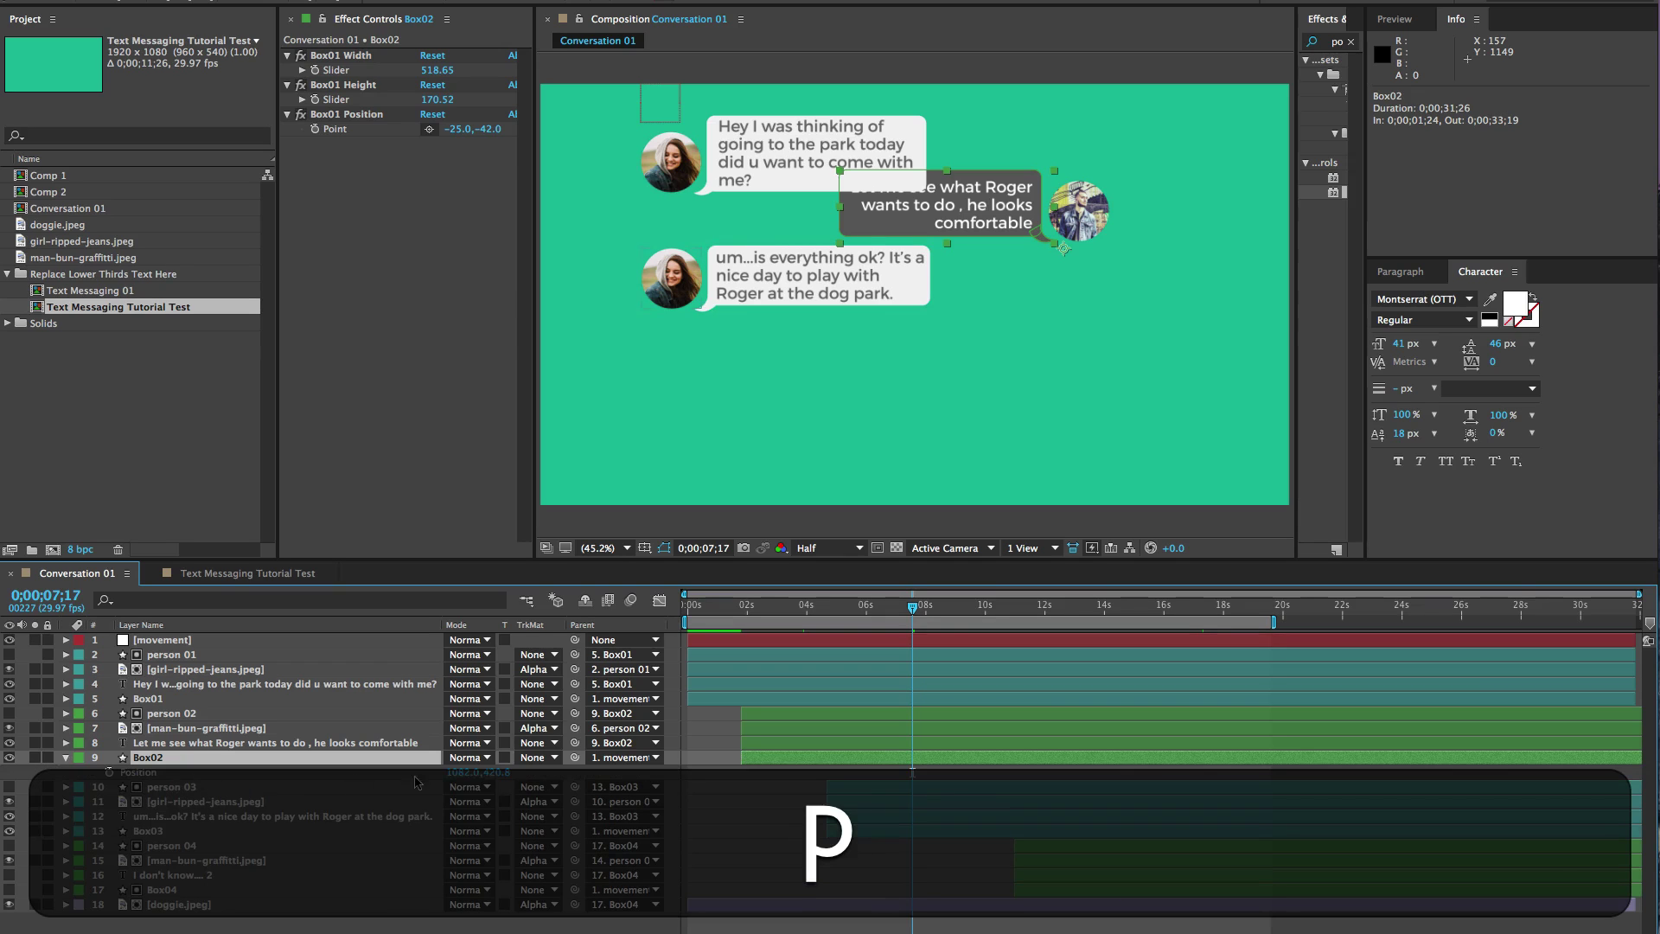
pyautogui.moveTo(499, 781); pyautogui.dragTo(554, 782)
pyautogui.click(147, 831)
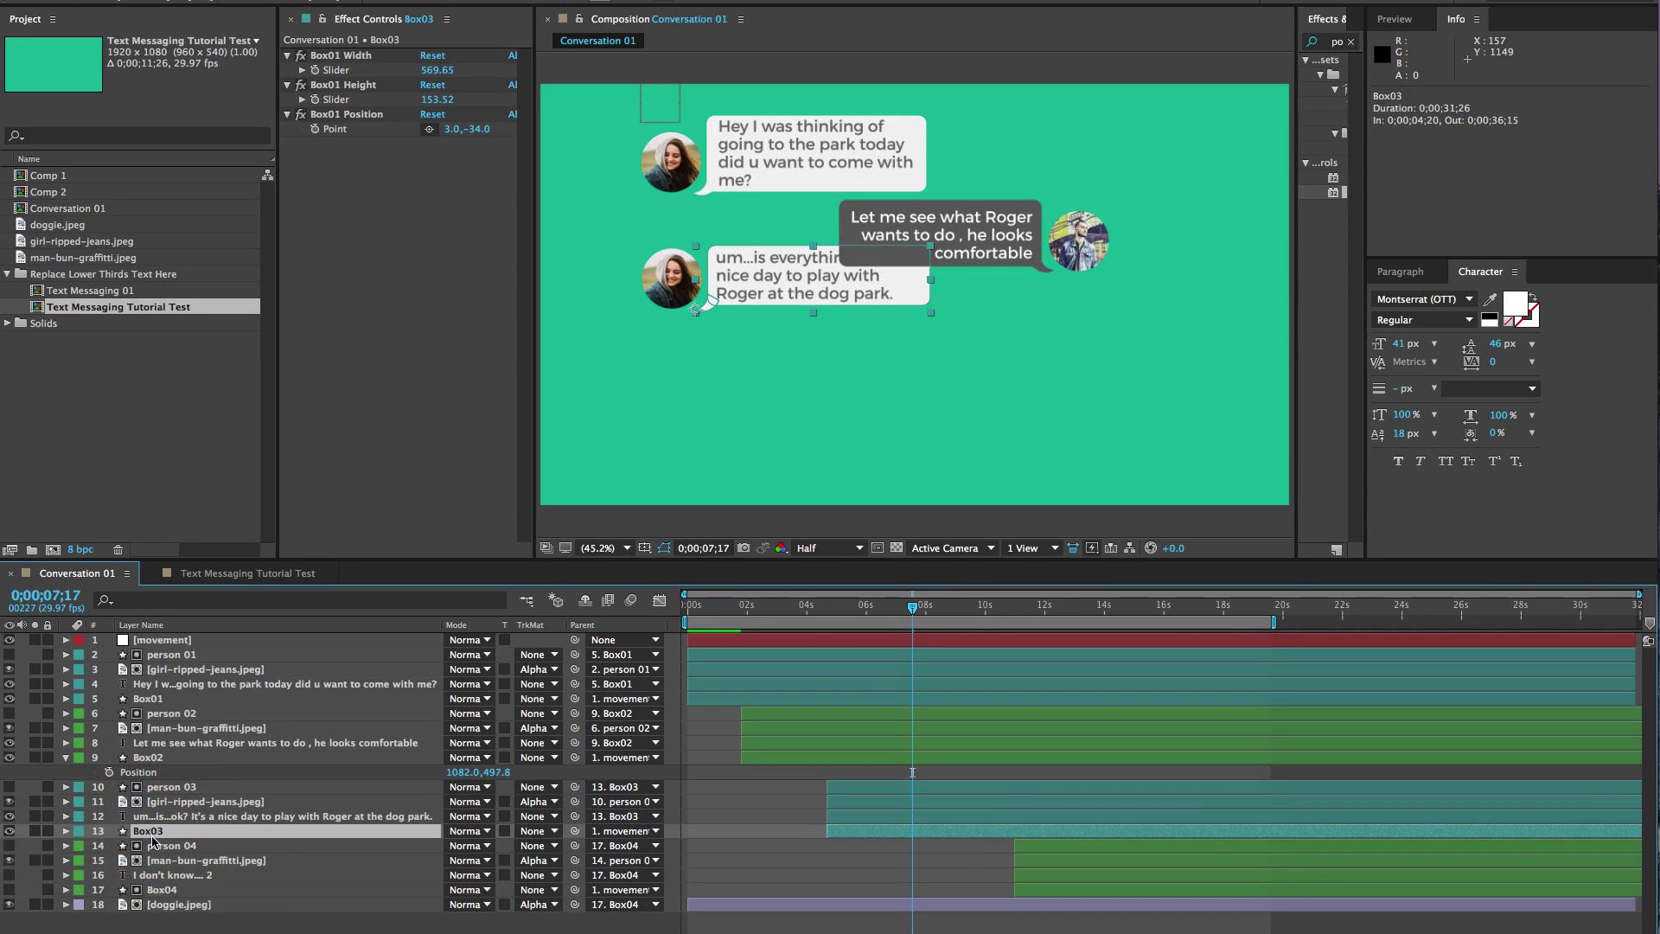
pyautogui.press('p')
pyautogui.moveTo(490, 852); pyautogui.dragTo(546, 858)
# Step: Lower the Box04 layer to Y position 1117.8 and preview the conversation from the start
pyautogui.click(173, 904)
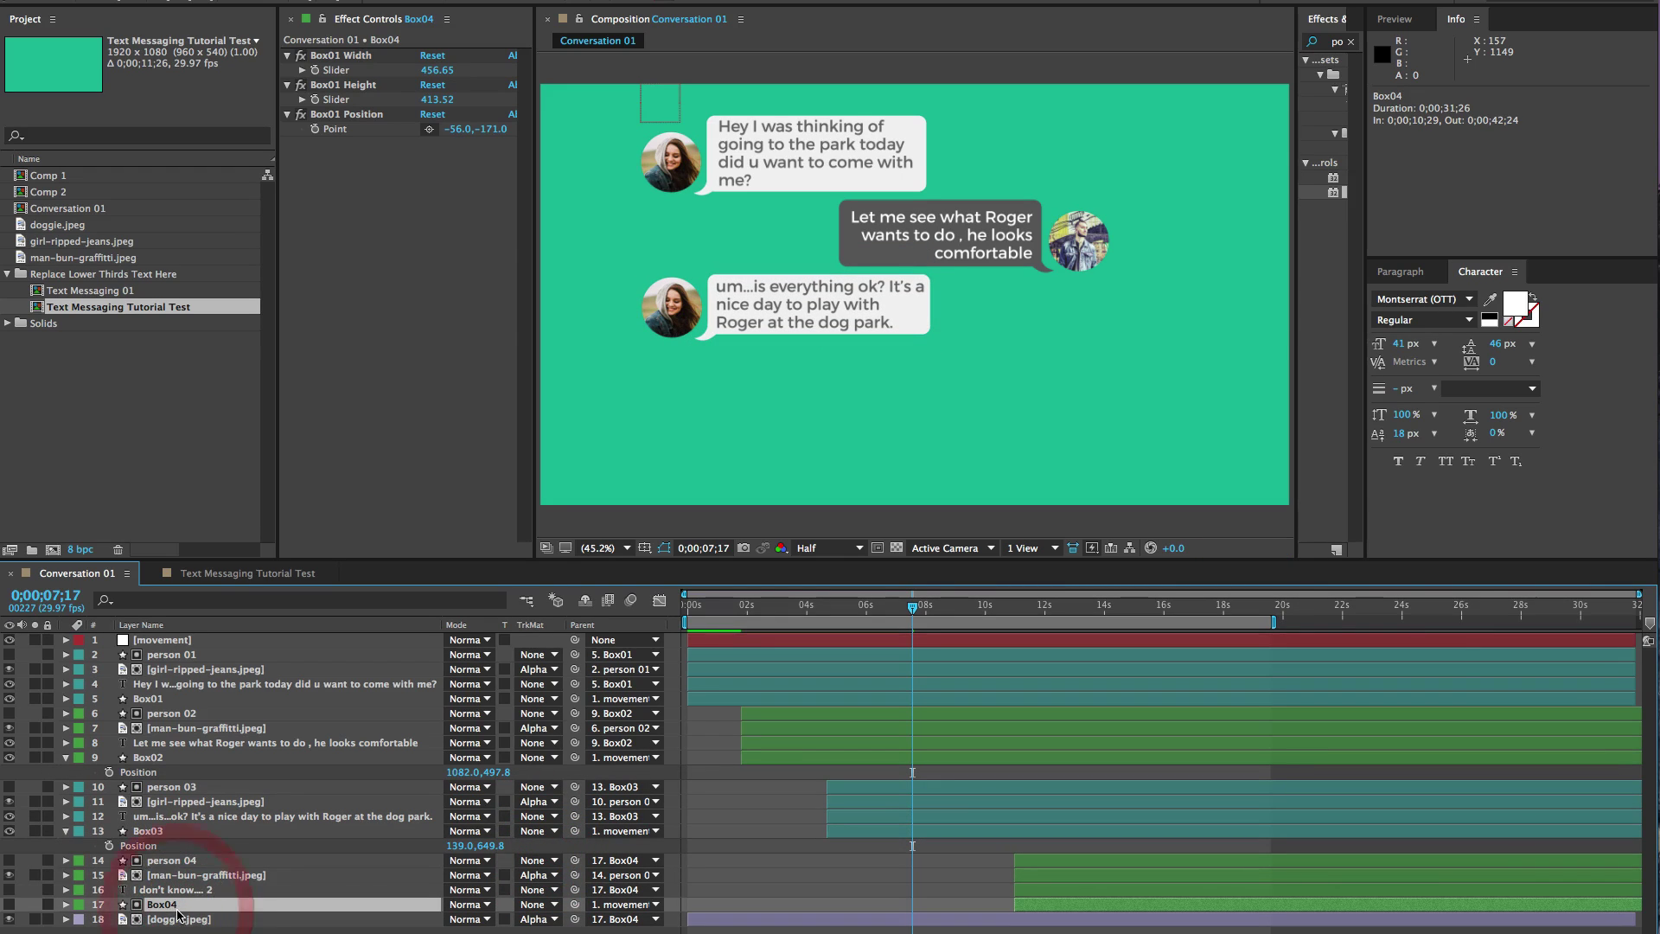
pyautogui.press('p')
pyautogui.click(1084, 606)
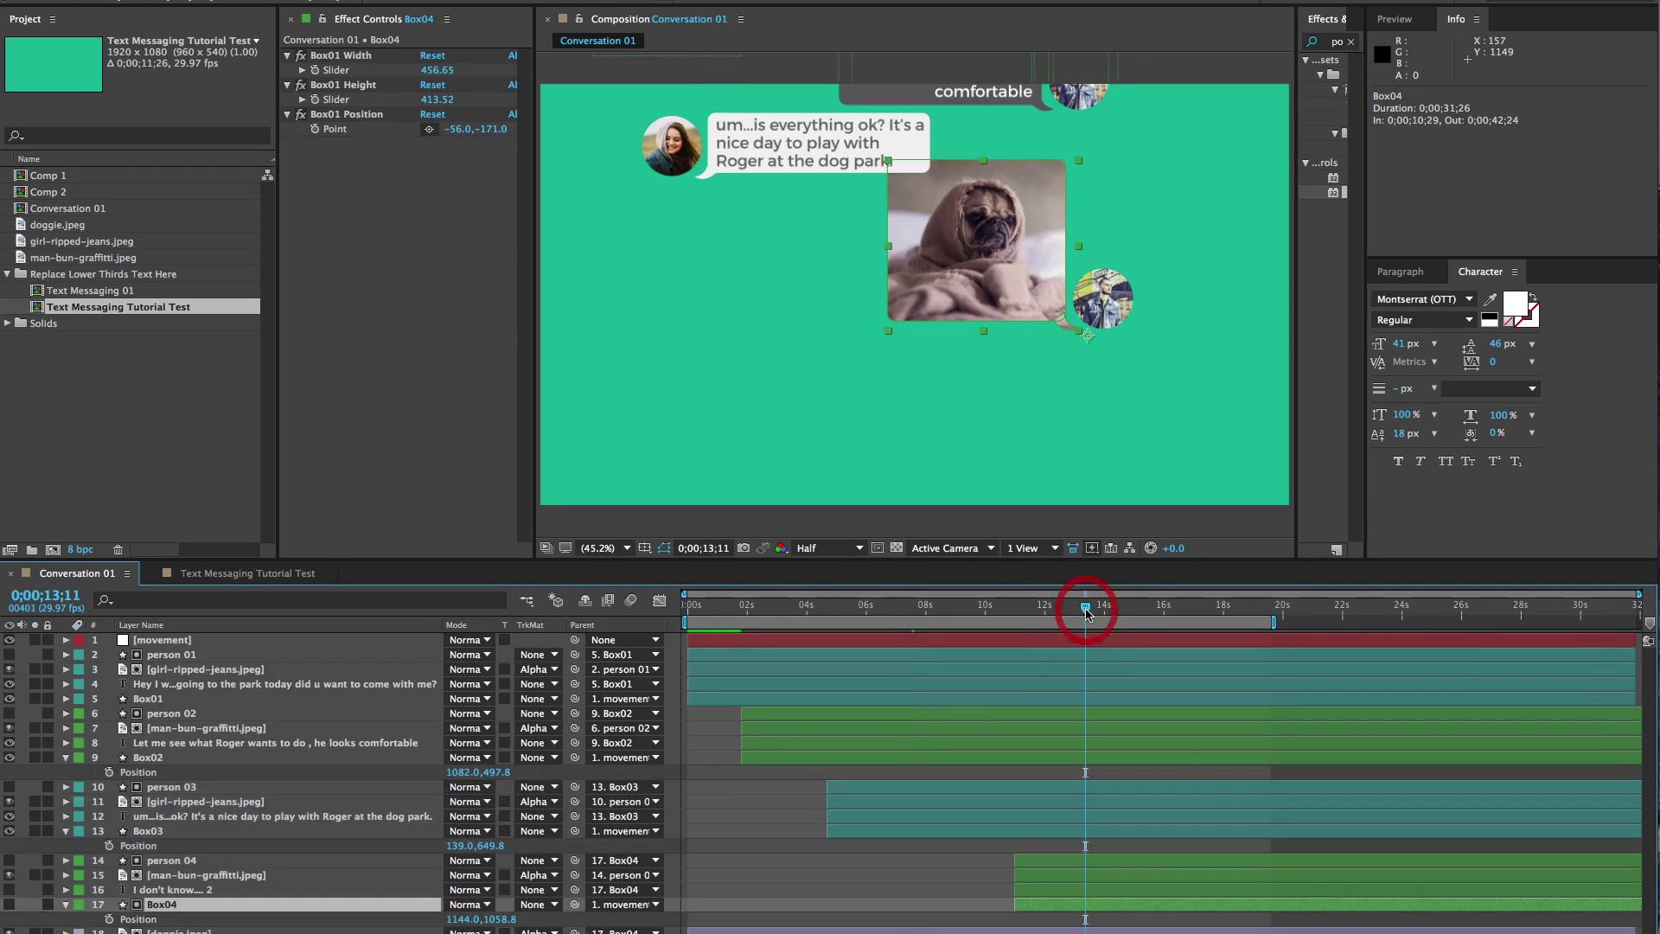
pyautogui.moveTo(500, 921); pyautogui.dragTo(556, 916)
pyautogui.moveTo(694, 607); pyautogui.dragTo(671, 619)
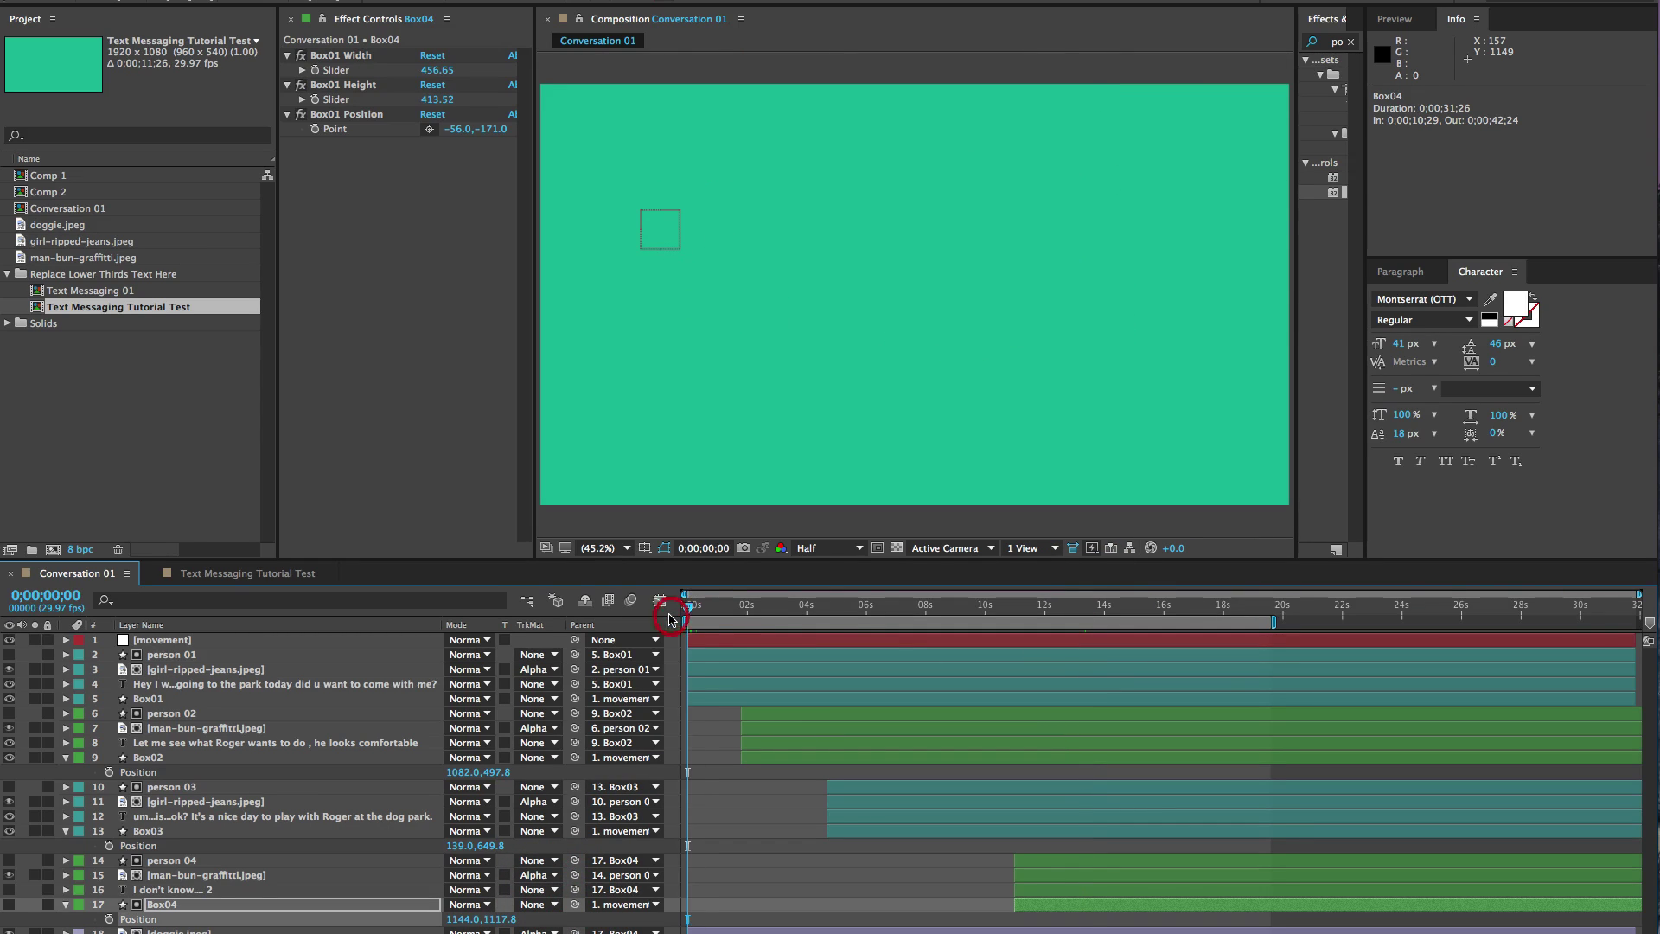
pyautogui.press('0')
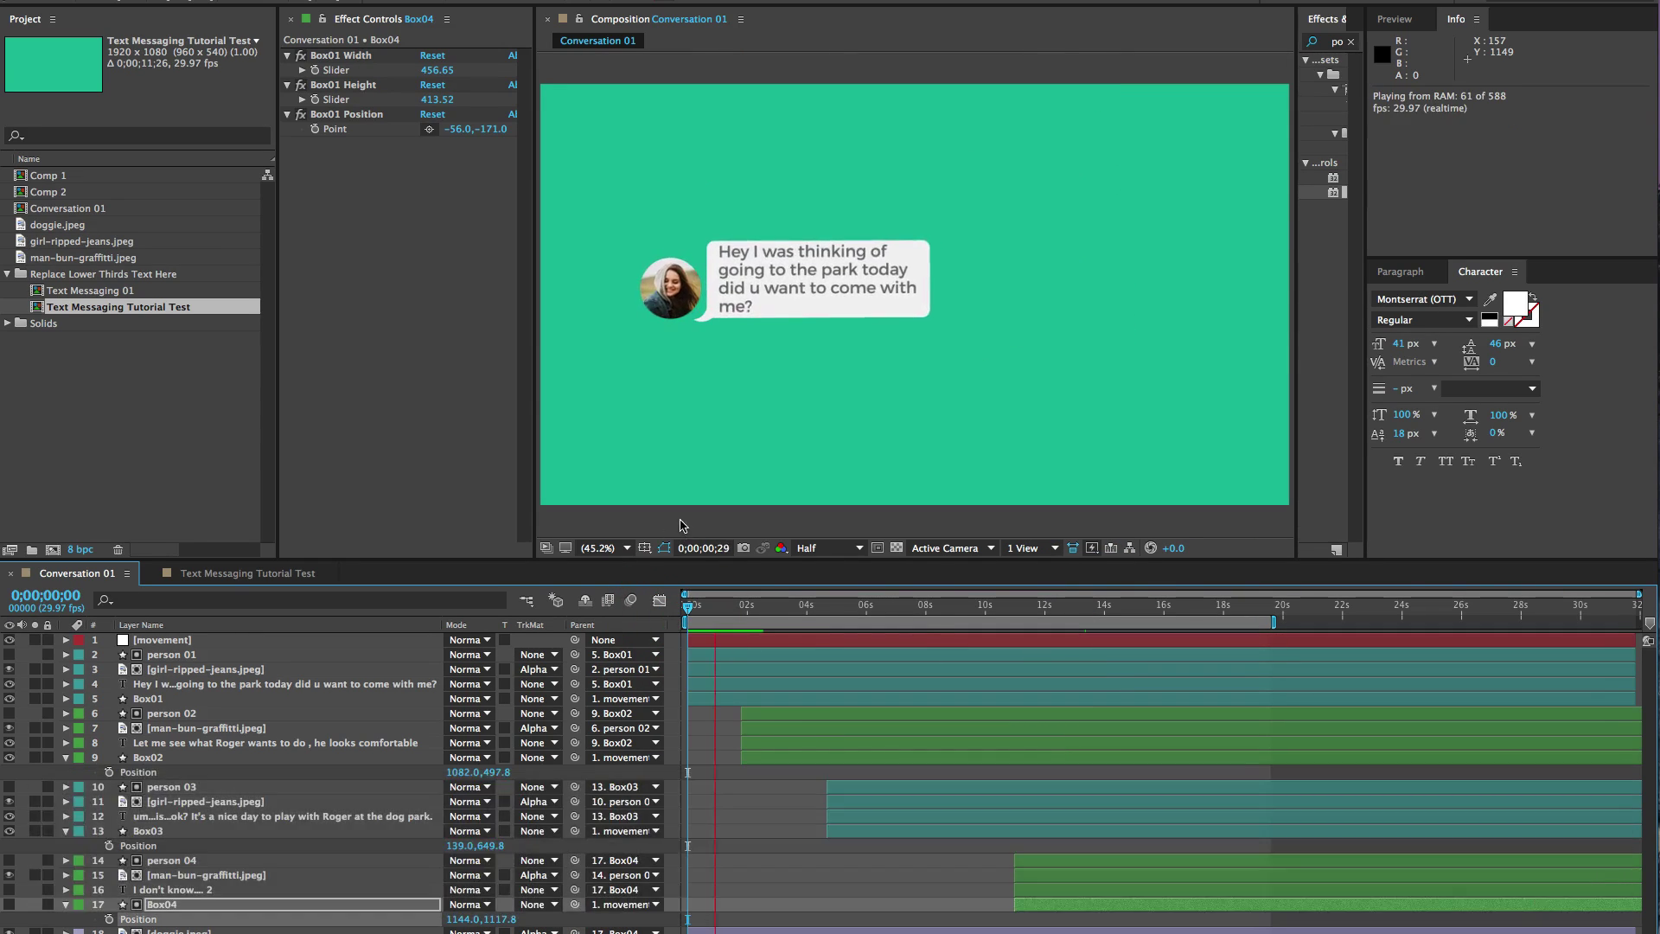